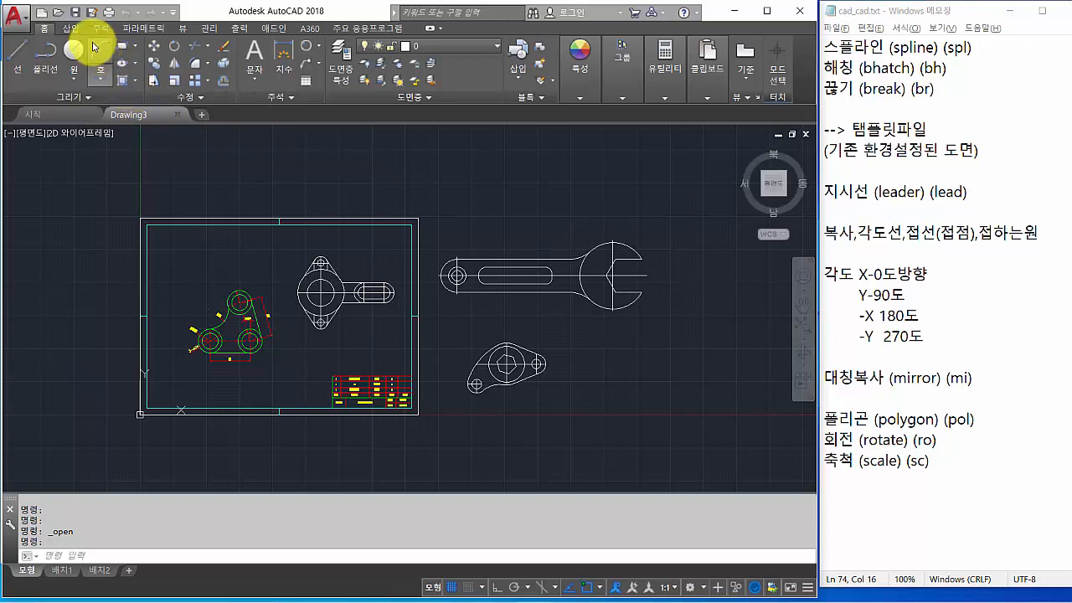
Open the DXF-type file 어셈블리0.DXF from the A04-0706 folder and bring all its part views into sight
{"action": "left_click", "coordinate": [60, 15]}
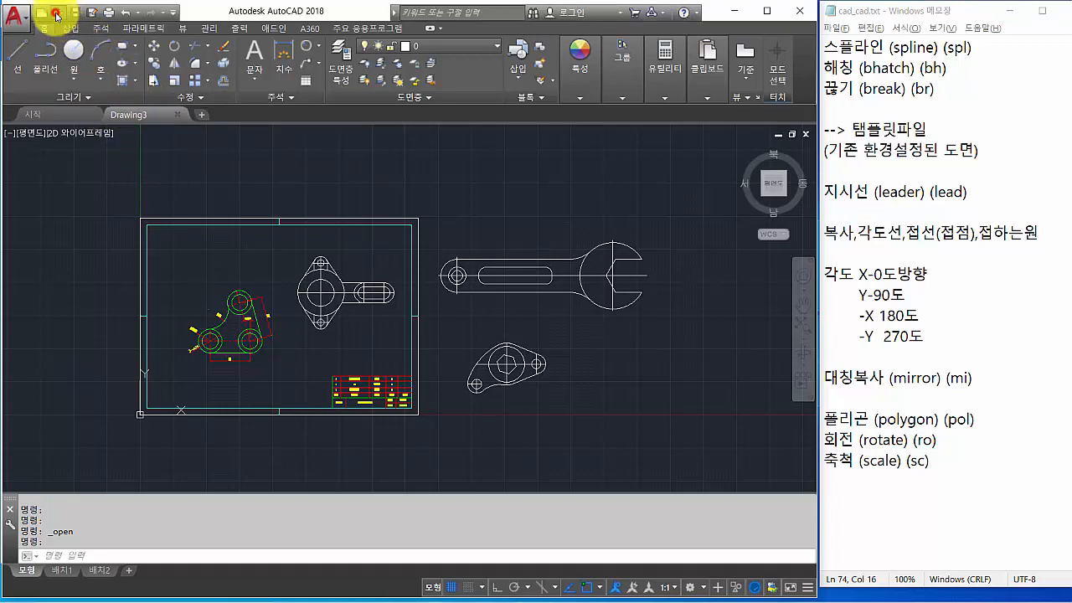
{"action": "left_click", "coordinate": [56, 17]}
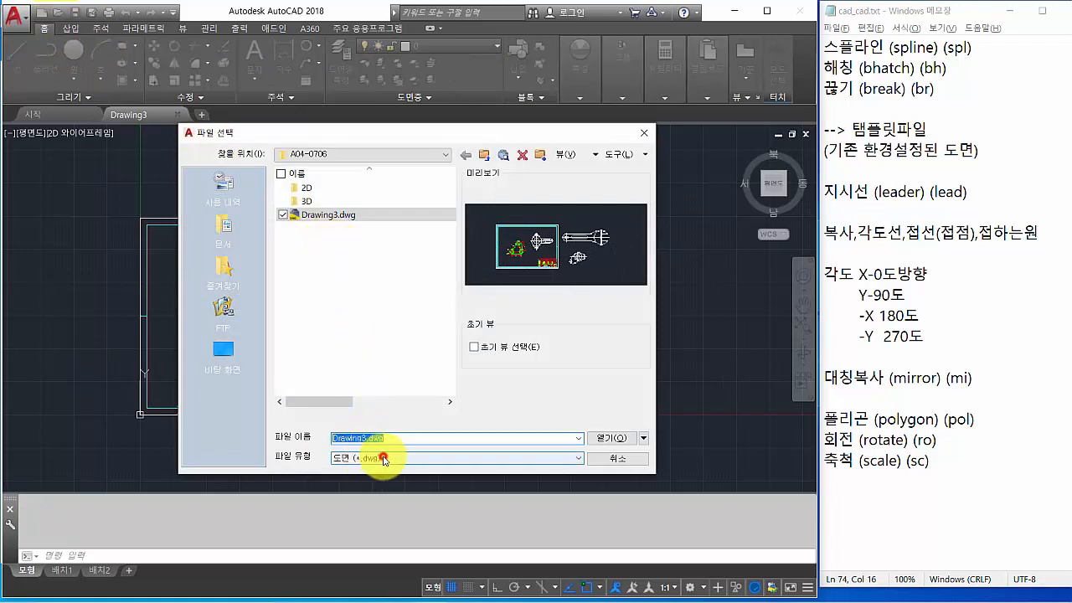
{"action": "left_click", "coordinate": [384, 460]}
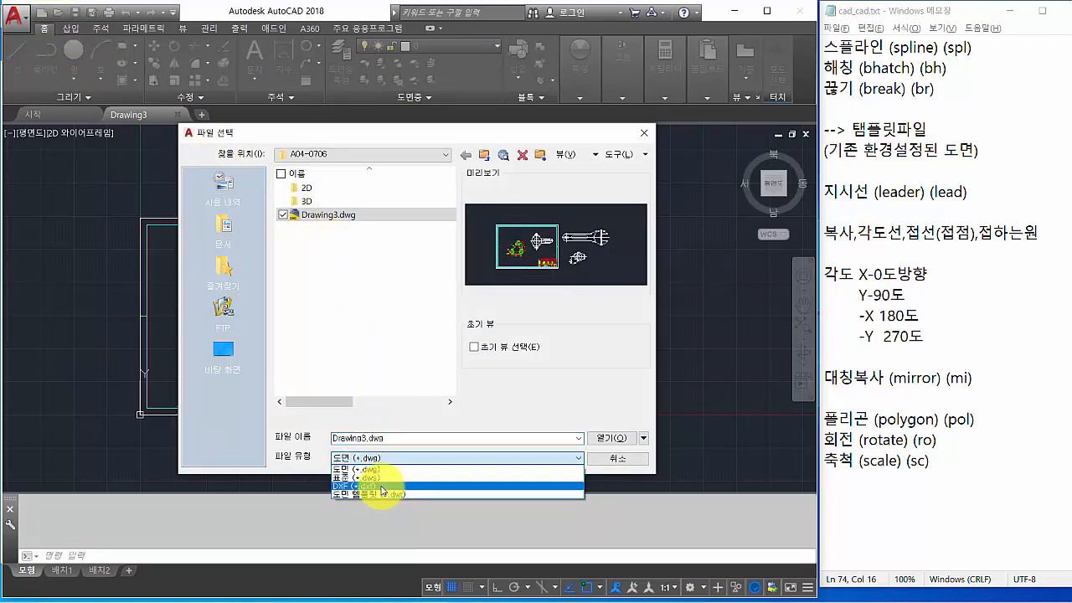
{"action": "left_click", "coordinate": [382, 487]}
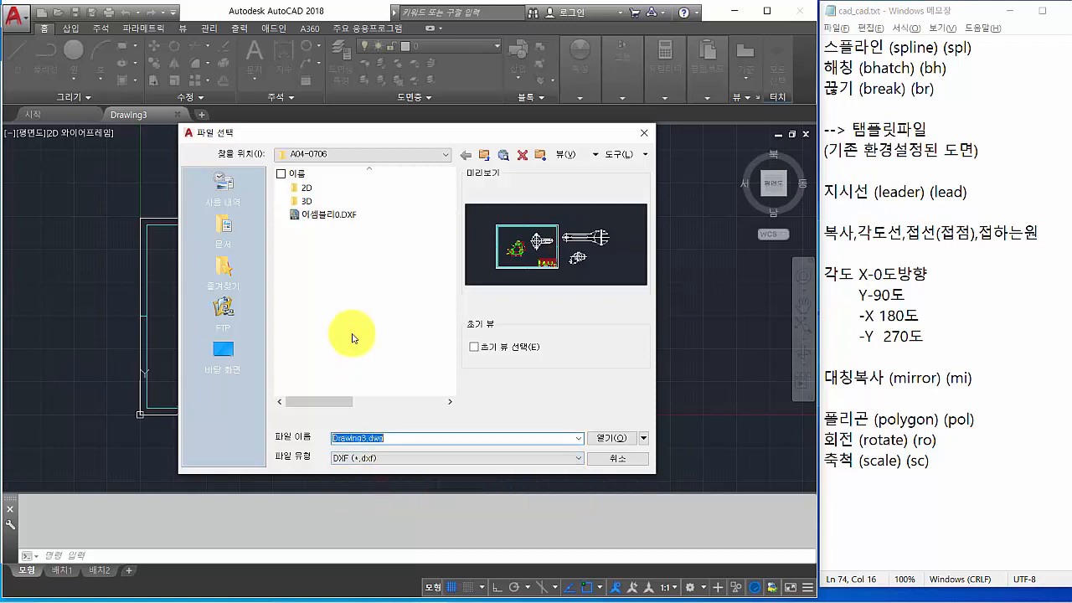
{"action": "left_click", "coordinate": [335, 217]}
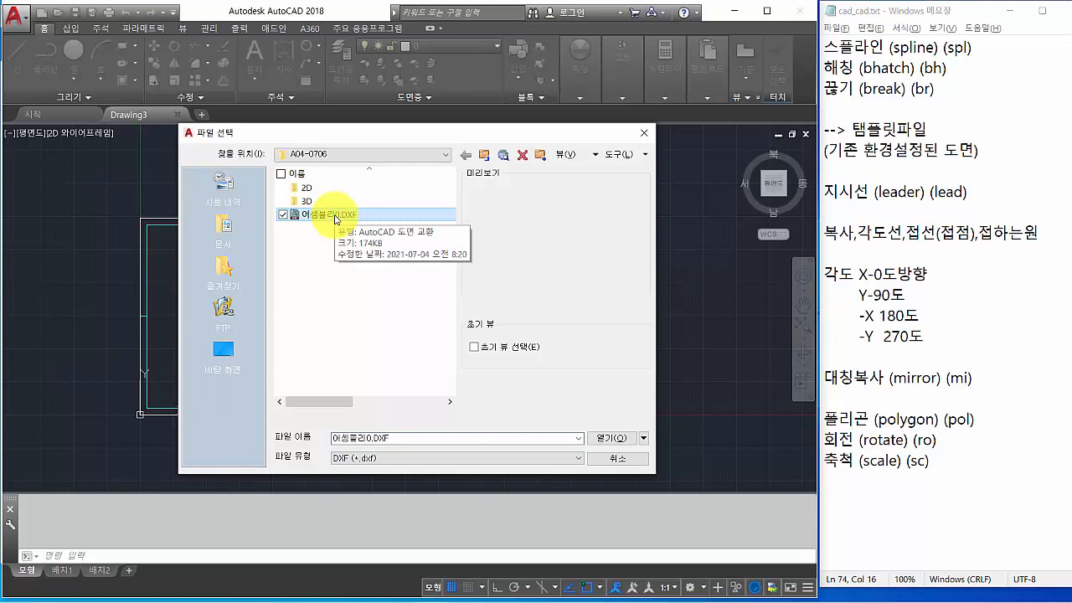
{"action": "left_click", "coordinate": [611, 437]}
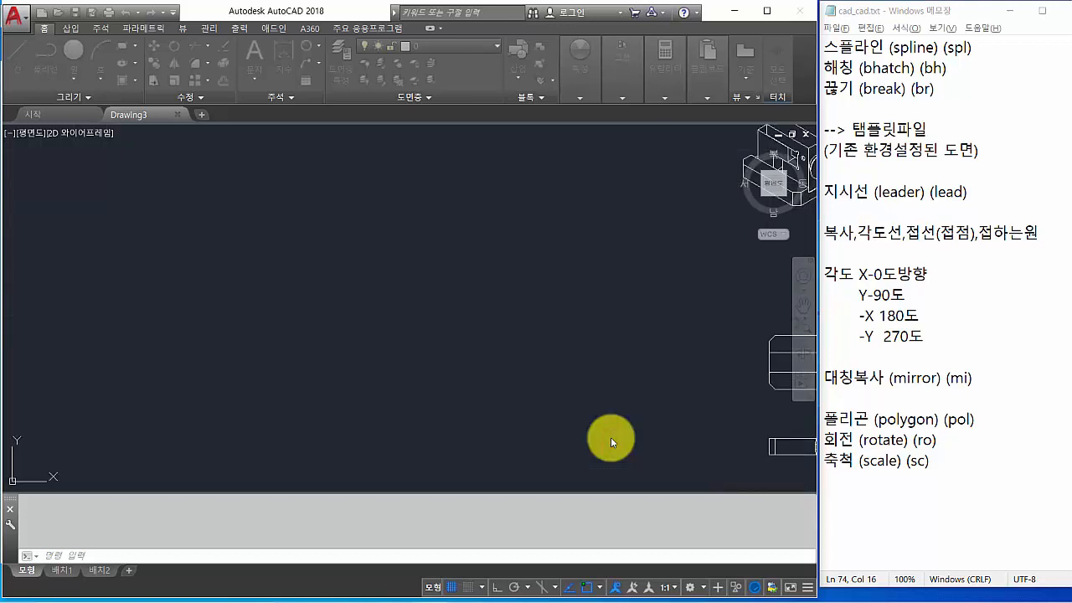
{"action": "scroll", "coordinate": [486, 350], "scroll_direction": "down", "scroll_amount": 4}
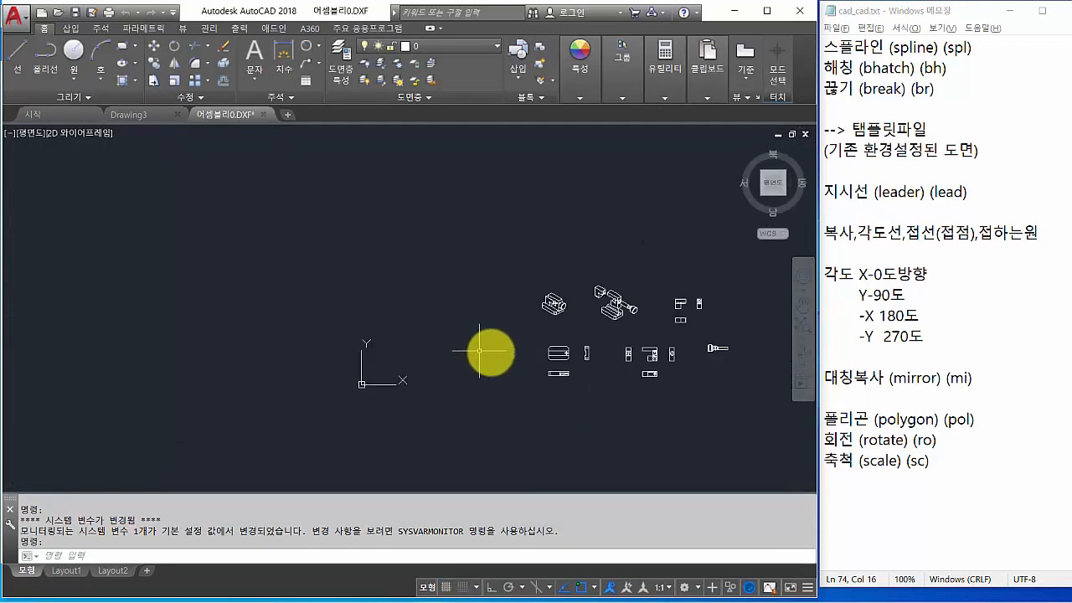
{"action": "scroll", "coordinate": [651, 371], "scroll_direction": "up", "scroll_amount": 5}
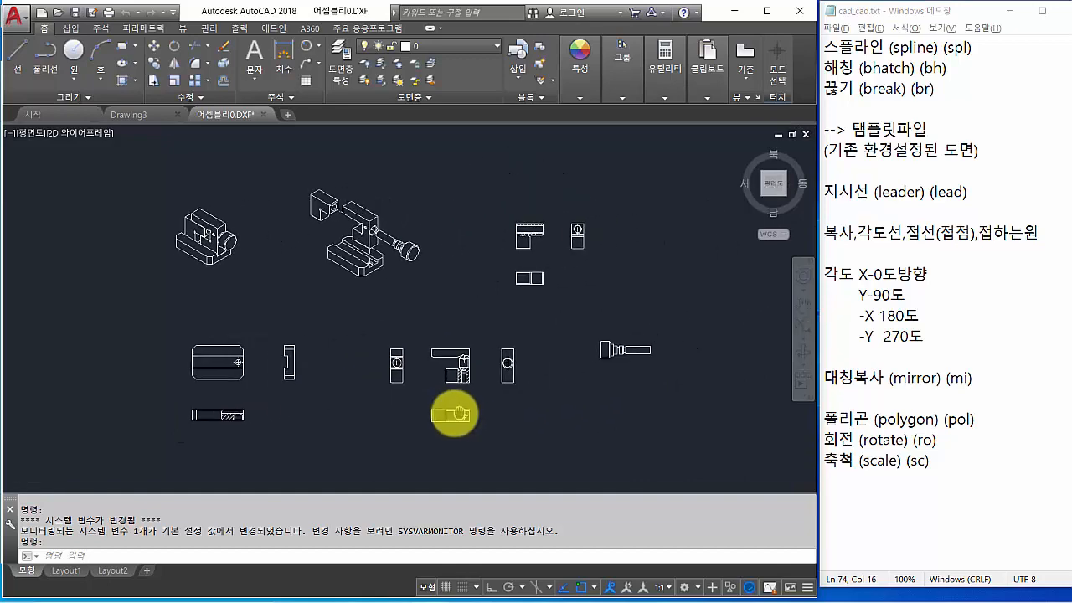
{"action": "middle_click_drag", "start_coordinate": [451, 415], "coordinate": [441, 414]}
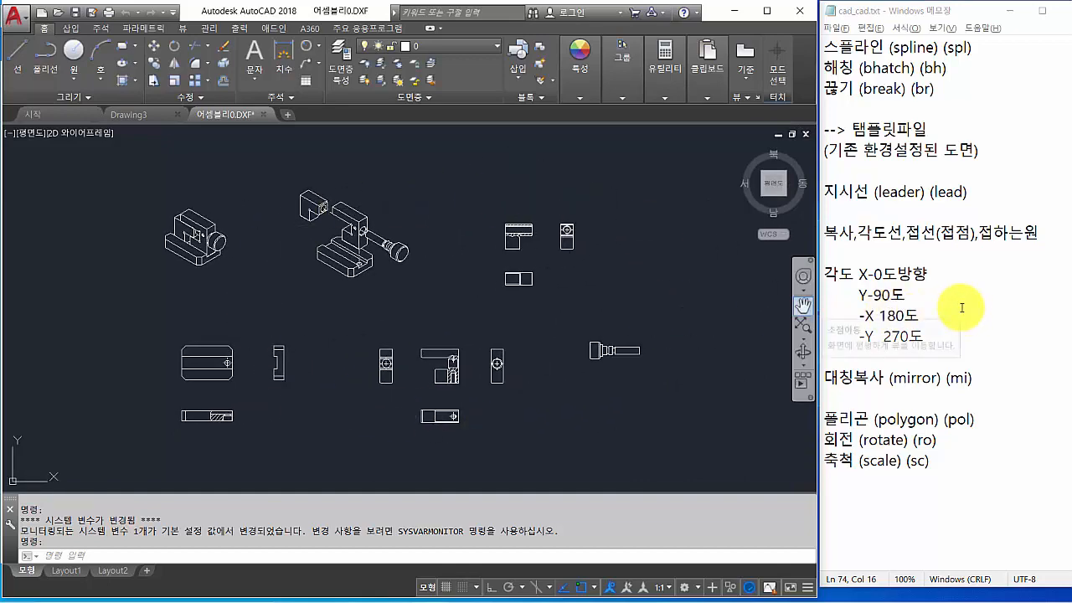
Select all objects of the imported assembly drawing, assign them to layer 0, and clear the selection
{"action": "scroll", "coordinate": [962, 307], "scroll_direction": "up", "scroll_amount": 11}
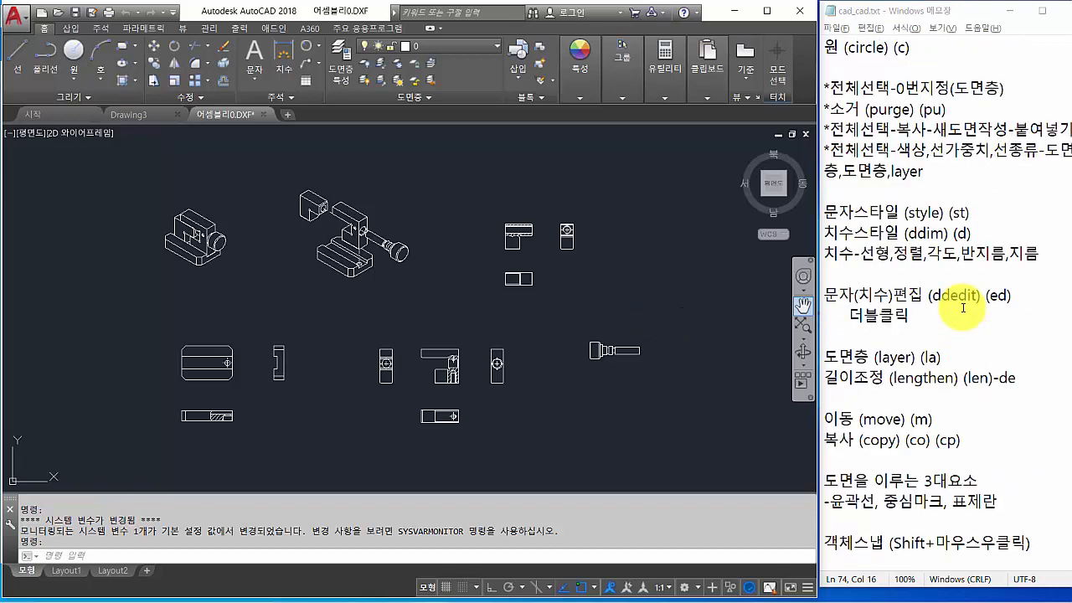
{"action": "scroll", "coordinate": [963, 308], "scroll_direction": "up", "scroll_amount": 2}
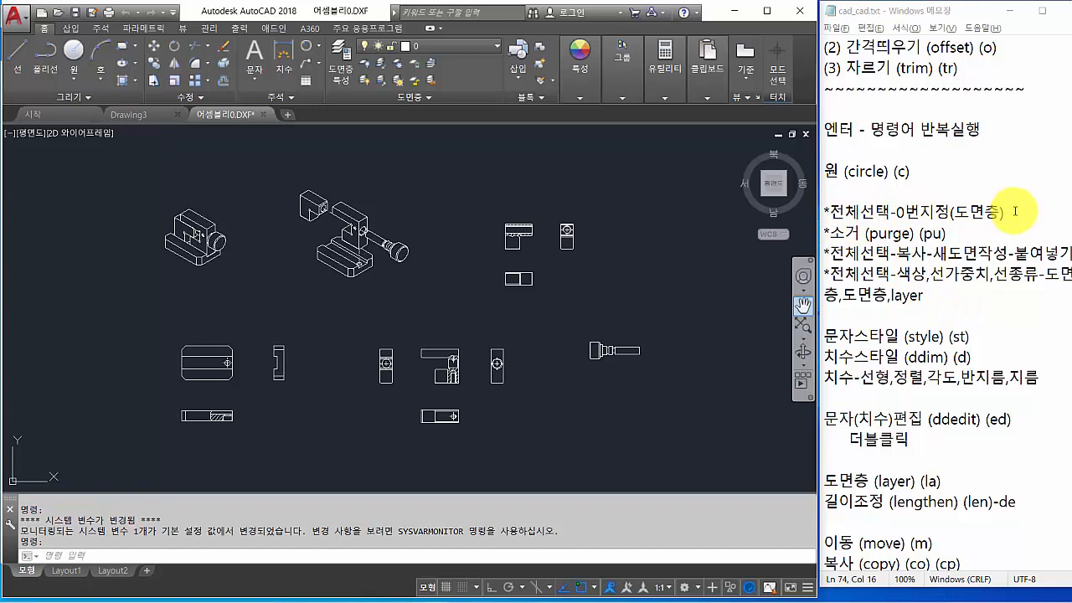
{"action": "left_click", "coordinate": [129, 156]}
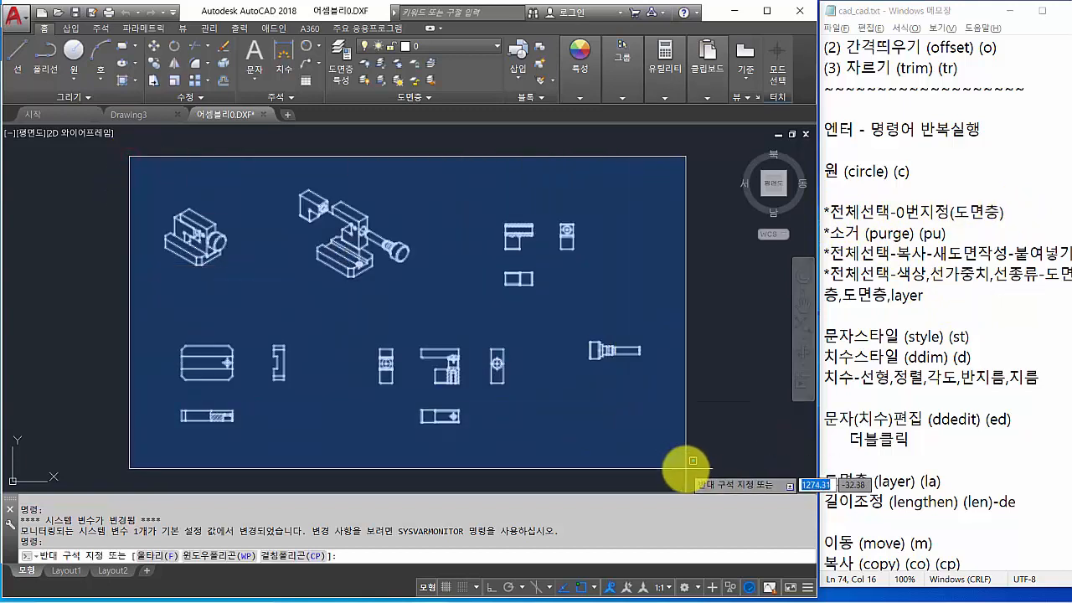
{"action": "left_click", "coordinate": [690, 463]}
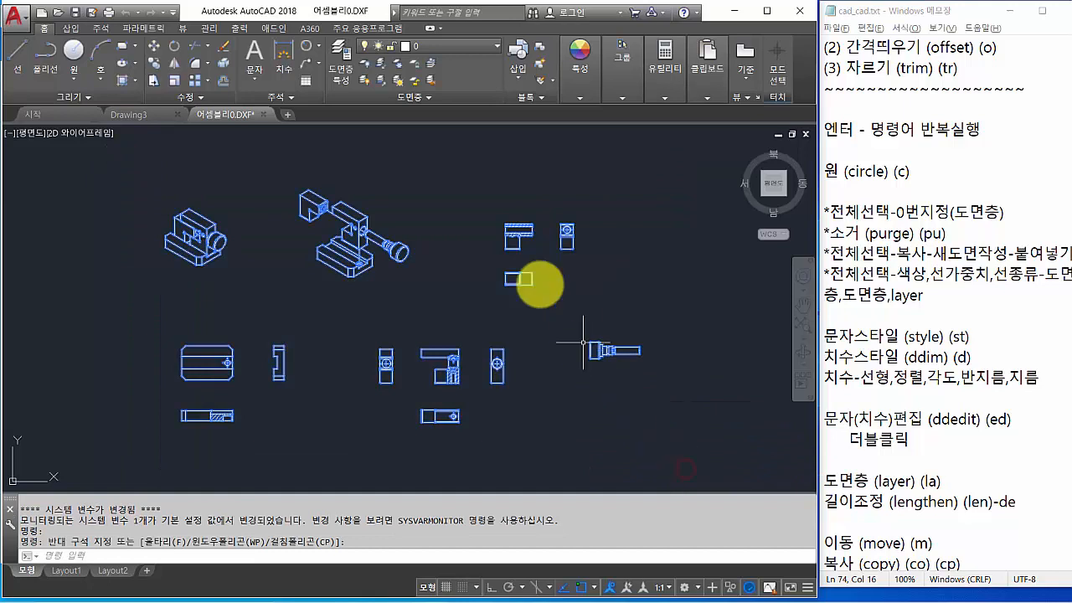
{"action": "left_click", "coordinate": [474, 50]}
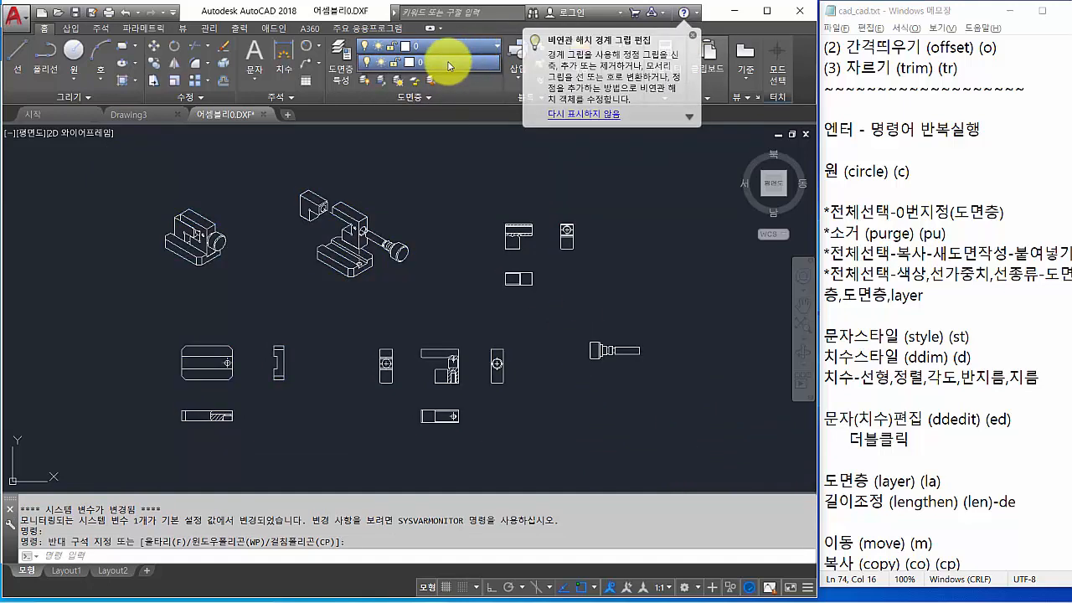
{"action": "left_click", "coordinate": [448, 62]}
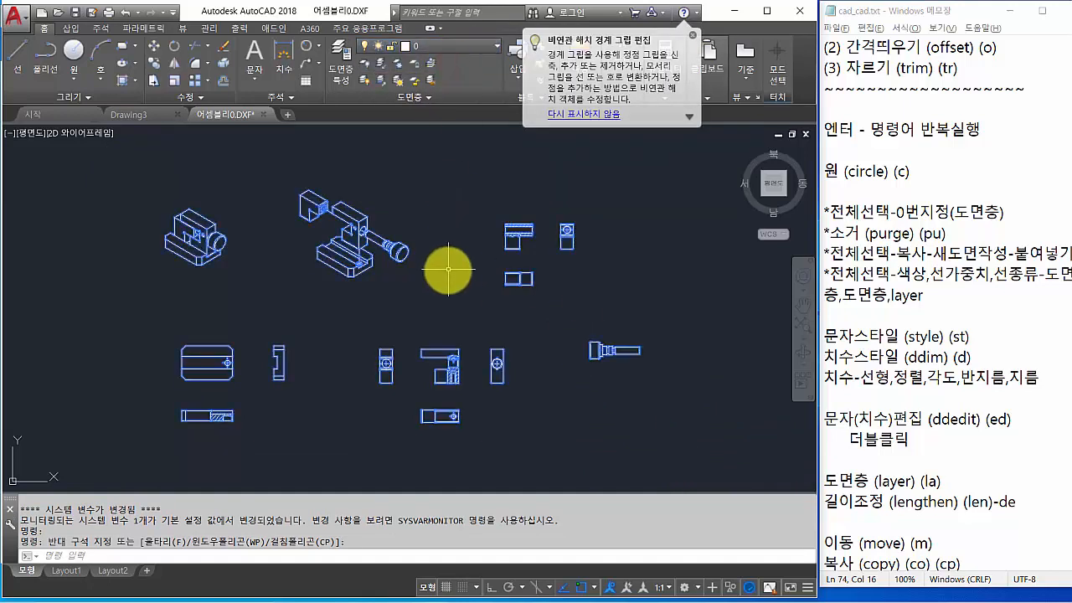
{"action": "key", "text": "Escape"}
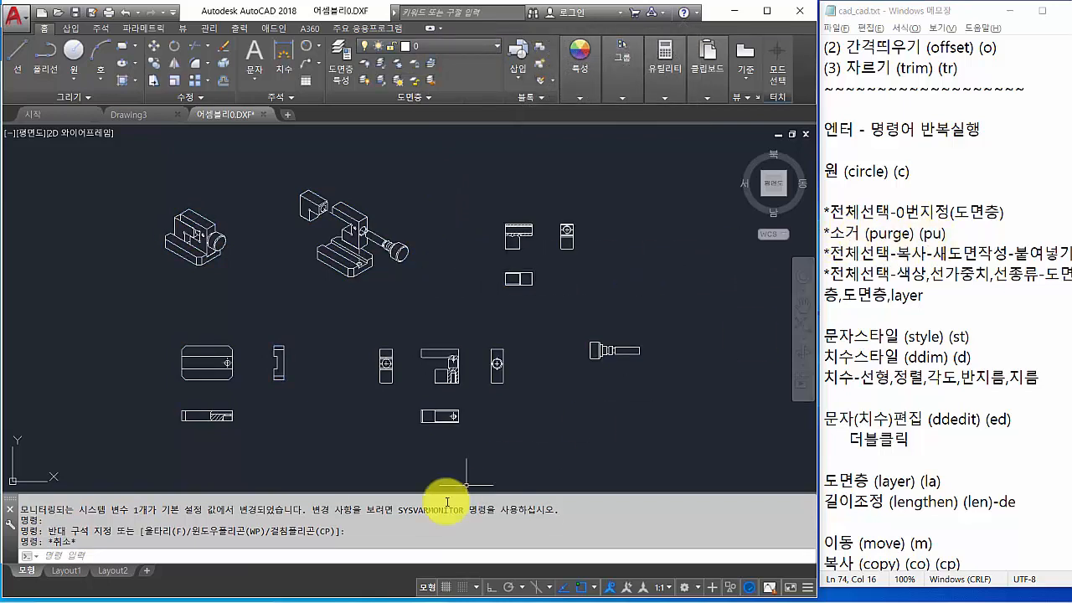
Purge all unused items from the DXF drawing, confirming the removal of every item at once
{"action": "left_click", "coordinate": [403, 557]}
{"action": "type", "text": "p"}
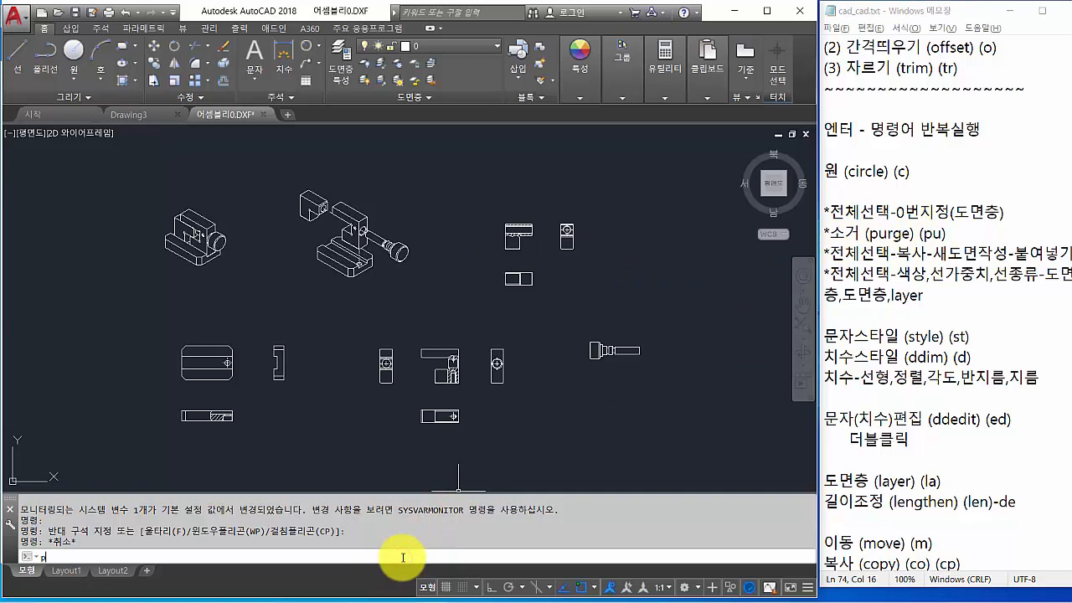
{"action": "type", "text": "u"}
{"action": "key", "text": "Return"}
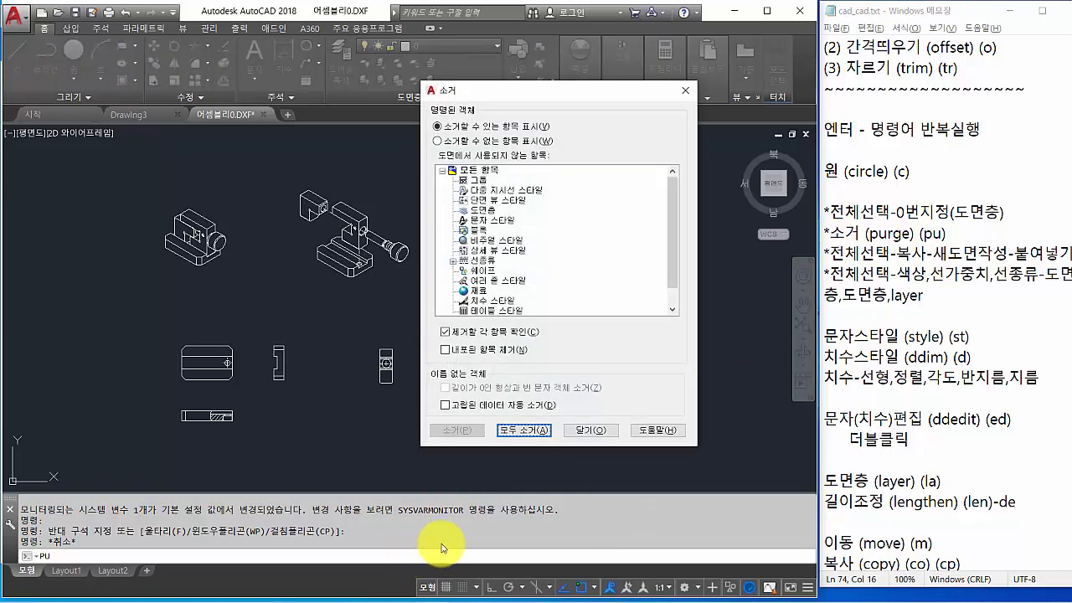
{"action": "left_click", "coordinate": [520, 431]}
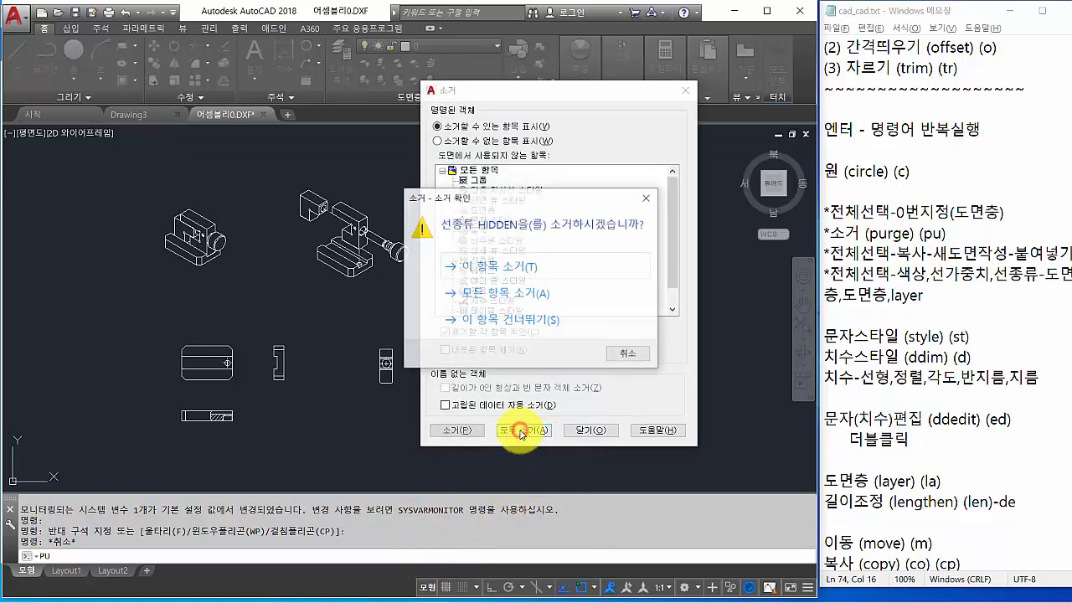
{"action": "left_click", "coordinate": [504, 302]}
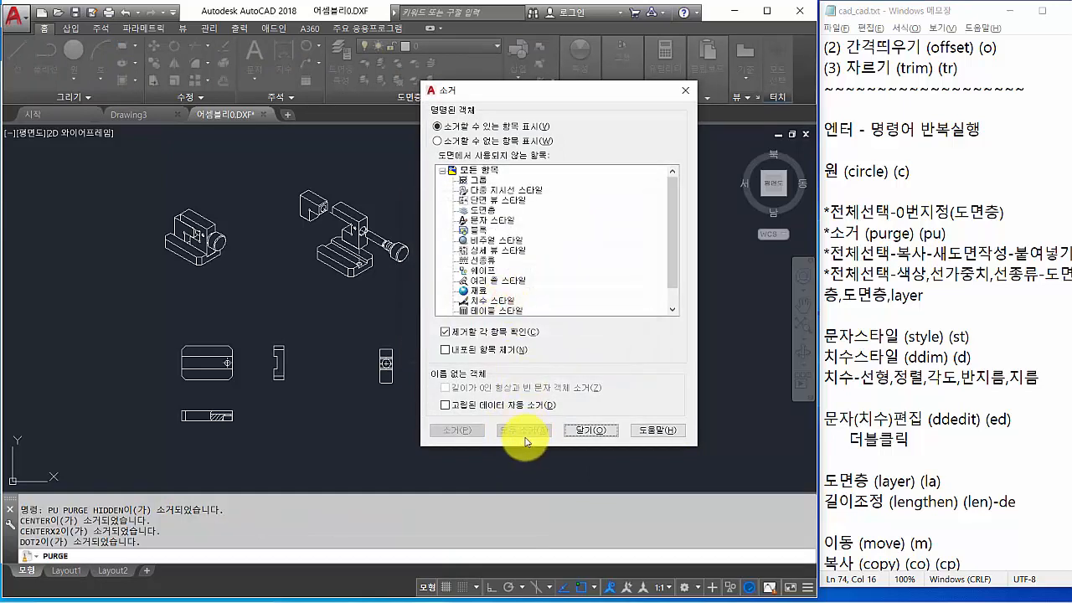
{"action": "left_click", "coordinate": [589, 433]}
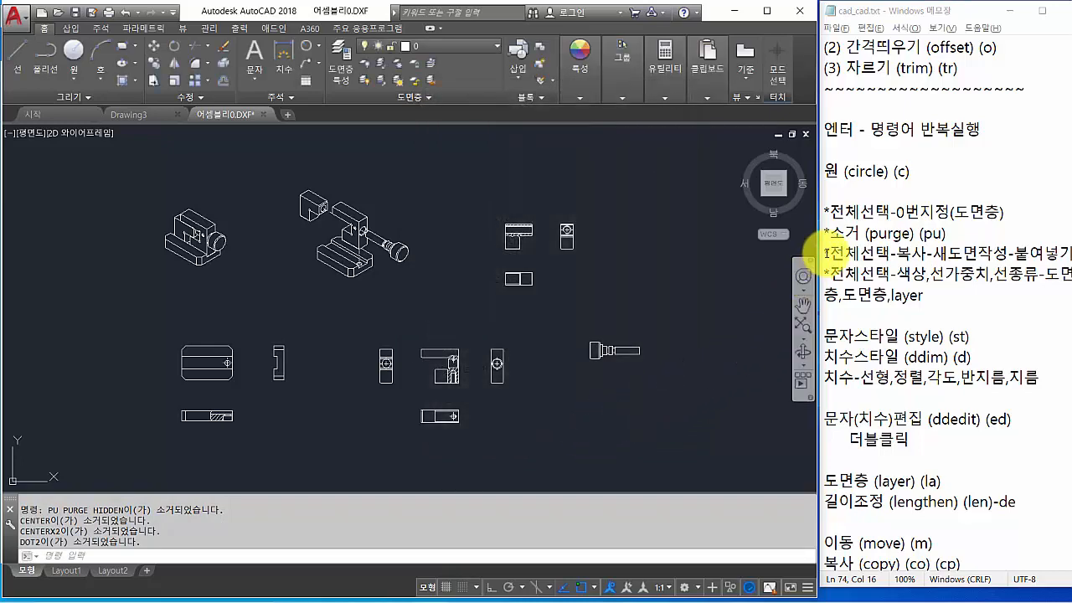
Copy all the assembly and part views of the DXF drawing to the clipboard
{"action": "left_click_drag", "start_coordinate": [828, 251], "coordinate": [861, 251]}
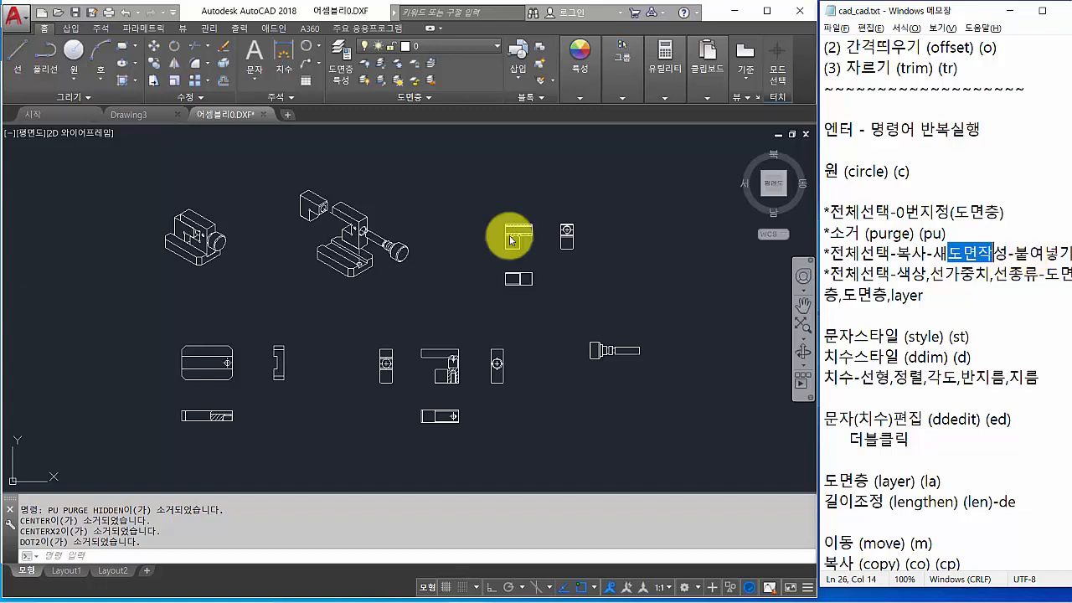
{"action": "left_click", "coordinate": [131, 160]}
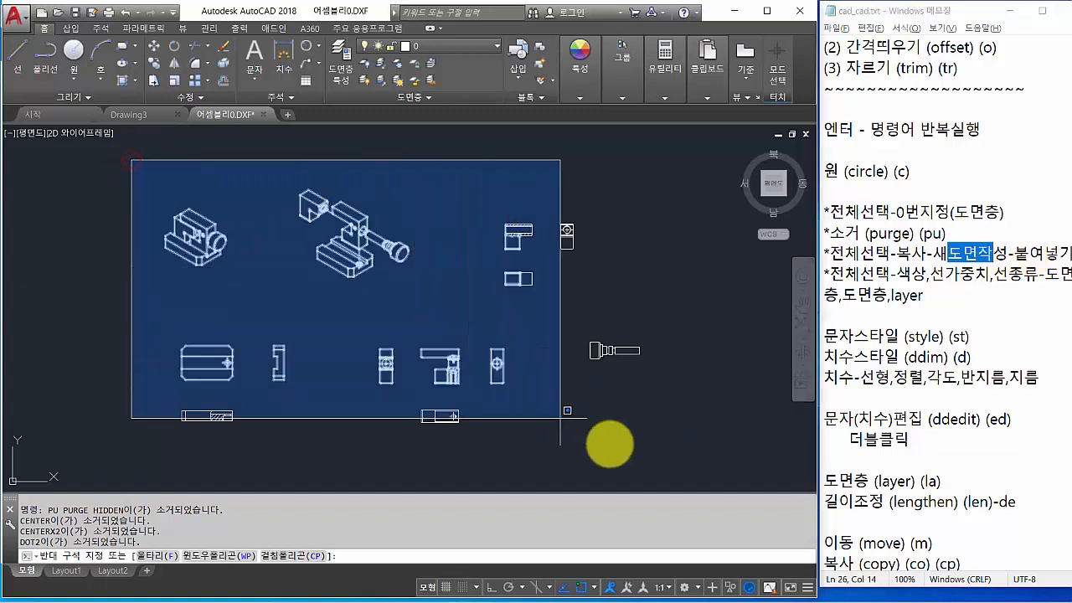
{"action": "left_click", "coordinate": [687, 461]}
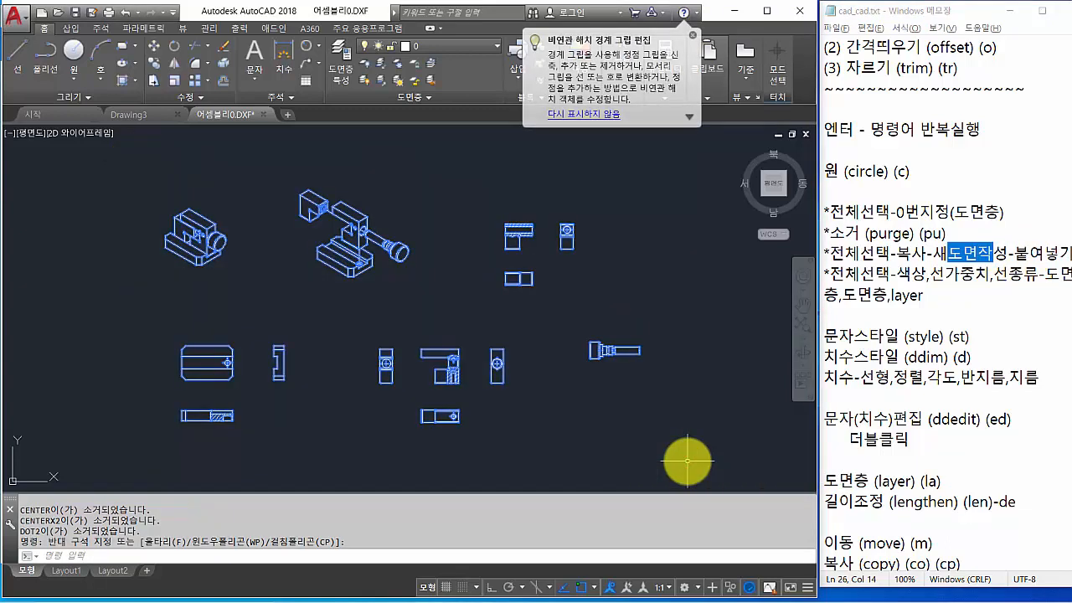
{"action": "key", "text": "ctrl+c"}
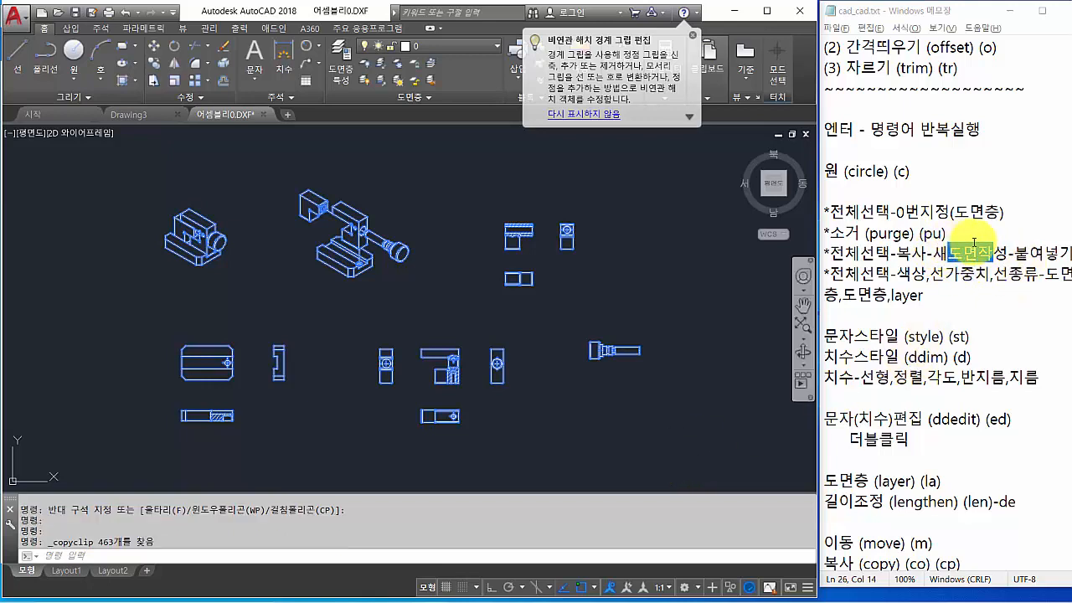
{"action": "left_click_drag", "start_coordinate": [982, 253], "coordinate": [999, 256]}
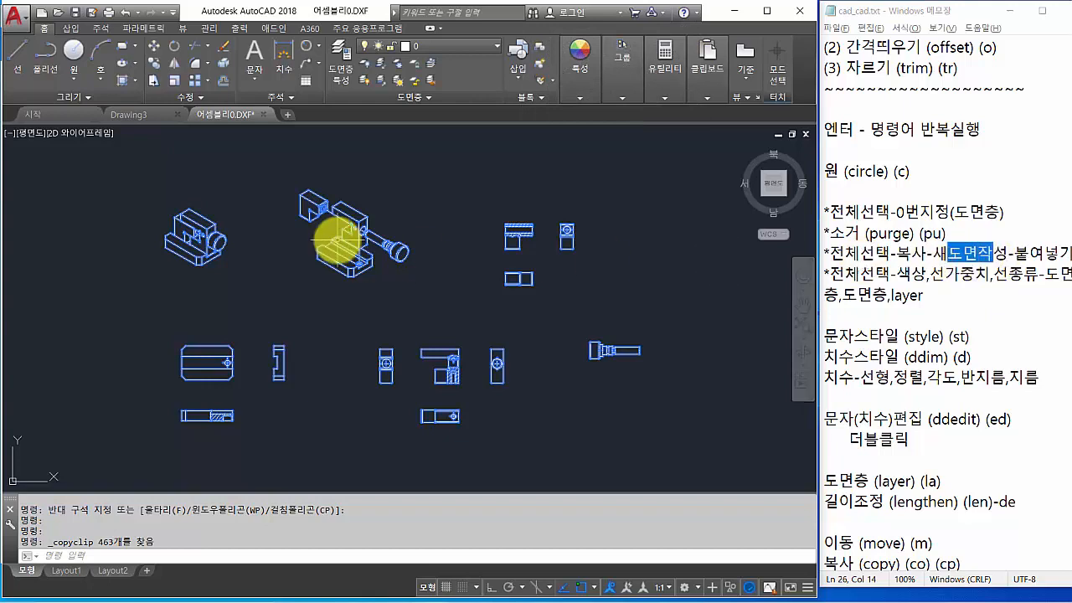
Paste the copied assembly views into Drawing3, in the empty area to the right of the wrench
{"action": "left_click", "coordinate": [137, 115]}
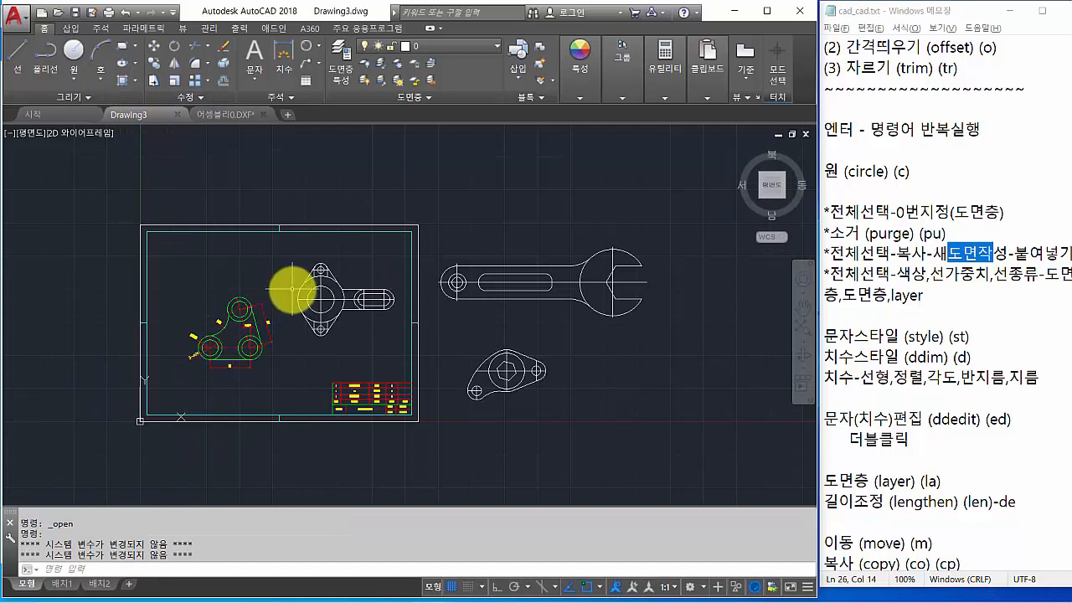
{"action": "scroll", "coordinate": [295, 291], "scroll_direction": "down", "scroll_amount": 2}
{"action": "middle_click_drag", "start_coordinate": [417, 326], "coordinate": [284, 326]}
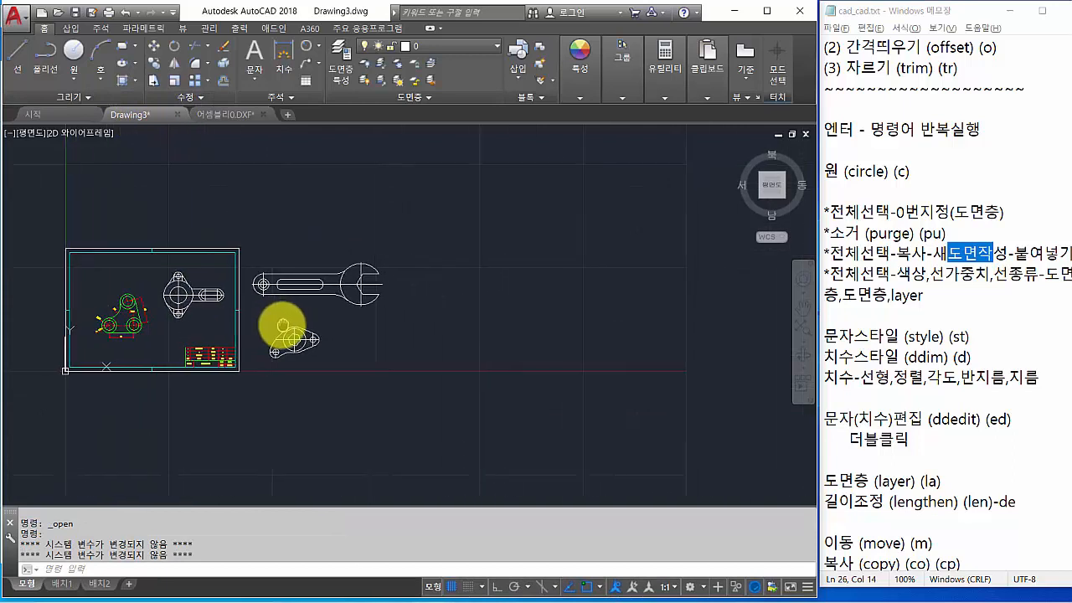
{"action": "key", "text": "ctrl+v"}
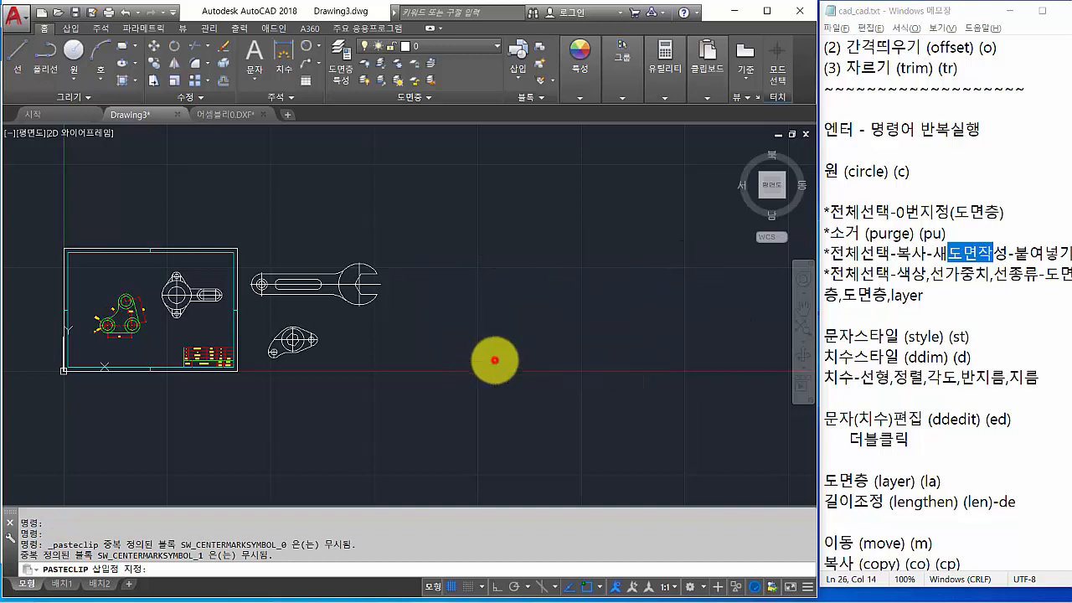
{"action": "left_click", "coordinate": [495, 359]}
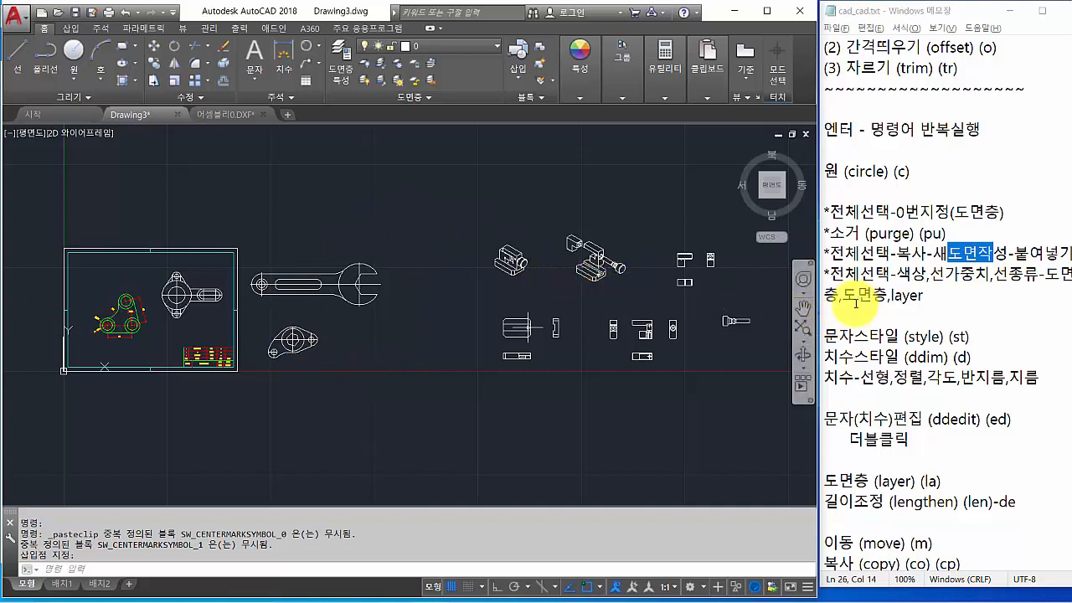
Select all the pasted assembly and part views in Drawing3 and set their color to ByLayer (도면층별)
{"action": "left_click_drag", "start_coordinate": [824, 273], "coordinate": [1038, 275]}
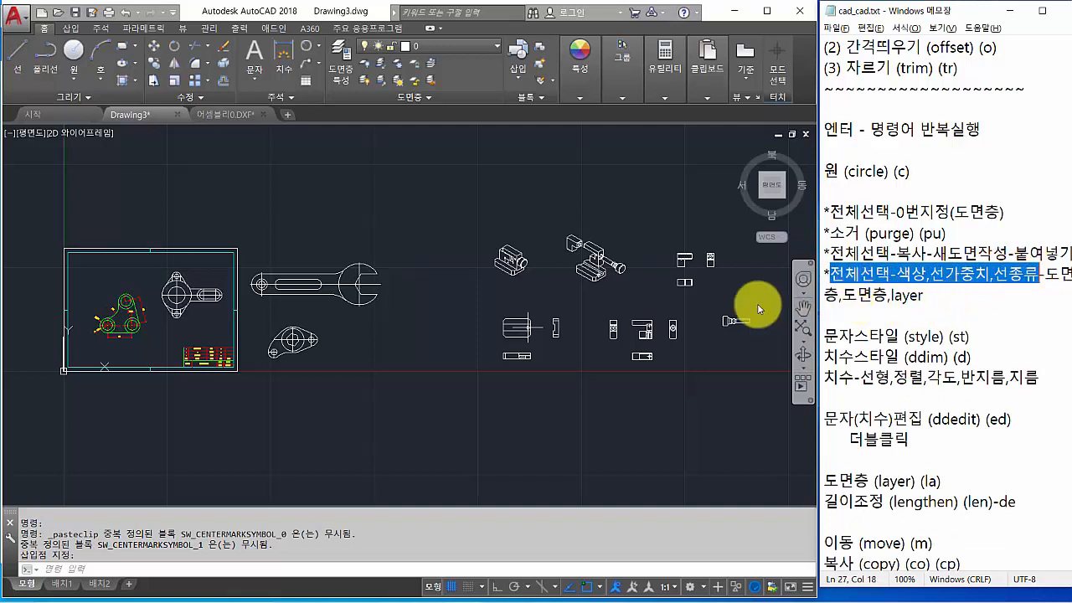
{"action": "left_click", "coordinate": [708, 408]}
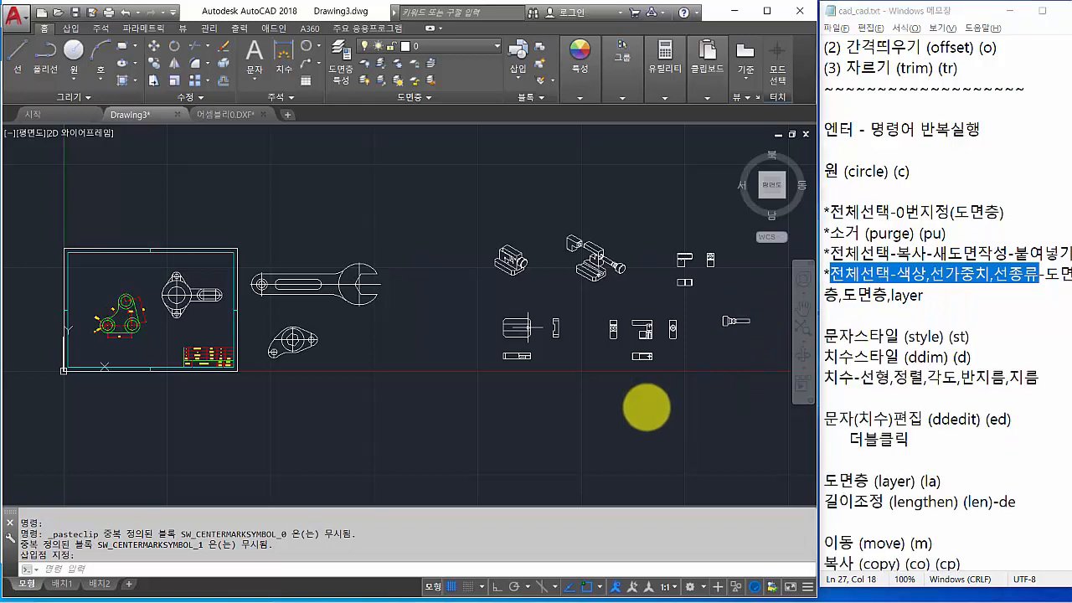
{"action": "left_click", "coordinate": [671, 405]}
{"action": "middle_click_drag", "start_coordinate": [672, 404], "coordinate": [561, 403]}
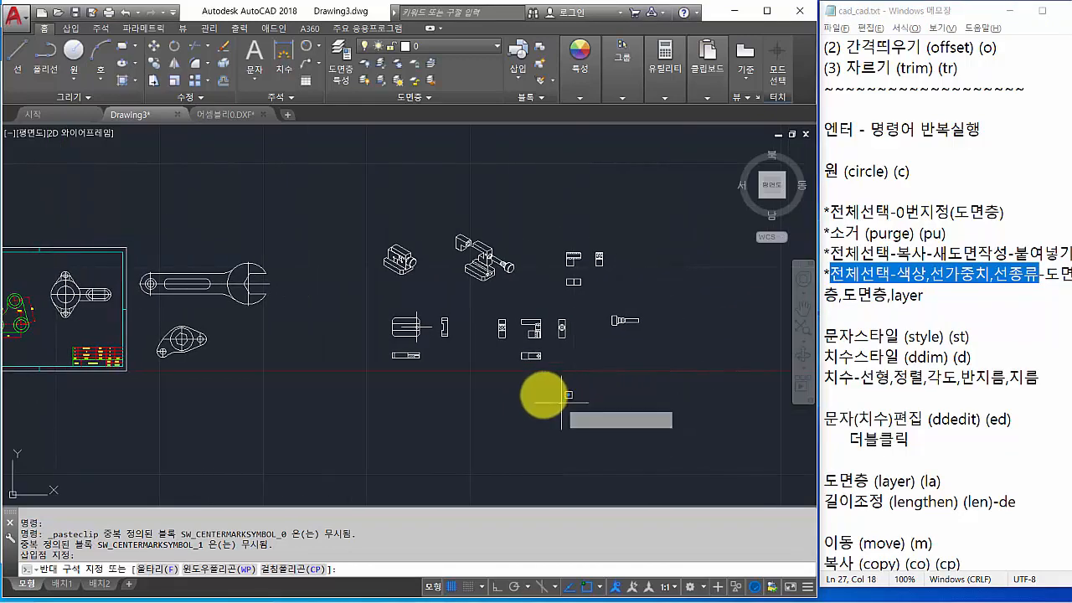
{"action": "left_click", "coordinate": [675, 453]}
{"action": "left_click", "coordinate": [349, 207]}
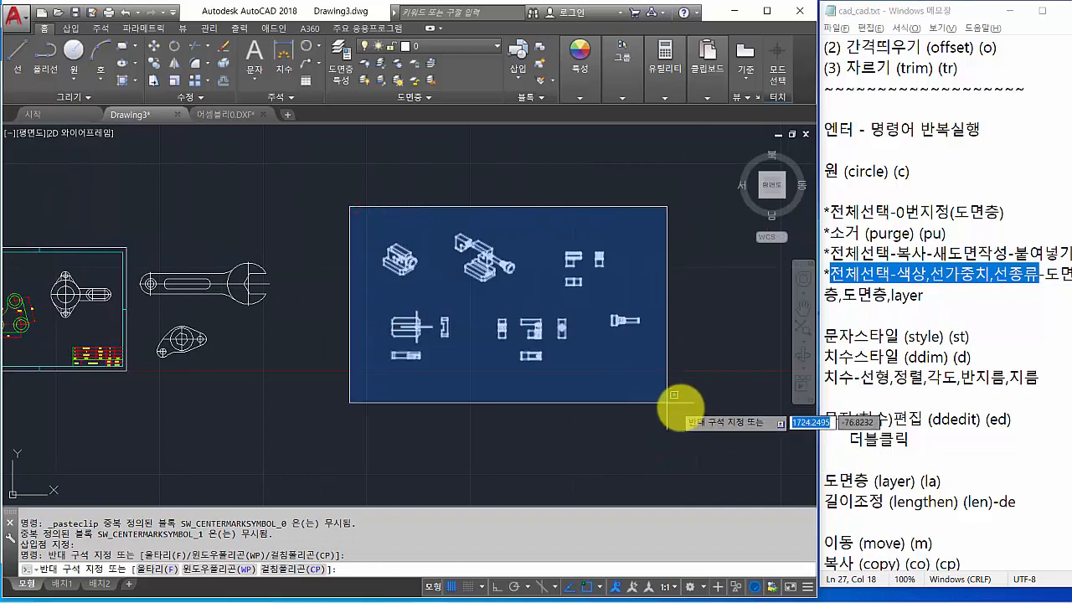
{"action": "left_click", "coordinate": [701, 414]}
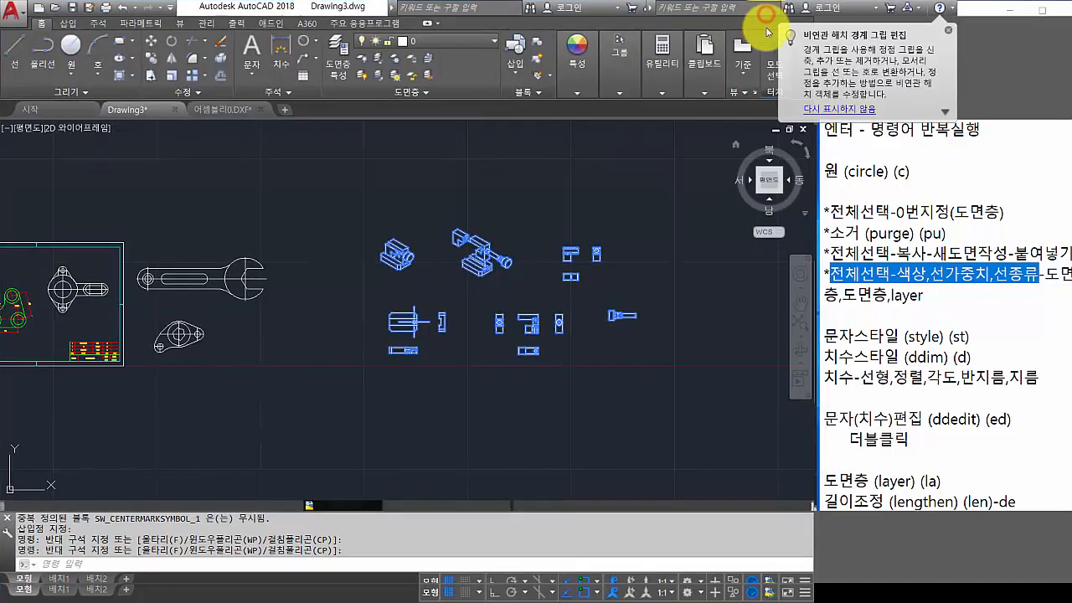
{"action": "left_click", "coordinate": [765, 15]}
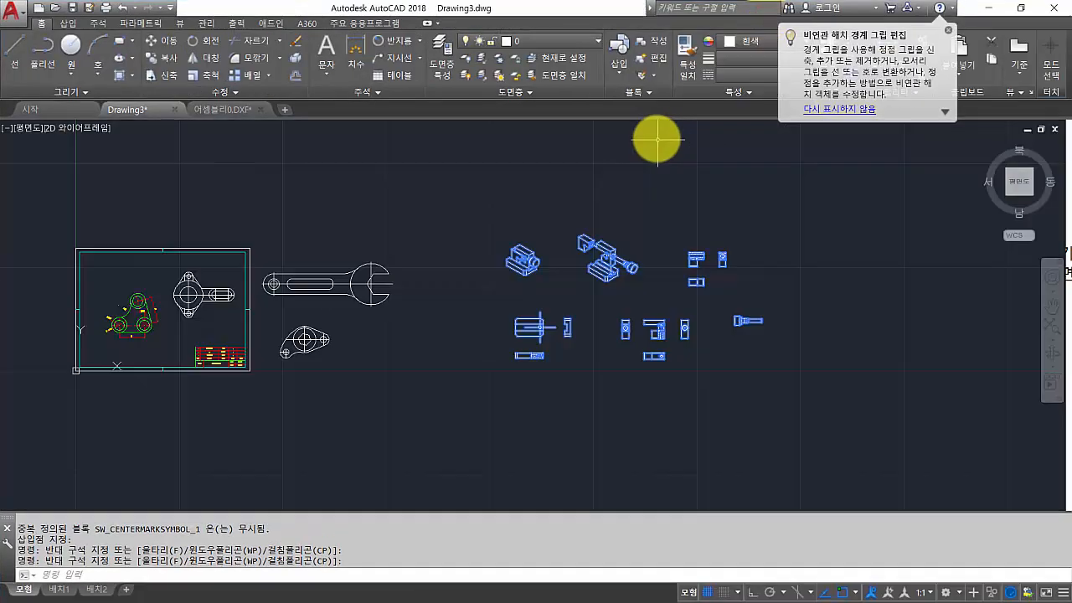
{"action": "left_click", "coordinate": [760, 43]}
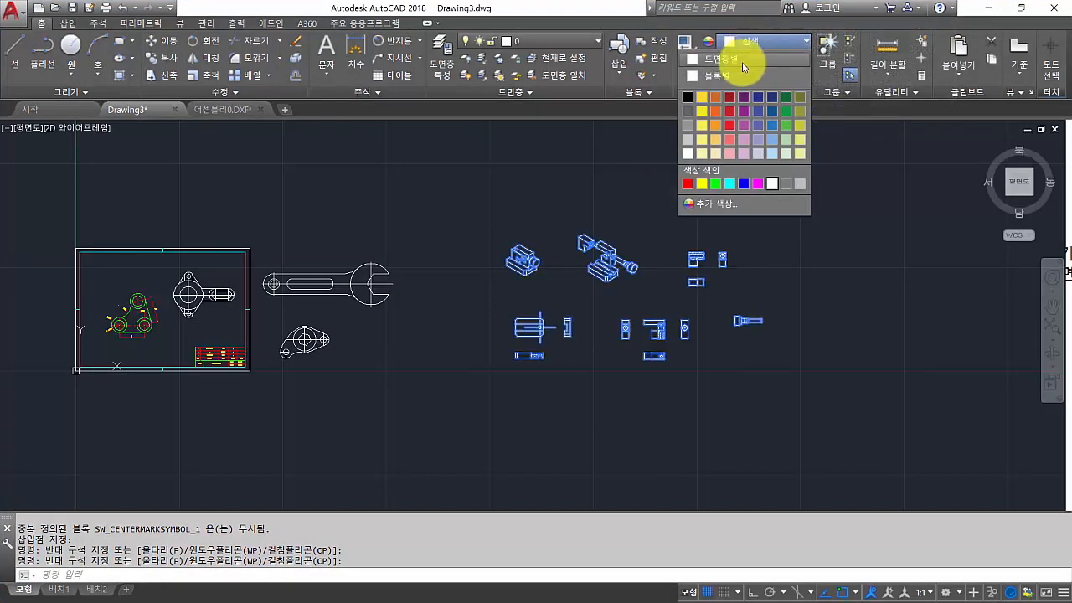
{"action": "left_click", "coordinate": [743, 64]}
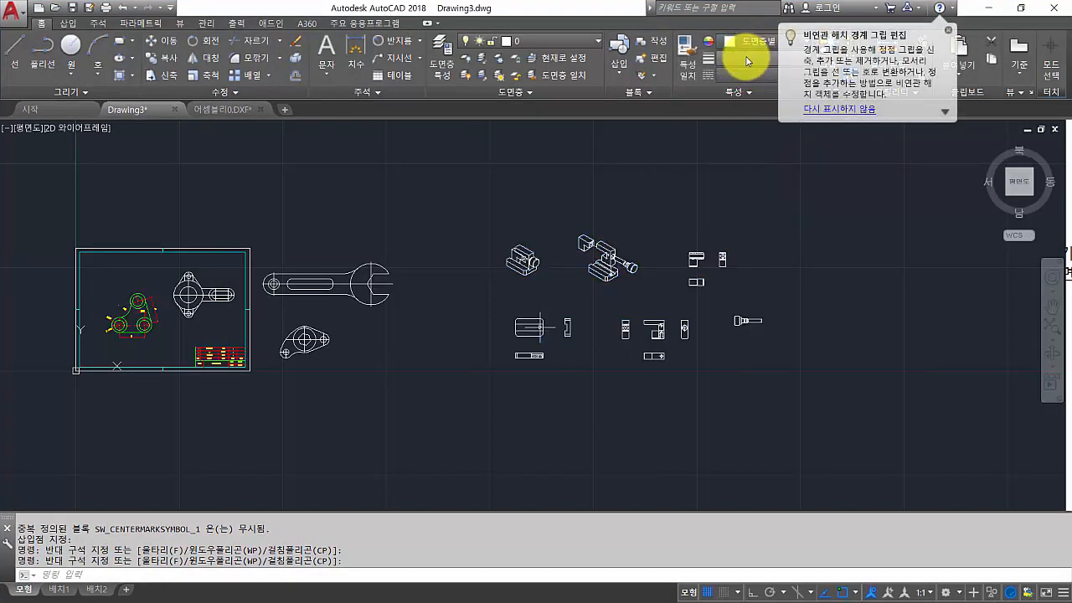
Set the lineweight (도면층별) and the linetype of the selected views to ByLayer
{"action": "left_click", "coordinate": [747, 59]}
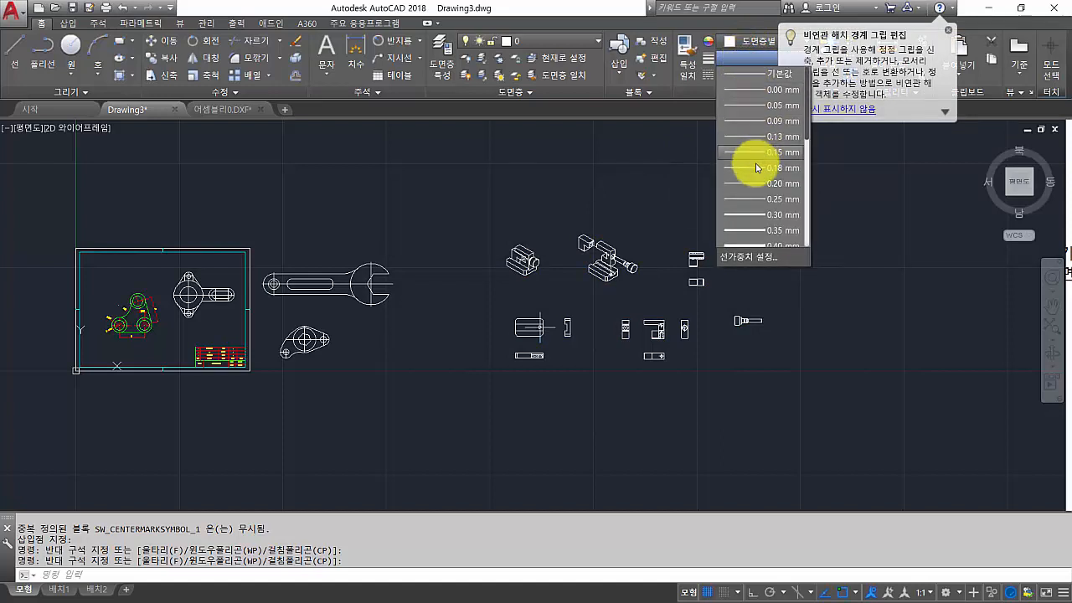
{"action": "left_click", "coordinate": [773, 216]}
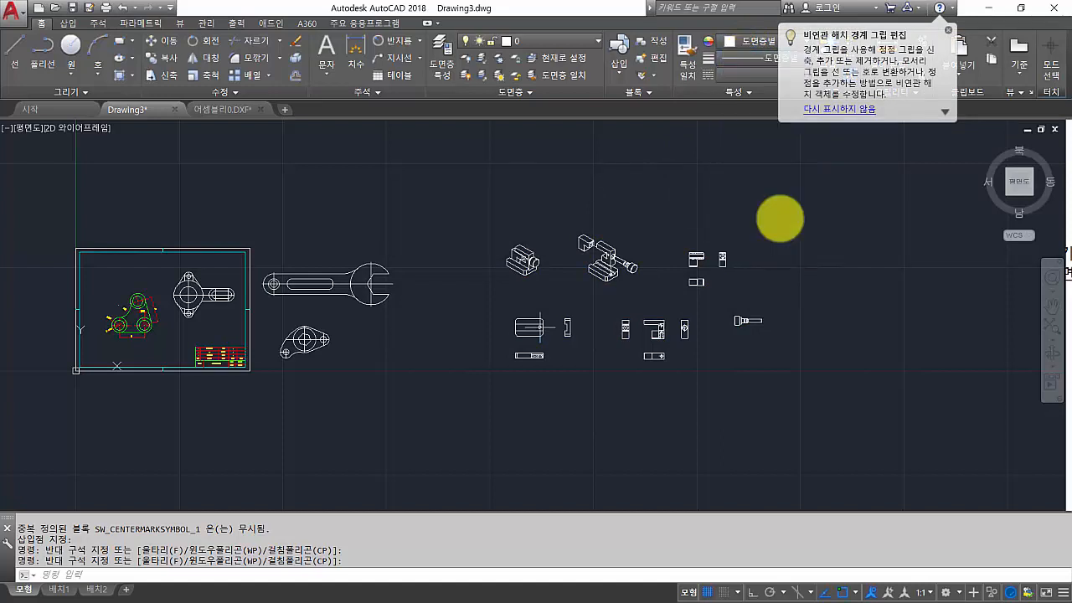
{"action": "left_click", "coordinate": [738, 73]}
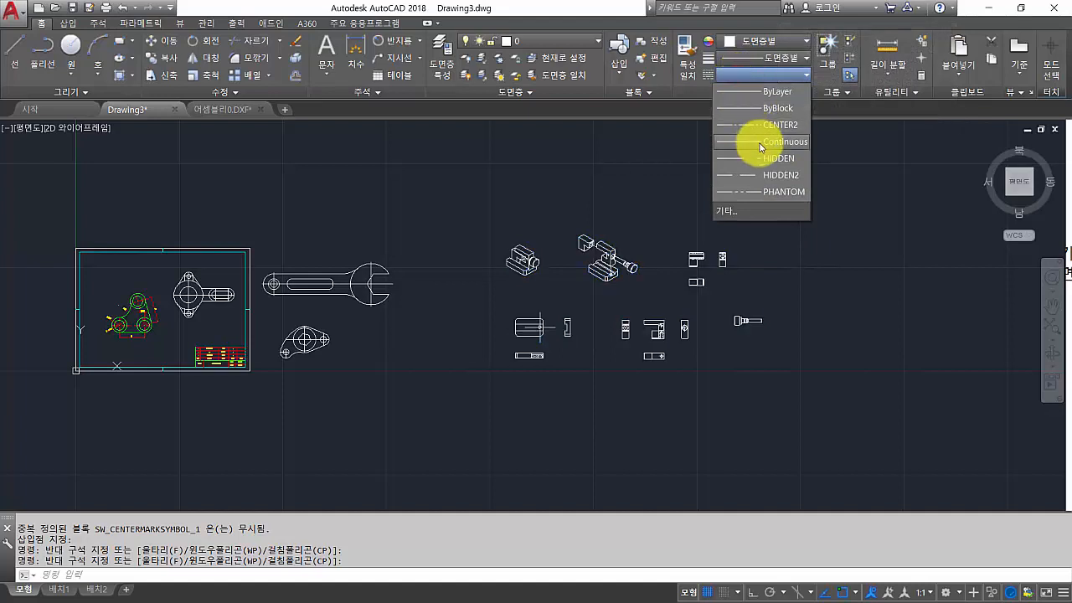
{"action": "left_click", "coordinate": [752, 94]}
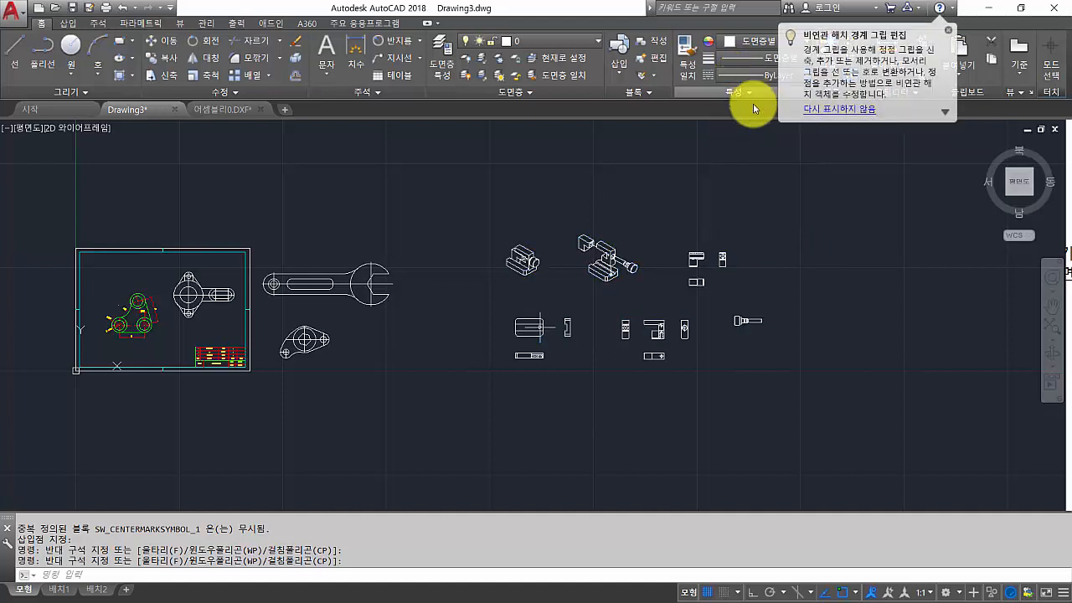
{"action": "left_click", "coordinate": [950, 32]}
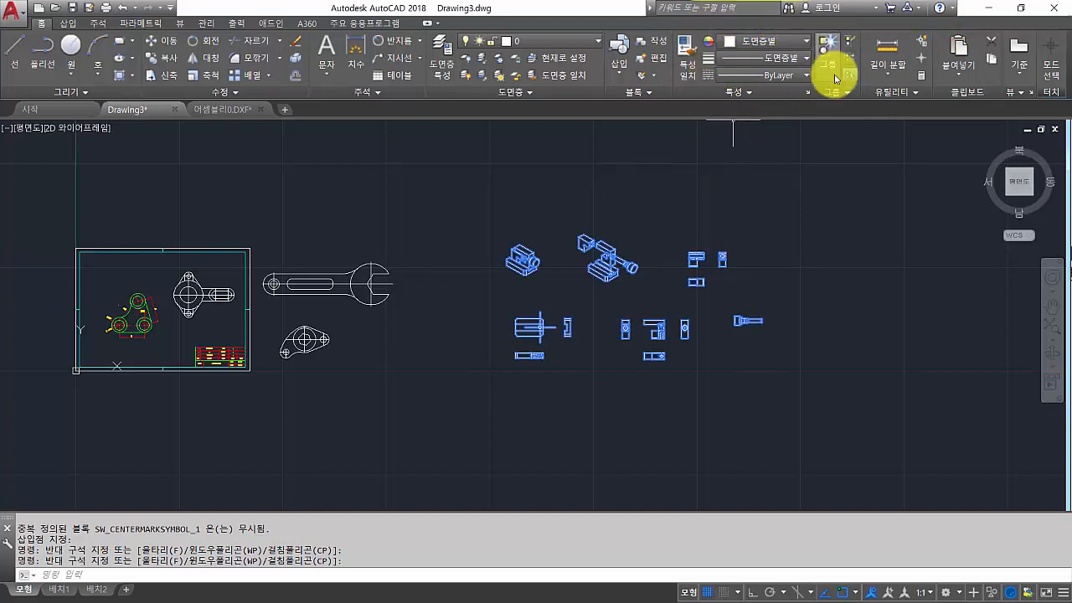
Reselect all the pasted views to check their color, lineweight and linetype, and clear the selection
{"action": "left_click", "coordinate": [475, 201]}
{"action": "left_click", "coordinate": [826, 433]}
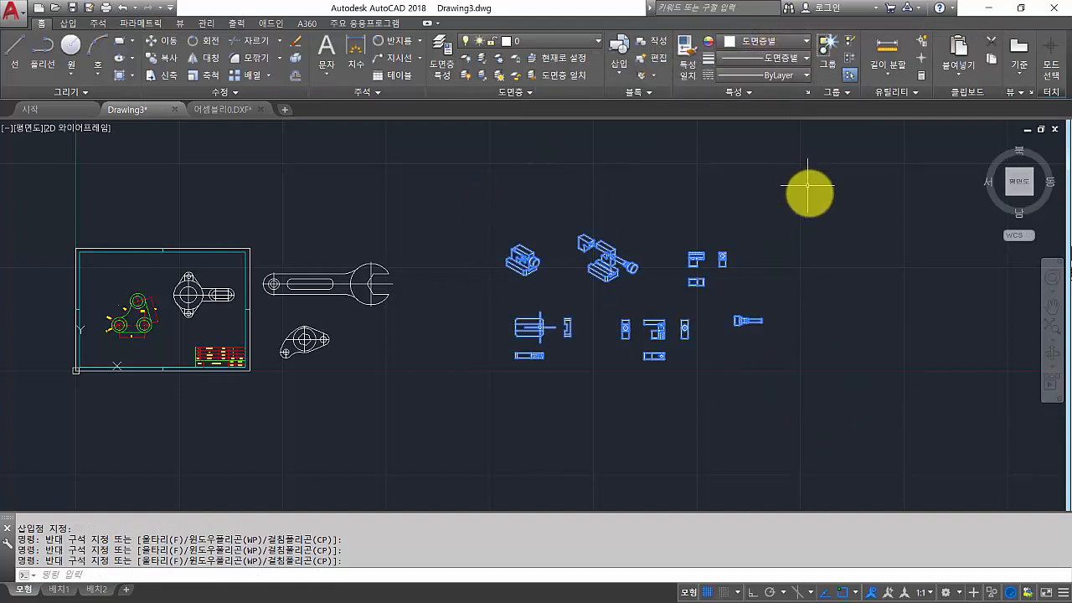
{"action": "key", "text": "Escape"}
{"action": "key", "text": "Escape"}
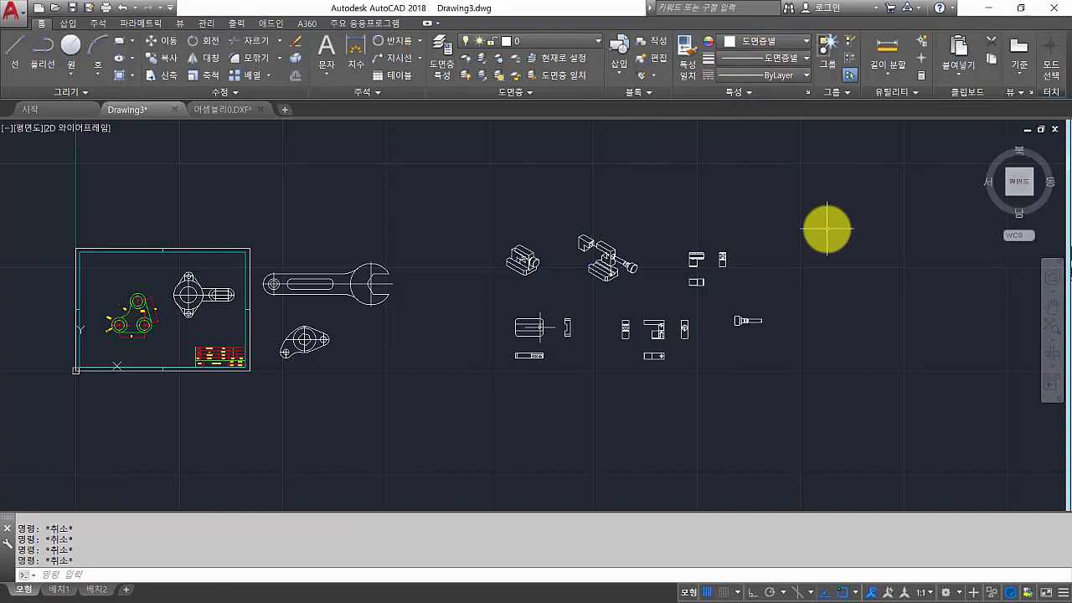
{"action": "left_click", "coordinate": [1020, 8]}
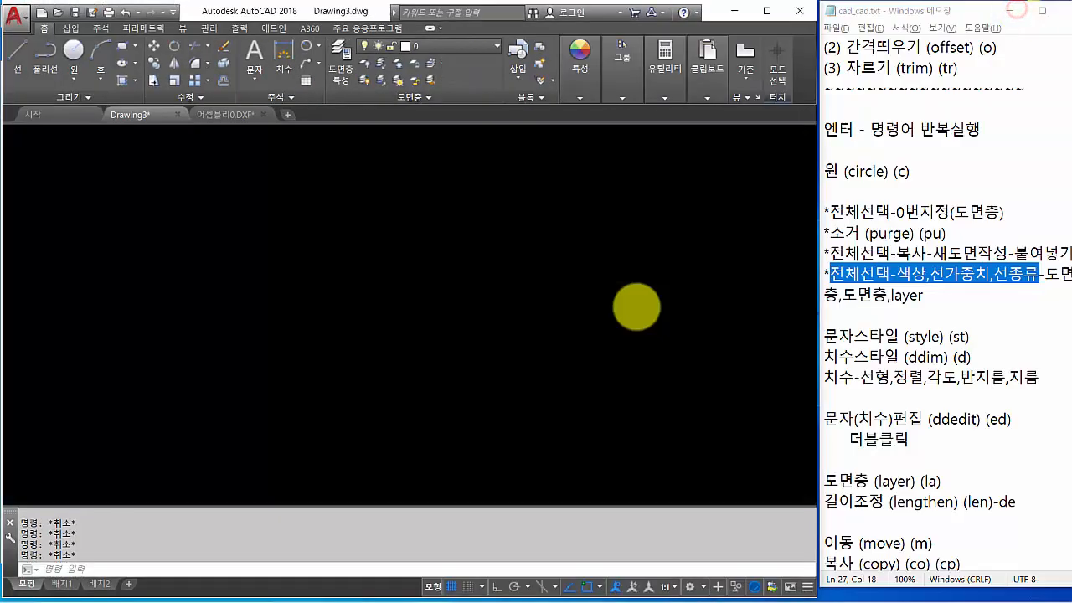
Assign the two isometric views, assembled and exploded, to the 외형선 layer and clear the selection
{"action": "scroll", "coordinate": [494, 314], "scroll_direction": "up", "scroll_amount": 4}
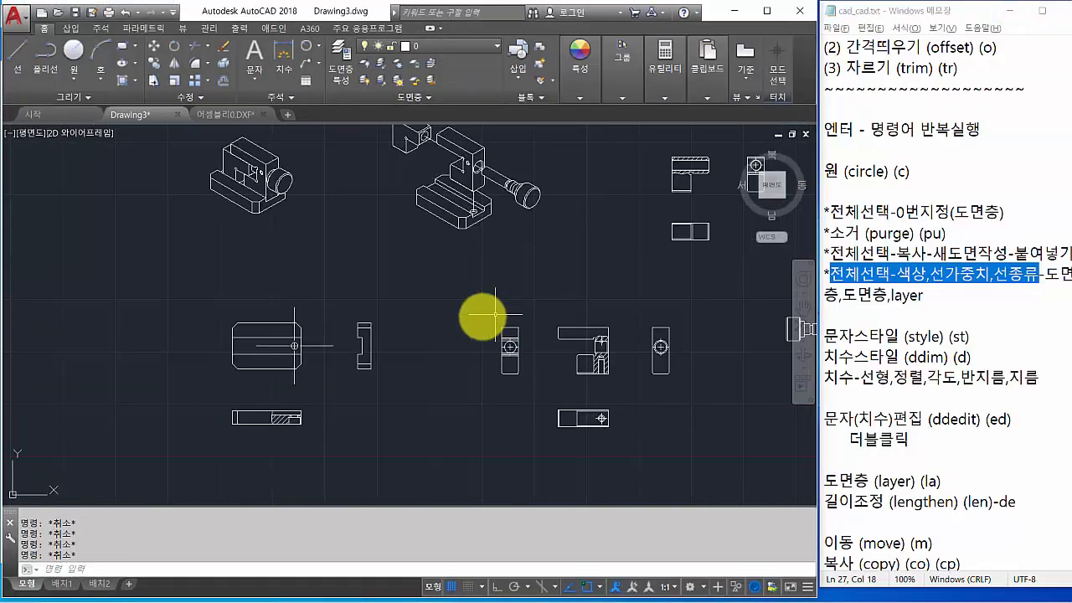
{"action": "mouse_move", "coordinate": [371, 297]}
{"action": "middle_mouse_down"}
{"action": "mouse_move", "coordinate": [268, 354]}
{"action": "mouse_move", "coordinate": [286, 325]}
{"action": "middle_mouse_up"}
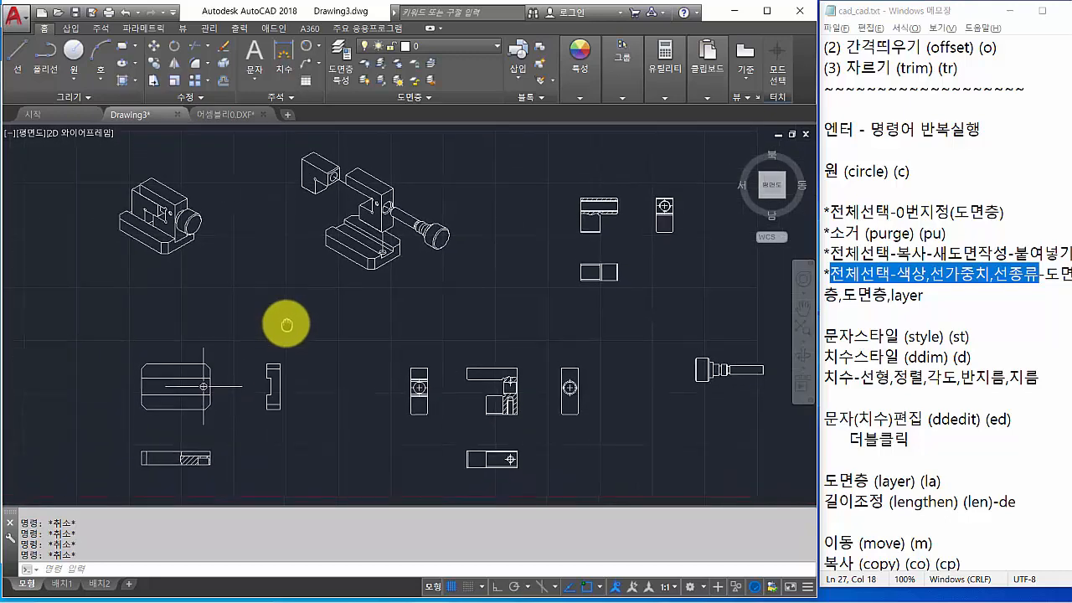
{"action": "scroll", "coordinate": [160, 285], "scroll_direction": "up", "scroll_amount": 3}
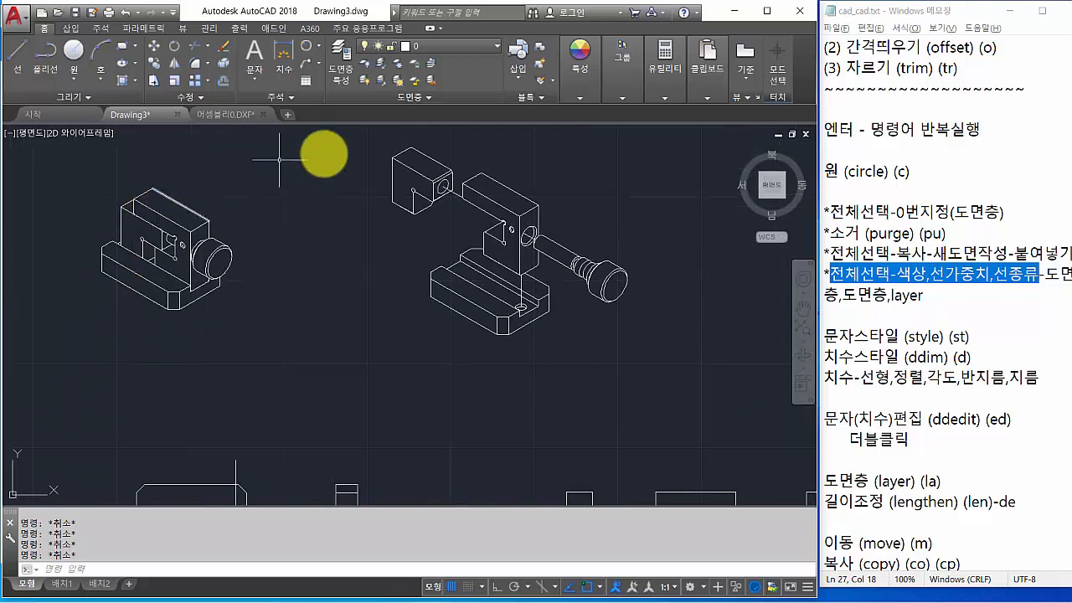
{"action": "middle_click_drag", "start_coordinate": [540, 363], "coordinate": [574, 400]}
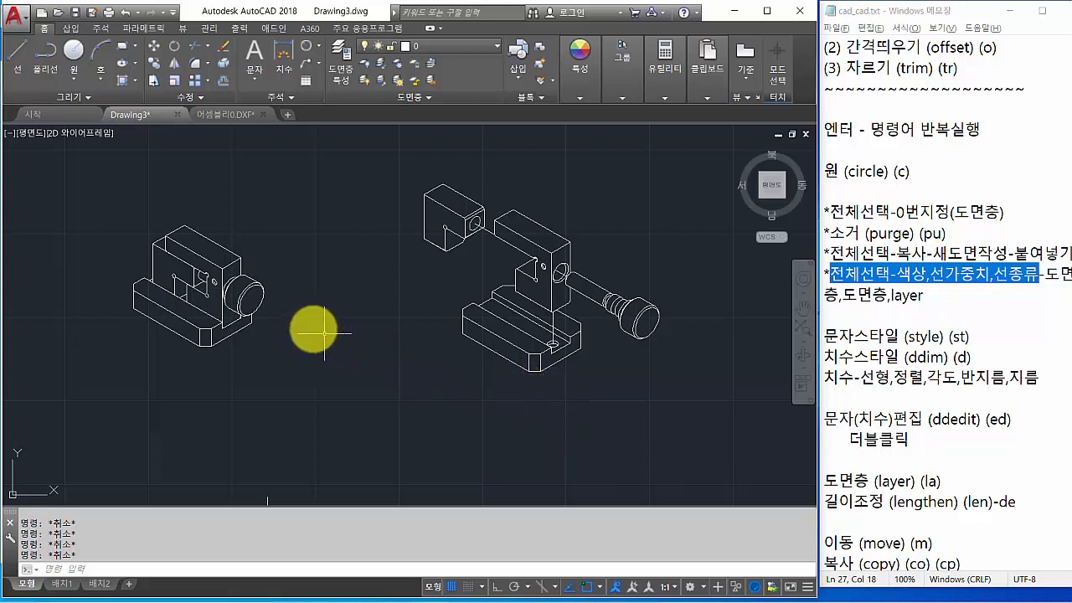
{"action": "left_click_drag", "start_coordinate": [103, 152], "coordinate": [685, 448]}
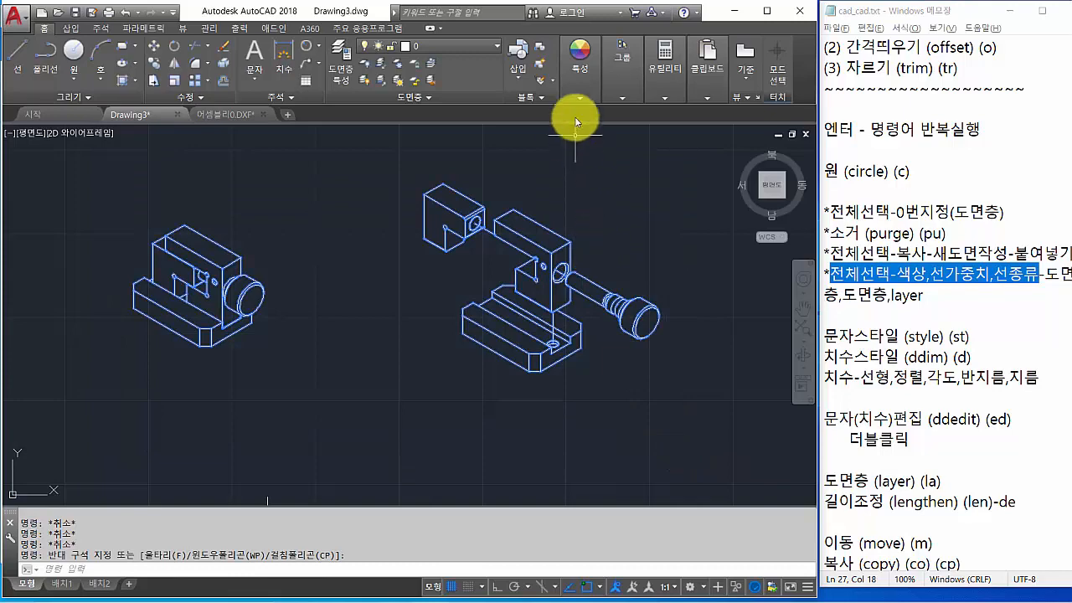
{"action": "left_click", "coordinate": [490, 46]}
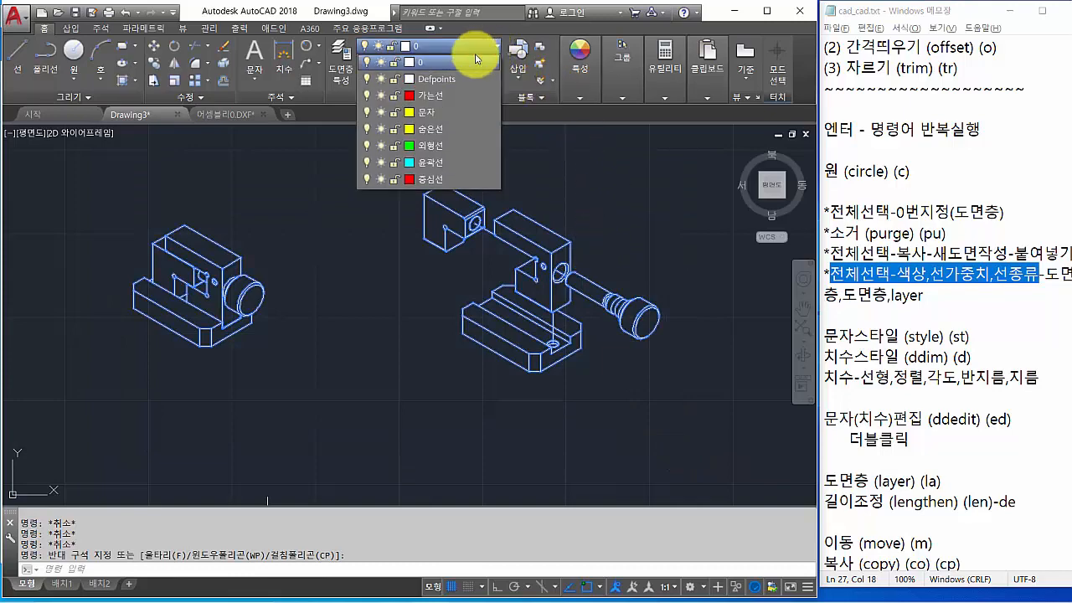
{"action": "left_click", "coordinate": [432, 146]}
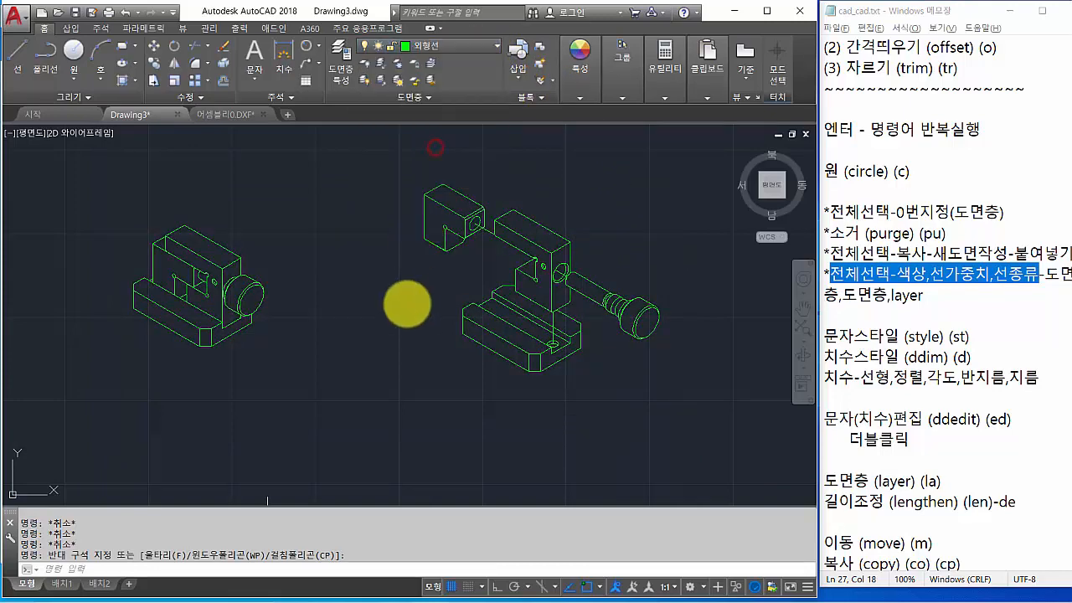
{"action": "key", "text": "Escape"}
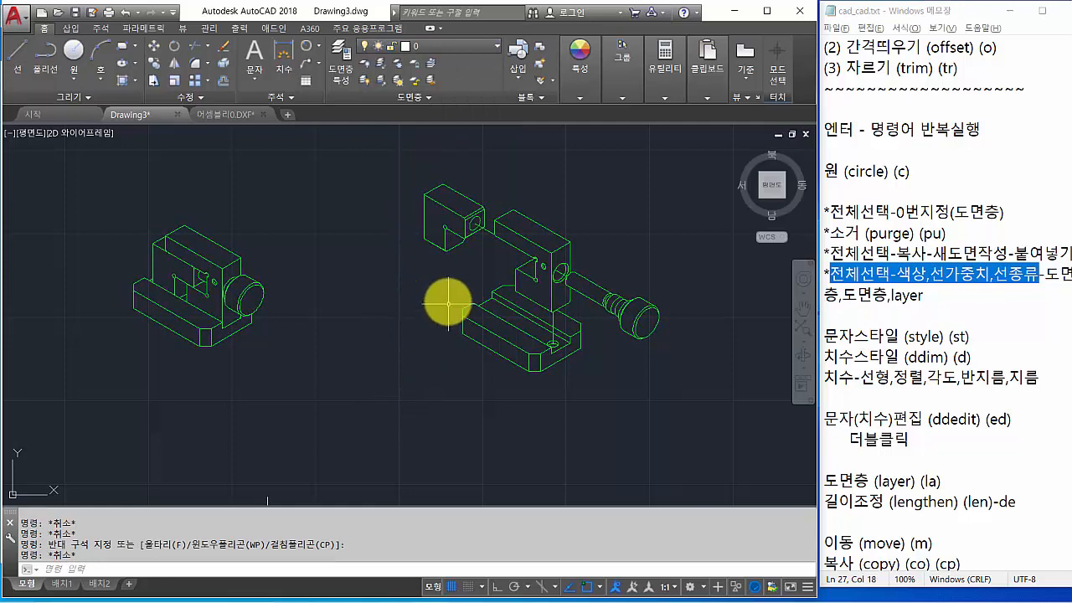
Assign the three lines connecting the parts of the exploded isometric view to the 중심선 layer
{"action": "scroll", "coordinate": [472, 282], "scroll_direction": "up", "scroll_amount": 4}
{"action": "middle_click_drag", "start_coordinate": [498, 271], "coordinate": [250, 318]}
{"action": "scroll", "coordinate": [262, 313], "scroll_direction": "down", "scroll_amount": 2}
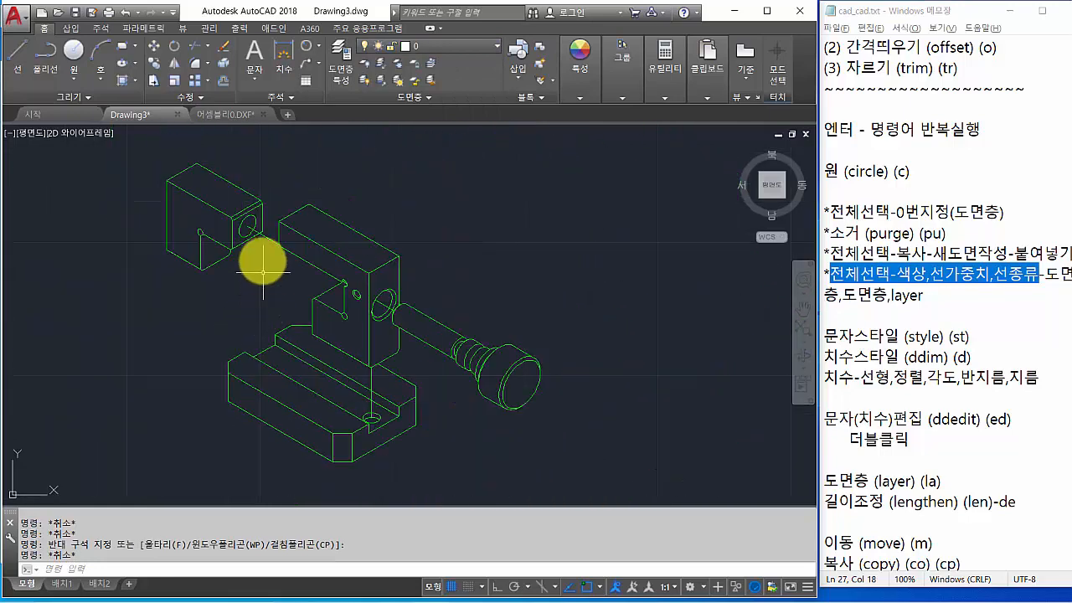
{"action": "left_click", "coordinate": [271, 240]}
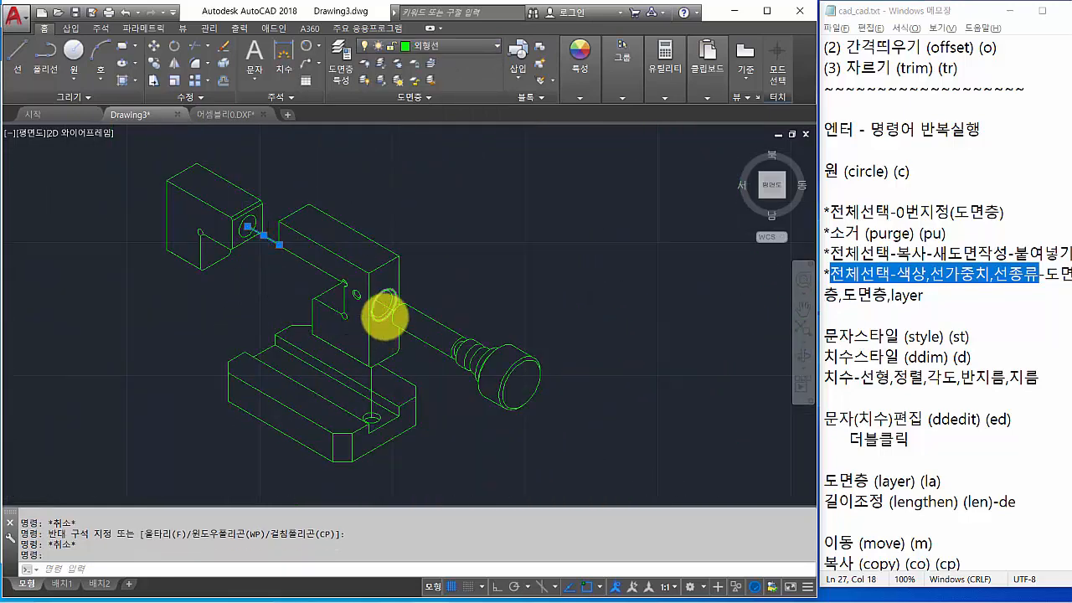
{"action": "scroll", "coordinate": [382, 307], "scroll_direction": "up", "scroll_amount": 2}
{"action": "left_click", "coordinate": [381, 299]}
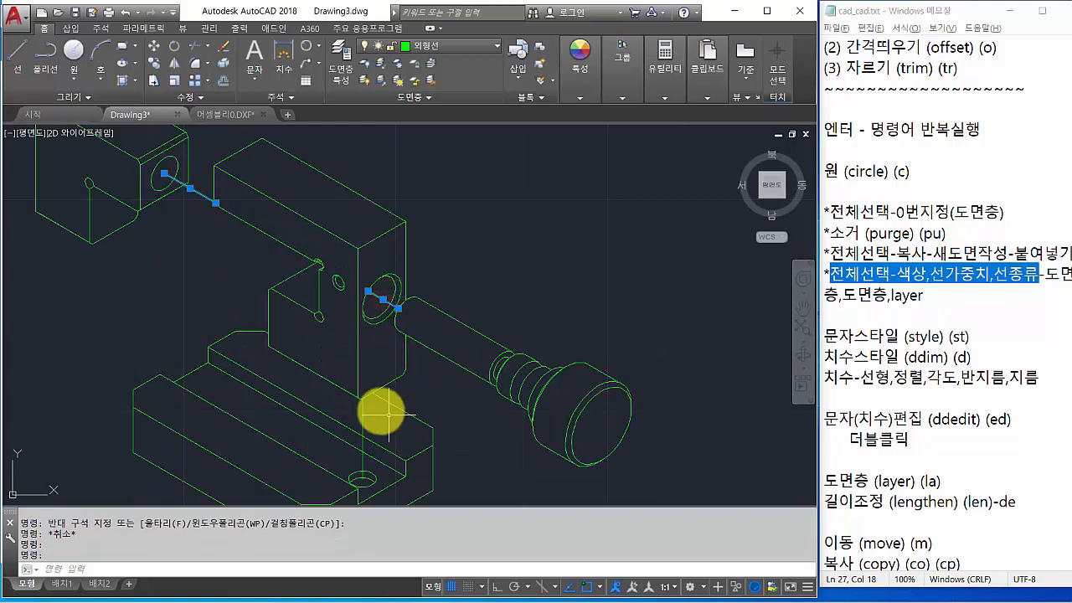
{"action": "scroll", "coordinate": [456, 350], "scroll_direction": "down", "scroll_amount": 2}
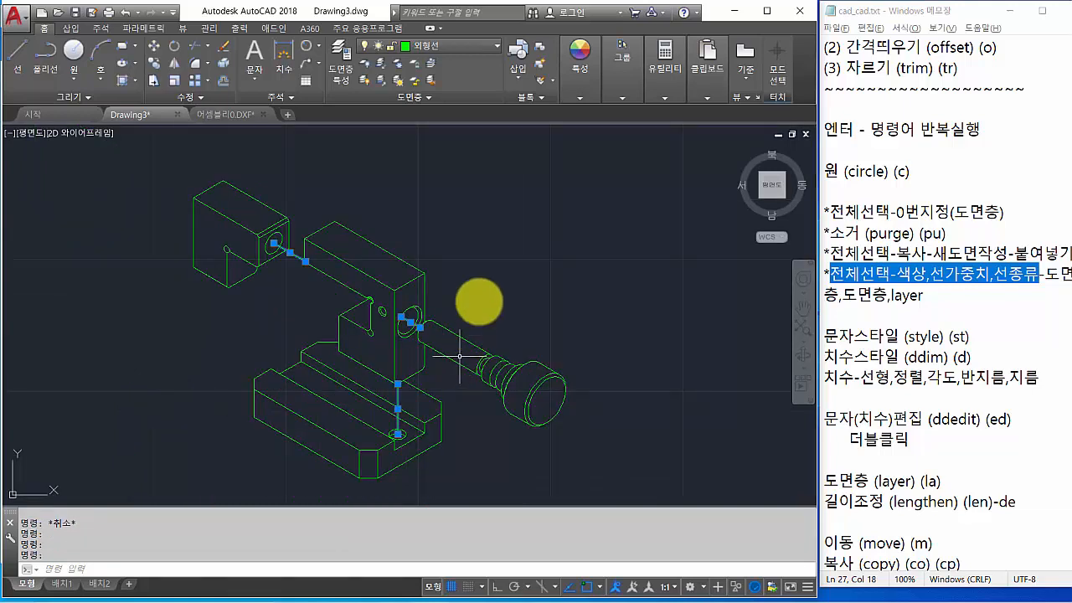
{"action": "left_click", "coordinate": [496, 49]}
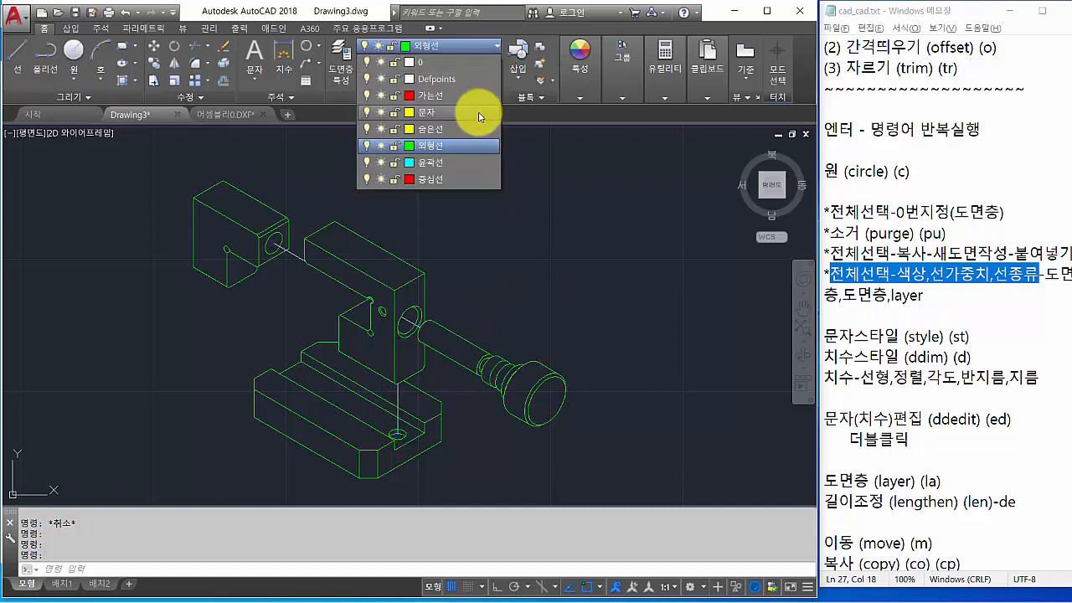
{"action": "left_click", "coordinate": [442, 181]}
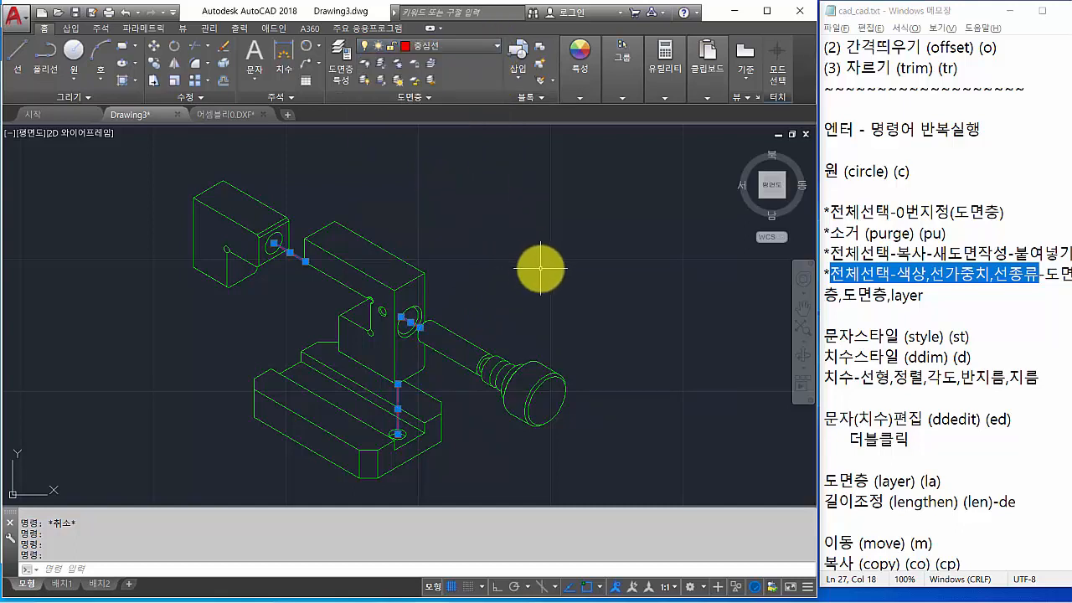
{"action": "scroll", "coordinate": [552, 285], "scroll_direction": "down", "scroll_amount": 4}
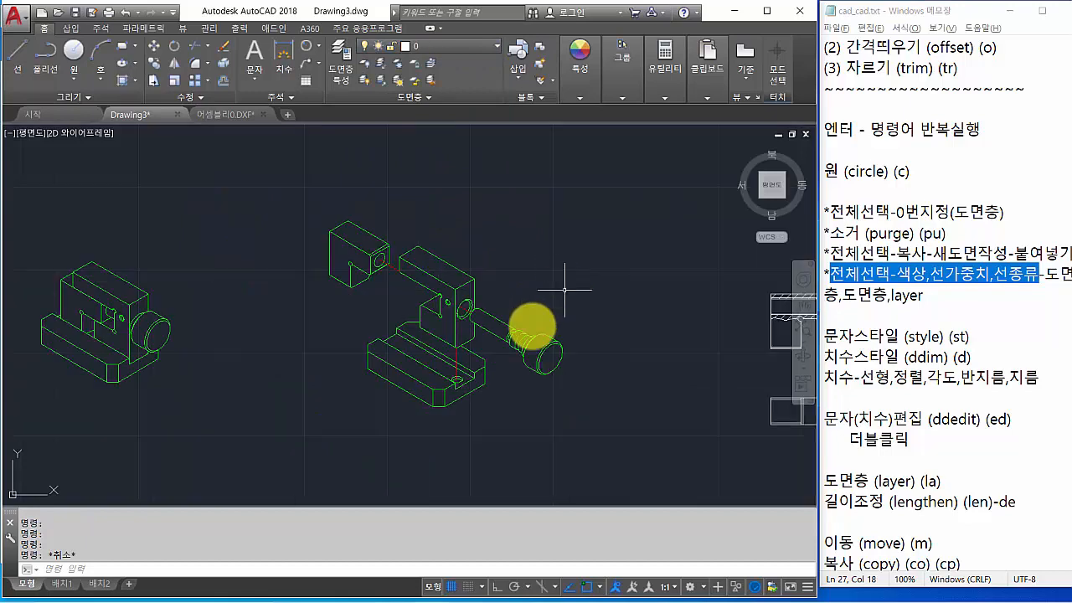
Switch to the Photos viewer and show image01.png, the dimensioned reference drawing of part 1
{"action": "scroll", "coordinate": [387, 318], "scroll_direction": "up", "scroll_amount": 3}
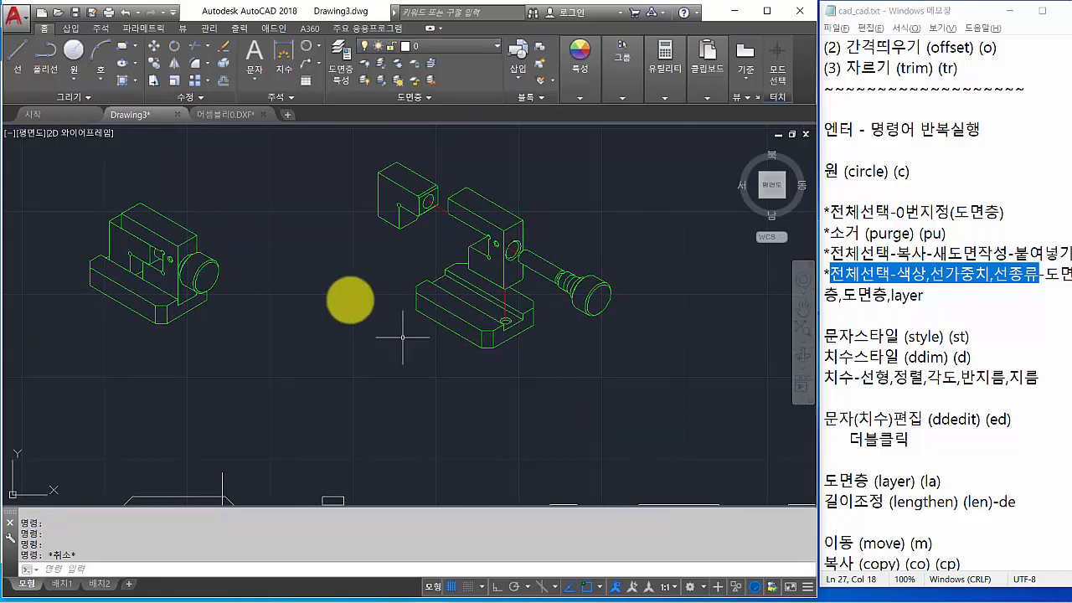
{"action": "scroll", "coordinate": [514, 355], "scroll_direction": "down", "scroll_amount": 2}
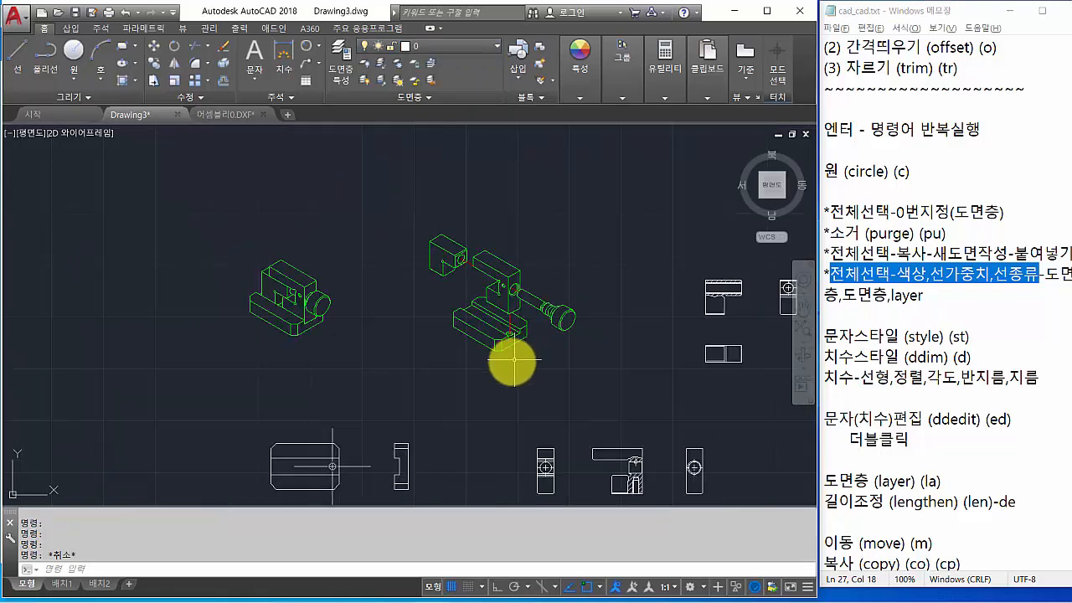
{"action": "middle_click_drag", "start_coordinate": [504, 376], "coordinate": [531, 240]}
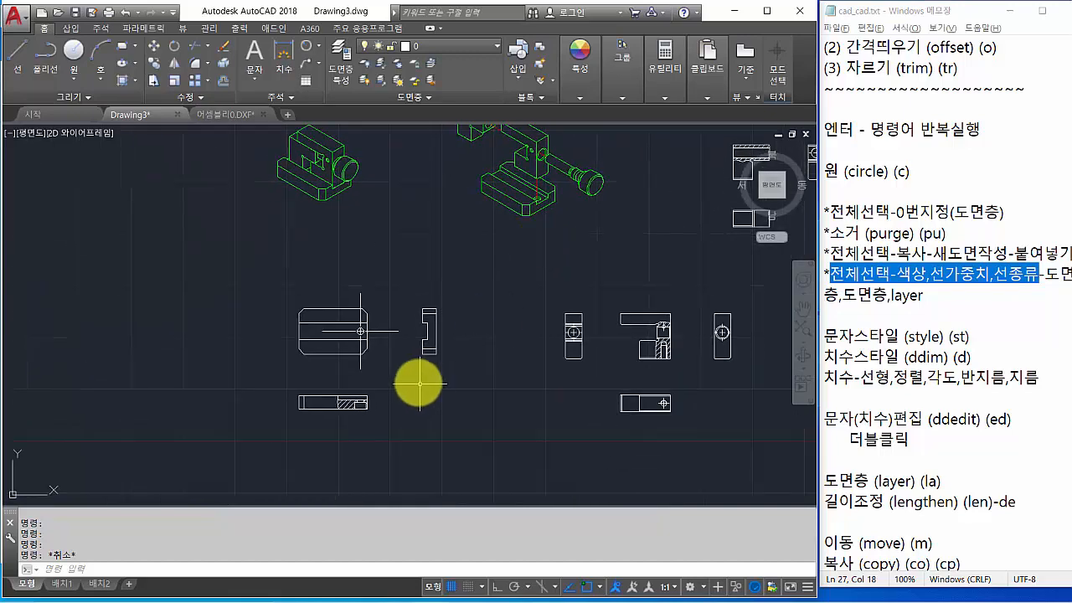
{"action": "scroll", "coordinate": [419, 378], "scroll_direction": "up", "scroll_amount": 3}
{"action": "middle_click_drag", "start_coordinate": [409, 377], "coordinate": [441, 391]}
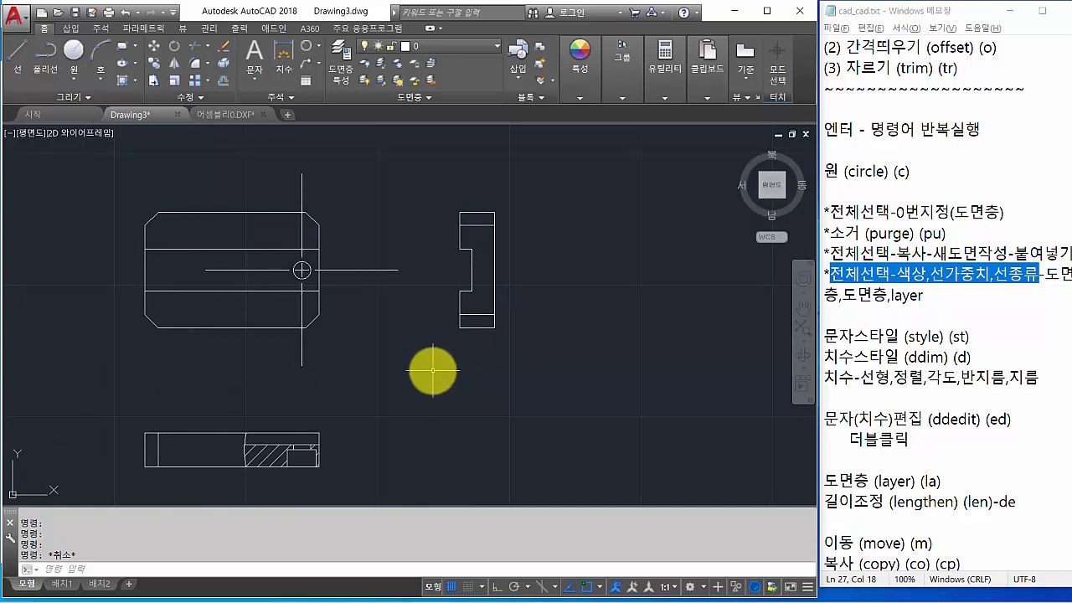
{"action": "key", "text": "alt+Tab"}
{"action": "key", "text": "Tab"}
{"action": "key", "text": "Tab"}
{"action": "key", "text": "Tab"}
{"action": "key", "text": "Tab"}
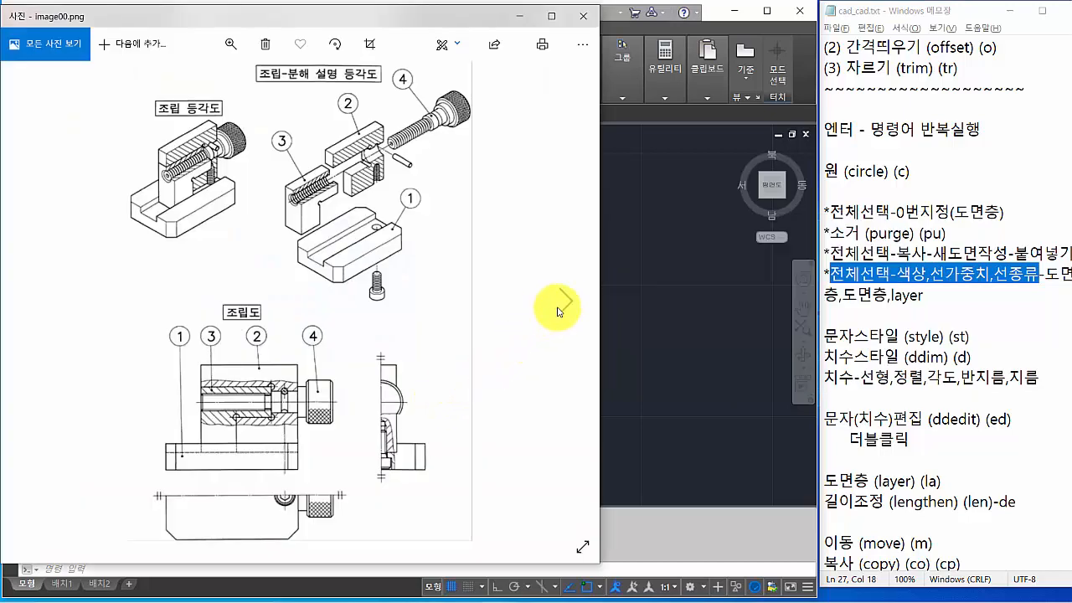
{"action": "left_click", "coordinate": [569, 304]}
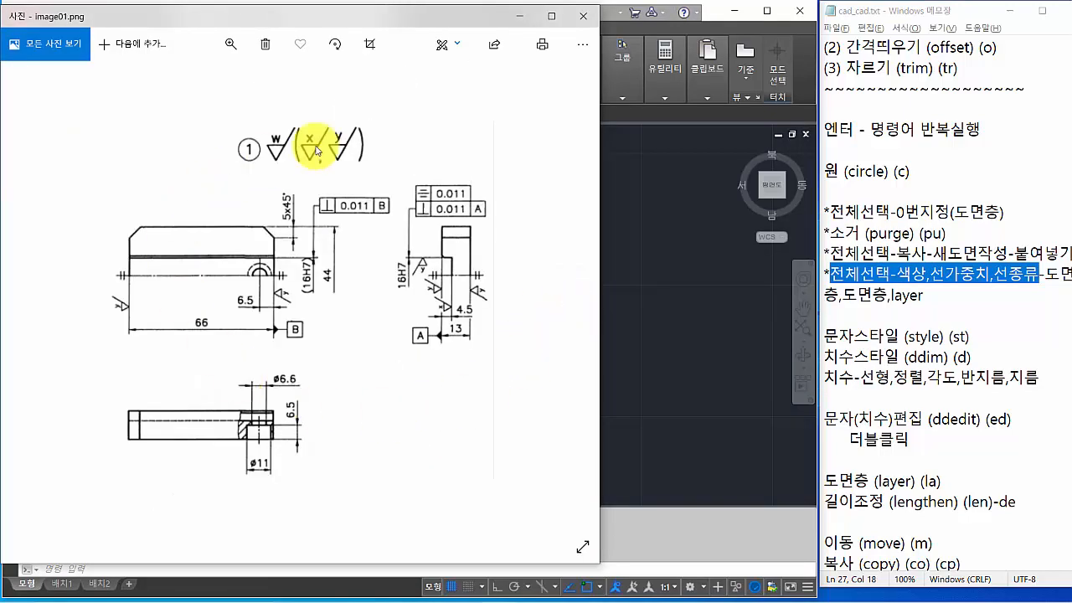
Go to the end of the AutoCAD command notes in the cad_cad.txt Notepad file
{"action": "left_click", "coordinate": [945, 405]}
{"action": "scroll", "coordinate": [945, 405], "scroll_direction": "down", "scroll_amount": 15}
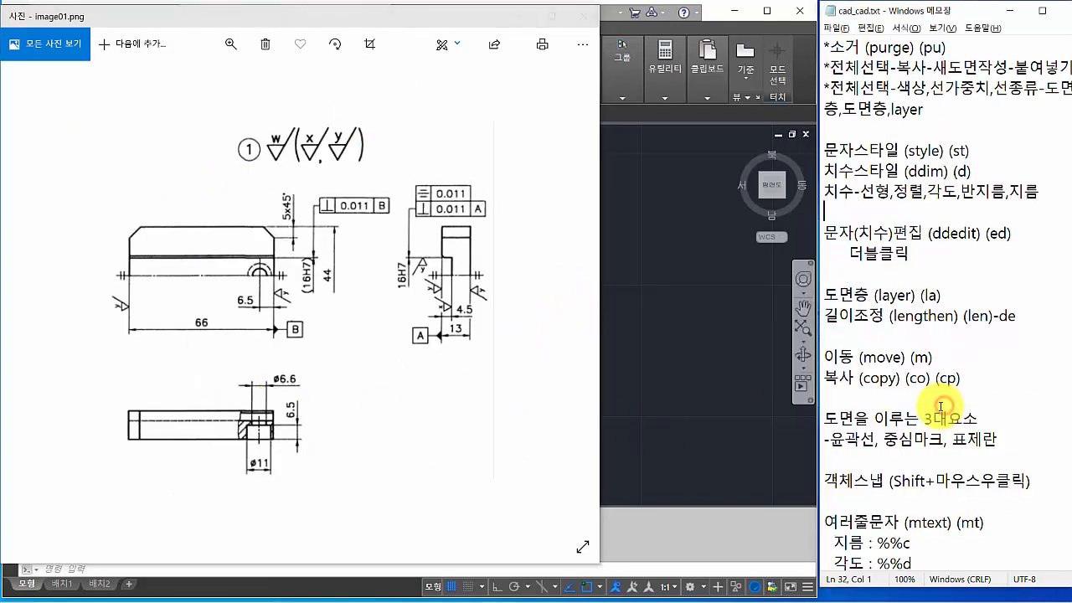
{"action": "left_click", "coordinate": [885, 406]}
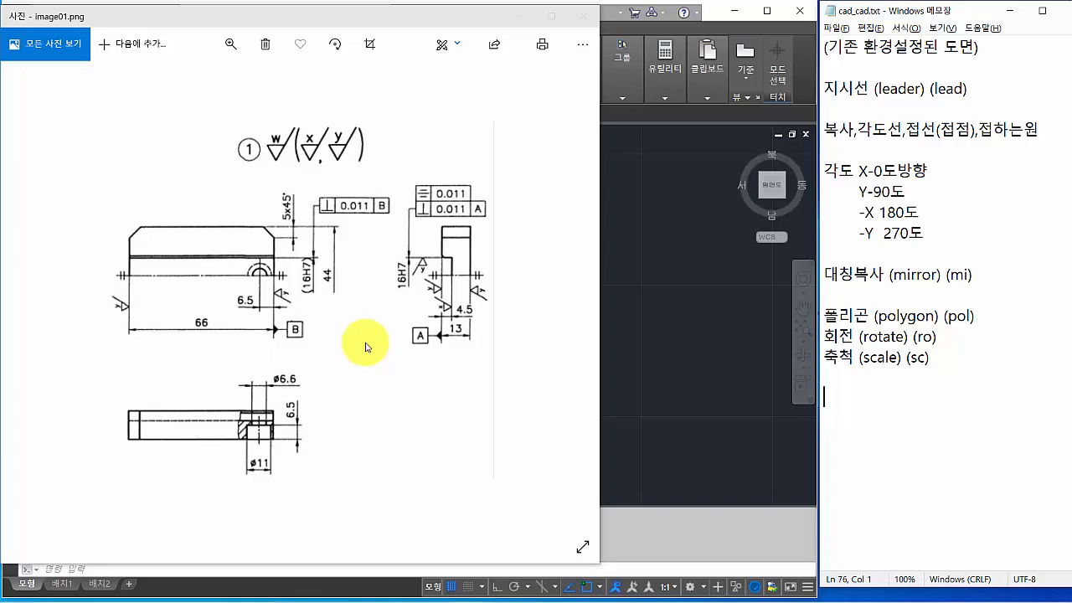
Place the reference picture beside the drawing to compare the base plate views, and minimise the picture
{"action": "left_click_drag", "start_coordinate": [151, 22], "coordinate": [393, 30]}
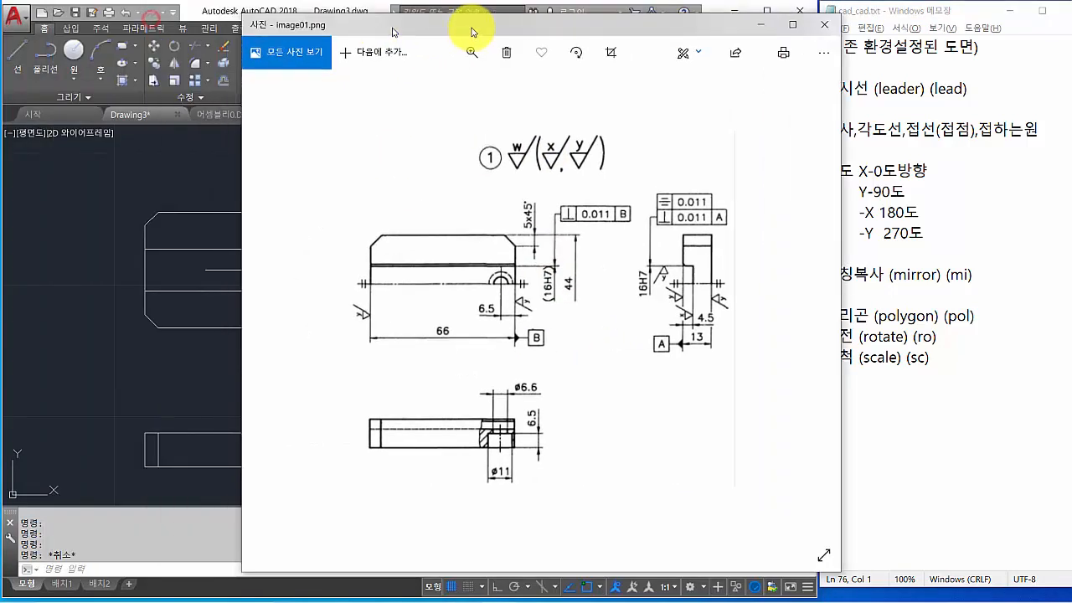
{"action": "left_click_drag", "start_coordinate": [472, 31], "coordinate": [613, 25]}
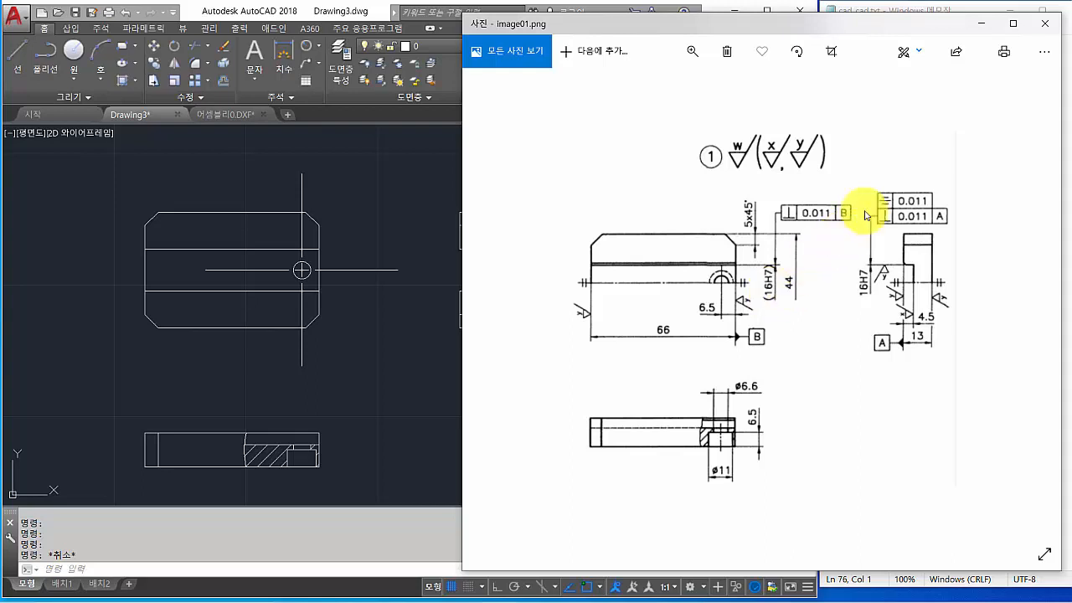
{"action": "left_click", "coordinate": [985, 27]}
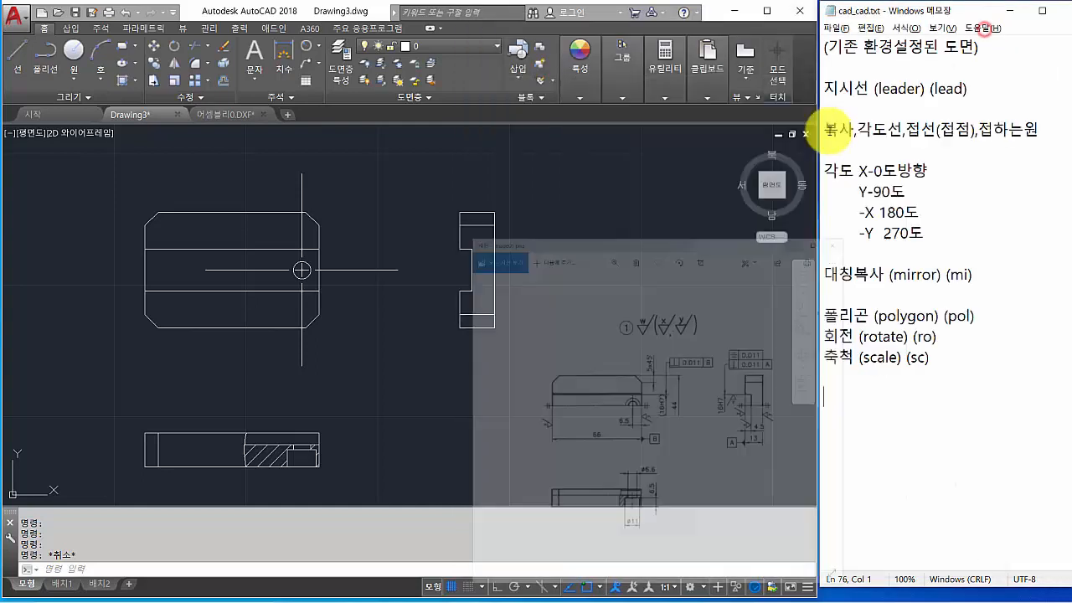
Erase the horizontal and vertical center lines crossing the hole in the base plate's plan view
{"action": "scroll", "coordinate": [382, 310], "scroll_direction": "down", "scroll_amount": 1}
{"action": "scroll", "coordinate": [382, 310], "scroll_direction": "up", "scroll_amount": 1}
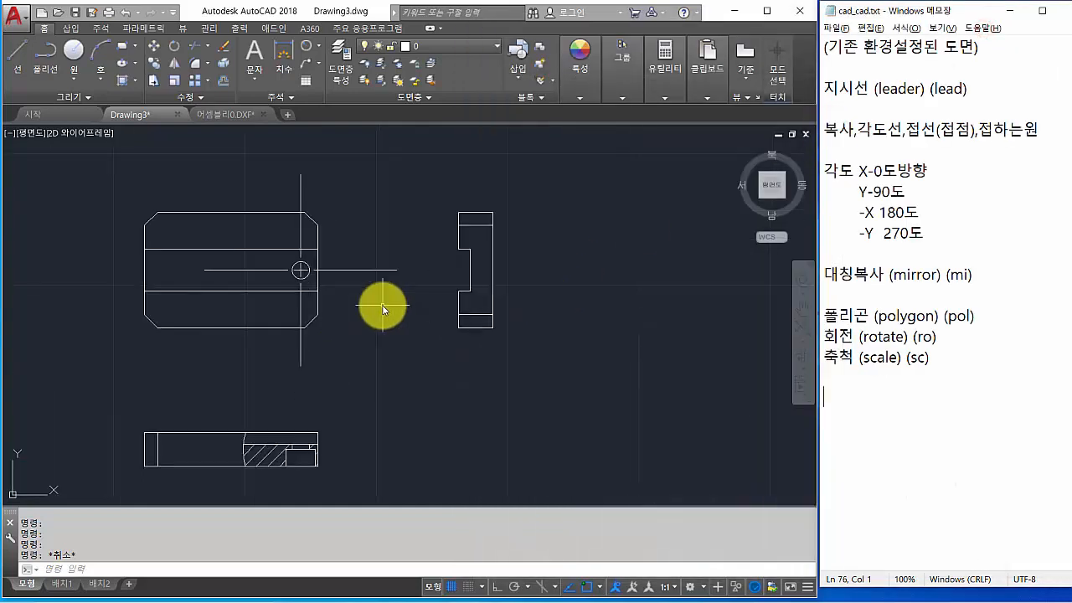
{"action": "left_click", "coordinate": [405, 284]}
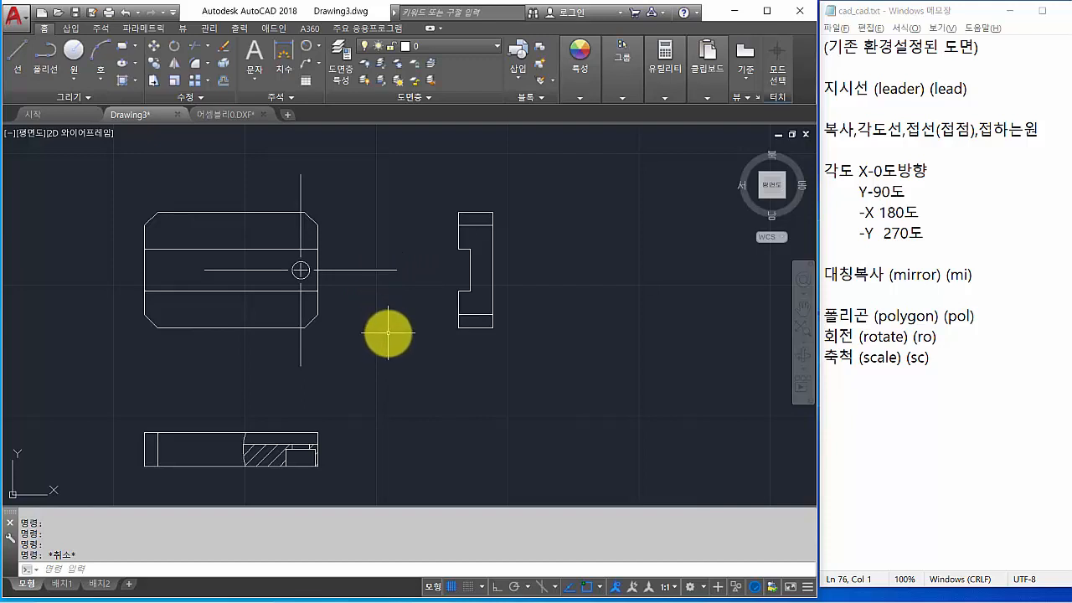
{"action": "type", "text": "e"}
{"action": "key", "text": "Return"}
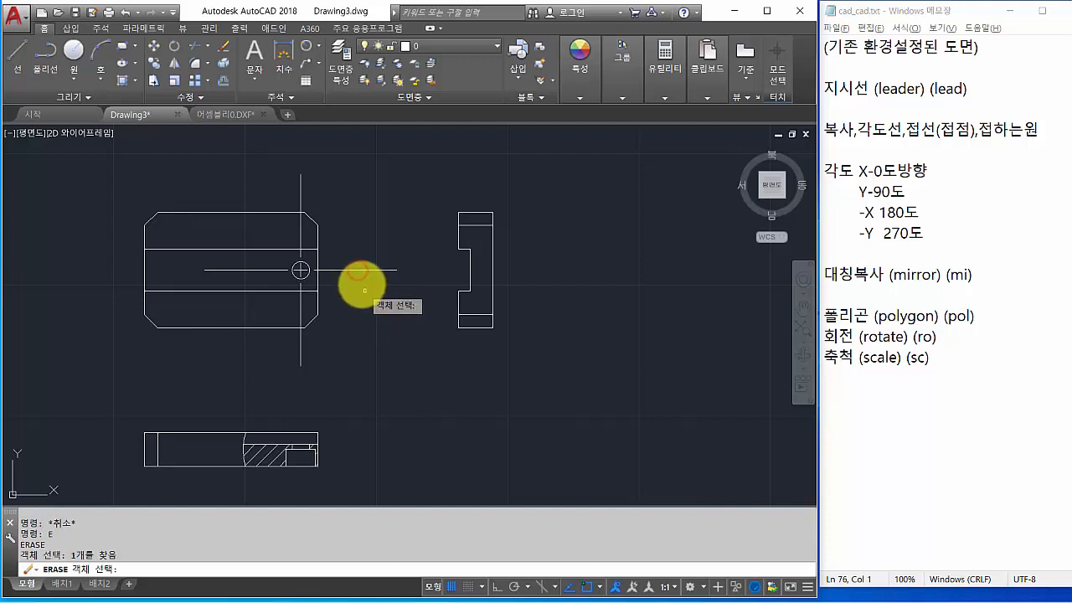
{"action": "left_click", "coordinate": [371, 251]}
{"action": "left_click", "coordinate": [359, 299]}
{"action": "key", "text": "Return"}
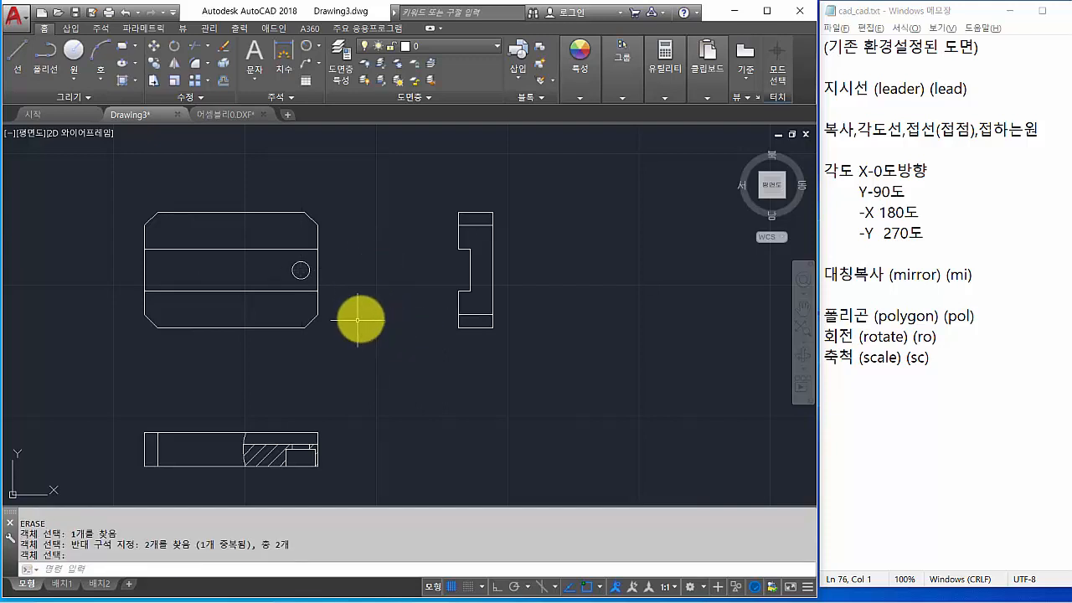
Offset the groove's lower edge in the plan view upward by 8, through the hole's center
{"action": "scroll", "coordinate": [305, 276], "scroll_direction": "up", "scroll_amount": 5}
{"action": "scroll", "coordinate": [305, 276], "scroll_direction": "down", "scroll_amount": 5}
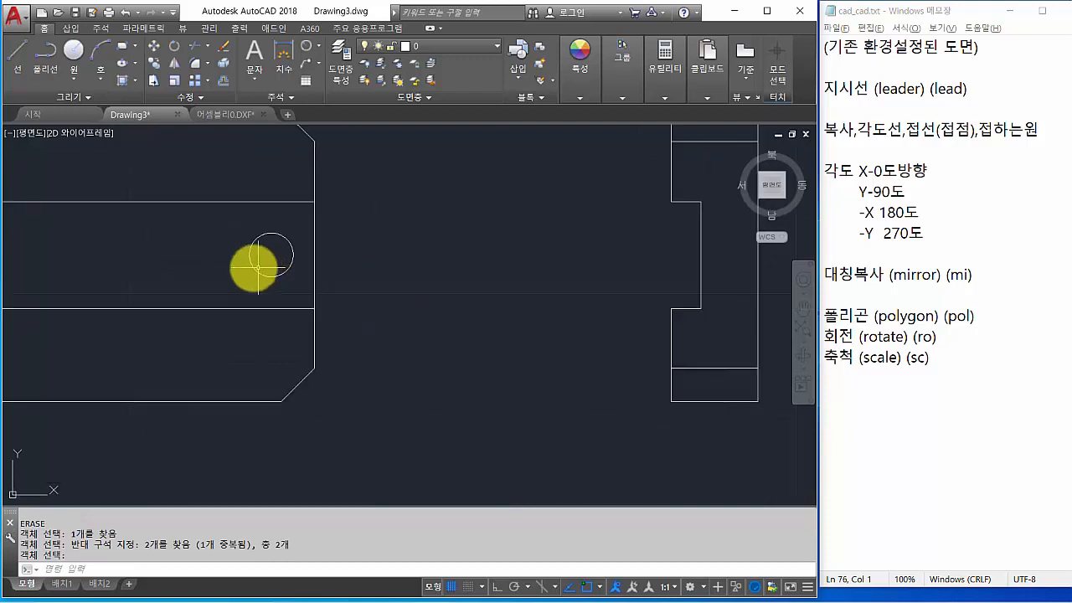
{"action": "middle_click_drag", "start_coordinate": [251, 268], "coordinate": [335, 265]}
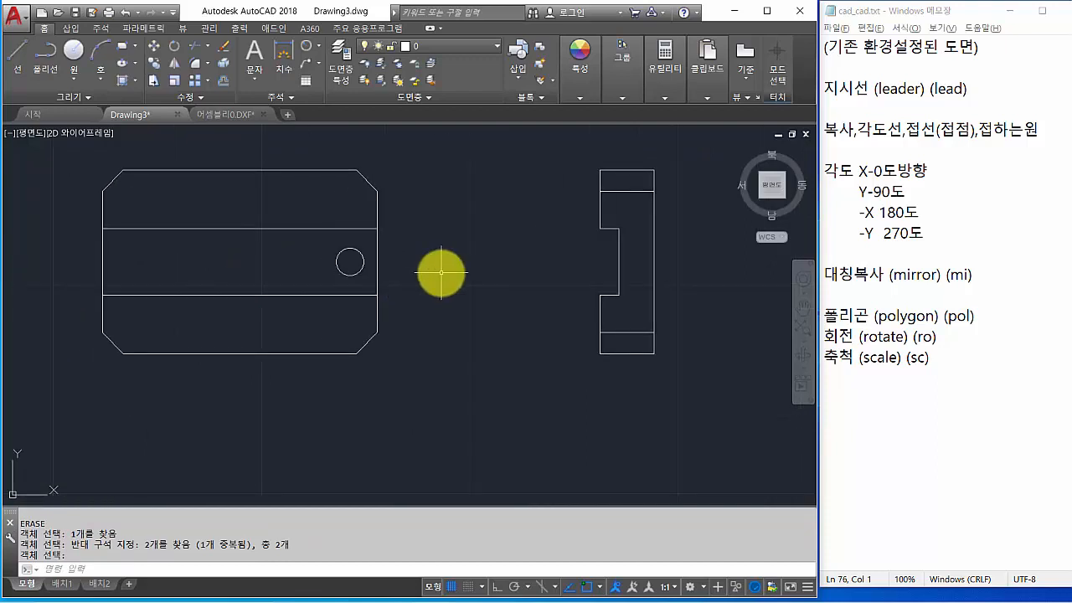
{"action": "key", "text": "Return"}
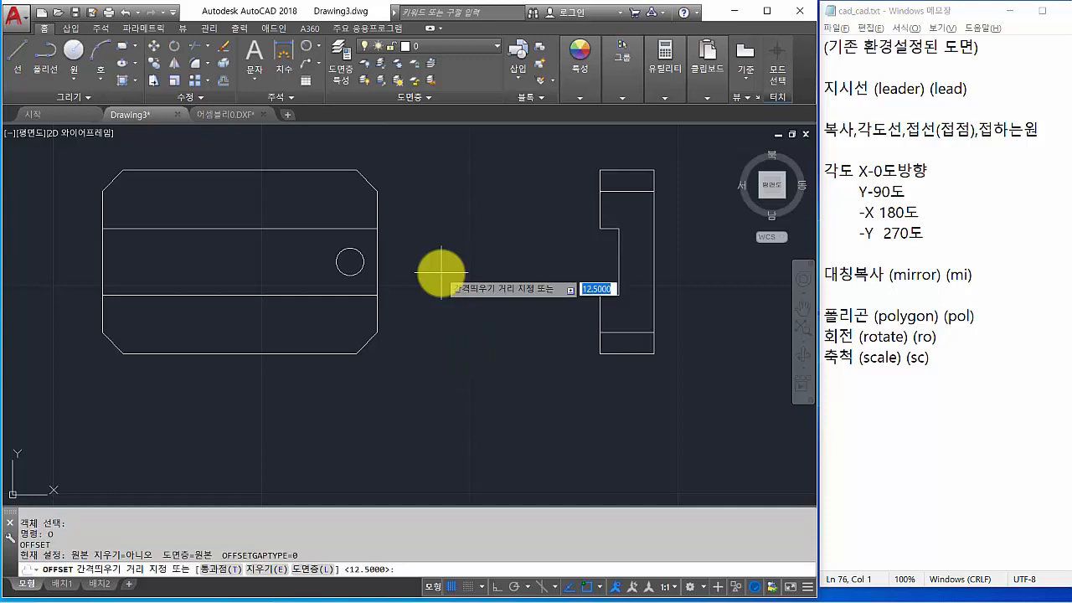
{"action": "key", "text": "Return"}
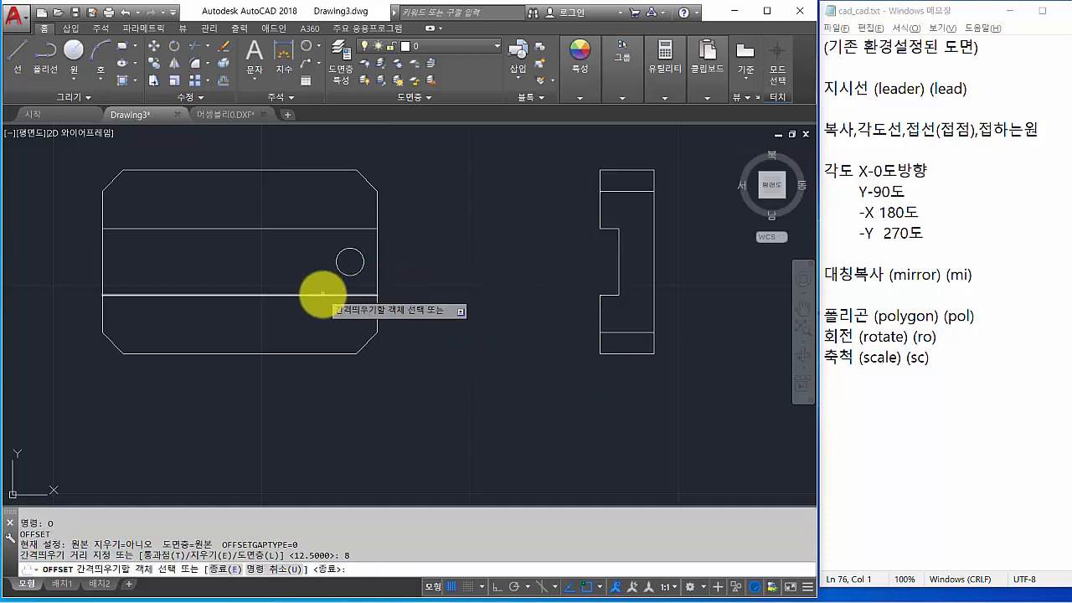
{"action": "left_click", "coordinate": [324, 294]}
{"action": "left_click", "coordinate": [337, 148]}
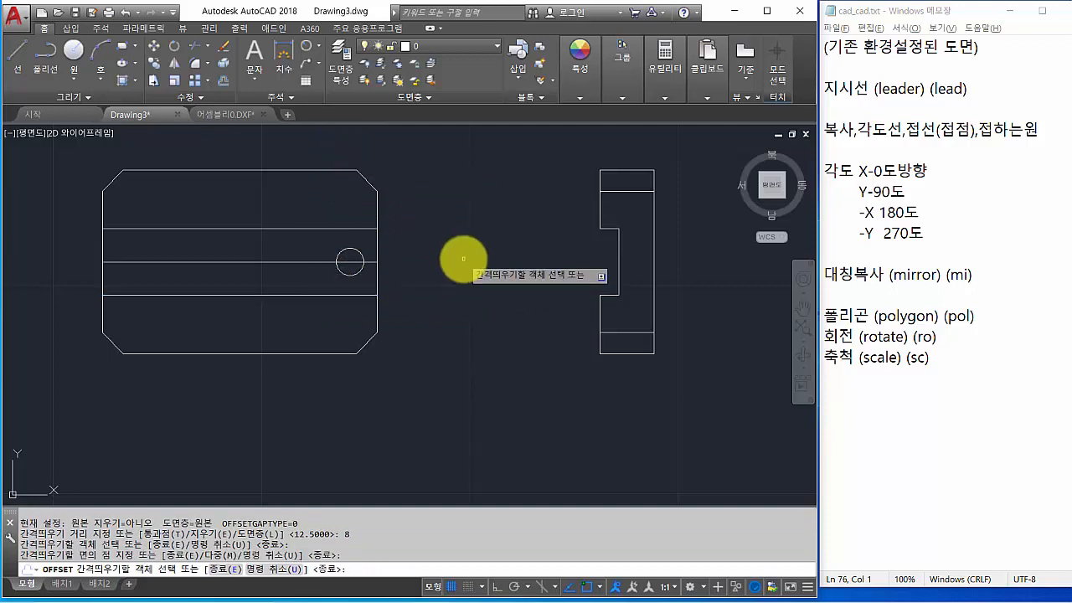
{"action": "key", "text": "Return"}
{"action": "key", "text": "Return"}
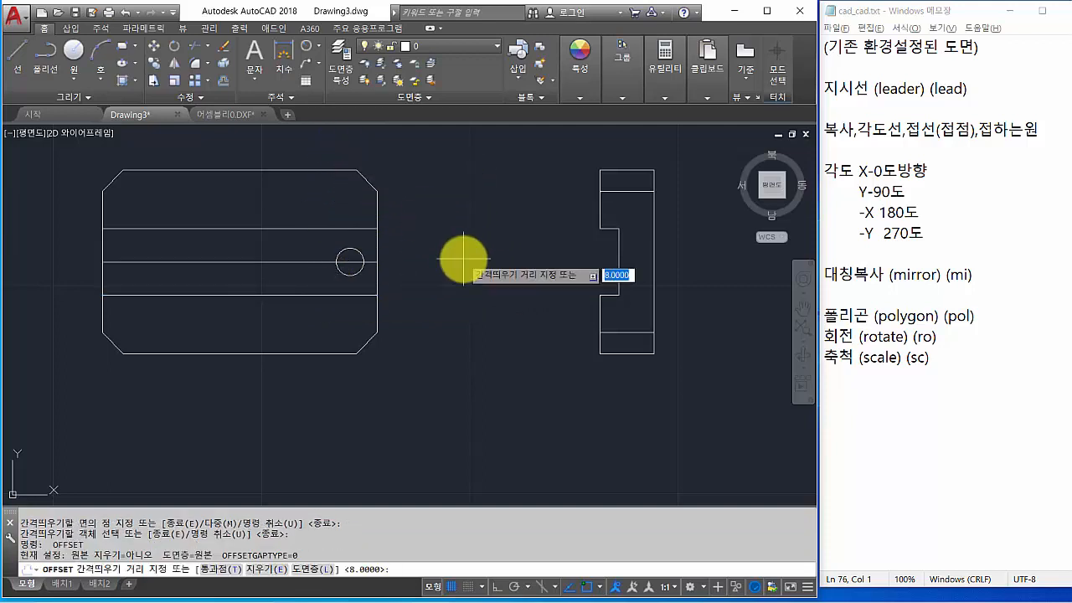
{"action": "type", "text": "6.5"}
{"action": "key", "text": "Return"}
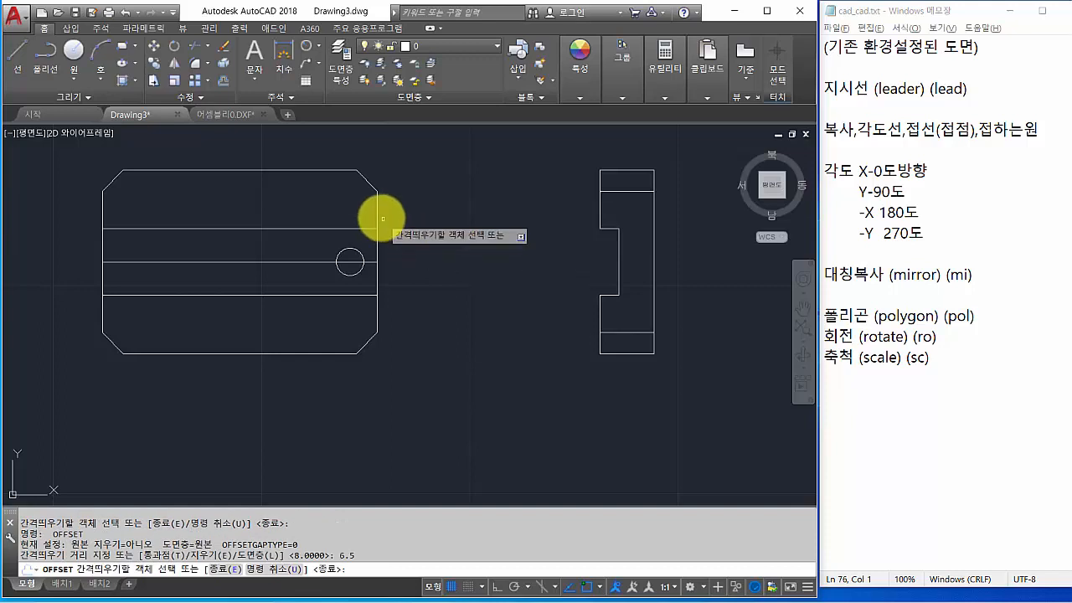
{"action": "left_click", "coordinate": [378, 216]}
{"action": "key", "text": "Escape"}
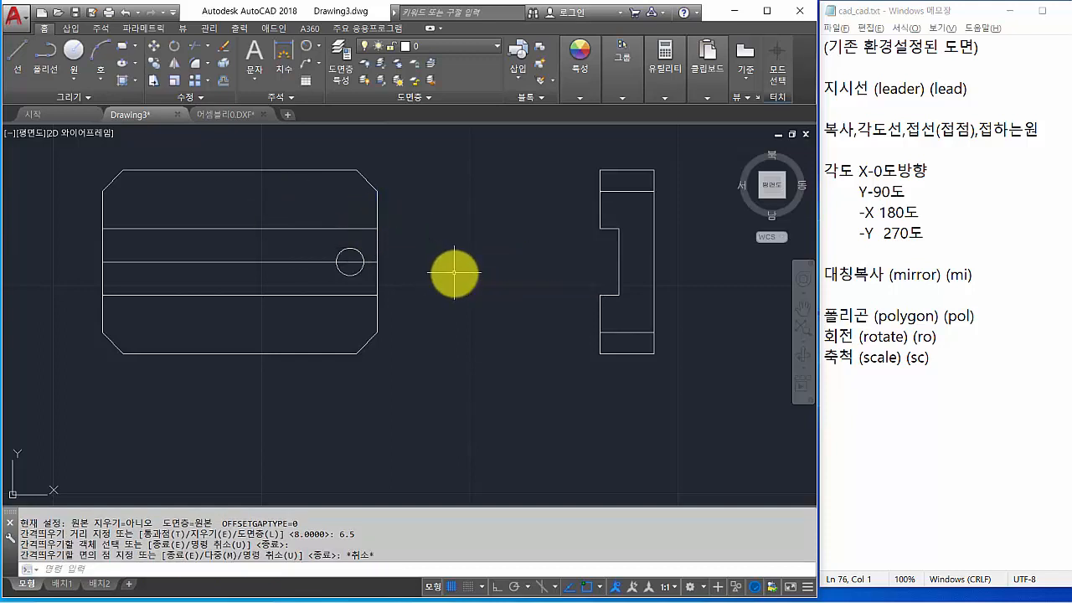
{"action": "key", "text": "Escape"}
{"action": "key", "text": "Escape"}
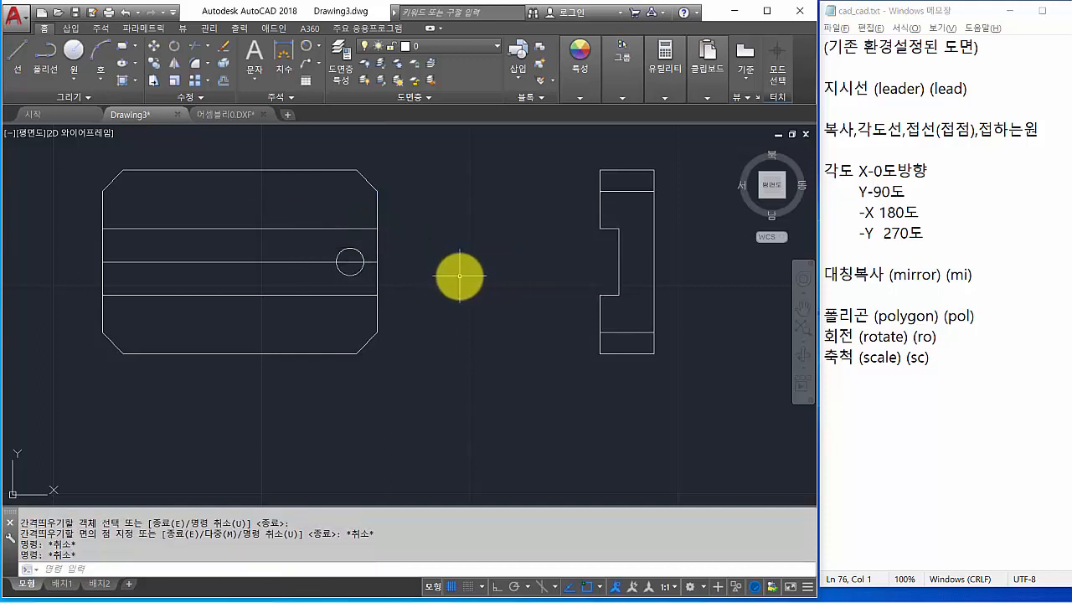
{"action": "key", "text": "Return"}
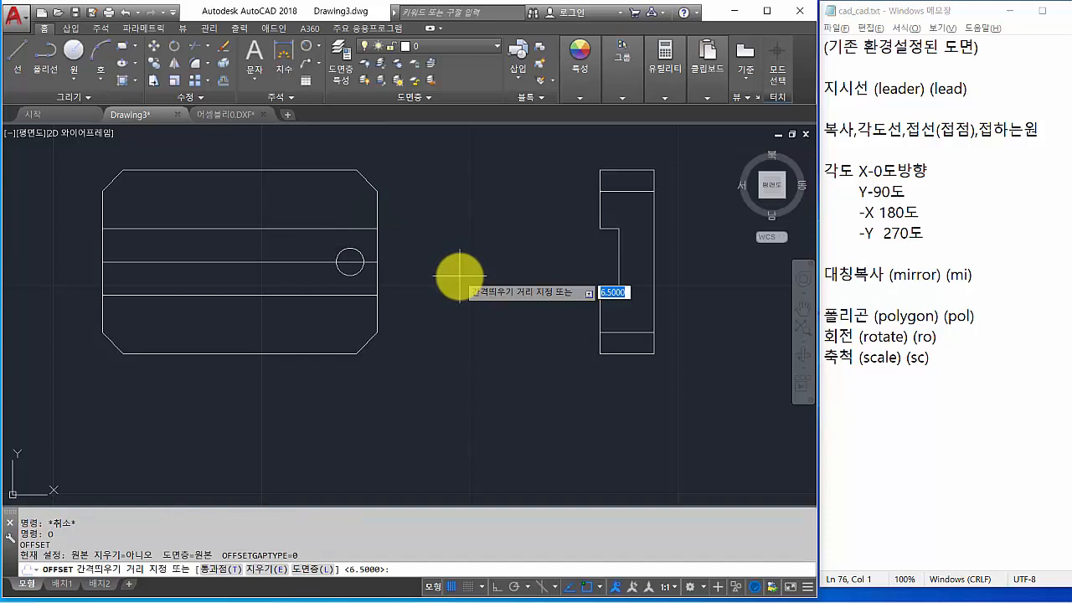
{"action": "type", "text": "6.5"}
{"action": "key", "text": "Return"}
{"action": "key", "text": "Escape"}
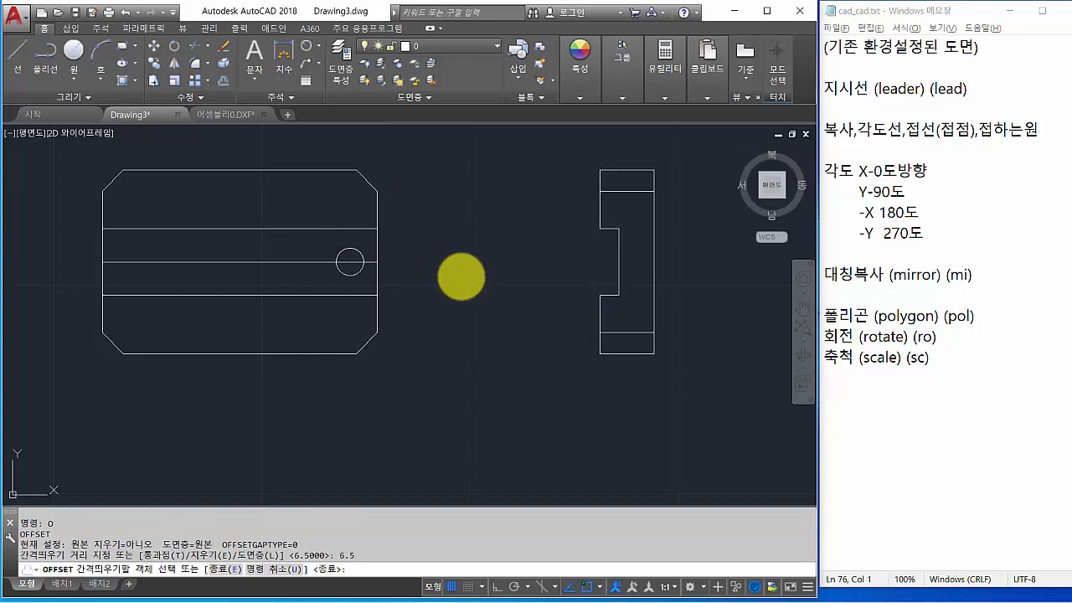
{"action": "key", "text": "Escape"}
{"action": "key", "text": "Escape"}
Offset the plan view's right edge segment at the groove inward by 6.5, through the hole's center
{"action": "type", "text": "o"}
{"action": "key", "text": "Return"}
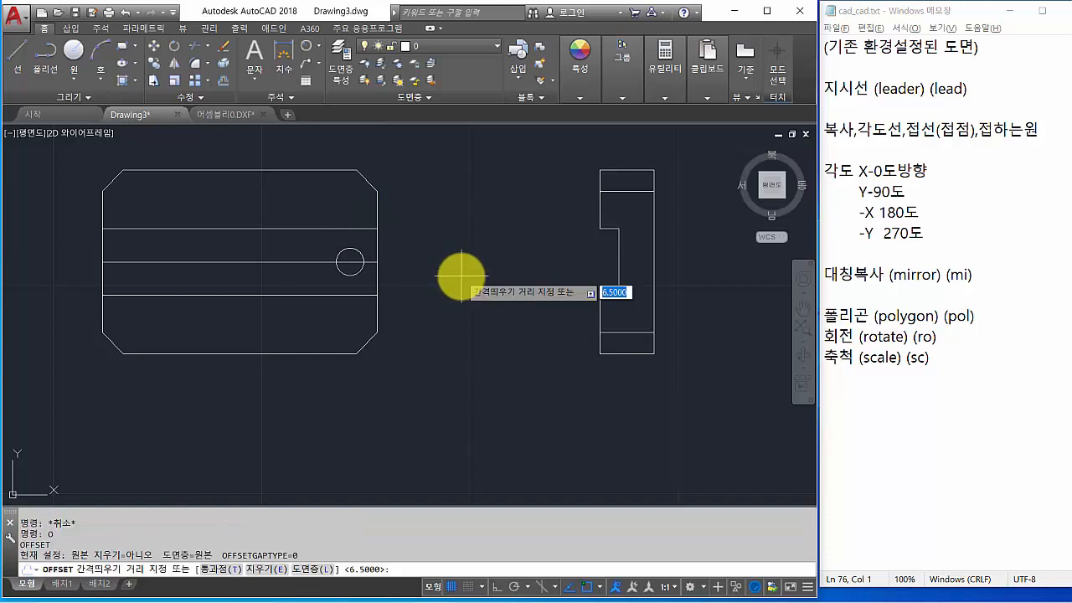
{"action": "key", "text": "Return"}
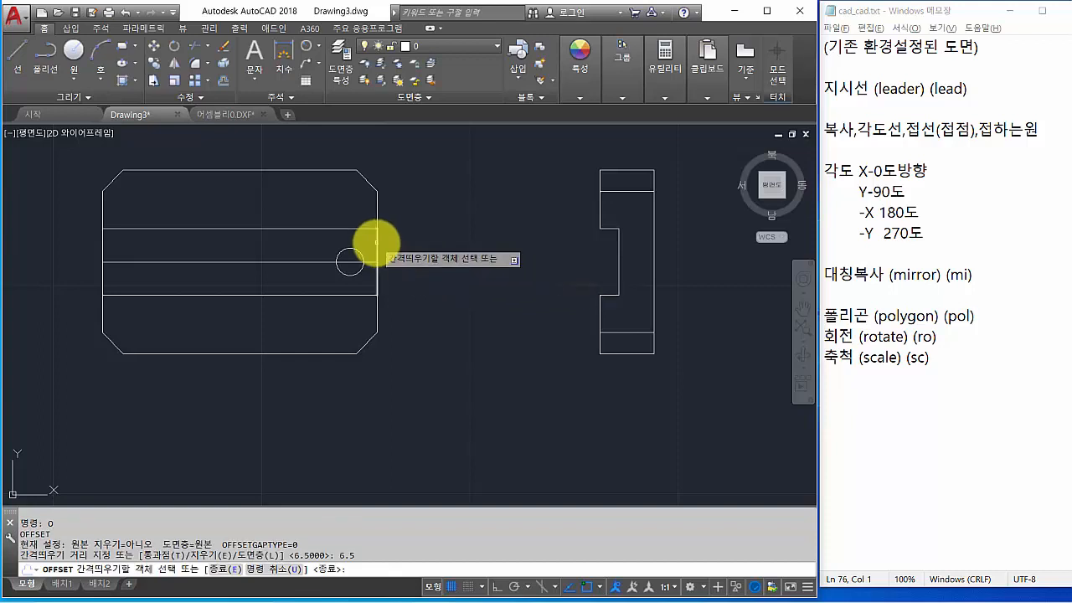
{"action": "left_click", "coordinate": [376, 243]}
{"action": "left_click", "coordinate": [285, 247]}
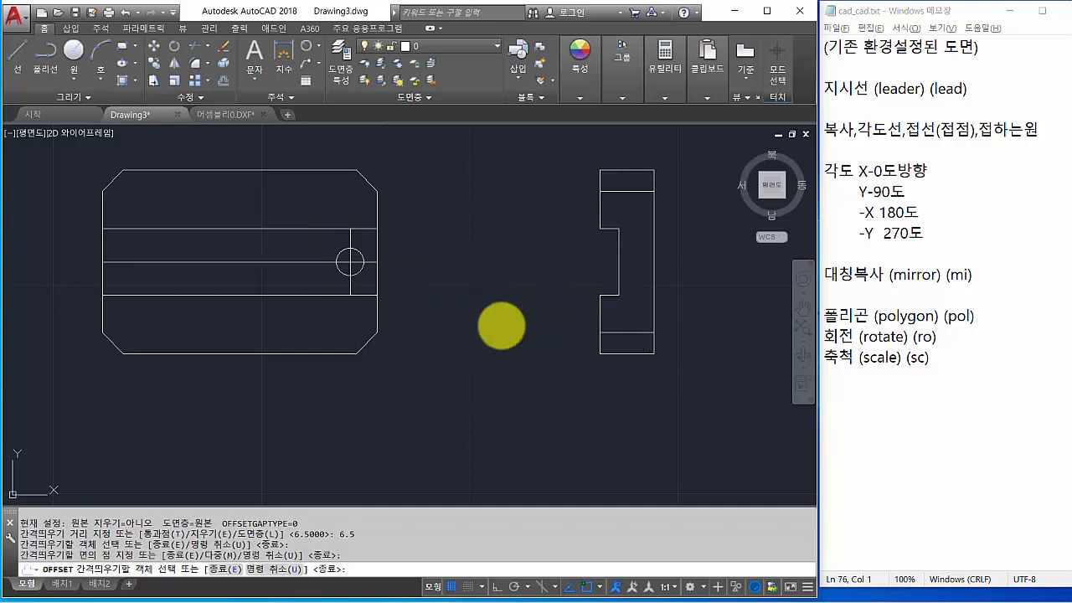
{"action": "key", "text": "Return"}
Trim both offset lines outside the hole circle, leaving only a cross inside it
{"action": "type", "text": "tr"}
{"action": "key", "text": "Return"}
{"action": "key", "text": "Return"}
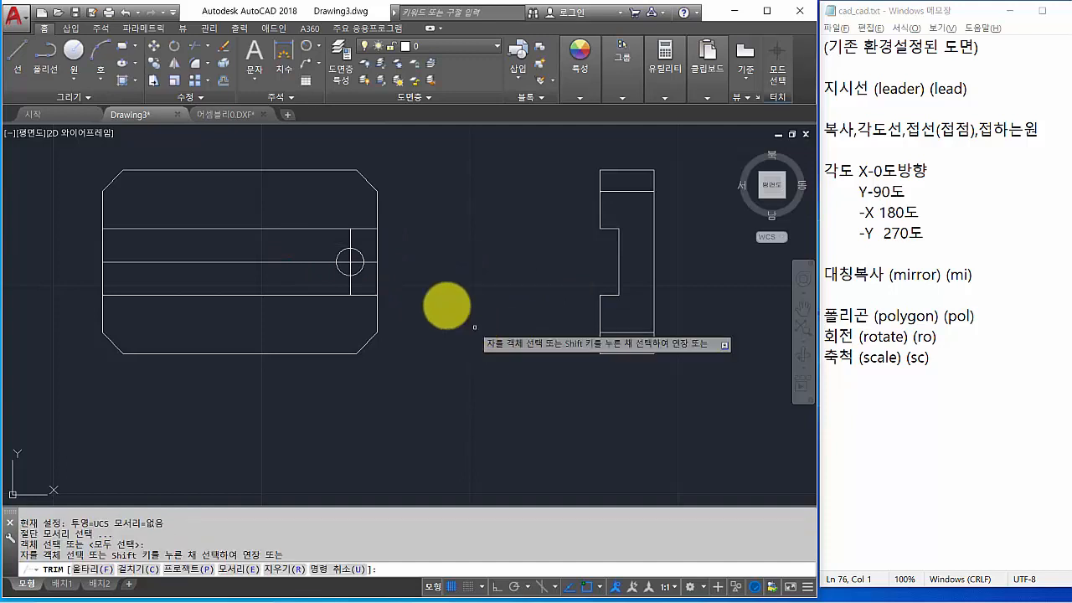
{"action": "left_click", "coordinate": [370, 263]}
{"action": "left_click", "coordinate": [352, 242]}
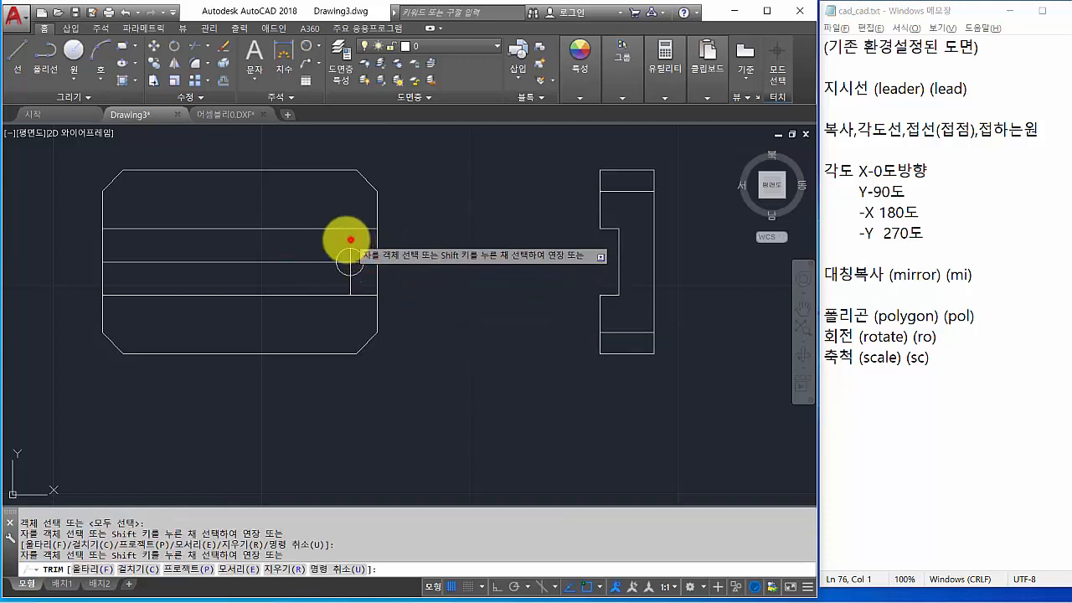
{"action": "left_click", "coordinate": [306, 263]}
{"action": "left_click", "coordinate": [349, 285]}
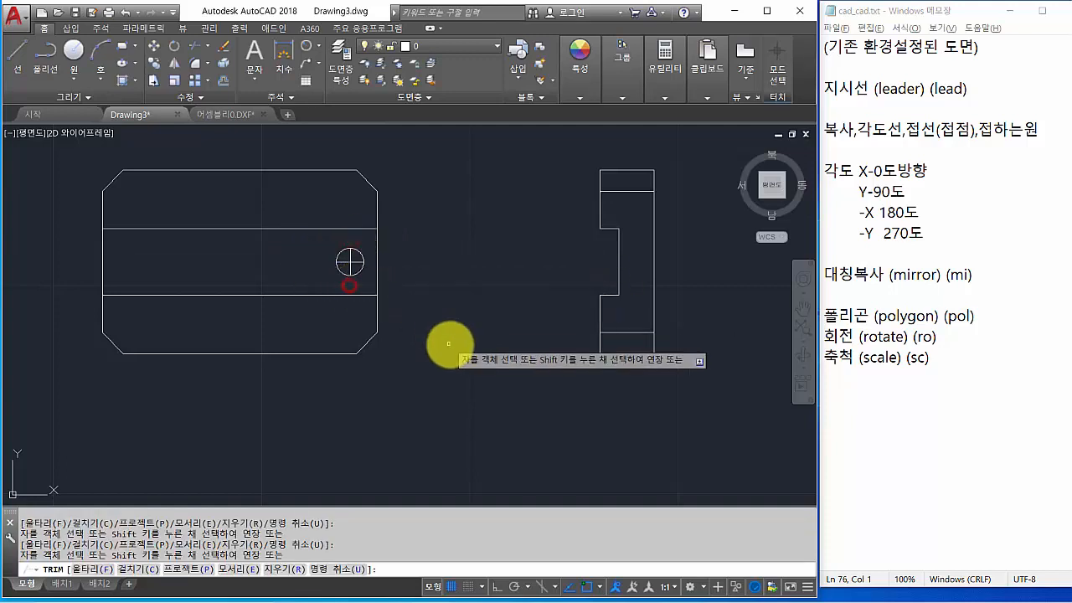
{"action": "key", "text": "Return"}
Offset the front view's right edge inward by 6.5, through the middle of the counterbored hole
{"action": "scroll", "coordinate": [457, 344], "scroll_direction": "down", "scroll_amount": 2}
{"action": "middle_click_drag", "start_coordinate": [466, 342], "coordinate": [431, 290]}
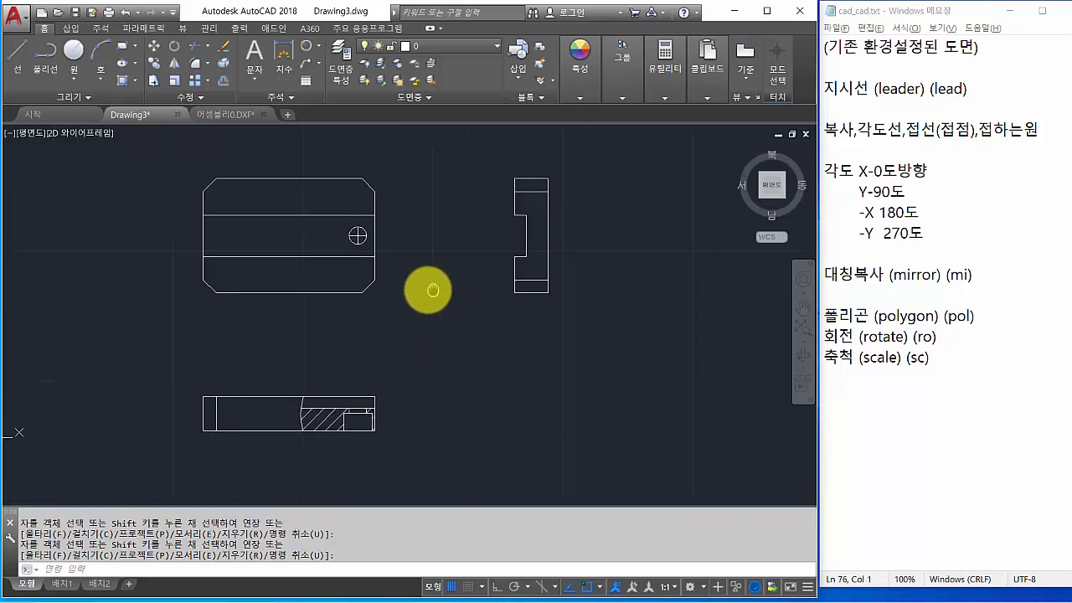
{"action": "scroll", "coordinate": [354, 452], "scroll_direction": "up", "scroll_amount": 2}
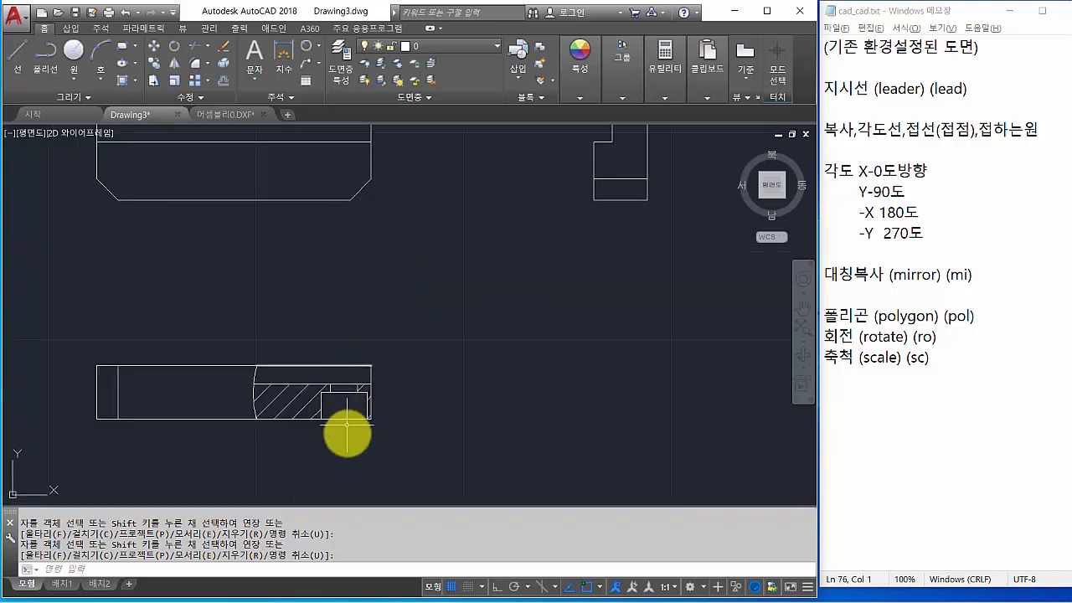
{"action": "scroll", "coordinate": [344, 438], "scroll_direction": "down", "scroll_amount": 2}
{"action": "scroll", "coordinate": [343, 437], "scroll_direction": "up", "scroll_amount": 4}
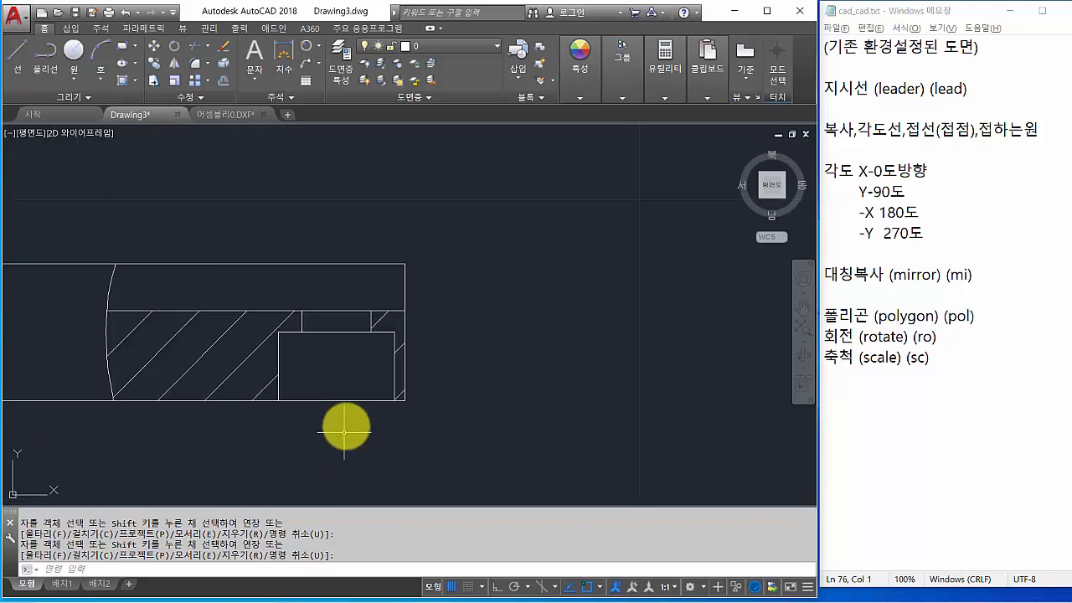
{"action": "scroll", "coordinate": [347, 419], "scroll_direction": "down", "scroll_amount": 3}
{"action": "scroll", "coordinate": [351, 409], "scroll_direction": "up", "scroll_amount": 1}
{"action": "scroll", "coordinate": [360, 411], "scroll_direction": "up", "scroll_amount": 2}
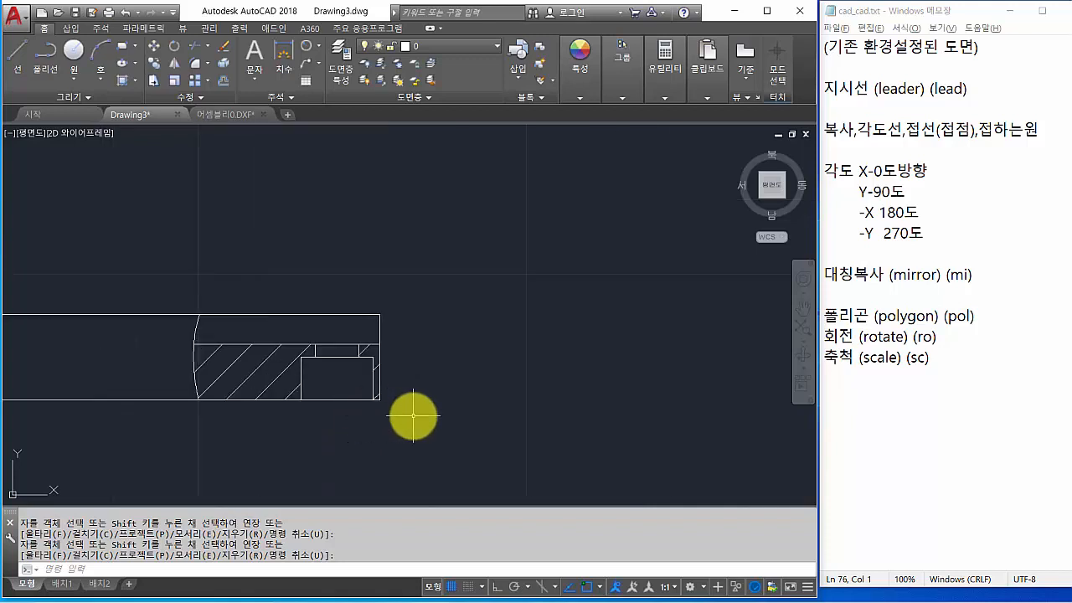
{"action": "key", "text": "Return"}
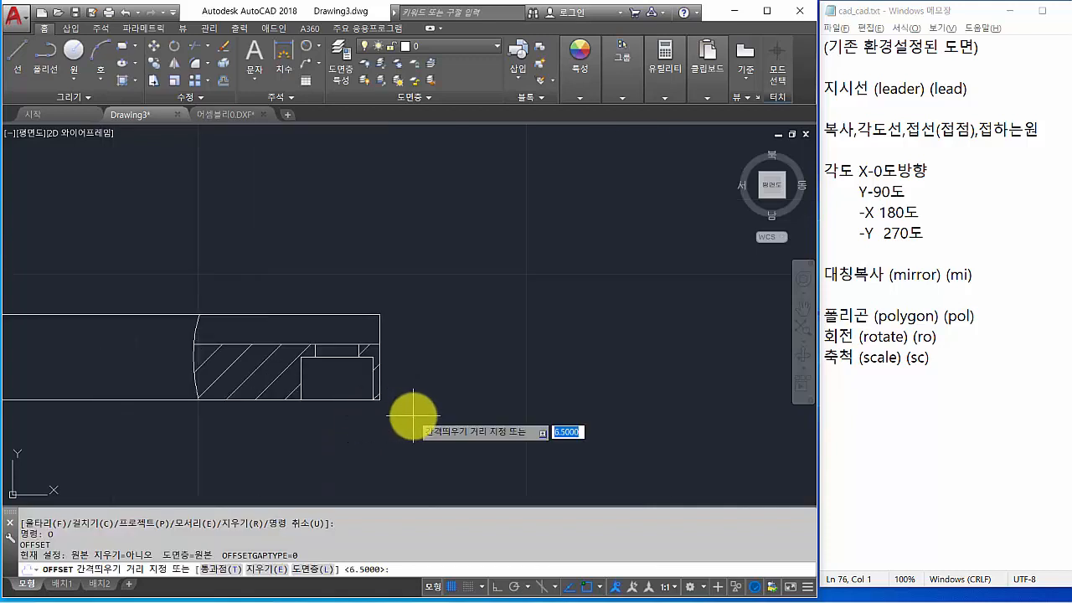
{"action": "type", "text": "6.5"}
{"action": "key", "text": "Return"}
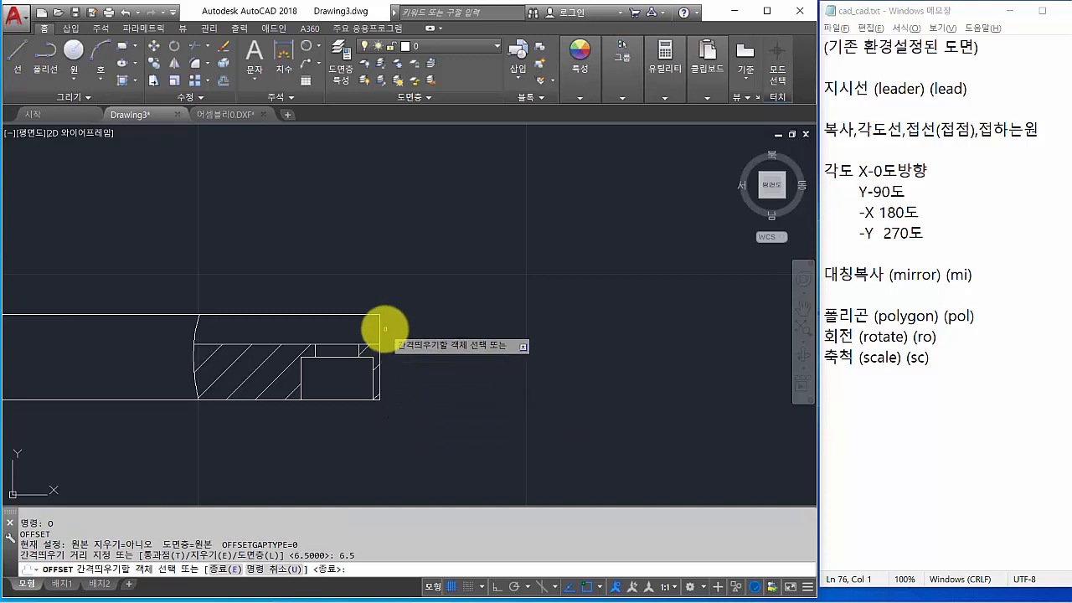
{"action": "left_click", "coordinate": [378, 353]}
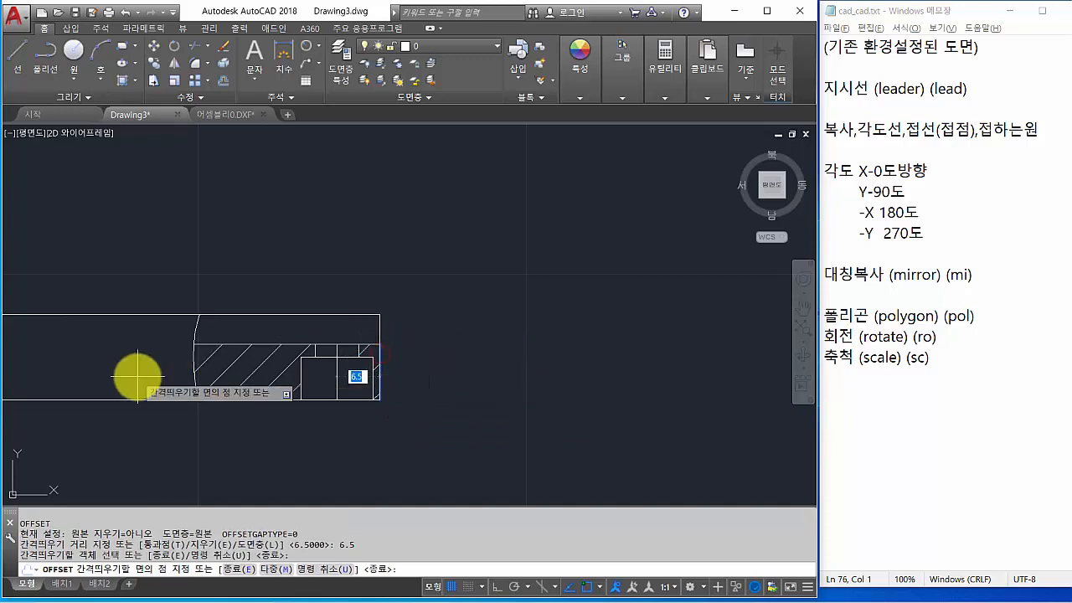
{"action": "left_click", "coordinate": [135, 376]}
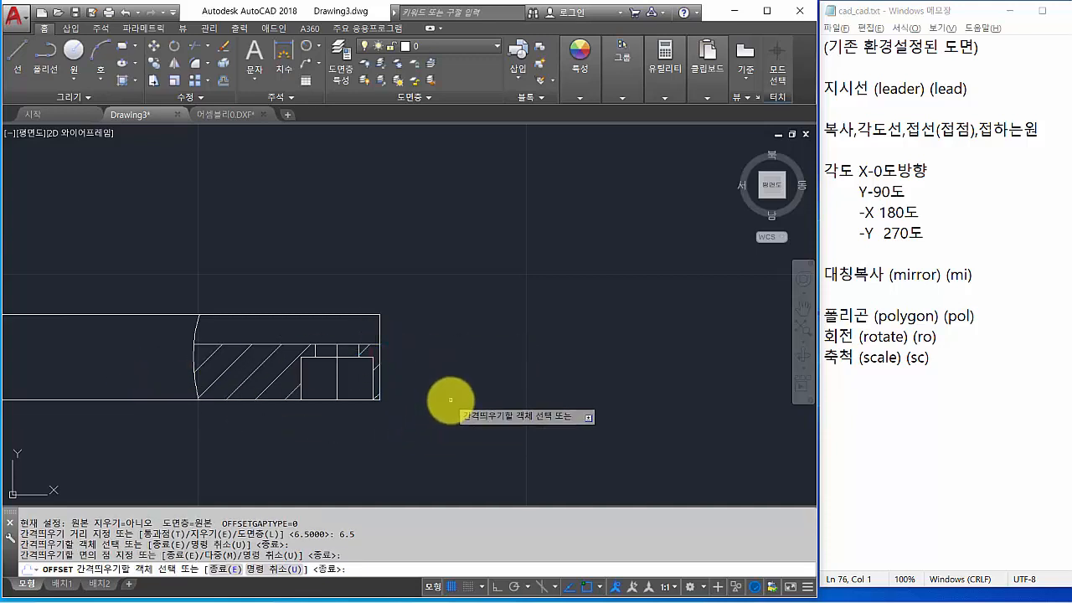
{"action": "key", "text": "Return"}
Offset the side view's bottom edge upward by 22, through the middle of the groove
{"action": "scroll", "coordinate": [450, 400], "scroll_direction": "down", "scroll_amount": 4}
{"action": "middle_click_drag", "start_coordinate": [562, 320], "coordinate": [533, 391]}
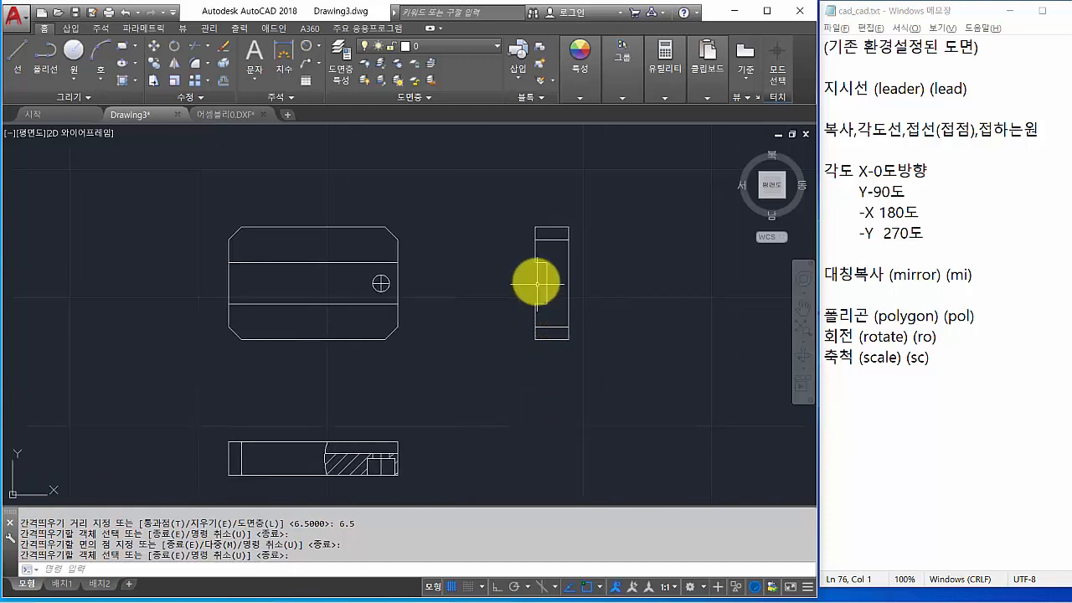
{"action": "scroll", "coordinate": [544, 285], "scroll_direction": "up", "scroll_amount": 2}
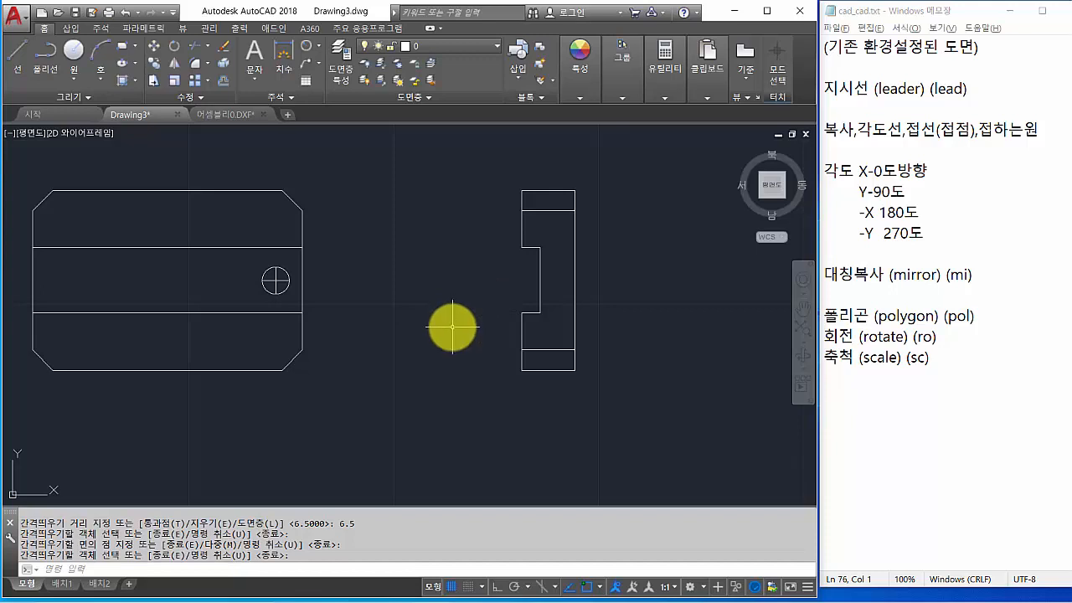
{"action": "type", "text": "o"}
{"action": "key", "text": "Return"}
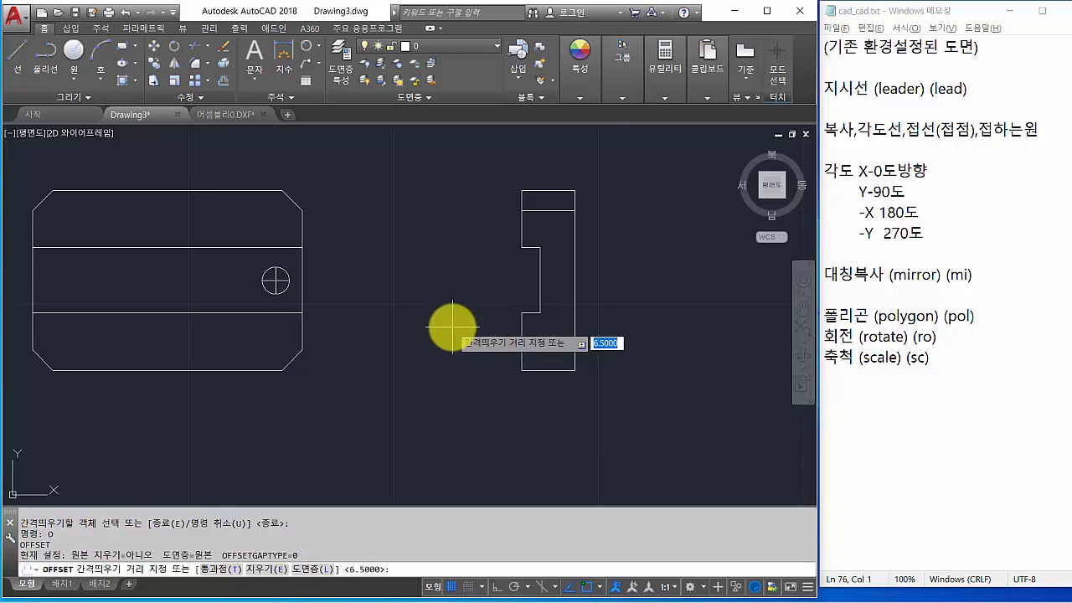
{"action": "type", "text": "22"}
{"action": "key", "text": "Return"}
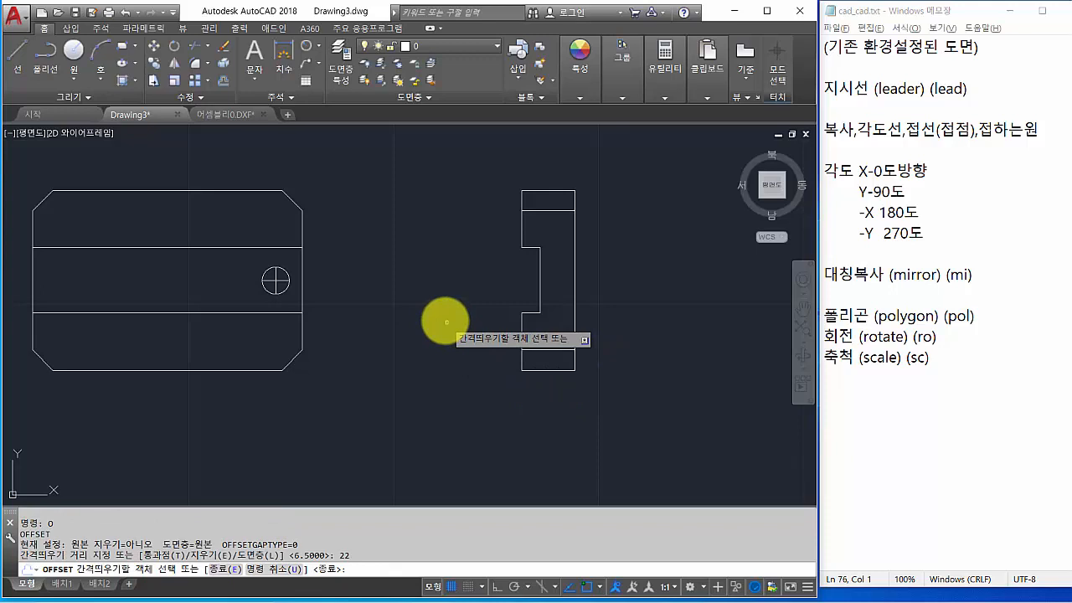
{"action": "left_click", "coordinate": [553, 370]}
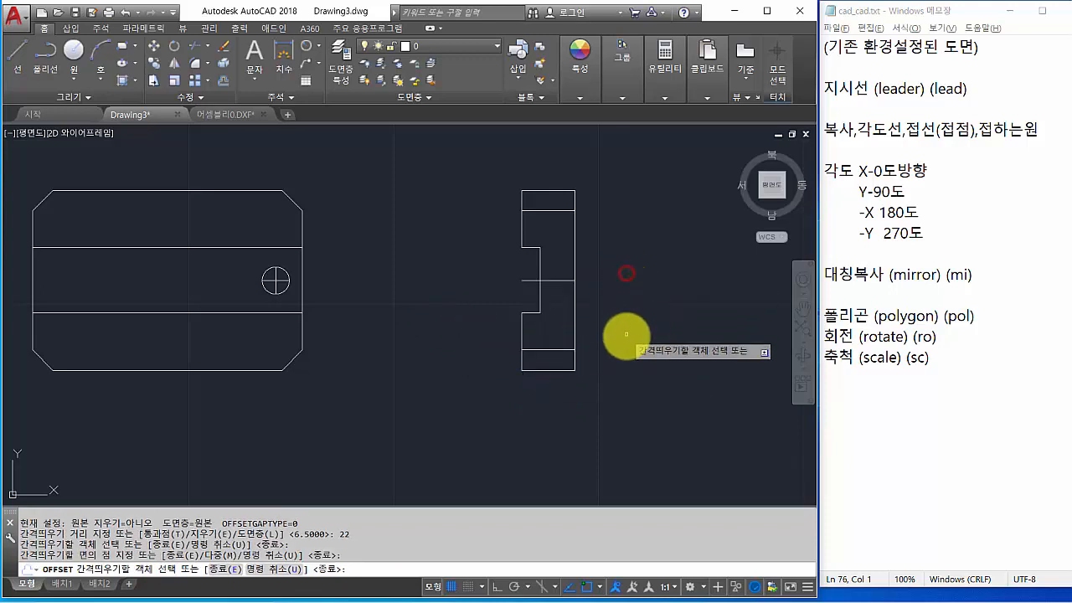
{"action": "key", "text": "Escape"}
Lengthen all four ends of the hole's center cross in the plan view by an increment of 3
{"action": "scroll", "coordinate": [625, 361], "scroll_direction": "down", "scroll_amount": 2}
{"action": "middle_click_drag", "start_coordinate": [625, 361], "coordinate": [629, 287]}
{"action": "scroll", "coordinate": [504, 312], "scroll_direction": "up", "scroll_amount": 2}
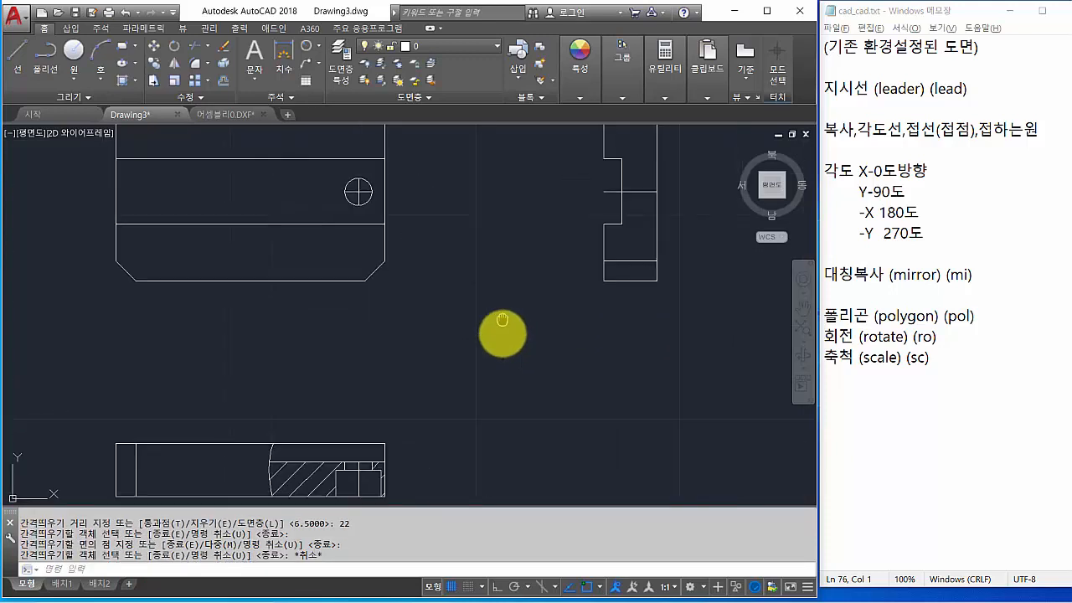
{"action": "scroll", "coordinate": [503, 339], "scroll_direction": "down", "scroll_amount": 2}
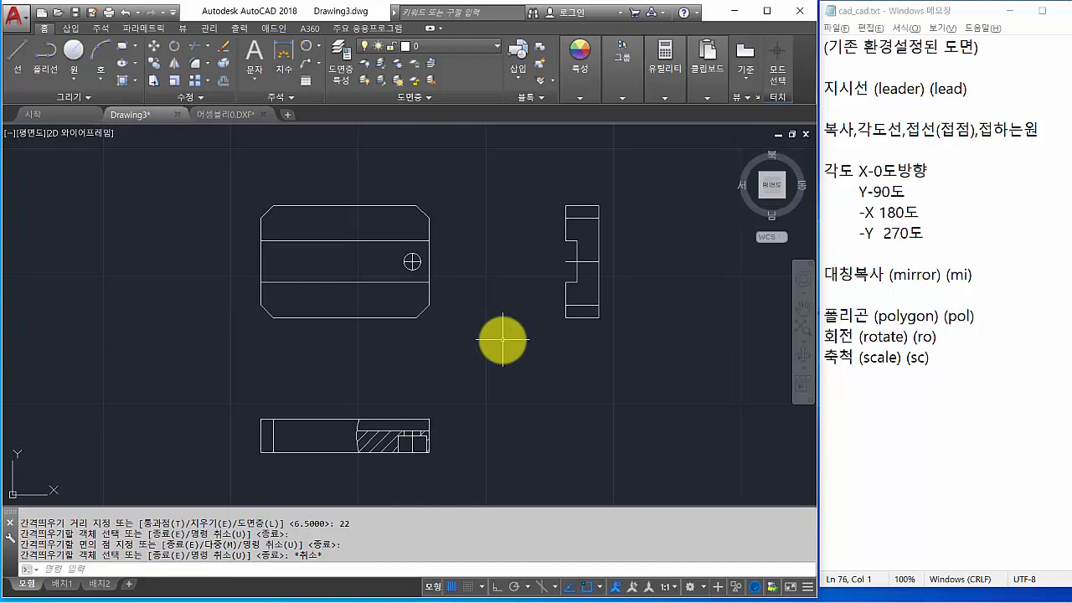
{"action": "type", "text": "len"}
{"action": "key", "text": "Return"}
{"action": "type", "text": "de"}
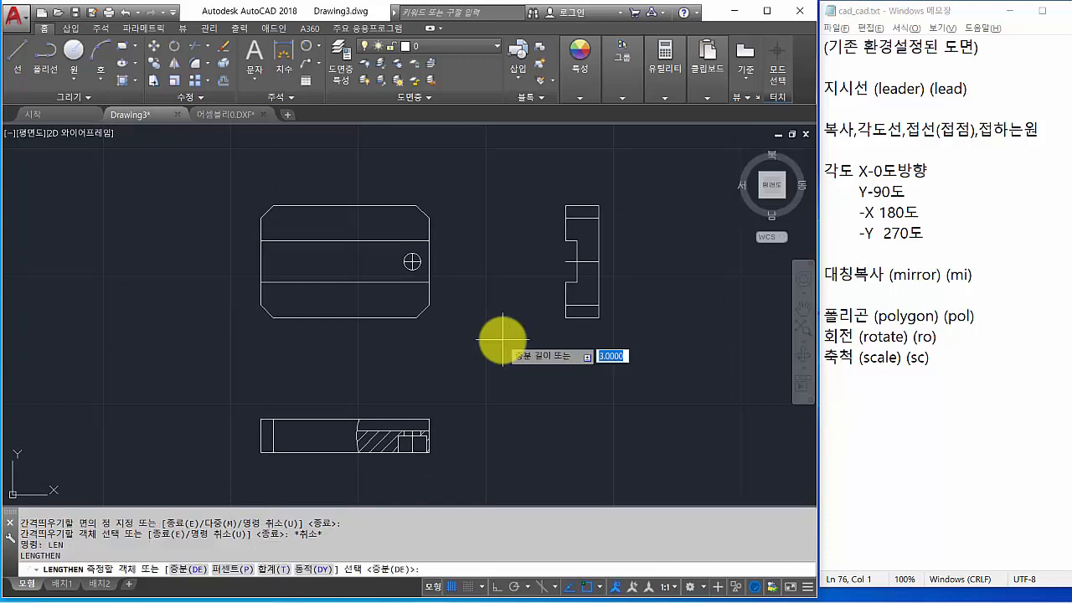
{"action": "key", "text": "Return"}
{"action": "type", "text": "3"}
{"action": "key", "text": "Return"}
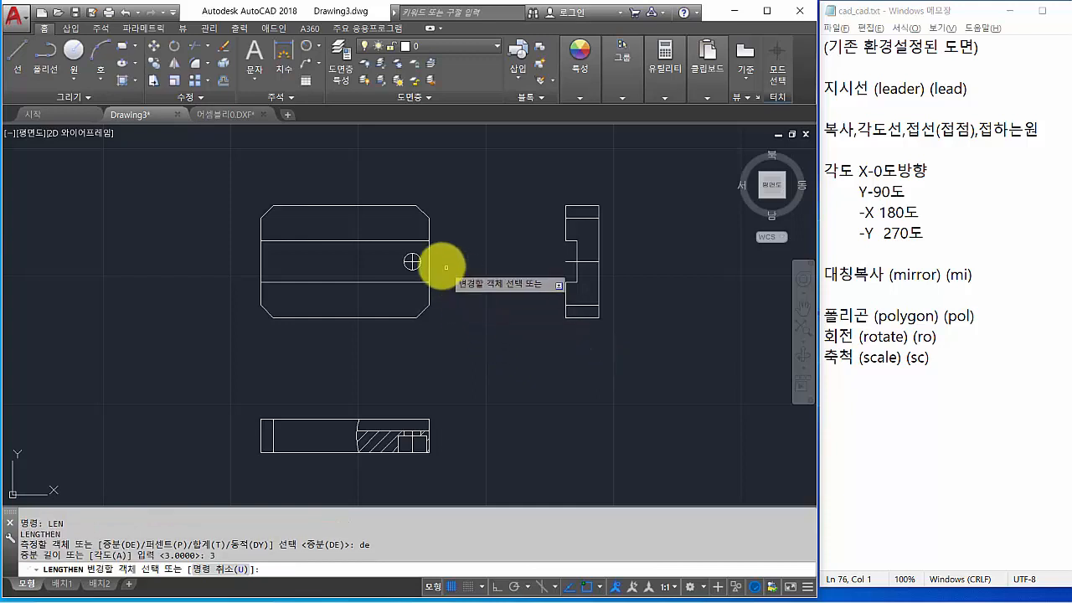
{"action": "scroll", "coordinate": [423, 263], "scroll_direction": "up", "scroll_amount": 3}
{"action": "left_click", "coordinate": [323, 222]}
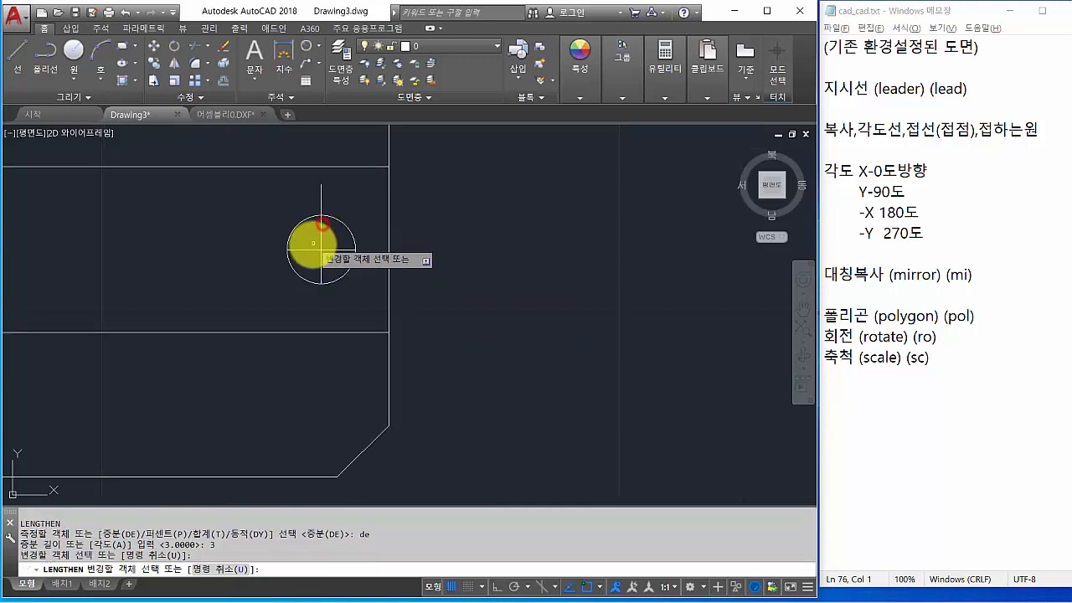
{"action": "left_click", "coordinate": [308, 249]}
{"action": "left_click", "coordinate": [320, 270]}
{"action": "left_click", "coordinate": [341, 249]}
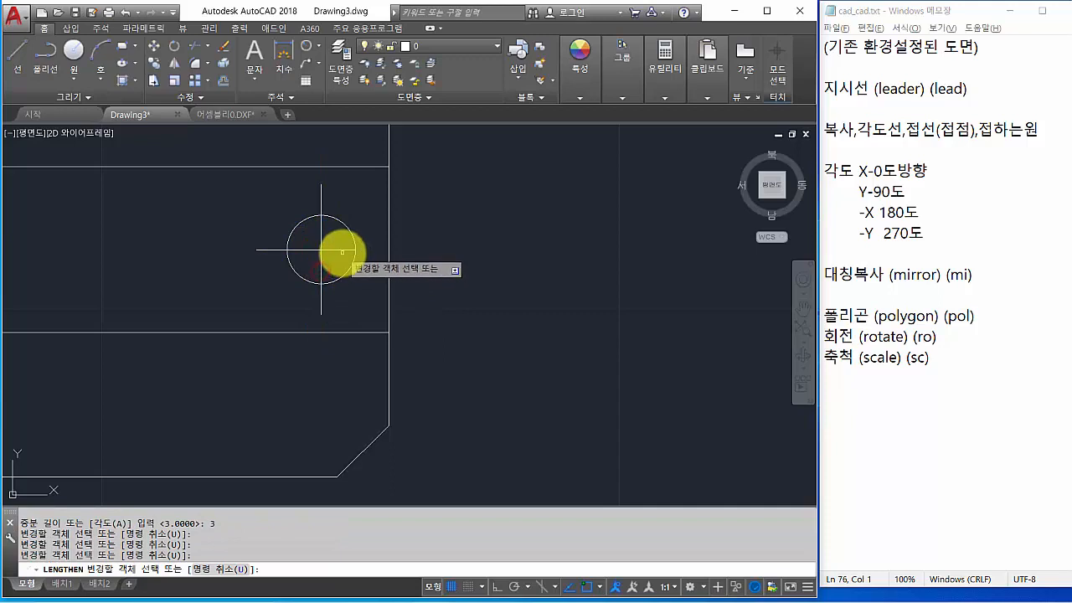
{"action": "left_click", "coordinate": [341, 249]}
Lengthen both ends of the side view's horizontal center line by the same increment of 3
{"action": "scroll", "coordinate": [398, 269], "scroll_direction": "down", "scroll_amount": 2}
{"action": "middle_click_drag", "start_coordinate": [607, 298], "coordinate": [353, 323]}
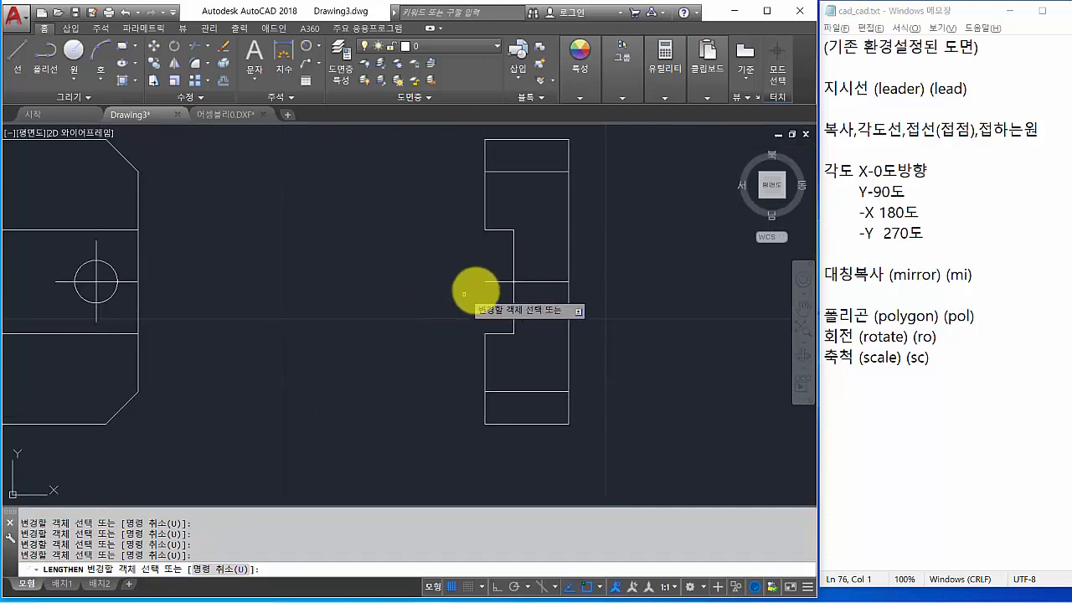
{"action": "left_click", "coordinate": [499, 282]}
{"action": "scroll", "coordinate": [555, 293], "scroll_direction": "down", "scroll_amount": 2}
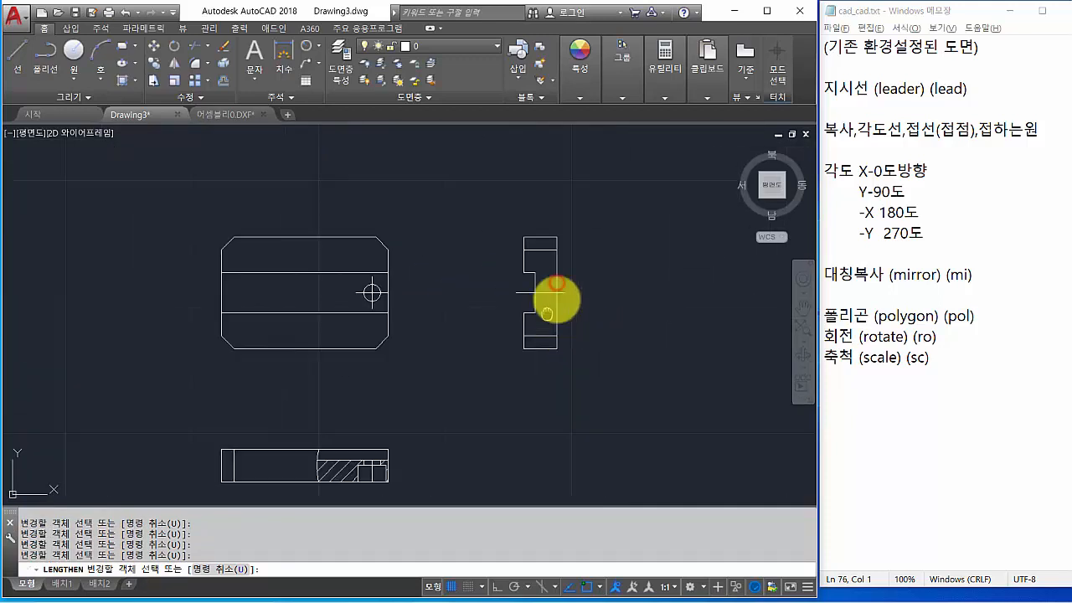
Lengthen the upper and lower ends of the counterbored hole's center line in the front view by 3
{"action": "scroll", "coordinate": [426, 376], "scroll_direction": "up", "scroll_amount": 5}
{"action": "left_click", "coordinate": [455, 306]}
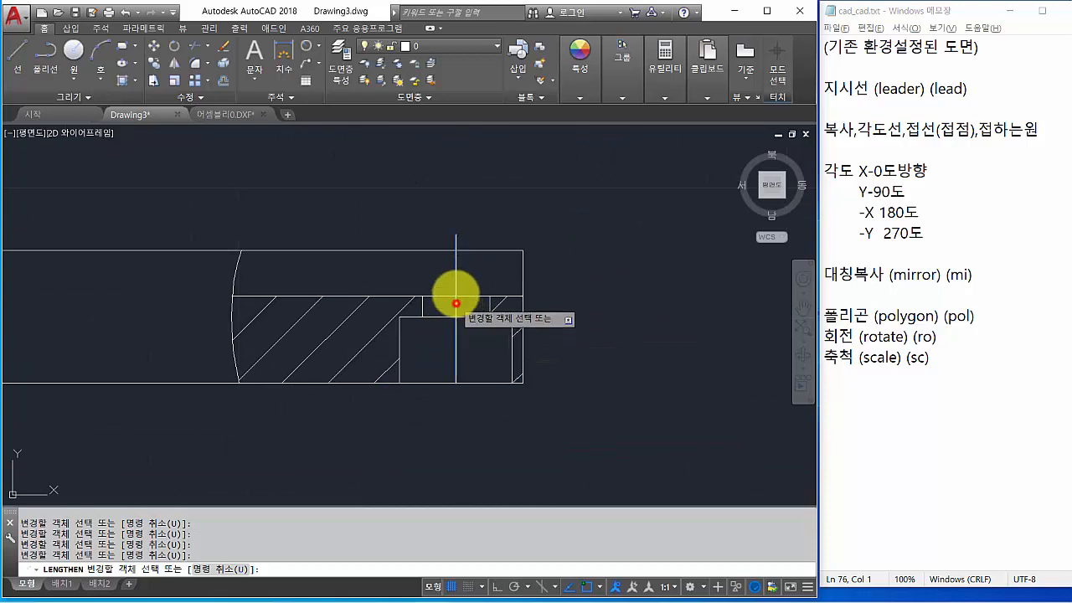
{"action": "left_click", "coordinate": [457, 370]}
{"action": "left_click", "coordinate": [458, 368]}
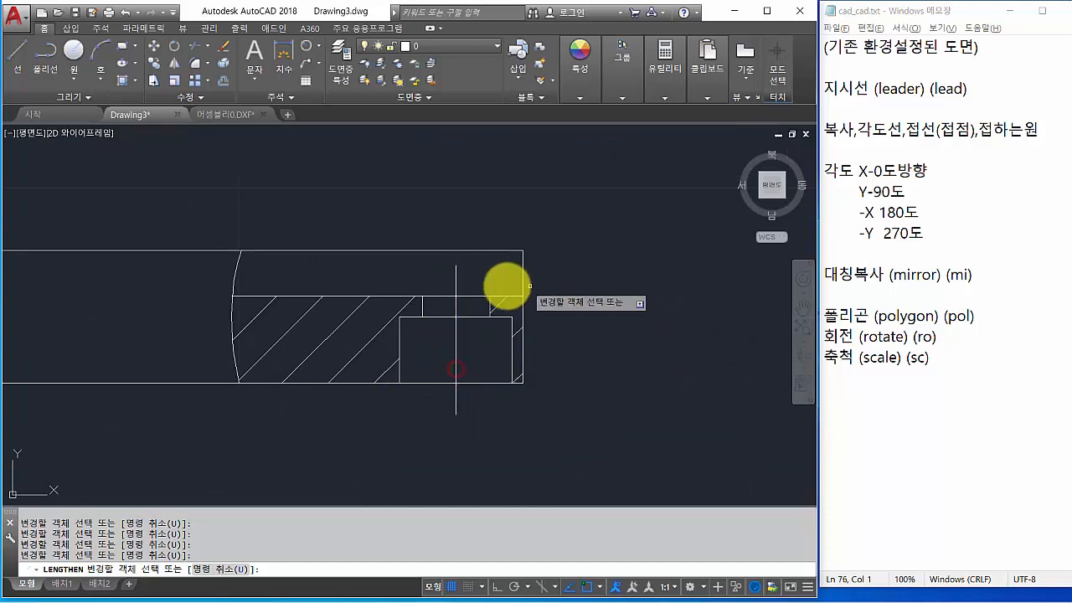
{"action": "left_click", "coordinate": [456, 274]}
{"action": "scroll", "coordinate": [611, 335], "scroll_direction": "down", "scroll_amount": 5}
{"action": "key", "text": "Escape"}
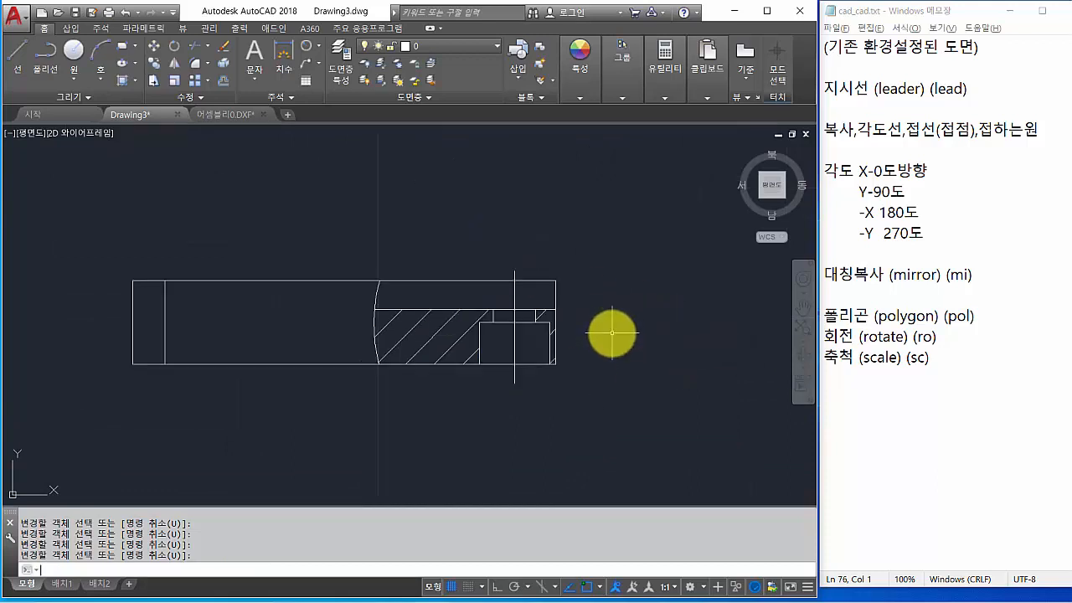
Check the counterbore in the reference image image01.png, return to AutoCAD and draw a circle of radius 5.5 at the plan view's hole center
{"action": "middle_click_drag", "start_coordinate": [594, 343], "coordinate": [437, 428]}
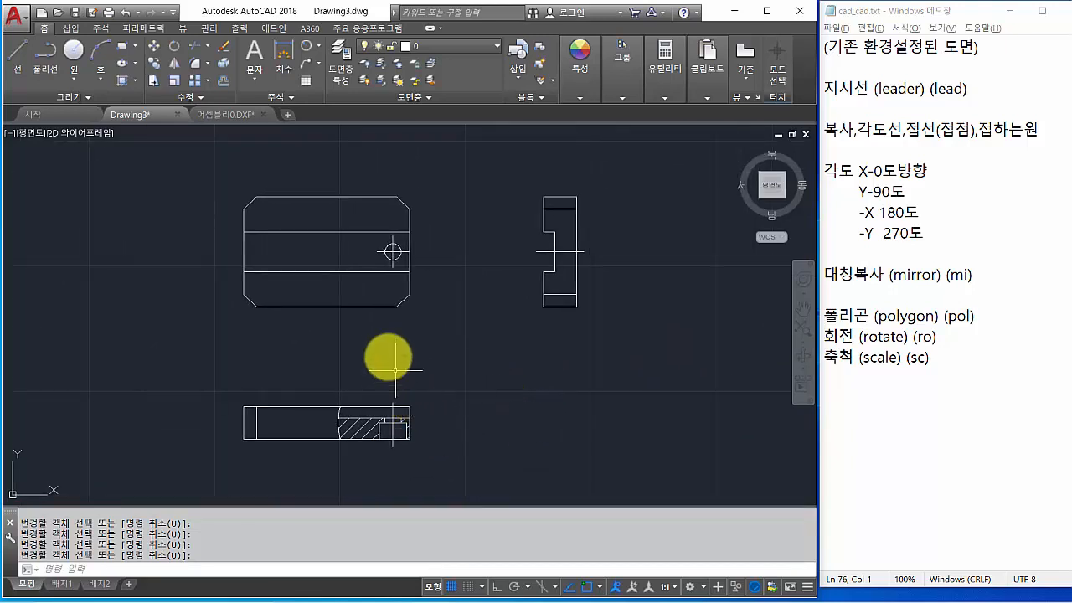
{"action": "scroll", "coordinate": [382, 270], "scroll_direction": "up", "scroll_amount": 2}
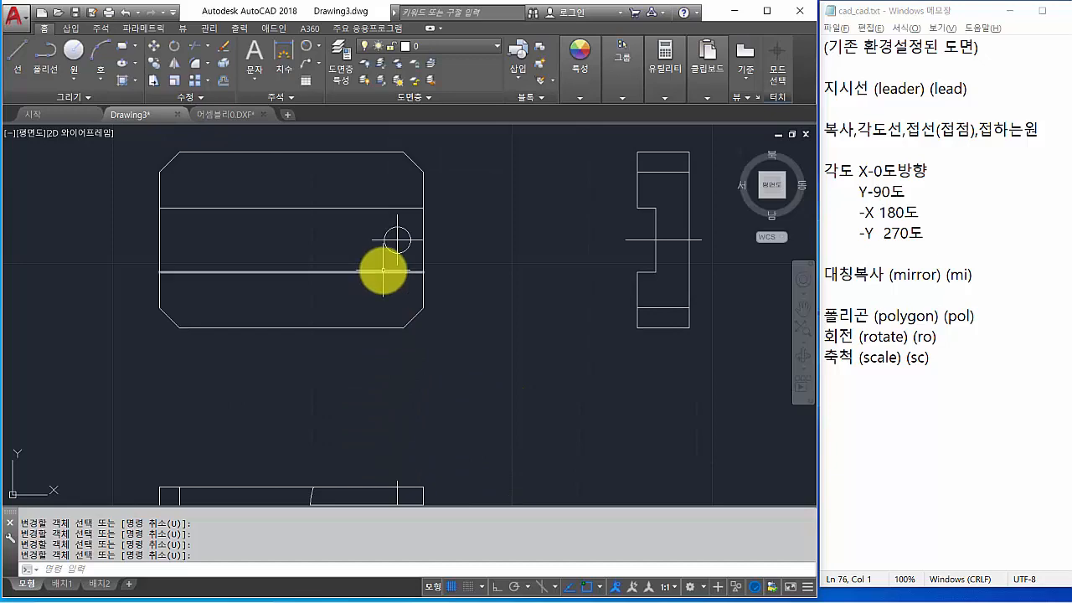
{"action": "key", "text": "alt+Tab"}
{"action": "key", "text": "alt+Tab"}
{"action": "key", "text": "alt+Tab"}
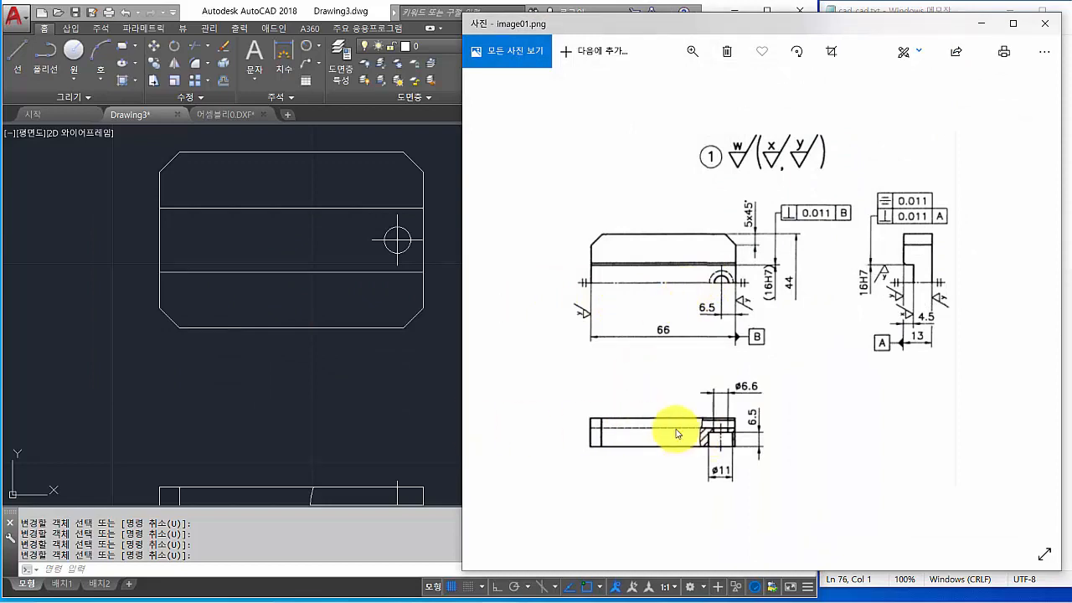
{"action": "left_click", "coordinate": [359, 426]}
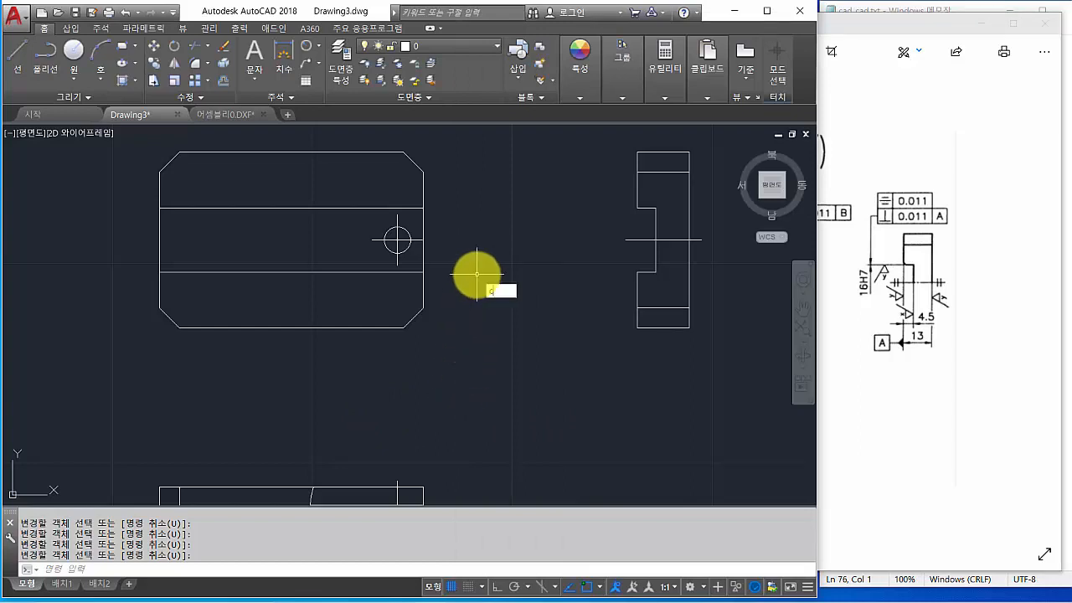
{"action": "type", "text": "c"}
{"action": "key", "text": "Return"}
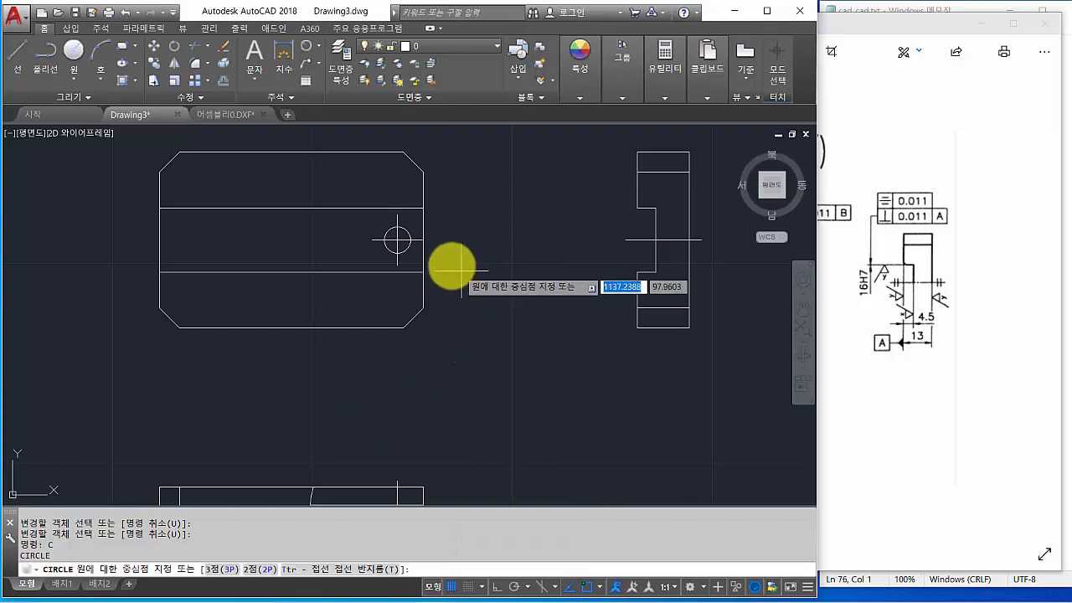
{"action": "left_click", "coordinate": [398, 241]}
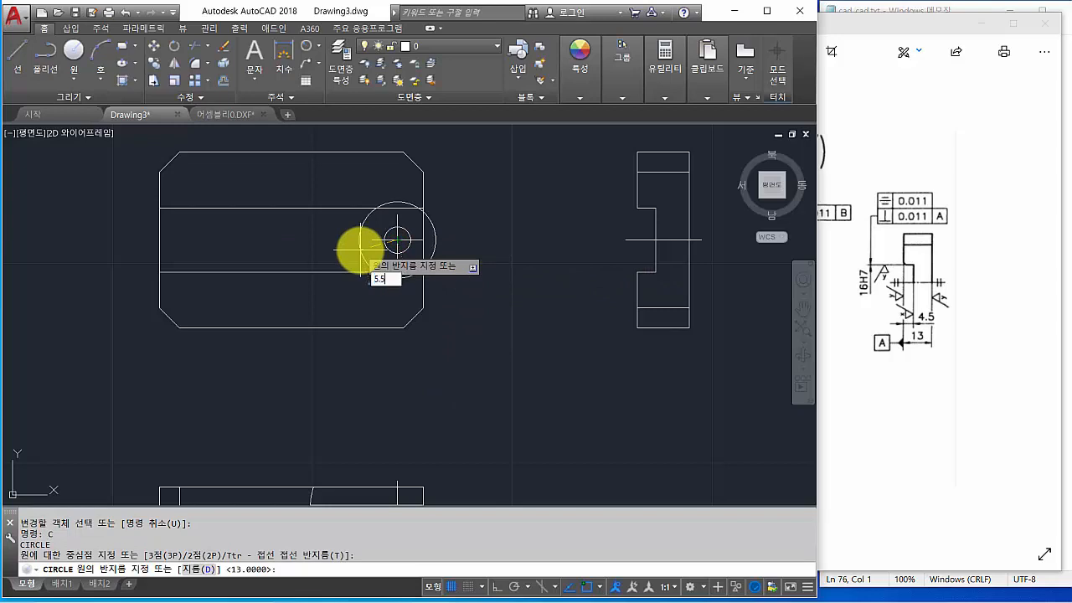
{"action": "type", "text": "5.5"}
{"action": "key", "text": "Return"}
Draw a horizontal groove line about 45 long in the front view, from the break line's groove-level end past the far outer edge
{"action": "middle_click_drag", "start_coordinate": [466, 448], "coordinate": [588, 270]}
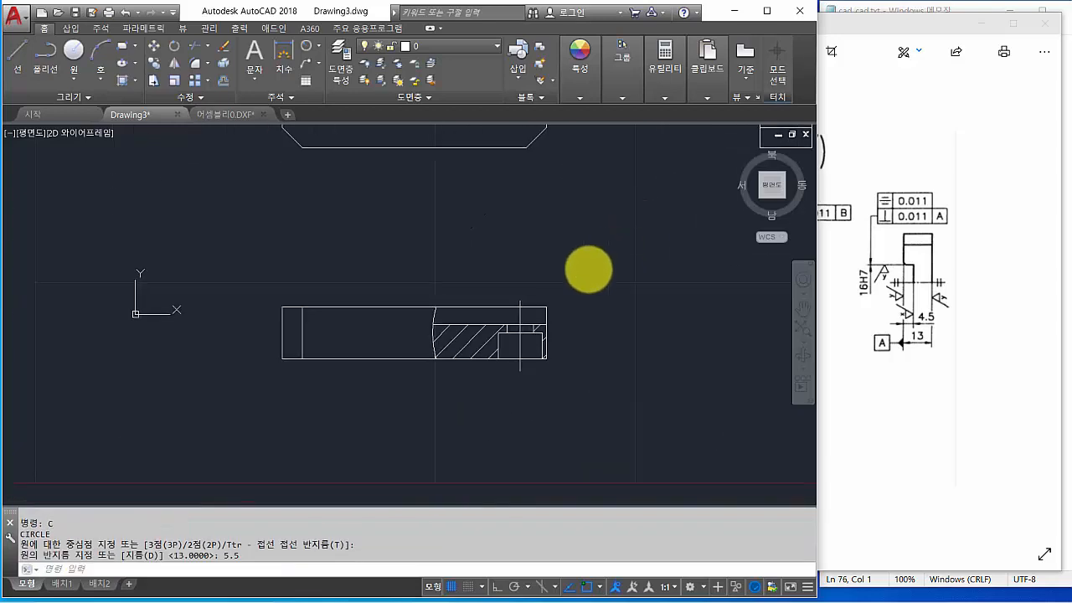
{"action": "scroll", "coordinate": [423, 334], "scroll_direction": "up", "scroll_amount": 4}
{"action": "scroll", "coordinate": [424, 334], "scroll_direction": "down", "scroll_amount": 2}
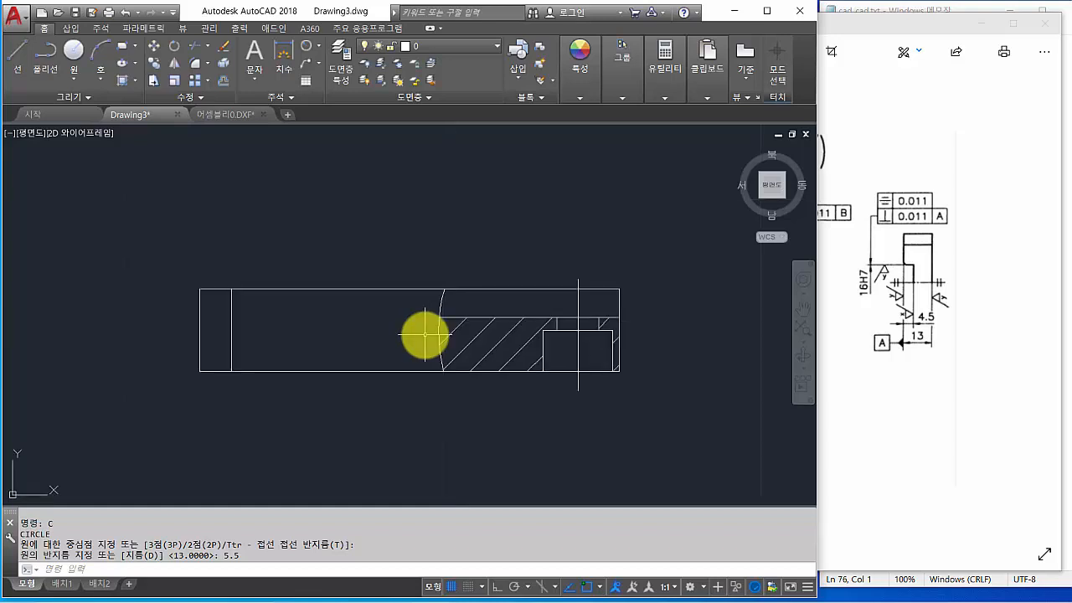
{"action": "type", "text": "l"}
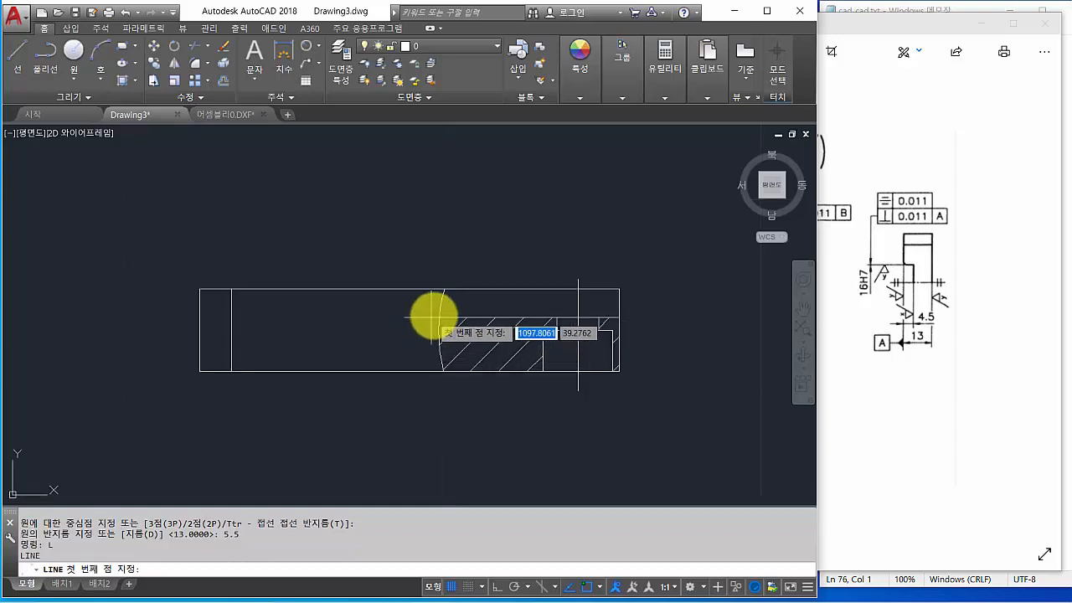
{"action": "key", "text": "Return"}
{"action": "left_click", "coordinate": [436, 319]}
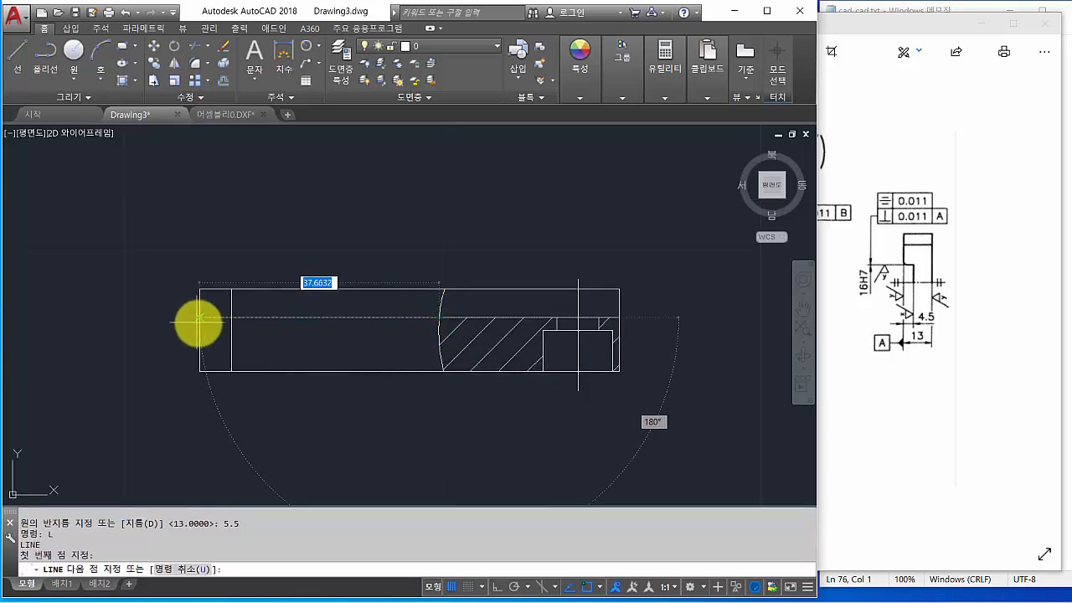
{"action": "left_click", "coordinate": [151, 329]}
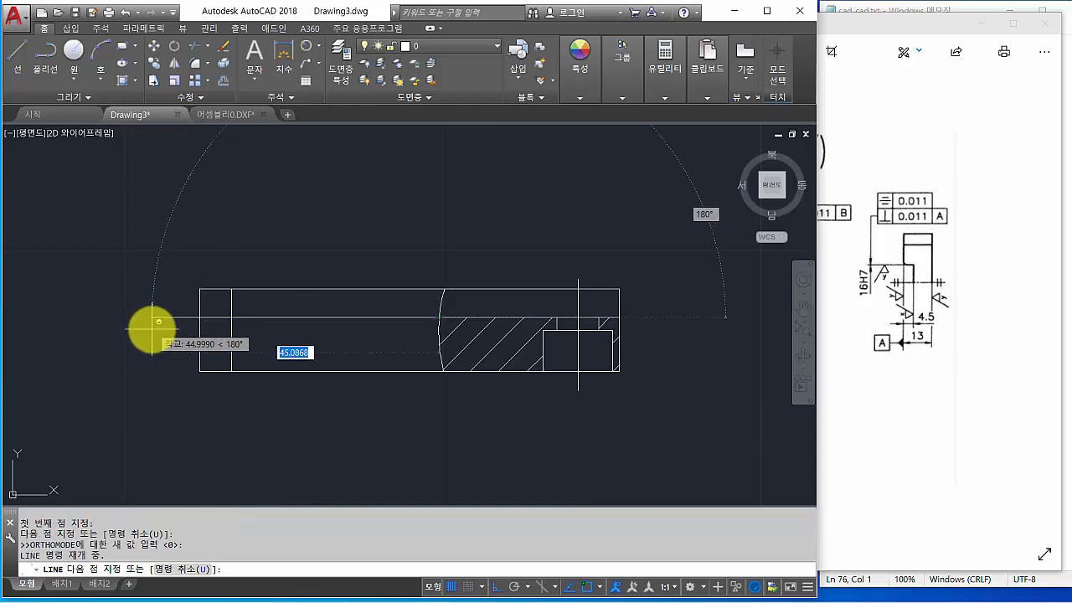
{"action": "key", "text": "F8"}
{"action": "key", "text": "Return"}
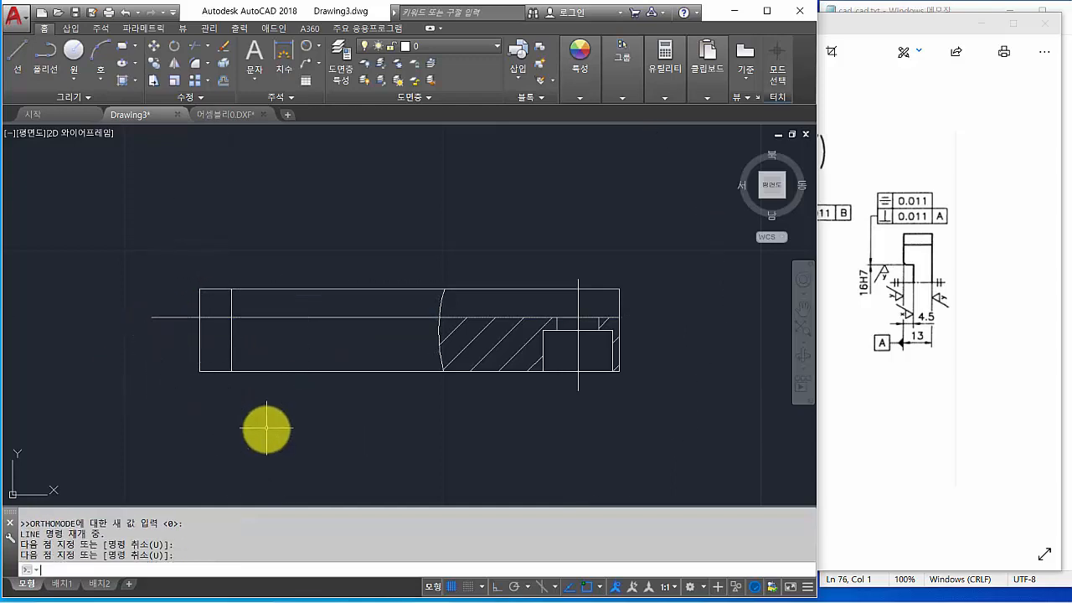
Trim off the part of the groove line that overhangs the front view's outer edge
{"action": "left_click", "coordinate": [175, 316]}
{"action": "key", "text": "Return"}
{"action": "scroll", "coordinate": [253, 364], "scroll_direction": "down", "scroll_amount": 4}
{"action": "middle_click_drag", "start_coordinate": [254, 354], "coordinate": [229, 409]}
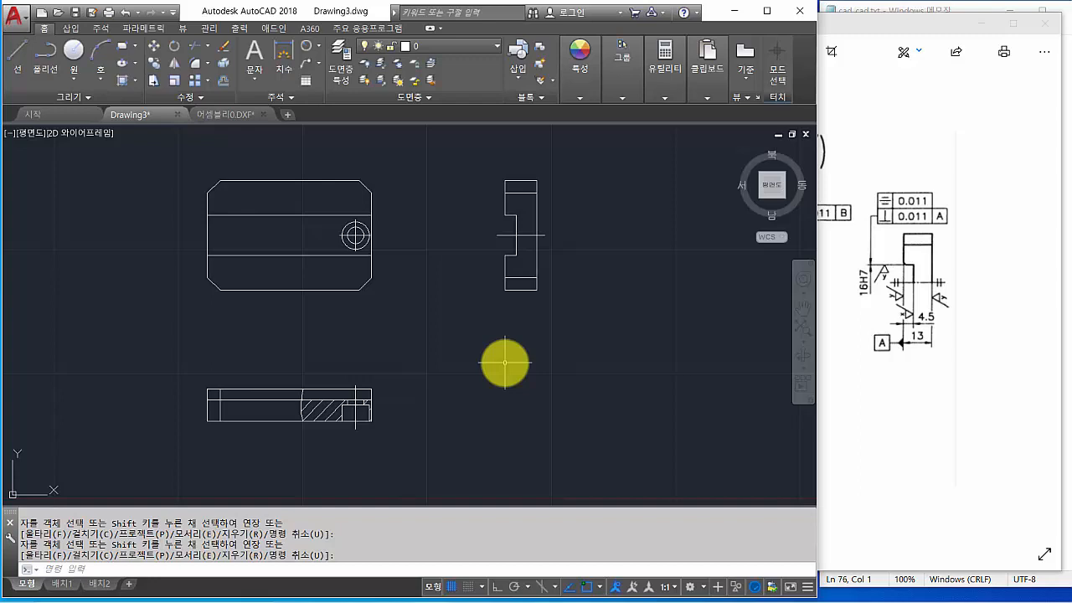
Erase the short horizontal center line of the counterbored hole in the plan view
{"action": "scroll", "coordinate": [327, 242], "scroll_direction": "up", "scroll_amount": 2}
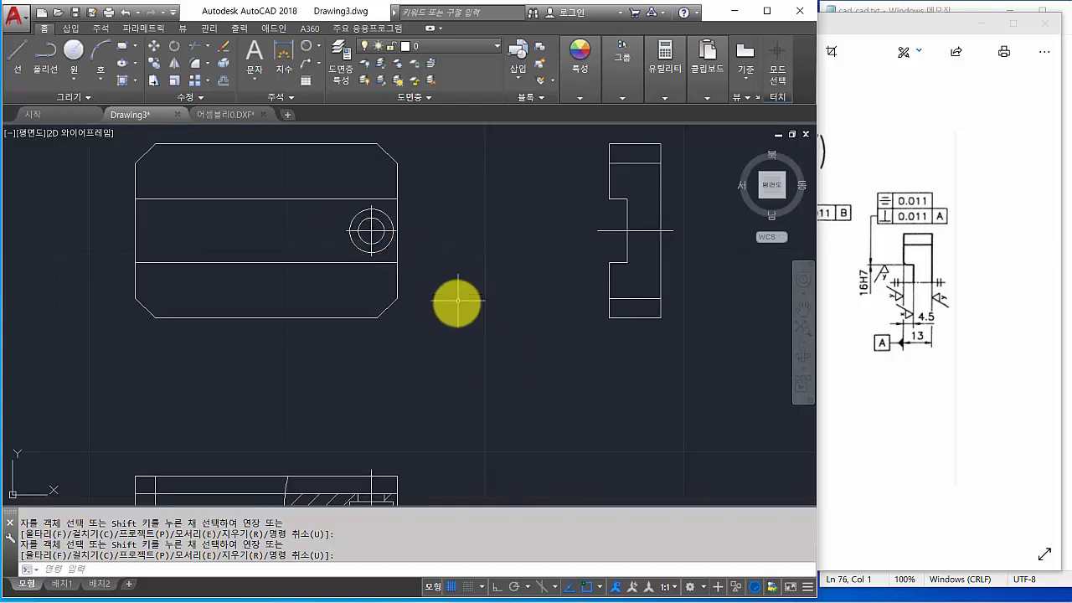
{"action": "type", "text": "E"}
{"action": "key", "text": "Return"}
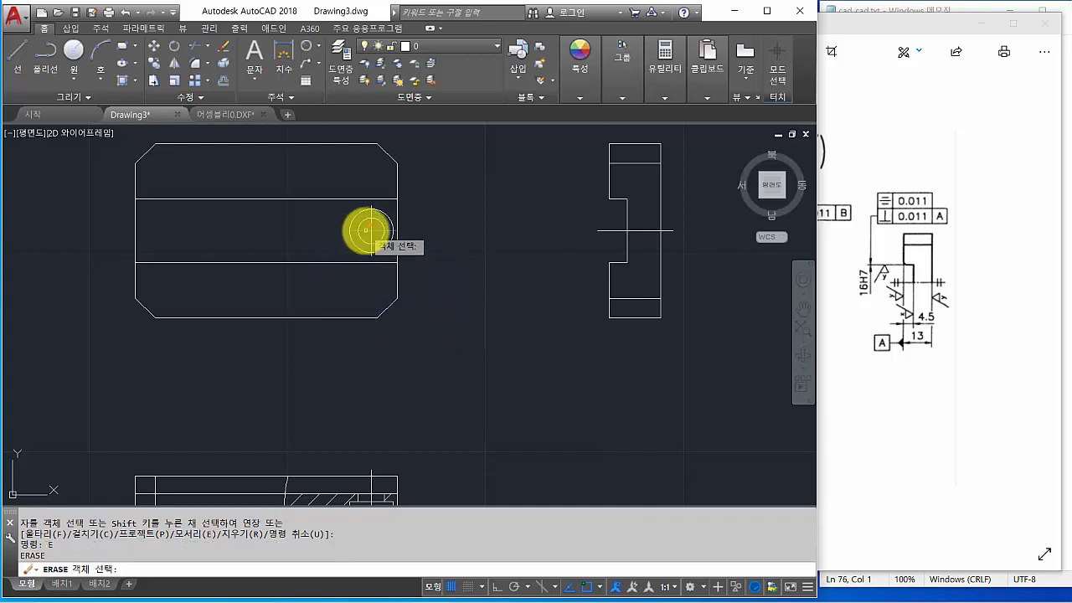
{"action": "left_click", "coordinate": [369, 231]}
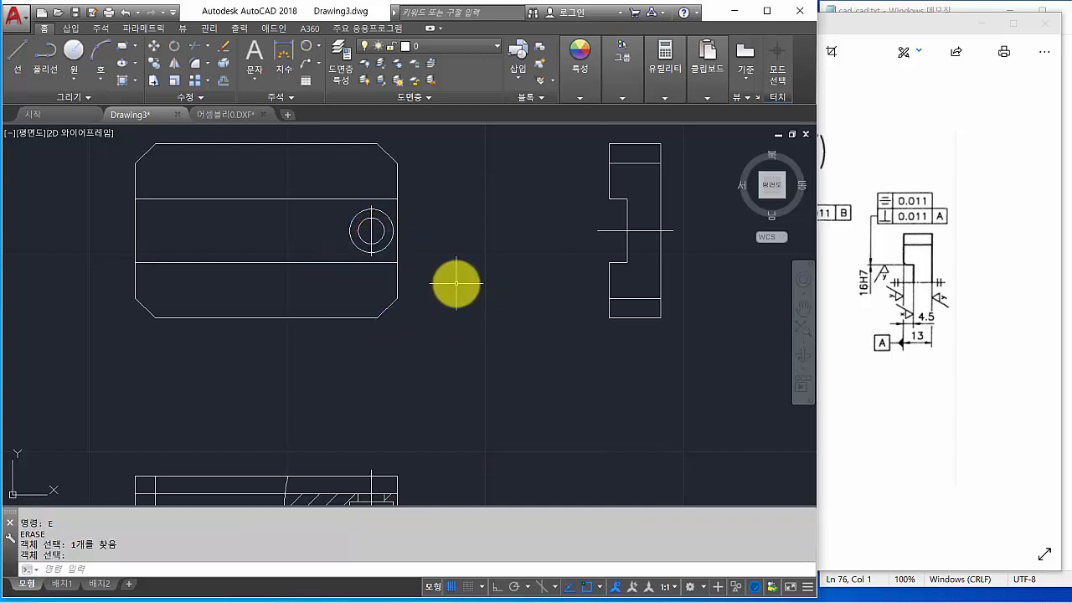
{"action": "key", "text": "Return"}
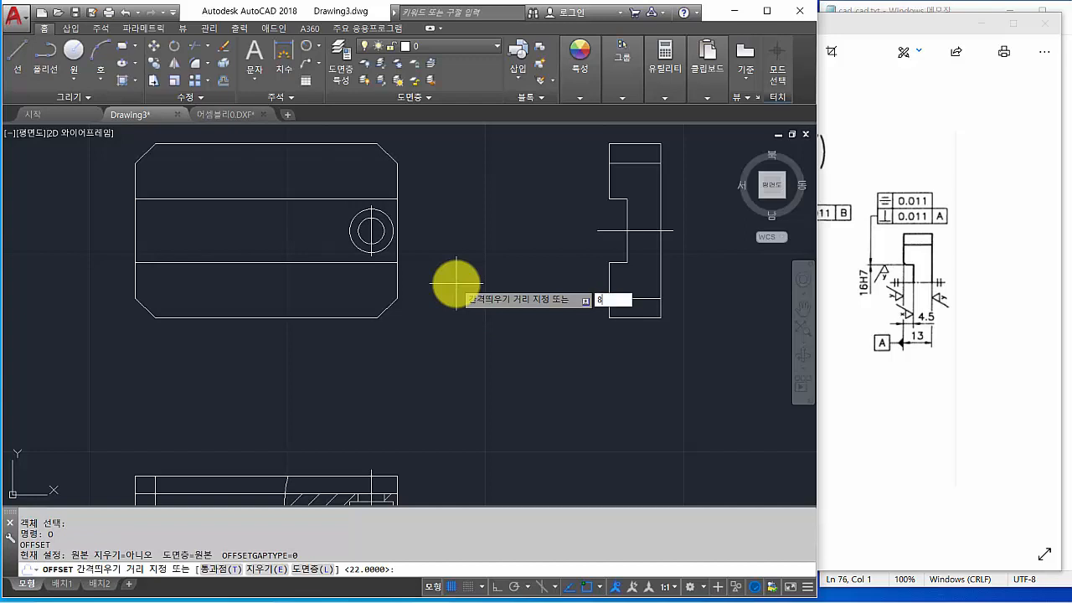
Offset the plan view's lower groove line upward by 8 to form the horizontal center line
{"action": "key", "text": "Return"}
{"action": "left_click", "coordinate": [319, 262]}
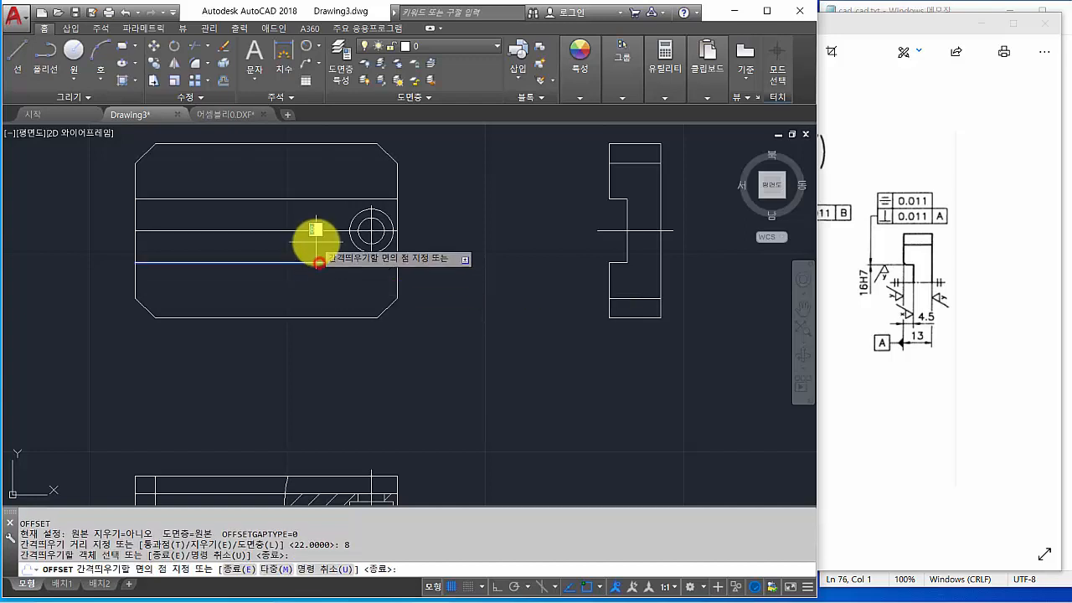
{"action": "left_click", "coordinate": [314, 242]}
{"action": "key", "text": "Return"}
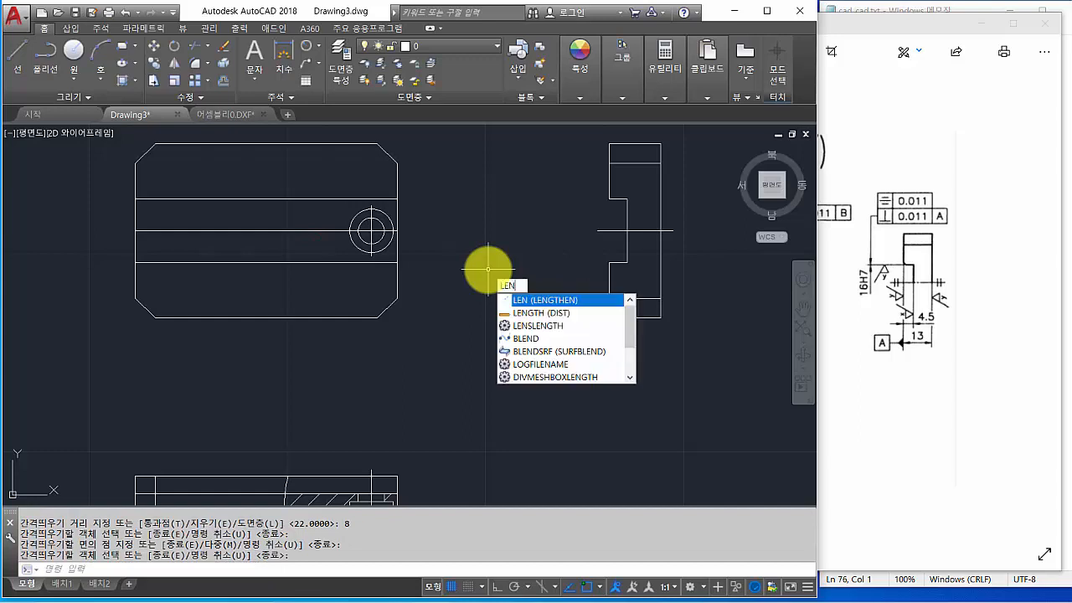
Lengthen both ends of the plan view's new horizontal center line by an increment of 5
{"action": "key", "text": "Return"}
{"action": "key", "text": "Return"}
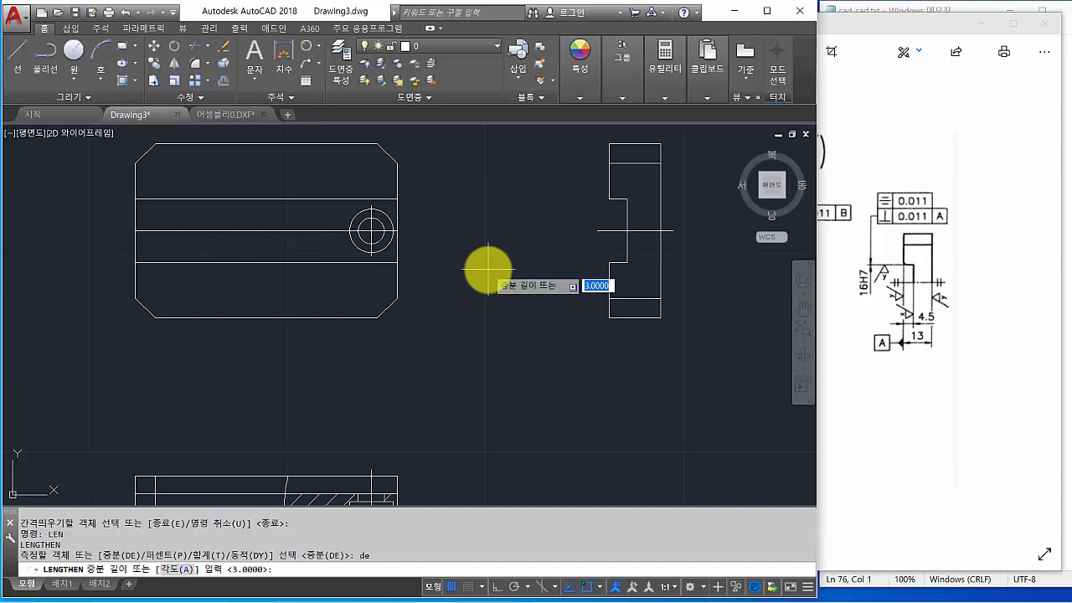
{"action": "type", "text": "5"}
{"action": "key", "text": "Return"}
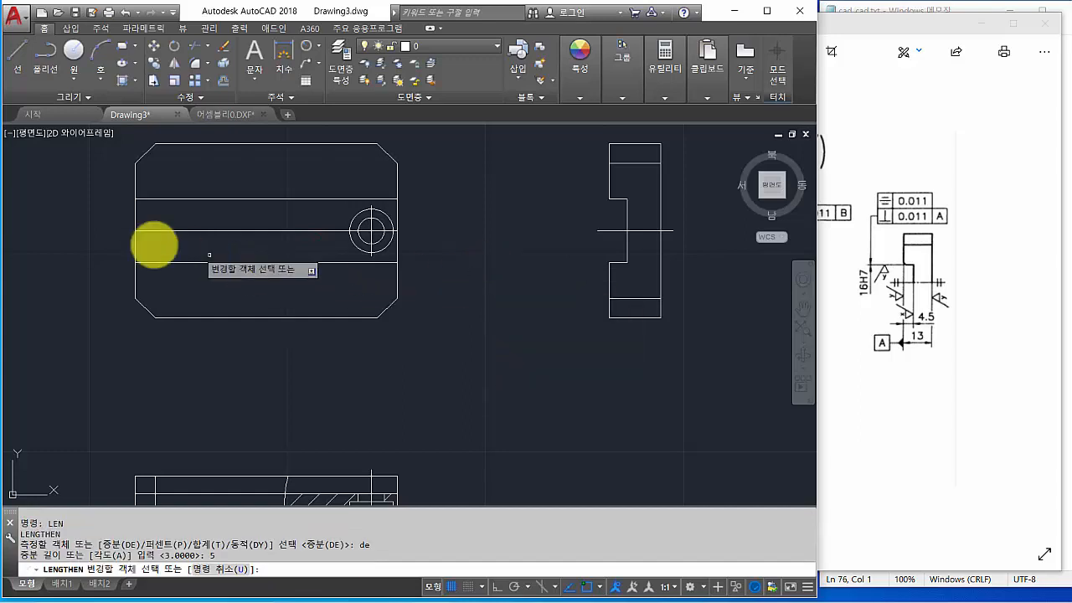
{"action": "left_click", "coordinate": [146, 229]}
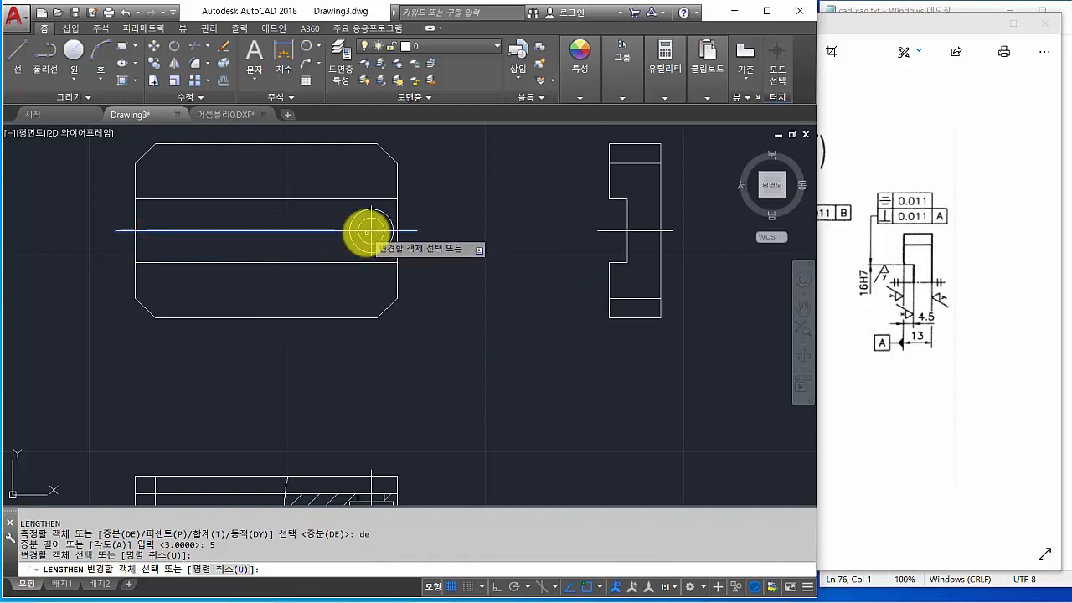
{"action": "left_click", "coordinate": [367, 230]}
{"action": "key", "text": "Return"}
Add a linear dimension below the plan view for the hole center's distance from the nearest vertical edge
{"action": "scroll", "coordinate": [472, 318], "scroll_direction": "down", "scroll_amount": 2}
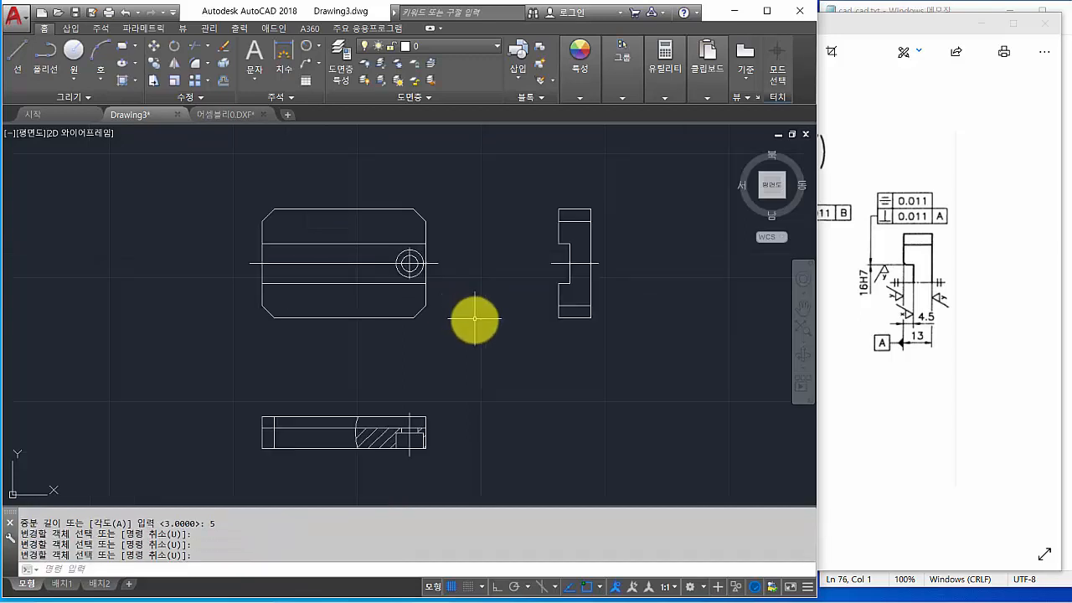
{"action": "middle_click_drag", "start_coordinate": [471, 318], "coordinate": [421, 313]}
{"action": "middle_click_drag", "start_coordinate": [578, 357], "coordinate": [616, 333]}
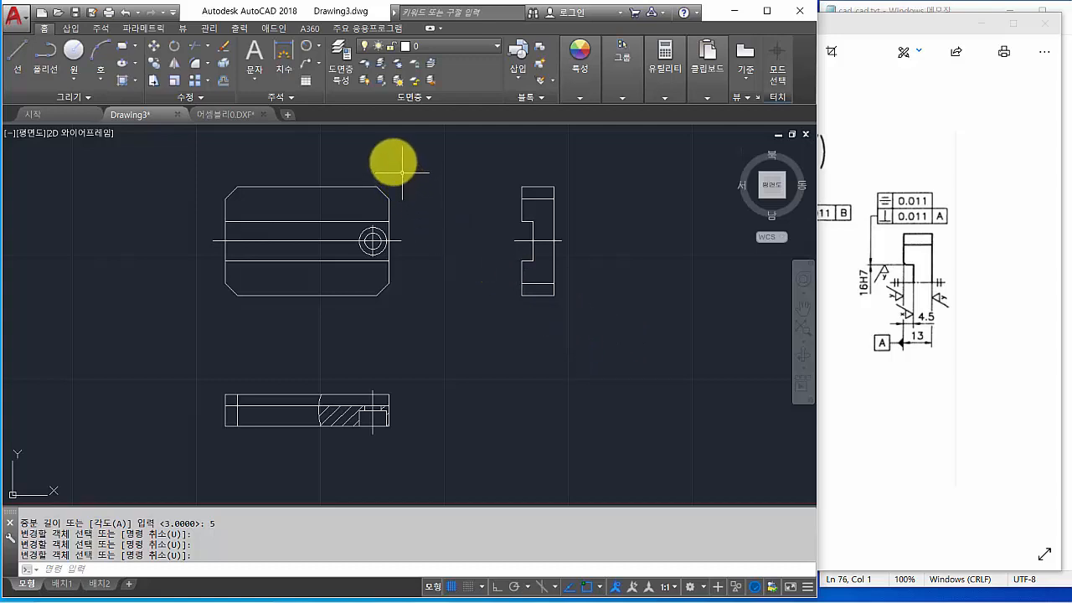
{"action": "left_click", "coordinate": [317, 47]}
{"action": "left_click", "coordinate": [280, 78]}
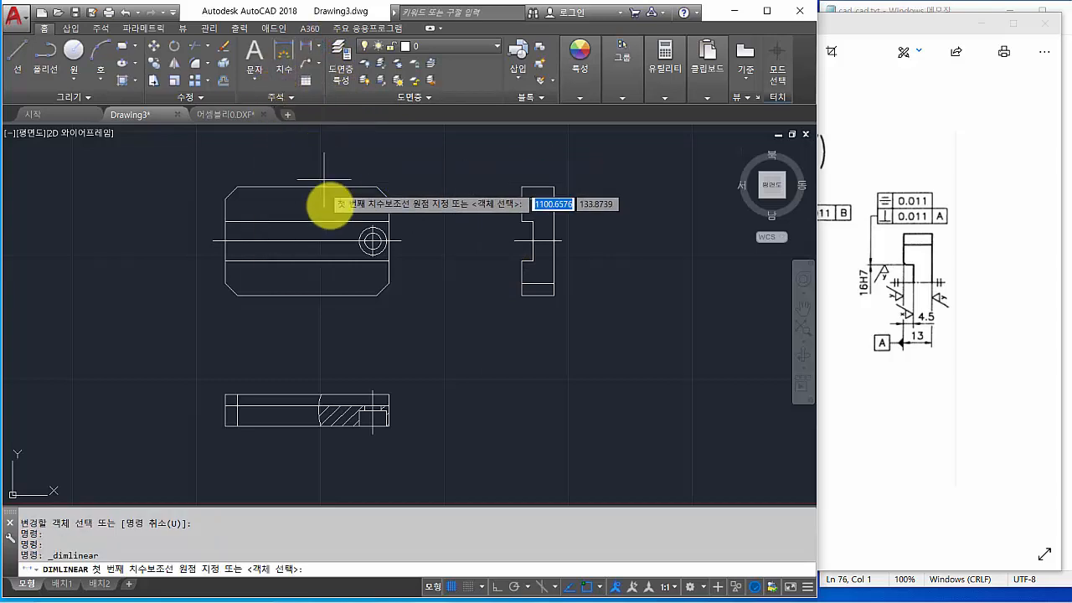
{"action": "scroll", "coordinate": [416, 283], "scroll_direction": "up", "scroll_amount": 2}
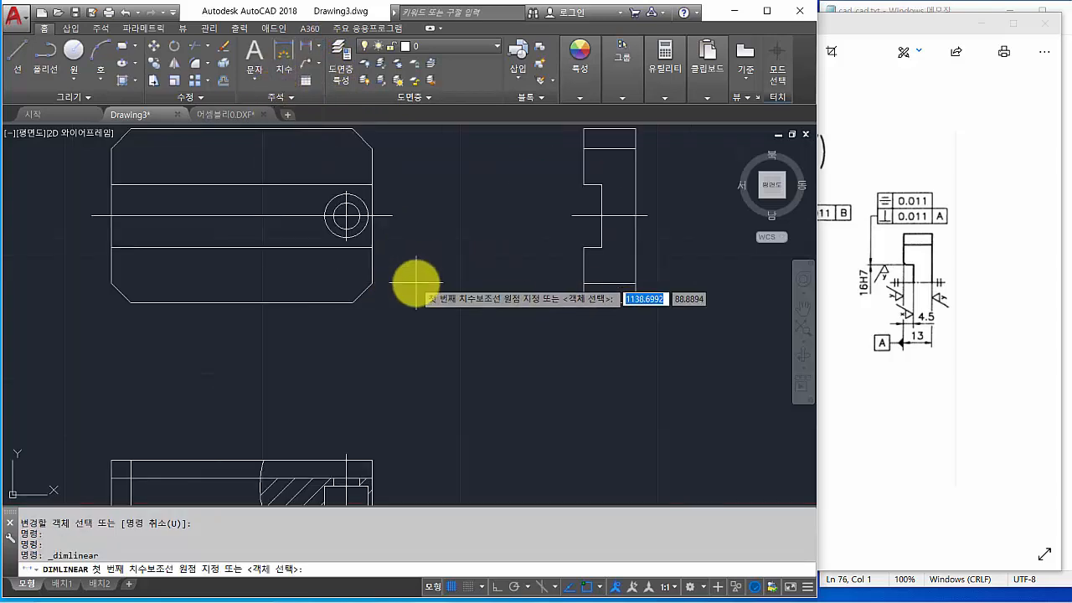
{"action": "left_click", "coordinate": [372, 284]}
{"action": "left_click", "coordinate": [346, 238]}
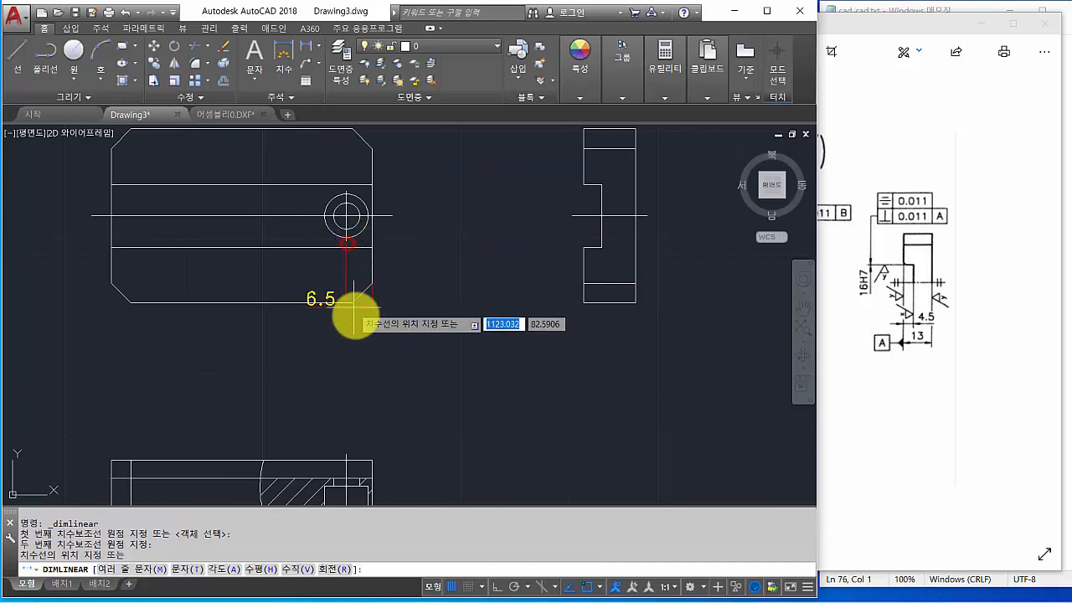
{"action": "left_click", "coordinate": [354, 344]}
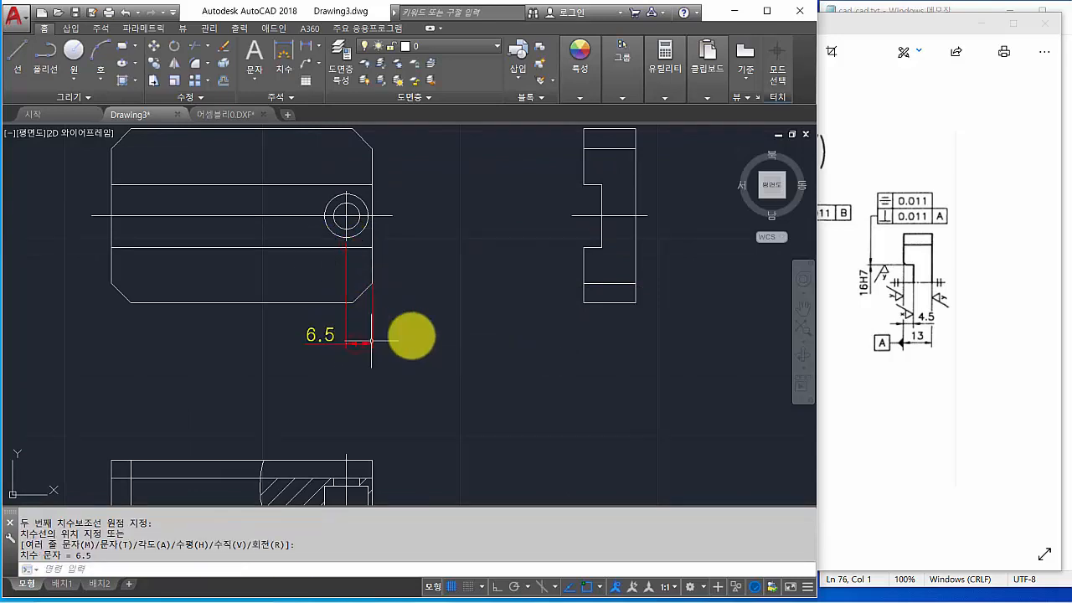
Dimension the plan view's overall width, placing the dimension line below the hole distance dimension
{"action": "key", "text": "Return"}
{"action": "left_click", "coordinate": [372, 285]}
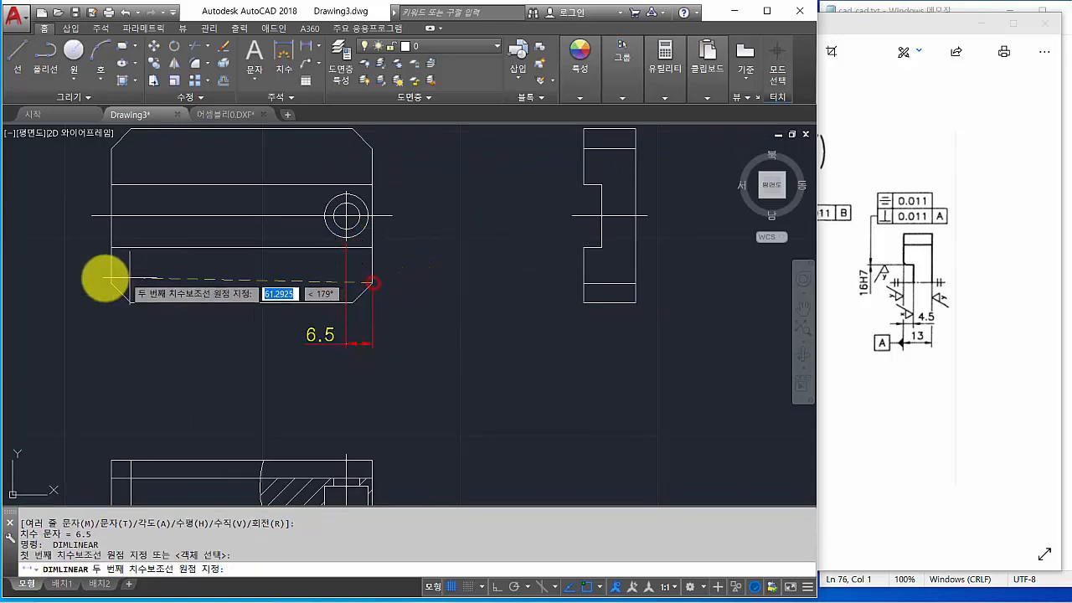
{"action": "left_click", "coordinate": [112, 285]}
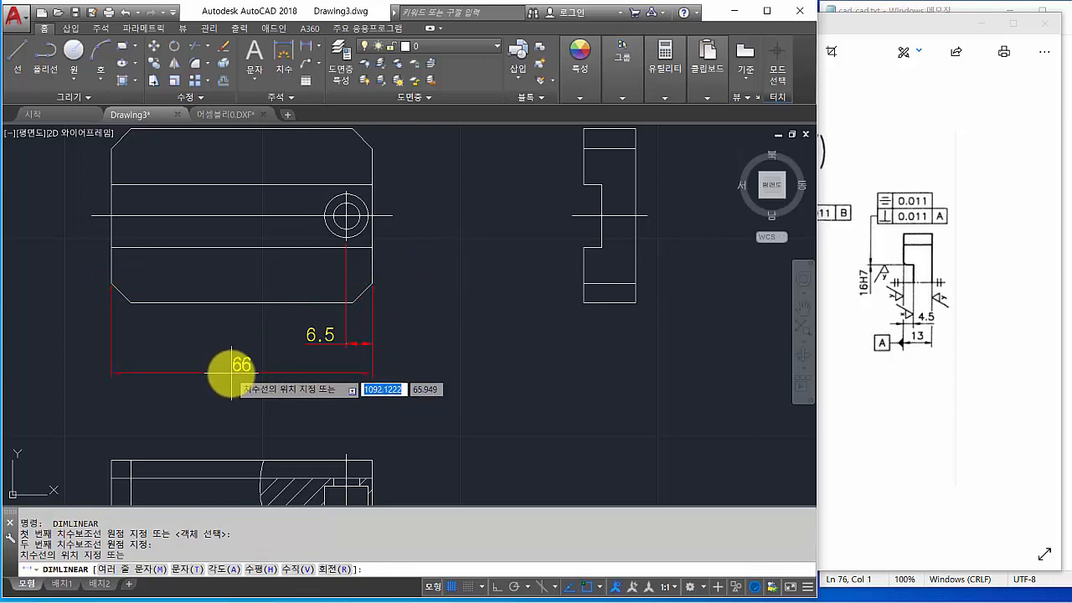
{"action": "left_click", "coordinate": [232, 373]}
Dimension the groove width beside the plan view and change its dimension text to (16H7)
{"action": "key", "text": "Return"}
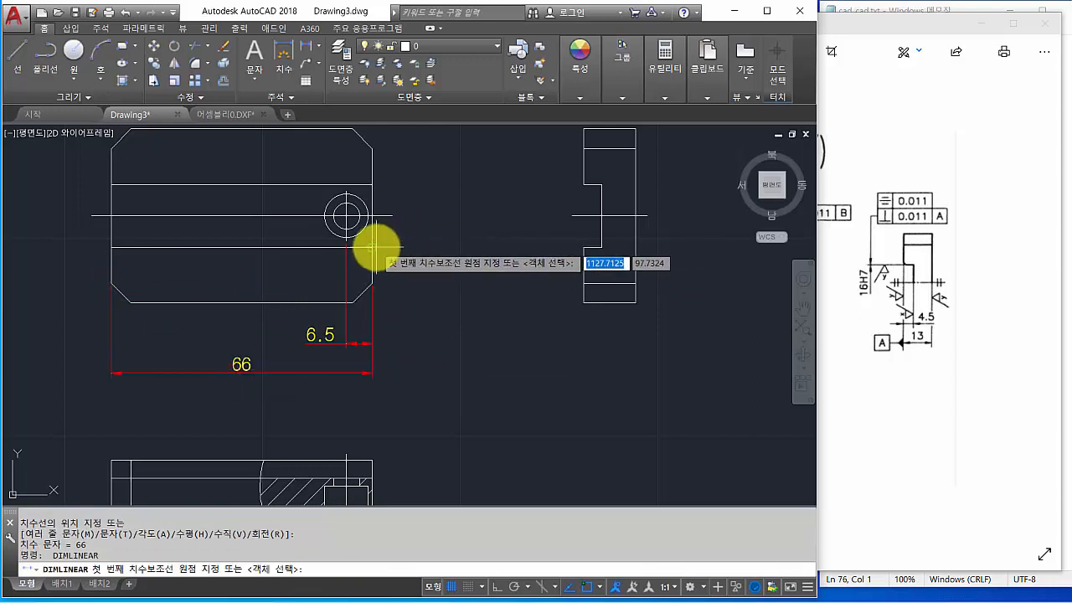
{"action": "left_click", "coordinate": [373, 248]}
{"action": "left_click", "coordinate": [373, 184]}
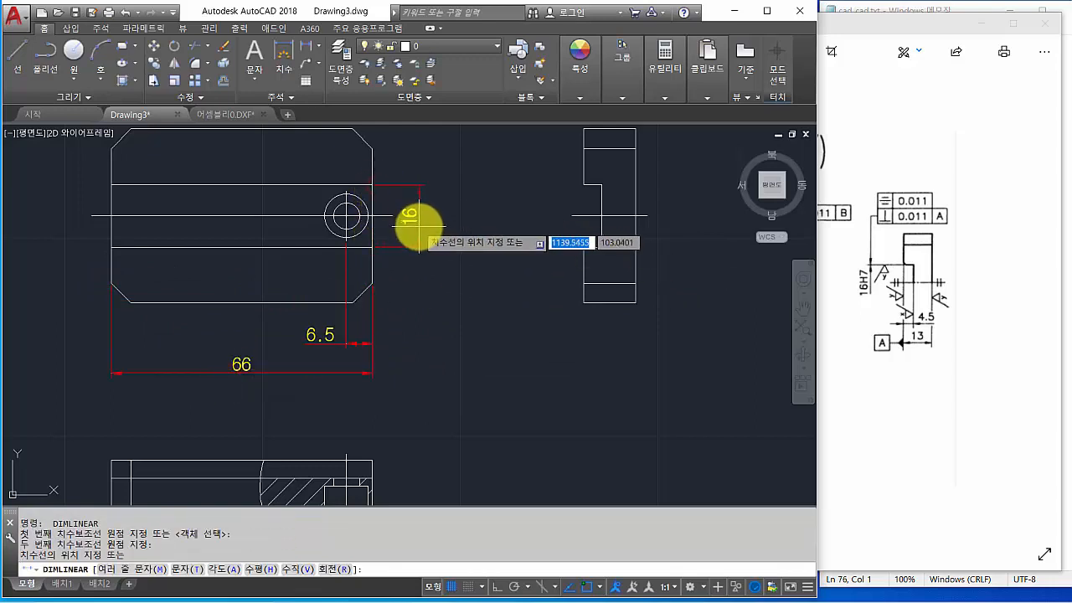
{"action": "left_click", "coordinate": [421, 227]}
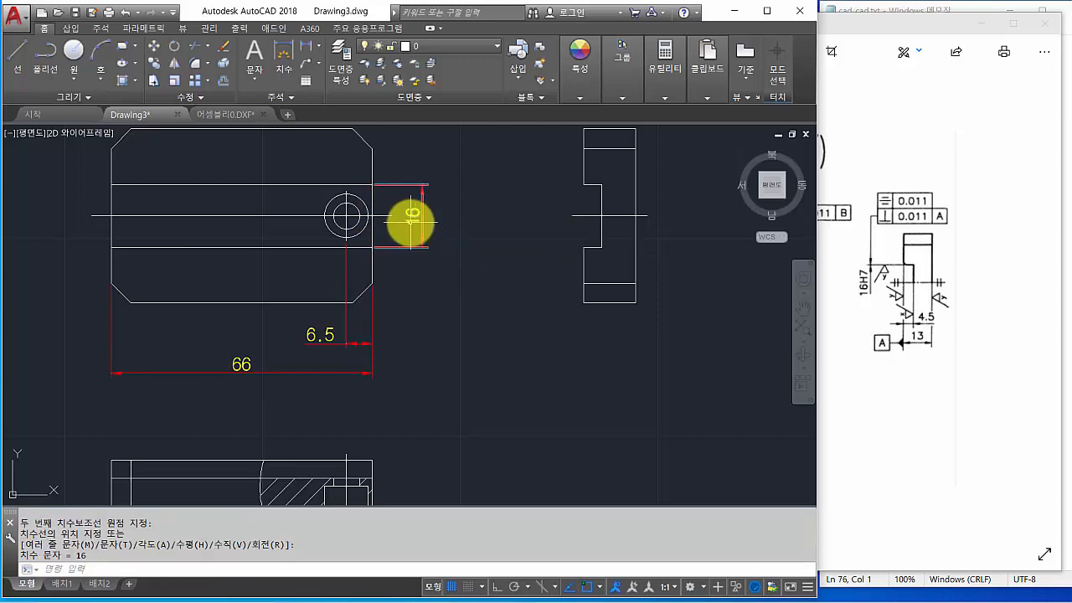
{"action": "double_click", "coordinate": [410, 222]}
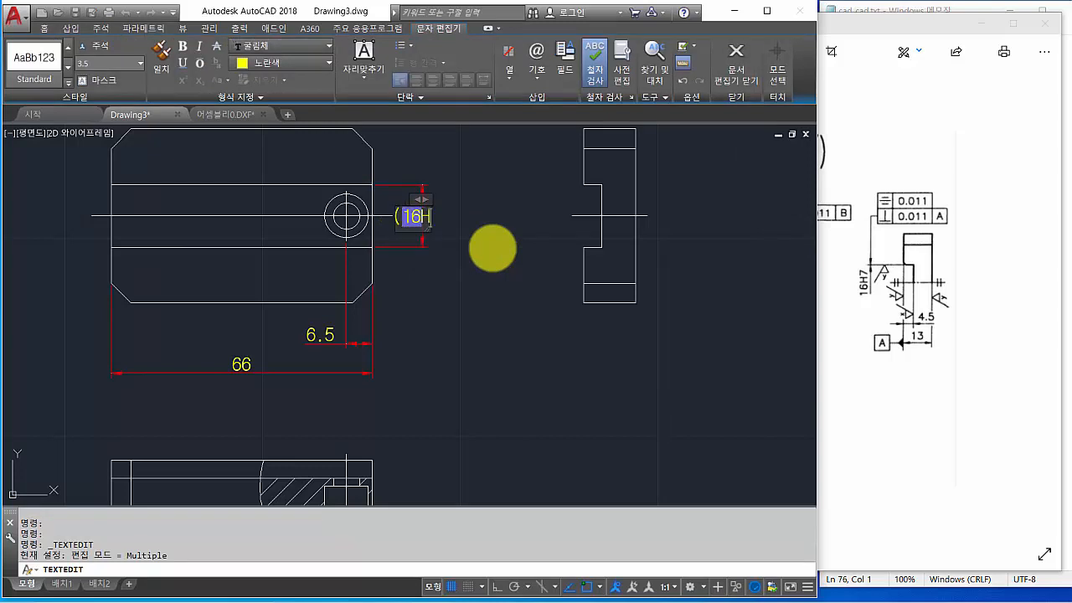
{"action": "left_click", "coordinate": [507, 338]}
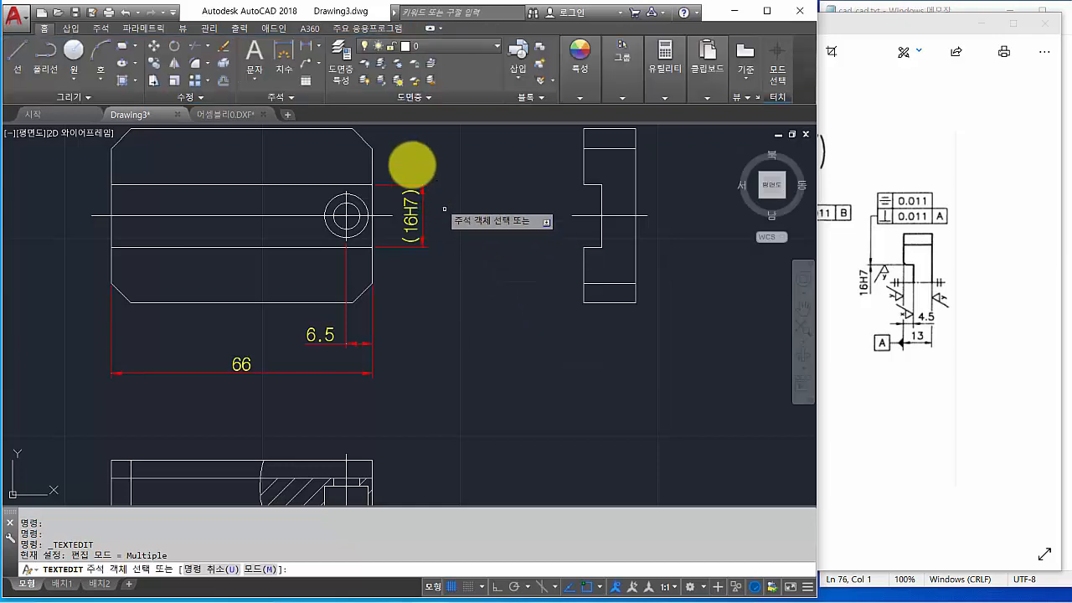
Dimension the plan view's overall height, placing the dimension line outside the (16H7) dimension
{"action": "left_click", "coordinate": [308, 50]}
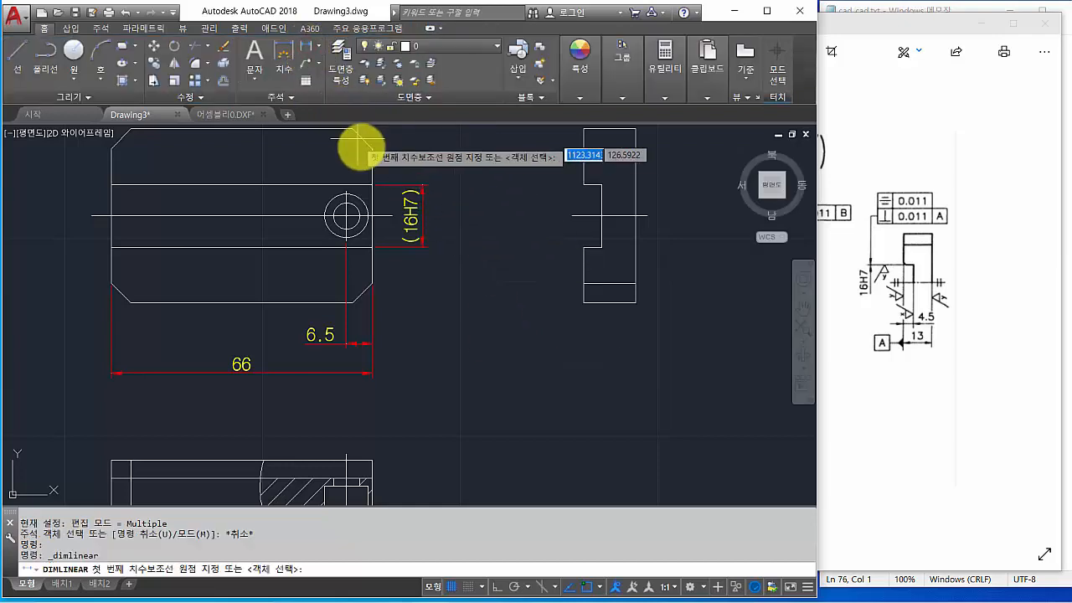
{"action": "left_click", "coordinate": [352, 126]}
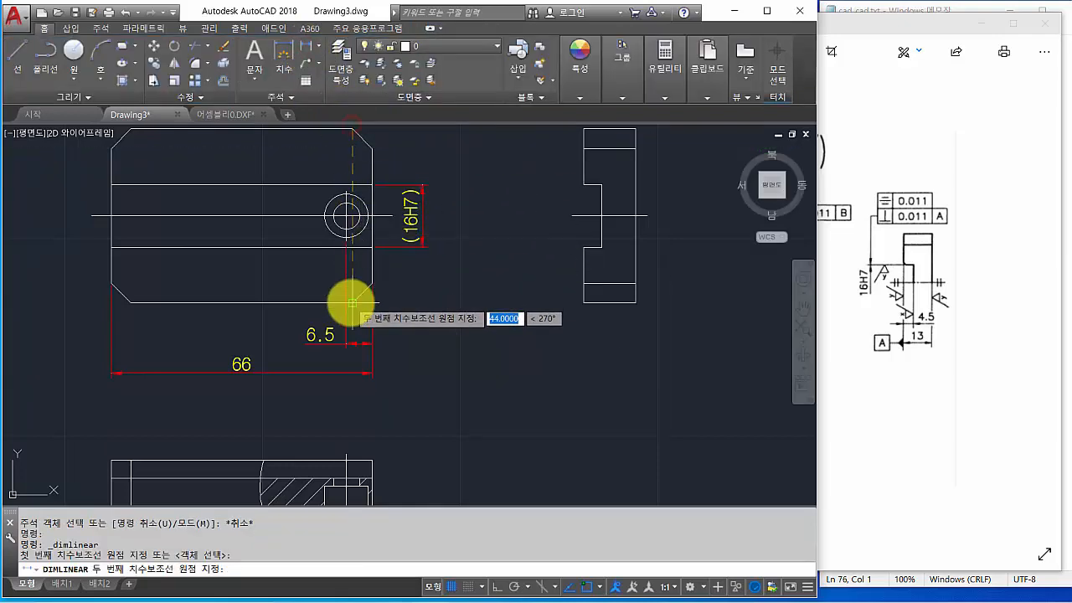
{"action": "left_click", "coordinate": [352, 302]}
{"action": "left_click", "coordinate": [457, 277]}
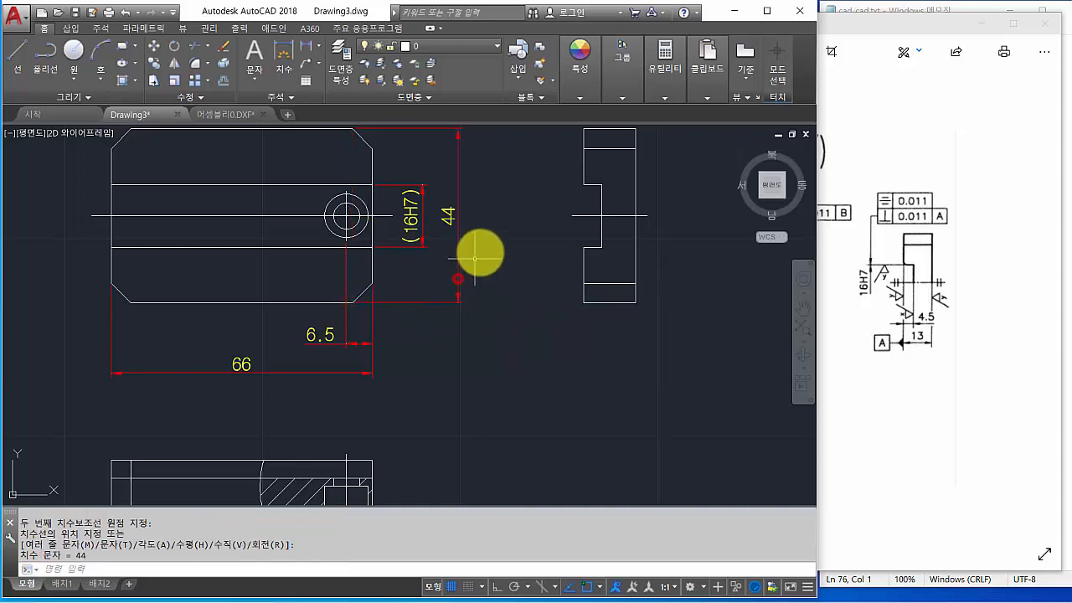
Dimension the vertical leg of the plan view's upper corner chamfer, aligning the dimension line with the (16H7) dimension
{"action": "middle_click_drag", "start_coordinate": [479, 251], "coordinate": [517, 411]}
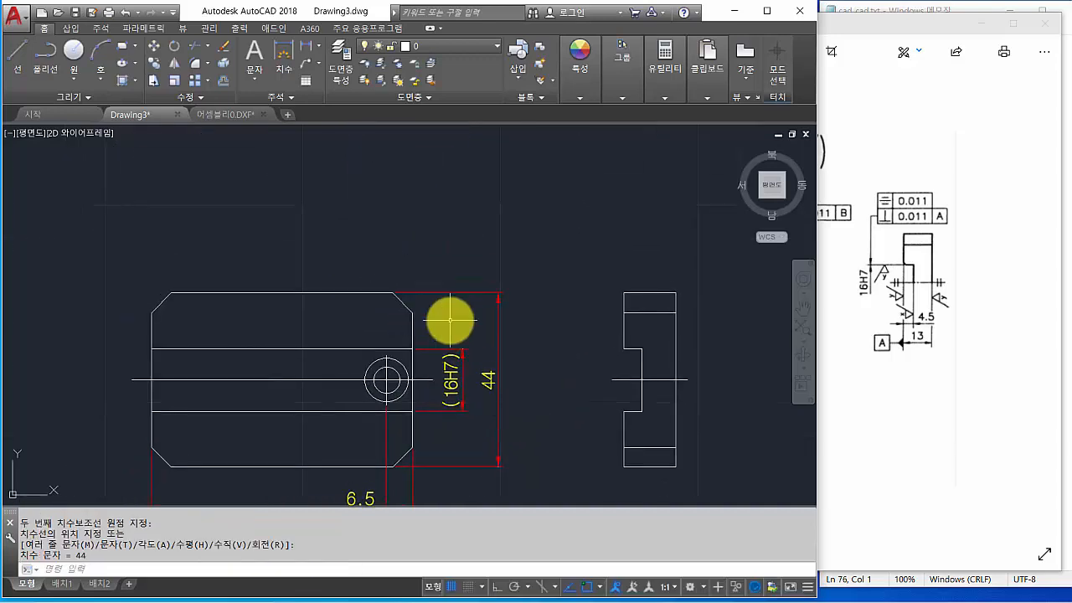
{"action": "key", "text": "Return"}
{"action": "scroll", "coordinate": [393, 307], "scroll_direction": "up", "scroll_amount": 2}
{"action": "left_click", "coordinate": [394, 310]}
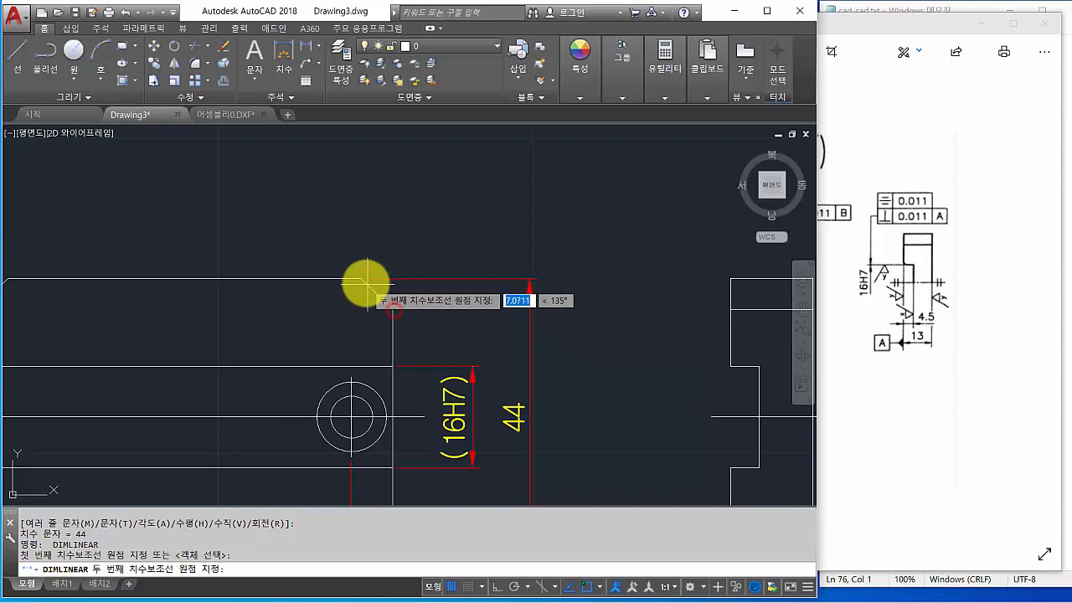
{"action": "left_click", "coordinate": [362, 279]}
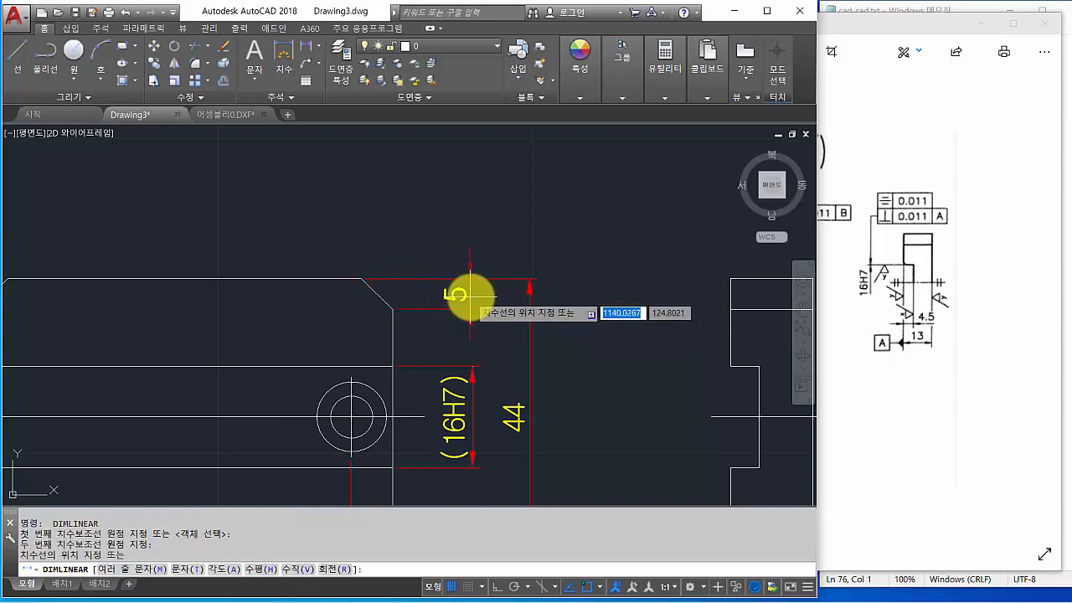
{"action": "left_click", "coordinate": [473, 361]}
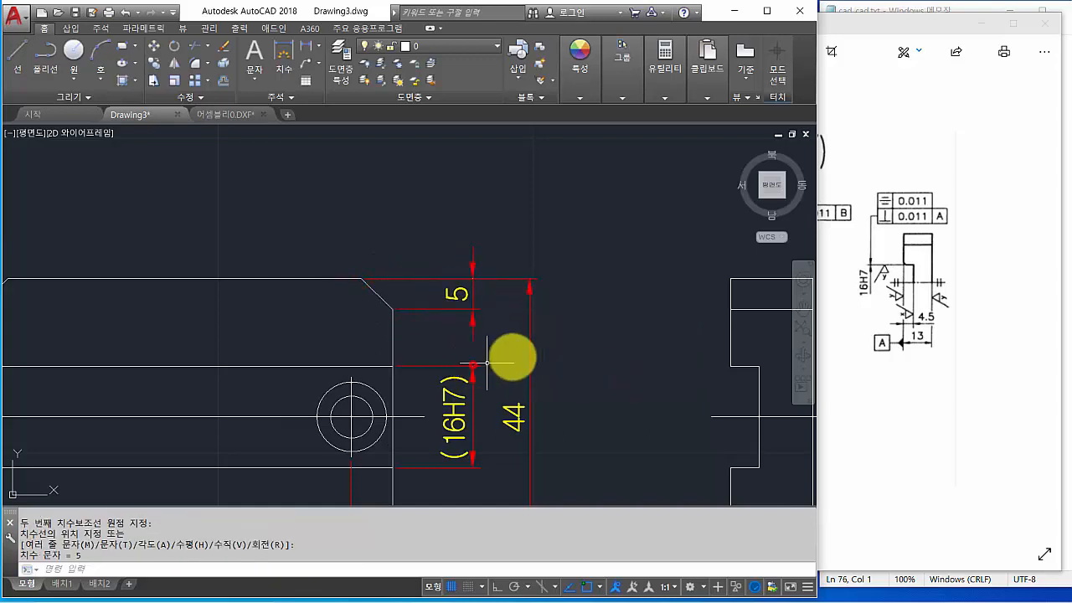
Change the chamfer dimension's text to 5x45°, taking the degree symbol code %%d from the cad_cad.txt notes
{"action": "double_click", "coordinate": [466, 292]}
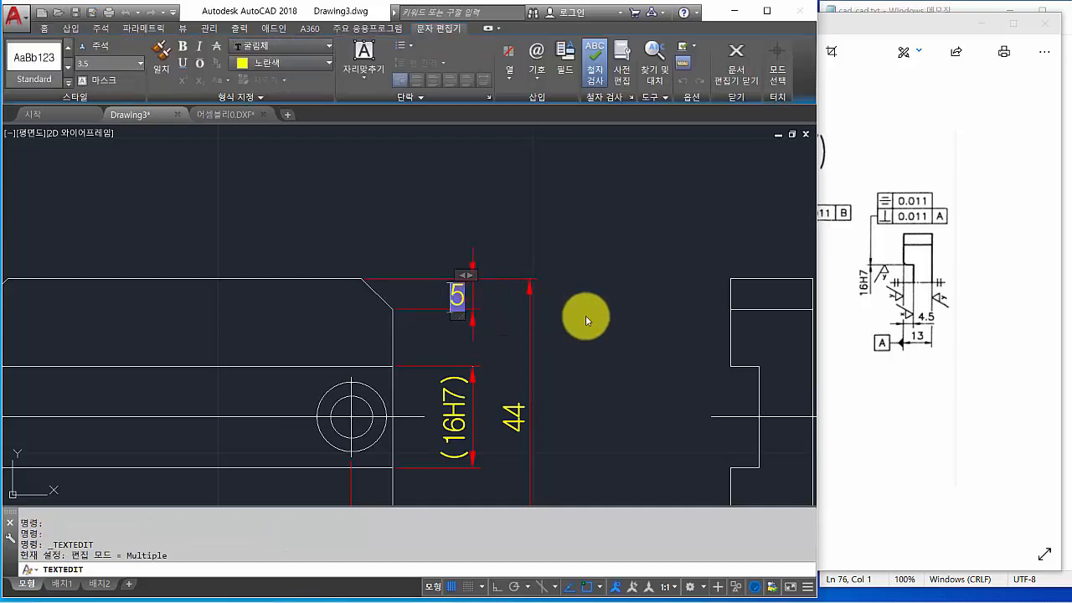
{"action": "type", "text": "x"}
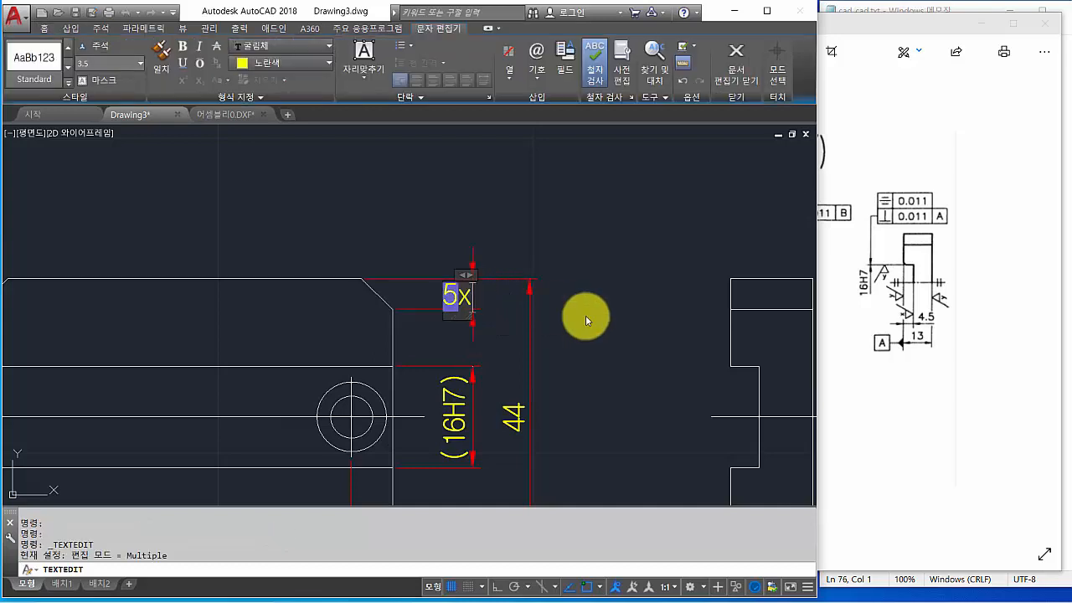
{"action": "type", "text": "45"}
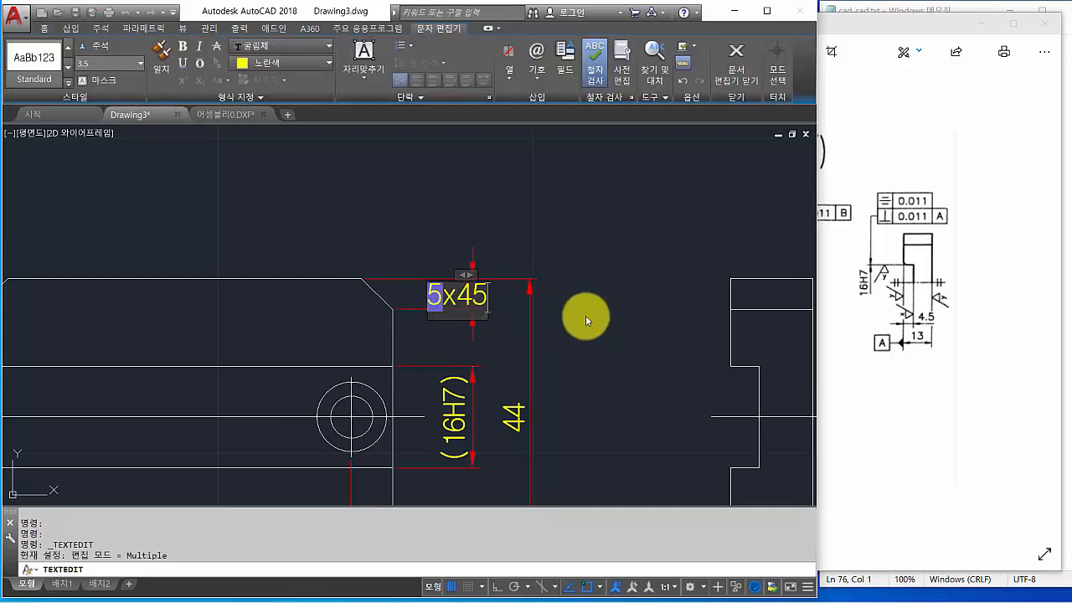
{"action": "key", "text": "alt+Tab"}
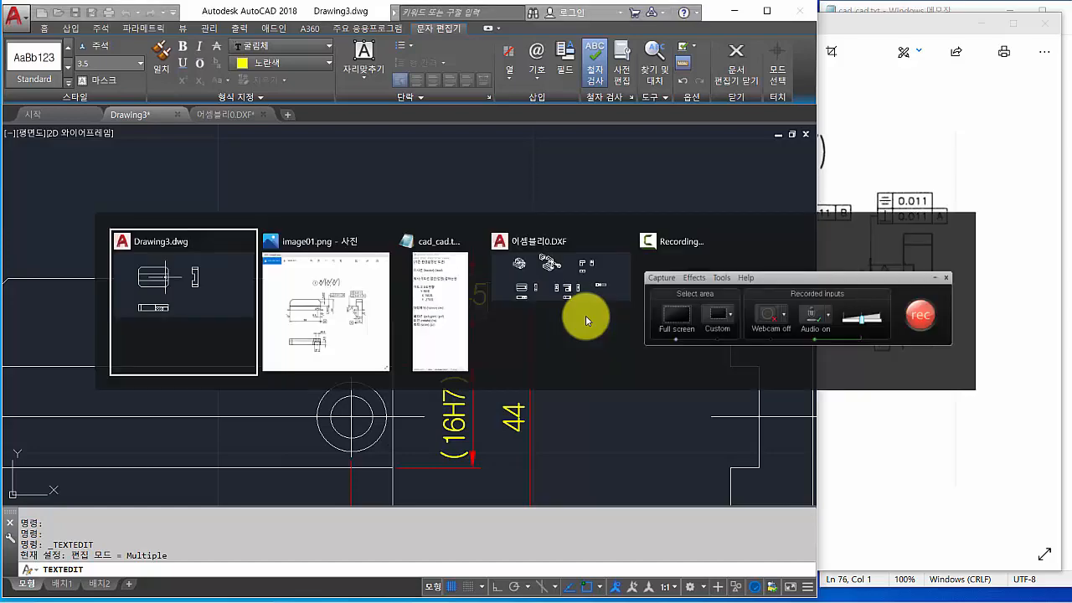
{"action": "key", "text": "alt+Tab"}
{"action": "scroll", "coordinate": [887, 351], "scroll_direction": "up", "scroll_amount": 5}
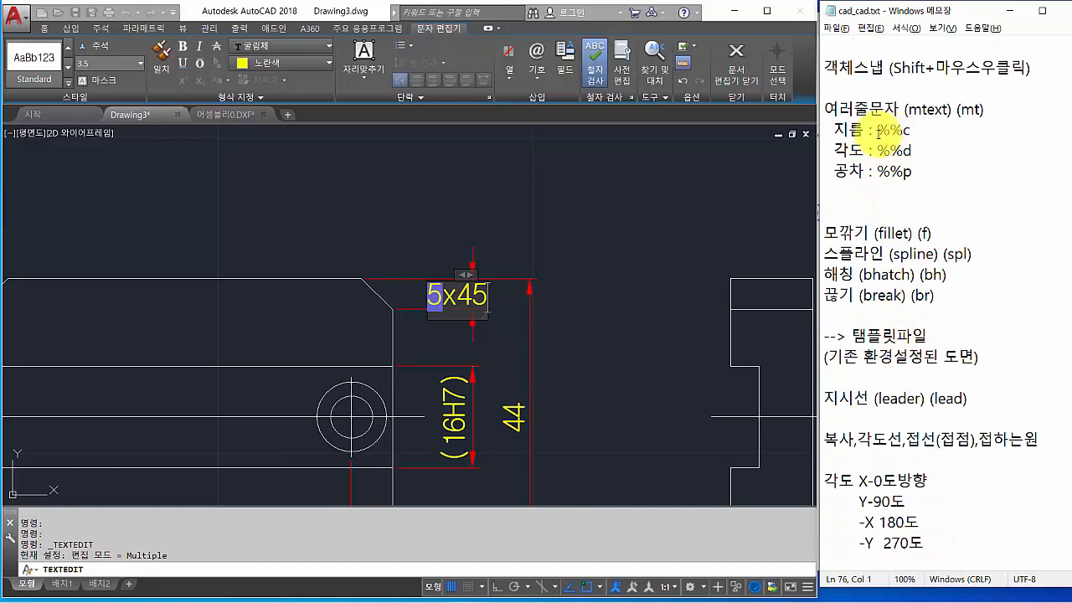
{"action": "left_click_drag", "start_coordinate": [874, 131], "coordinate": [911, 150]}
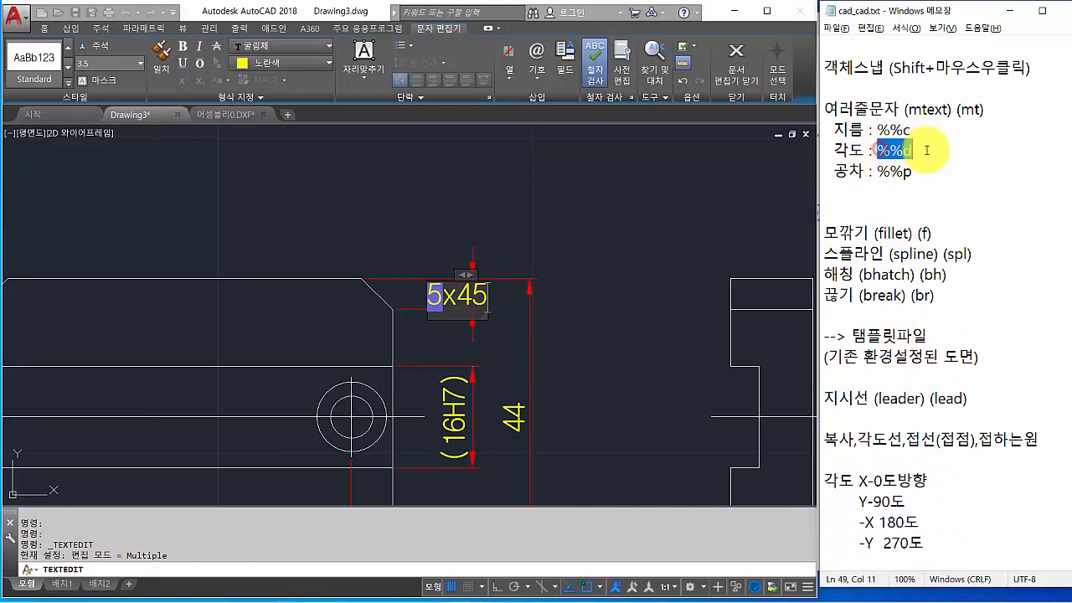
{"action": "left_click", "coordinate": [474, 297]}
{"action": "type", "text": "%"}
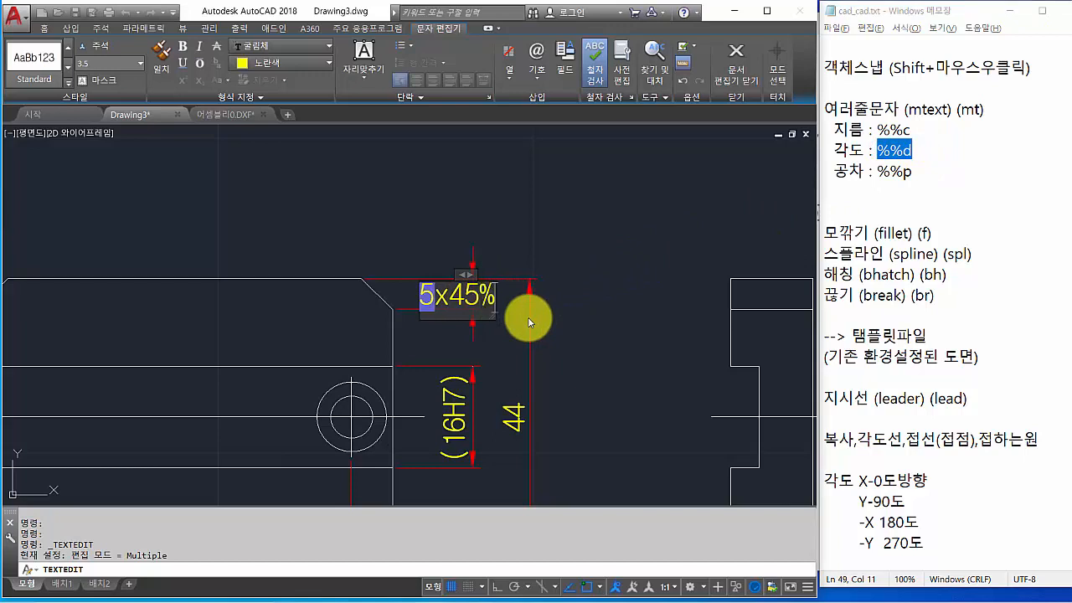
{"action": "type", "text": "%d"}
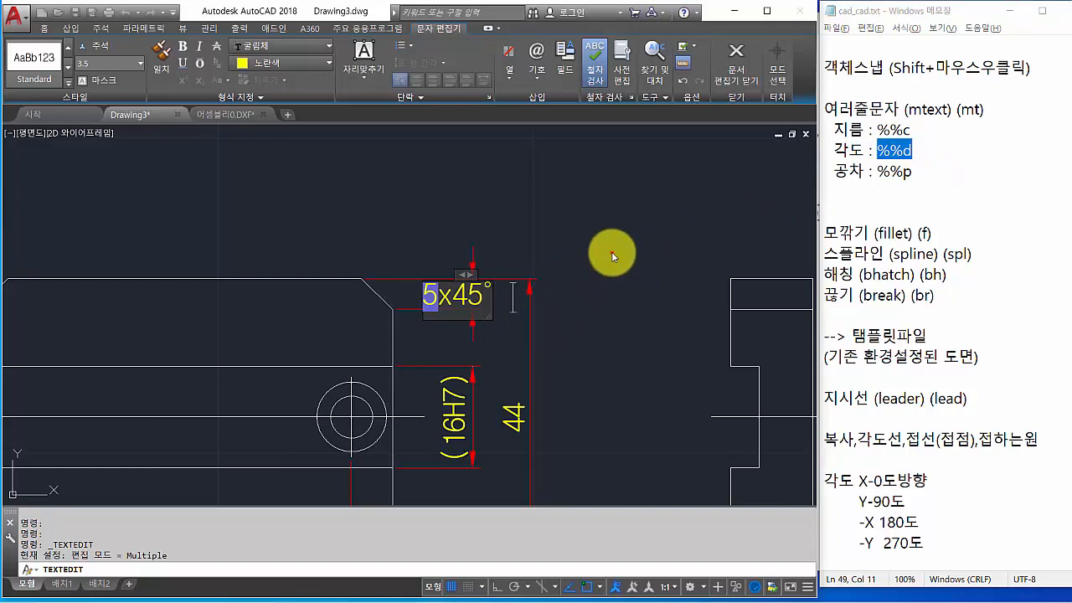
{"action": "left_click", "coordinate": [611, 251]}
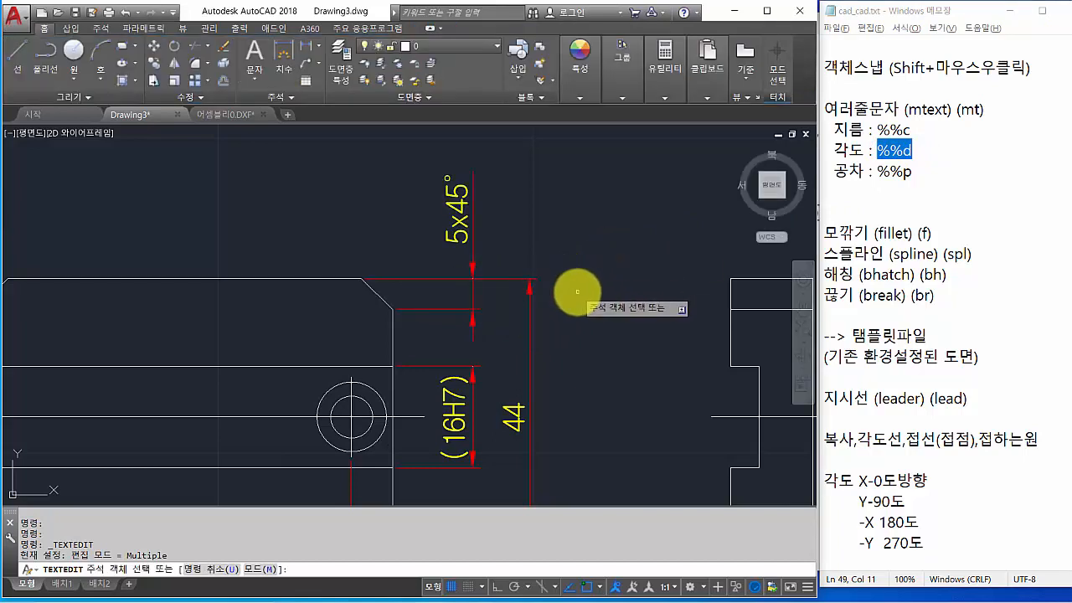
{"action": "key", "text": "Escape"}
Dimension the groove width on the outer side of the side view and change its dimension text to 16H7
{"action": "scroll", "coordinate": [590, 305], "scroll_direction": "down", "scroll_amount": 4}
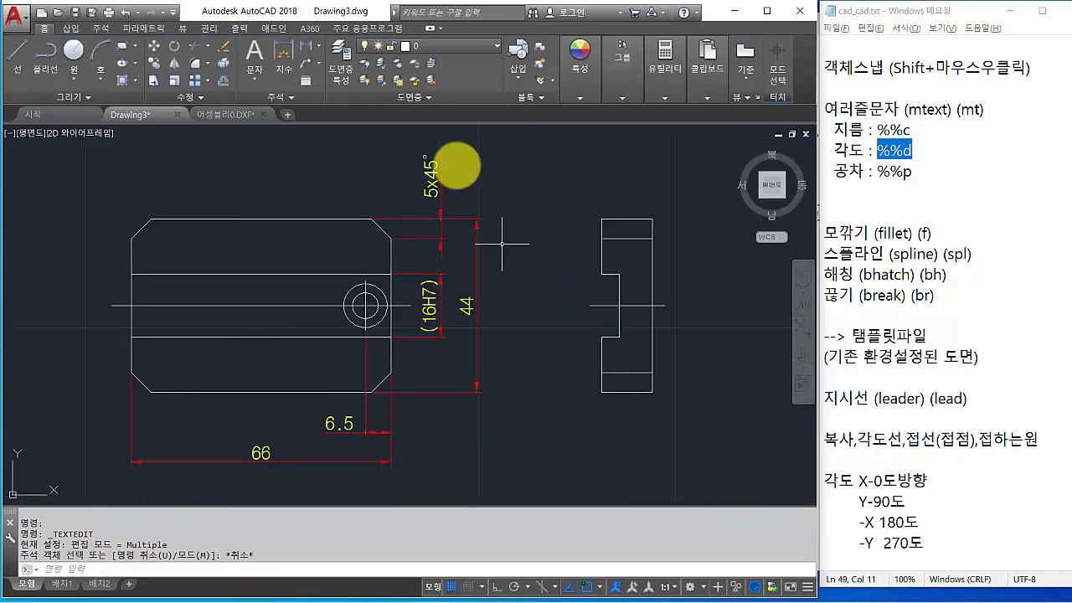
{"action": "left_click", "coordinate": [307, 45]}
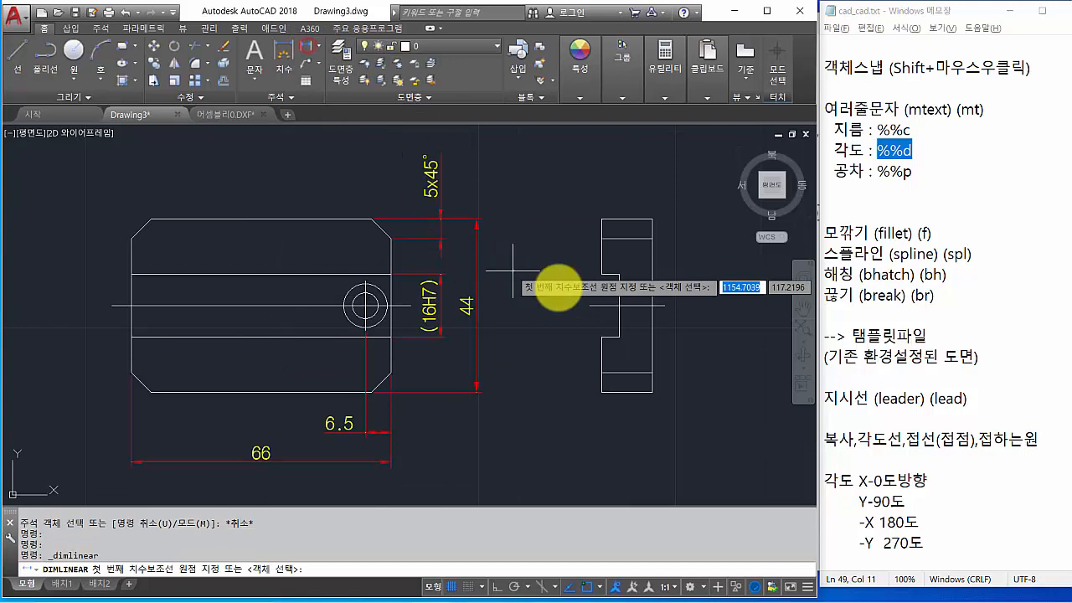
{"action": "left_click", "coordinate": [600, 274]}
{"action": "left_click", "coordinate": [600, 337]}
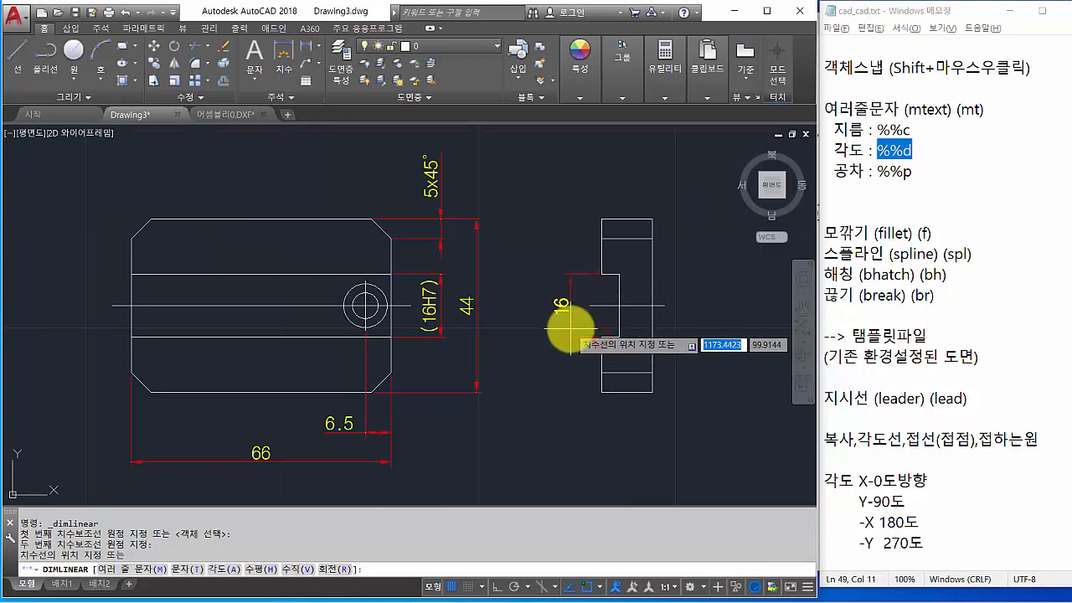
{"action": "left_click", "coordinate": [566, 330]}
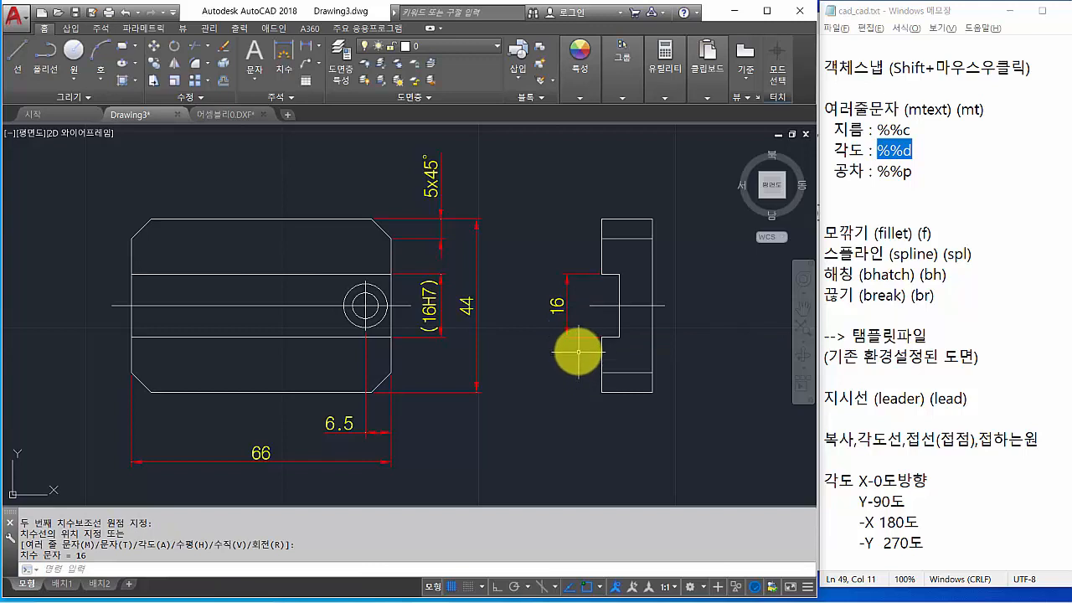
{"action": "double_click", "coordinate": [556, 307]}
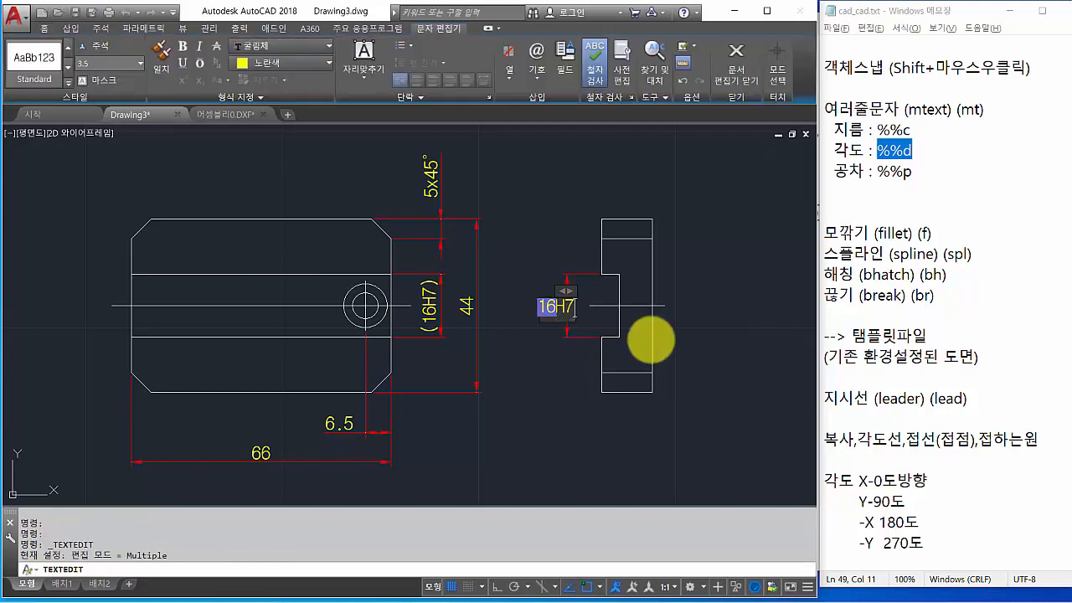
{"action": "left_click", "coordinate": [734, 417]}
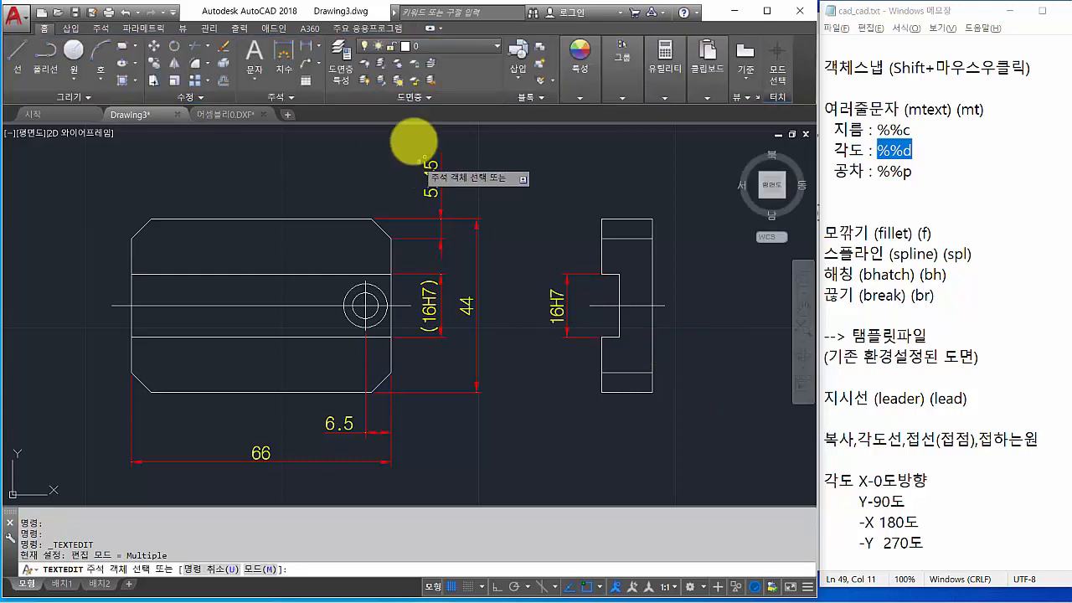
Add a linear dimension for the groove depth below the side view
{"action": "left_click", "coordinate": [288, 72]}
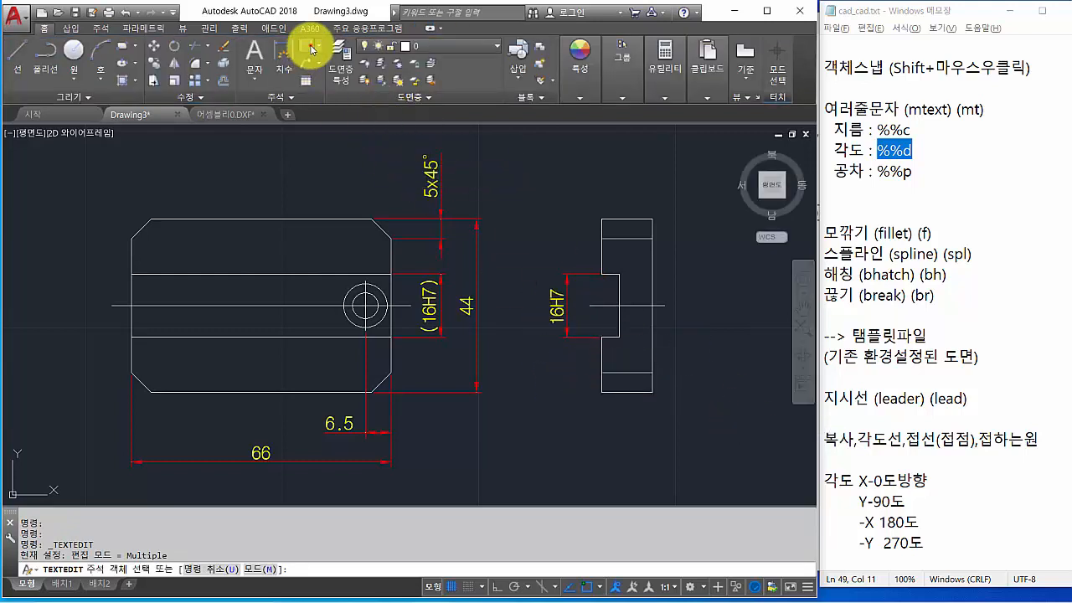
{"action": "scroll", "coordinate": [594, 402], "scroll_direction": "up", "scroll_amount": 2}
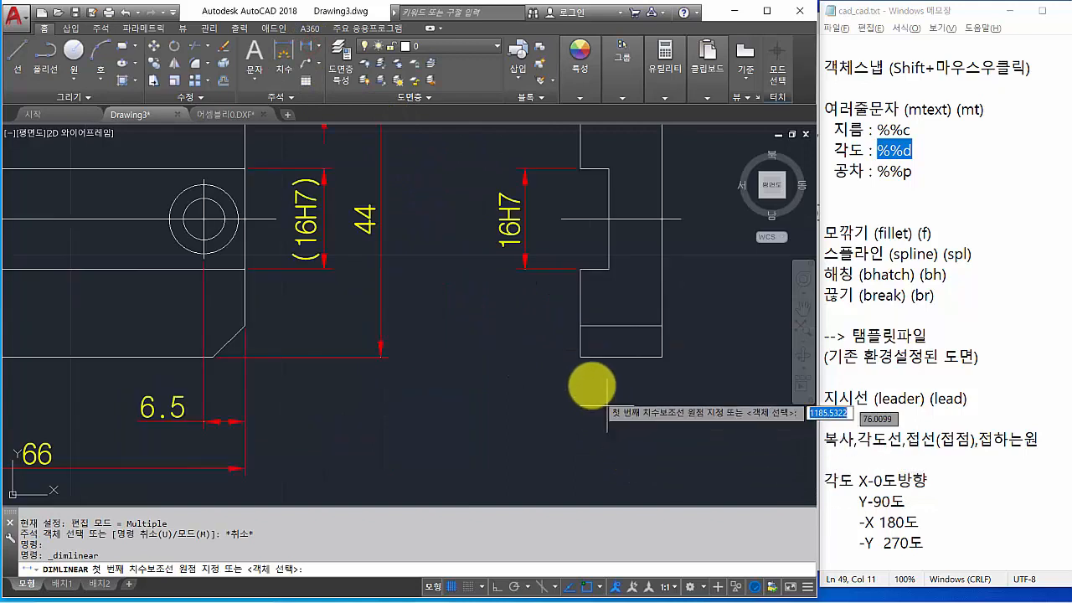
{"action": "left_click", "coordinate": [598, 277]}
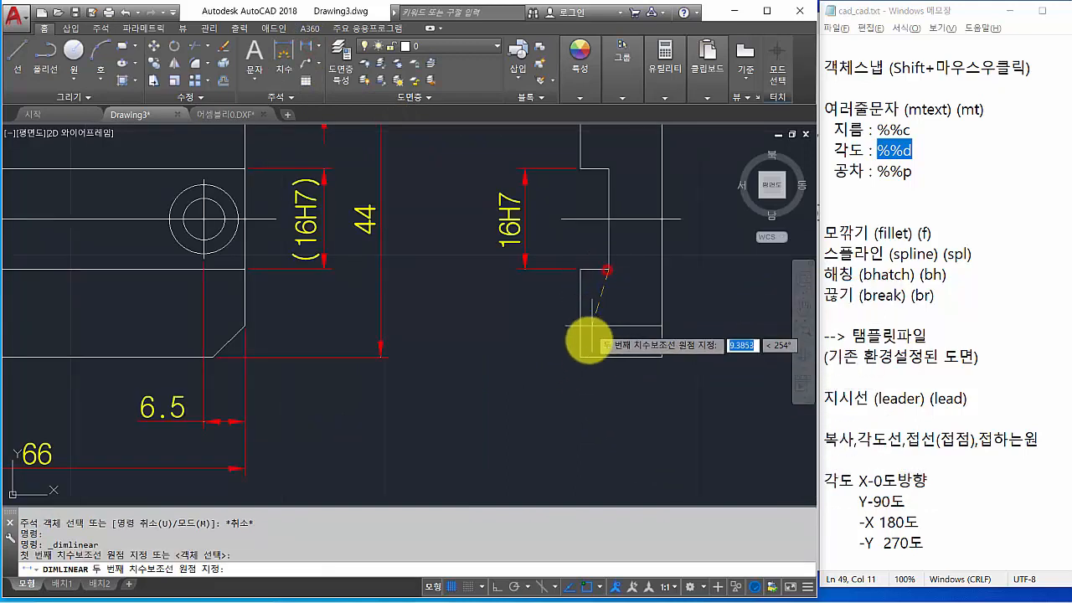
{"action": "left_click", "coordinate": [582, 359]}
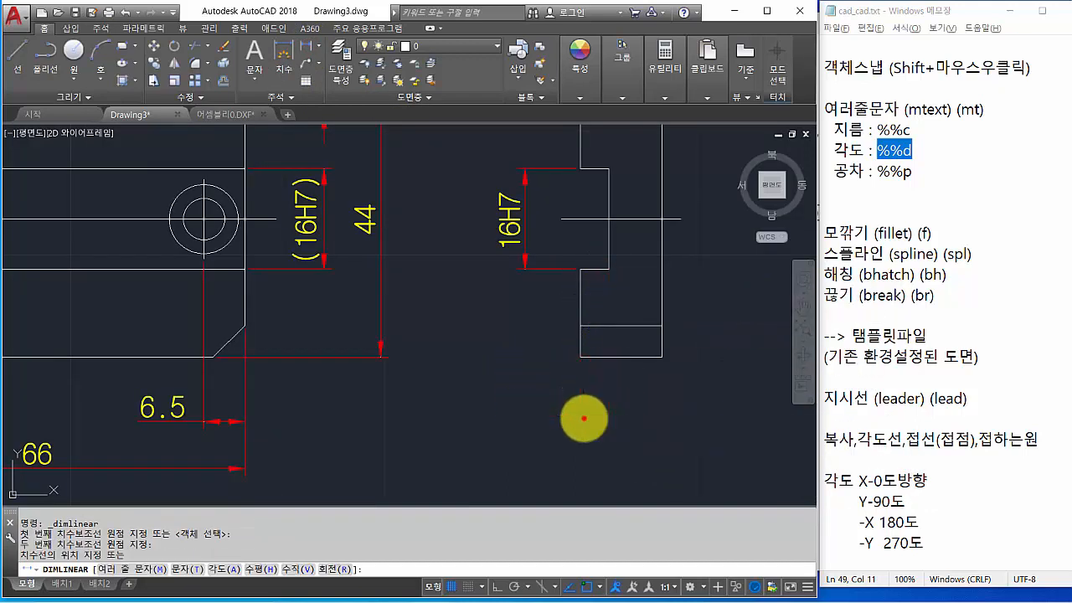
{"action": "left_click", "coordinate": [582, 418]}
Dimension the side view's overall width below the groove depth, lining it up with the plan view's overall width dimension
{"action": "key", "text": "Return"}
{"action": "left_click", "coordinate": [661, 357]}
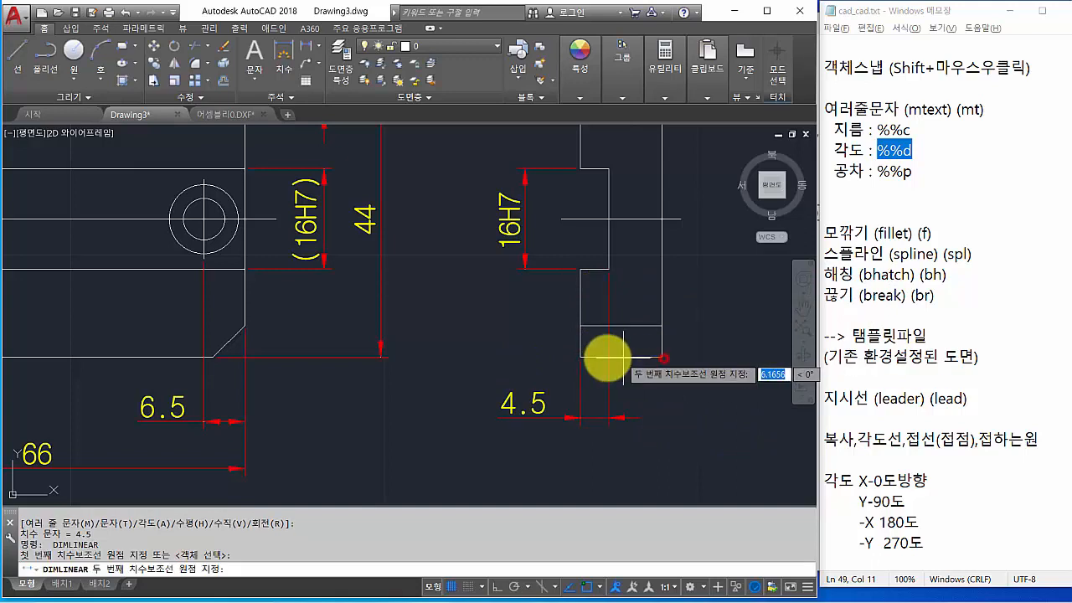
{"action": "left_click", "coordinate": [580, 356]}
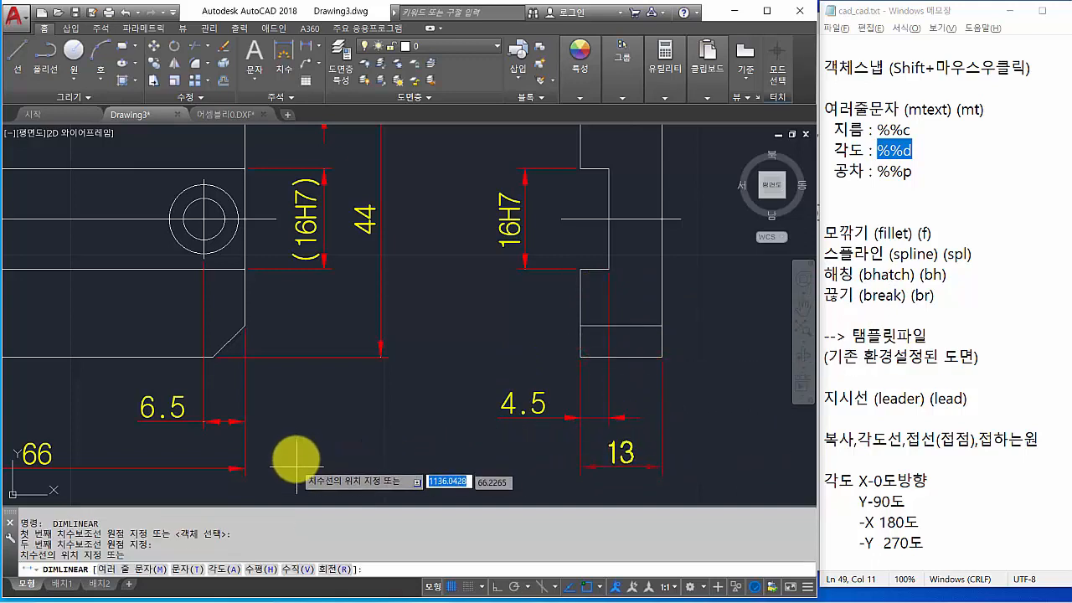
{"action": "left_click", "coordinate": [243, 466]}
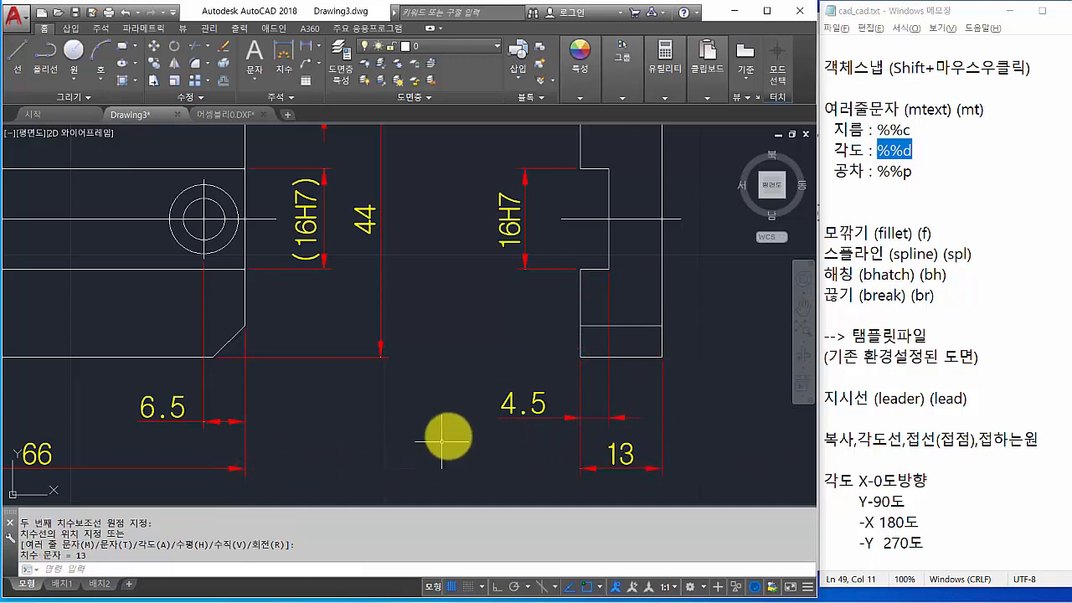
Dimension the counterbore's width in the front view, placing the dimension line below the view
{"action": "scroll", "coordinate": [450, 431], "scroll_direction": "down", "scroll_amount": 4}
{"action": "mouse_move", "coordinate": [459, 418]}
{"action": "middle_mouse_down"}
{"action": "mouse_move", "coordinate": [517, 344]}
{"action": "mouse_move", "coordinate": [560, 249]}
{"action": "middle_mouse_up"}
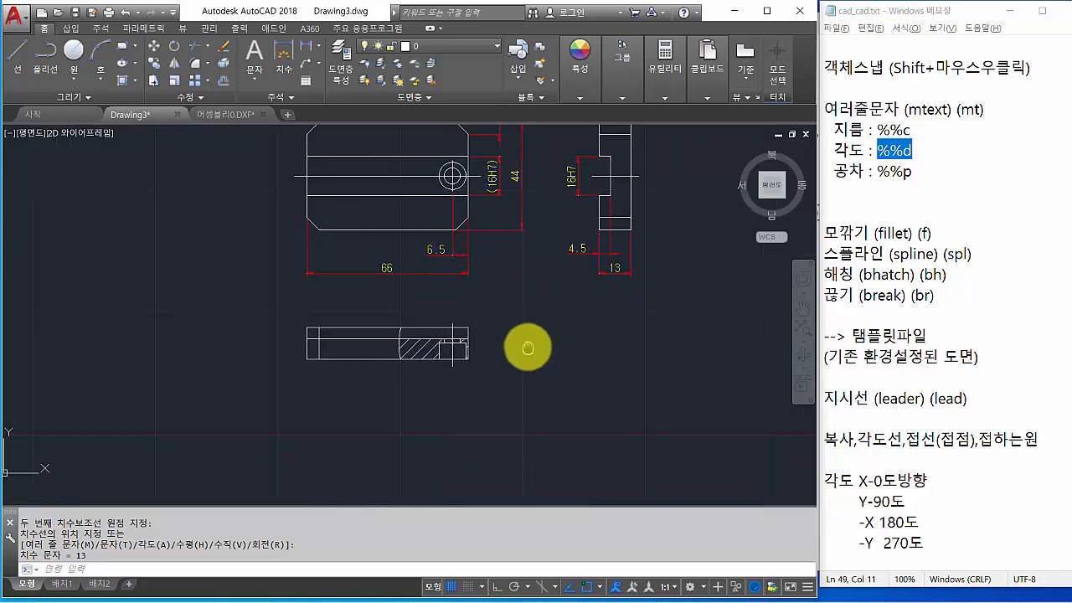
{"action": "scroll", "coordinate": [437, 368], "scroll_direction": "up", "scroll_amount": 4}
{"action": "mouse_move", "coordinate": [457, 361]}
{"action": "middle_mouse_down"}
{"action": "mouse_move", "coordinate": [414, 382]}
{"action": "mouse_move", "coordinate": [392, 419]}
{"action": "middle_mouse_up"}
{"action": "scroll", "coordinate": [415, 382], "scroll_direction": "up", "scroll_amount": 2}
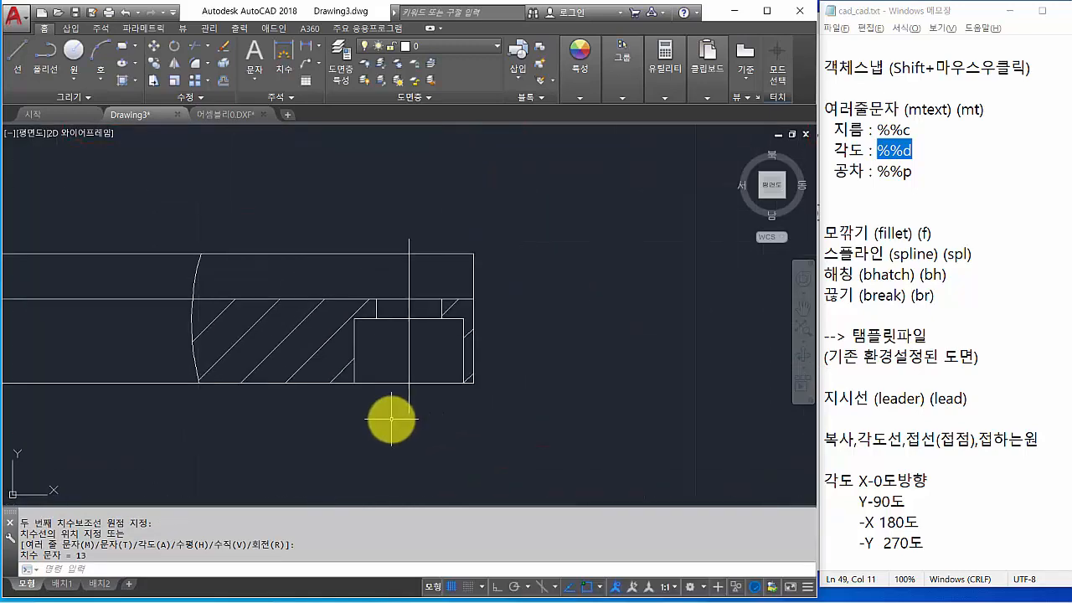
{"action": "scroll", "coordinate": [393, 419], "scroll_direction": "down", "scroll_amount": 2}
{"action": "left_click", "coordinate": [306, 47]}
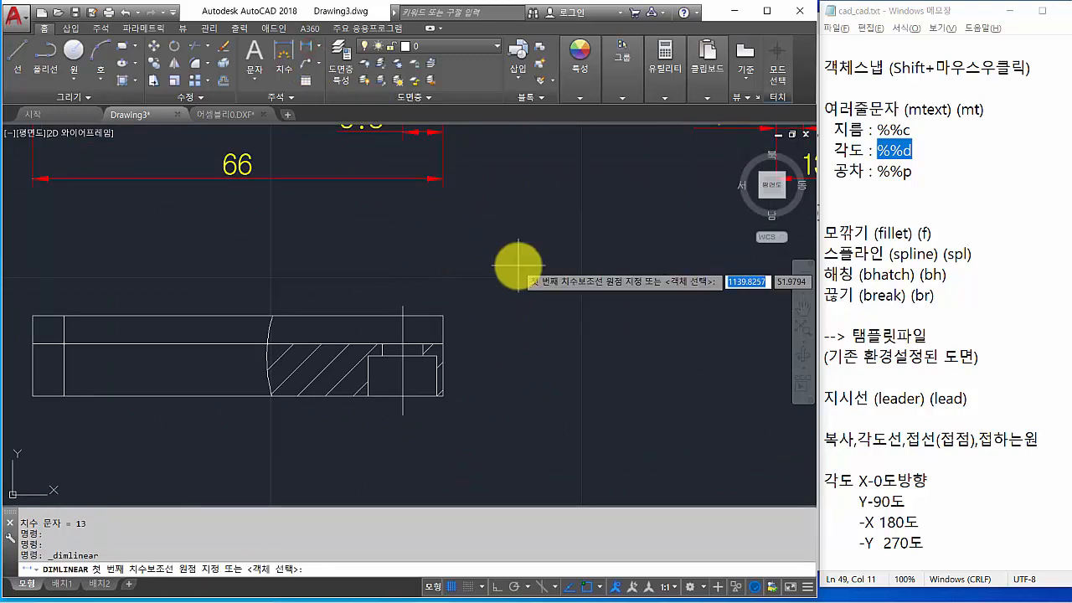
{"action": "left_click", "coordinate": [369, 396]}
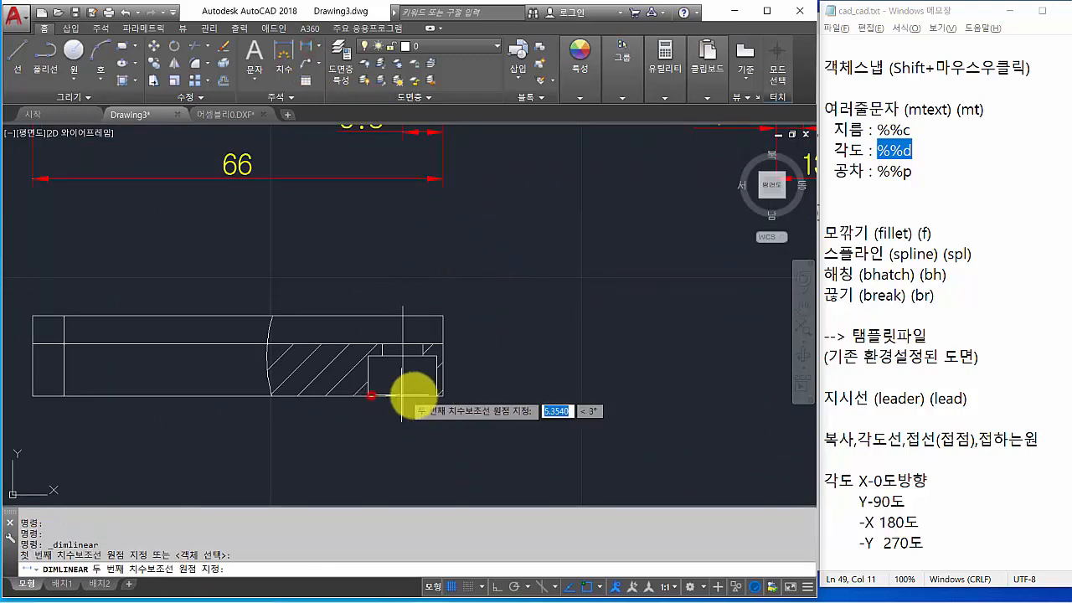
{"action": "left_click", "coordinate": [436, 396]}
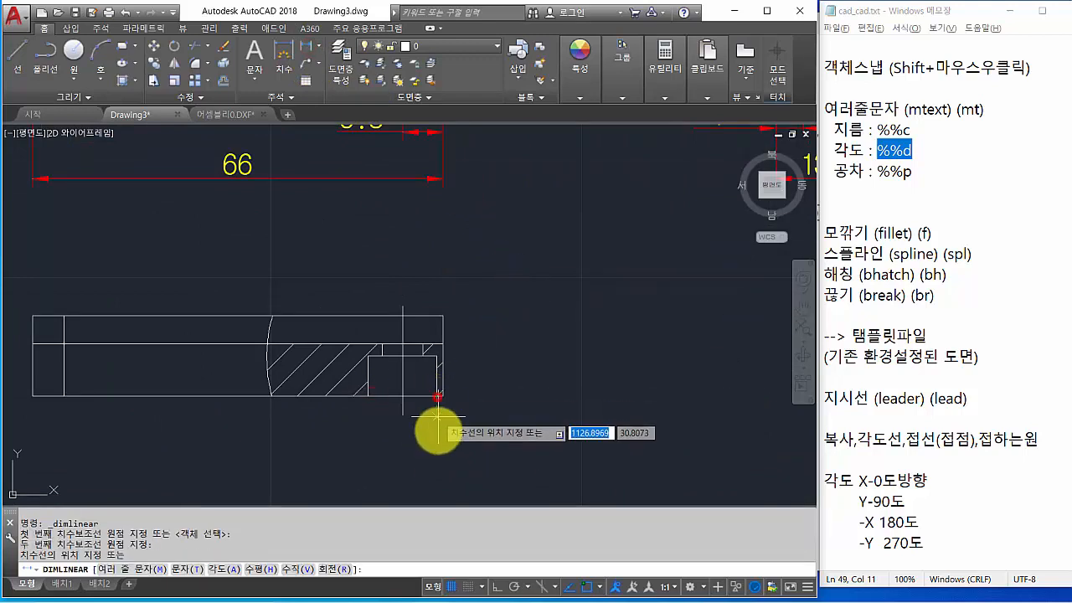
{"action": "left_click", "coordinate": [433, 482]}
Dimension the width of the smaller through hole in the front view, placing the dimension line above the view
{"action": "key", "text": "Return"}
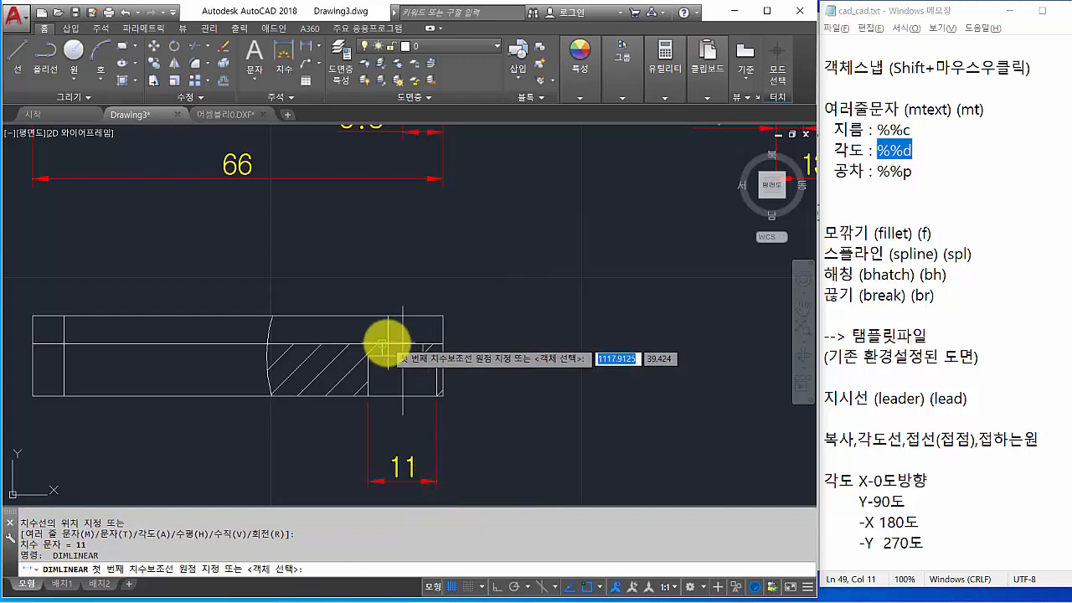
{"action": "left_click", "coordinate": [382, 343]}
{"action": "left_click", "coordinate": [423, 344]}
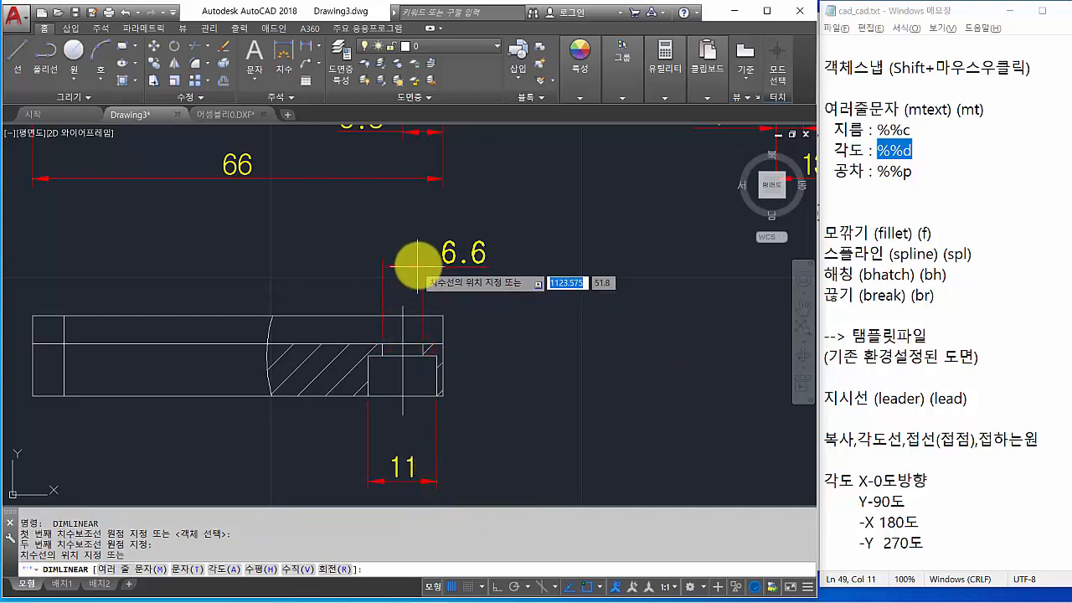
{"action": "left_click", "coordinate": [419, 263]}
Dimension the counterbore's depth beside the front view with a vertical linear dimension
{"action": "key", "text": "Return"}
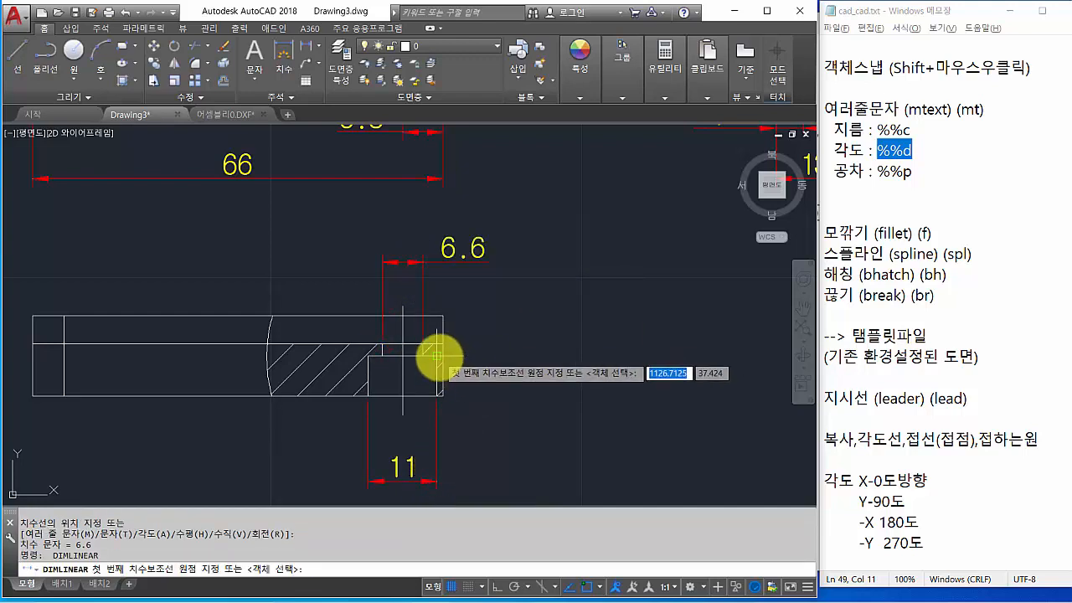
{"action": "left_click", "coordinate": [437, 356]}
{"action": "left_click", "coordinate": [437, 395]}
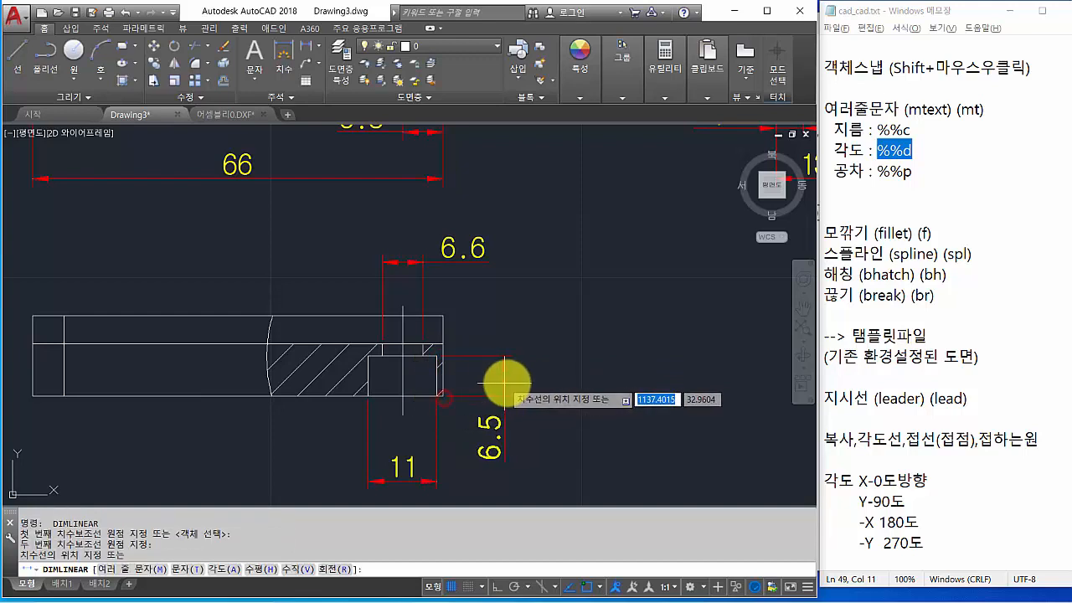
{"action": "left_click", "coordinate": [519, 383]}
{"action": "middle_click_drag", "start_coordinate": [532, 358], "coordinate": [561, 305]}
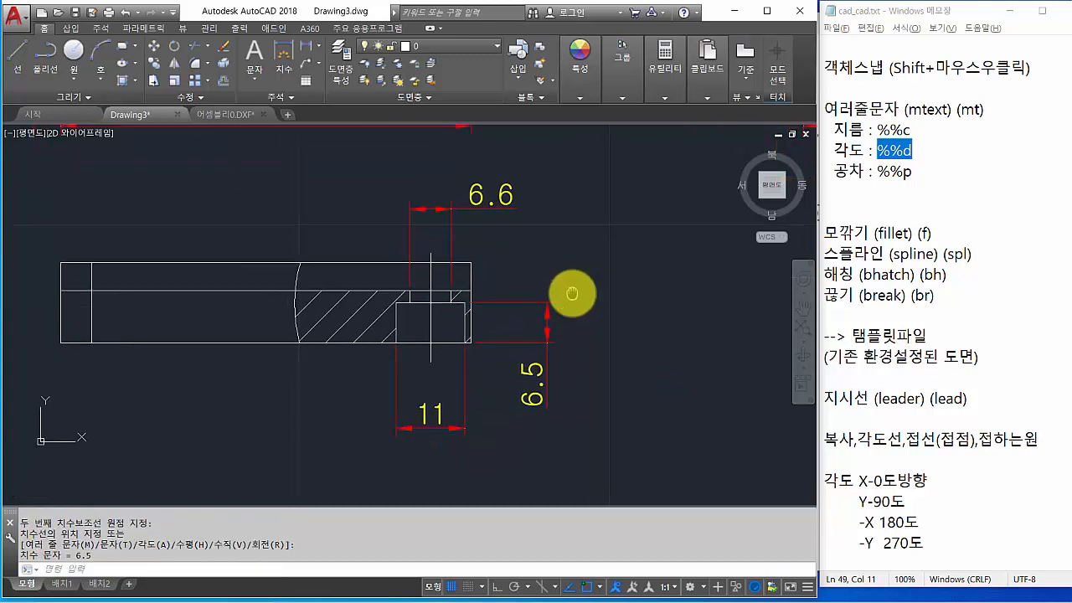
Add a diameter symbol (%%c) in front of the counterbore's width dimension in the front view
{"action": "double_click", "coordinate": [452, 428]}
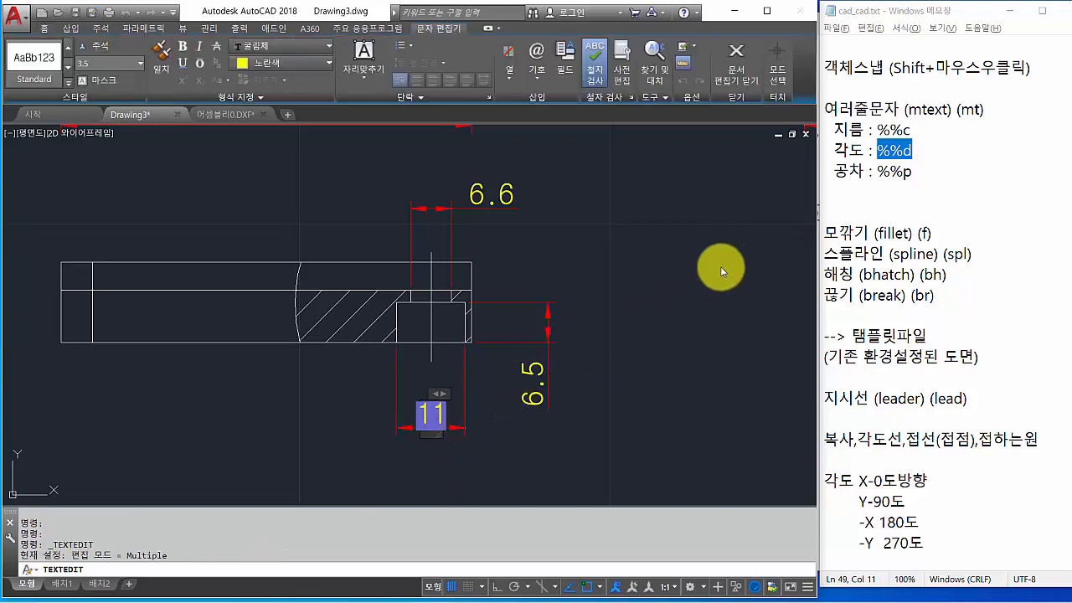
{"action": "key", "text": "Home"}
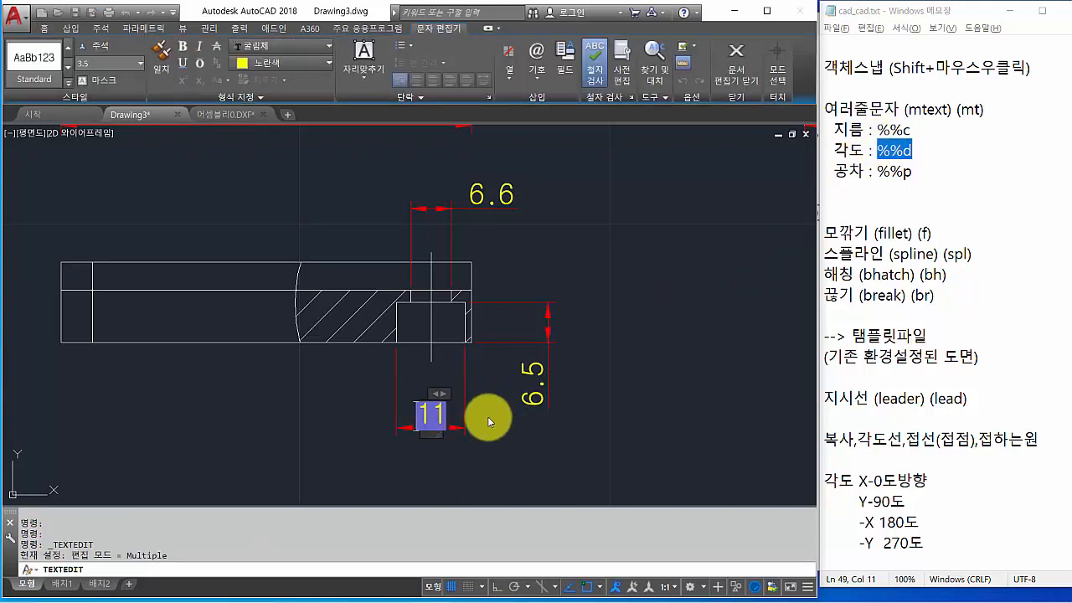
{"action": "type", "text": "%%c"}
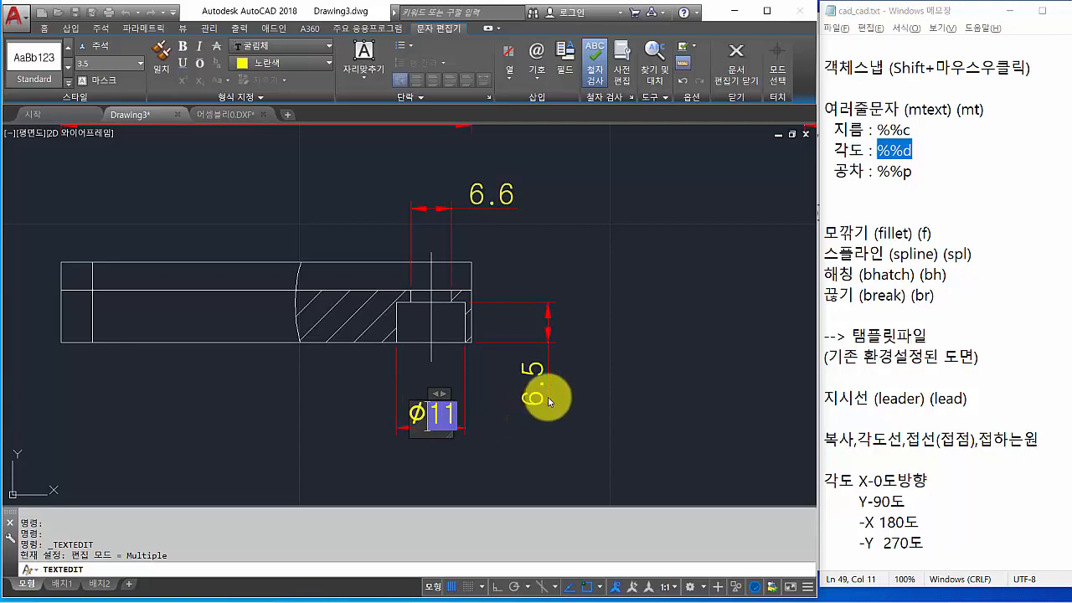
{"action": "left_click", "coordinate": [635, 394]}
Add a diameter symbol (%%c) in front of the smaller through hole's dimension above the front view
{"action": "left_click", "coordinate": [500, 197]}
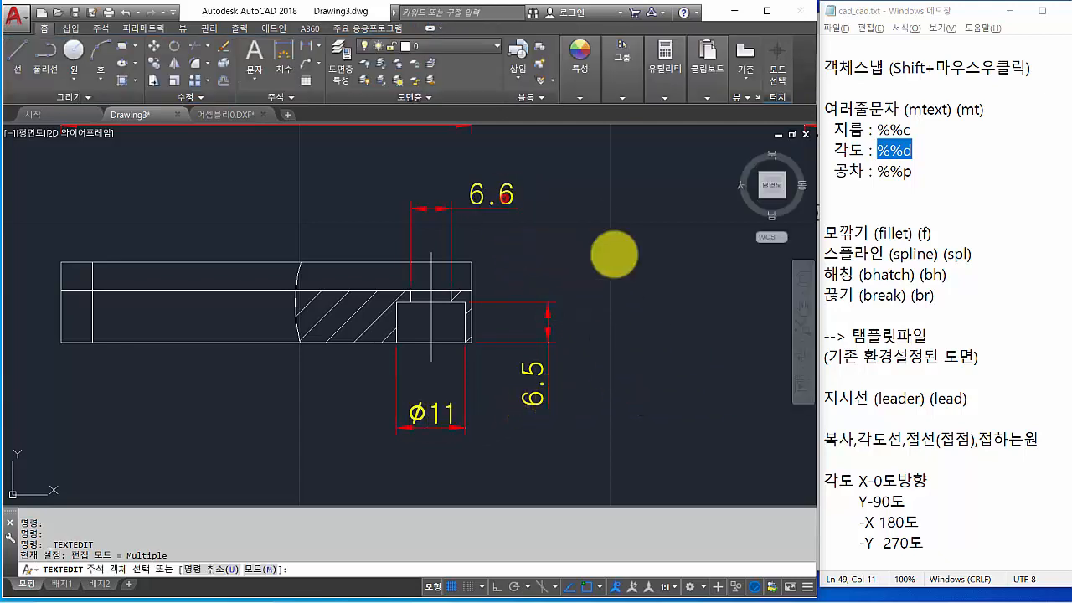
{"action": "key", "text": "Home"}
{"action": "type", "text": "%%c"}
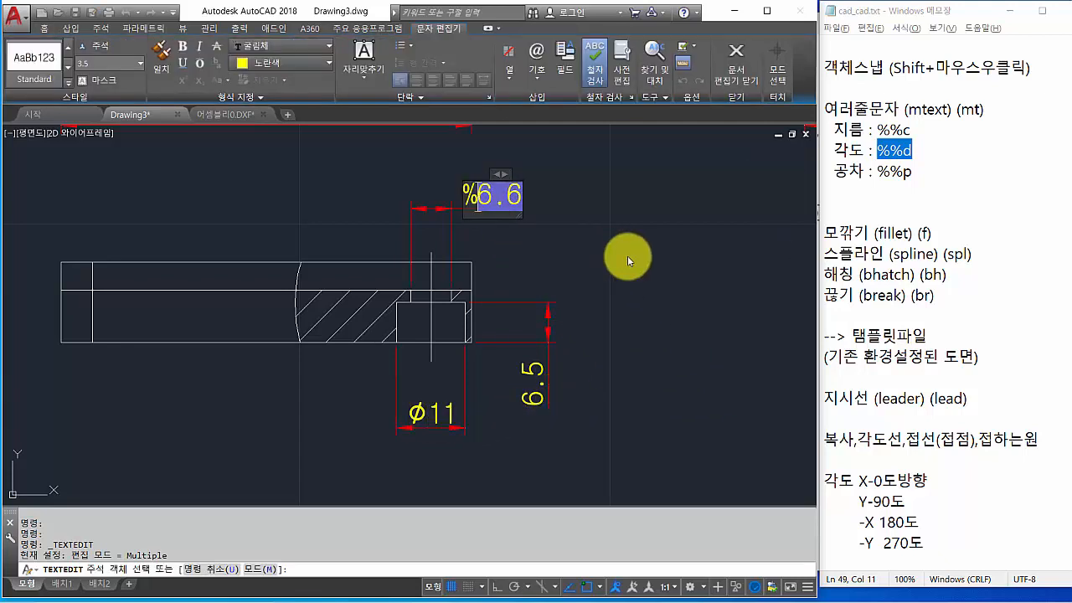
{"action": "left_click", "coordinate": [694, 294]}
{"action": "key", "text": "Escape"}
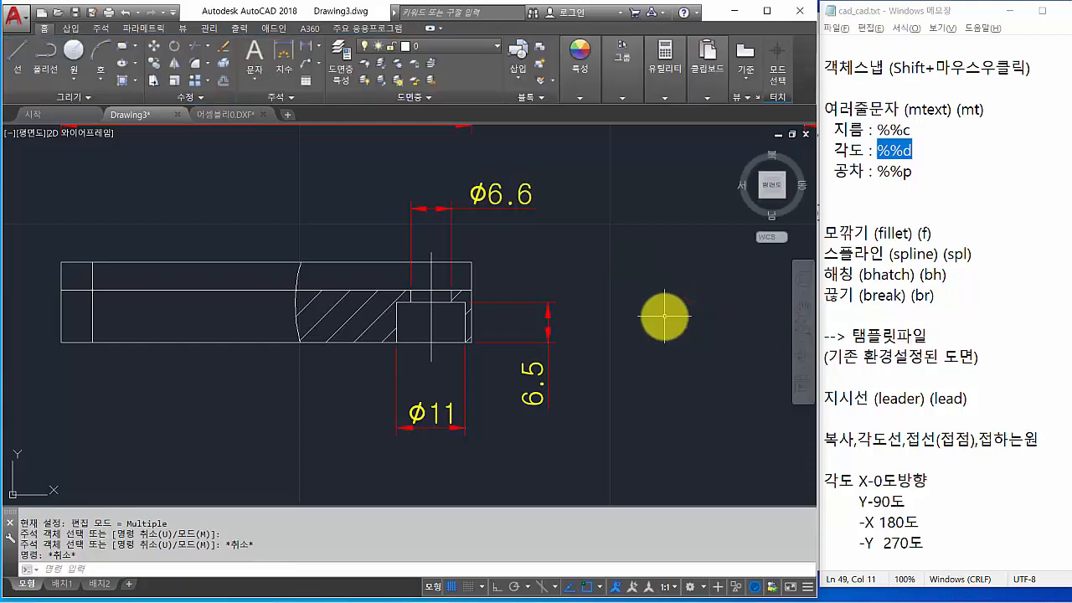
Put all three views and their dimensions on the 외형선 layer
{"action": "scroll", "coordinate": [665, 311], "scroll_direction": "down", "scroll_amount": 4}
{"action": "middle_click_drag", "start_coordinate": [665, 311], "coordinate": [498, 423]}
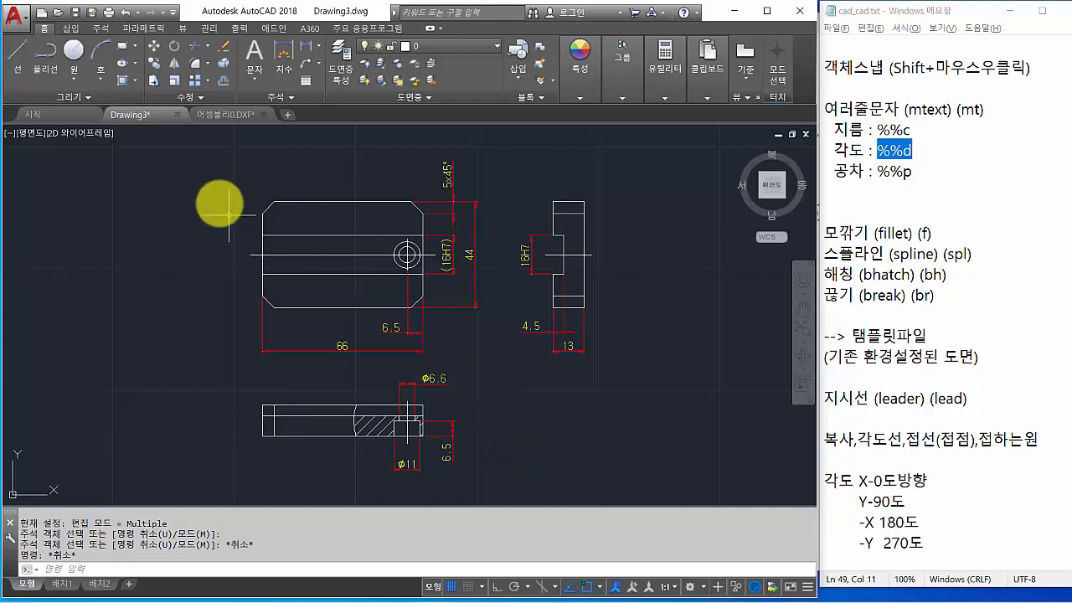
{"action": "left_click", "coordinate": [195, 146]}
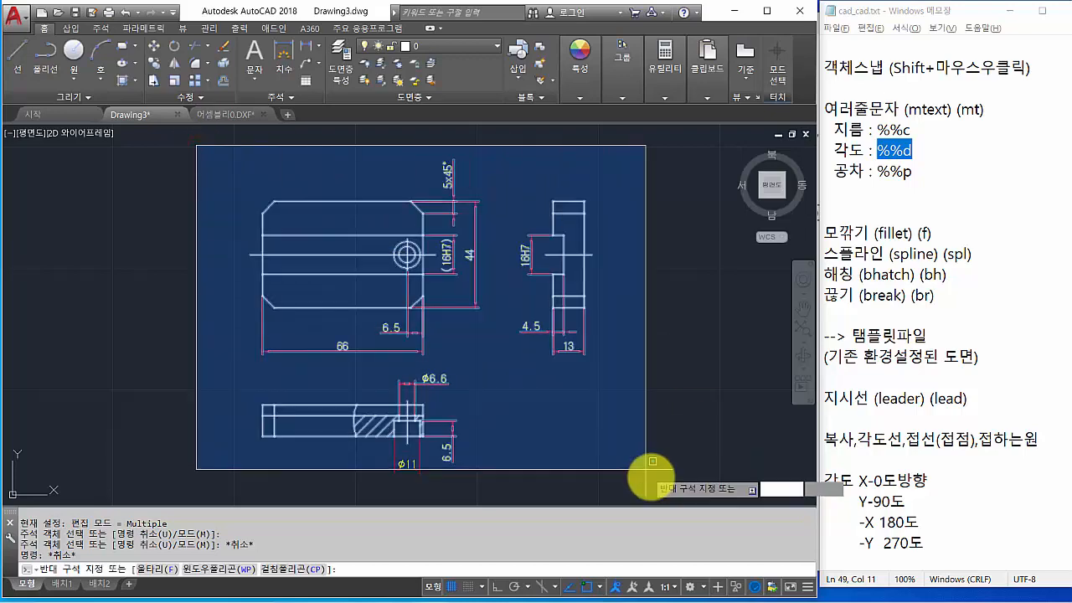
{"action": "left_click", "coordinate": [678, 501]}
{"action": "left_click", "coordinate": [459, 46]}
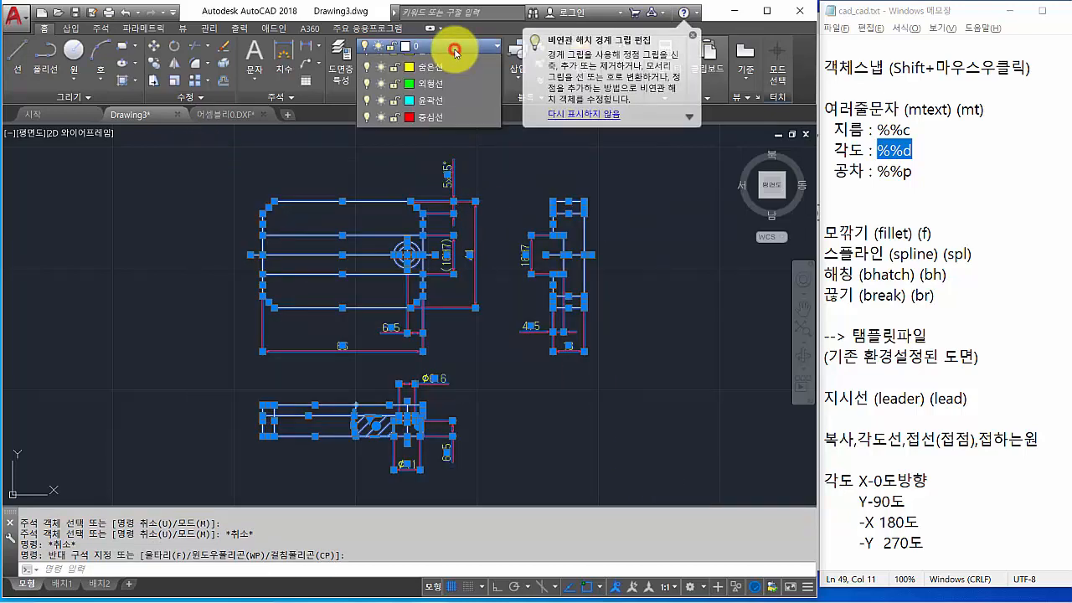
{"action": "left_click", "coordinate": [433, 145]}
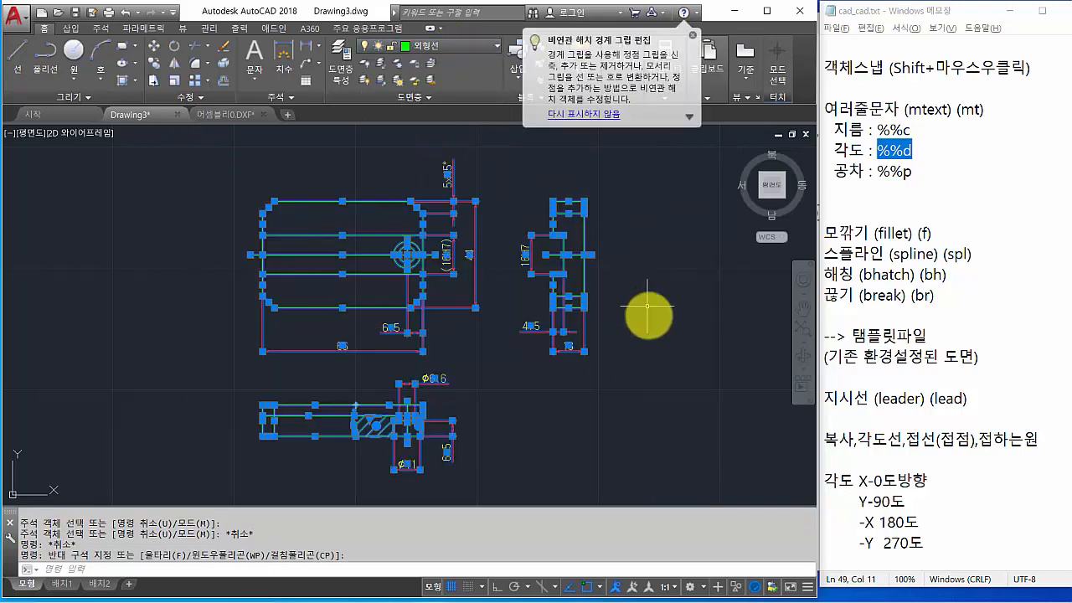
{"action": "key", "text": "Escape"}
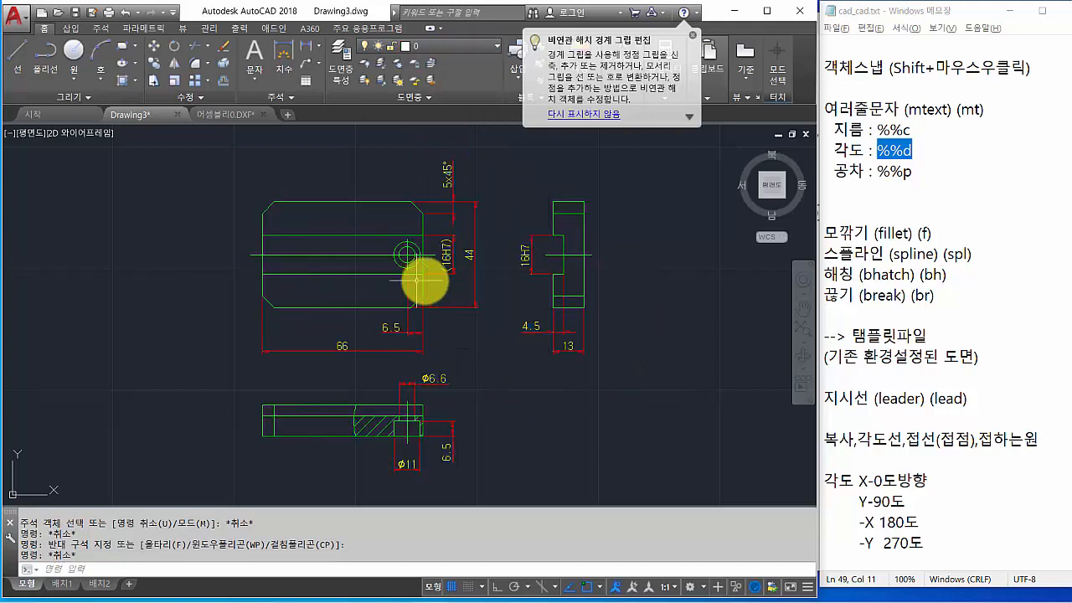
Put the centre lines of the plan, side and front views on the 중심선 layer
{"action": "scroll", "coordinate": [426, 275], "scroll_direction": "up", "scroll_amount": 4}
{"action": "left_click", "coordinate": [344, 214]}
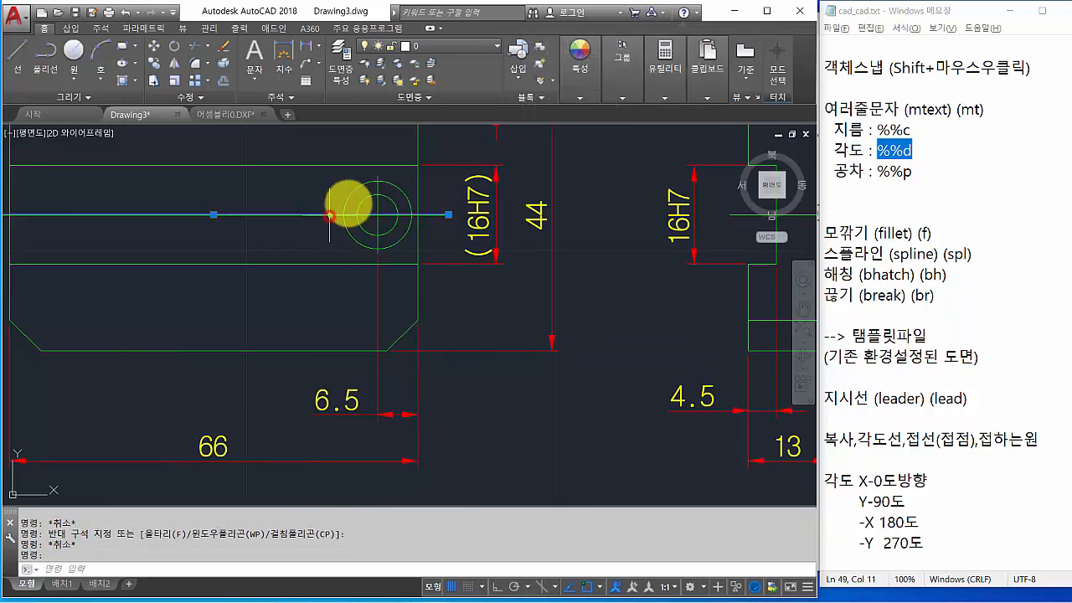
{"action": "left_click", "coordinate": [377, 210]}
{"action": "middle_click_drag", "start_coordinate": [641, 268], "coordinate": [426, 287]}
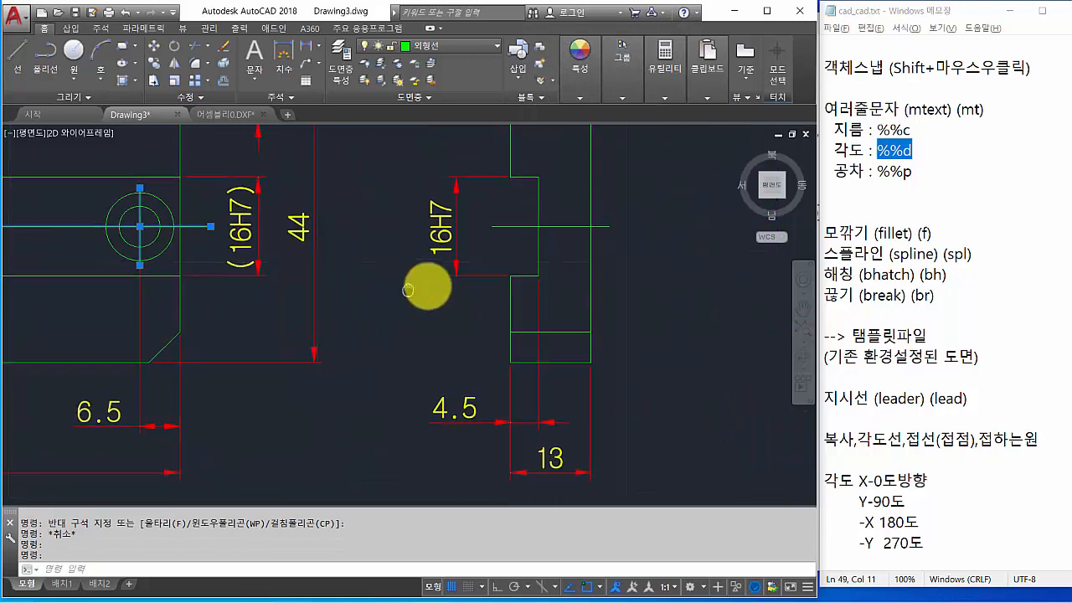
{"action": "left_click", "coordinate": [570, 224]}
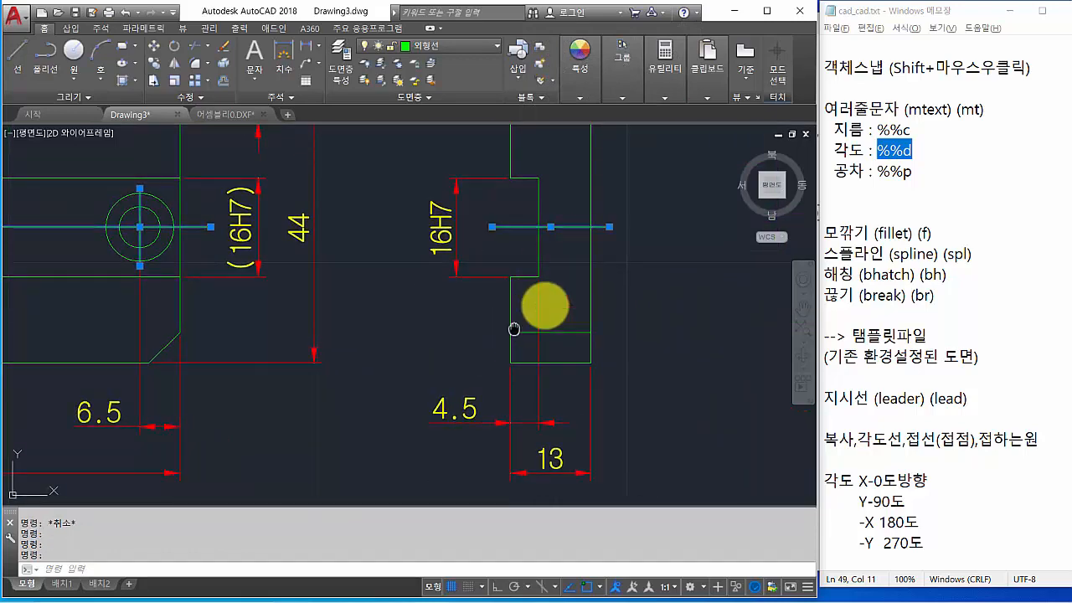
{"action": "scroll", "coordinate": [545, 316], "scroll_direction": "down", "scroll_amount": 2}
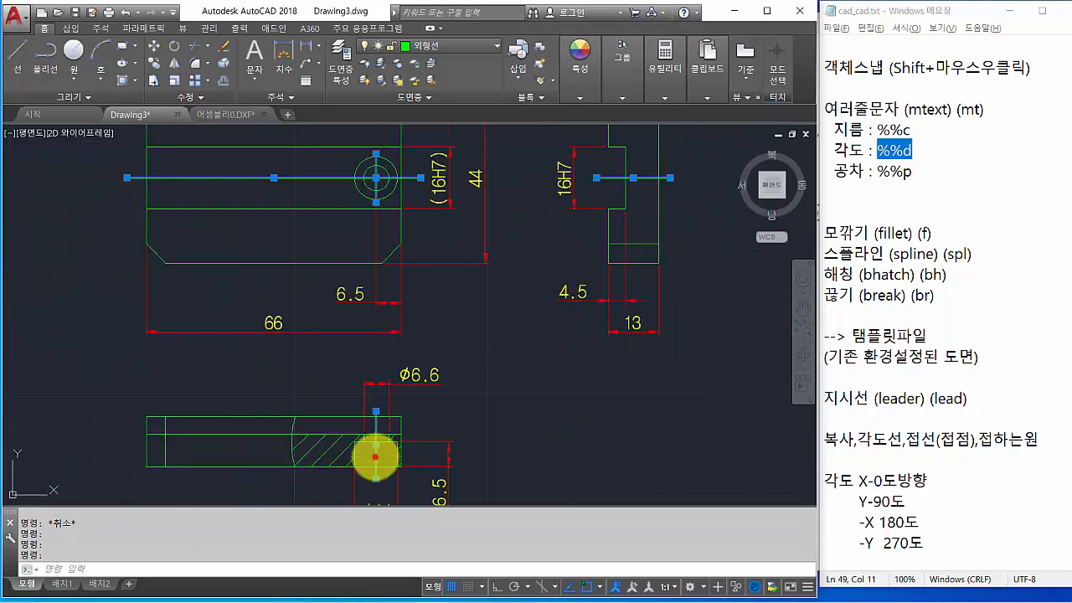
{"action": "left_click", "coordinate": [491, 49]}
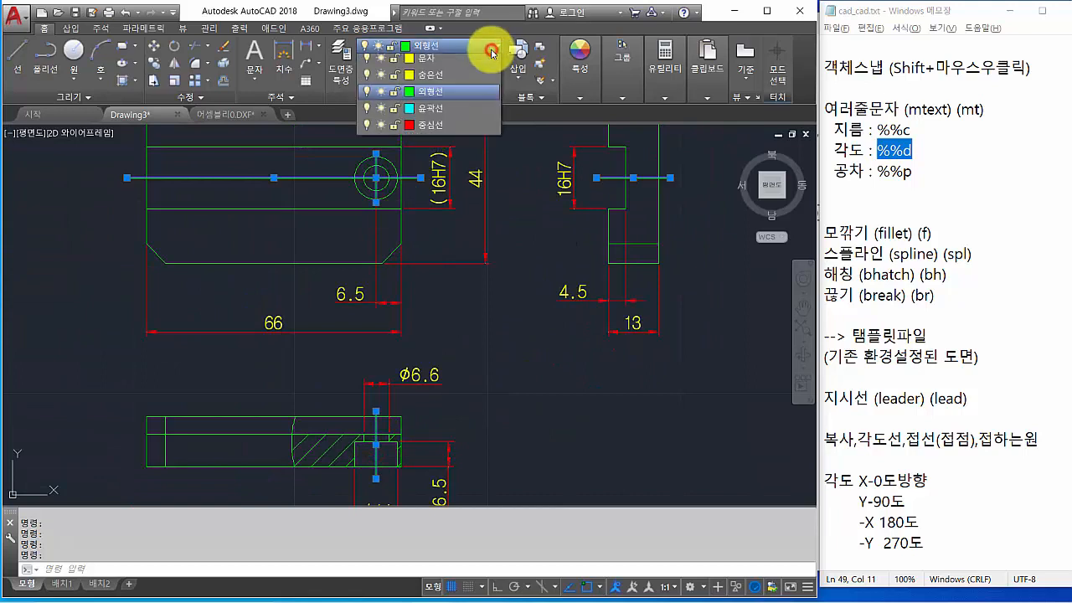
{"action": "left_click", "coordinate": [438, 183]}
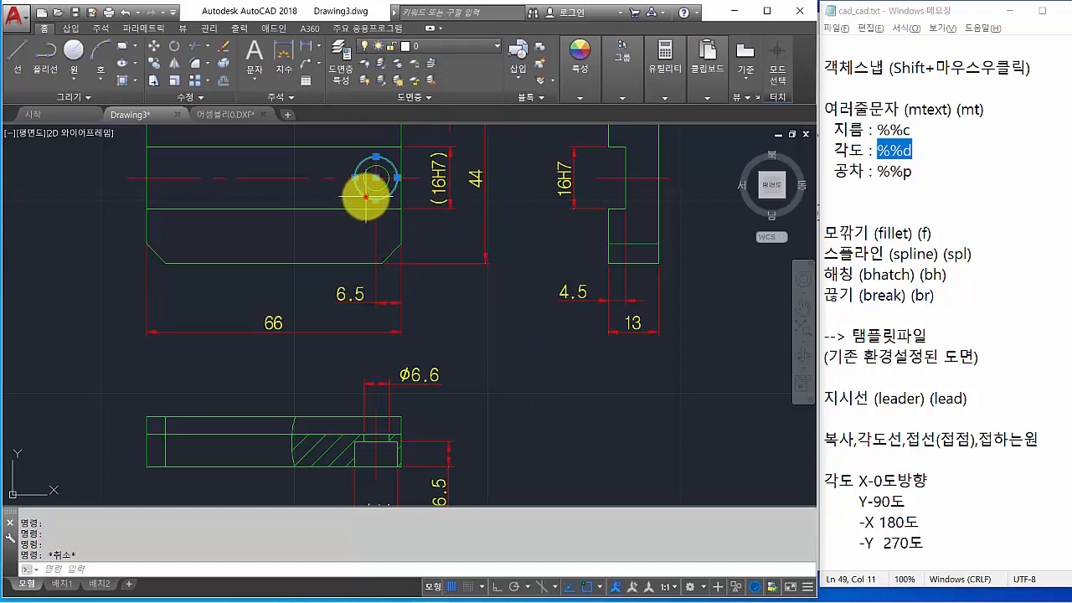
Put the plan view's counterbore circle and the front view's horizontal groove line on the 숨은선 layer
{"action": "left_click", "coordinate": [360, 189]}
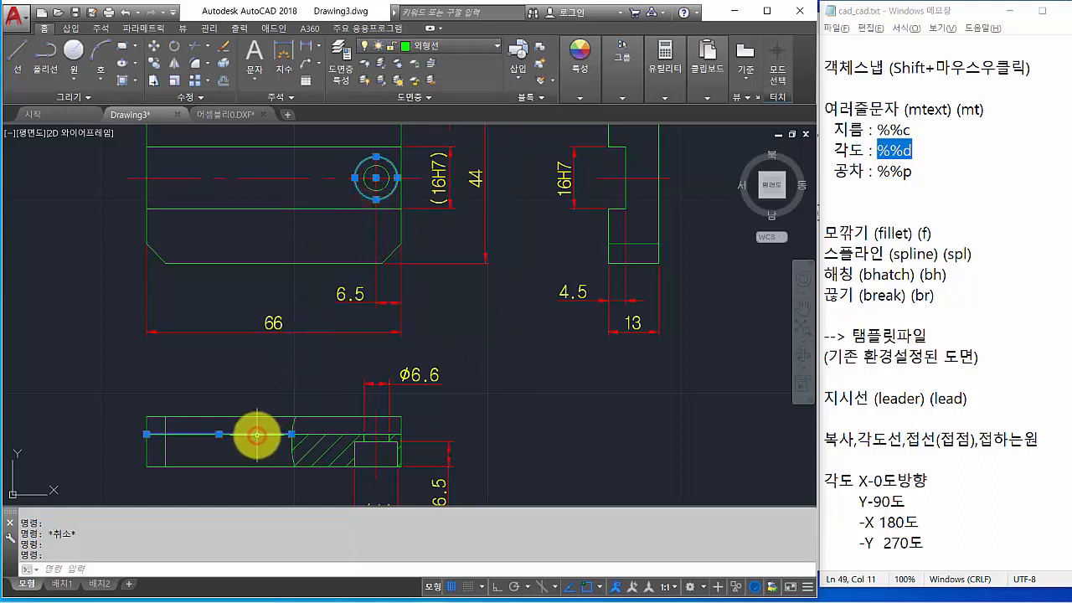
{"action": "left_click", "coordinate": [452, 47]}
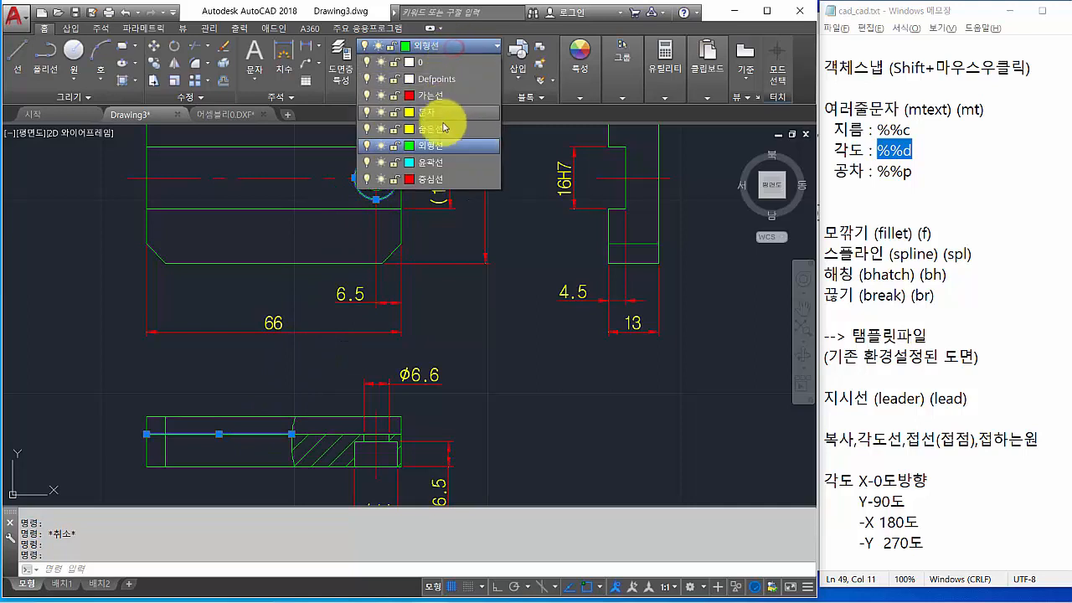
{"action": "left_click", "coordinate": [445, 128]}
{"action": "key", "text": "Escape"}
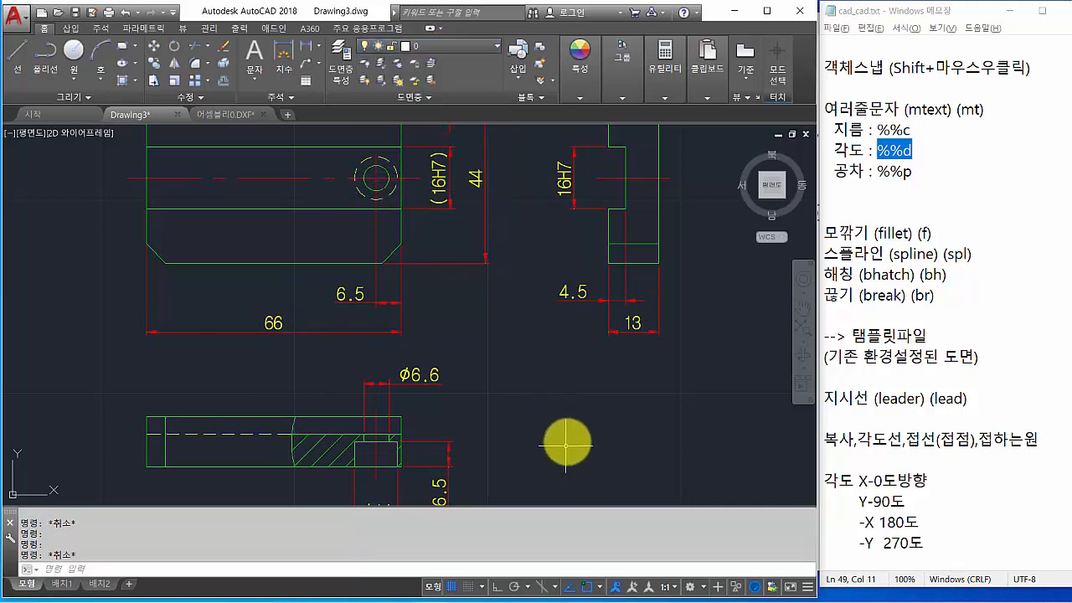
Put the front view's section hatch and curved break line on the 가는선 layer
{"action": "middle_click_drag", "start_coordinate": [560, 386], "coordinate": [585, 311]}
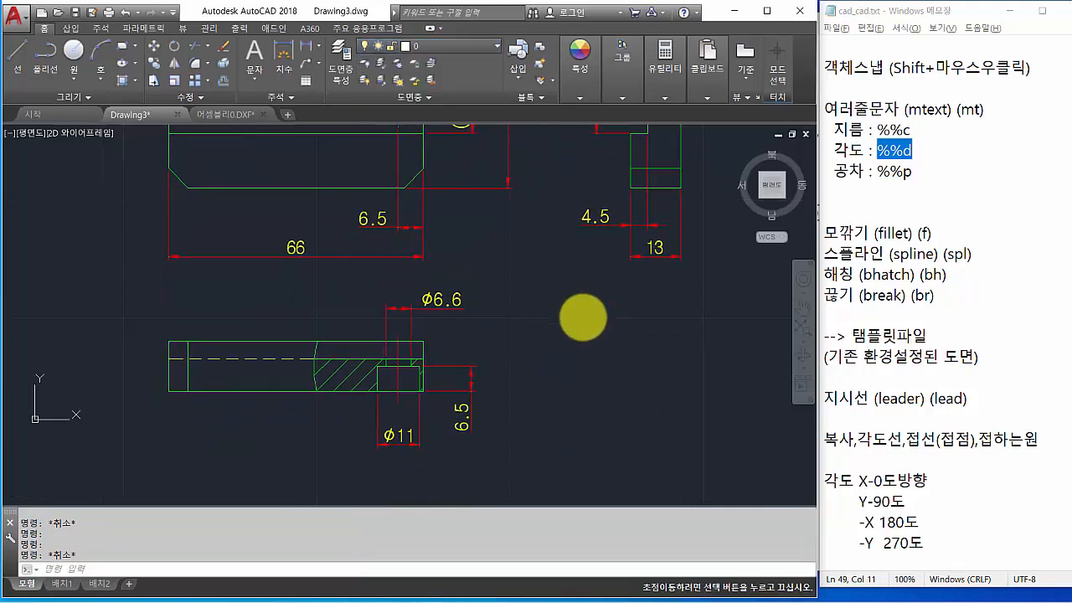
{"action": "scroll", "coordinate": [335, 415], "scroll_direction": "up", "scroll_amount": 2}
{"action": "left_click", "coordinate": [343, 365]}
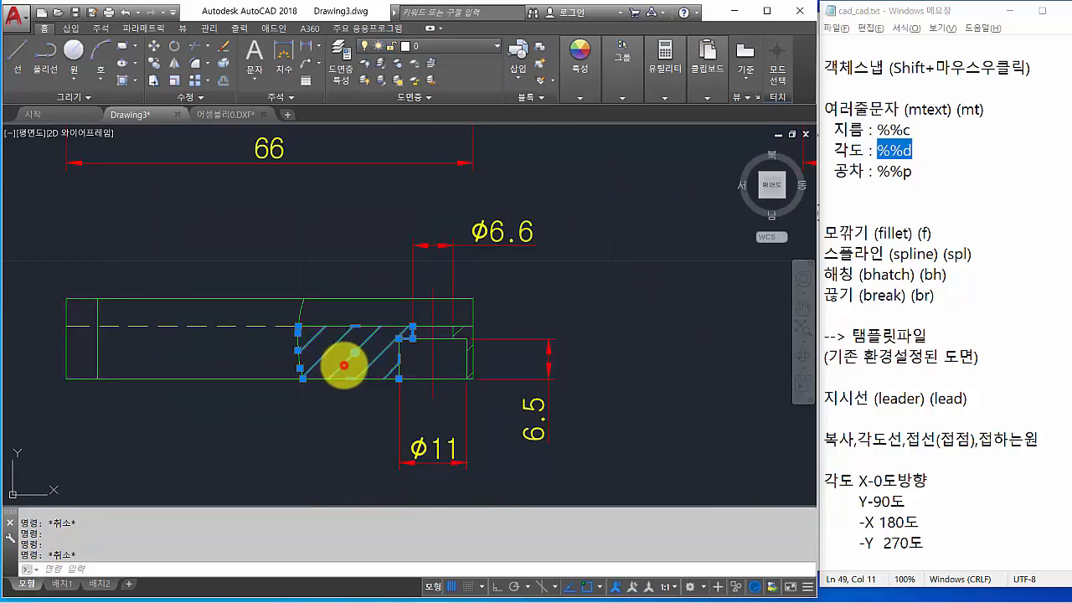
{"action": "scroll", "coordinate": [311, 335], "scroll_direction": "up", "scroll_amount": 2}
{"action": "scroll", "coordinate": [309, 332], "scroll_direction": "up", "scroll_amount": 3}
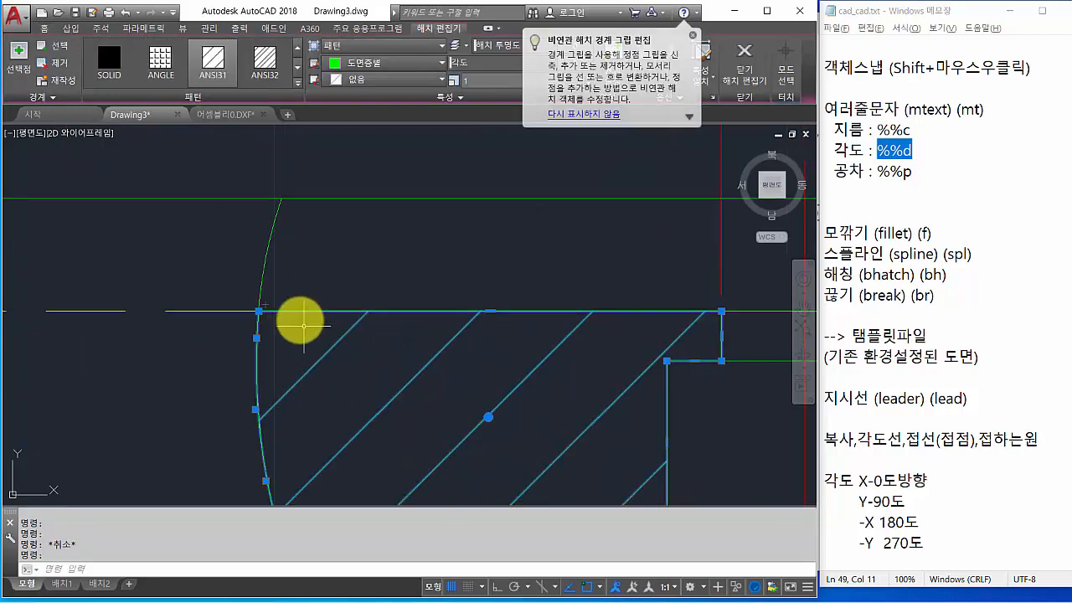
{"action": "left_click", "coordinate": [263, 275]}
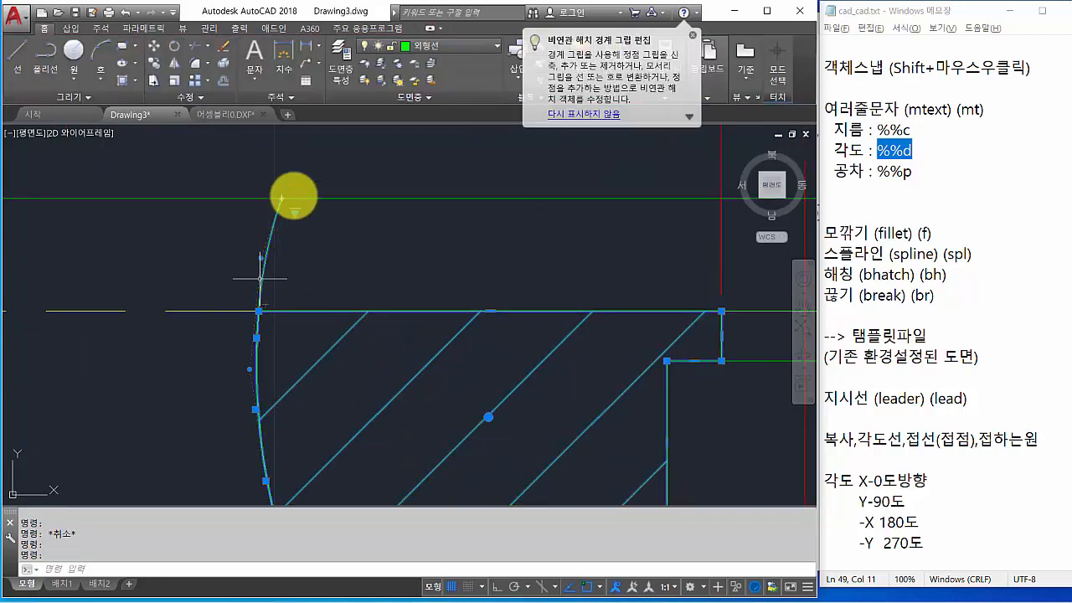
{"action": "left_click", "coordinate": [473, 50]}
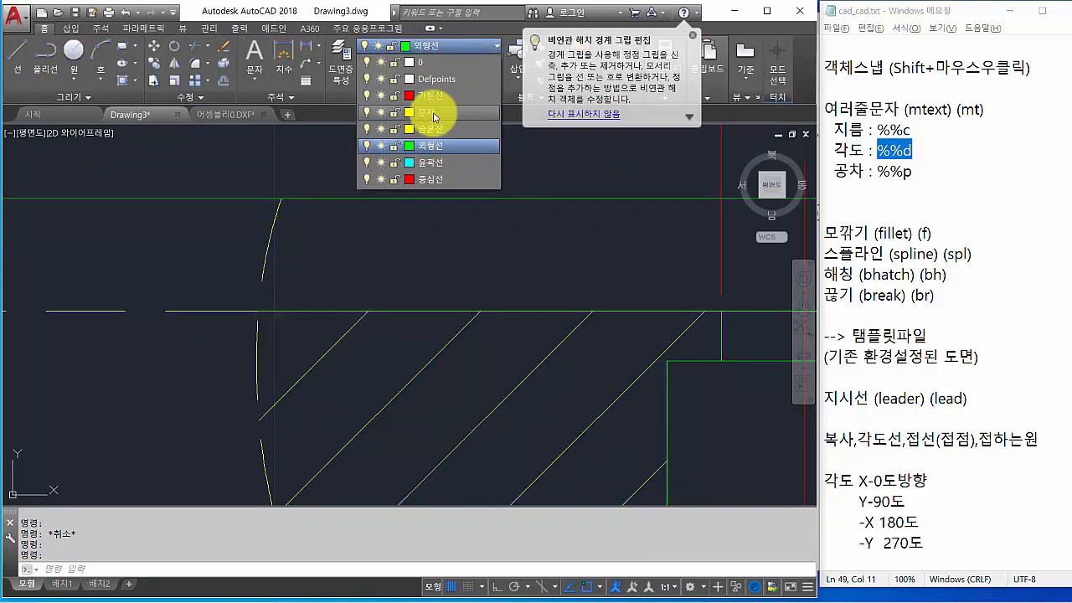
{"action": "left_click", "coordinate": [427, 96]}
{"action": "key", "text": "Escape"}
{"action": "scroll", "coordinate": [418, 279], "scroll_direction": "down", "scroll_amount": 10}
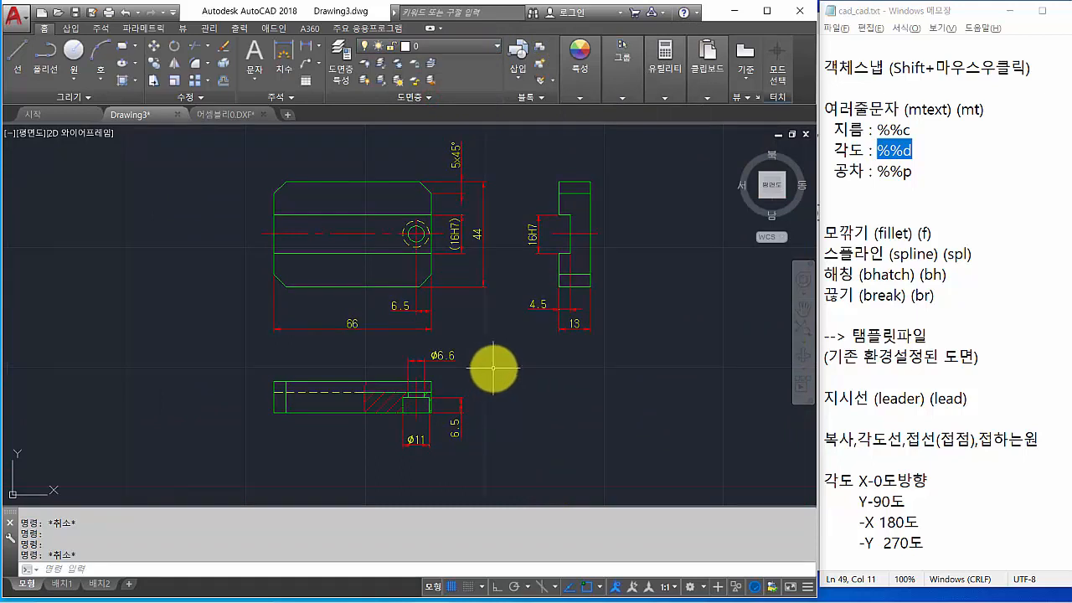
{"action": "middle_click_drag", "start_coordinate": [511, 375], "coordinate": [521, 377]}
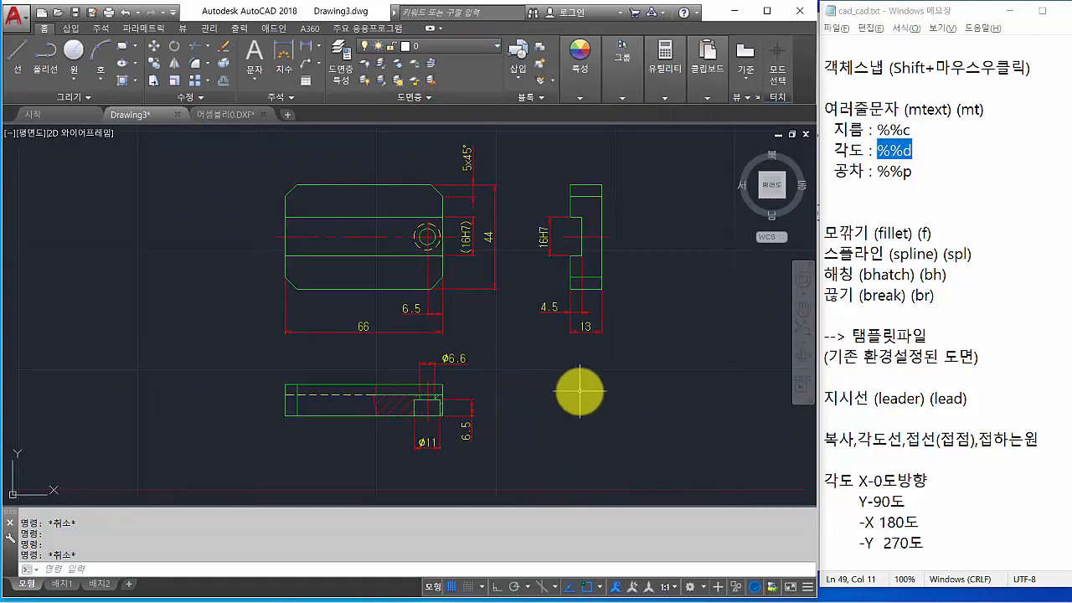
Switch to the reference drawing image01.png in Photos and move its window clear of the notes to compare the views
{"action": "key", "text": "alt+Tab"}
{"action": "key", "text": "Tab"}
{"action": "key", "text": "Tab"}
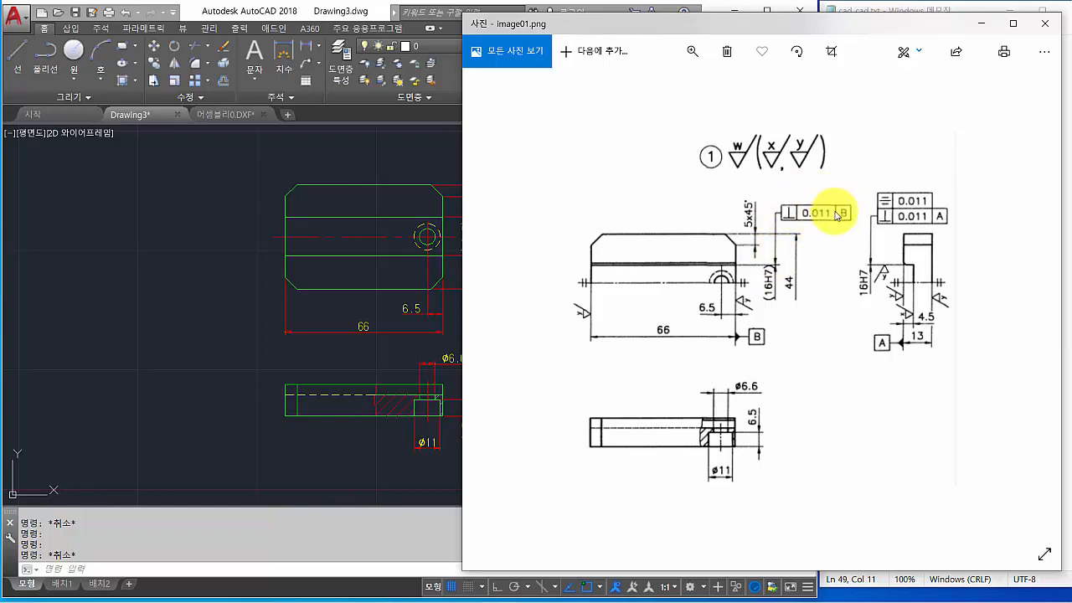
{"action": "left_click_drag", "start_coordinate": [816, 26], "coordinate": [352, 24]}
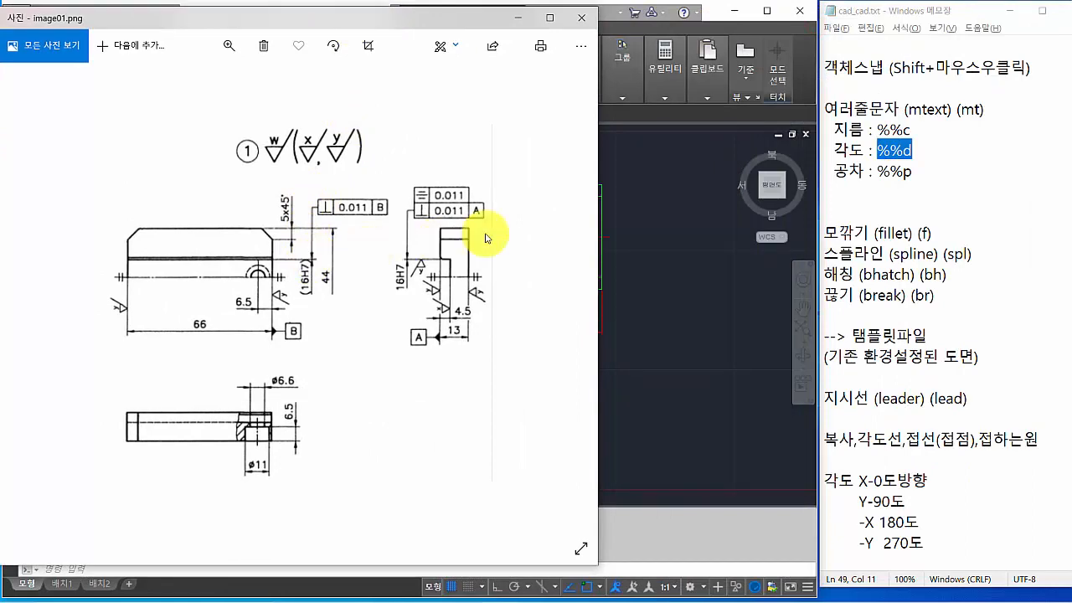
Switch to the cad_cad.txt notes in Notepad and review the commands listed above the multiline text section
{"action": "left_click", "coordinate": [938, 172]}
{"action": "scroll", "coordinate": [940, 231], "scroll_direction": "up", "scroll_amount": 1}
{"action": "scroll", "coordinate": [940, 231], "scroll_direction": "up", "scroll_amount": 6}
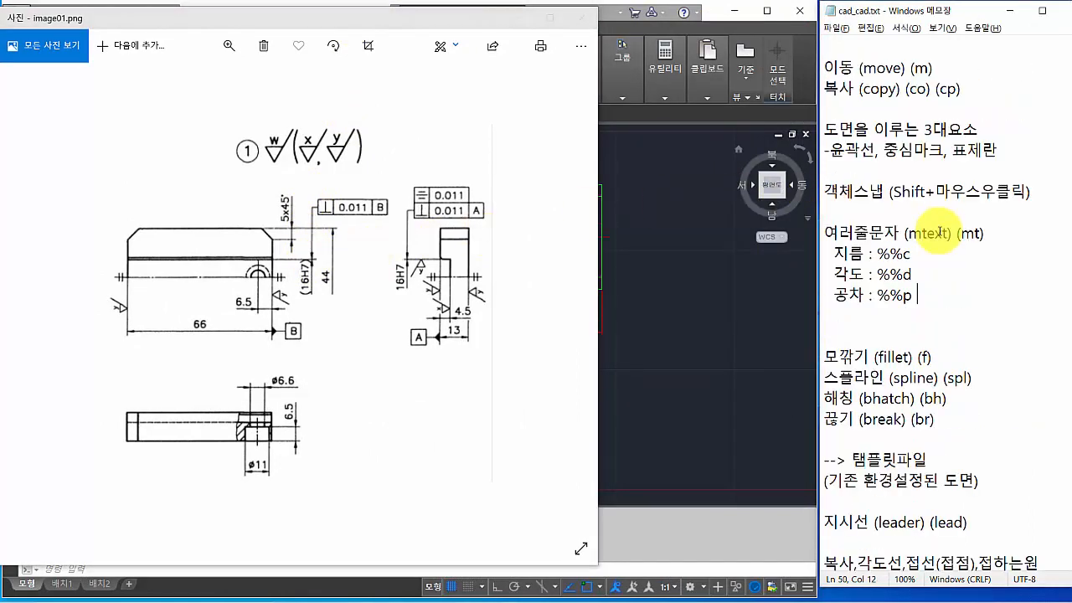
{"action": "scroll", "coordinate": [940, 231], "scroll_direction": "up", "scroll_amount": 4}
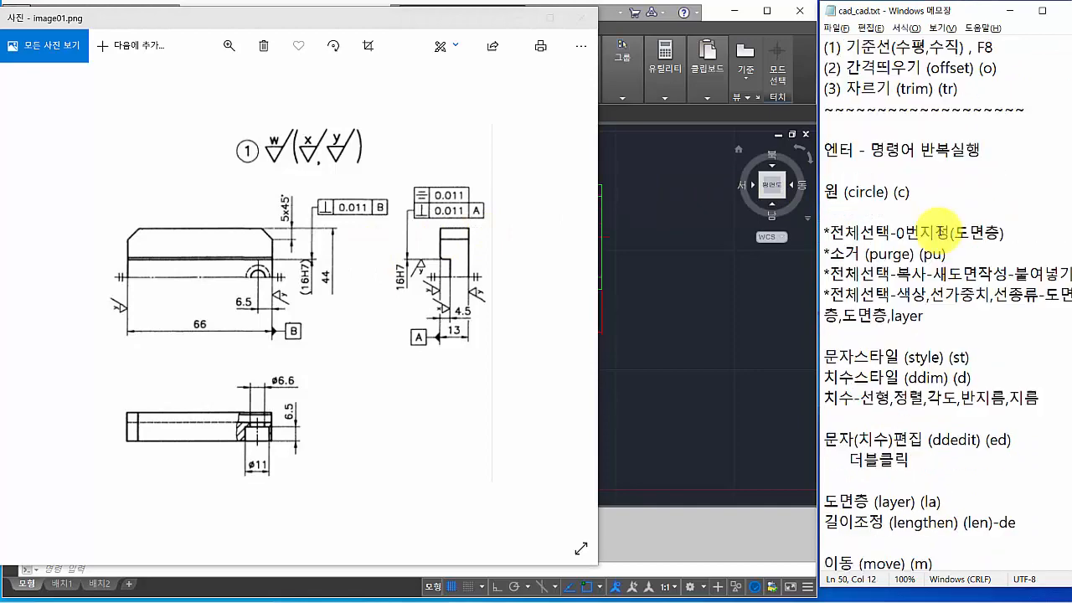
{"action": "scroll", "coordinate": [940, 231], "scroll_direction": "down", "scroll_amount": 1}
{"action": "scroll", "coordinate": [940, 231], "scroll_direction": "down", "scroll_amount": 1}
{"action": "scroll", "coordinate": [940, 231], "scroll_direction": "down", "scroll_amount": 5}
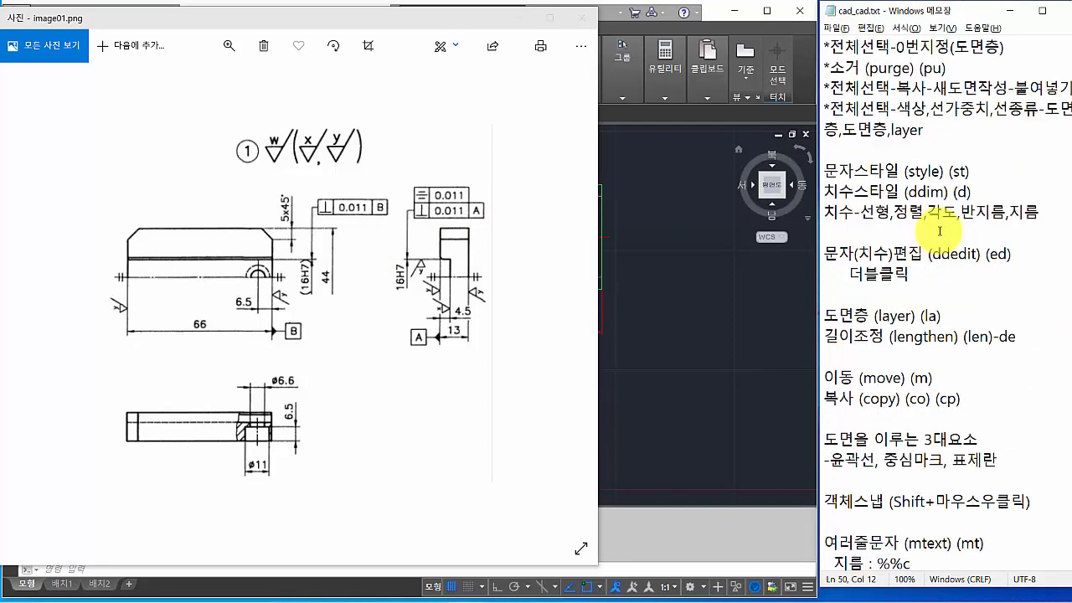
Look through the cad_cad.txt notes for the leader command entry, 지시선 (leader) (lead), and highlight it
{"action": "scroll", "coordinate": [940, 231], "scroll_direction": "down", "scroll_amount": 3}
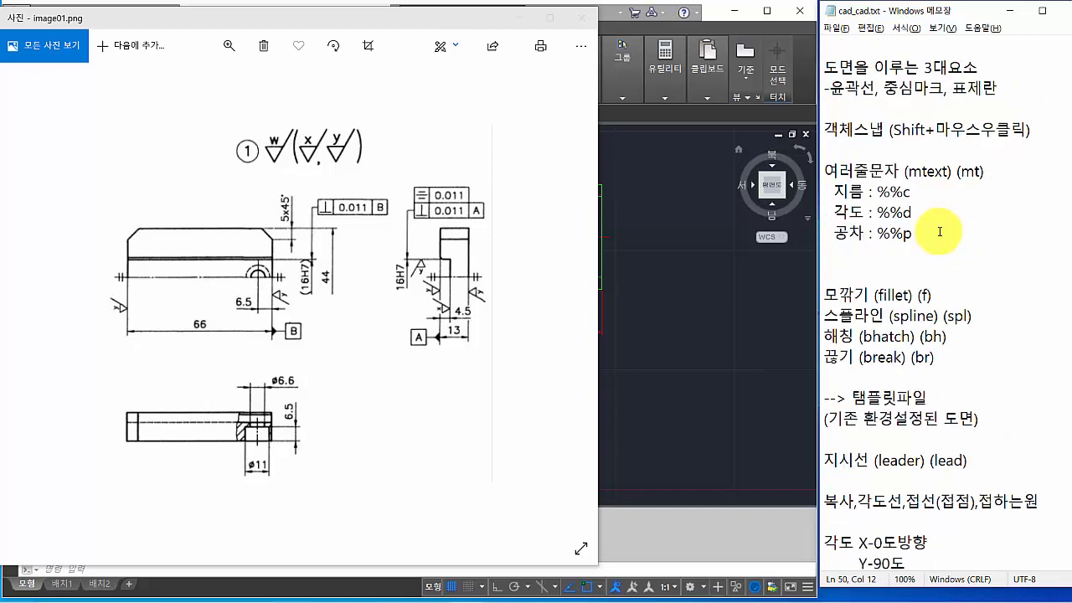
{"action": "scroll", "coordinate": [939, 231], "scroll_direction": "up", "scroll_amount": 3}
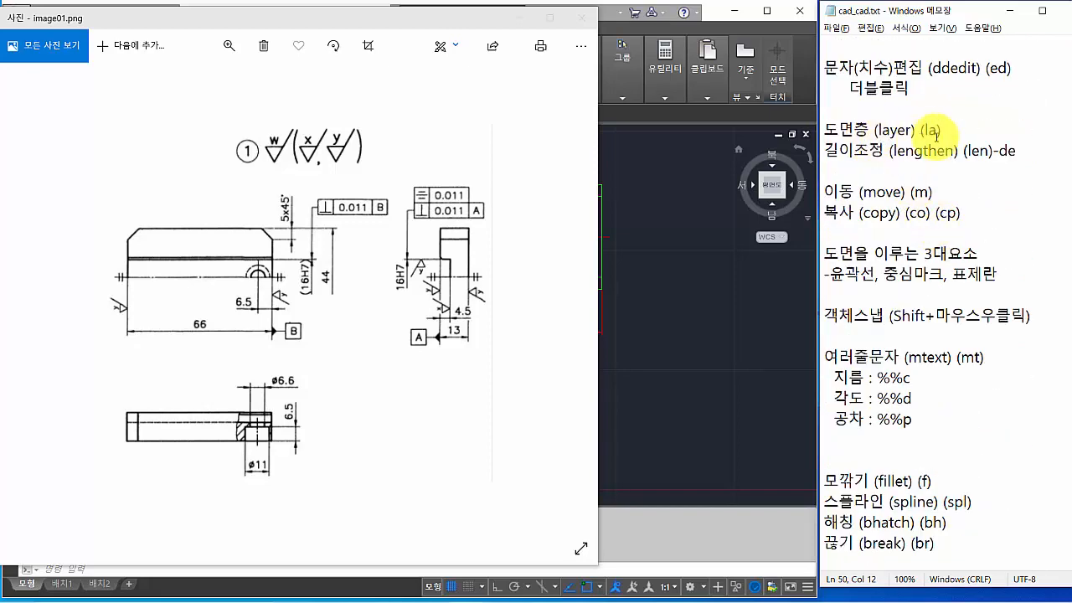
{"action": "scroll", "coordinate": [933, 155], "scroll_direction": "up", "scroll_amount": 3}
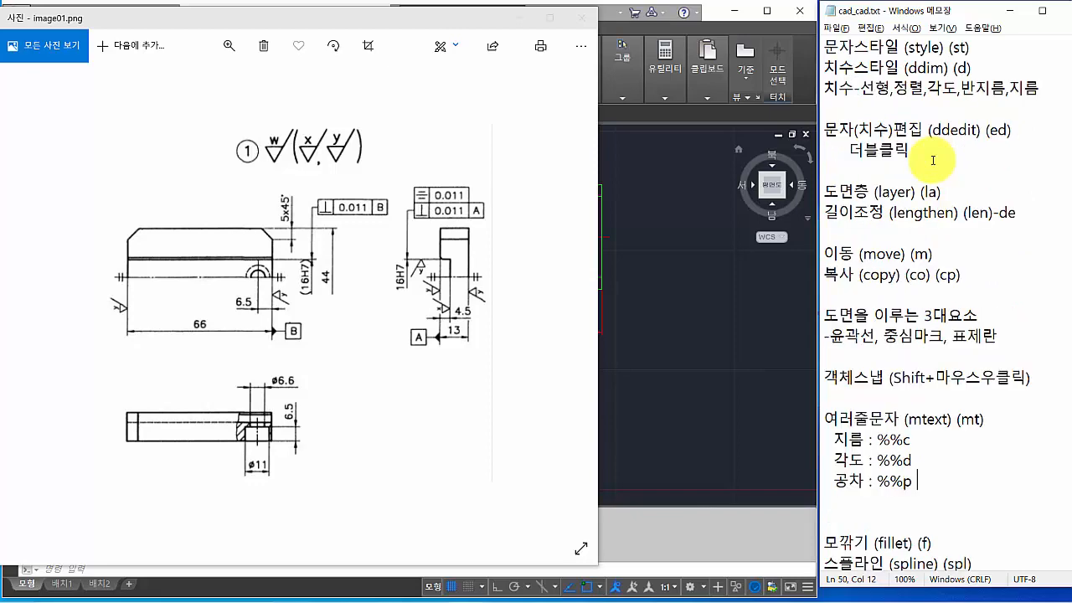
{"action": "scroll", "coordinate": [933, 160], "scroll_direction": "up", "scroll_amount": 3}
{"action": "scroll", "coordinate": [933, 160], "scroll_direction": "up", "scroll_amount": 3}
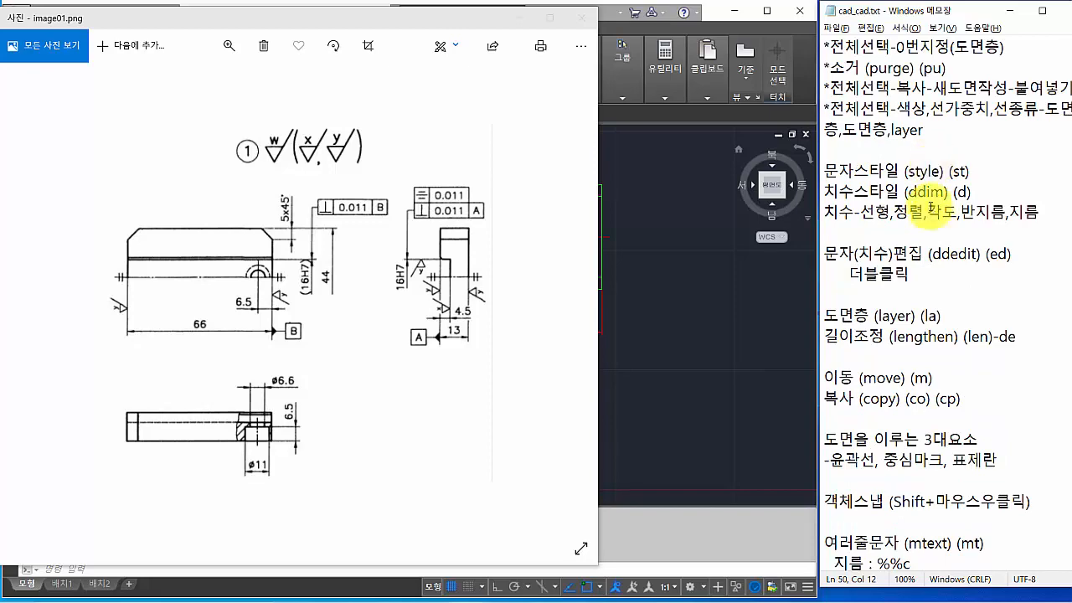
{"action": "scroll", "coordinate": [957, 306], "scroll_direction": "down", "scroll_amount": 3}
{"action": "scroll", "coordinate": [957, 306], "scroll_direction": "down", "scroll_amount": 6}
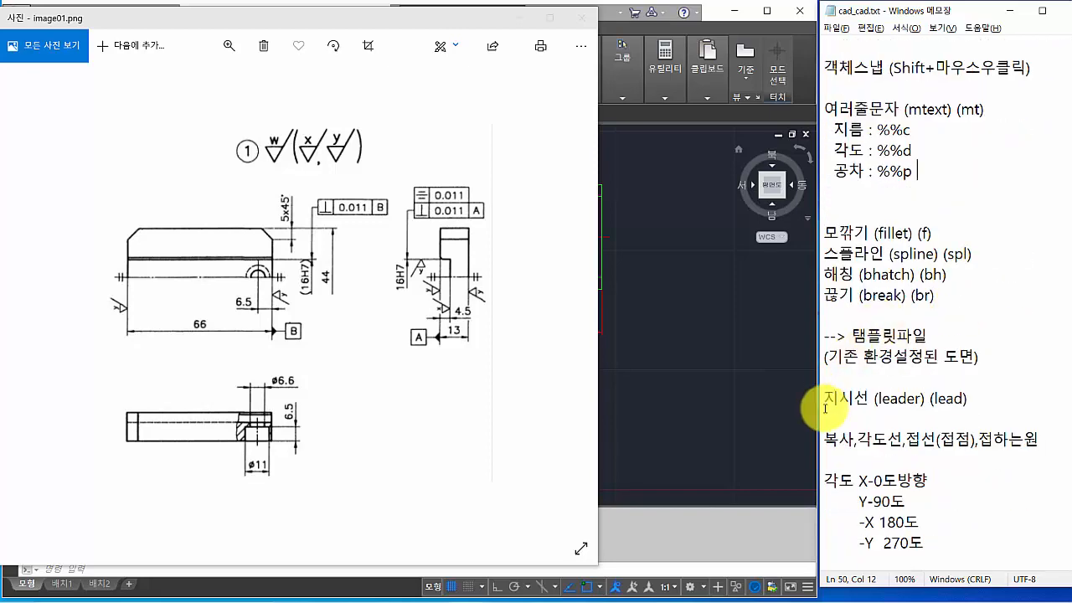
{"action": "left_click_drag", "start_coordinate": [825, 401], "coordinate": [969, 400]}
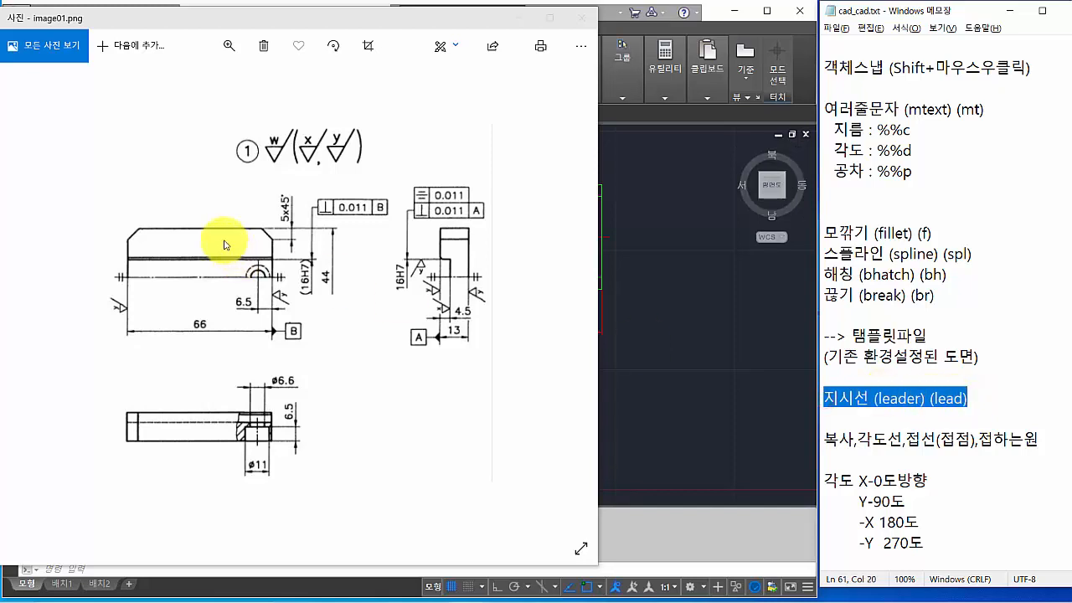
Switch to AutoCAD and move the plan view's 5x45° chamfer dimension closer to the part's outline
{"action": "left_click", "coordinate": [711, 320]}
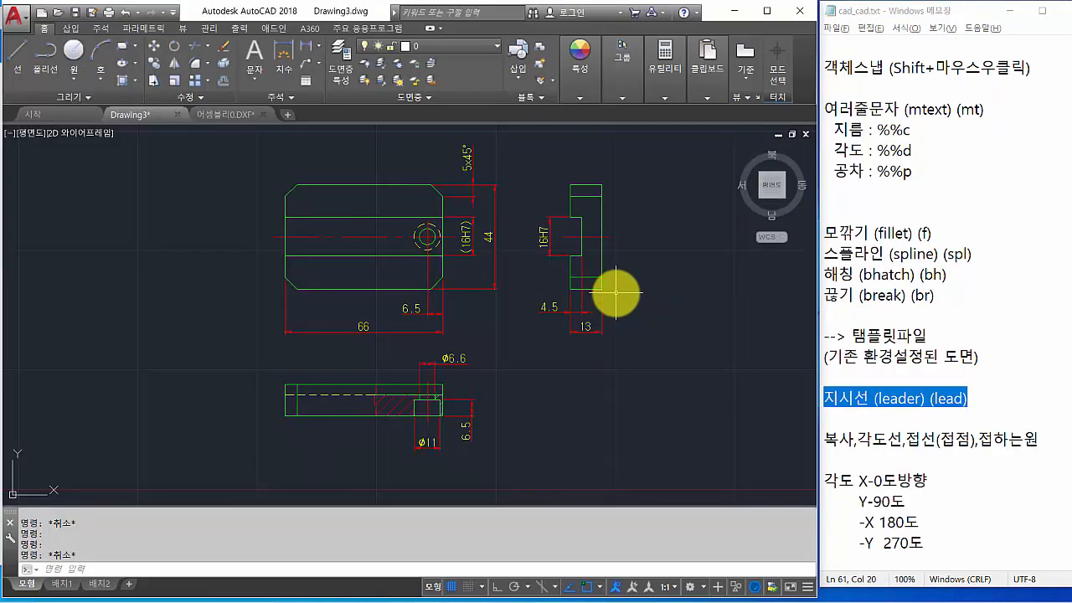
{"action": "middle_click_drag", "start_coordinate": [510, 256], "coordinate": [494, 309]}
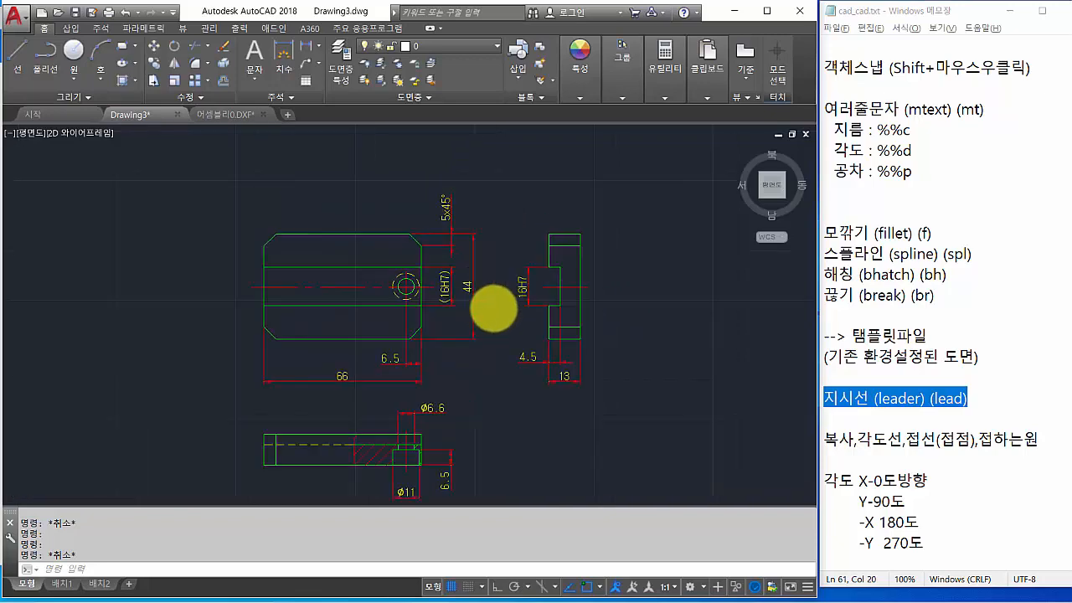
{"action": "scroll", "coordinate": [481, 308], "scroll_direction": "up", "scroll_amount": 4}
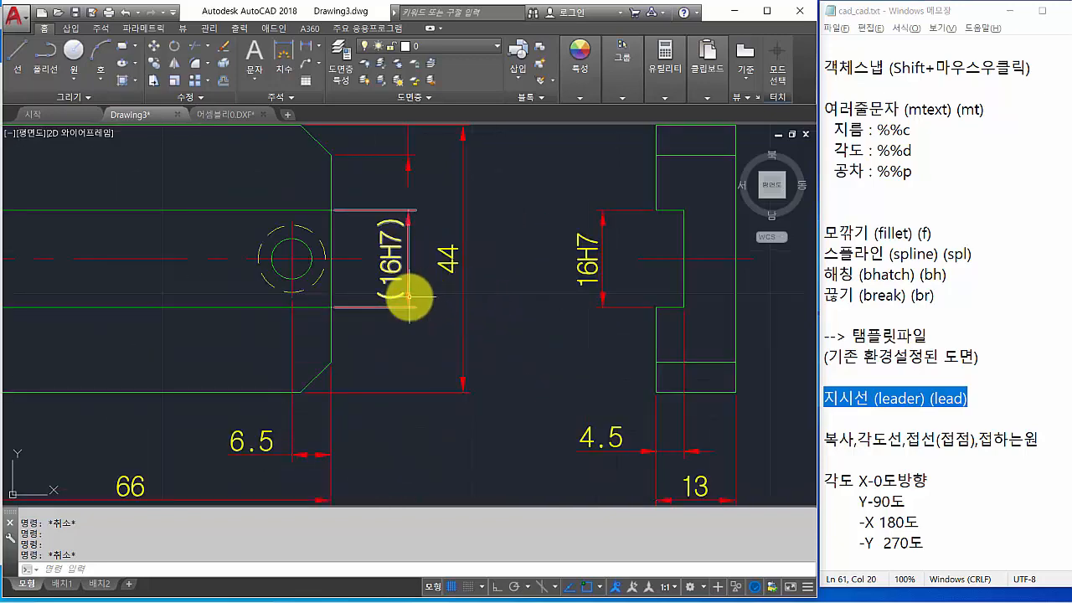
{"action": "scroll", "coordinate": [433, 282], "scroll_direction": "down", "scroll_amount": 2}
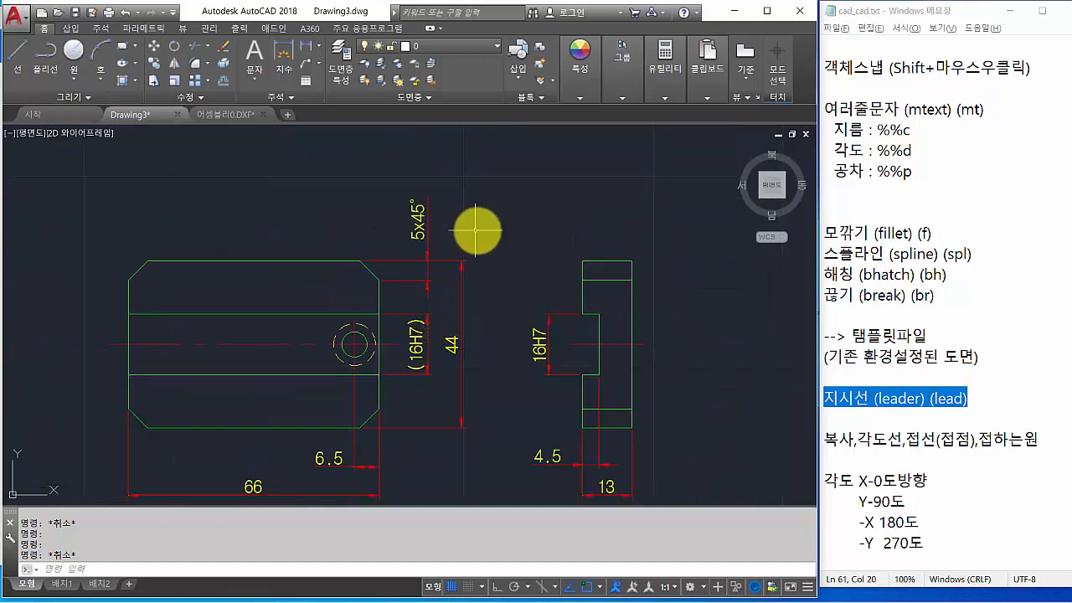
{"action": "scroll", "coordinate": [428, 239], "scroll_direction": "up", "scroll_amount": 2}
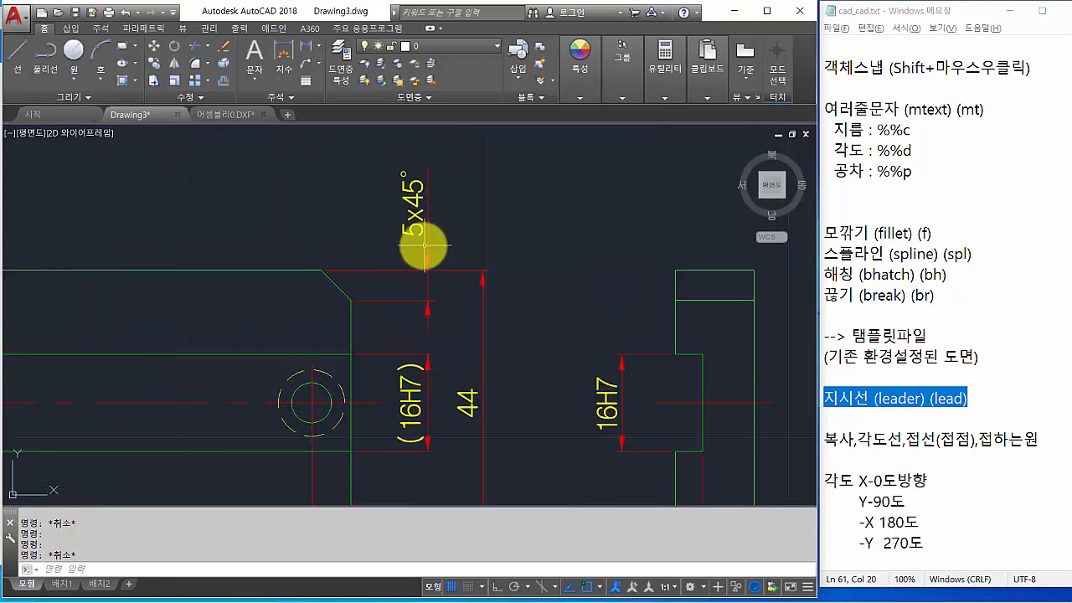
{"action": "left_click", "coordinate": [415, 219]}
{"action": "scroll", "coordinate": [392, 235], "scroll_direction": "up", "scroll_amount": 2}
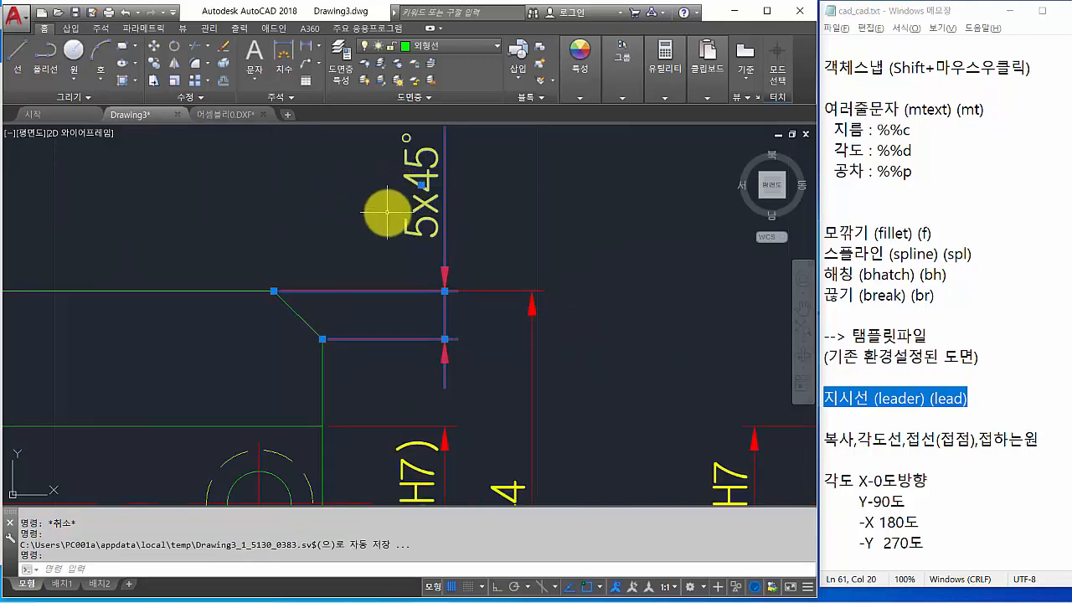
{"action": "middle_click_drag", "start_coordinate": [391, 212], "coordinate": [427, 208]}
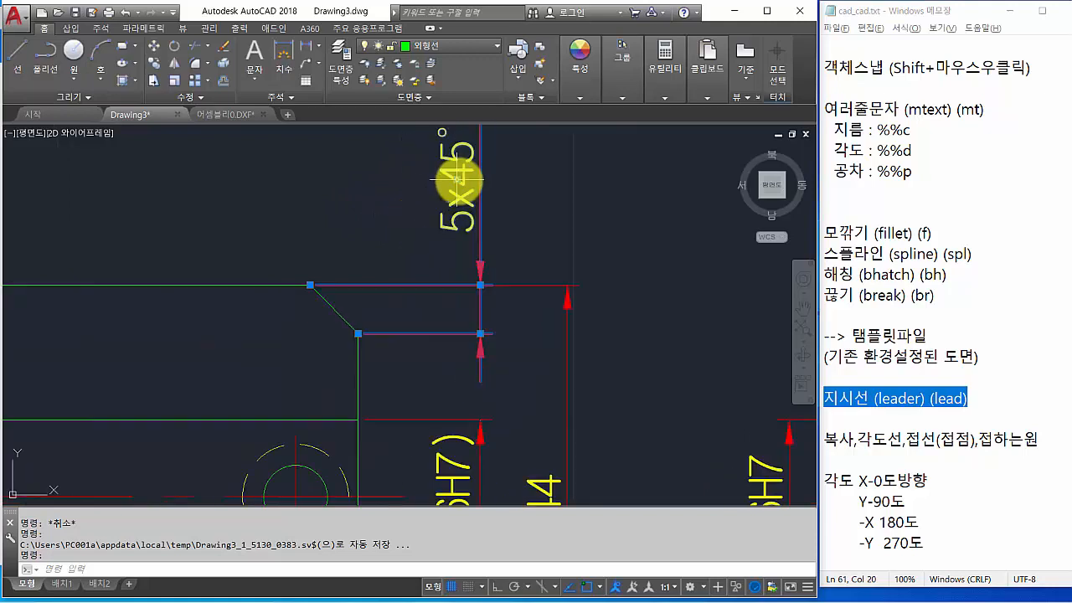
{"action": "left_click", "coordinate": [457, 178]}
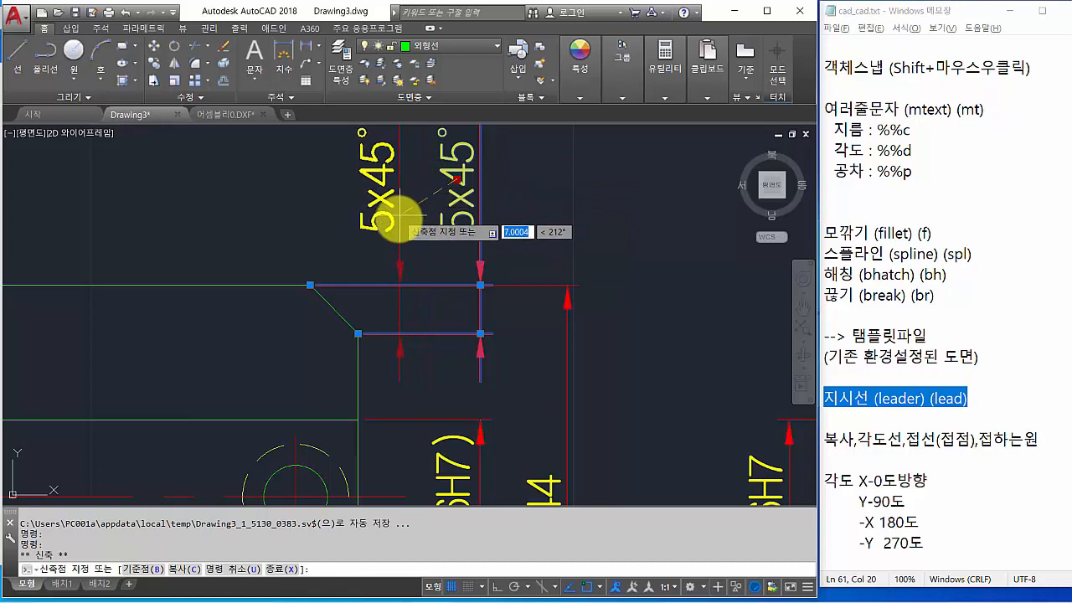
{"action": "left_click", "coordinate": [394, 191]}
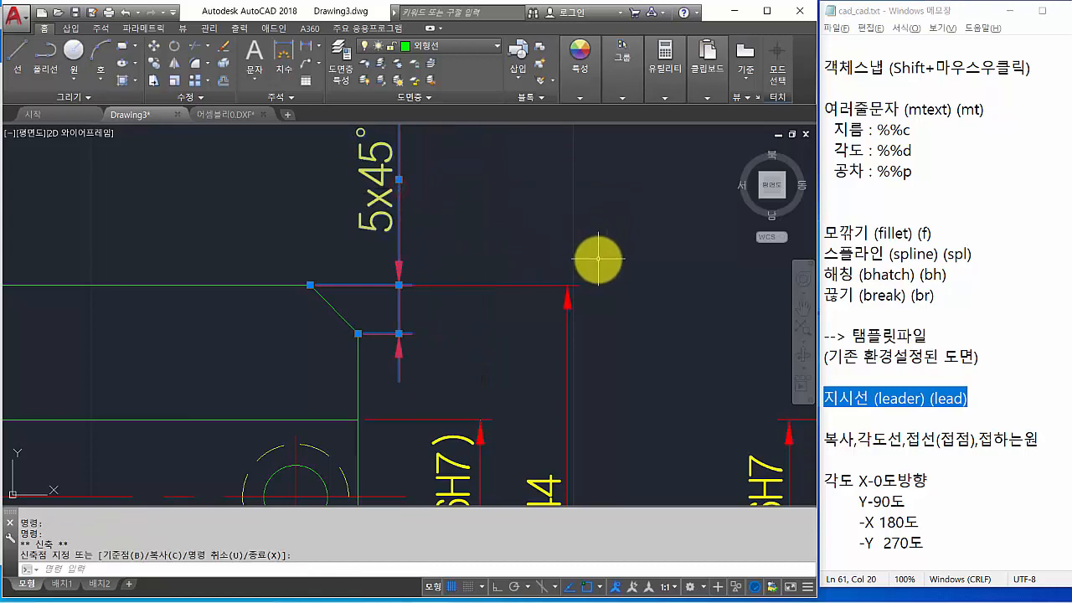
{"action": "key", "text": "Escape"}
{"action": "key", "text": "Escape"}
{"action": "scroll", "coordinate": [598, 261], "scroll_direction": "down", "scroll_amount": 4}
{"action": "middle_click_drag", "start_coordinate": [594, 263], "coordinate": [455, 247]}
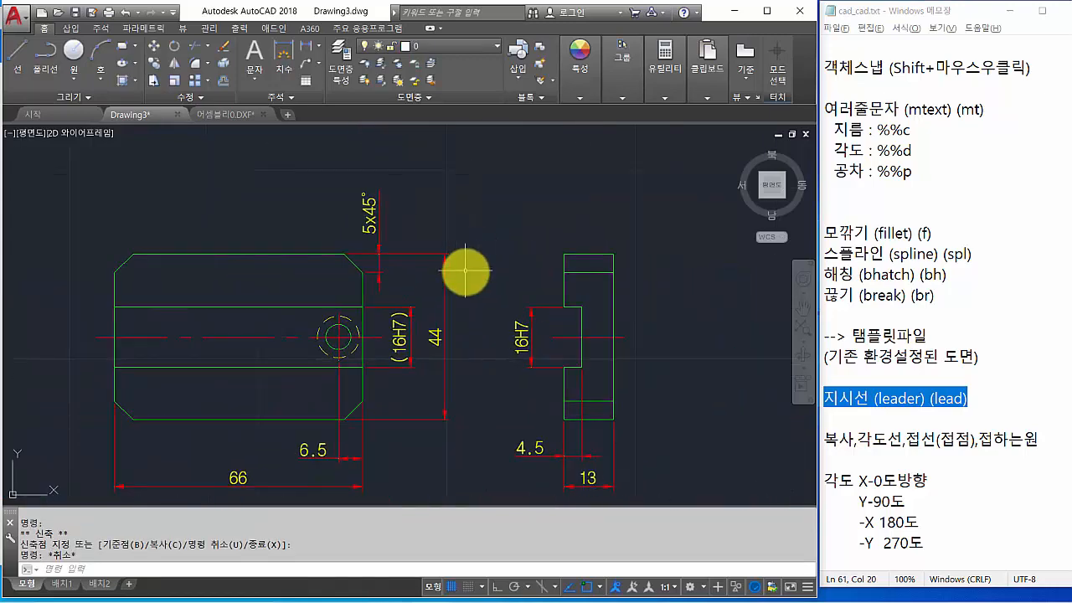
Draw a leader from the upper arrow of the (16H7) dimension straight up past the part's top edge, with annotation option 없음 (none)
{"action": "left_click", "coordinate": [350, 569]}
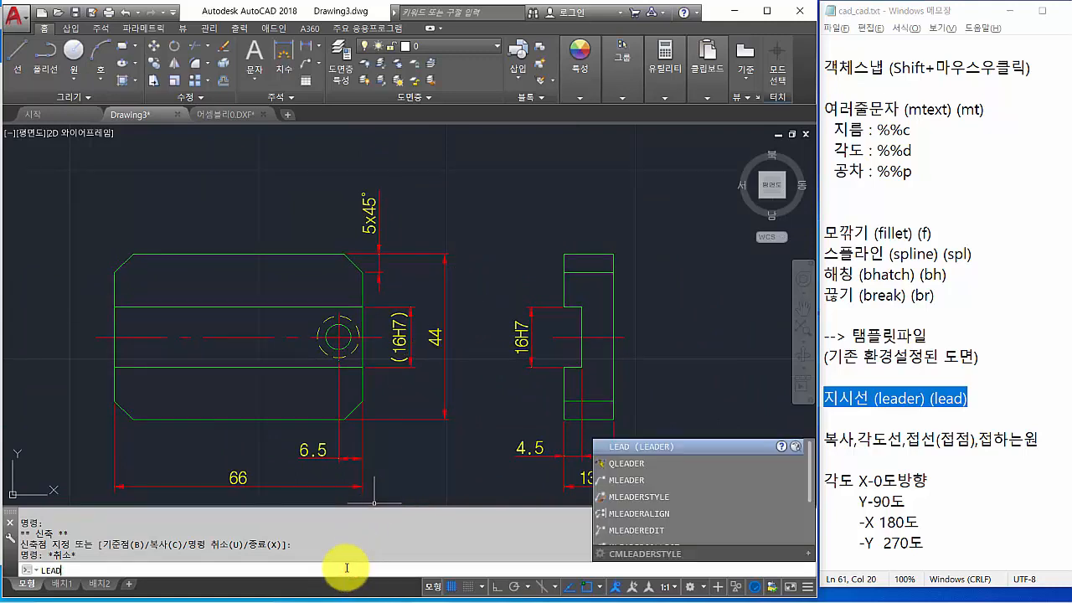
{"action": "key", "text": "Return"}
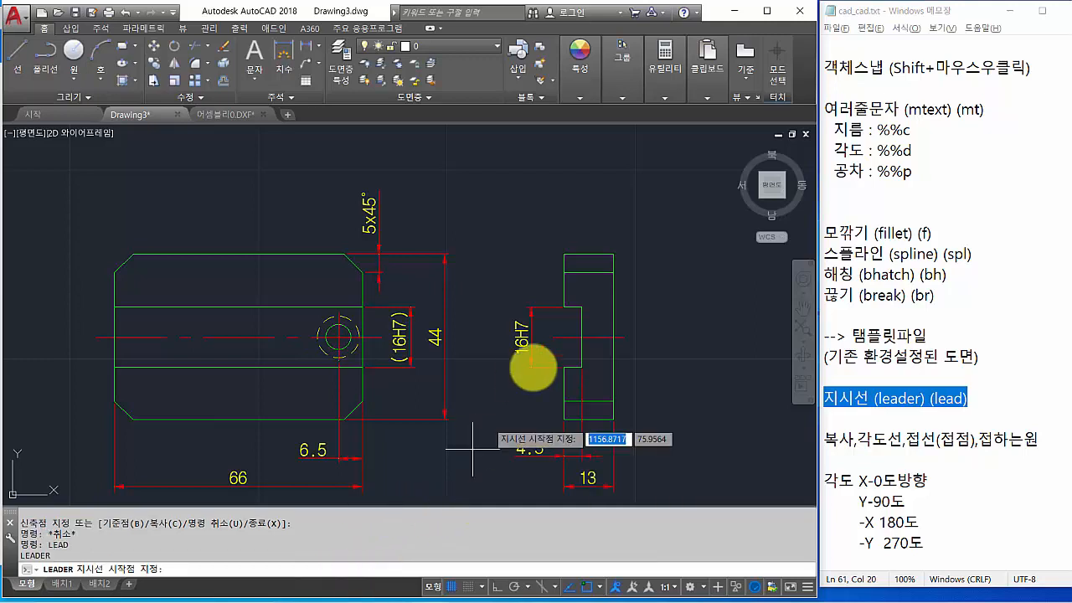
{"action": "scroll", "coordinate": [458, 303], "scroll_direction": "up", "scroll_amount": 2}
{"action": "middle_click_drag", "start_coordinate": [432, 321], "coordinate": [430, 395]}
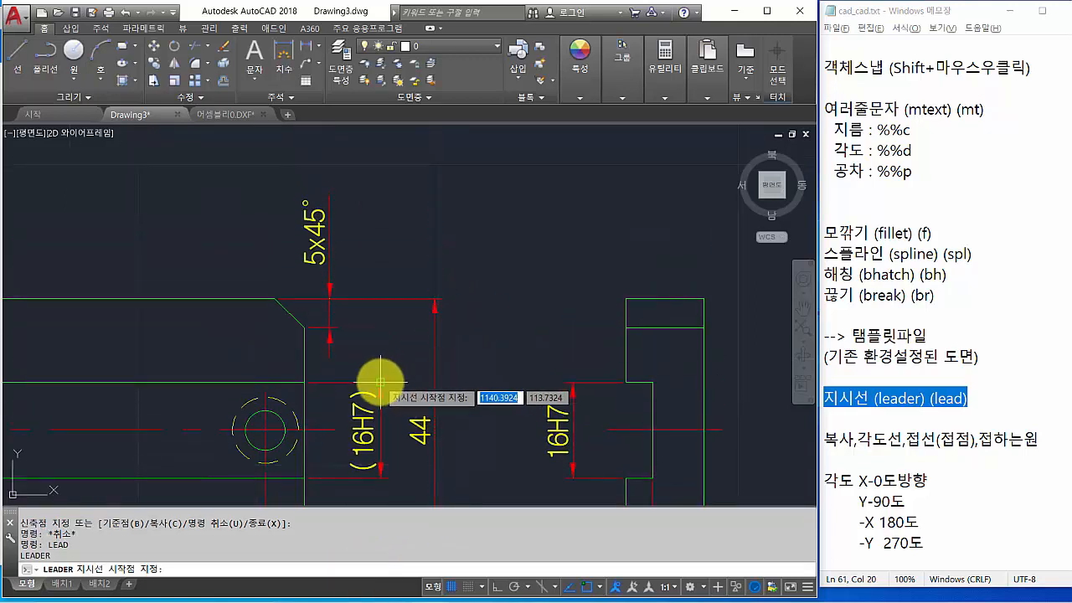
{"action": "left_click", "coordinate": [380, 382]}
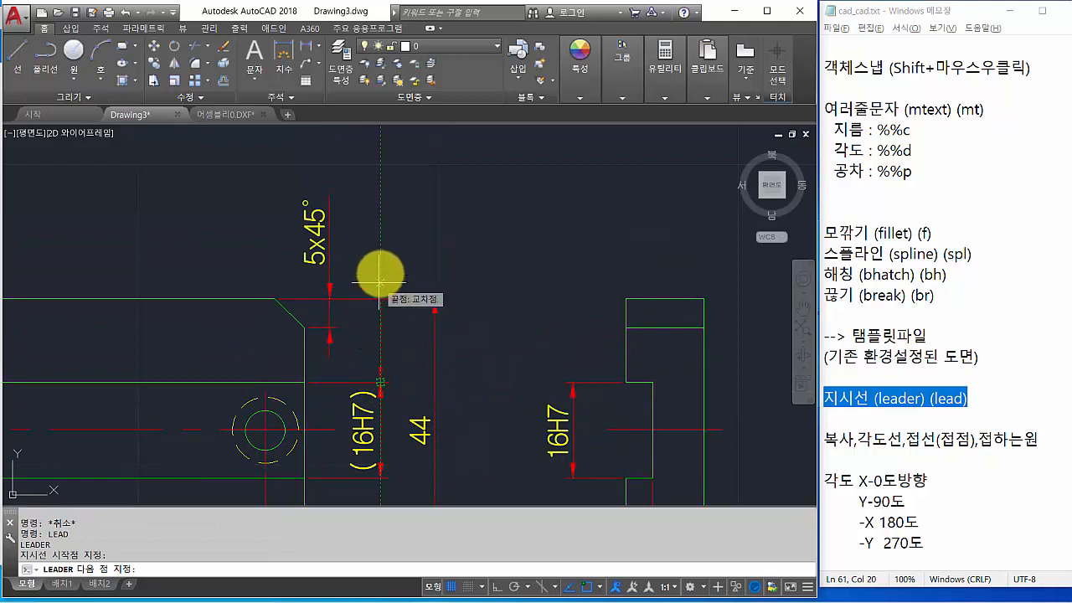
{"action": "key", "text": "F8"}
{"action": "left_click", "coordinate": [381, 229]}
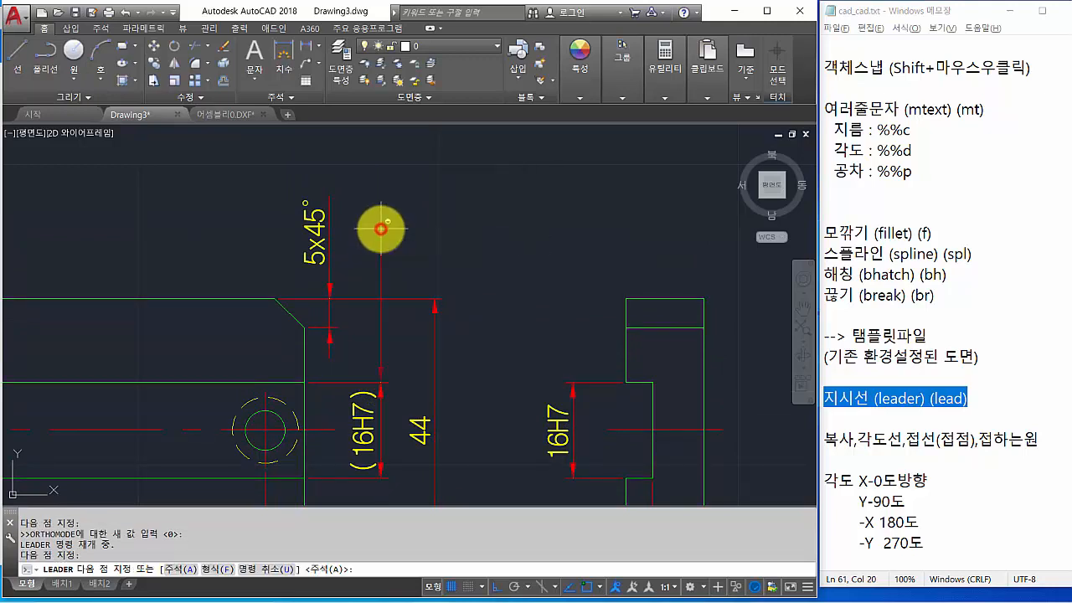
{"action": "key", "text": "F8"}
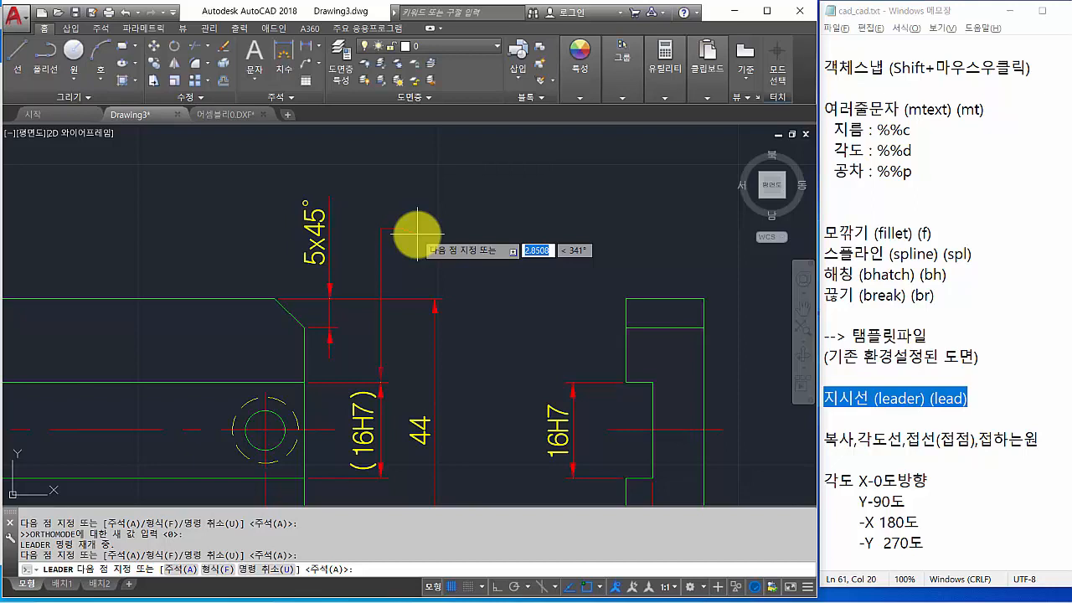
{"action": "key", "text": "Return"}
{"action": "key", "text": "Return"}
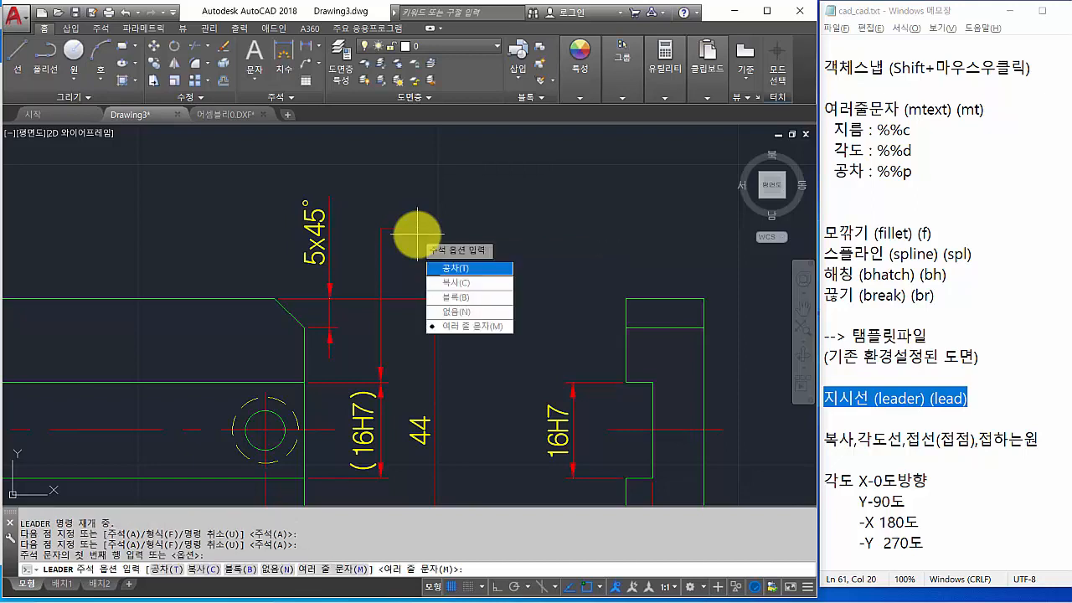
{"action": "left_click", "coordinate": [463, 315]}
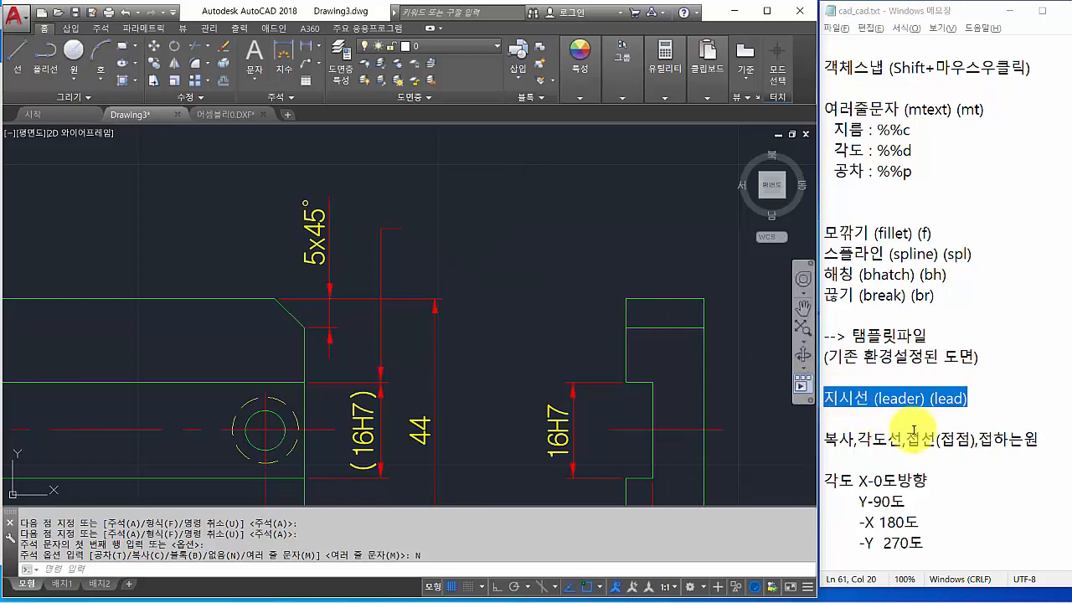
Switch to the Notepad notes and add the line 기하공차 (tol) below the scale command
{"action": "scroll", "coordinate": [921, 431], "scroll_direction": "down", "scroll_amount": 4}
{"action": "scroll", "coordinate": [925, 433], "scroll_direction": "down", "scroll_amount": 1}
{"action": "left_click", "coordinate": [891, 408]}
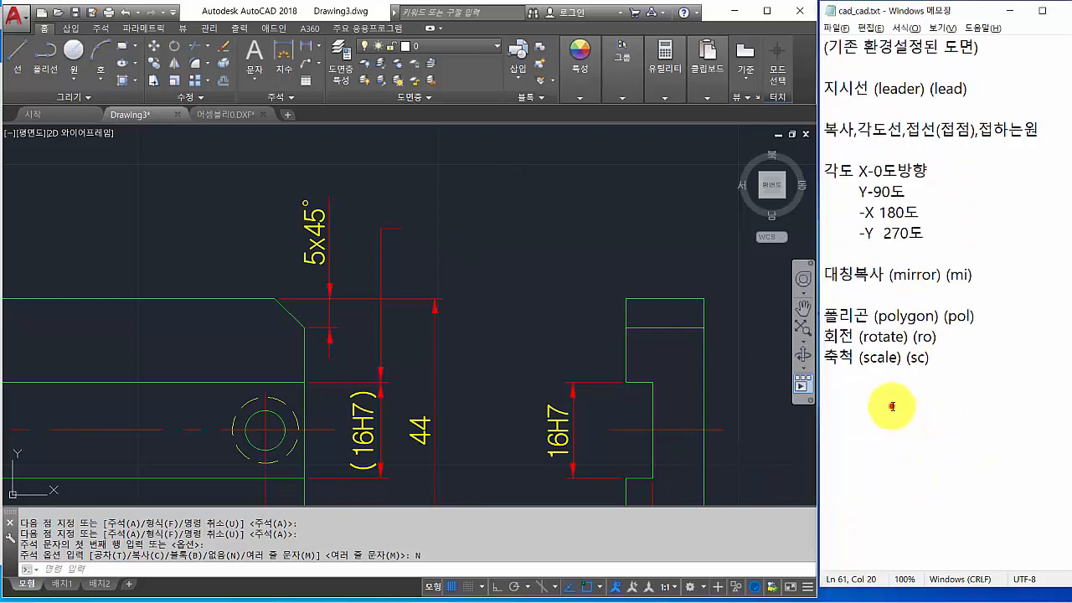
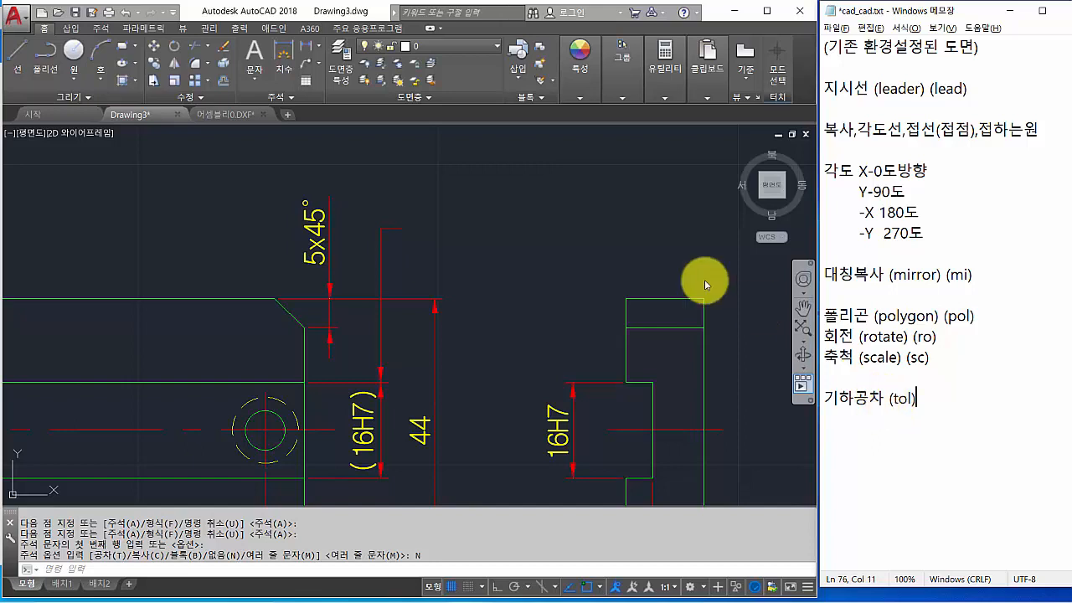
Run TOL in AutoCAD to check its full command name, and complete the notes entry as 기하공차 (tolerance) (tol)
{"action": "left_click", "coordinate": [405, 568]}
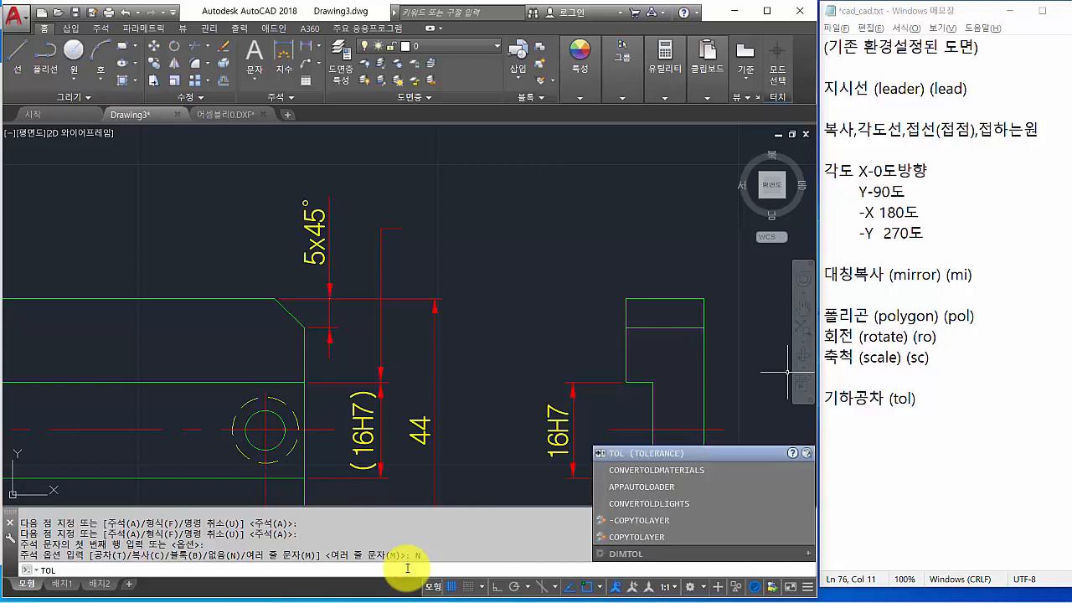
{"action": "key", "text": "Return"}
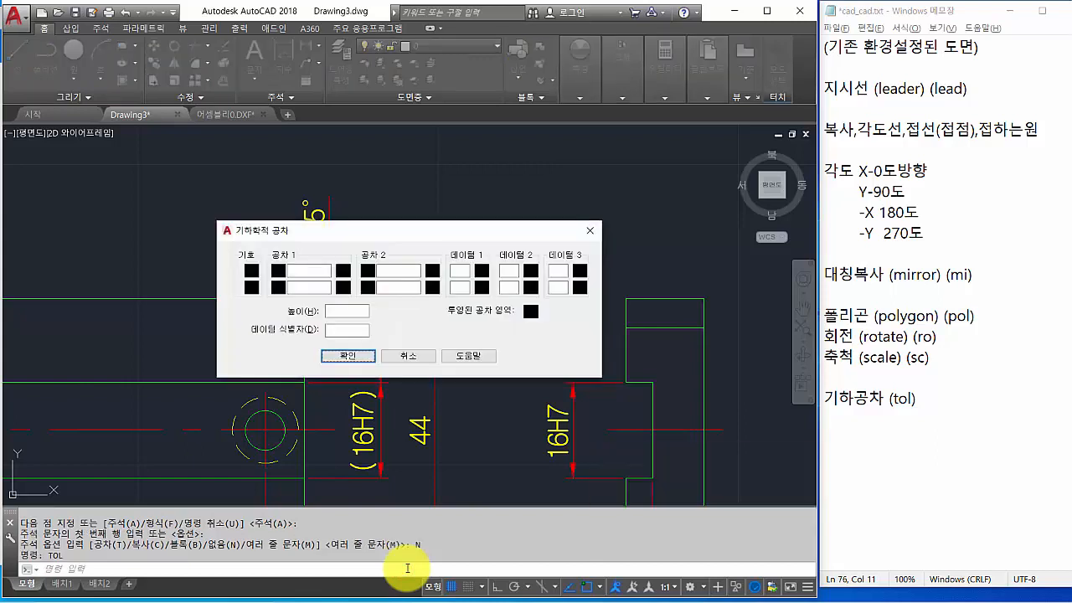
{"action": "left_click", "coordinate": [406, 357]}
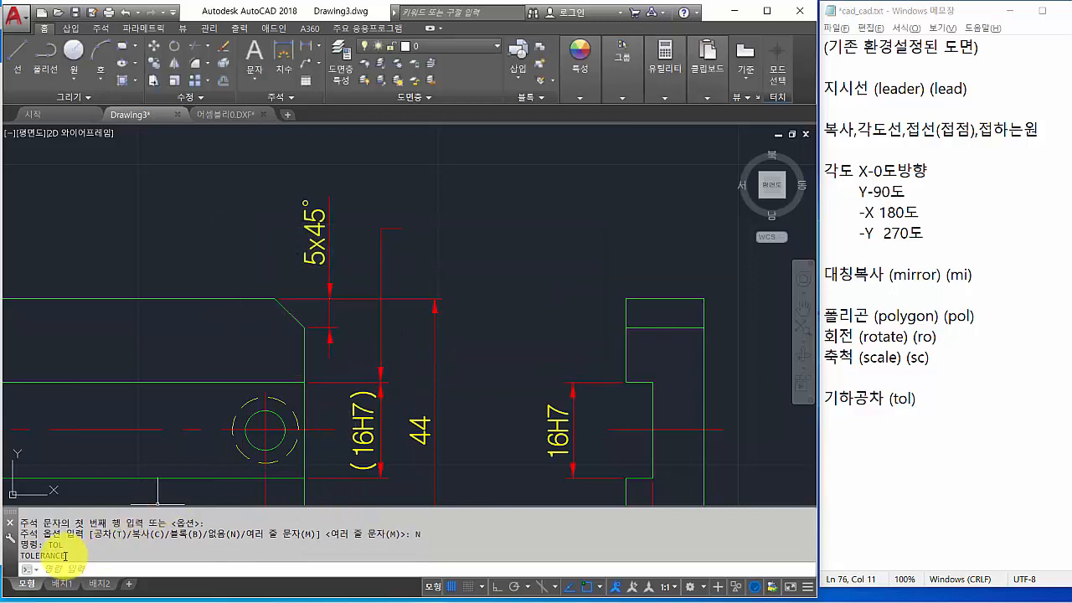
{"action": "left_click", "coordinate": [911, 400]}
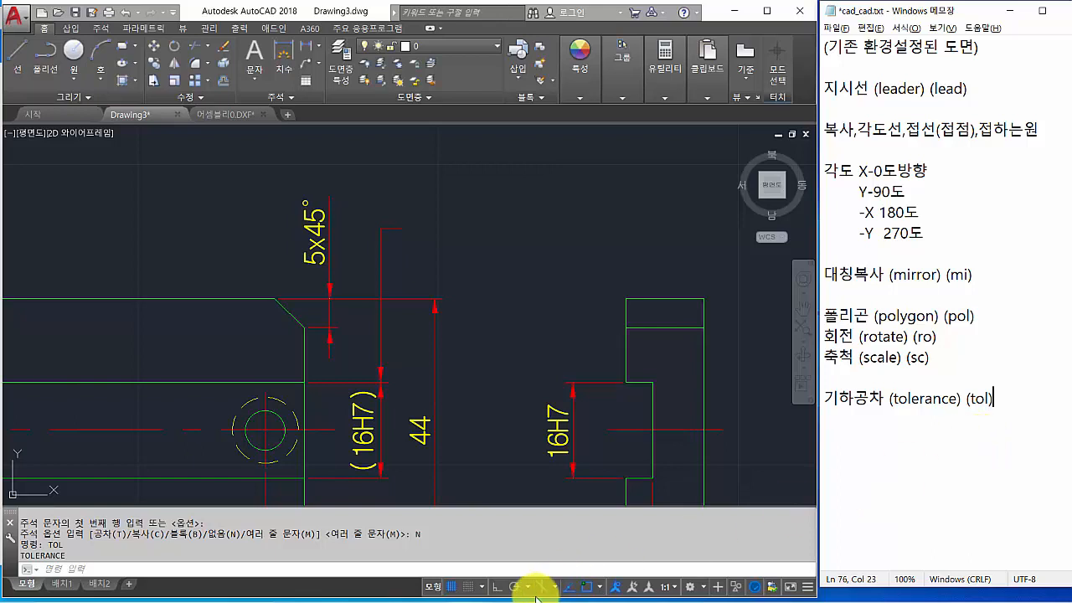
Set up a geometric tolerance with the perpendicularity symbol, Tolerance 1 value 0.01 and Datum 1 reference B
{"action": "left_click", "coordinate": [510, 566]}
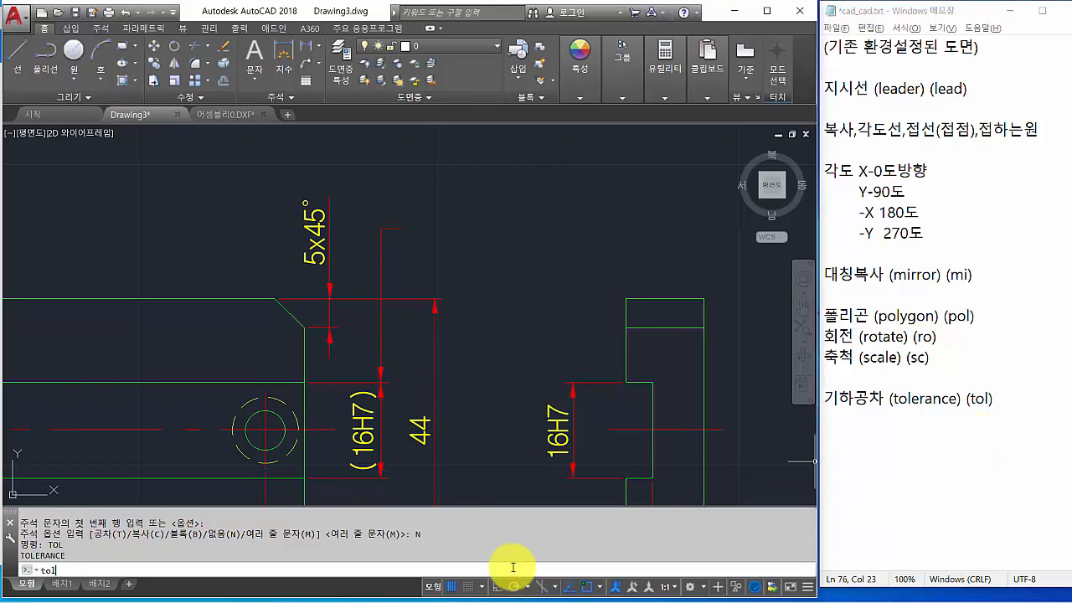
{"action": "type", "text": "TOL"}
{"action": "key", "text": "Return"}
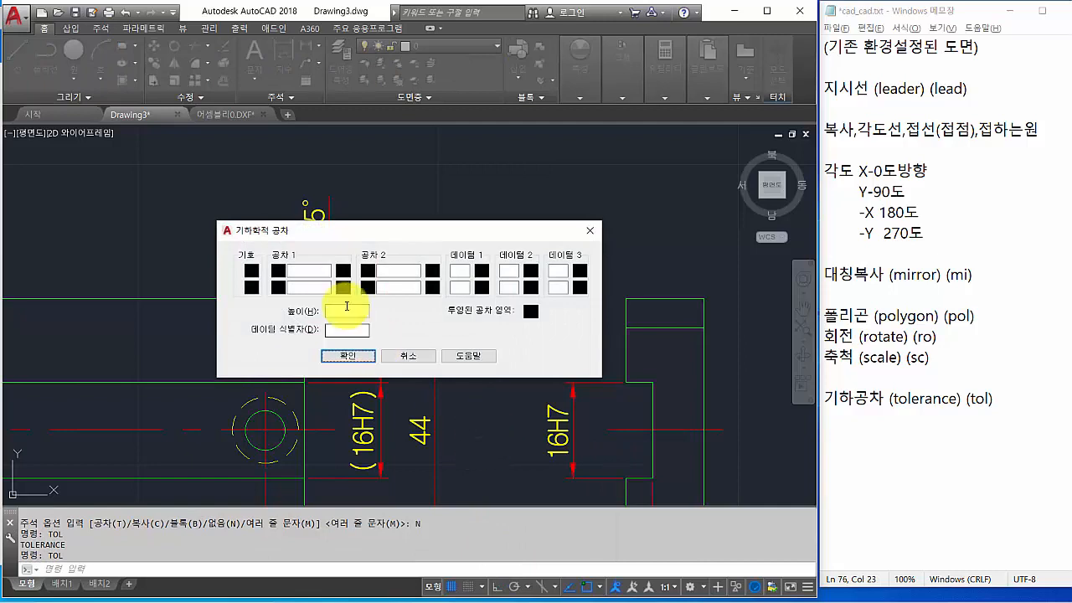
{"action": "left_click_drag", "start_coordinate": [332, 238], "coordinate": [318, 205]}
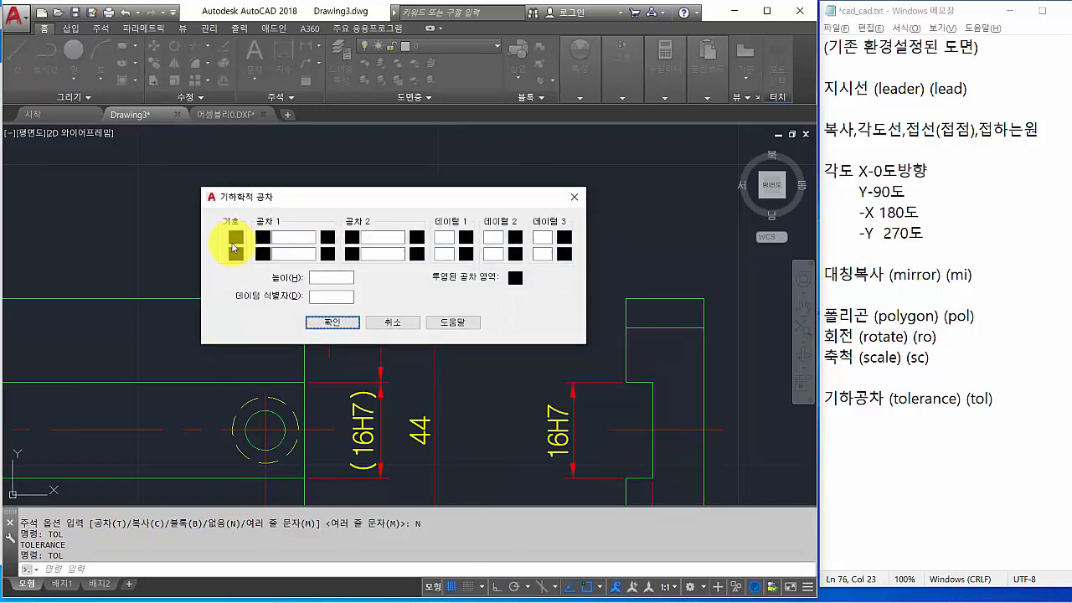
{"action": "left_click", "coordinate": [236, 239]}
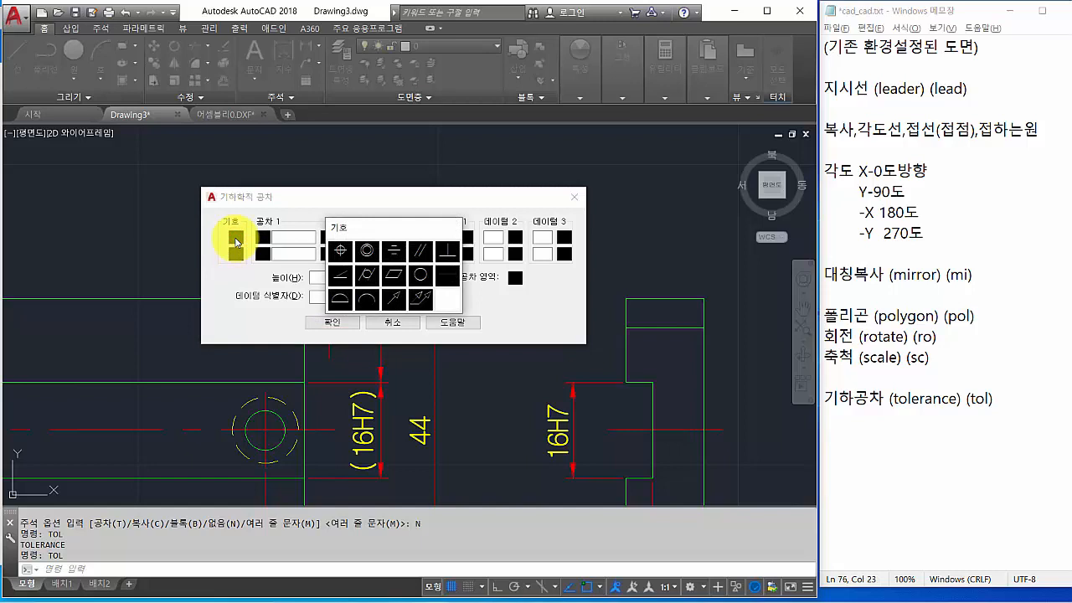
{"action": "left_click", "coordinate": [448, 257]}
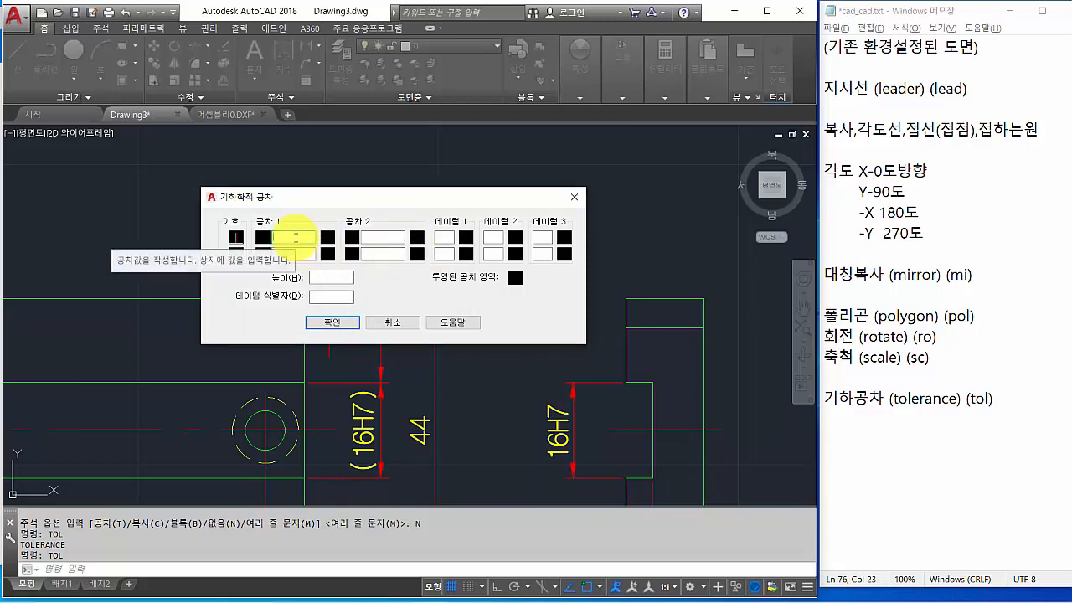
{"action": "type", "text": "0.01"}
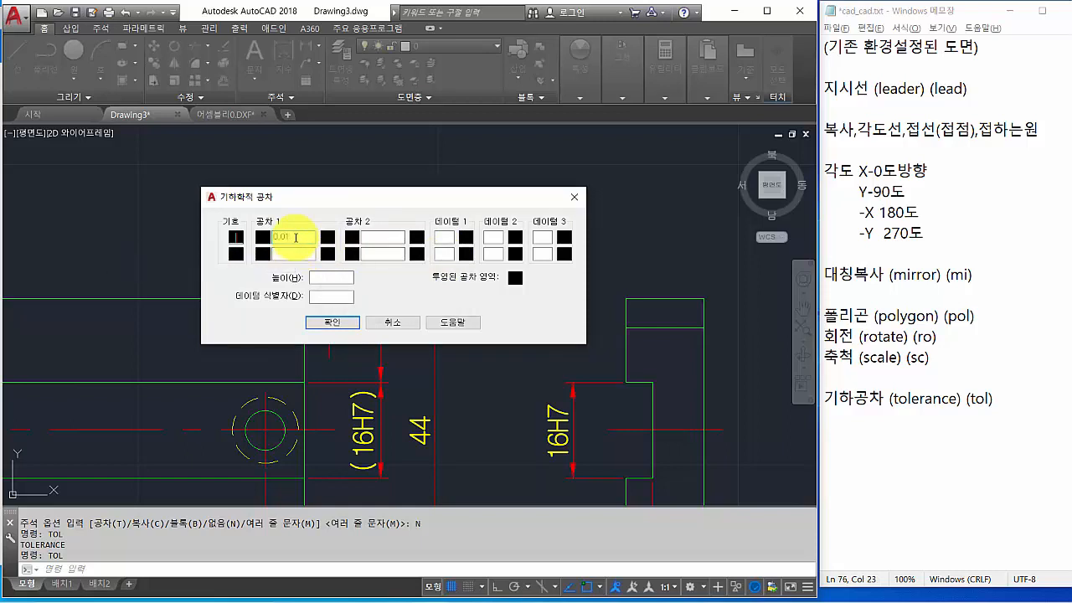
{"action": "left_click", "coordinate": [444, 238]}
{"action": "type", "text": "B"}
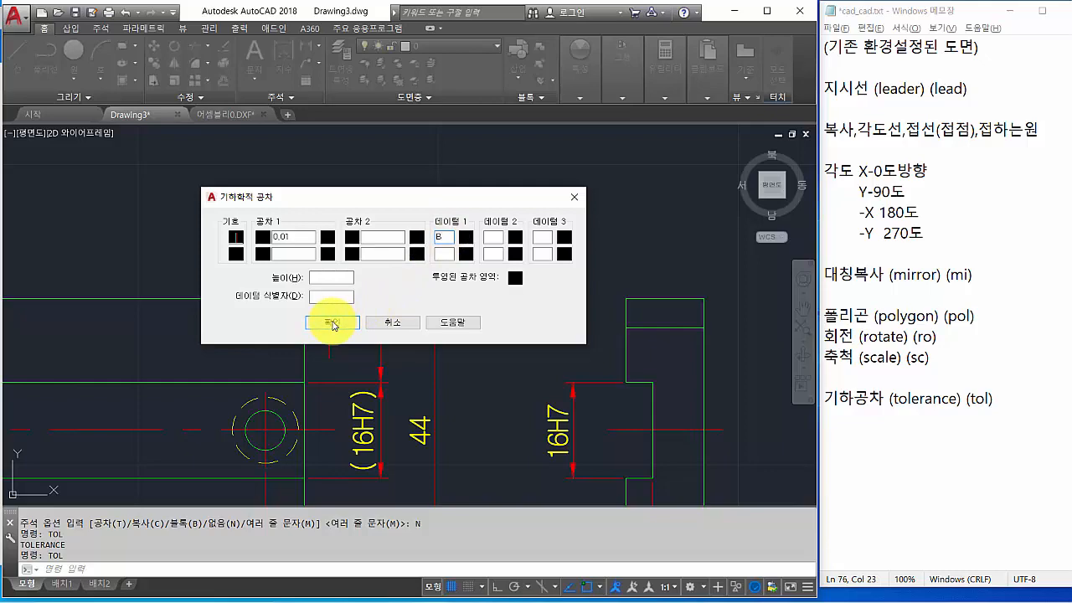
Compare the tolerance symbol, value and datum entries with the plan view's perpendicularity frame in the reference image image01.png
{"action": "key", "text": "alt+Tab"}
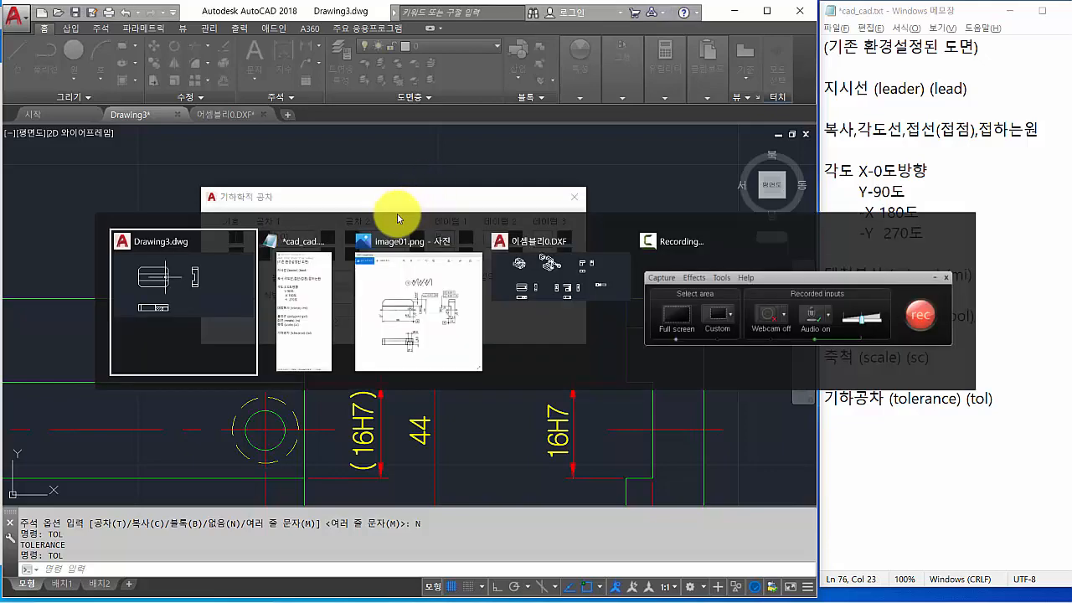
{"action": "key", "text": "alt+Tab"}
{"action": "key", "text": "alt+Tab"}
{"action": "key", "text": "alt+Tab"}
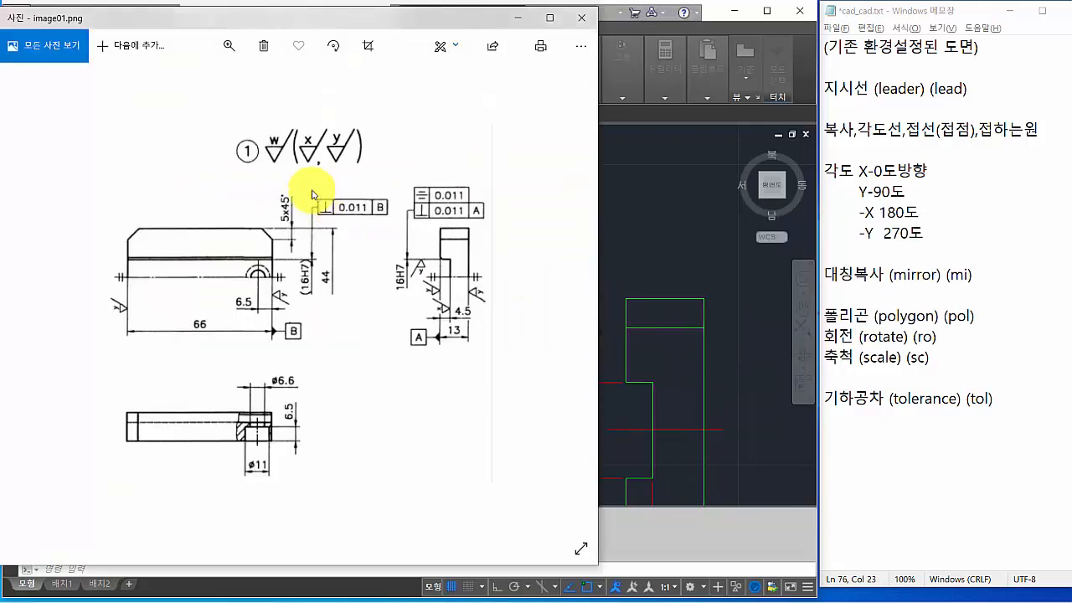
{"action": "left_click_drag", "start_coordinate": [220, 18], "coordinate": [766, 39]}
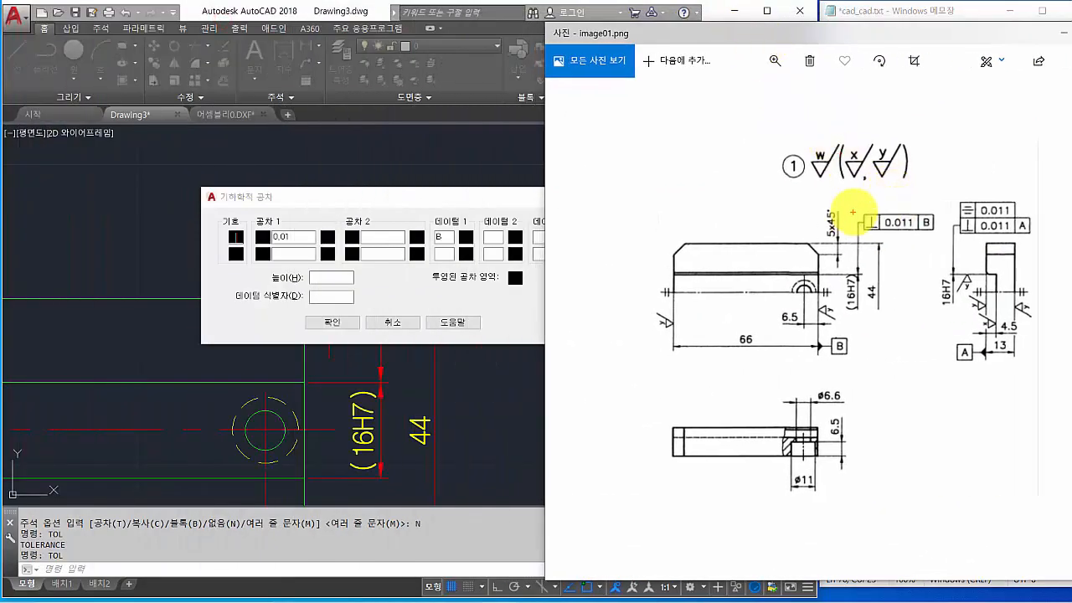
{"action": "left_click_drag", "start_coordinate": [858, 206], "coordinate": [946, 238], "text": "ctrl"}
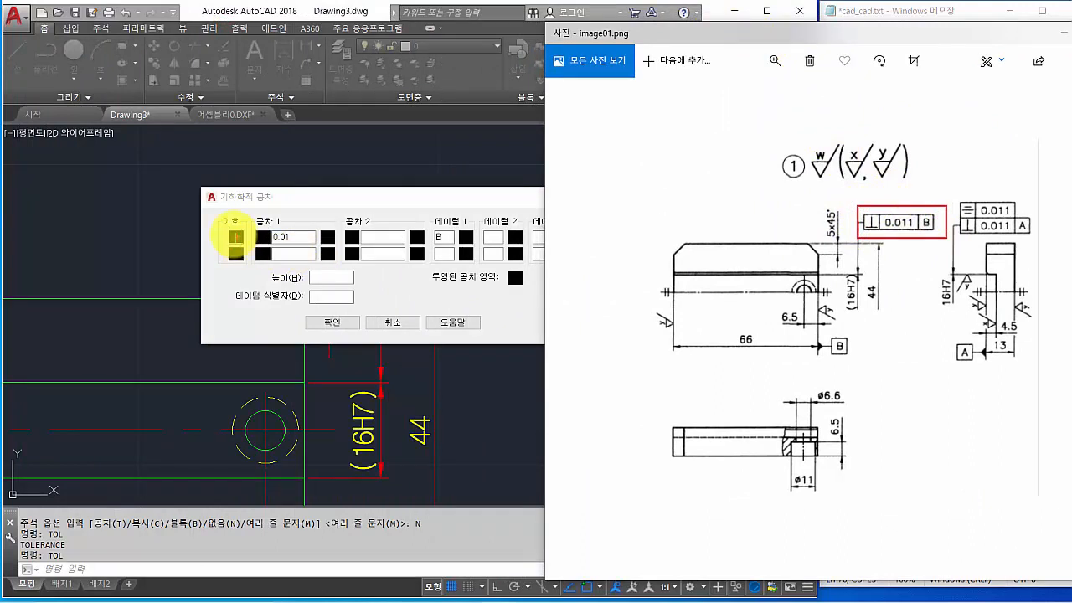
{"action": "mouse_move", "coordinate": [223, 224]}
{"action": "left_mouse_down", "text": "ctrl"}
{"action": "mouse_move", "coordinate": [248, 248]}
{"action": "mouse_move", "coordinate": [301, 246]}
{"action": "left_mouse_up", "text": "ctrl"}
{"action": "left_click_drag", "start_coordinate": [429, 227], "coordinate": [459, 248], "text": "ctrl"}
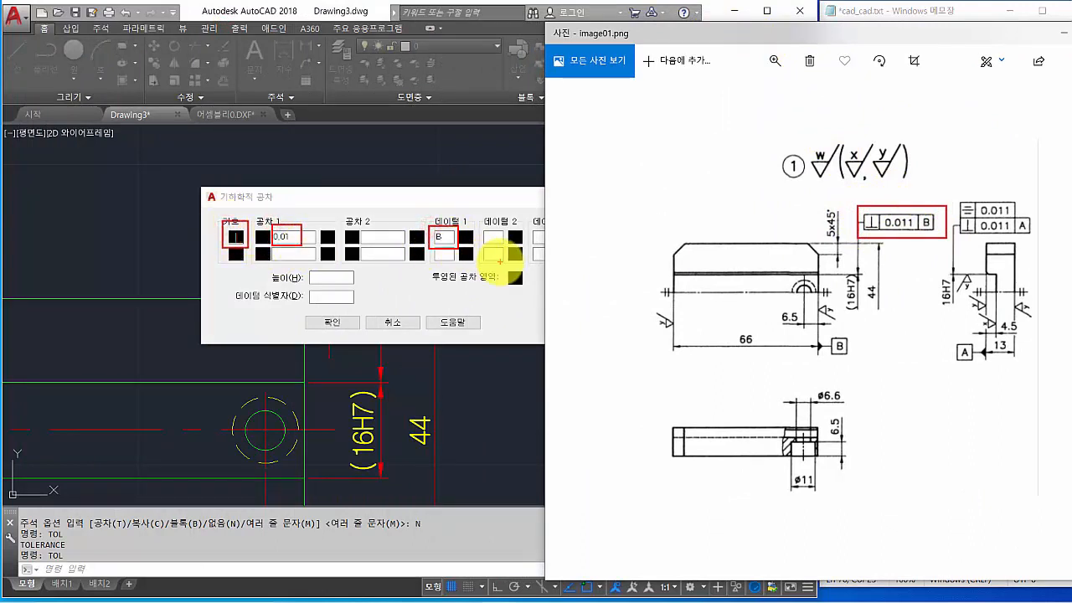
{"action": "key", "text": "Escape"}
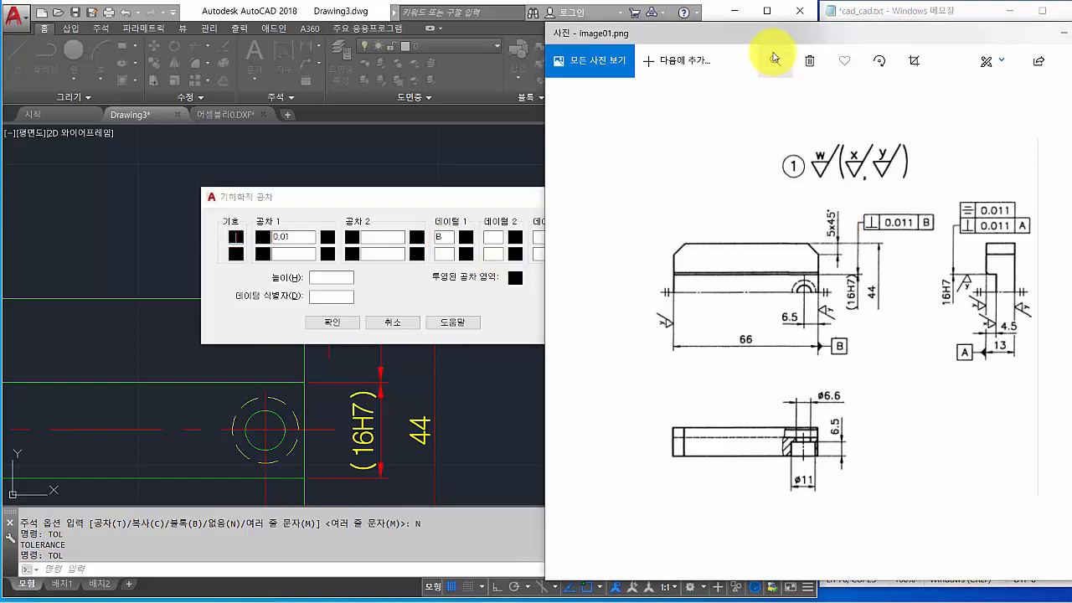
{"action": "left_click_drag", "start_coordinate": [992, 34], "coordinate": [472, 21]}
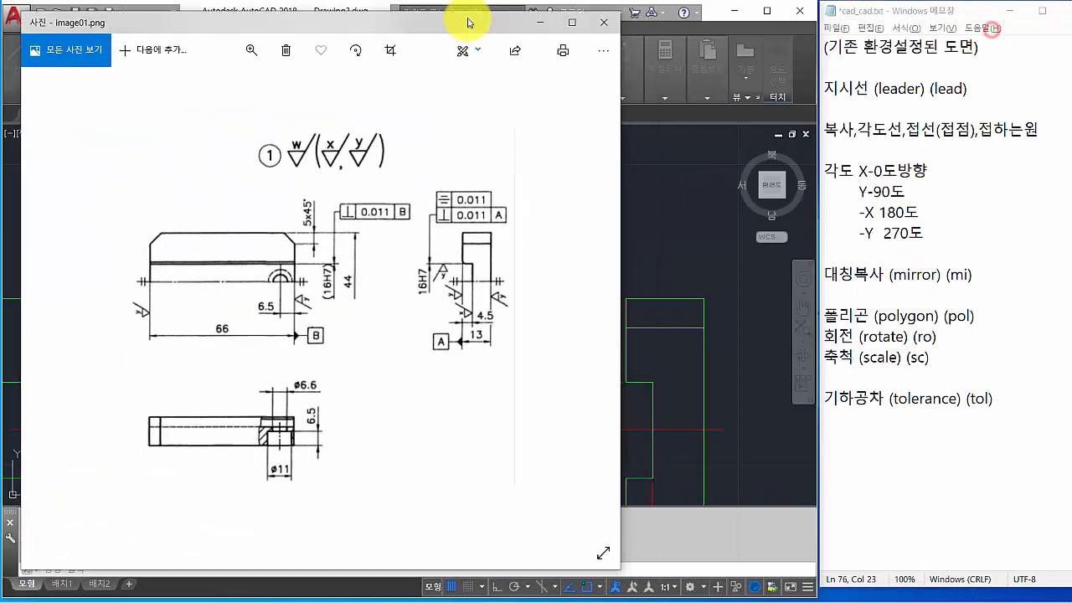
{"action": "left_click", "coordinate": [502, 22]}
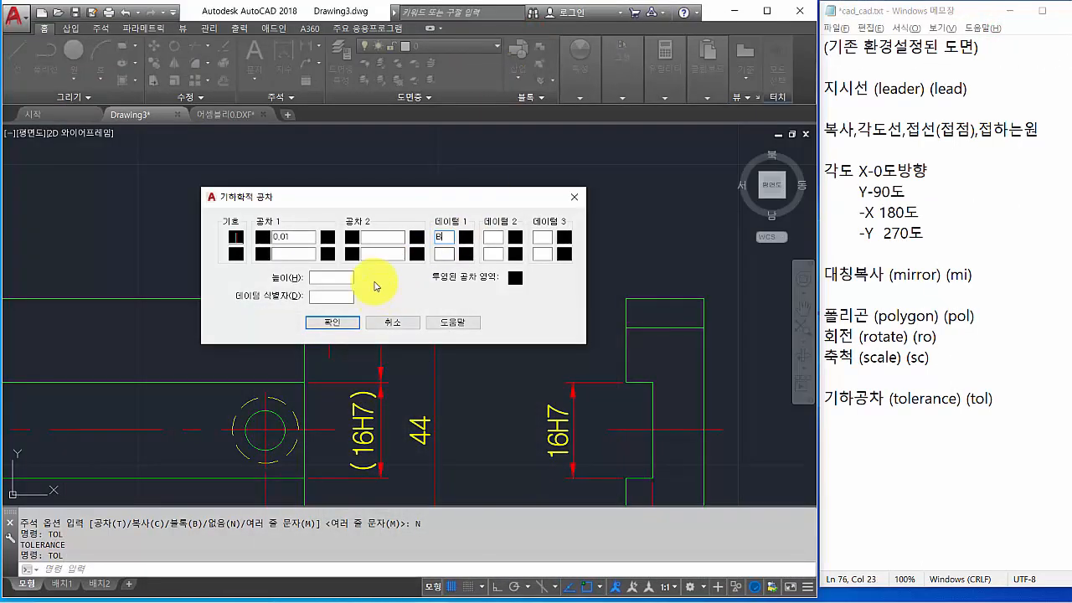
Accept the tolerance settings and place the perpendicularity frame at the end of the (16H7) dimension's leader
{"action": "left_click", "coordinate": [328, 325]}
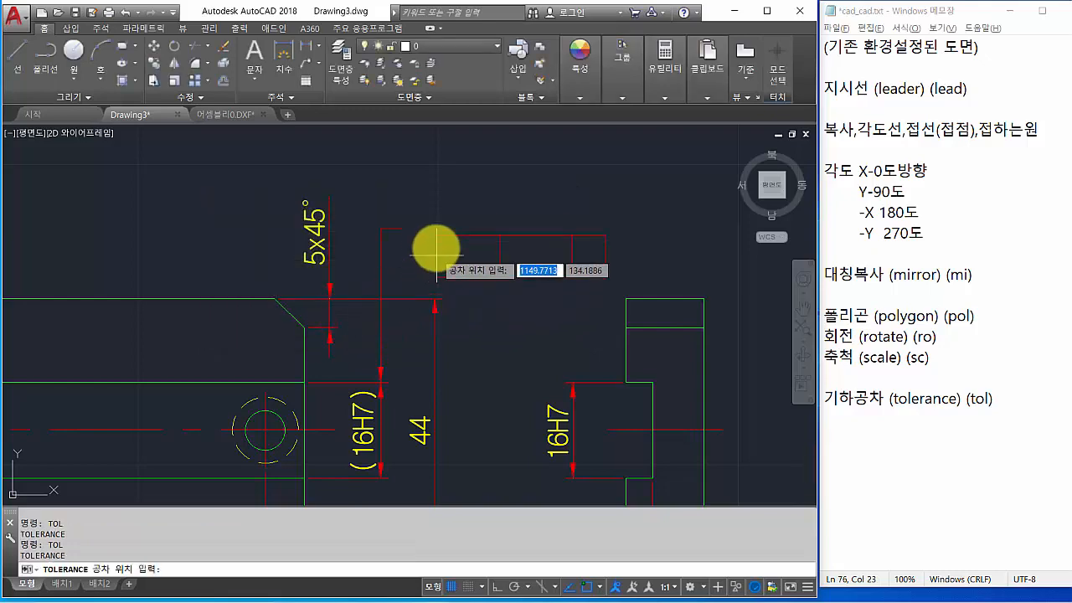
{"action": "left_click", "coordinate": [402, 228]}
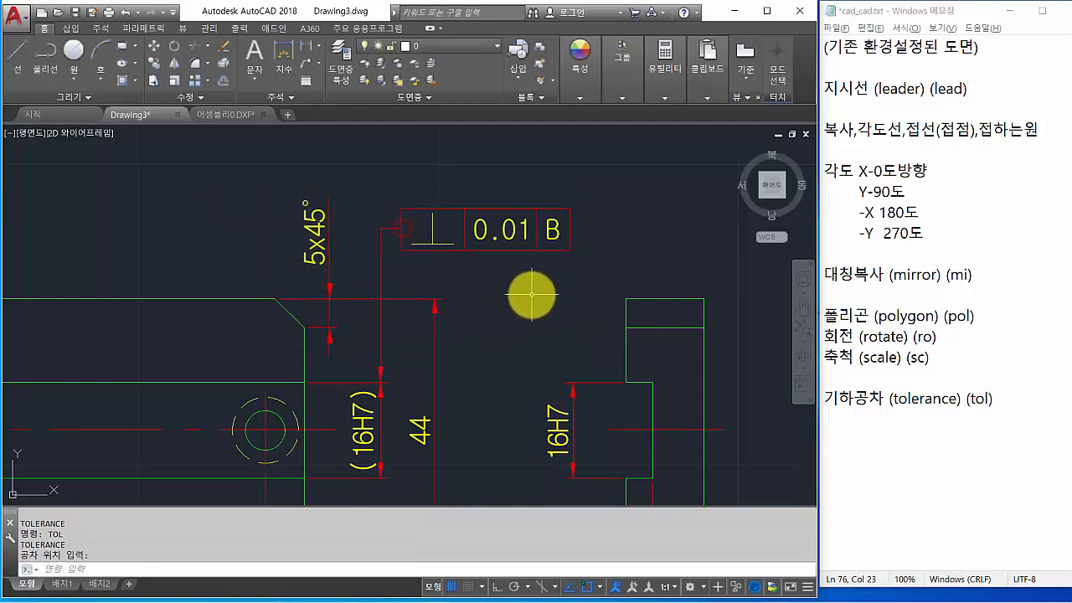
Move the side view with all its dimensions horizontally away from the plan view, using ortho mode
{"action": "scroll", "coordinate": [531, 232], "scroll_direction": "down", "scroll_amount": 2}
{"action": "middle_click_drag", "start_coordinate": [536, 299], "coordinate": [428, 227]}
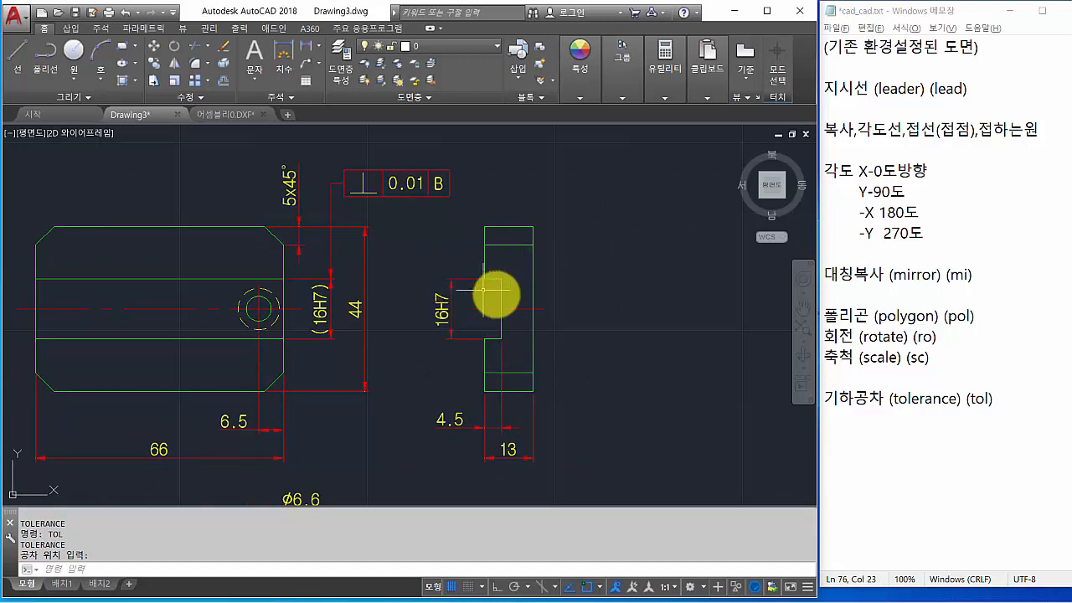
{"action": "middle_click_drag", "start_coordinate": [524, 334], "coordinate": [490, 311]}
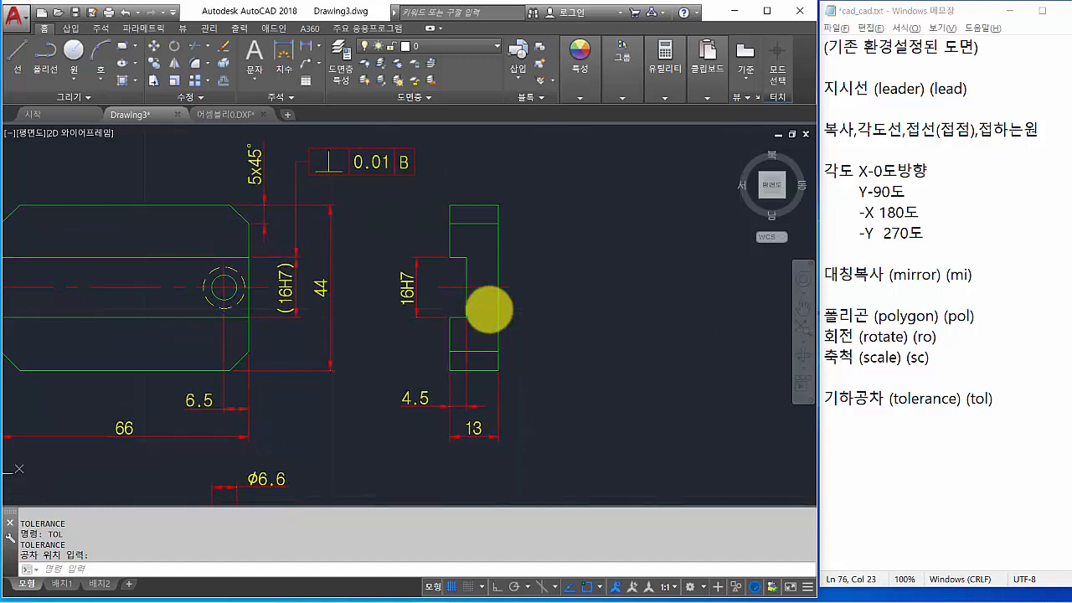
{"action": "key", "text": "Return"}
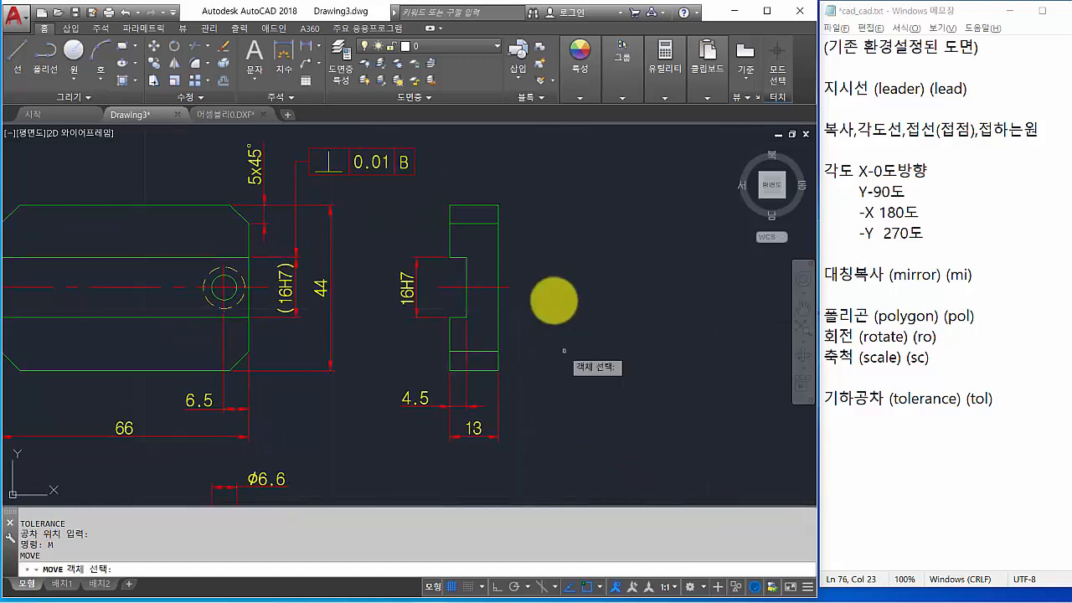
{"action": "left_click", "coordinate": [553, 192]}
{"action": "left_click", "coordinate": [390, 461]}
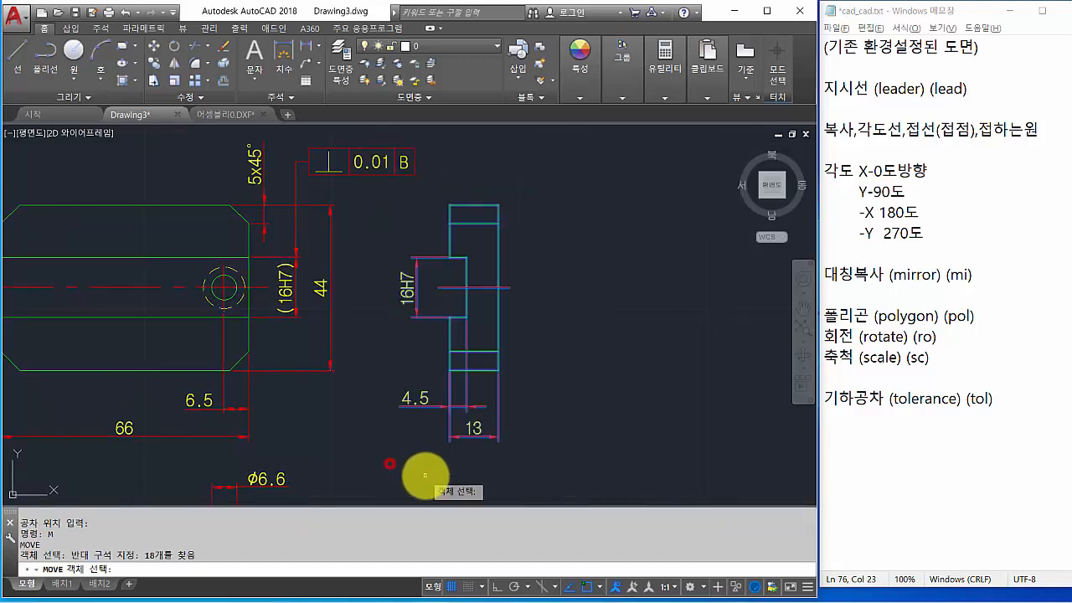
{"action": "key", "text": "Return"}
{"action": "left_click", "coordinate": [551, 406]}
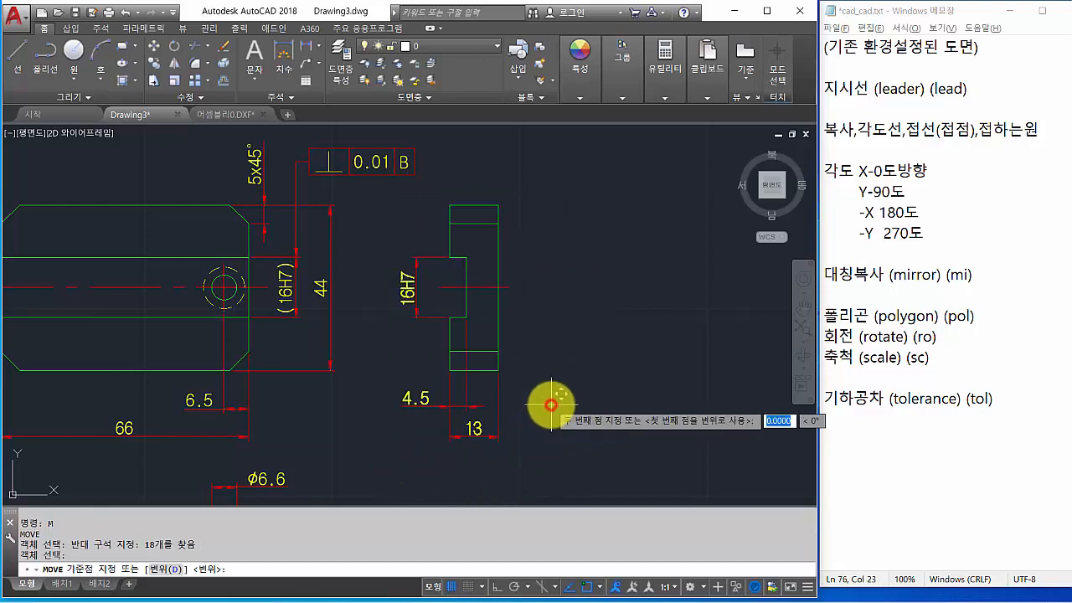
{"action": "key", "text": "F8"}
{"action": "left_click", "coordinate": [596, 404]}
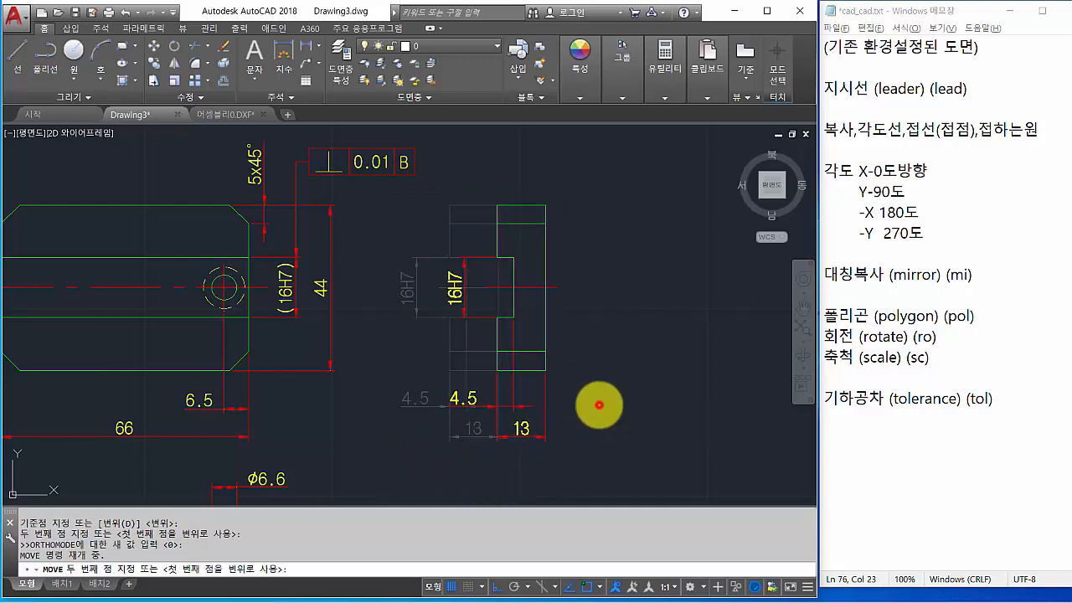
Draw a leader from the upper arrow of the side view's 16H7 dimension straight up past the part's top edge, with annotation option 없음 (none)
{"action": "middle_click_drag", "start_coordinate": [627, 399], "coordinate": [620, 449]}
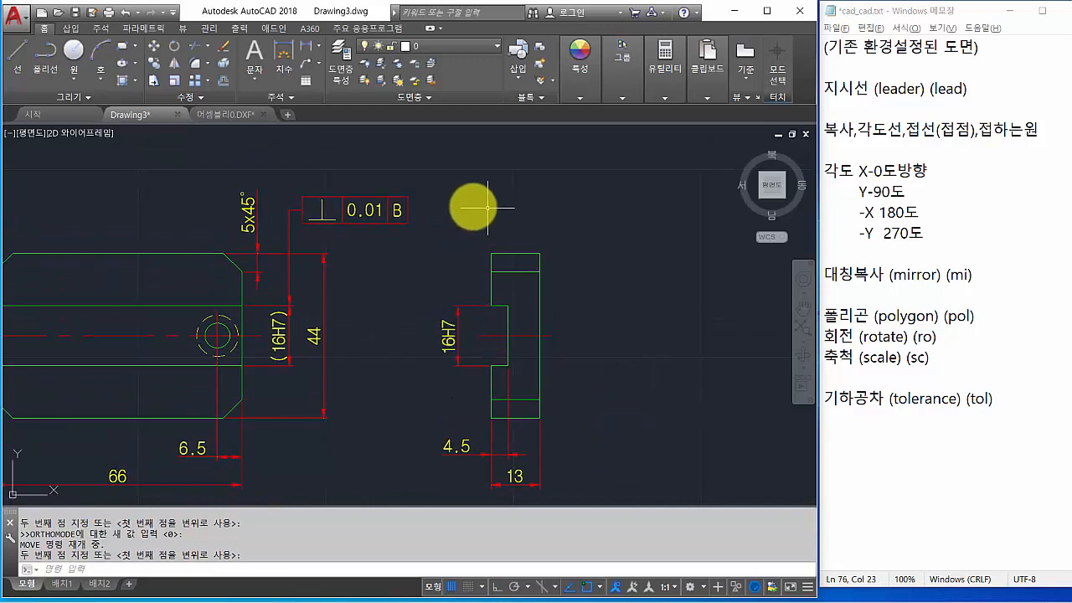
{"action": "left_click", "coordinate": [341, 571]}
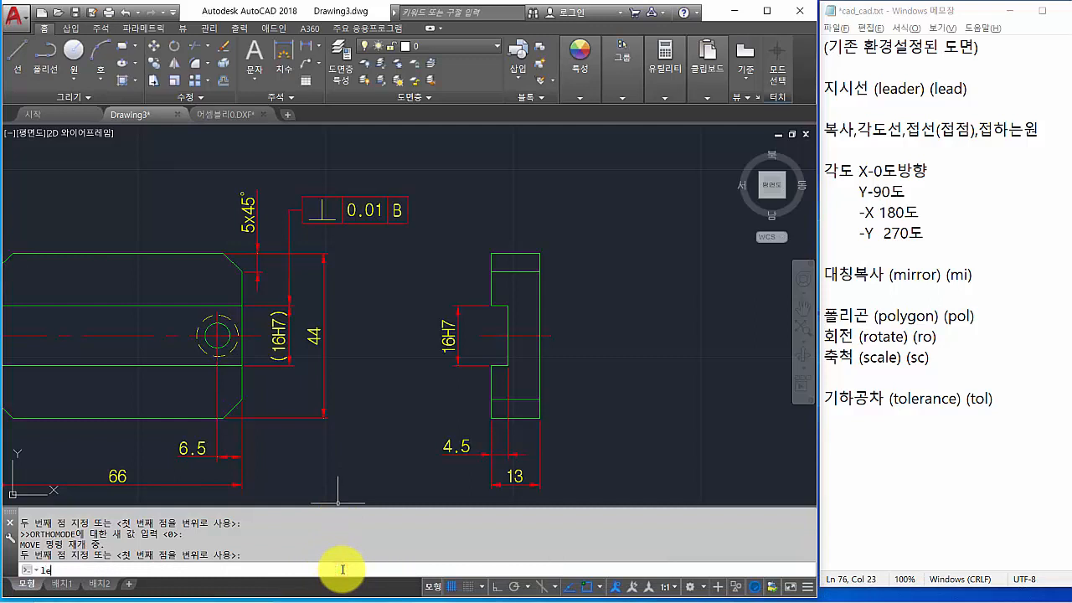
{"action": "type", "text": "lead"}
{"action": "key", "text": "Return"}
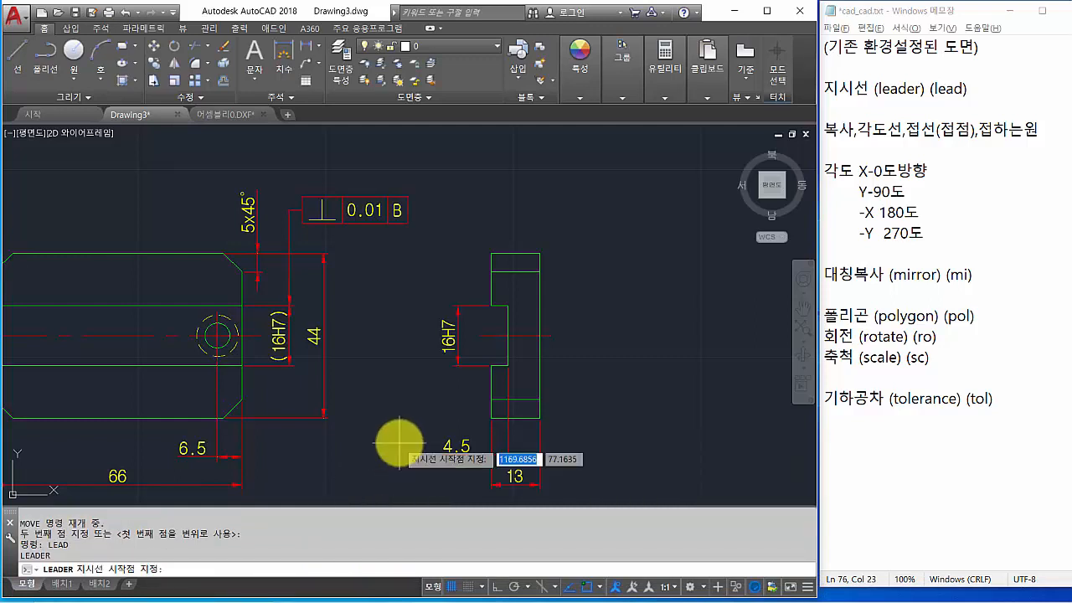
{"action": "left_click", "coordinate": [458, 304]}
{"action": "key", "text": "F8"}
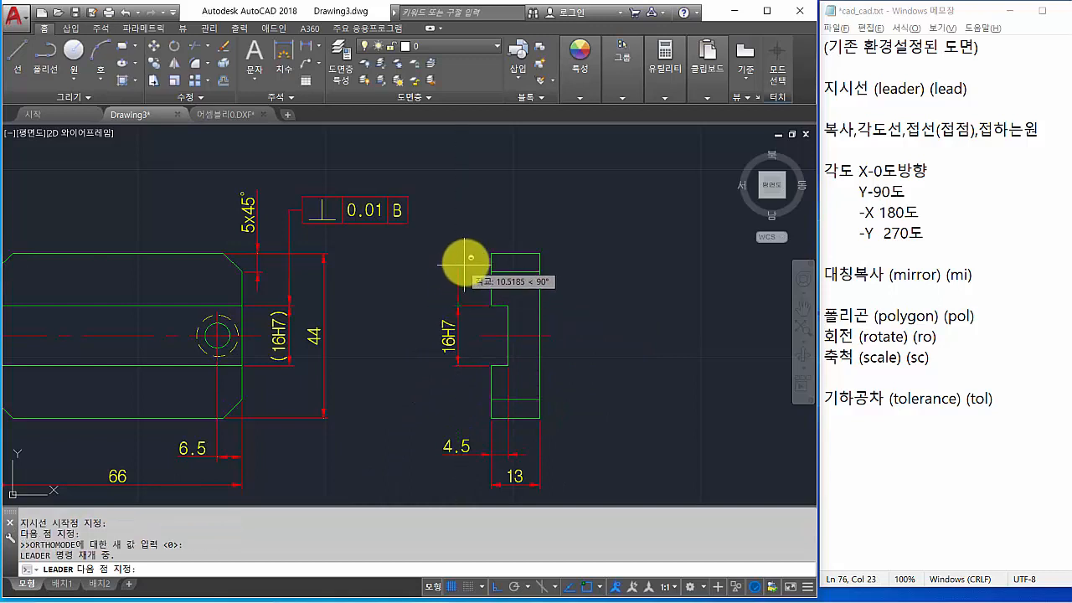
{"action": "left_click", "coordinate": [456, 206]}
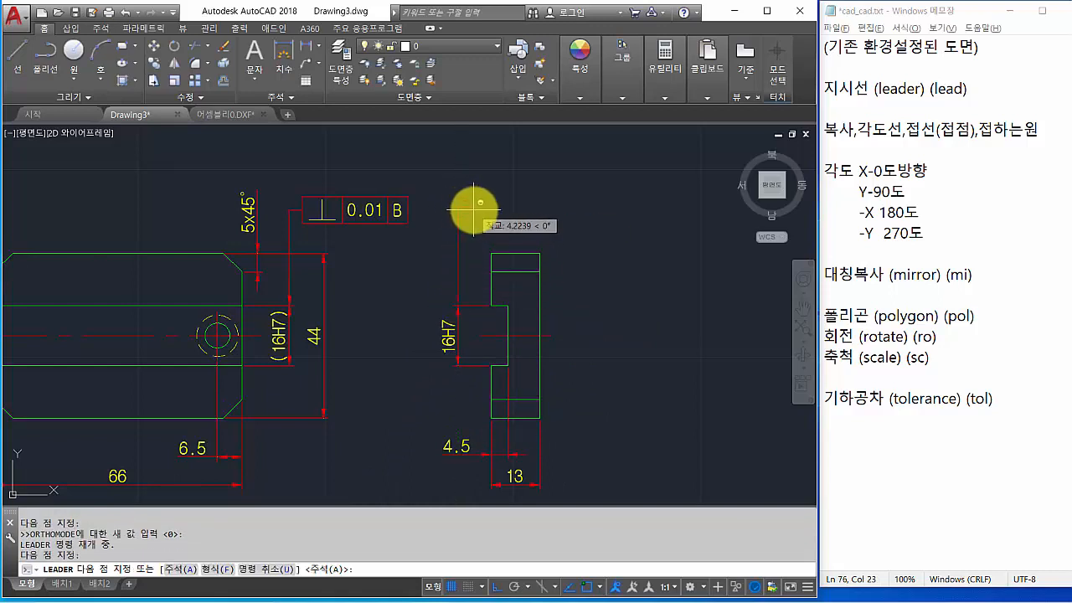
{"action": "left_click", "coordinate": [474, 210]}
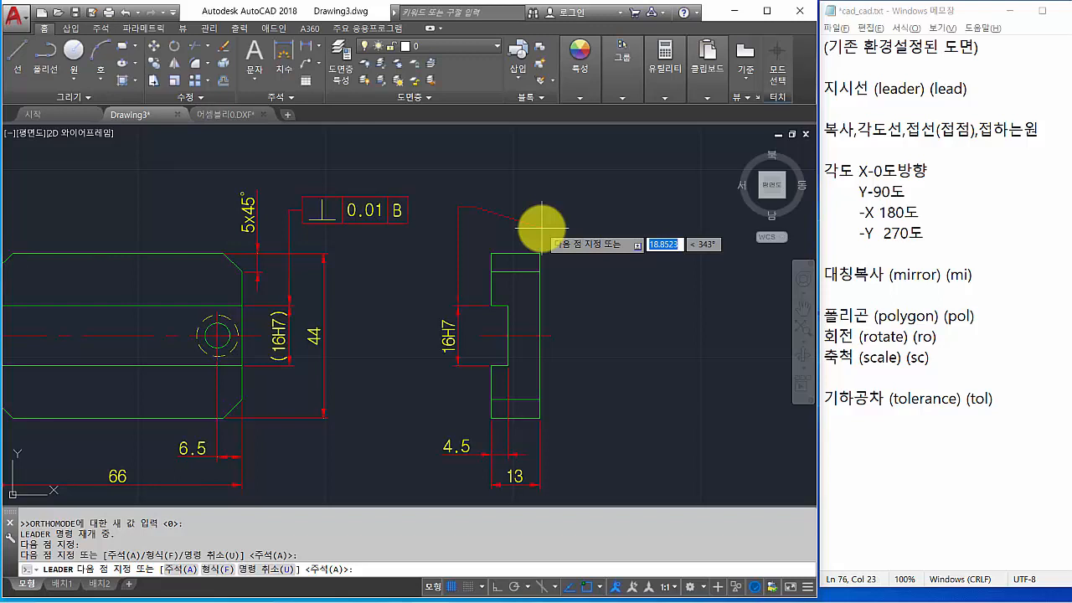
{"action": "key", "text": "Return"}
{"action": "key", "text": "Return"}
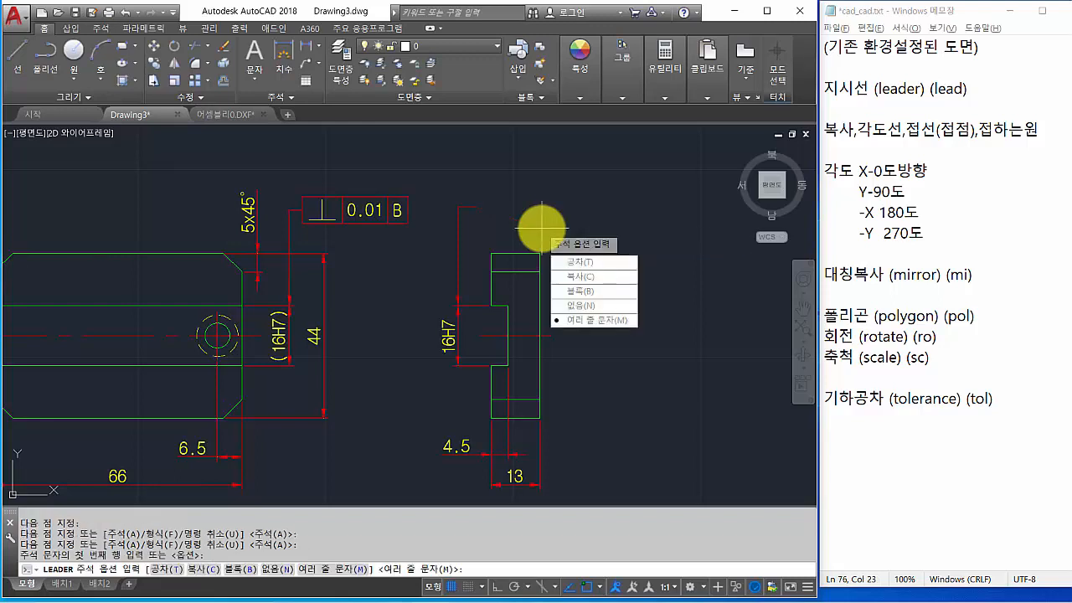
{"action": "left_click", "coordinate": [579, 306]}
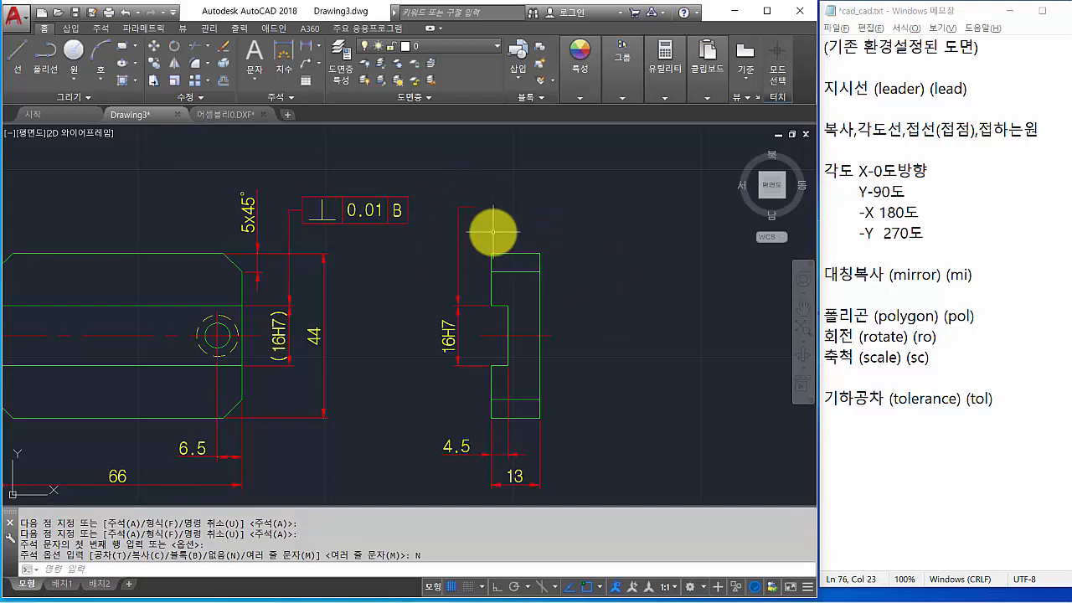
Start a new geometric tolerance and set its first row to the symmetry symbol with a Tolerance 1 value of 0.011
{"action": "type", "text": "tol"}
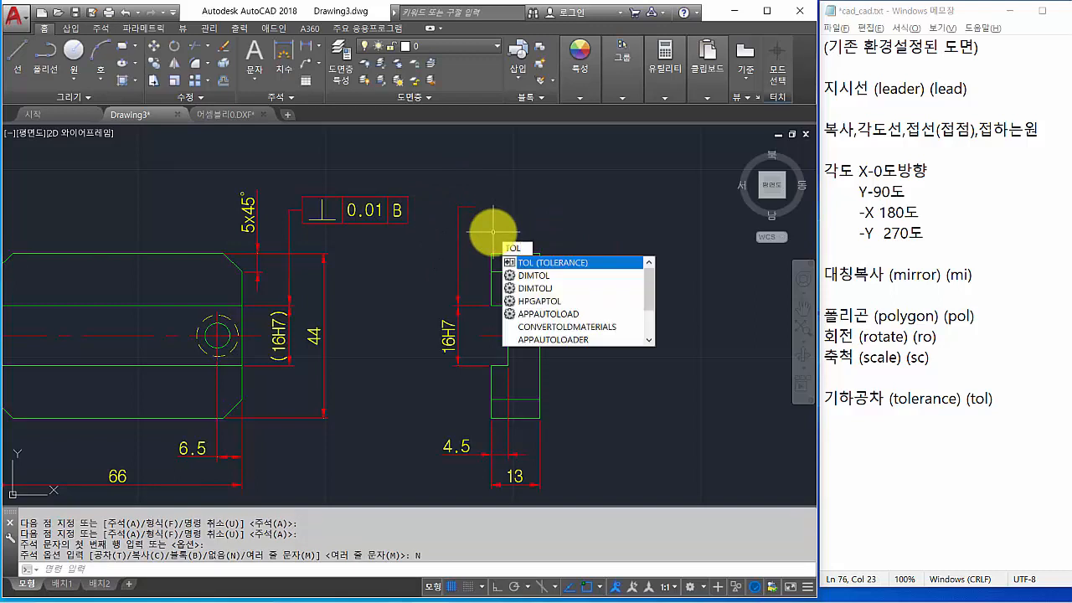
{"action": "key", "text": "Return"}
{"action": "left_click_drag", "start_coordinate": [437, 237], "coordinate": [386, 185]}
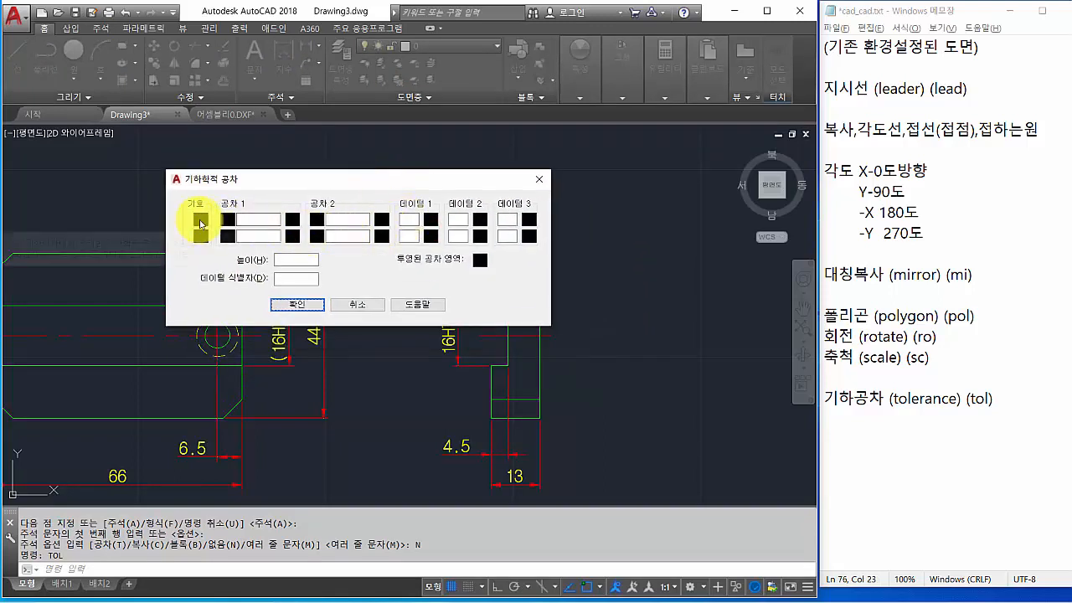
{"action": "left_click", "coordinate": [202, 222]}
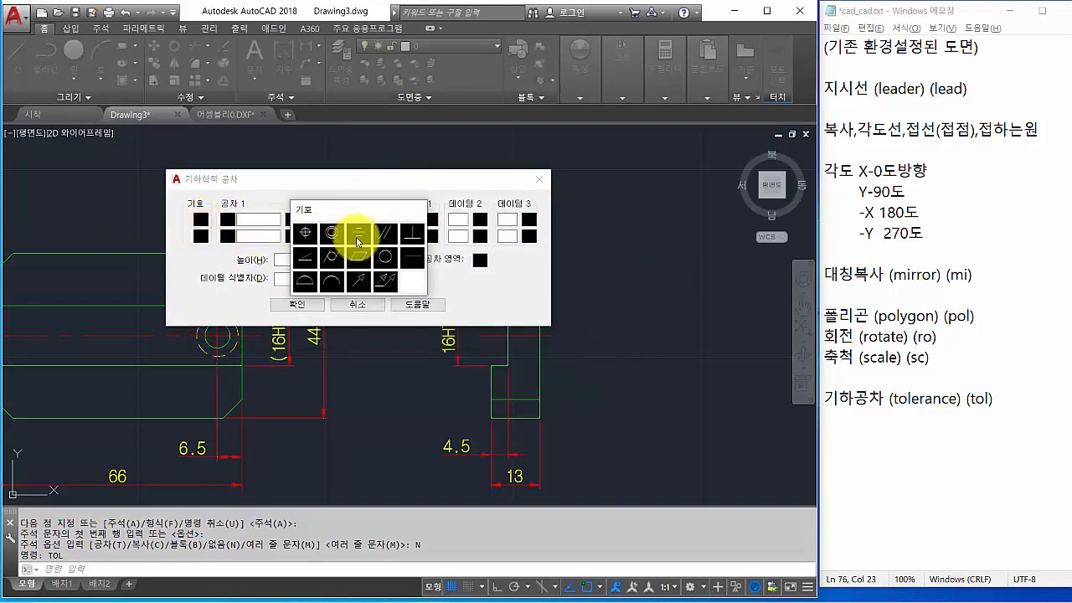
{"action": "left_click", "coordinate": [359, 239]}
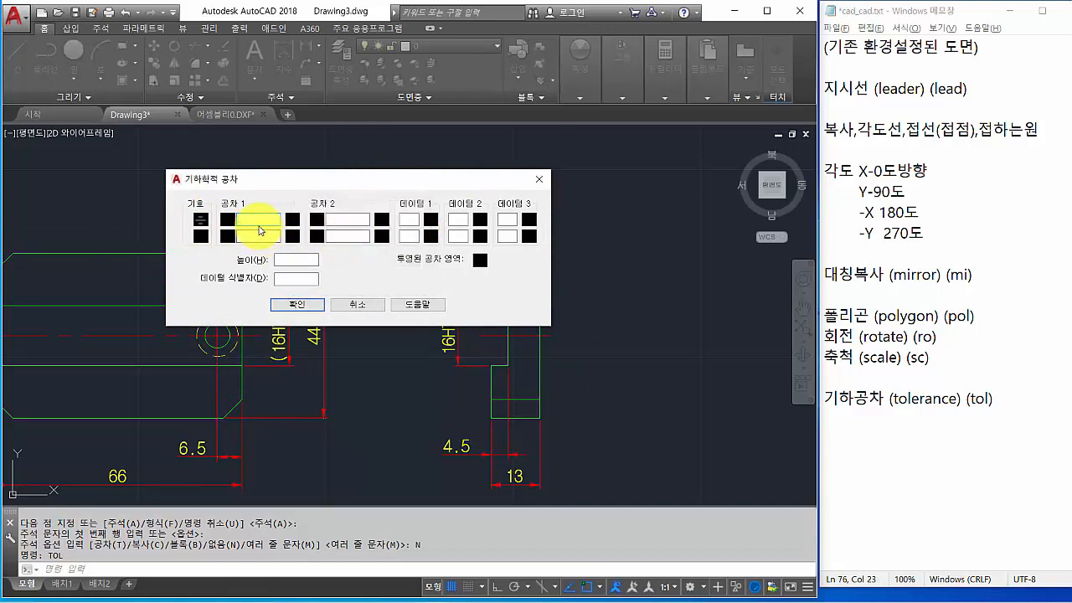
{"action": "left_click", "coordinate": [261, 224]}
{"action": "type", "text": "0.011"}
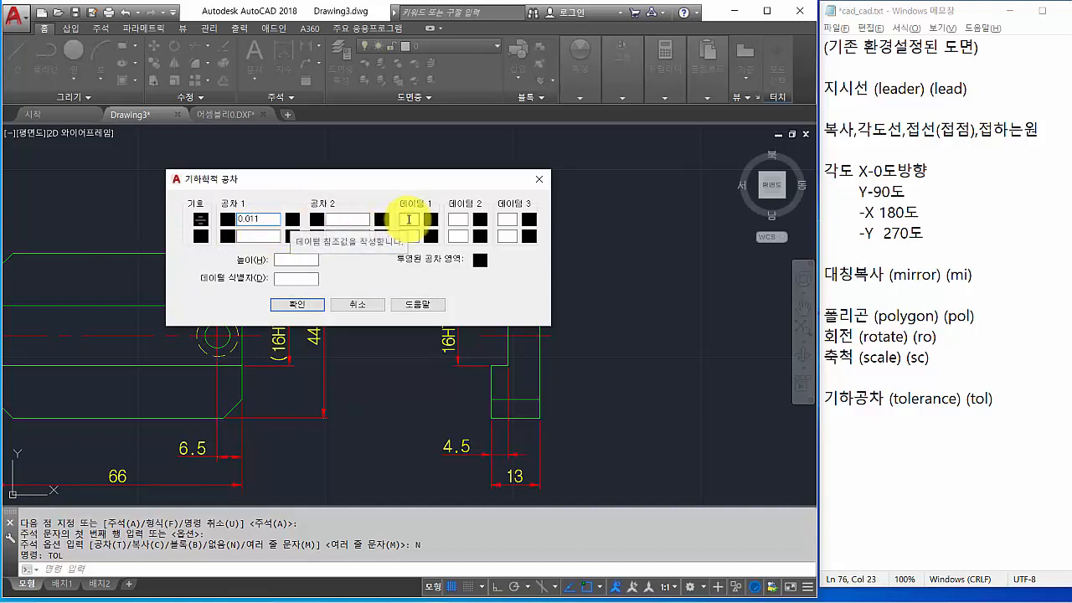
Set the tolerance's second row to the perpendicularity symbol with Tolerance 1 value 0.011 and Datum 1 reference A
{"action": "left_click", "coordinate": [200, 238]}
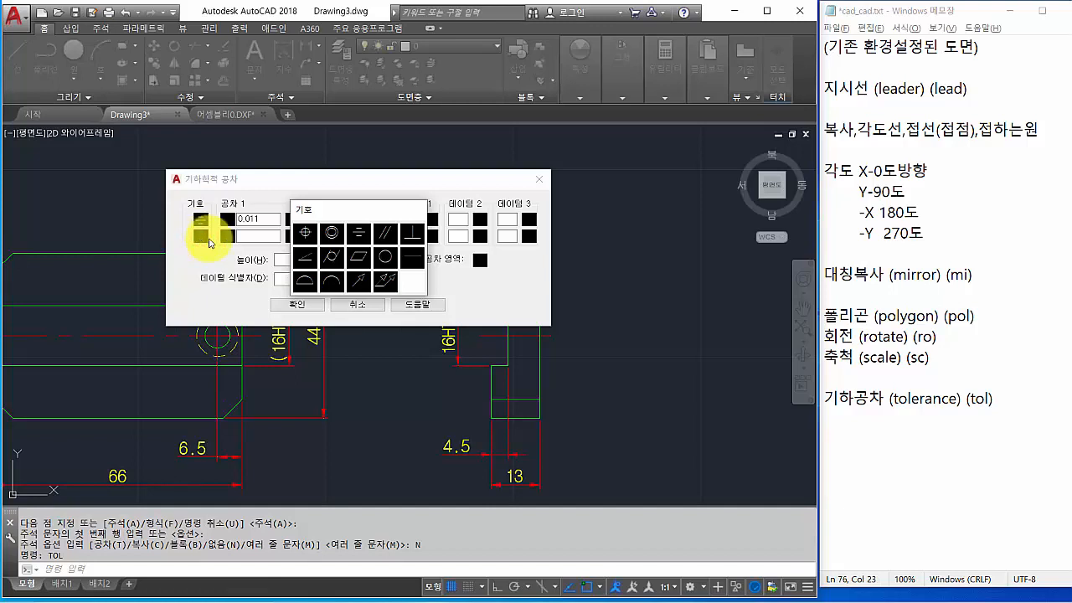
{"action": "left_click", "coordinate": [410, 235]}
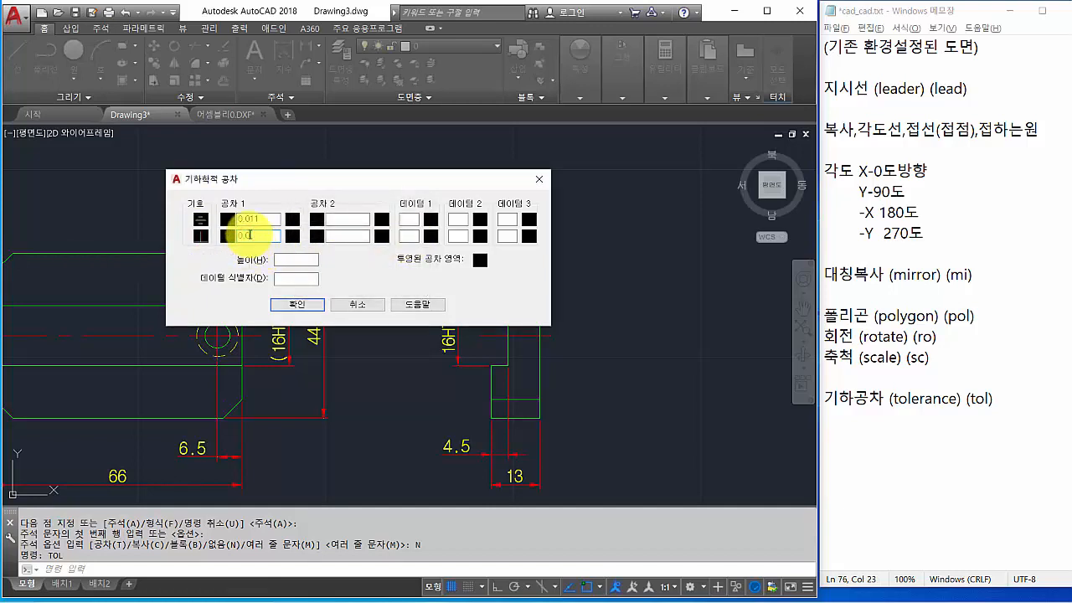
{"action": "left_click", "coordinate": [408, 236]}
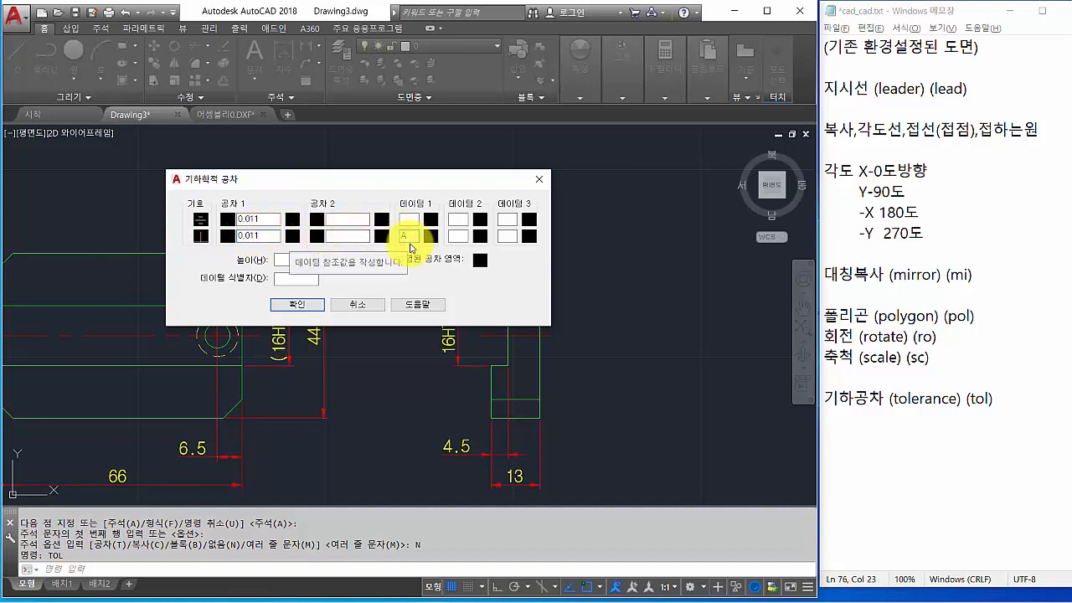
{"action": "type", "text": "A"}
Switch to the reference image image01.png in Photos to check the side view's two-row tolerance frame
{"action": "key", "text": "alt+Tab"}
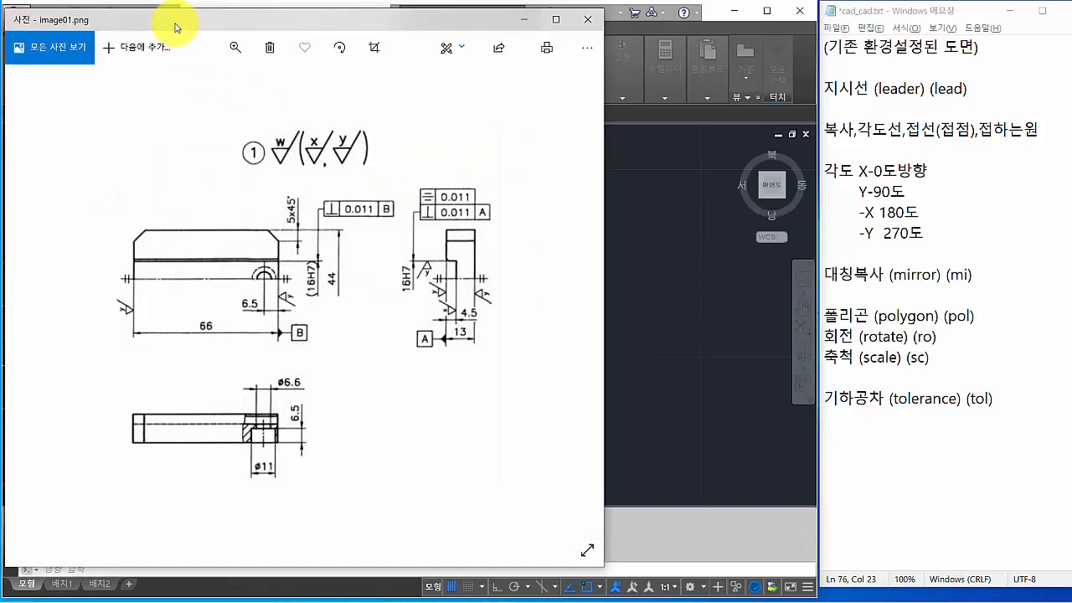
Place the two-row tolerance frame, symmetry 0.011 over perpendicularity 0.011 A, at the end of the side view's 16H7 leader, matching image01.png
{"action": "left_click_drag", "start_coordinate": [176, 28], "coordinate": [726, 35]}
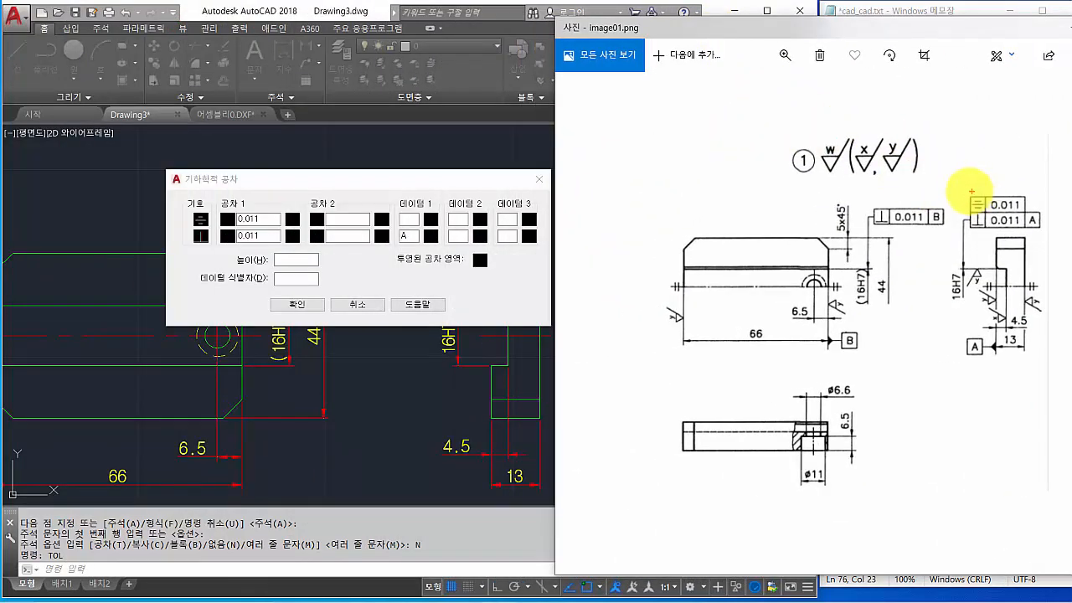
{"action": "left_click_drag", "start_coordinate": [967, 190], "coordinate": [1052, 233]}
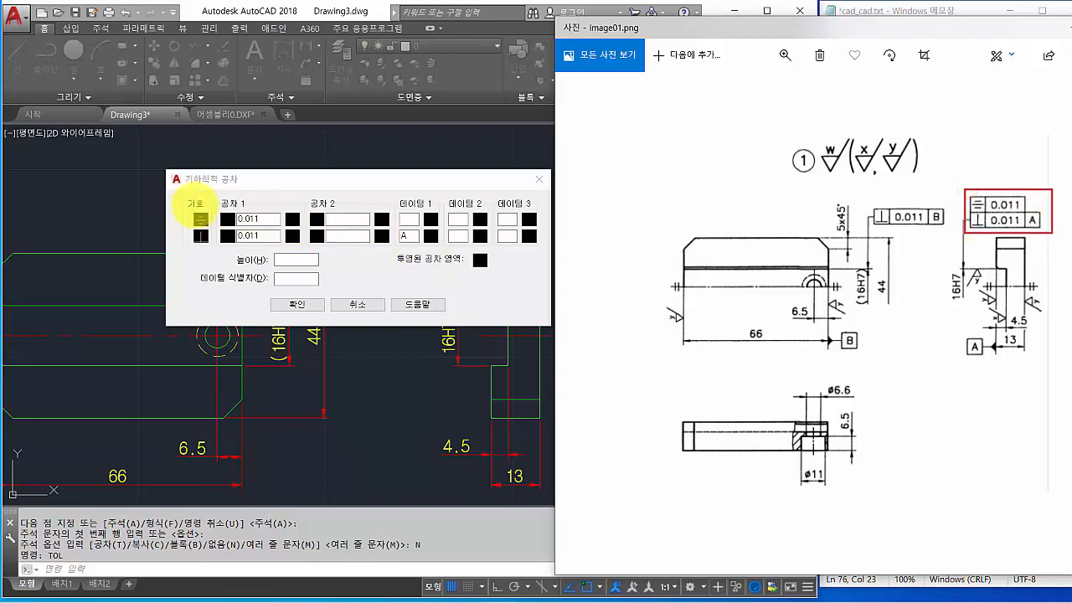
{"action": "left_click_drag", "start_coordinate": [182, 197], "coordinate": [437, 255]}
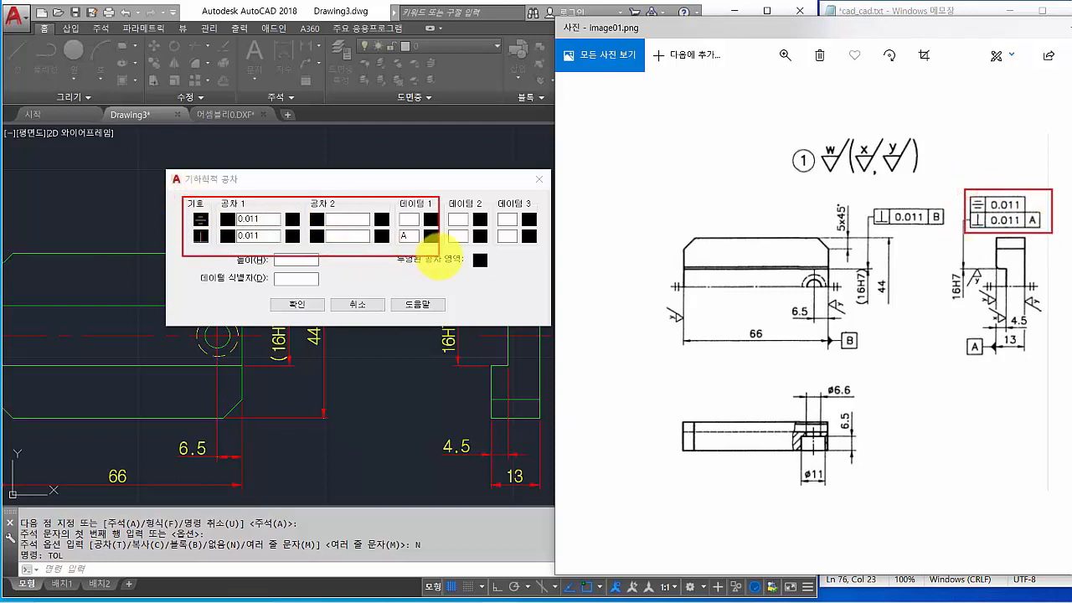
{"action": "left_click_drag", "start_coordinate": [1025, 27], "coordinate": [919, 29]}
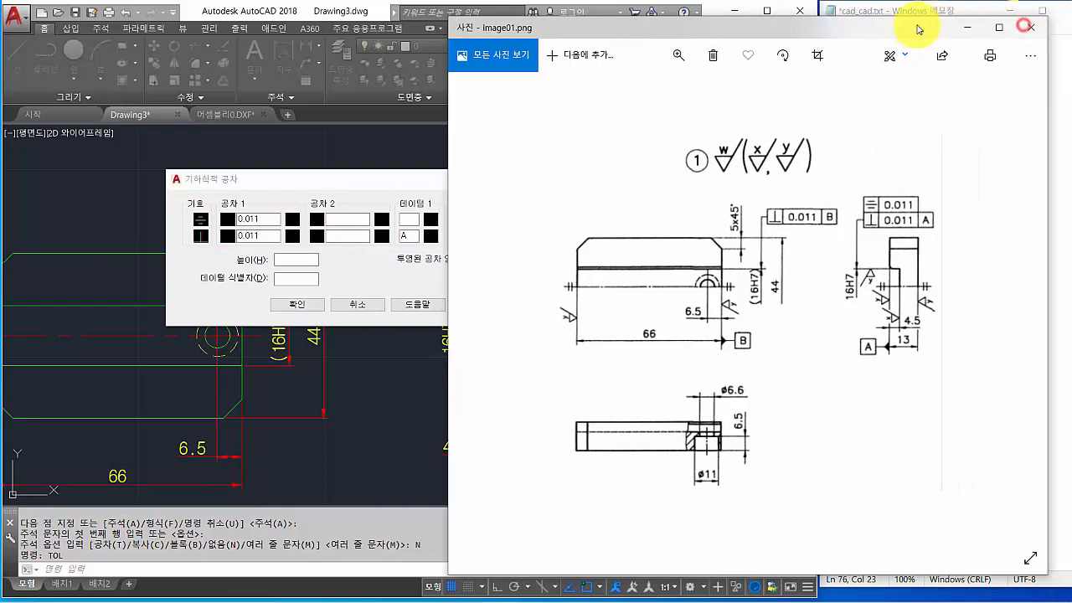
{"action": "left_click", "coordinate": [1031, 27]}
{"action": "left_click", "coordinate": [303, 306]}
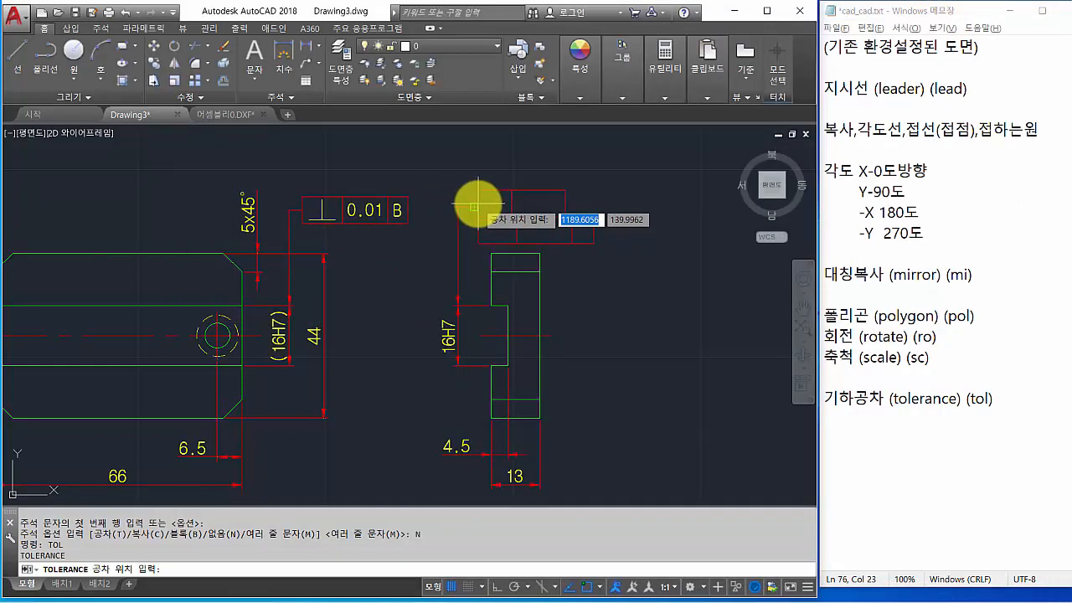
{"action": "left_click", "coordinate": [475, 207]}
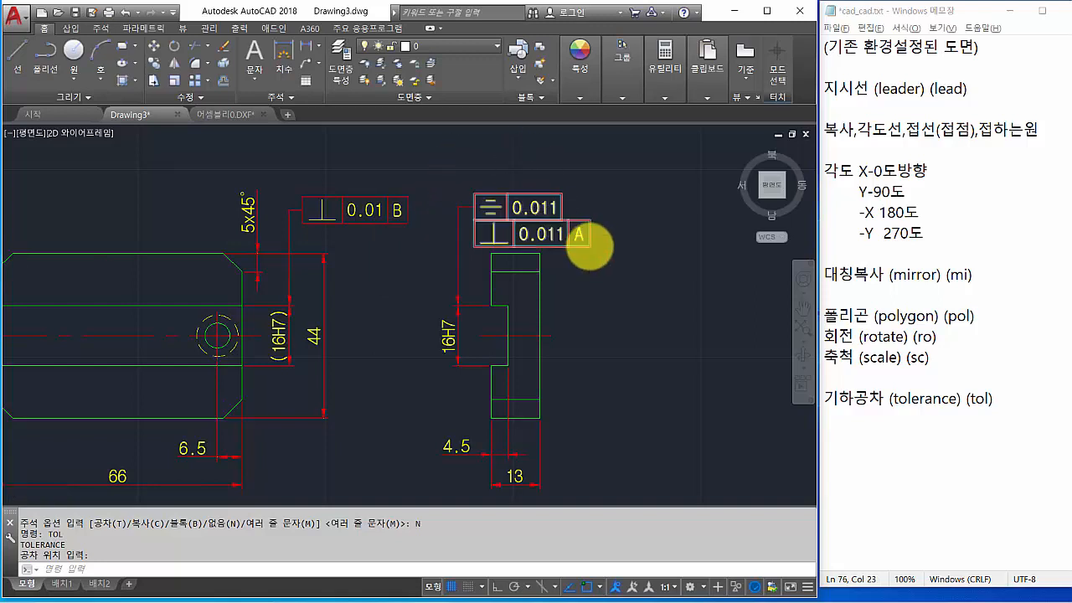
Draw a horizontal leader about 13.5 mm long with ortho on, running left from the left end of the side view's 13 dimension
{"action": "scroll", "coordinate": [591, 247], "scroll_direction": "down", "scroll_amount": 2}
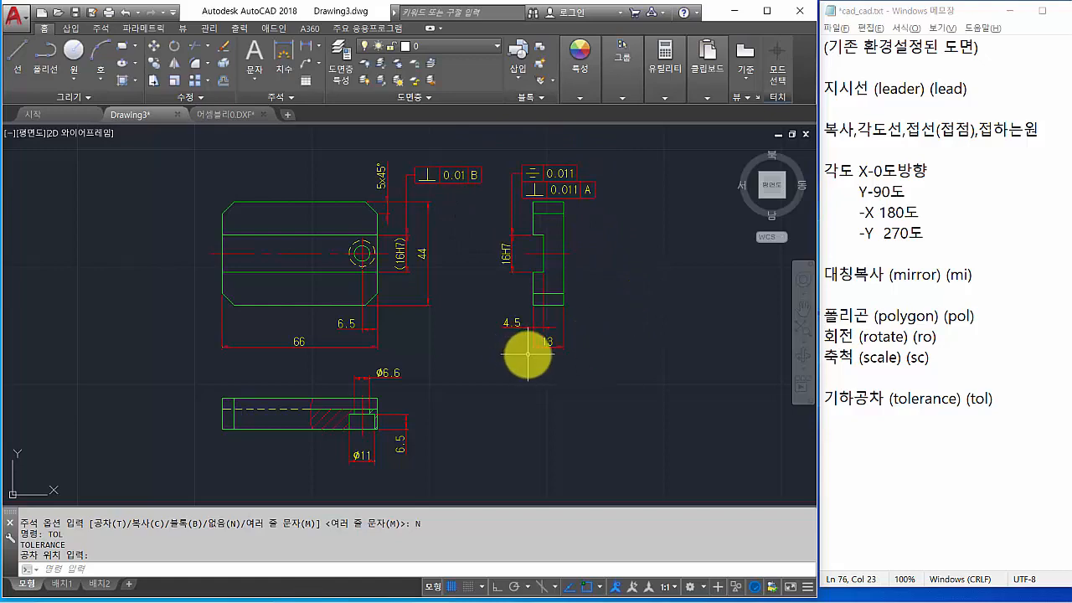
{"action": "key", "text": "alt+Tab"}
{"action": "key", "text": "alt+Tab"}
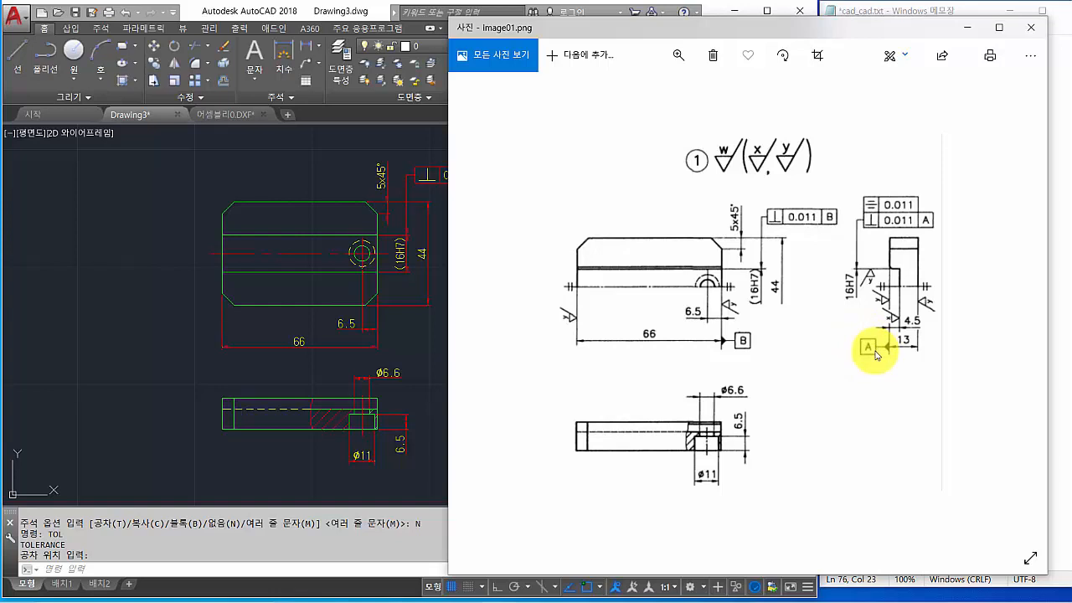
{"action": "left_click", "coordinate": [360, 567]}
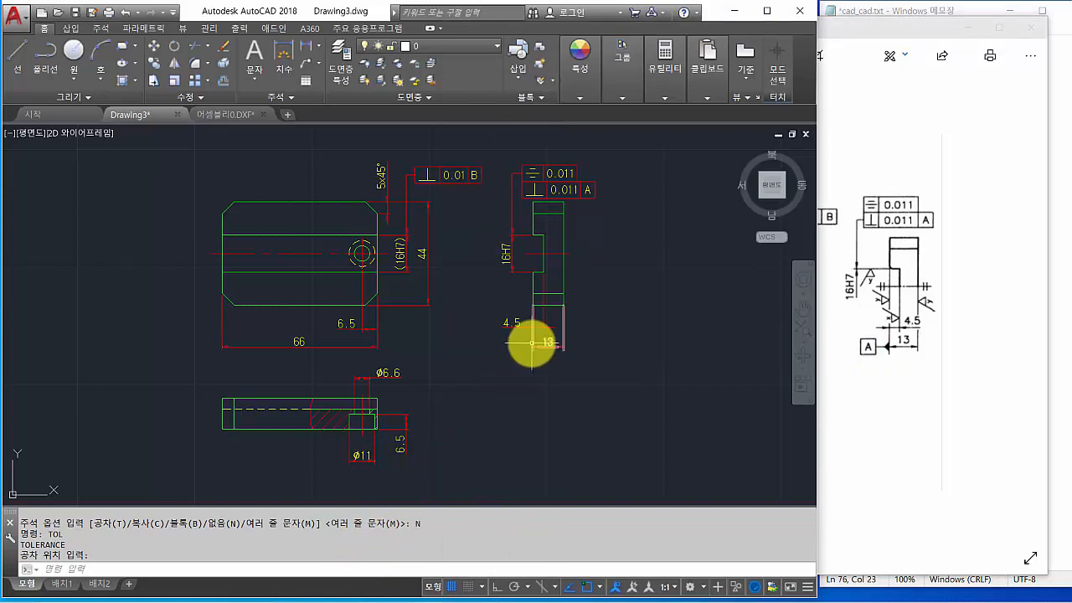
{"action": "scroll", "coordinate": [531, 342], "scroll_direction": "up", "scroll_amount": 4}
{"action": "scroll", "coordinate": [531, 342], "scroll_direction": "up", "scroll_amount": 2}
{"action": "scroll", "coordinate": [531, 341], "scroll_direction": "down", "scroll_amount": 2}
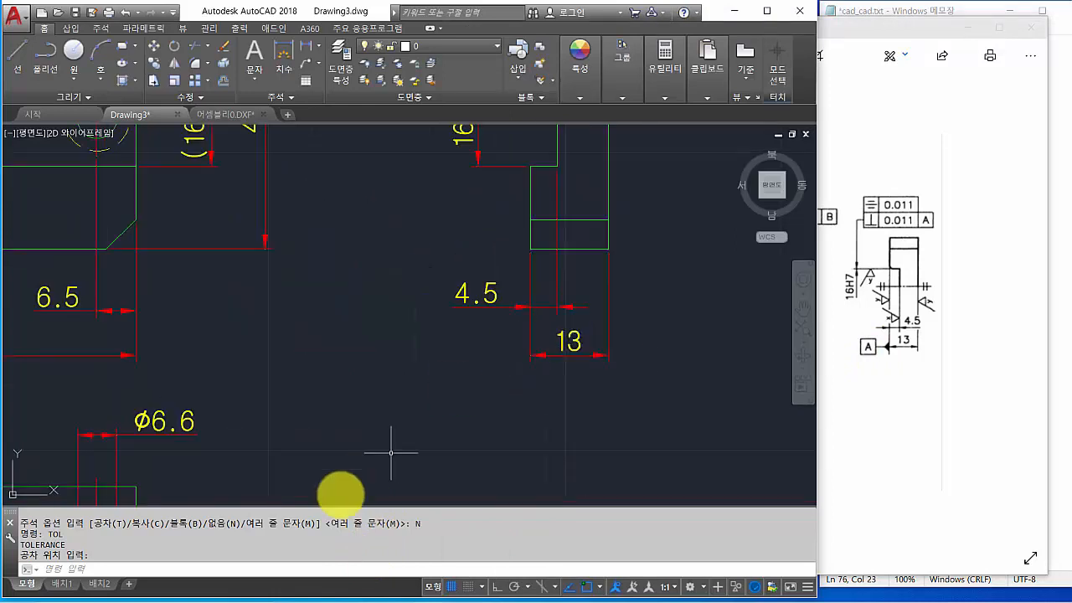
{"action": "left_click", "coordinate": [335, 565]}
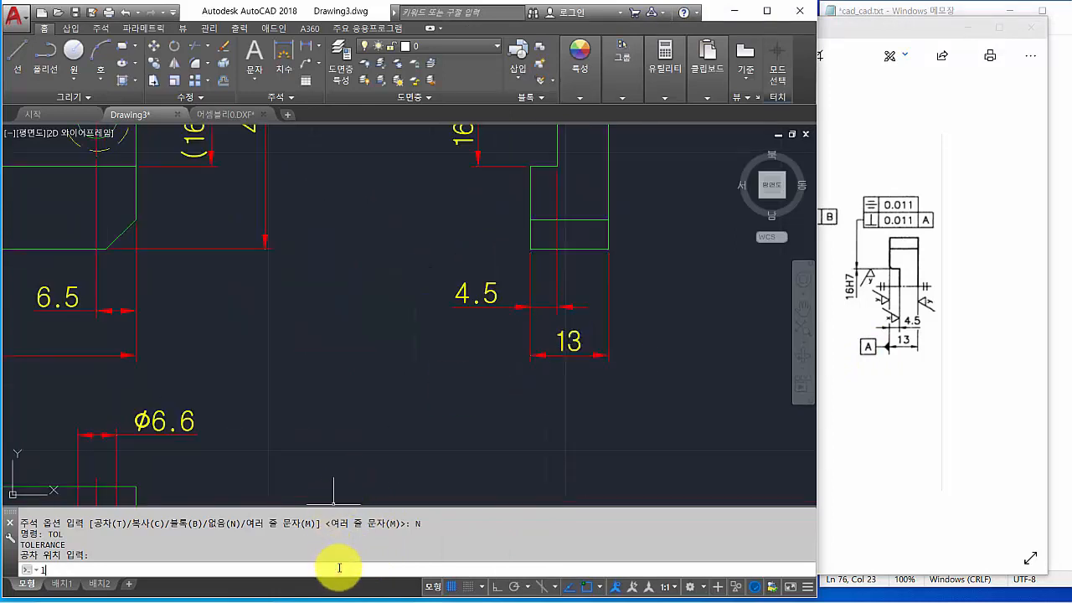
{"action": "key", "text": "Return"}
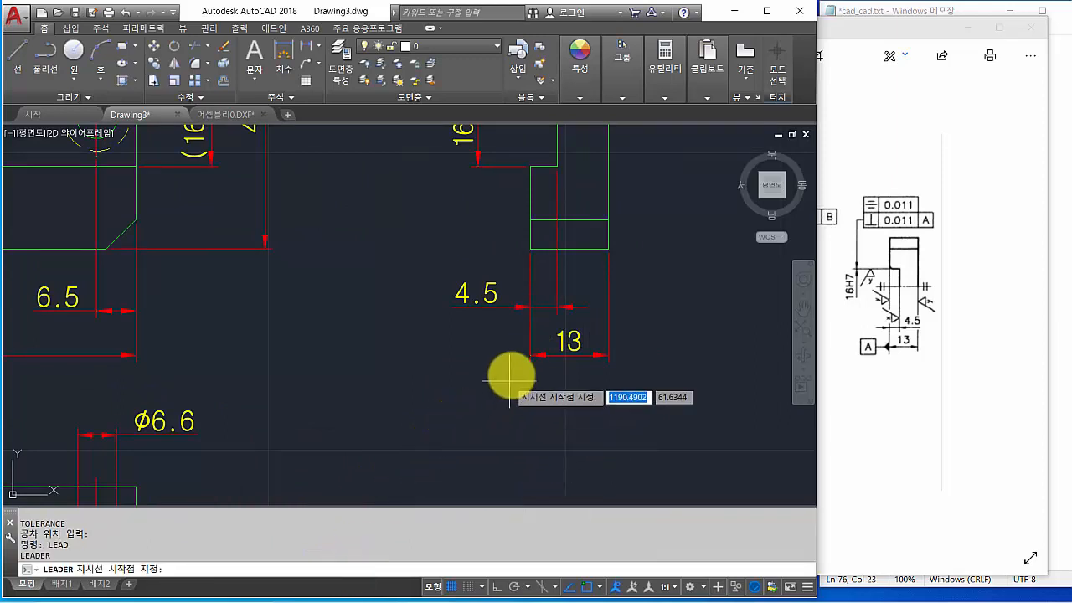
{"action": "left_click", "coordinate": [530, 356]}
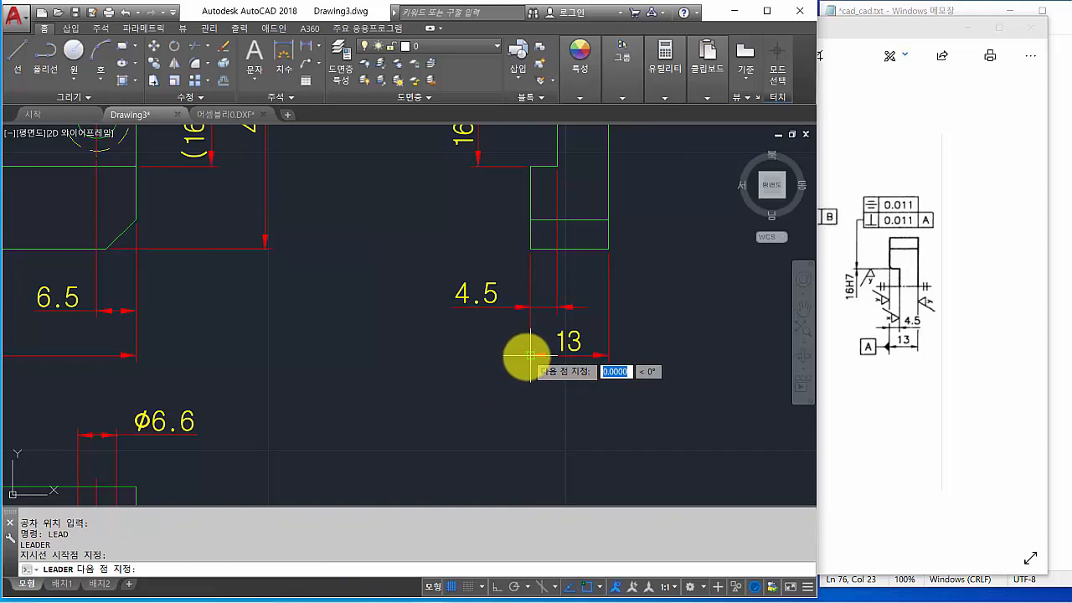
{"action": "key", "text": "F8"}
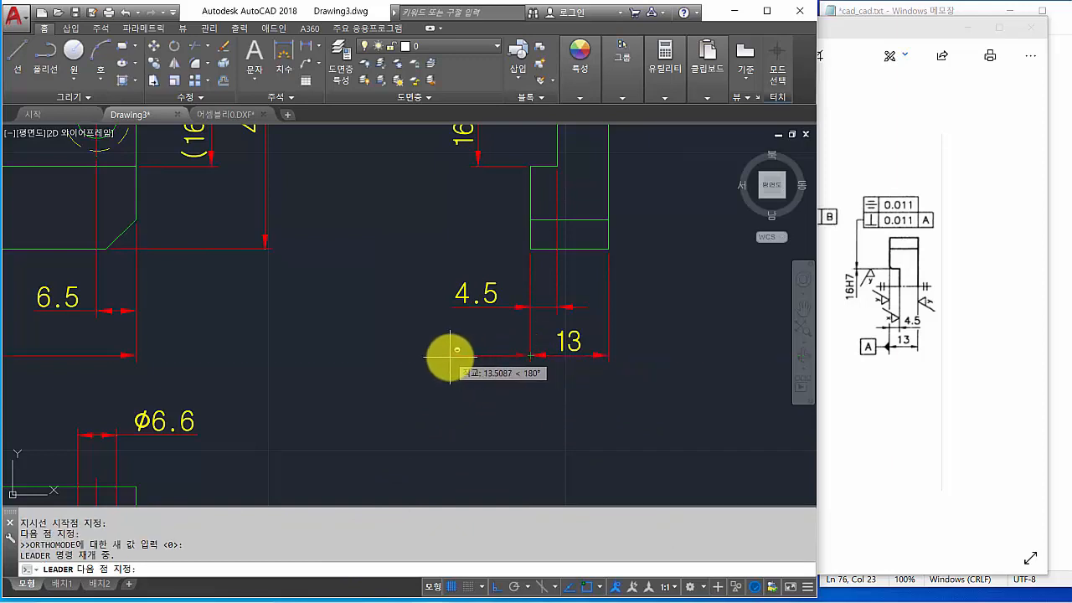
{"action": "left_click", "coordinate": [450, 356]}
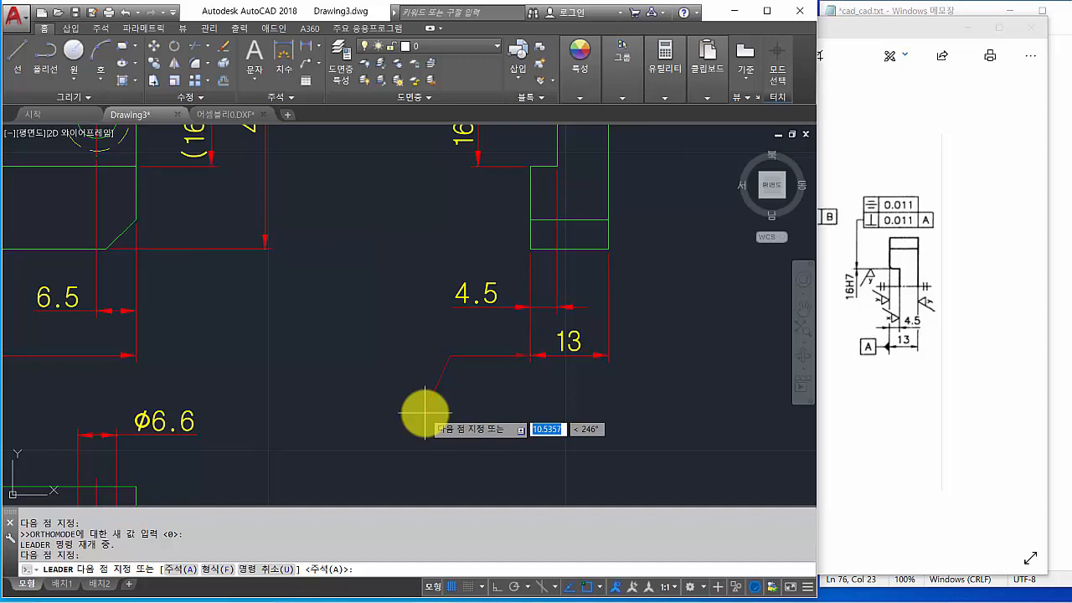
Finish the leader without annotation text, using the 없음(N) annotation option
{"action": "key", "text": "Return"}
{"action": "key", "text": "Return"}
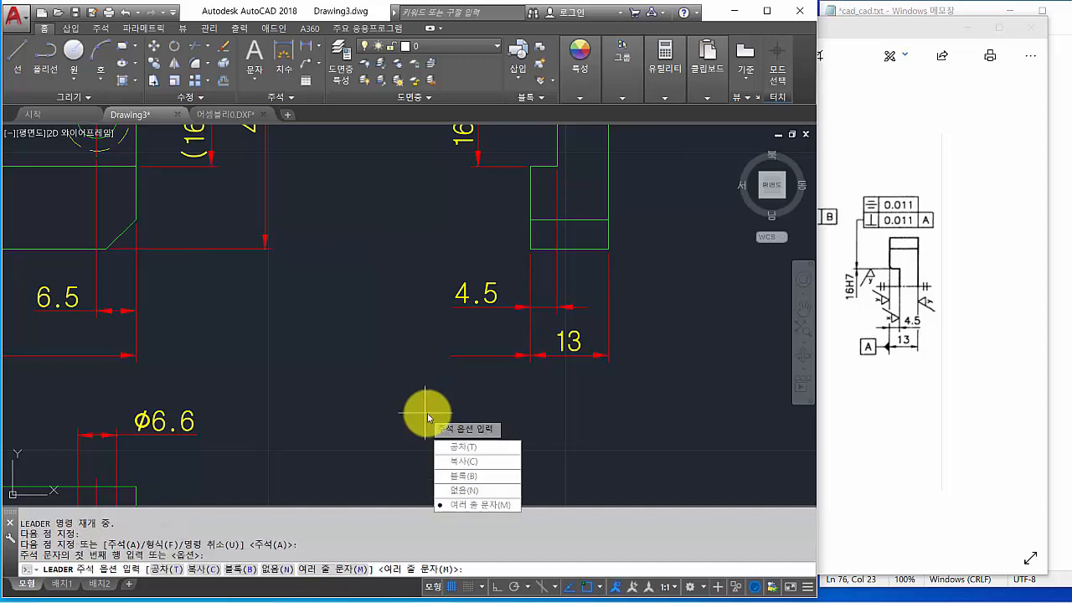
{"action": "left_click", "coordinate": [469, 491]}
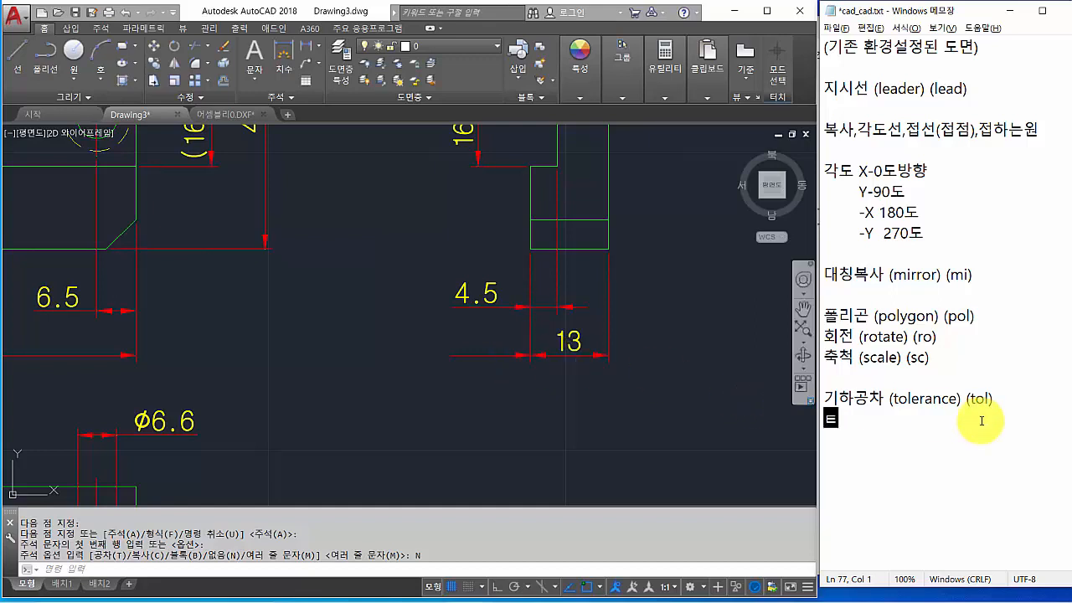
Switch to Notepad and add the line "특성 (properties) (prop)" below the tolerance entry in the command notes
{"action": "type", "text": "트거"}
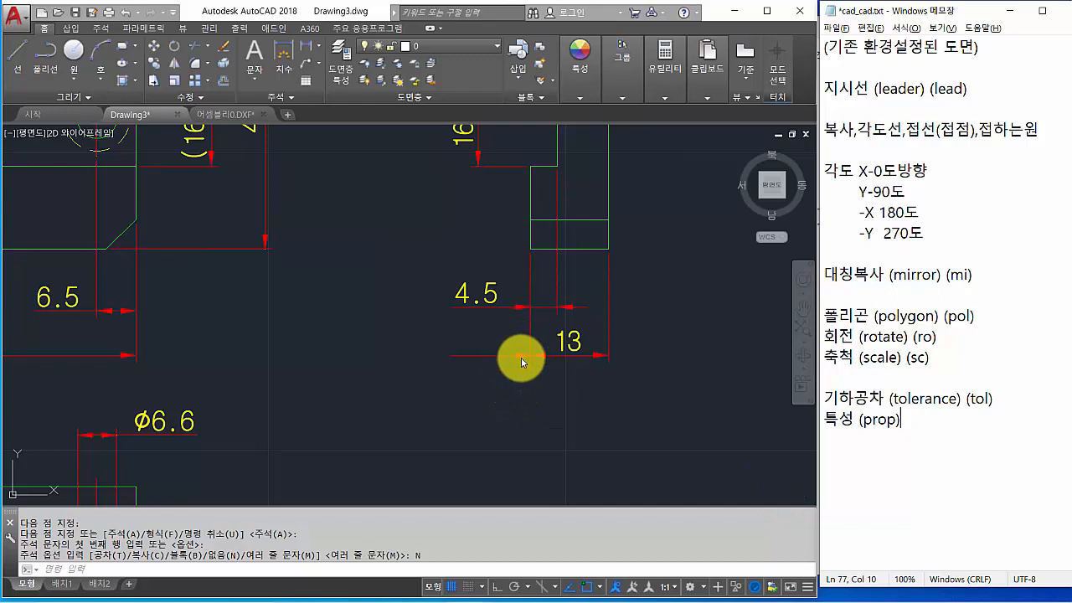
{"action": "left_click", "coordinate": [406, 569]}
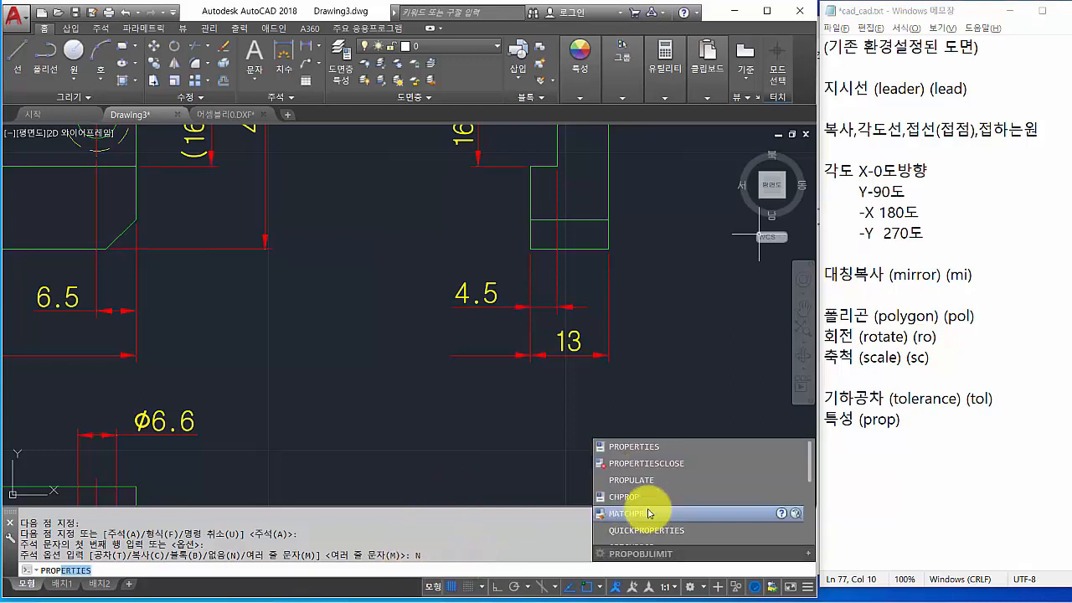
{"action": "left_click", "coordinate": [860, 423]}
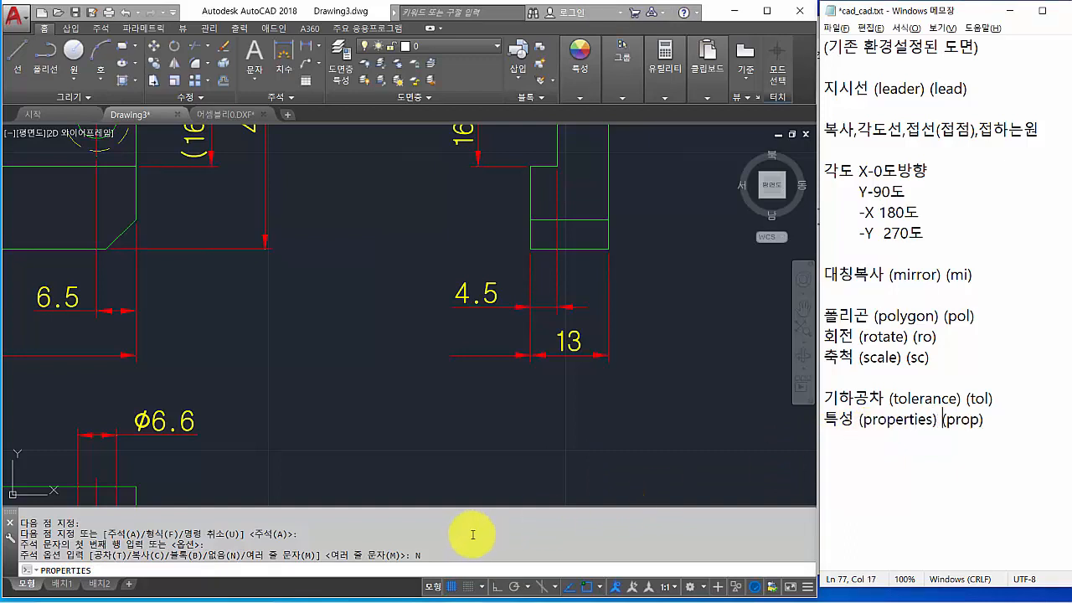
{"action": "left_click", "coordinate": [452, 569]}
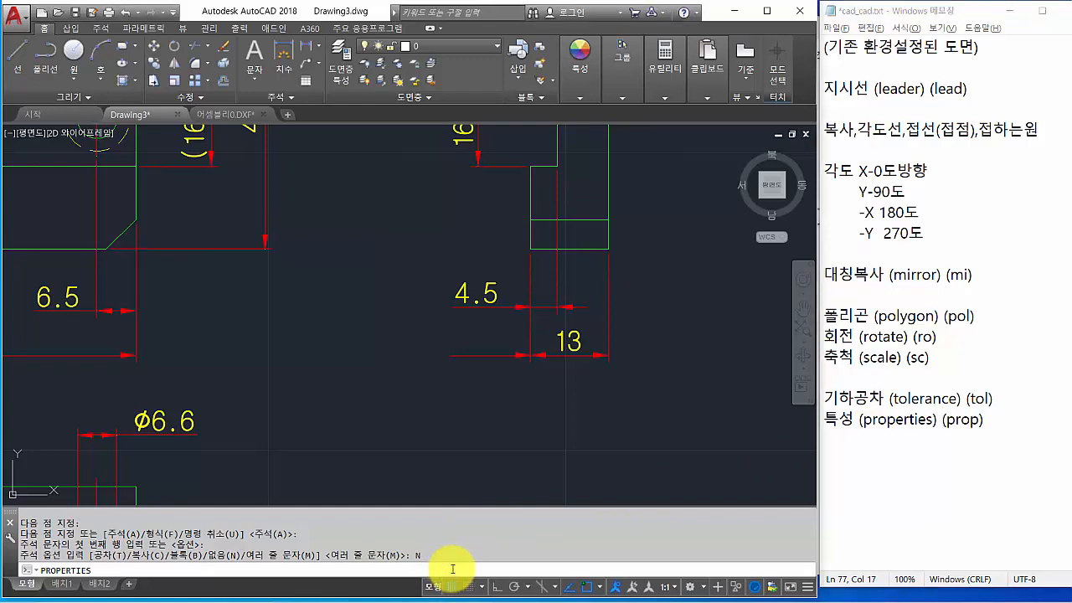
{"action": "key", "text": "Return"}
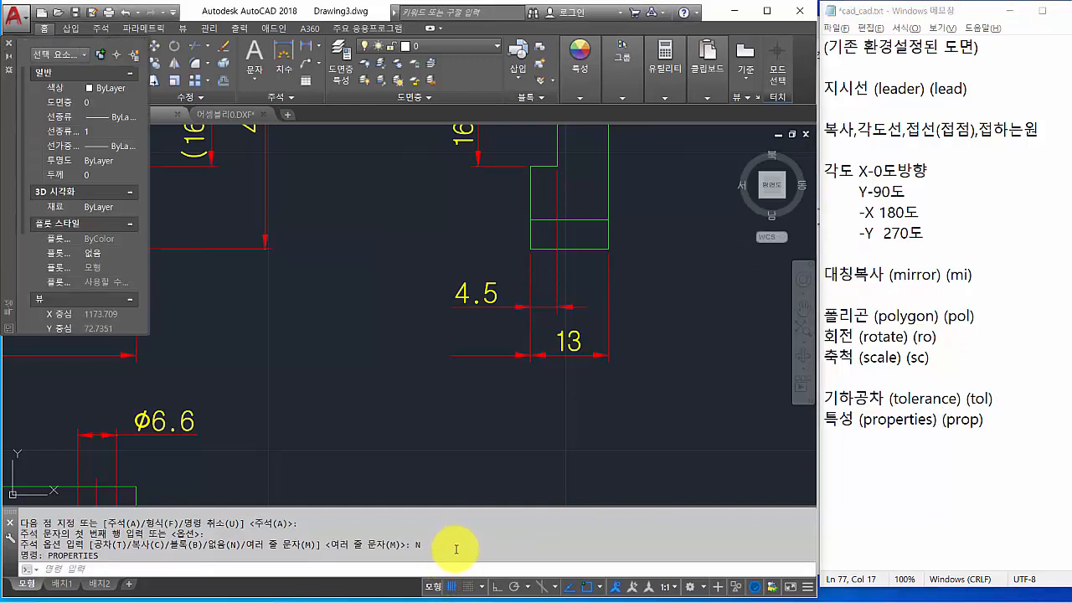
{"action": "key", "text": "Escape"}
{"action": "key", "text": "Escape"}
{"action": "key", "text": "Escape"}
{"action": "key", "text": "Escape"}
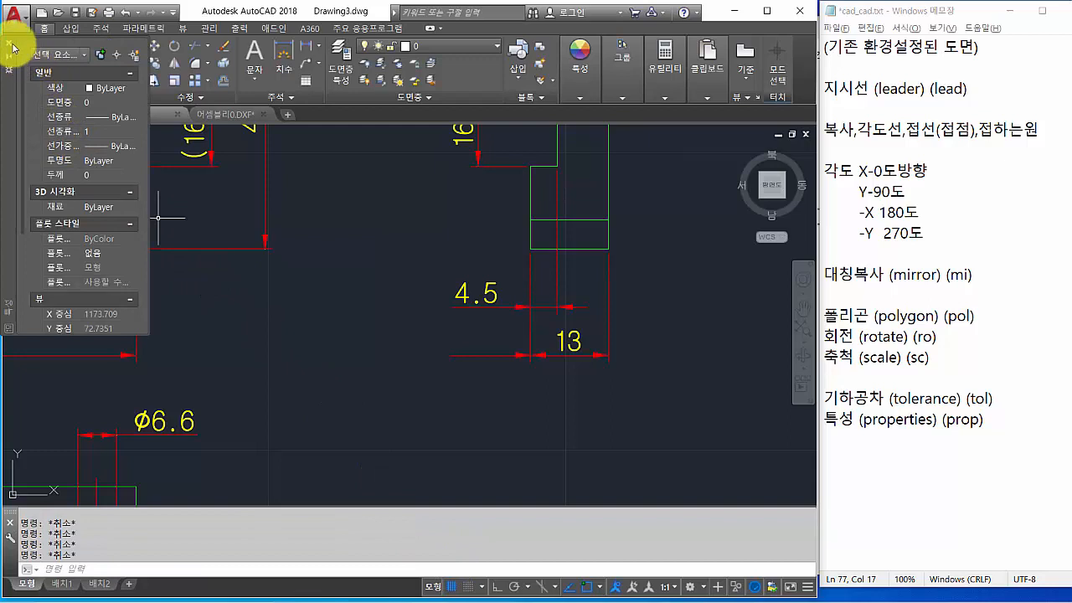
{"action": "left_click", "coordinate": [10, 42]}
Change the arrowhead of the leader beside the 13 dimension to 데이텀 삼각형 채우기 through its properties
{"action": "left_click", "coordinate": [297, 571]}
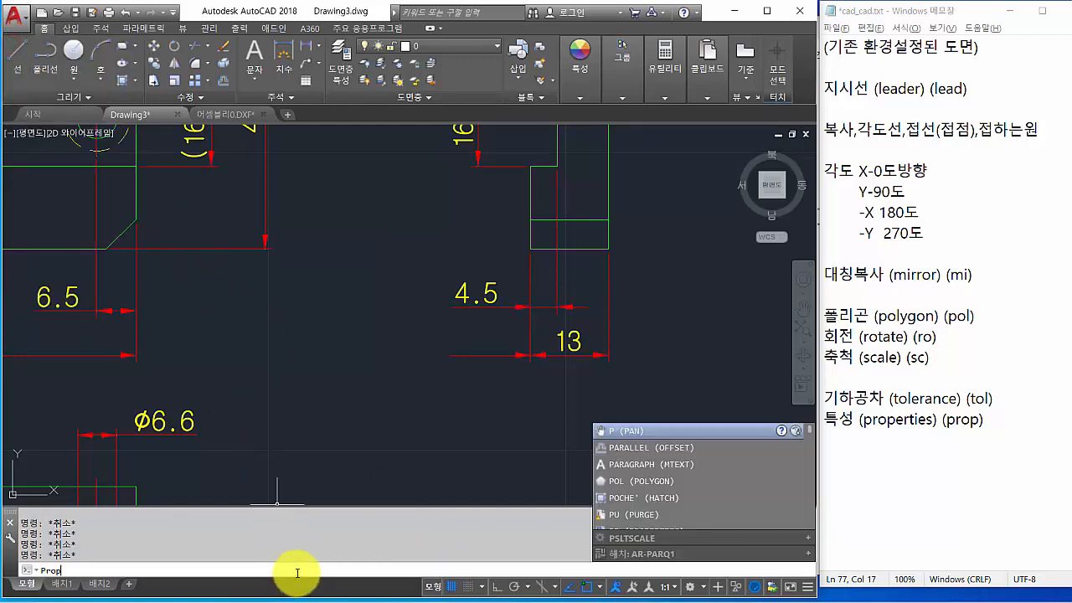
{"action": "key", "text": "Return"}
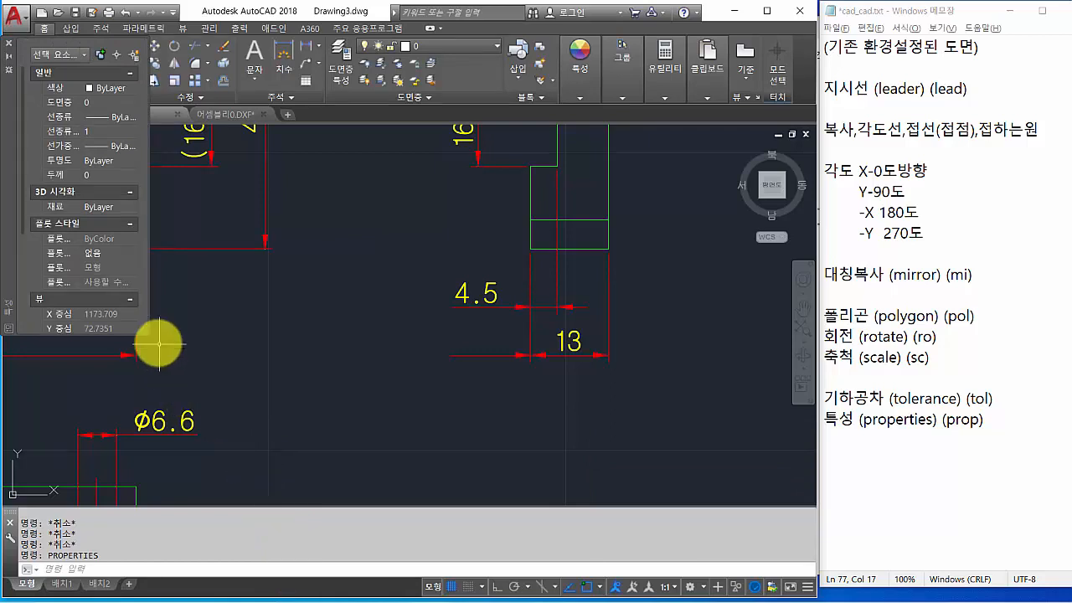
{"action": "left_click_drag", "start_coordinate": [148, 337], "coordinate": [293, 470]}
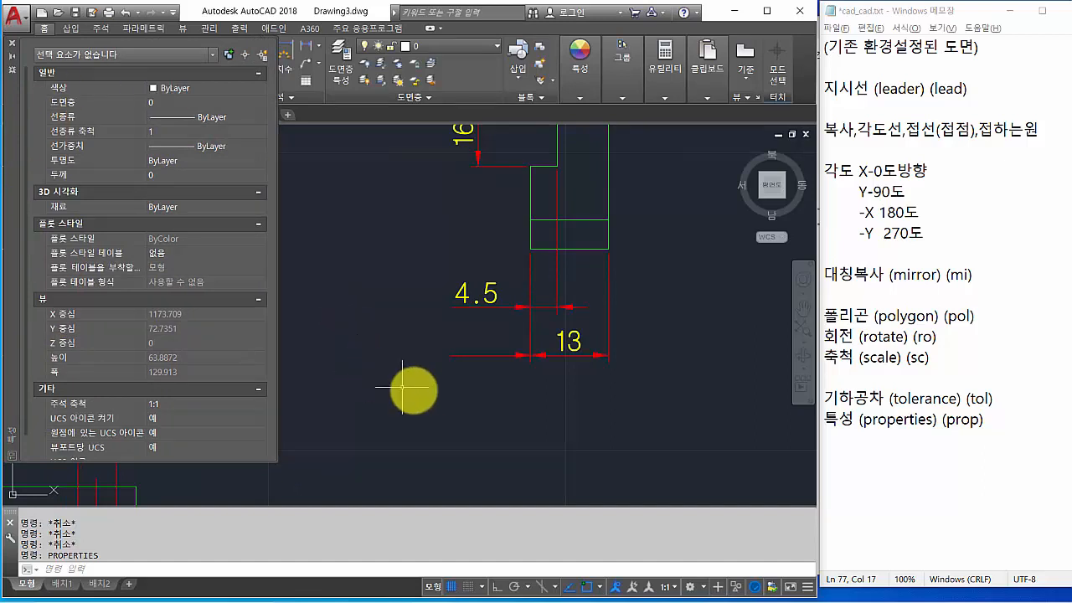
{"action": "left_click", "coordinate": [517, 357]}
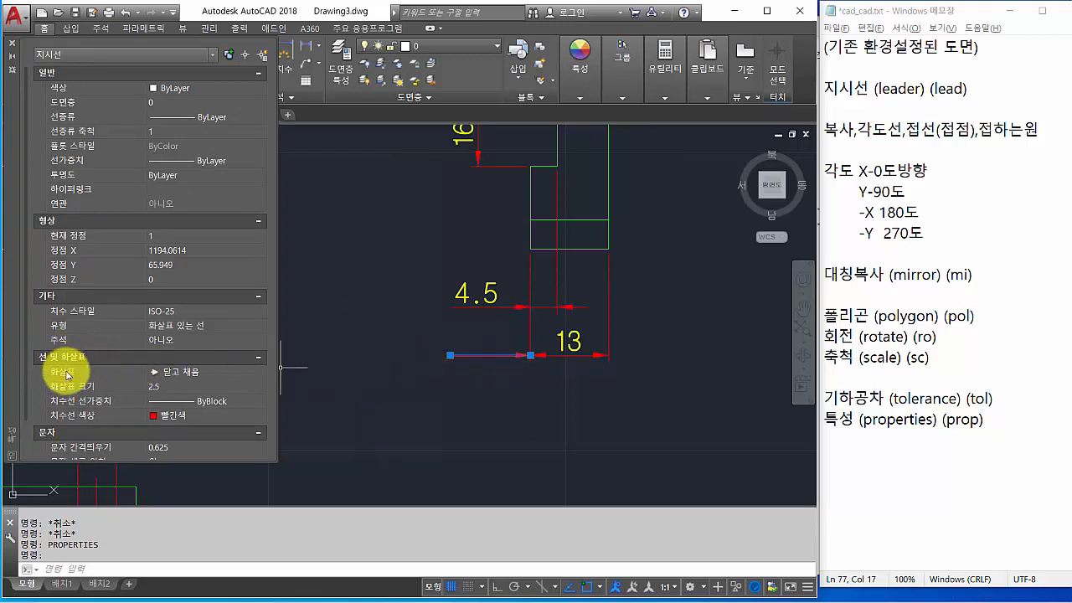
{"action": "left_click", "coordinate": [225, 374]}
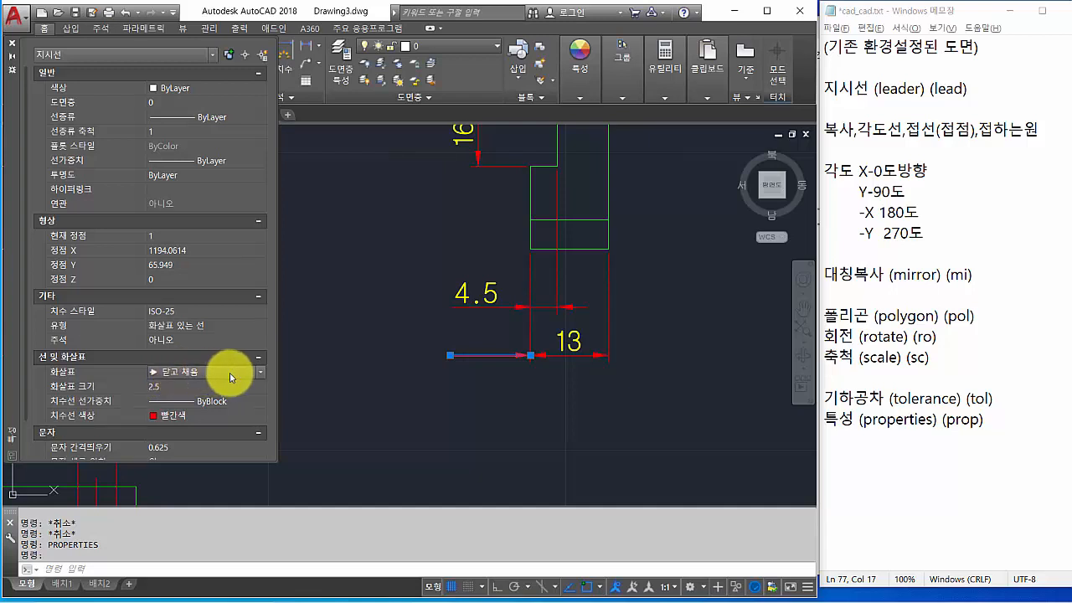
{"action": "left_click", "coordinate": [261, 373]}
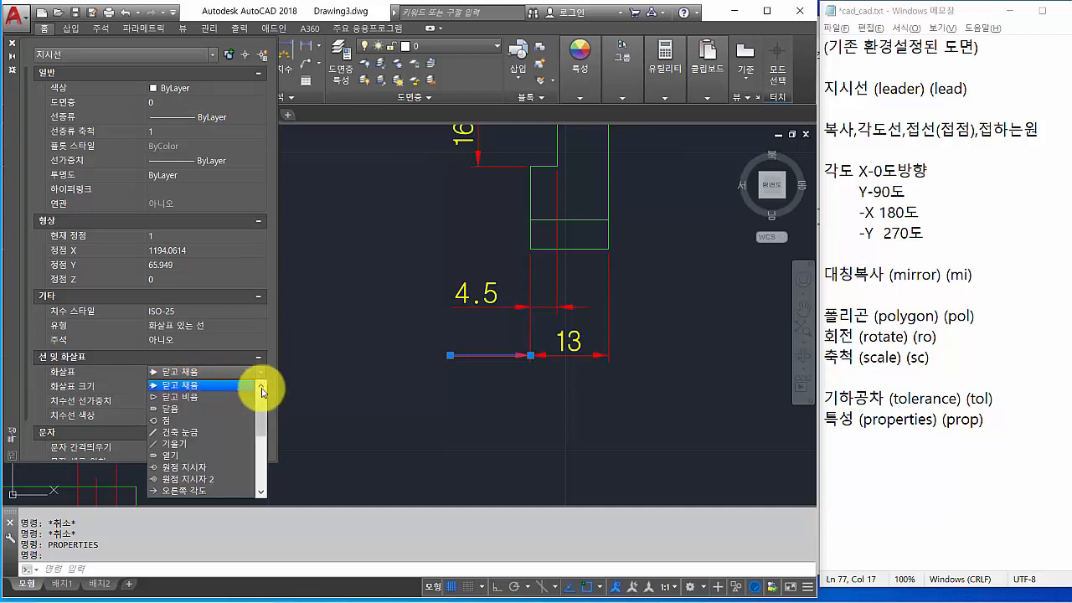
{"action": "left_click_drag", "start_coordinate": [260, 397], "coordinate": [264, 442]}
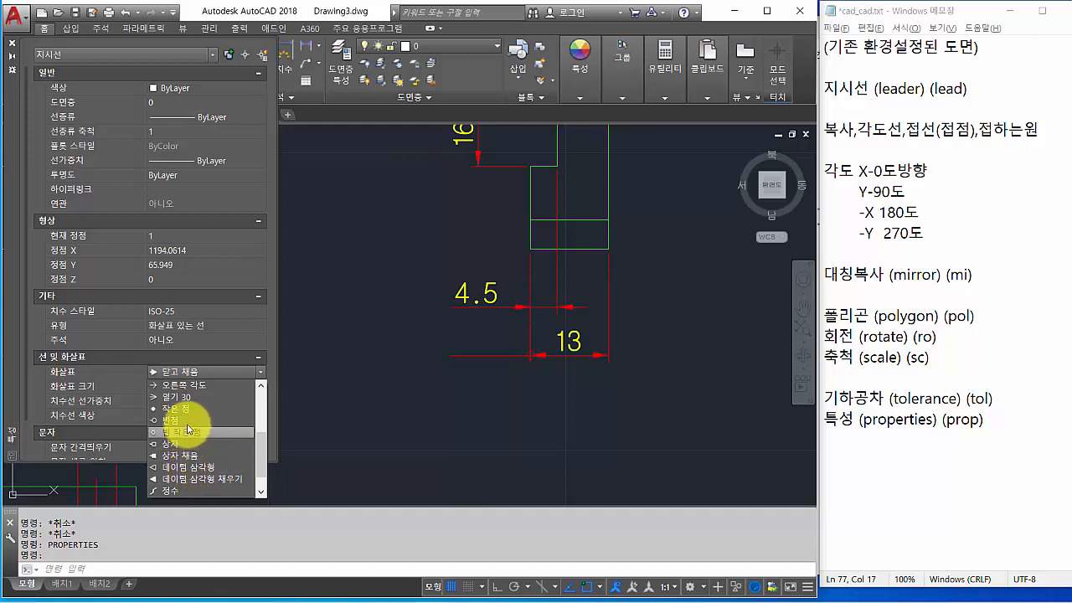
{"action": "left_click", "coordinate": [209, 479]}
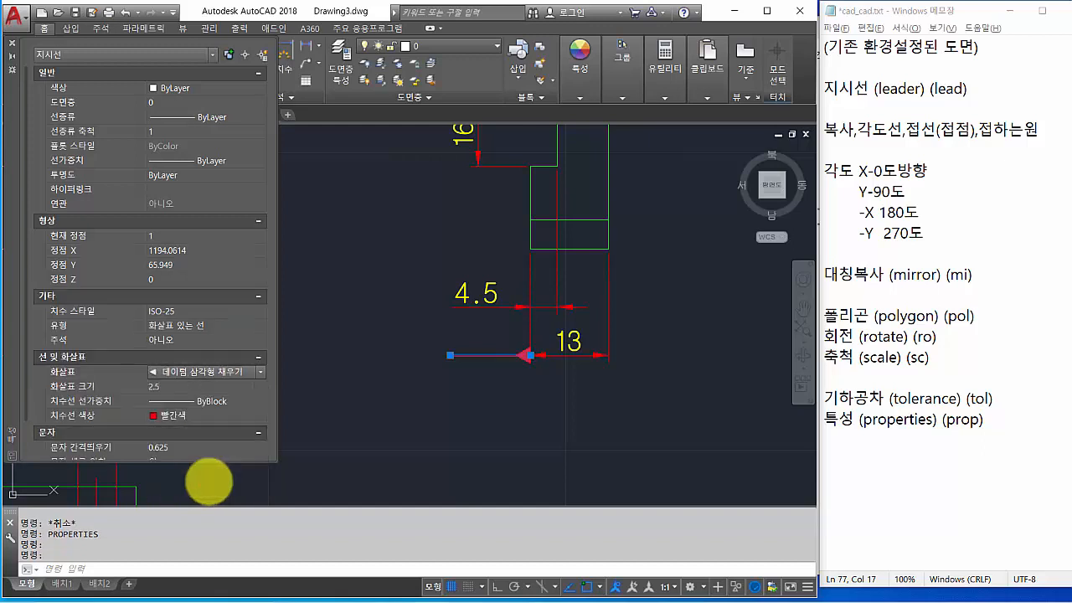
{"action": "key", "text": "Escape"}
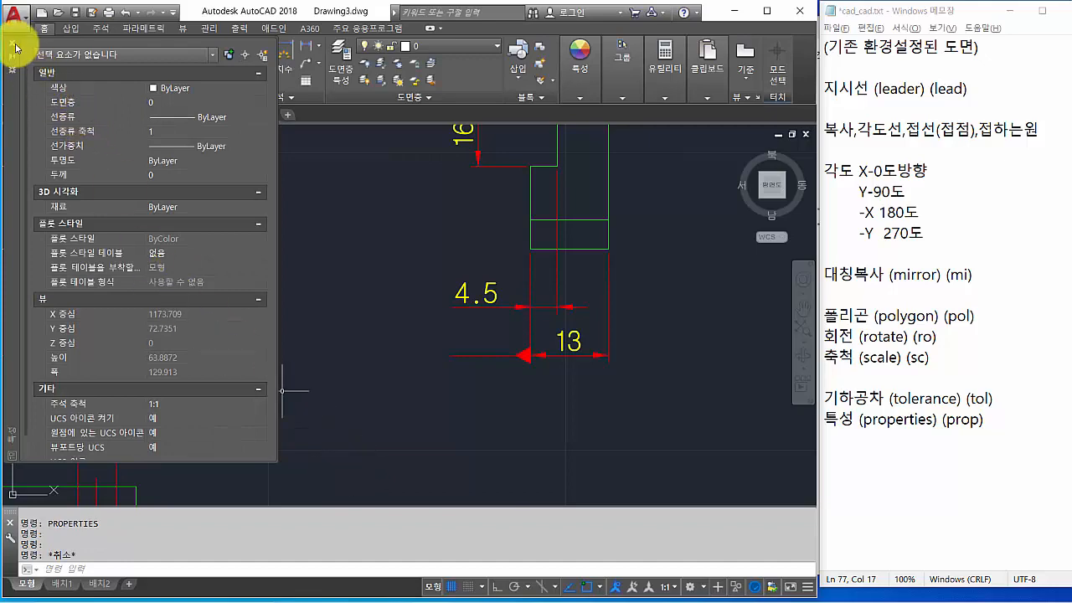
{"action": "mouse_move", "coordinate": [15, 110]}
{"action": "left_mouse_down"}
{"action": "mouse_move", "coordinate": [729, 203]}
{"action": "mouse_move", "coordinate": [974, 277]}
{"action": "mouse_move", "coordinate": [1011, 251]}
{"action": "mouse_move", "coordinate": [958, 233]}
{"action": "mouse_move", "coordinate": [759, 270]}
{"action": "mouse_move", "coordinate": [673, 266]}
{"action": "mouse_move", "coordinate": [678, 247]}
{"action": "mouse_move", "coordinate": [337, 165]}
{"action": "mouse_move", "coordinate": [16, 134]}
{"action": "mouse_move", "coordinate": [86, 125]}
{"action": "mouse_move", "coordinate": [83, 101]}
{"action": "left_mouse_up"}
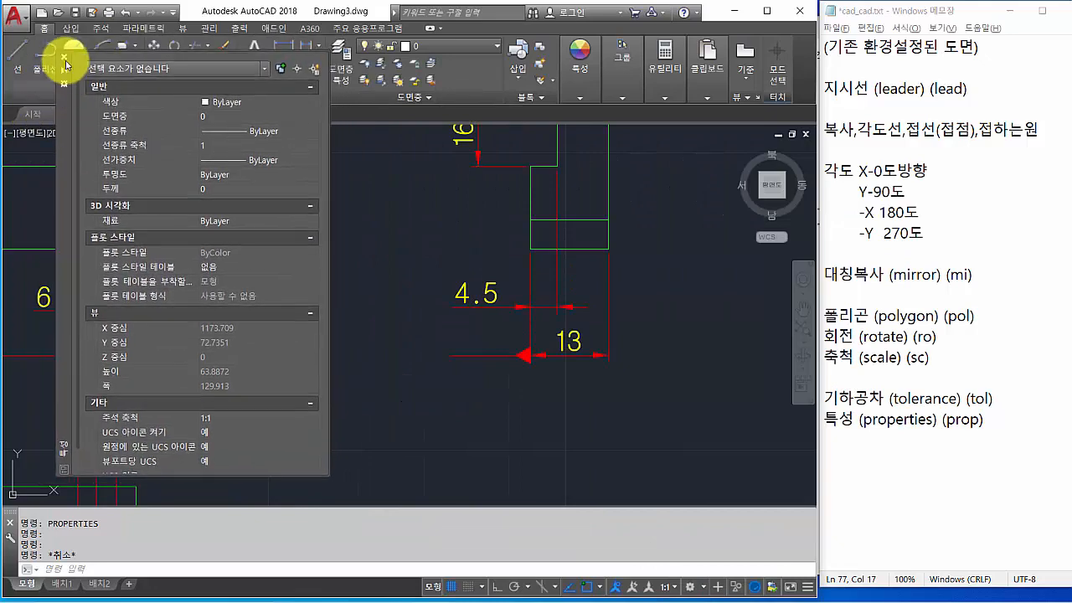
{"action": "left_click", "coordinate": [77, 38]}
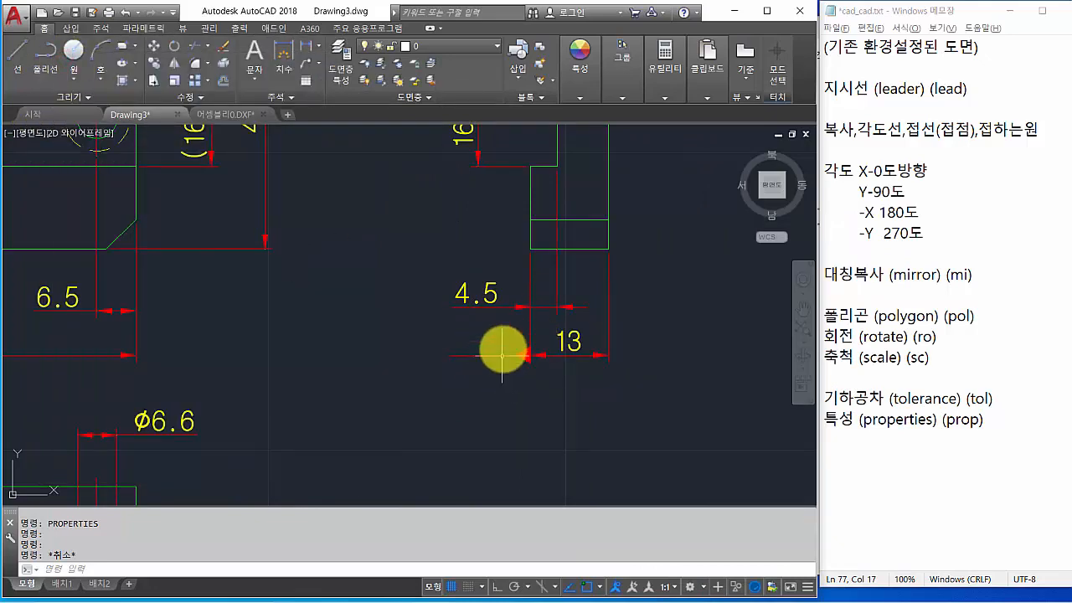
After checking the reference image, place a tolerance frame with datum 1 set to A at the free end of the 13 dimension's datum leader
{"action": "key", "text": "alt+Tab"}
{"action": "key", "text": "alt+Tab"}
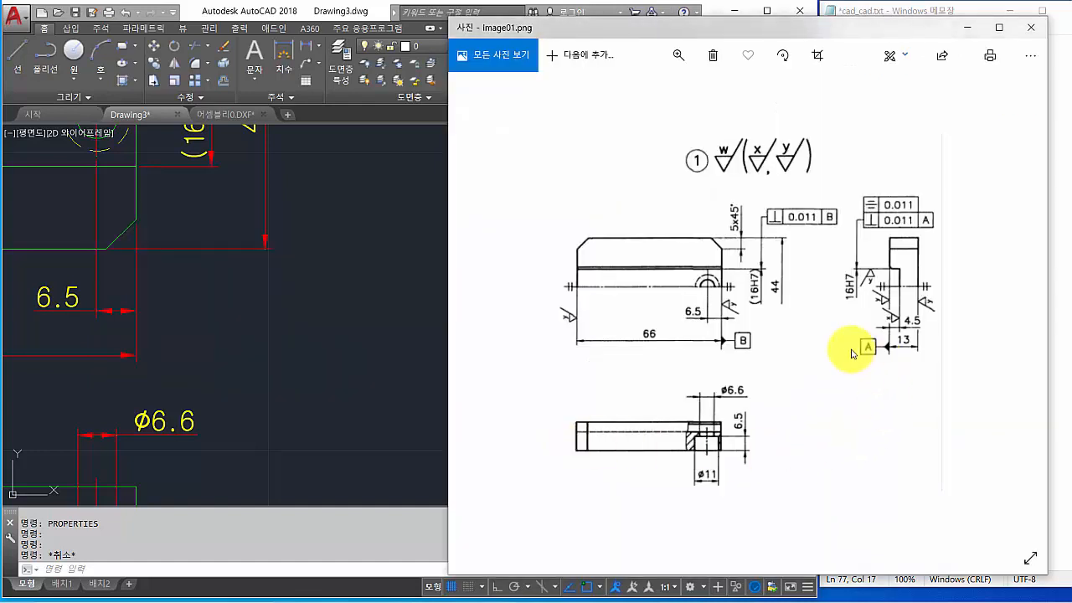
{"action": "left_click", "coordinate": [407, 569]}
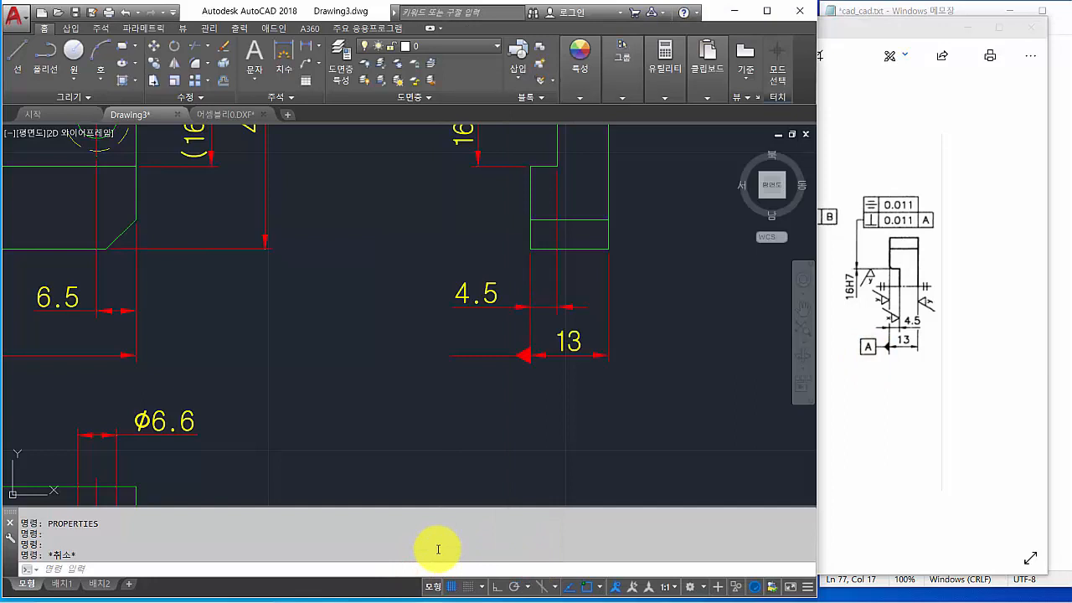
{"action": "type", "text": "tol"}
{"action": "key", "text": "Return"}
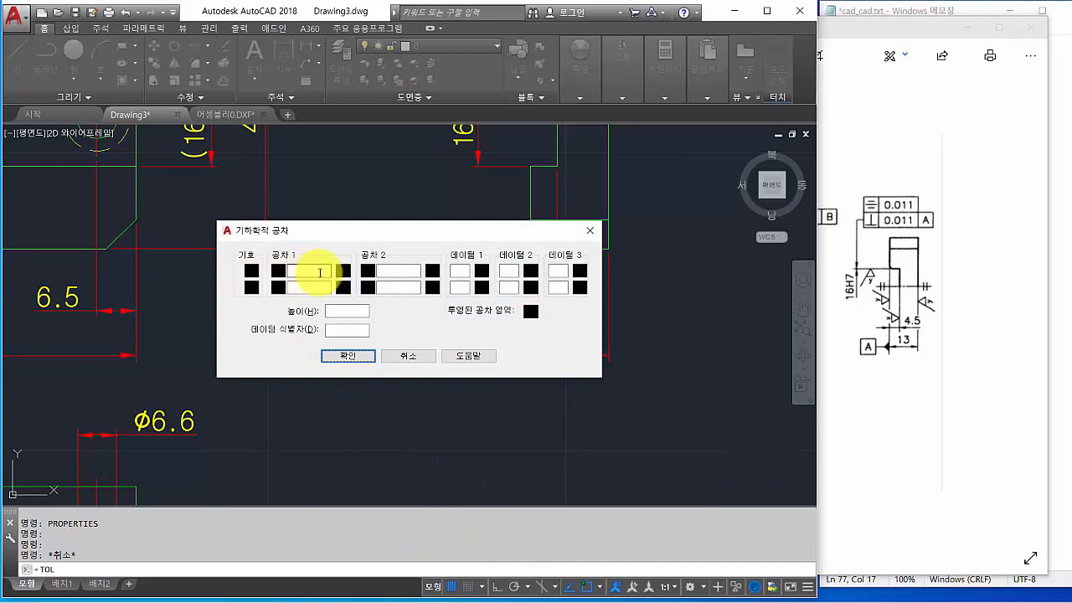
{"action": "left_click", "coordinate": [461, 271]}
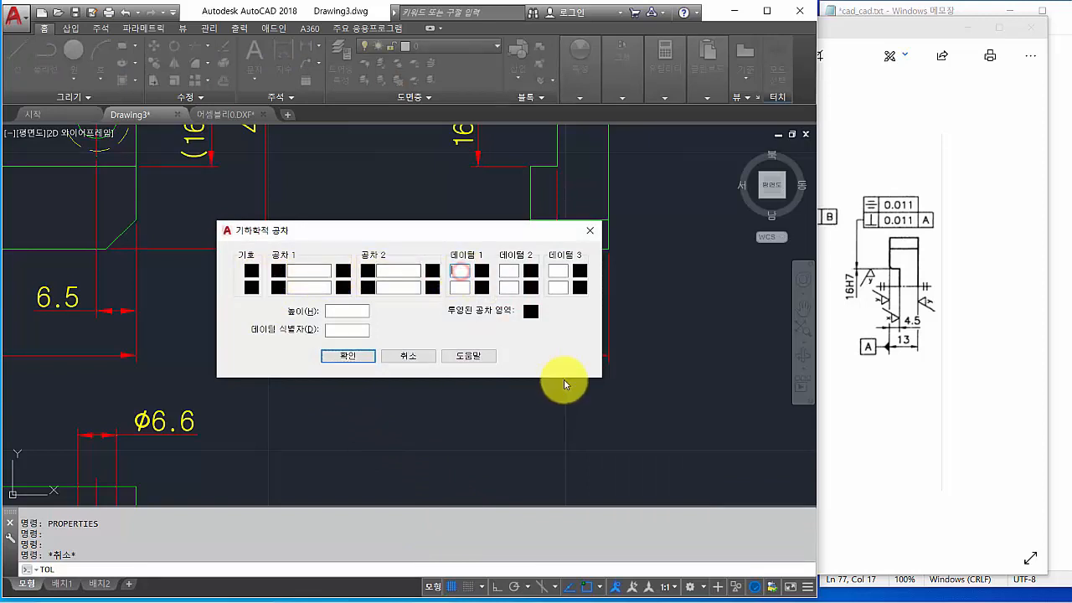
{"action": "type", "text": "A"}
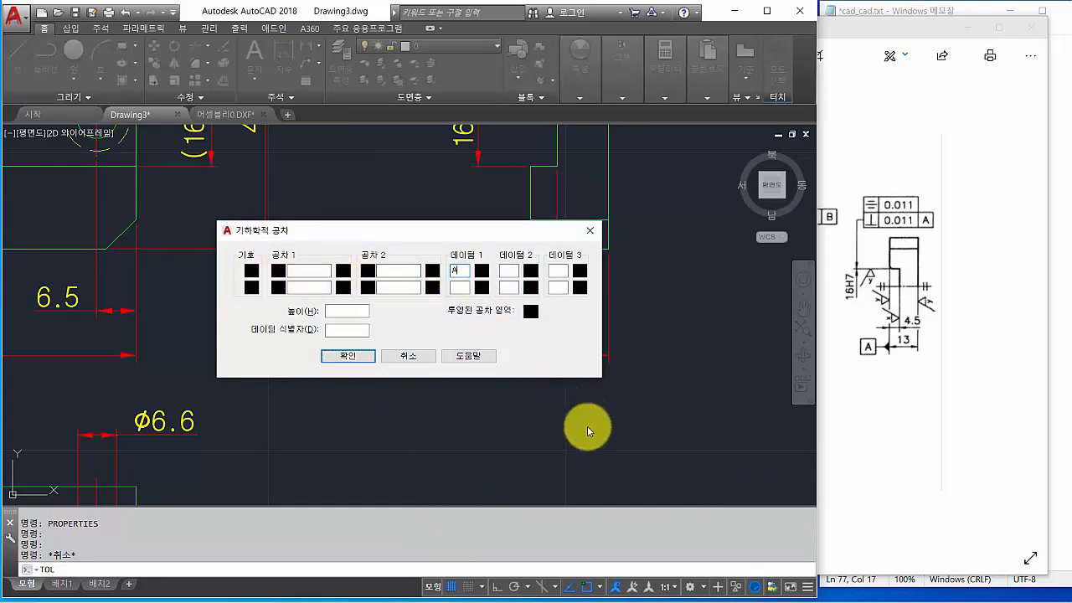
{"action": "left_click", "coordinate": [355, 358]}
{"action": "scroll", "coordinate": [390, 382], "scroll_direction": "up", "scroll_amount": 2}
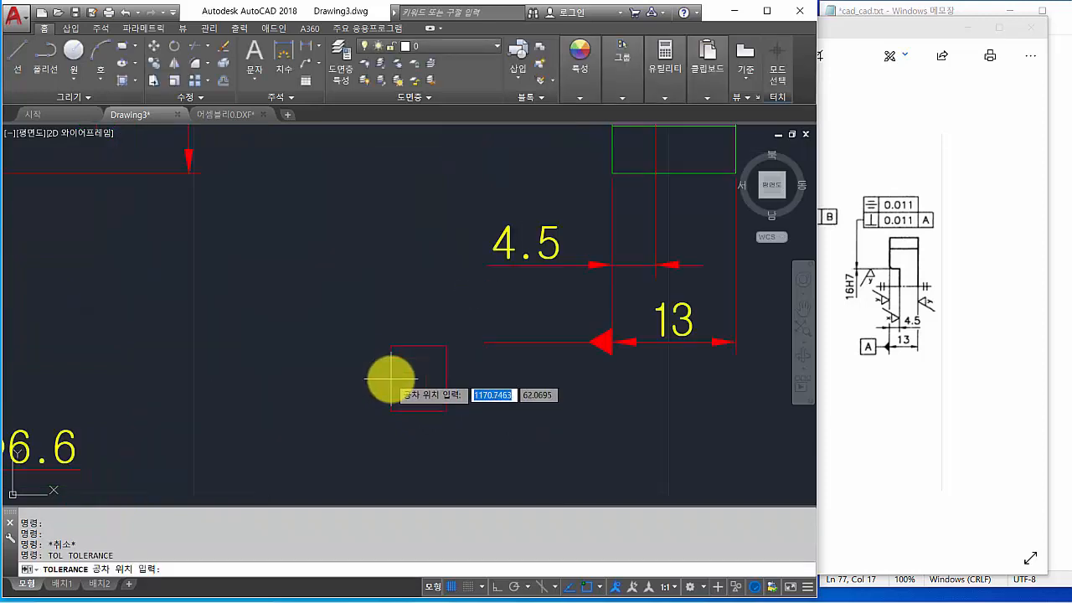
{"action": "left_click", "coordinate": [429, 342]}
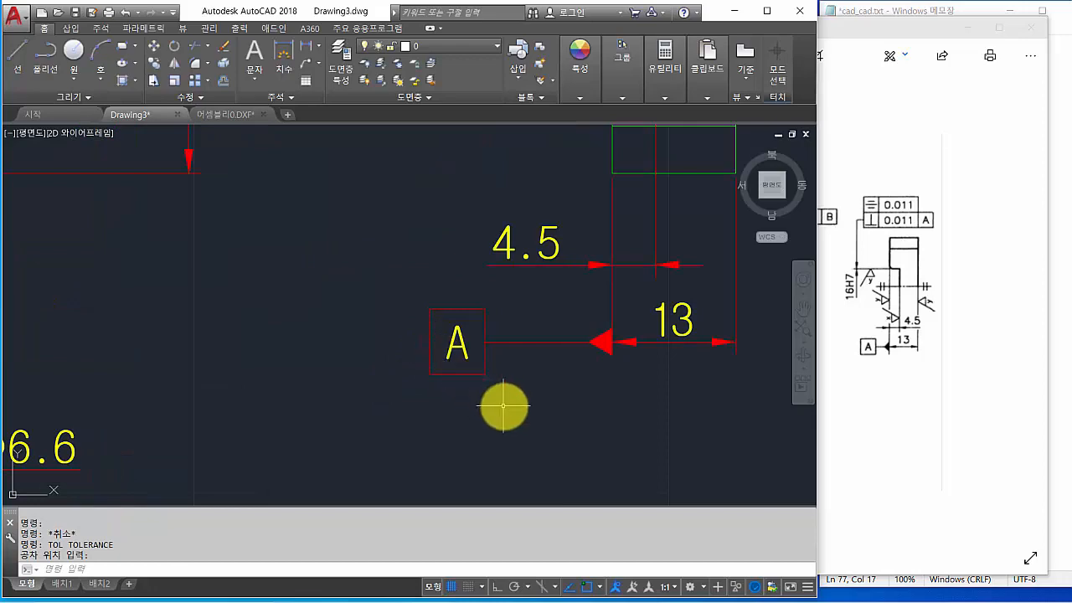
After checking the reference image, draw a horizontal leader with ortho on, running right from the right end of the 66 dimension
{"action": "scroll", "coordinate": [511, 409], "scroll_direction": "down", "scroll_amount": 2}
{"action": "middle_click_drag", "start_coordinate": [519, 414], "coordinate": [488, 438]}
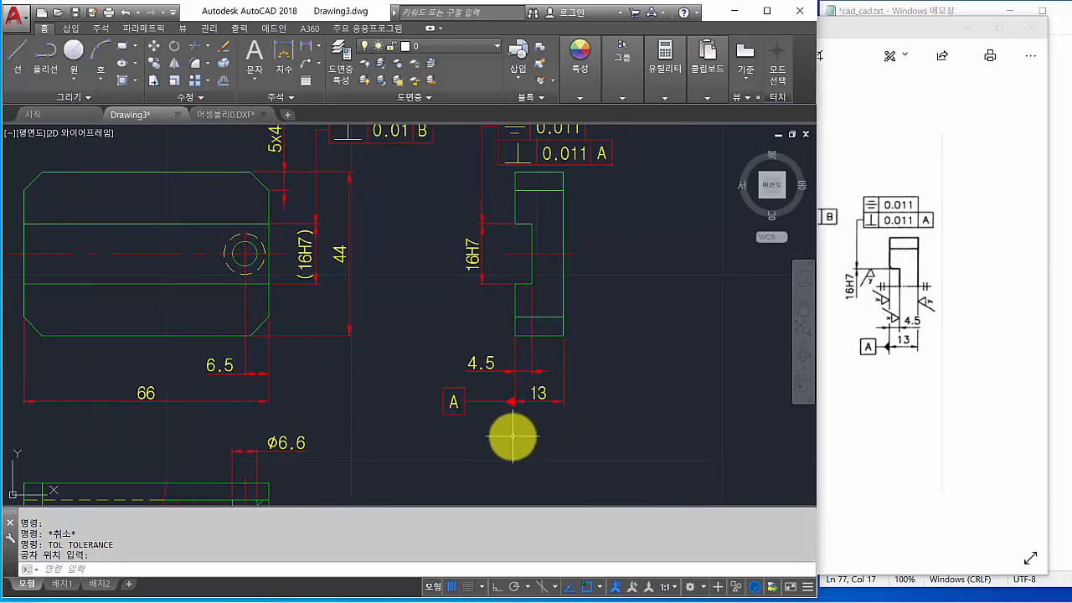
{"action": "scroll", "coordinate": [514, 436], "scroll_direction": "down", "scroll_amount": 3}
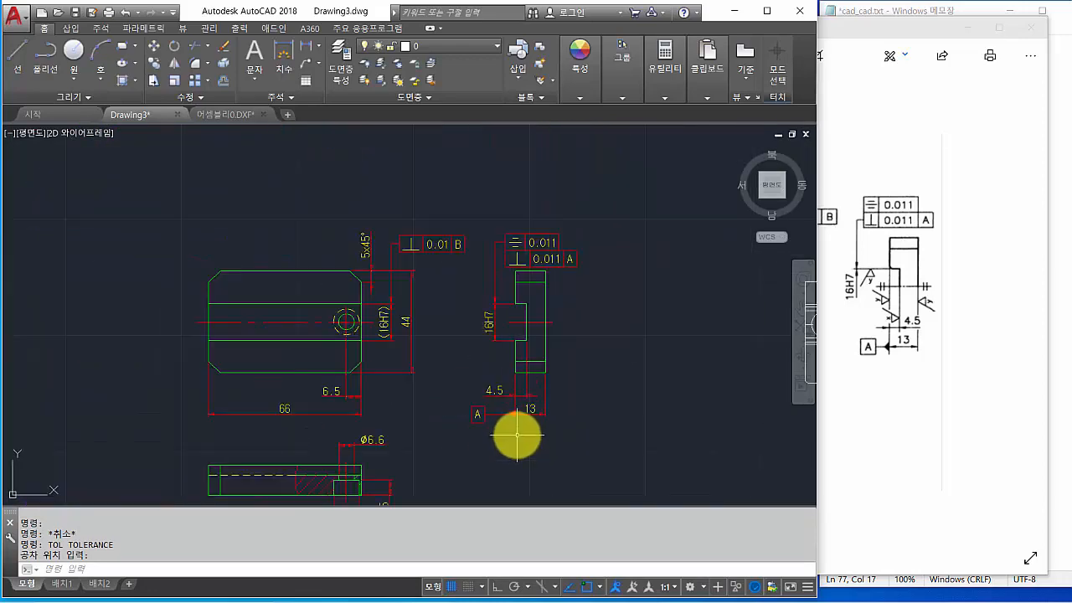
{"action": "scroll", "coordinate": [514, 437], "scroll_direction": "up", "scroll_amount": 3}
{"action": "mouse_move", "coordinate": [513, 436]}
{"action": "middle_mouse_down"}
{"action": "mouse_move", "coordinate": [567, 395]}
{"action": "mouse_move", "coordinate": [642, 390]}
{"action": "middle_mouse_up"}
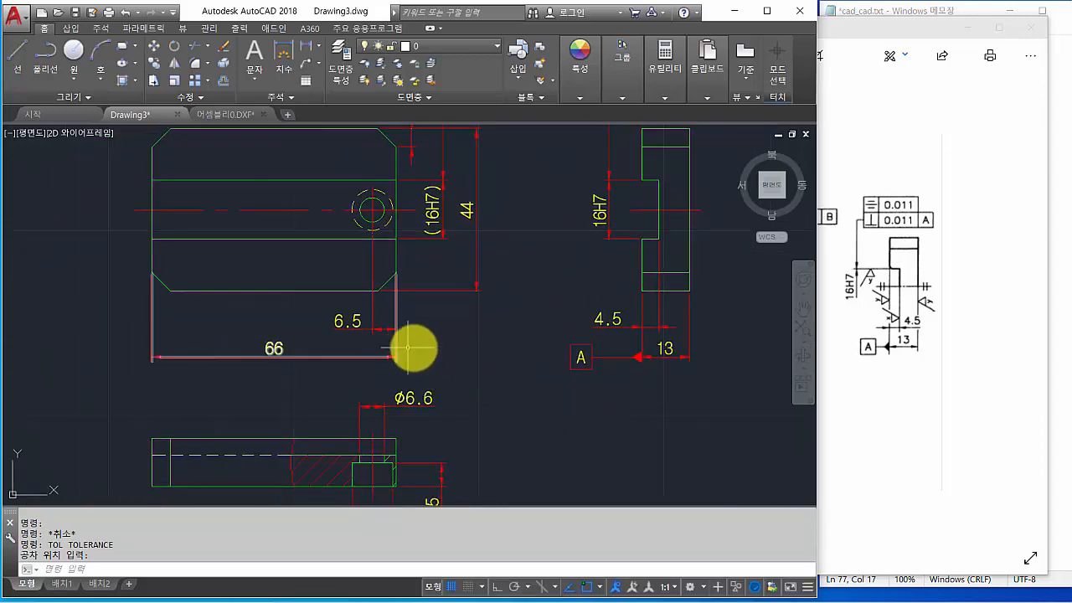
{"action": "left_click", "coordinate": [976, 427]}
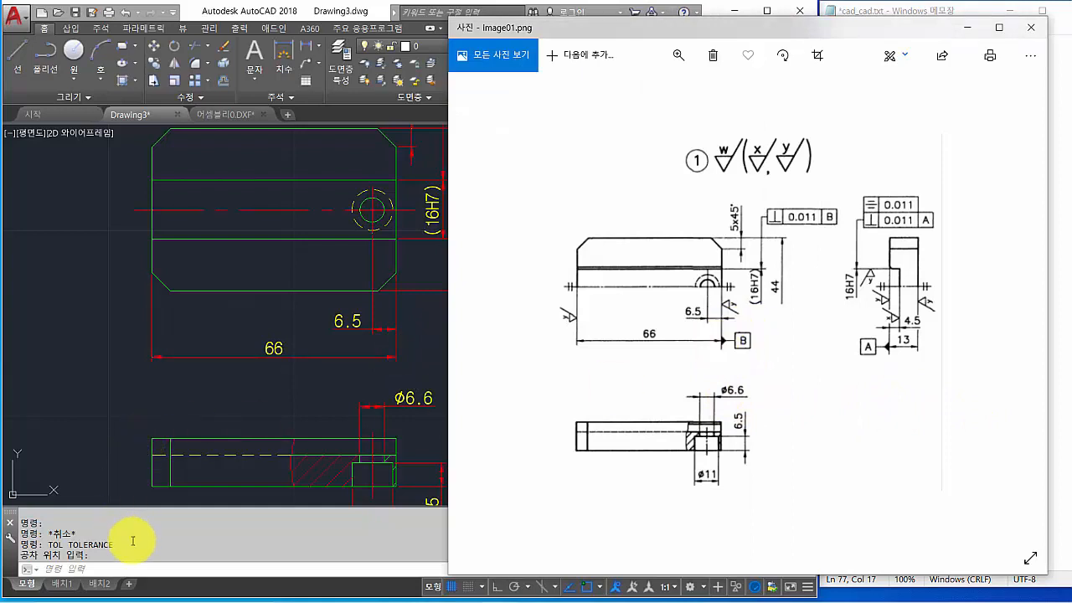
{"action": "left_click", "coordinate": [158, 572]}
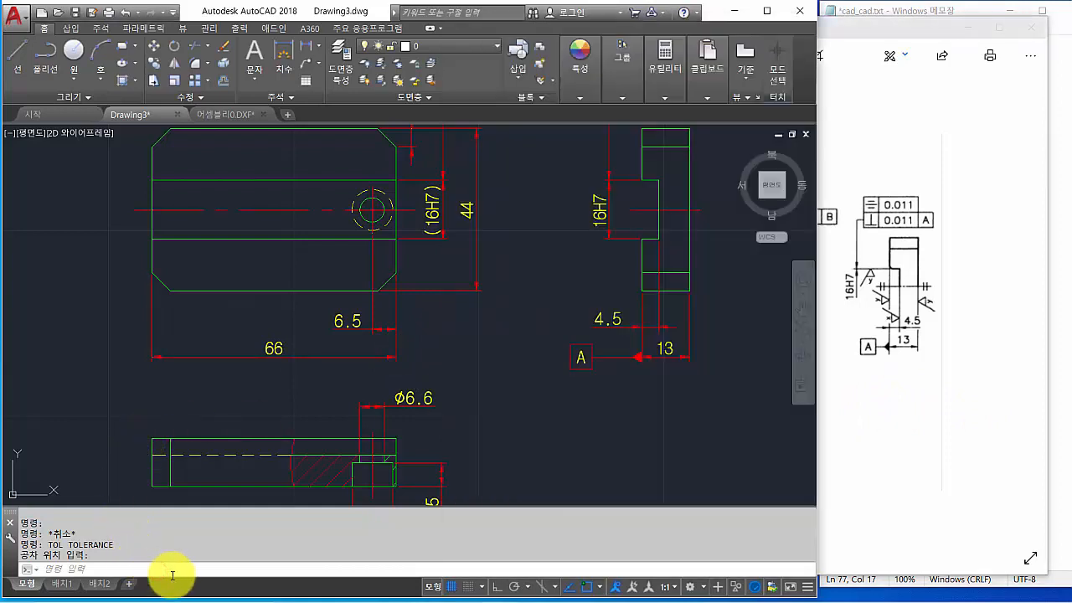
{"action": "type", "text": "1e"}
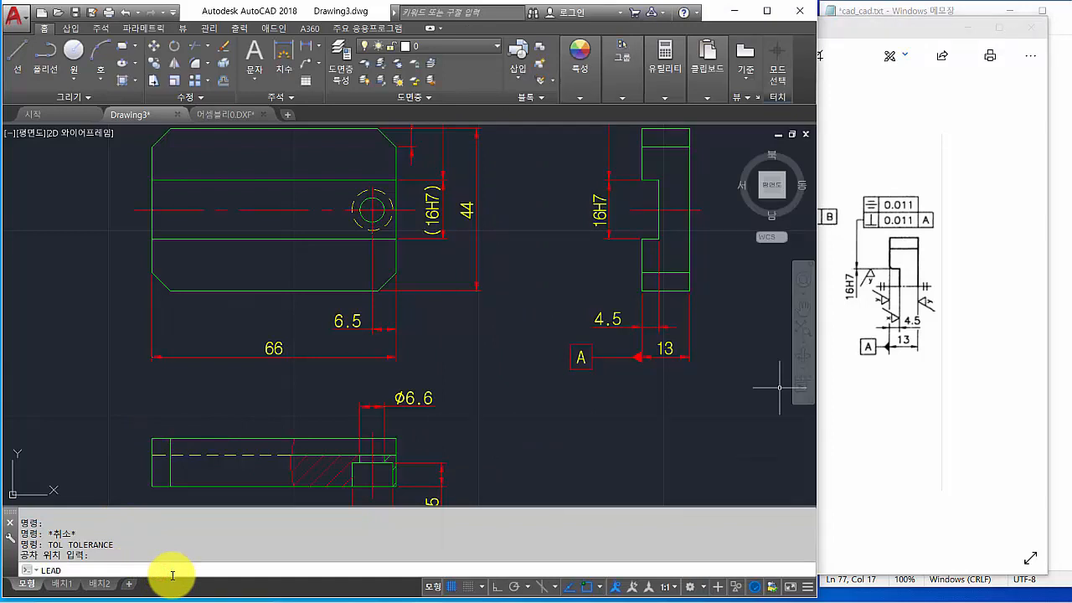
{"action": "type", "text": "AD"}
{"action": "key", "text": "Return"}
{"action": "scroll", "coordinate": [427, 350], "scroll_direction": "up", "scroll_amount": 2}
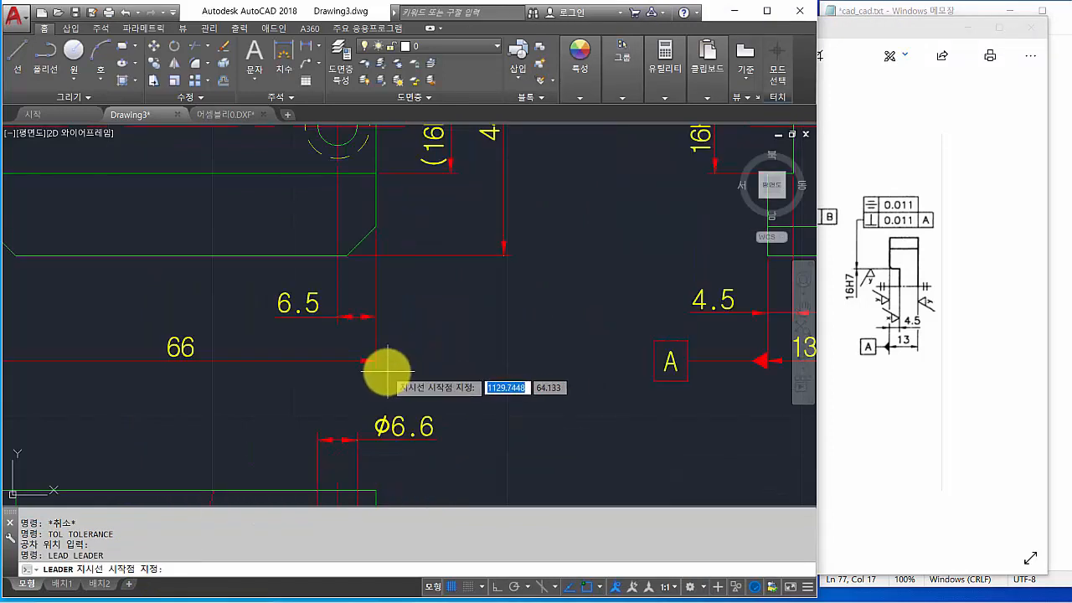
{"action": "left_click", "coordinate": [376, 361]}
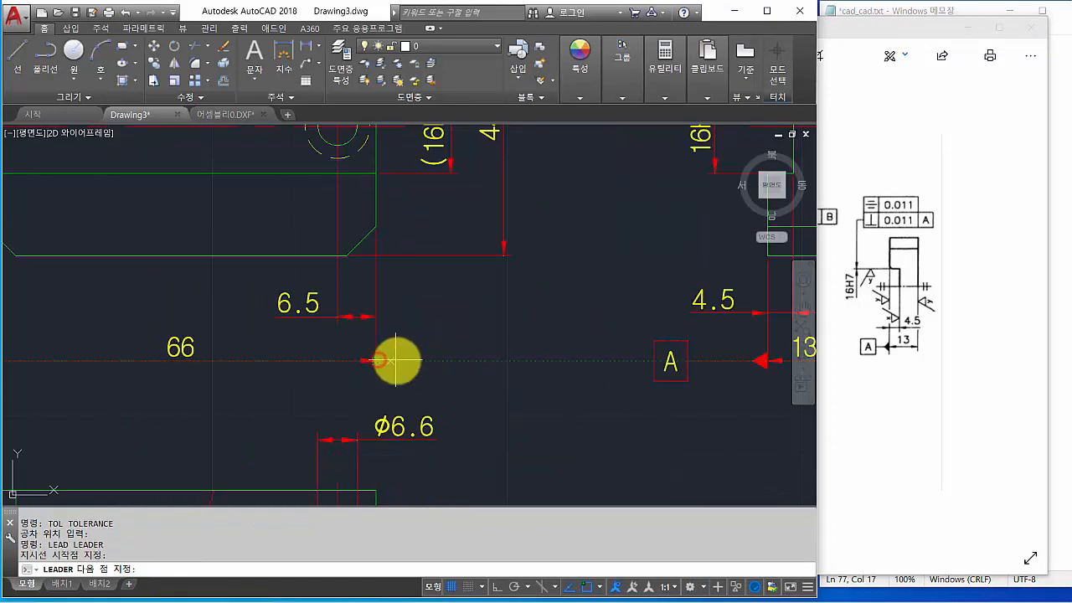
{"action": "key", "text": "F8"}
{"action": "left_click", "coordinate": [443, 362]}
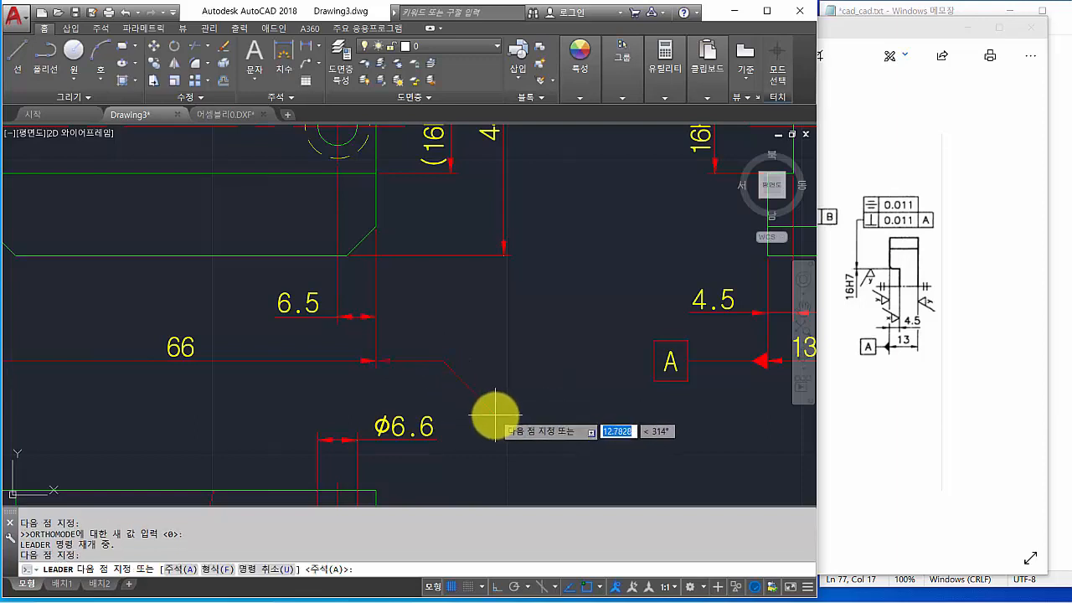
End the leader beside the 66 dimension without annotation, using the 없음(N) option
{"action": "key", "text": "Return"}
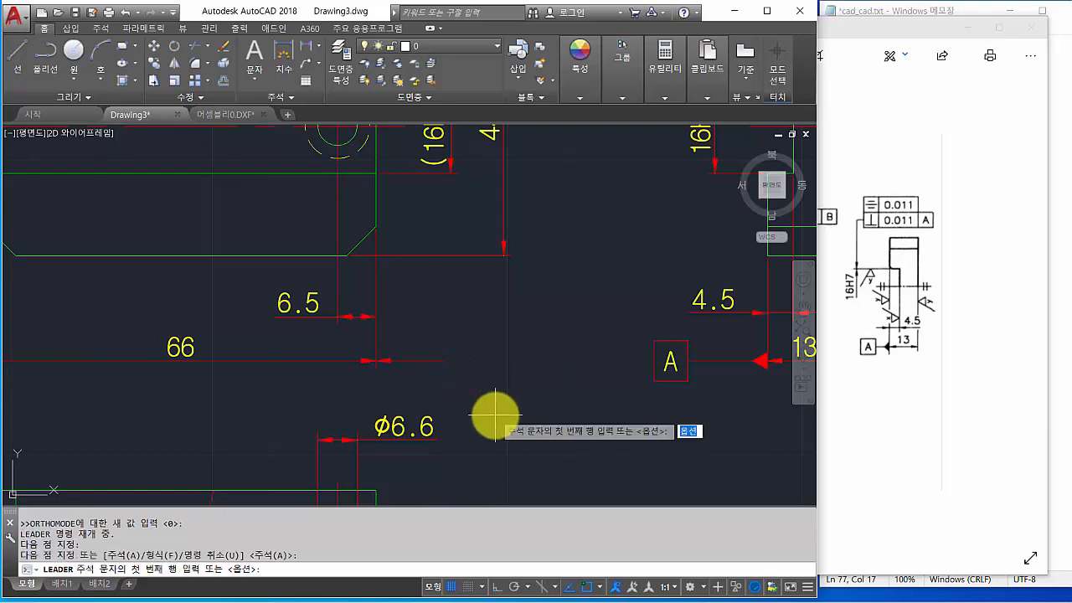
{"action": "key", "text": "Return"}
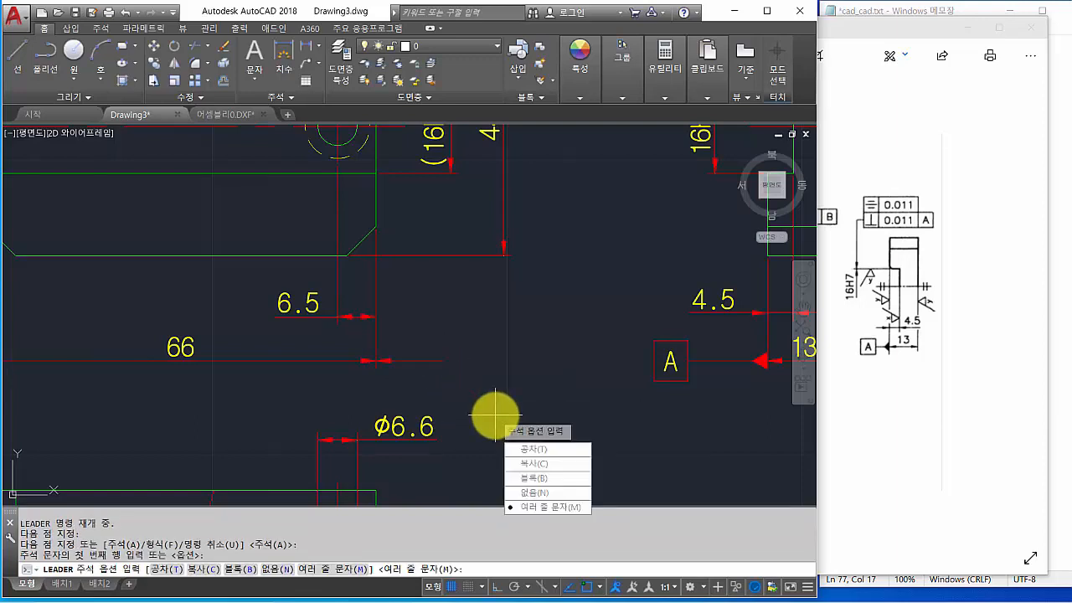
{"action": "left_click", "coordinate": [527, 493]}
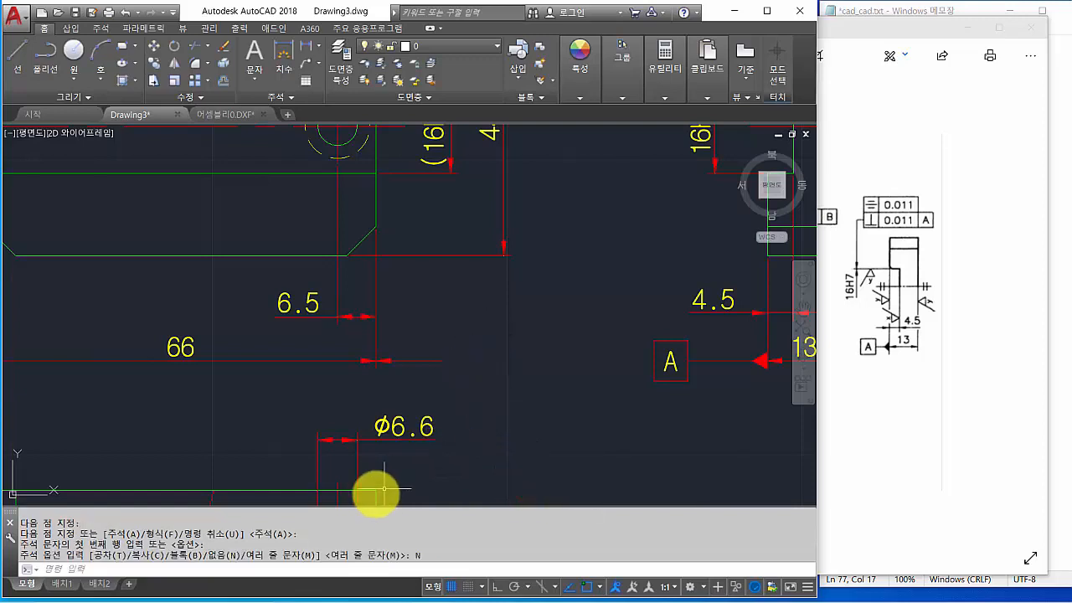
Change the arrowhead of the leader beside the 66 dimension to 데이텀 삼각형 채우기 through its properties
{"action": "left_click", "coordinate": [313, 566]}
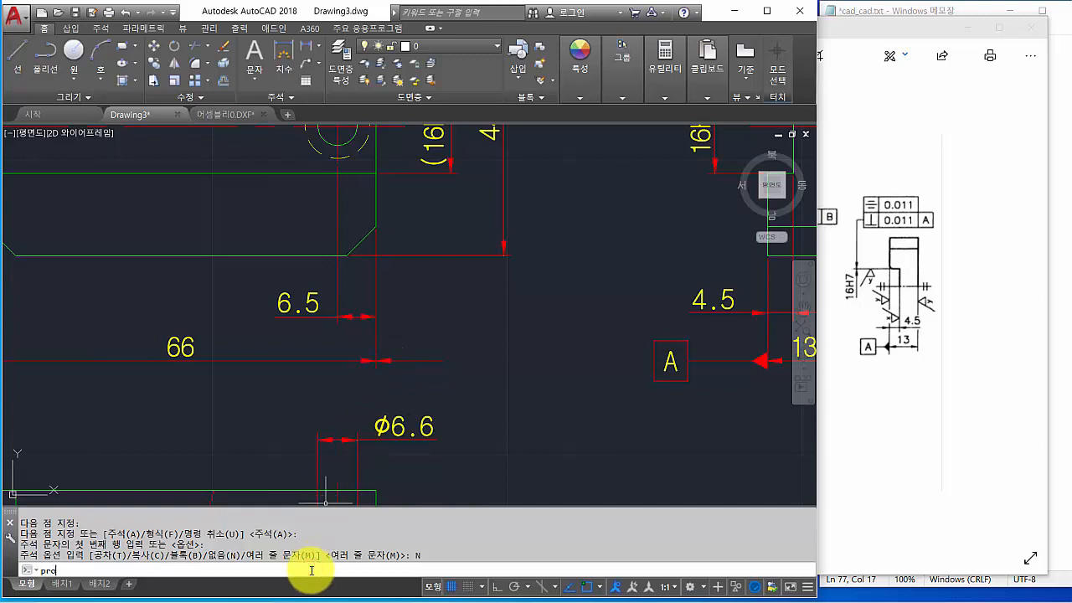
{"action": "key", "text": "Return"}
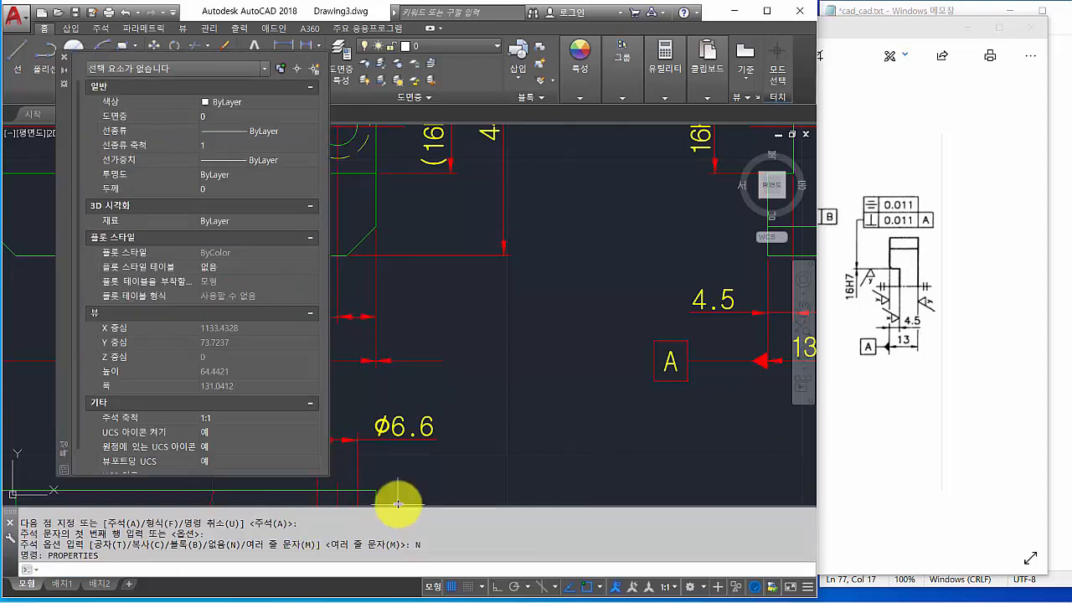
{"action": "left_click", "coordinate": [428, 361]}
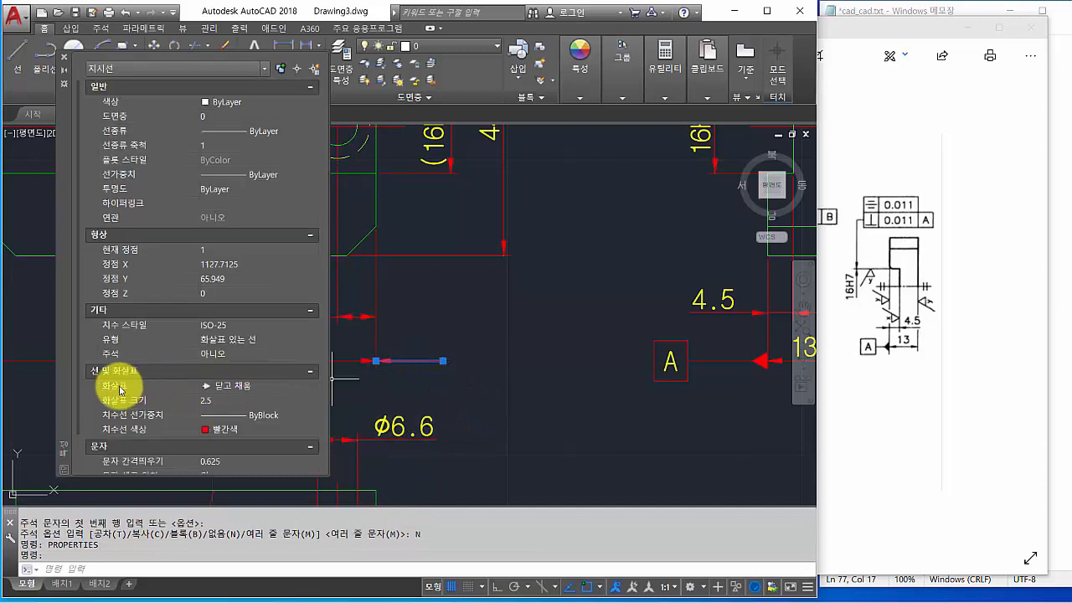
{"action": "left_click", "coordinate": [275, 387]}
{"action": "left_click", "coordinate": [311, 386]}
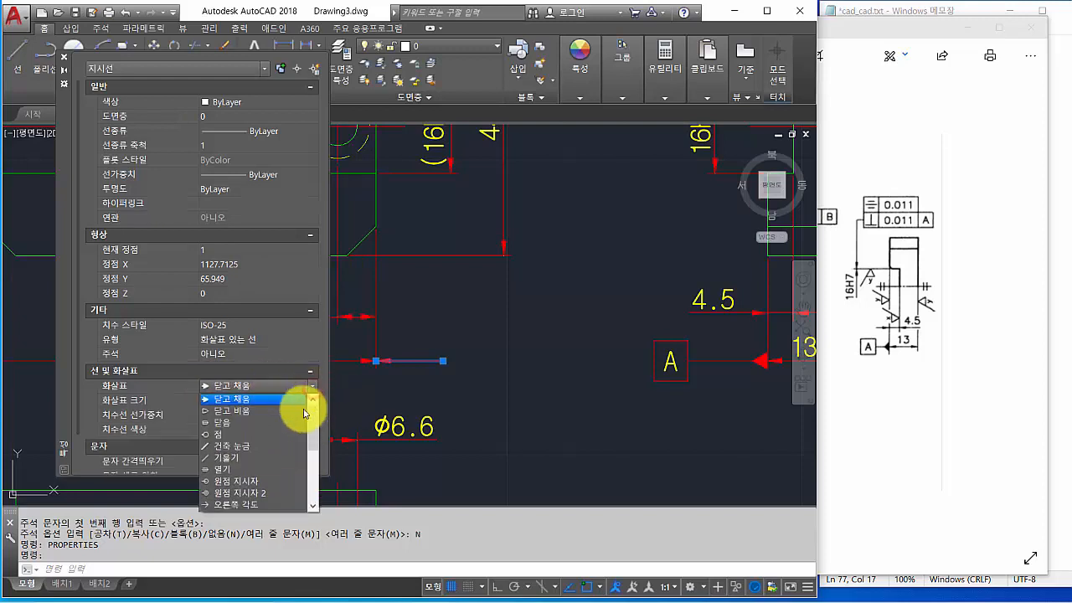
{"action": "scroll", "coordinate": [293, 457], "scroll_direction": "down", "scroll_amount": 3}
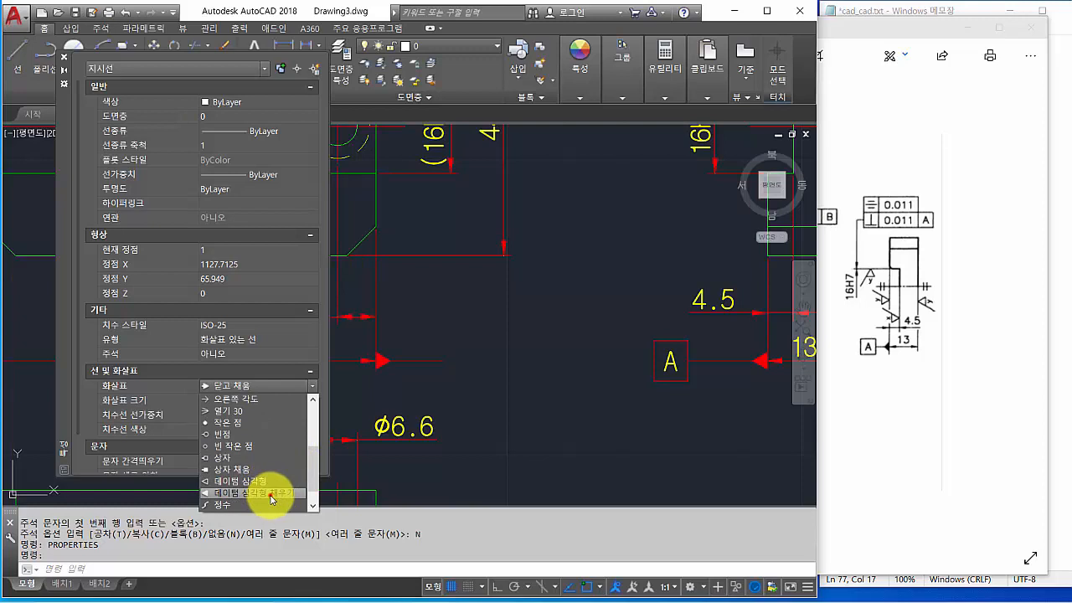
{"action": "left_click", "coordinate": [269, 495]}
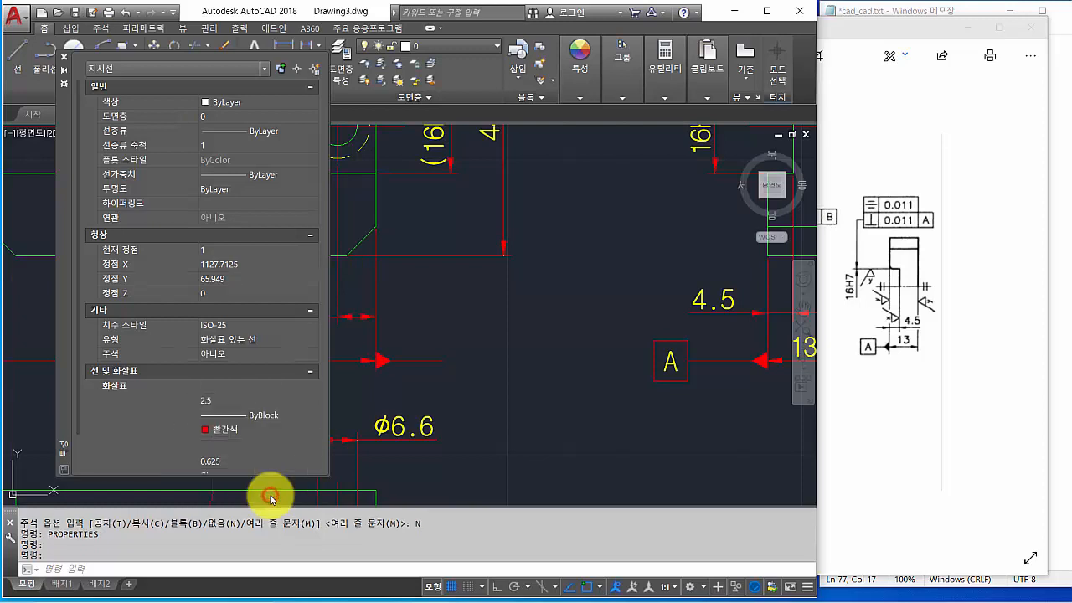
{"action": "left_click", "coordinate": [64, 59]}
{"action": "key", "text": "Escape"}
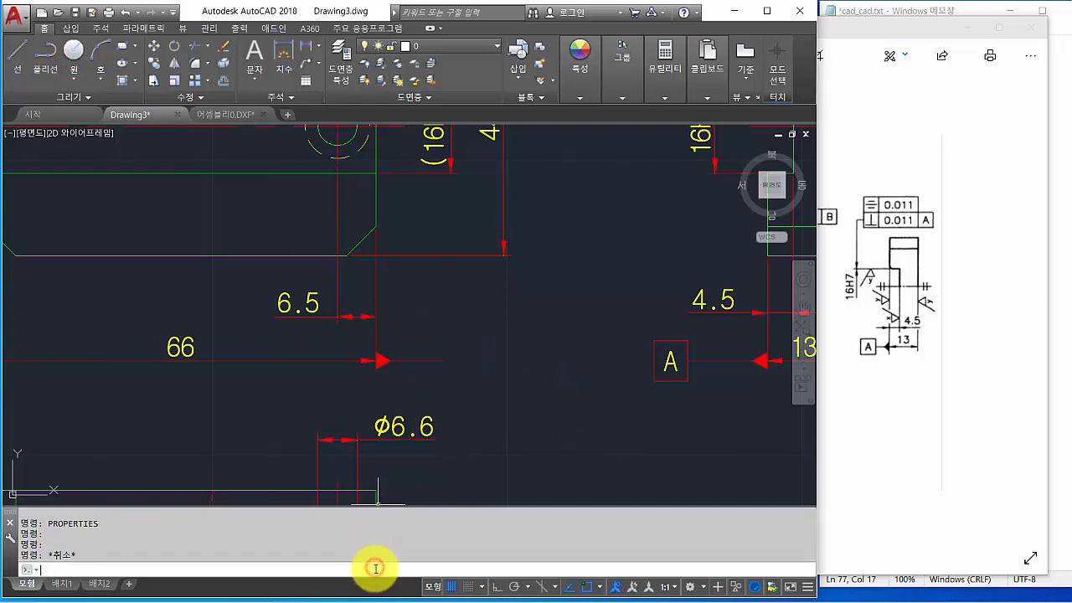
Place a tolerance frame with datum 1 set to B at the free end of the 66 dimension's datum leader
{"action": "type", "text": "tol"}
{"action": "key", "text": "Return"}
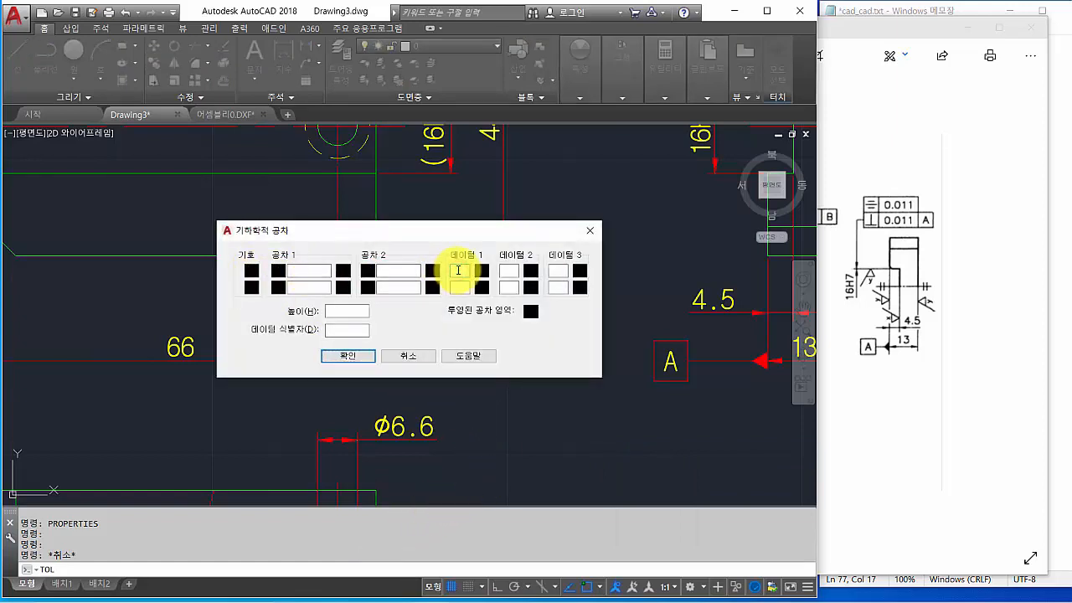
{"action": "left_click", "coordinate": [352, 357]}
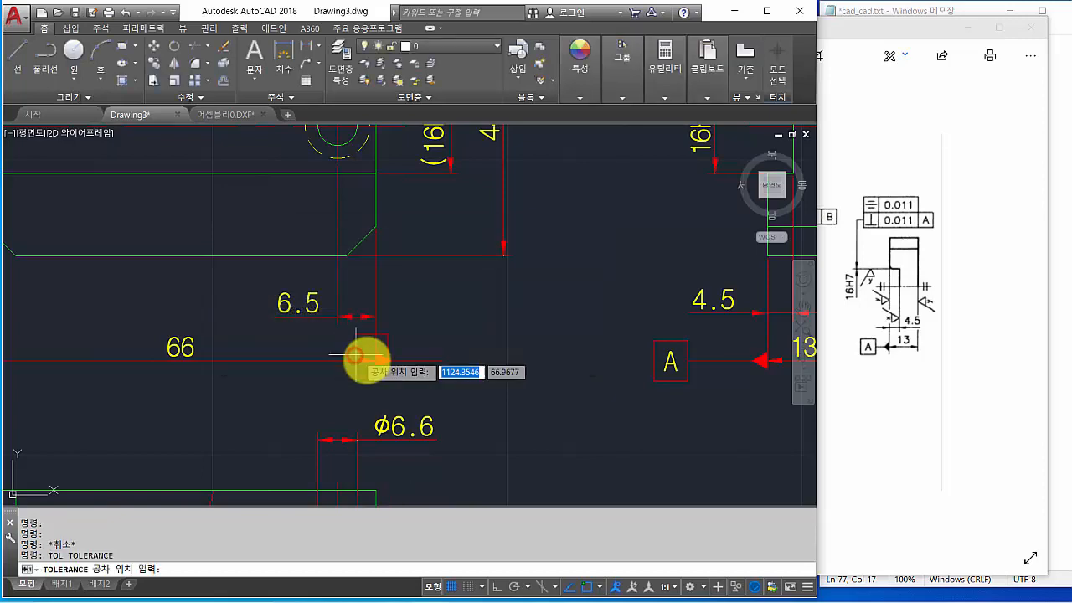
{"action": "left_click", "coordinate": [442, 361]}
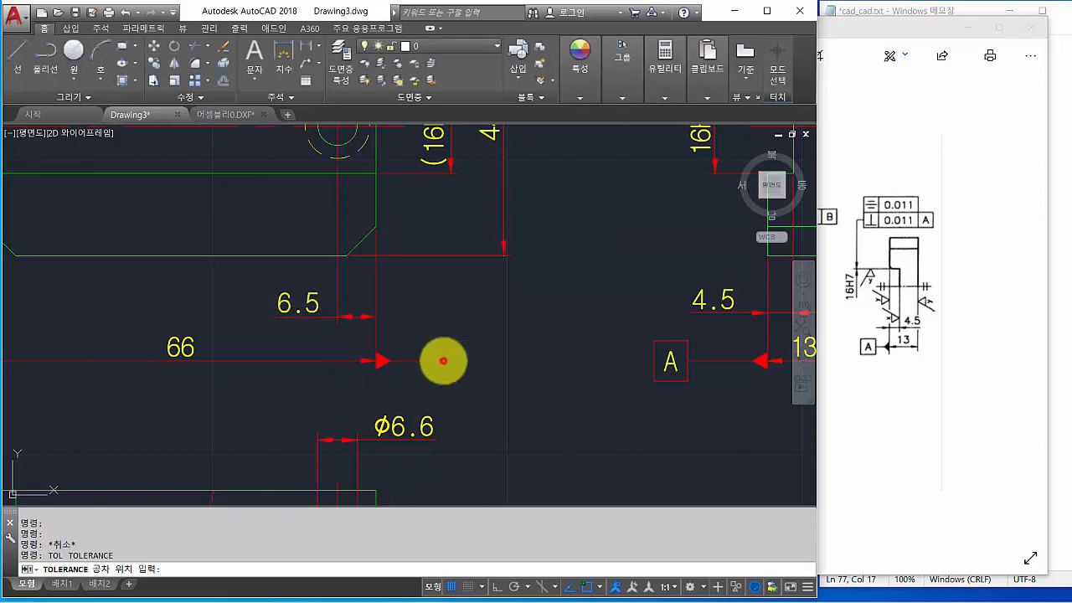
Compare the annotated views with the reference image's surface finish symbols and minimise the image window
{"action": "scroll", "coordinate": [536, 397], "scroll_direction": "down", "scroll_amount": 4}
{"action": "middle_click_drag", "start_coordinate": [545, 394], "coordinate": [443, 376]}
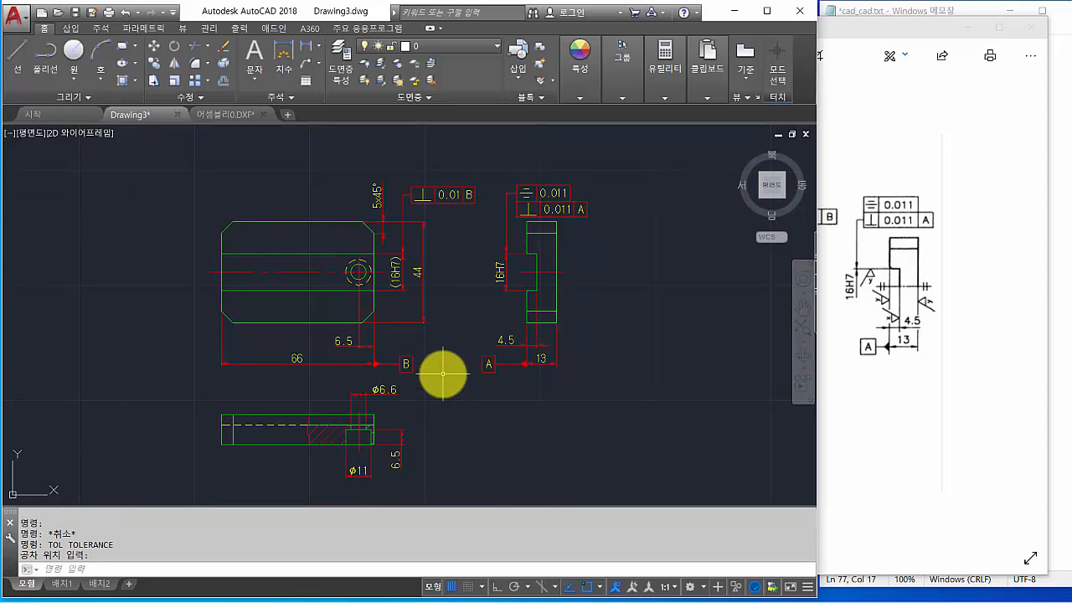
{"action": "left_click", "coordinate": [919, 35]}
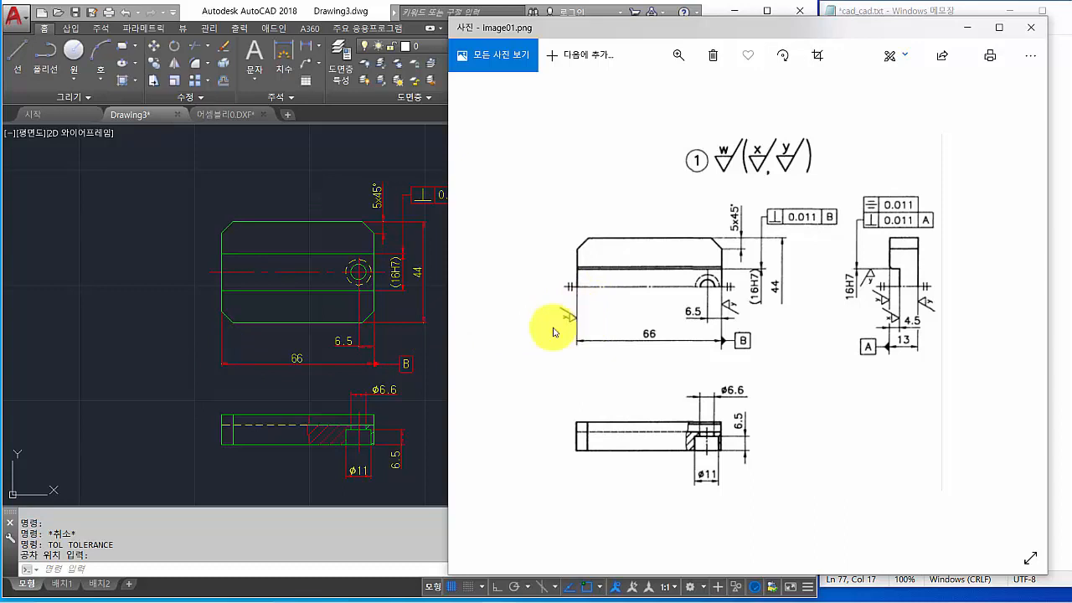
{"action": "left_click", "coordinate": [149, 371]}
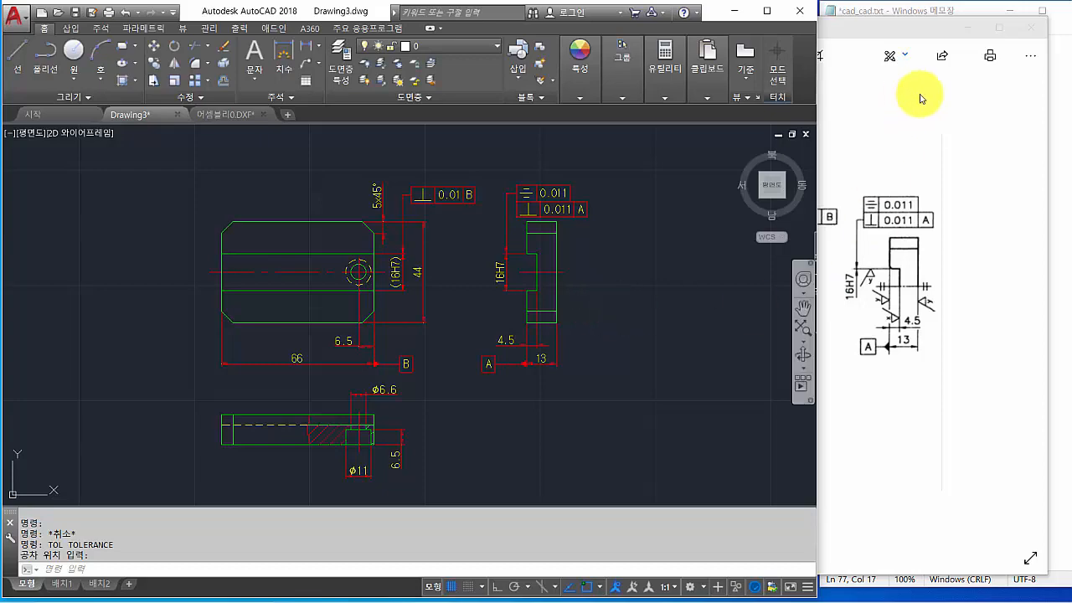
{"action": "left_click", "coordinate": [968, 28]}
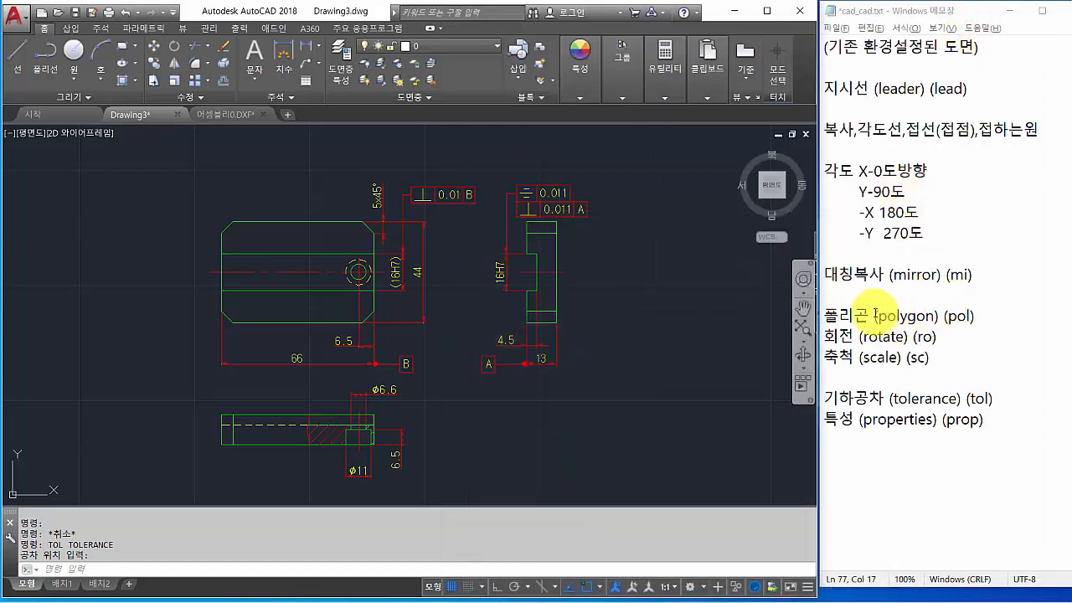
Review the "폴리곤 (polygon) (pol)" entry in the Notepad command notes and return to the AutoCAD drawing
{"action": "left_click_drag", "start_coordinate": [825, 316], "coordinate": [970, 315]}
{"action": "left_click", "coordinate": [984, 316]}
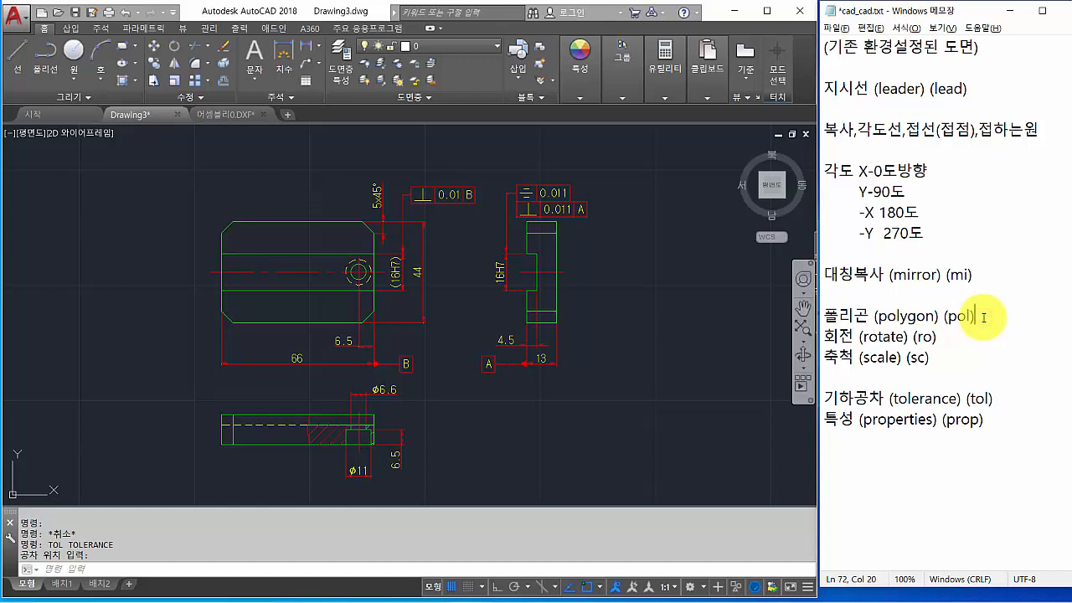
{"action": "left_click", "coordinate": [674, 377]}
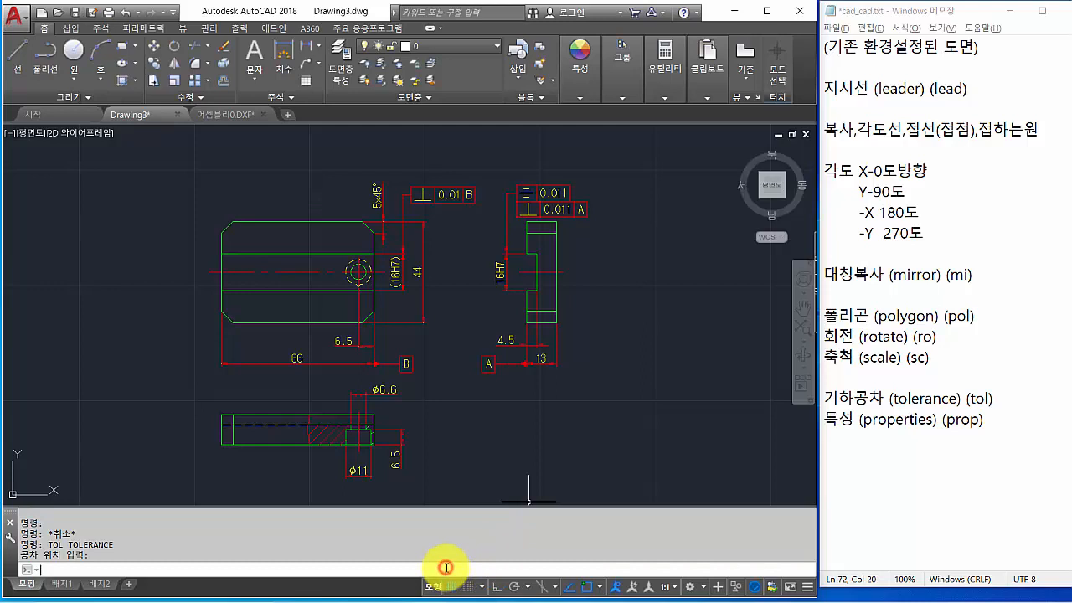
Draw a six-sided polygon with Ortho on, inscribed (원에 내접) in a circle of radius 2.5, in the empty area left of the 66-wide view
{"action": "type", "text": "POL"}
{"action": "key", "text": "Return"}
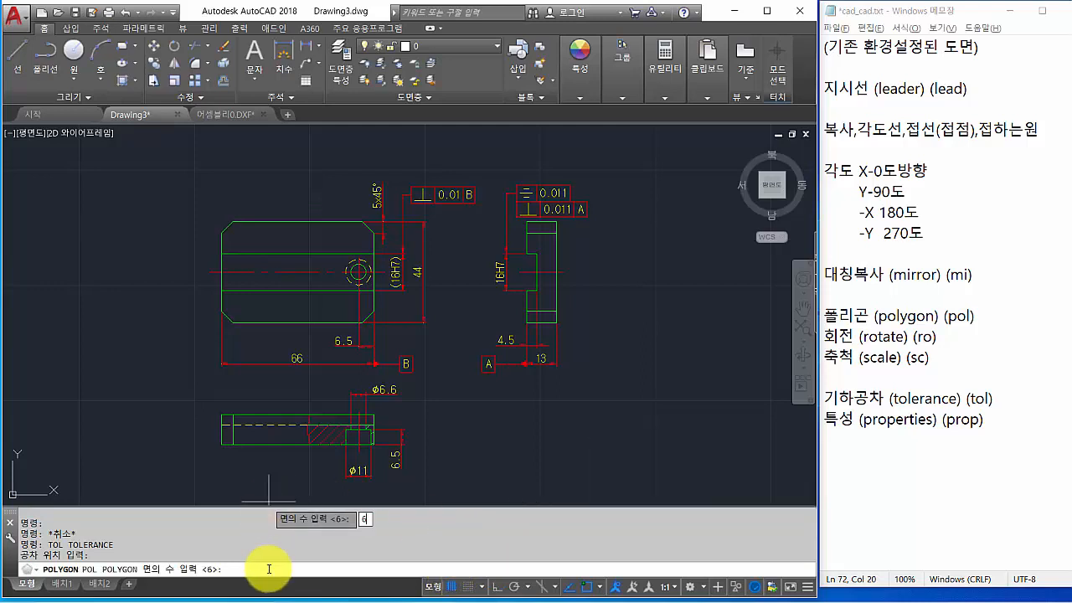
{"action": "key", "text": "Return"}
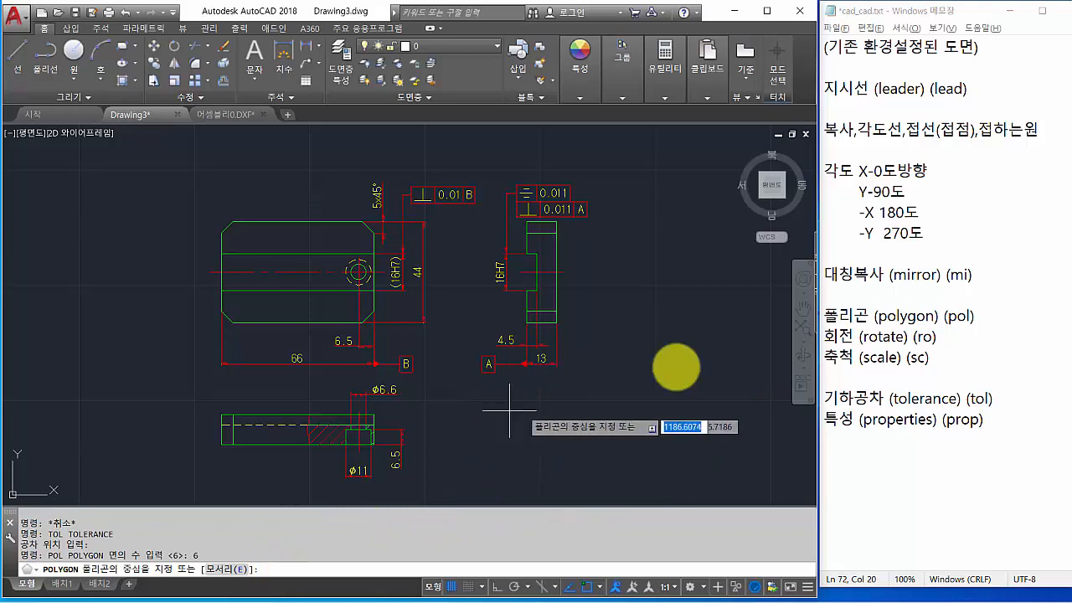
{"action": "mouse_move", "coordinate": [725, 352]}
{"action": "middle_mouse_down"}
{"action": "mouse_move", "coordinate": [689, 357]}
{"action": "mouse_move", "coordinate": [802, 353]}
{"action": "middle_mouse_up"}
{"action": "middle_click_drag", "start_coordinate": [219, 353], "coordinate": [310, 348]}
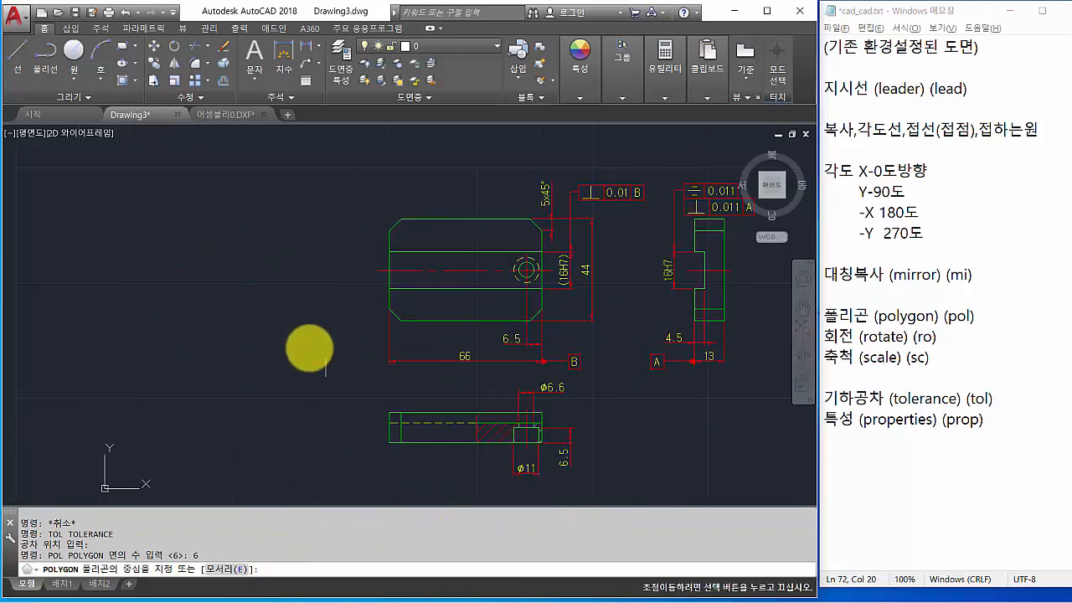
{"action": "left_click", "coordinate": [192, 299]}
{"action": "scroll", "coordinate": [191, 299], "scroll_direction": "up", "scroll_amount": 2}
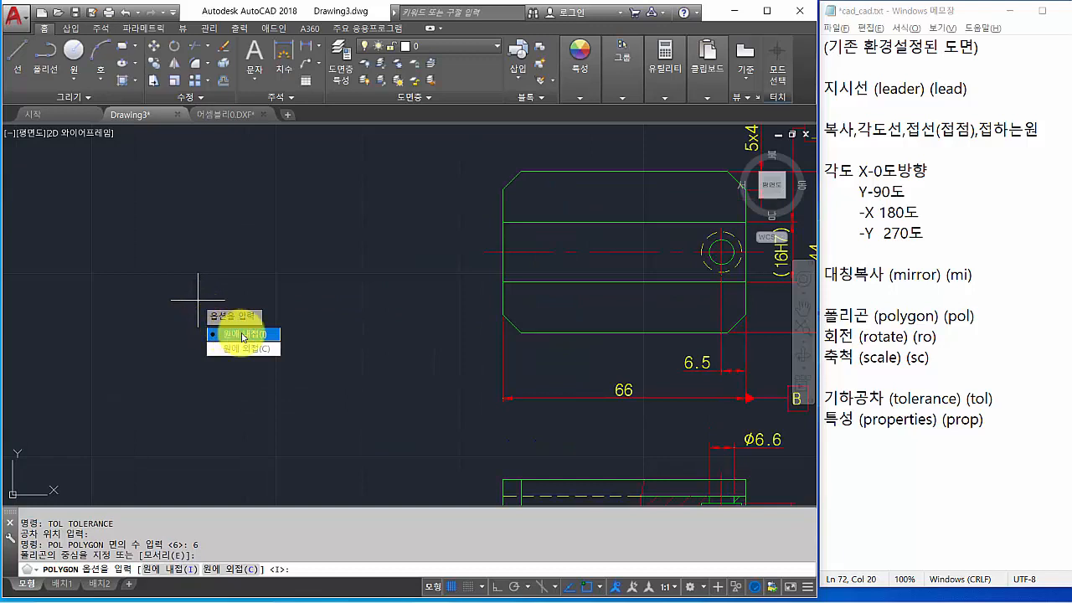
{"action": "type", "text": "i"}
{"action": "key", "text": "Return"}
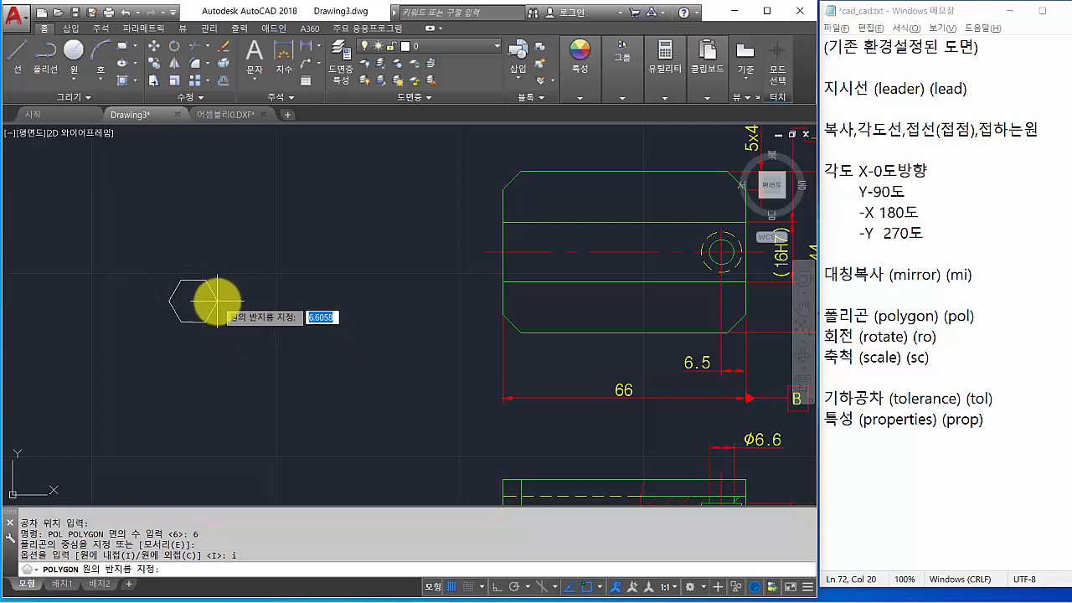
{"action": "scroll", "coordinate": [216, 300], "scroll_direction": "up", "scroll_amount": 4}
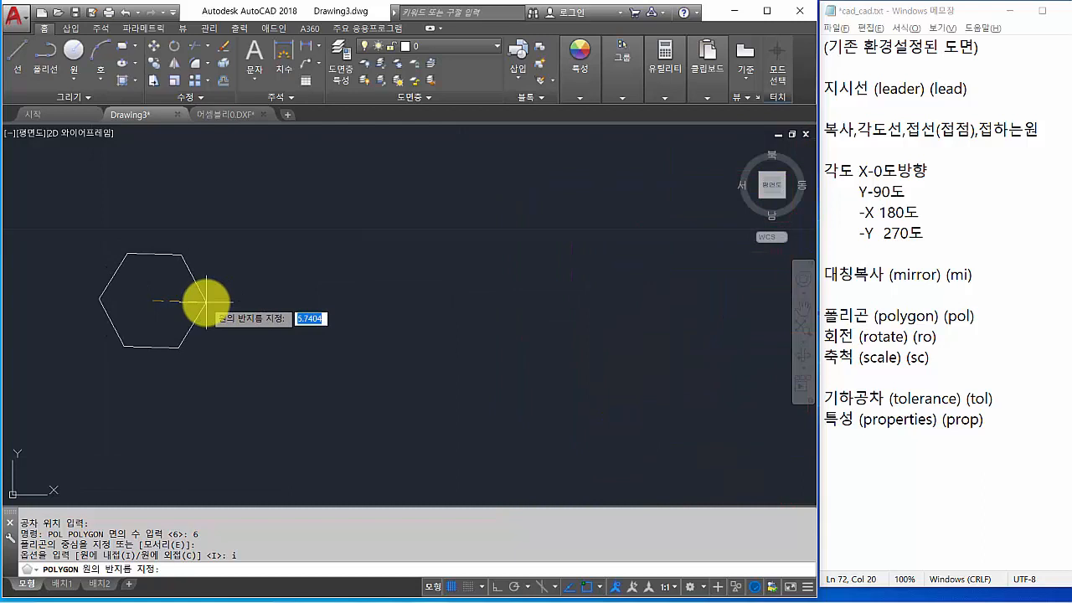
{"action": "key", "text": "F8"}
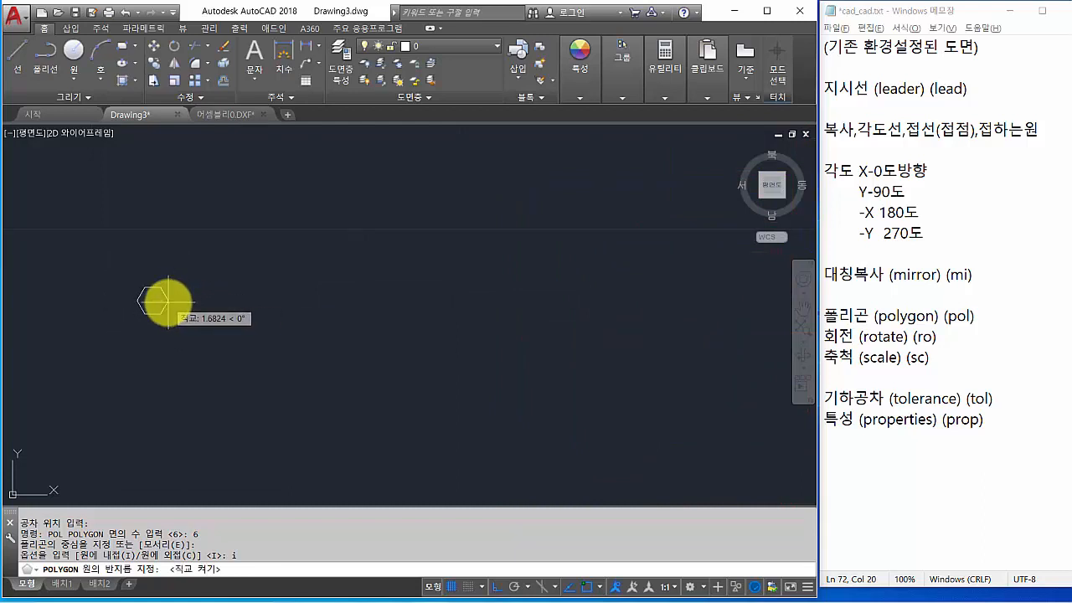
{"action": "scroll", "coordinate": [169, 302], "scroll_direction": "down", "scroll_amount": 2}
{"action": "scroll", "coordinate": [168, 303], "scroll_direction": "up", "scroll_amount": 2}
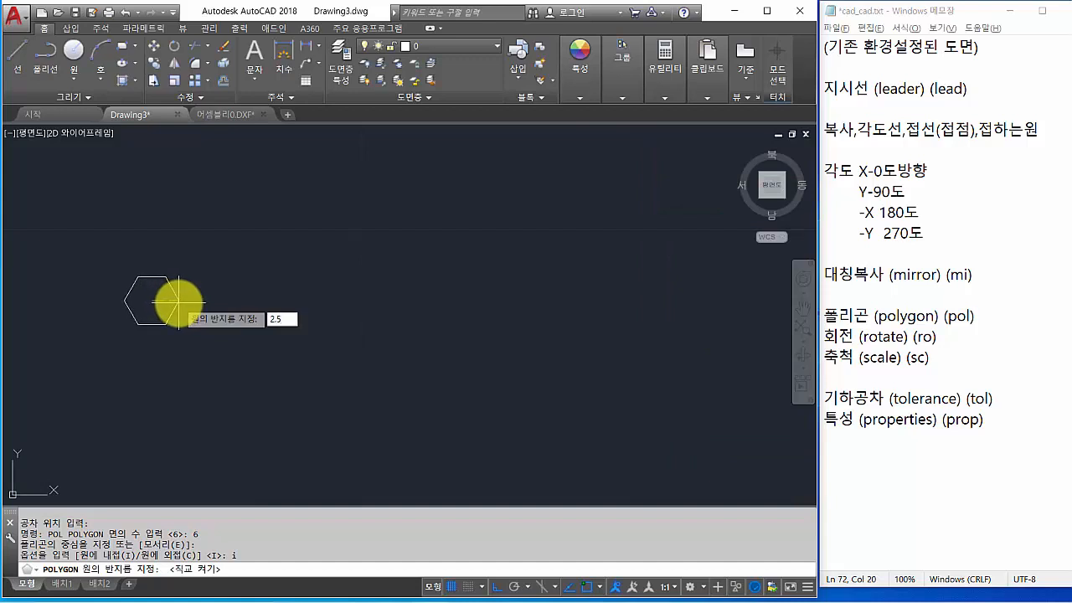
{"action": "key", "text": "Return"}
{"action": "scroll", "coordinate": [186, 306], "scroll_direction": "down", "scroll_amount": 2}
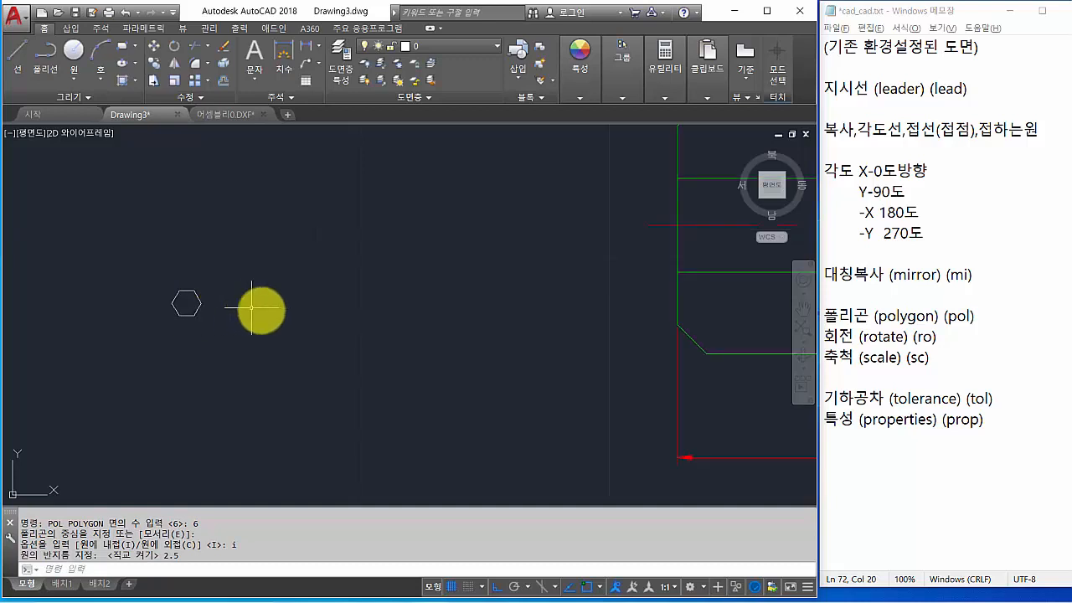
Draw a second six-sided polygon, inscribed in a circle of radius 3.5, between the small hexagon and the 66-wide view
{"action": "middle_click_drag", "start_coordinate": [329, 334], "coordinate": [206, 341]}
{"action": "scroll", "coordinate": [207, 342], "scroll_direction": "down", "scroll_amount": 2}
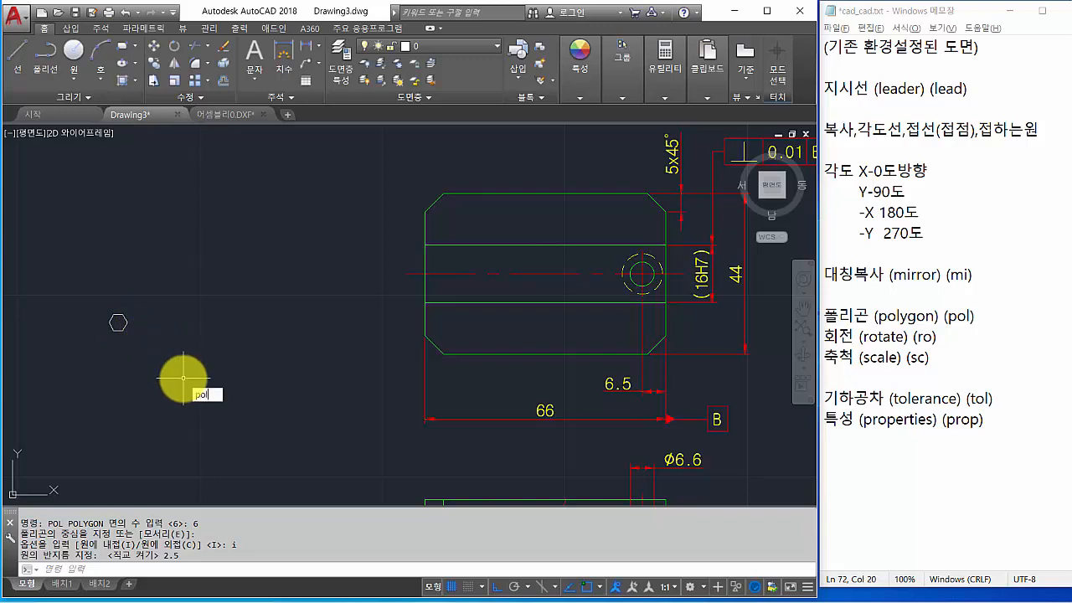
{"action": "key", "text": "Return"}
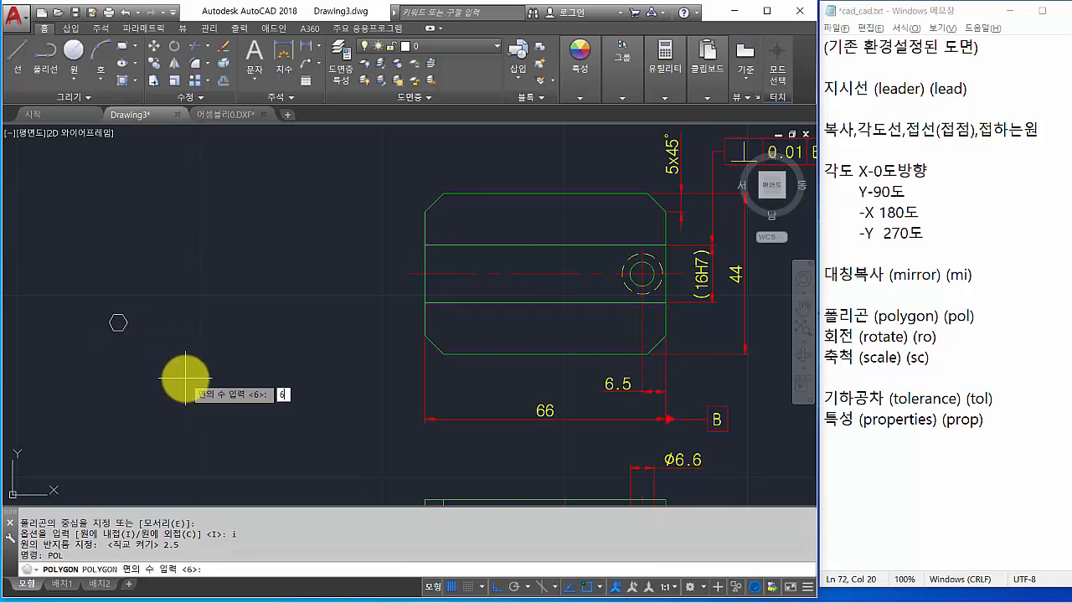
{"action": "key", "text": "Return"}
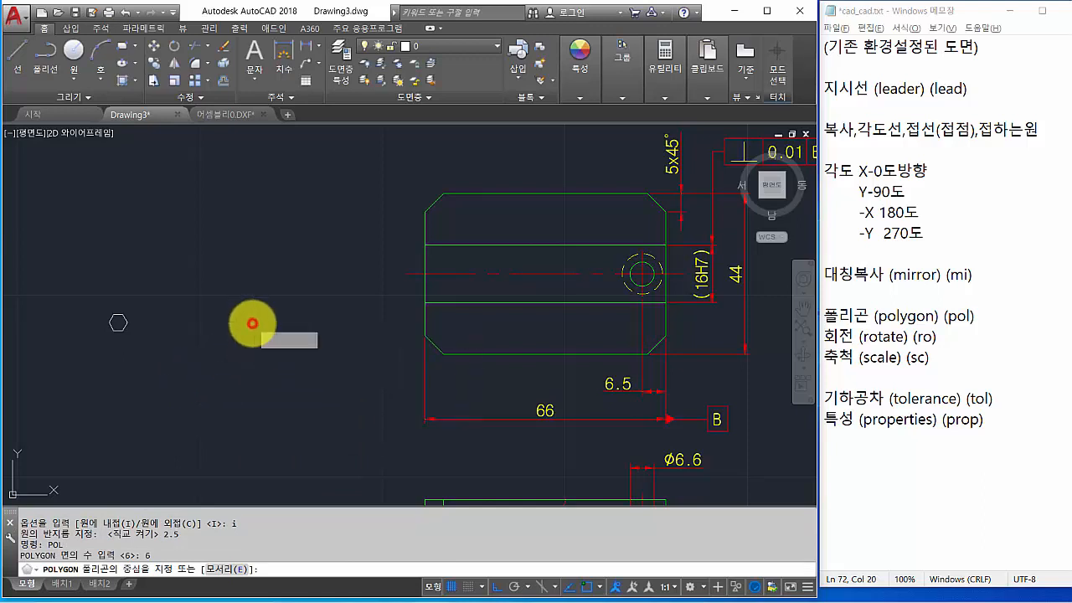
{"action": "left_click", "coordinate": [253, 326]}
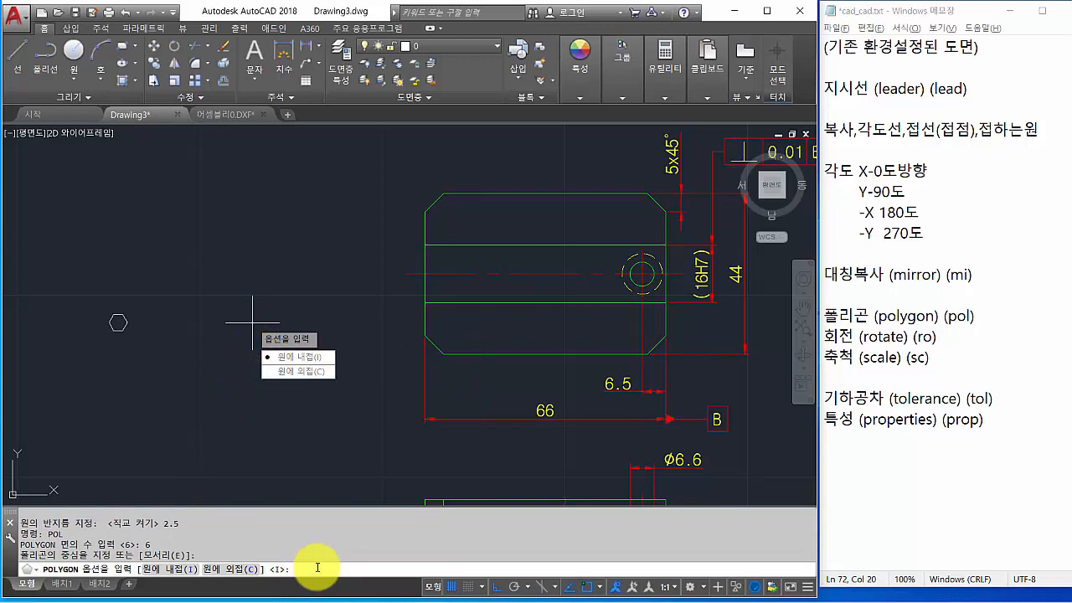
{"action": "type", "text": "i"}
{"action": "key", "text": "Return"}
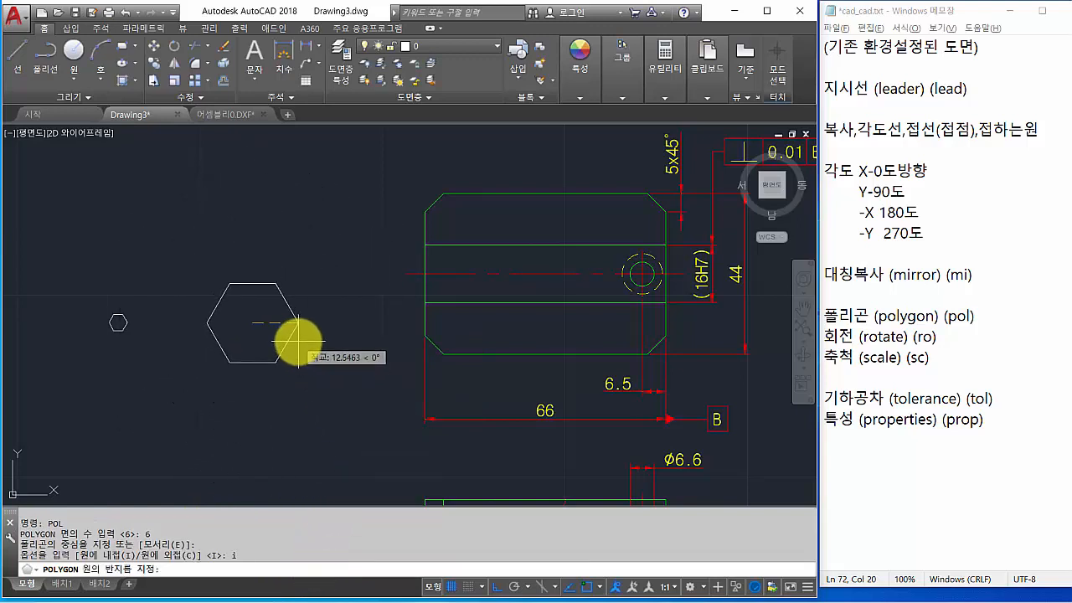
{"action": "type", "text": "3"}
{"action": "key", "text": "Return"}
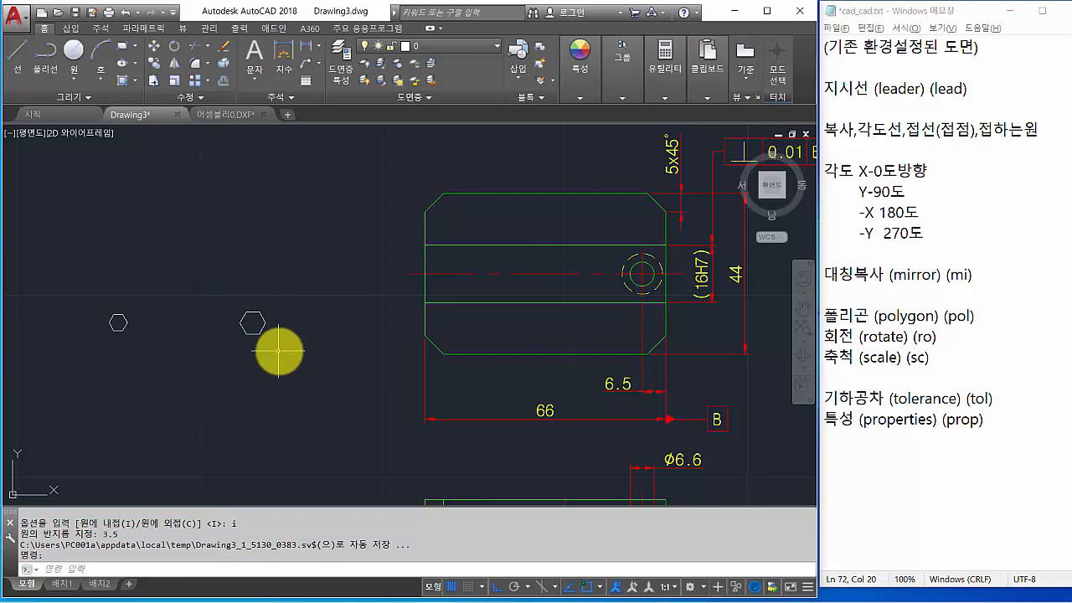
Turn Ortho off and draw a horizontal line joining the left and right corners of the larger hexagon
{"action": "key", "text": "F8"}
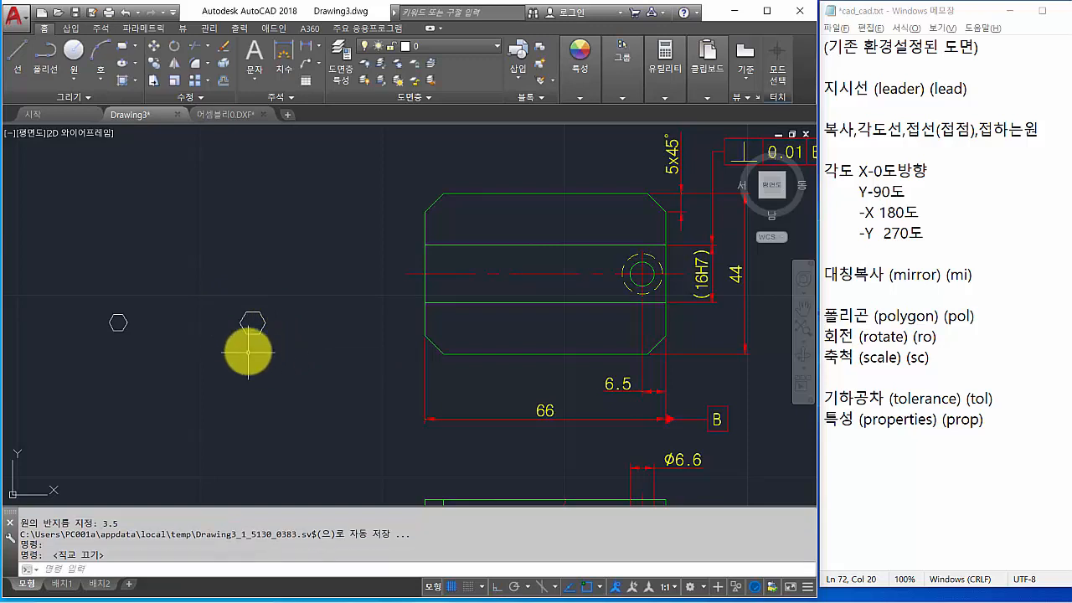
{"action": "scroll", "coordinate": [265, 360], "scroll_direction": "up", "scroll_amount": 4}
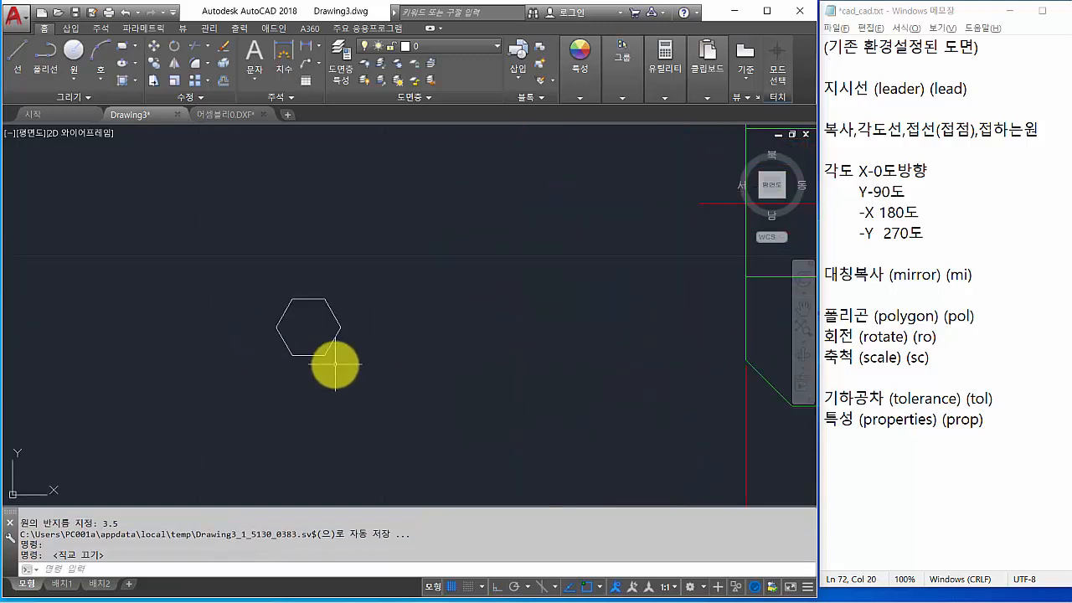
{"action": "scroll", "coordinate": [335, 364], "scroll_direction": "up", "scroll_amount": 2}
{"action": "middle_click_drag", "start_coordinate": [335, 363], "coordinate": [350, 397]}
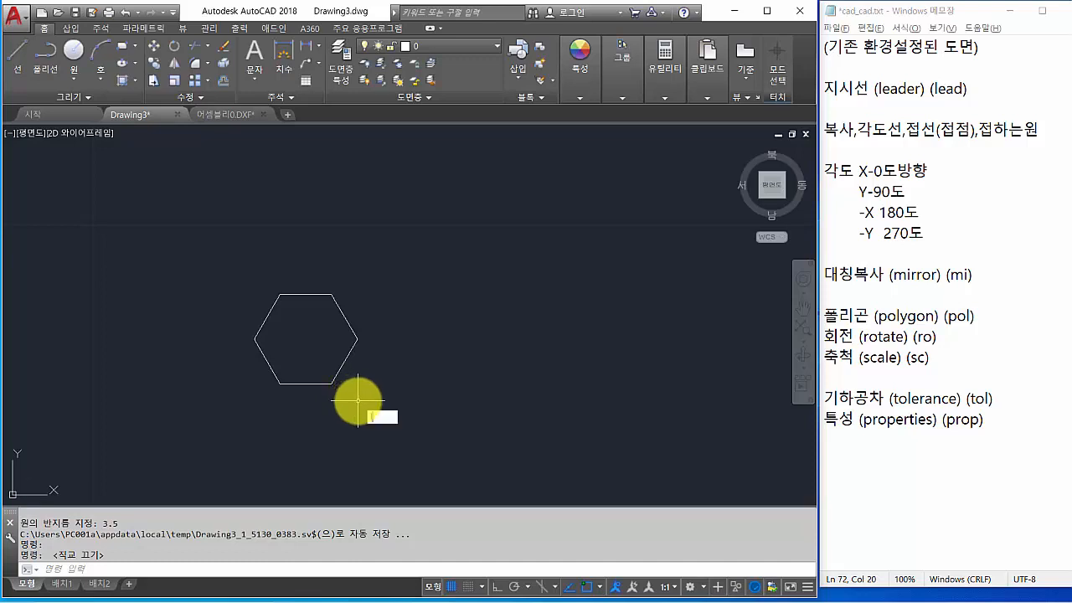
{"action": "type", "text": "l"}
{"action": "key", "text": "Return"}
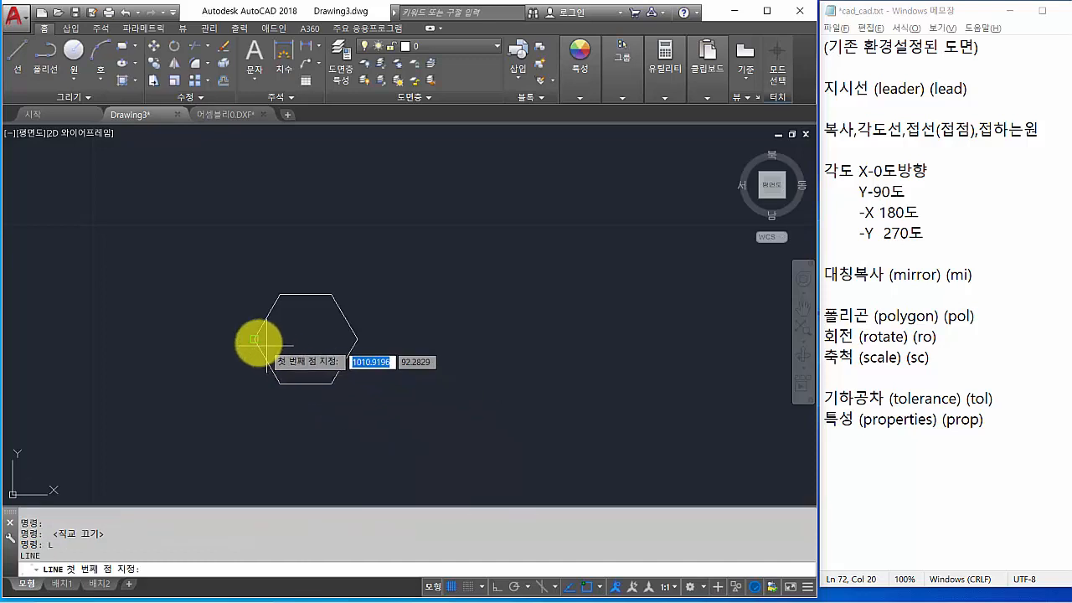
{"action": "left_click", "coordinate": [256, 339]}
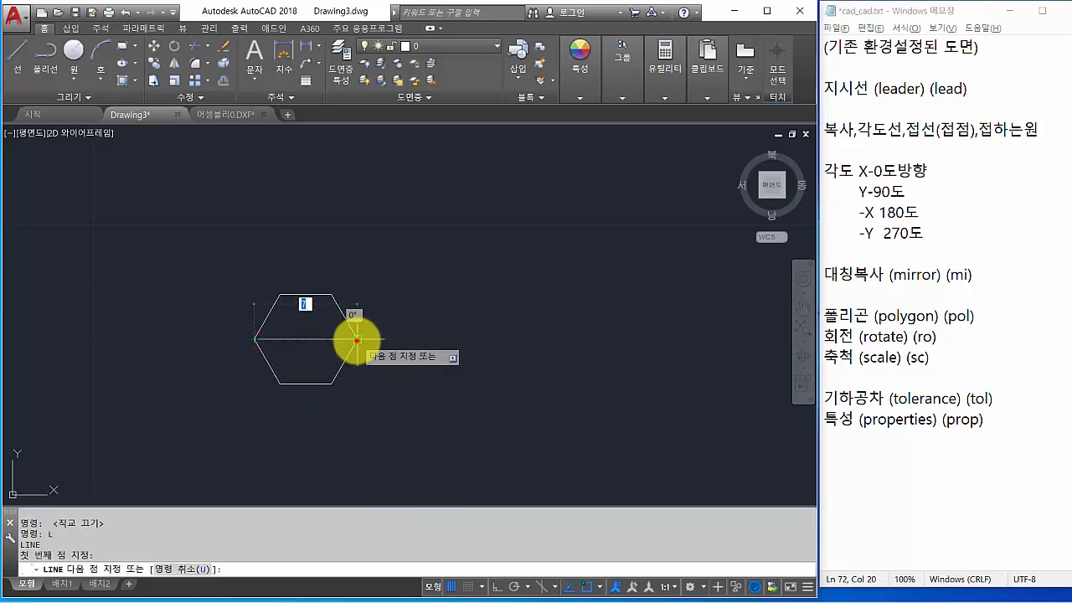
{"action": "left_click", "coordinate": [357, 340]}
{"action": "key", "text": "Return"}
Draw a diagonal line from the larger hexagon's lower-left corner to its upper-right corner
{"action": "key", "text": "Return"}
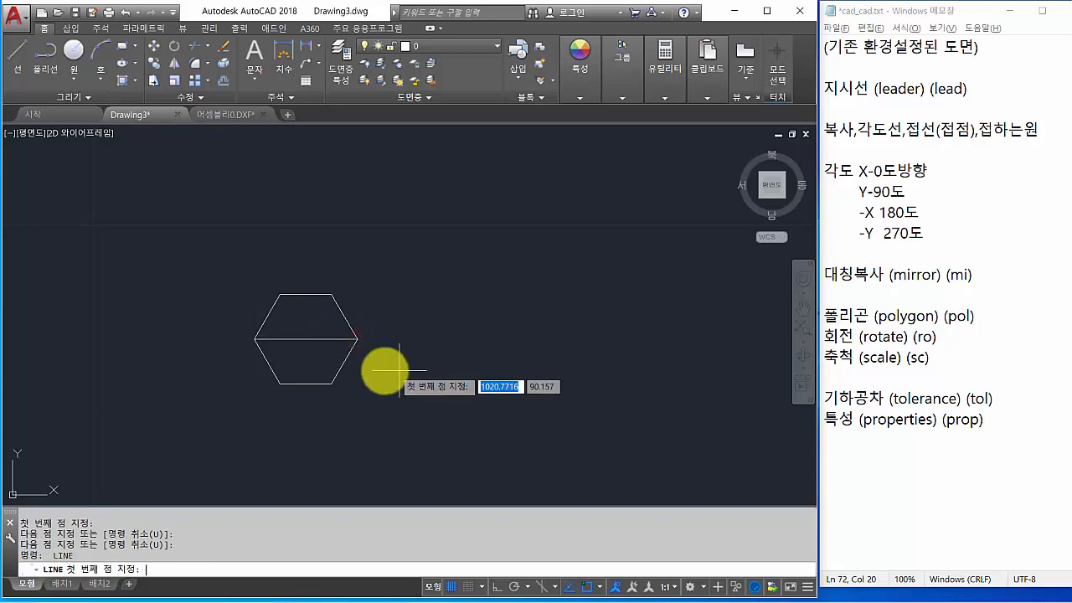
{"action": "left_click", "coordinate": [280, 383]}
{"action": "left_click", "coordinate": [331, 295]}
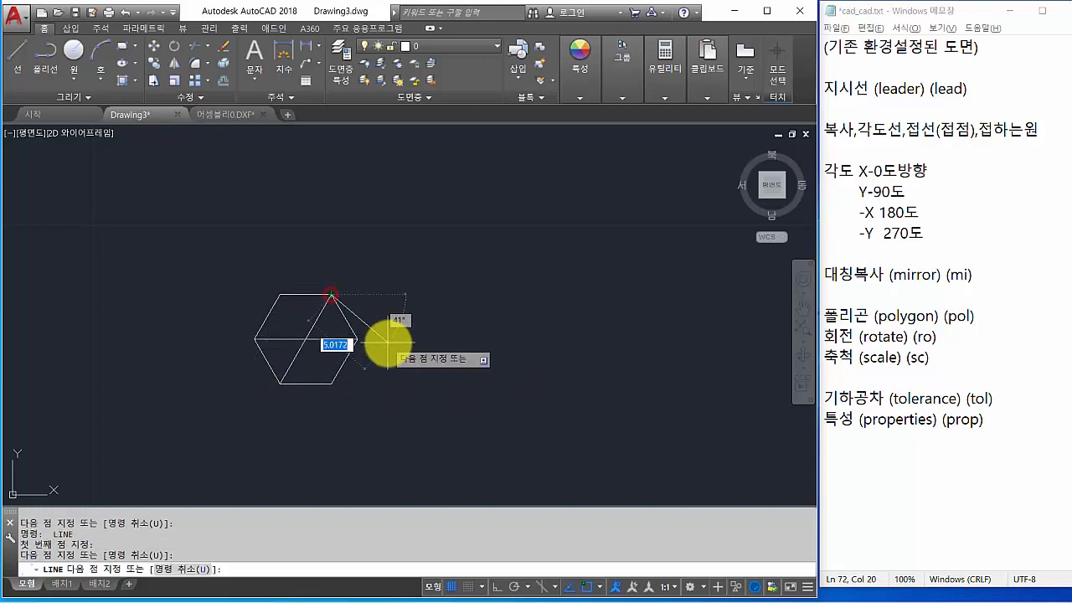
{"action": "key", "text": "Return"}
{"action": "key", "text": "Return"}
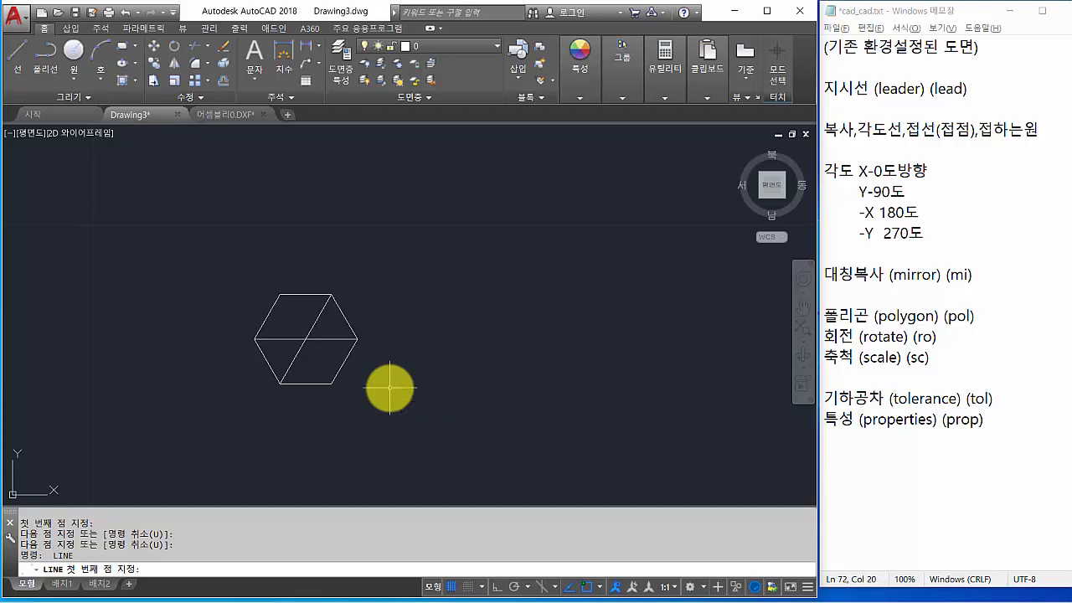
{"action": "key", "text": "Escape"}
{"action": "key", "text": "Escape"}
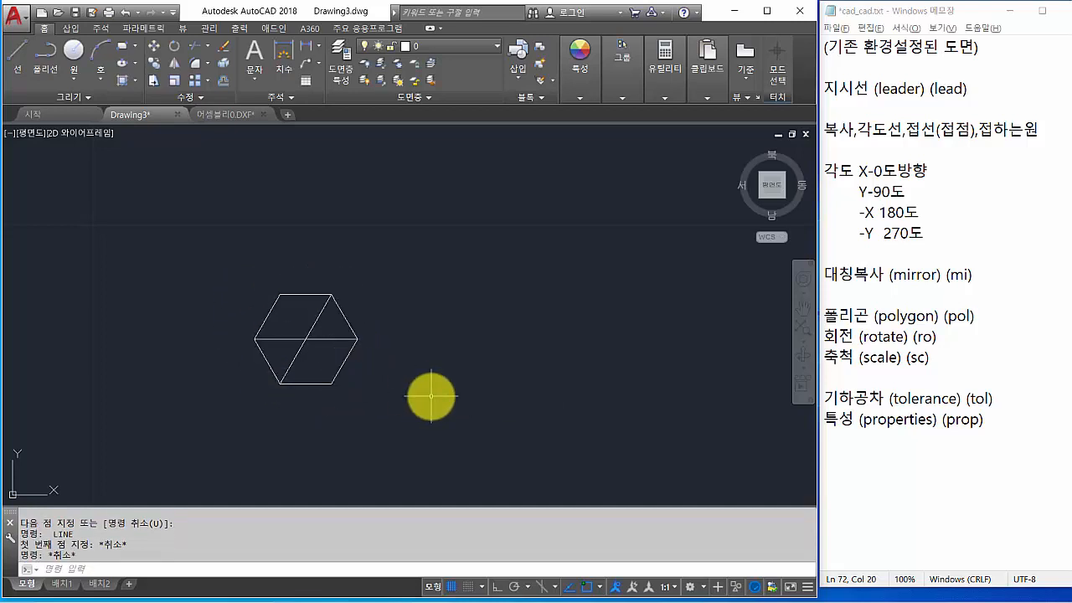
Trim the larger hexagon to a surface finish symbol, keeping the lower-left side, the full diagonal and the left half of the horizontal line
{"action": "type", "text": "r"}
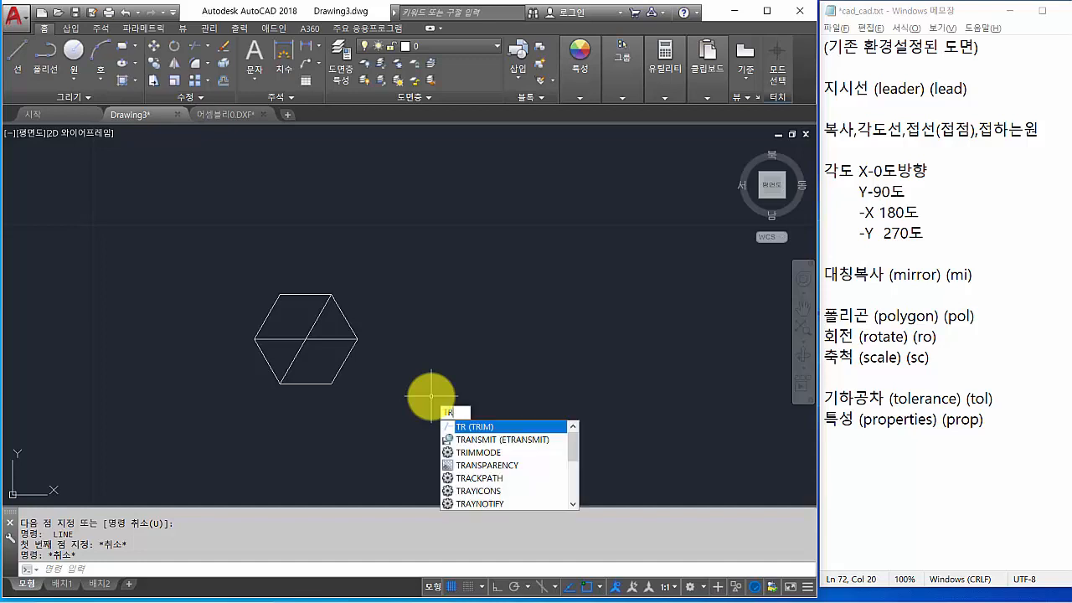
{"action": "key", "text": "Return"}
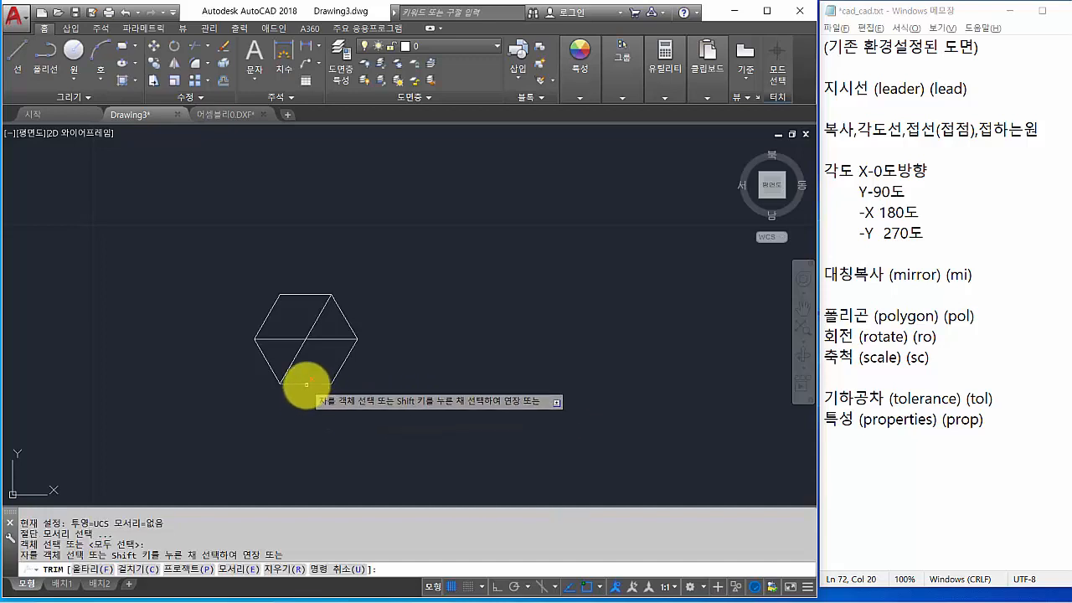
{"action": "left_click", "coordinate": [311, 385]}
{"action": "left_click", "coordinate": [339, 373]}
{"action": "left_click", "coordinate": [348, 326]}
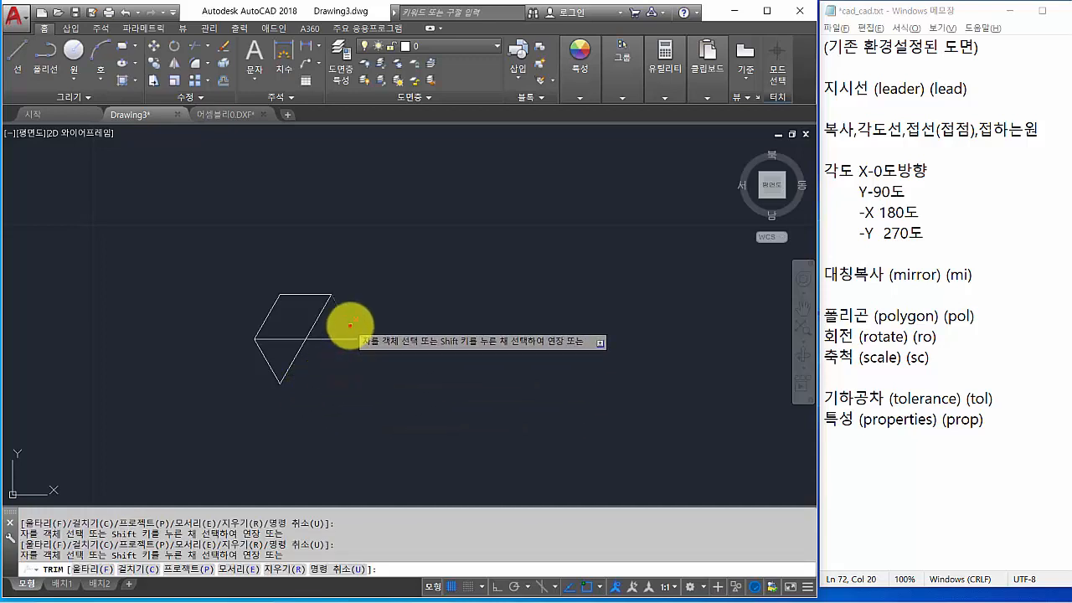
{"action": "left_click", "coordinate": [311, 297]}
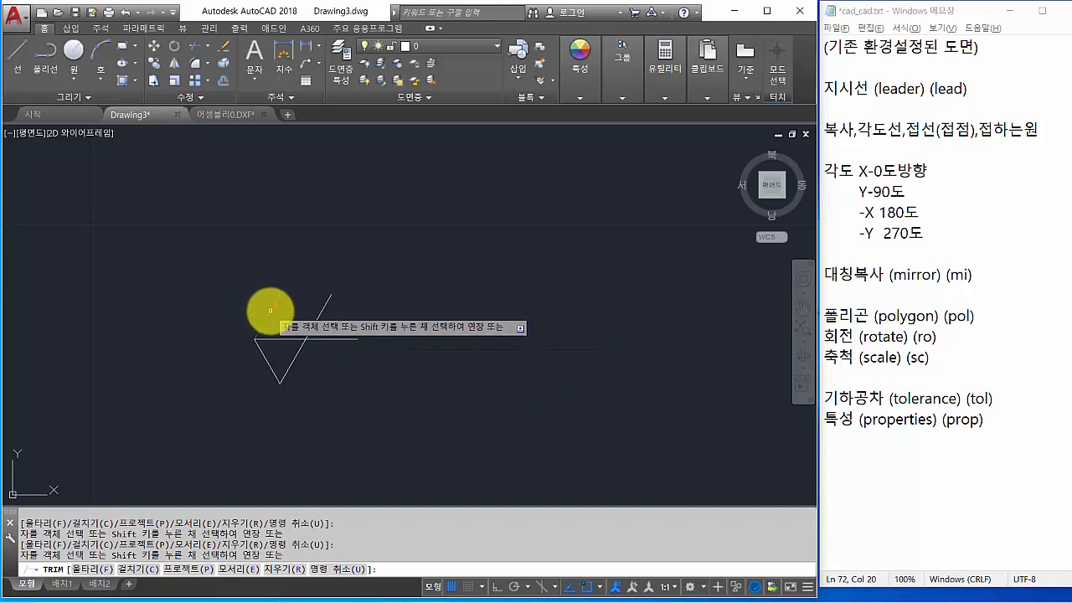
{"action": "left_click", "coordinate": [321, 340]}
{"action": "key", "text": "Return"}
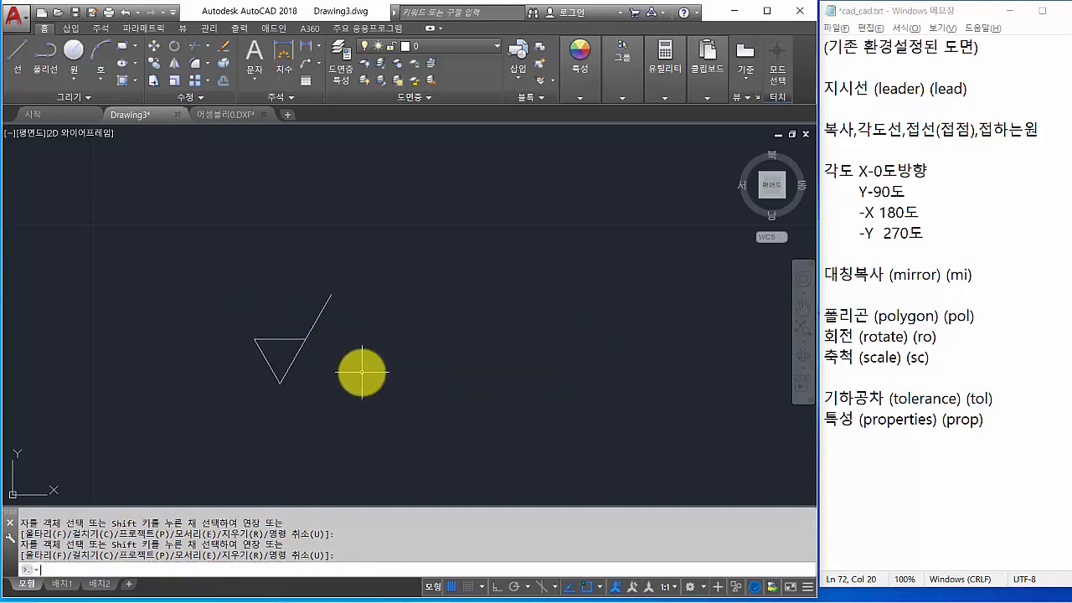
Erase the small radius 2.5 hexagon to the left of the surface finish symbol
{"action": "scroll", "coordinate": [360, 370], "scroll_direction": "down", "scroll_amount": 3}
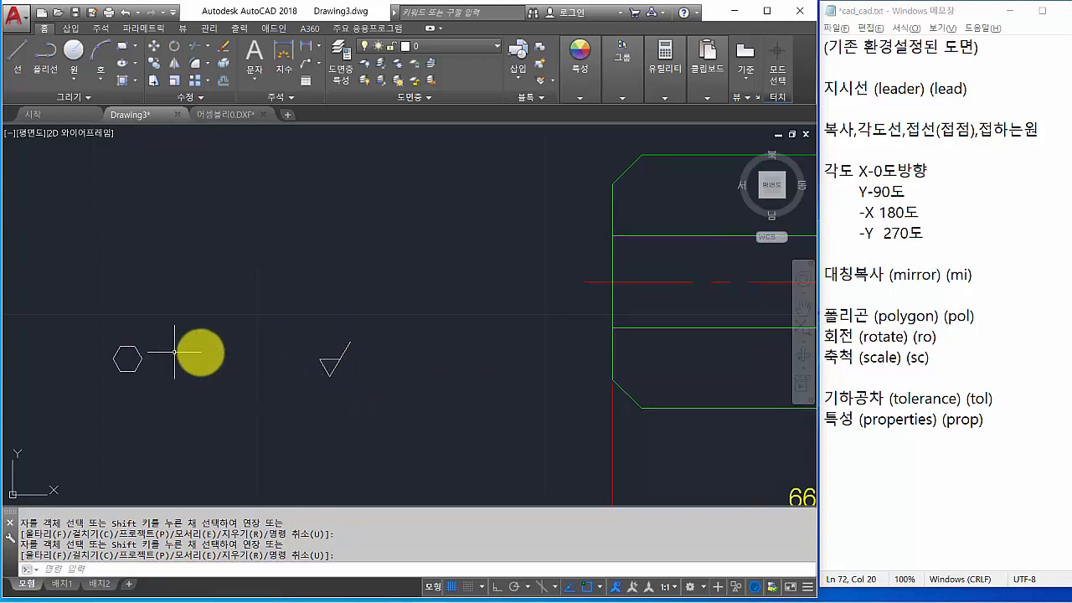
{"action": "type", "text": "e"}
{"action": "key", "text": "Return"}
{"action": "left_click", "coordinate": [184, 327]}
{"action": "left_click", "coordinate": [70, 411]}
{"action": "key", "text": "Return"}
Create multiline text reading "W" in a small text box to the right of the surface finish symbol
{"action": "middle_click_drag", "start_coordinate": [309, 433], "coordinate": [283, 381]}
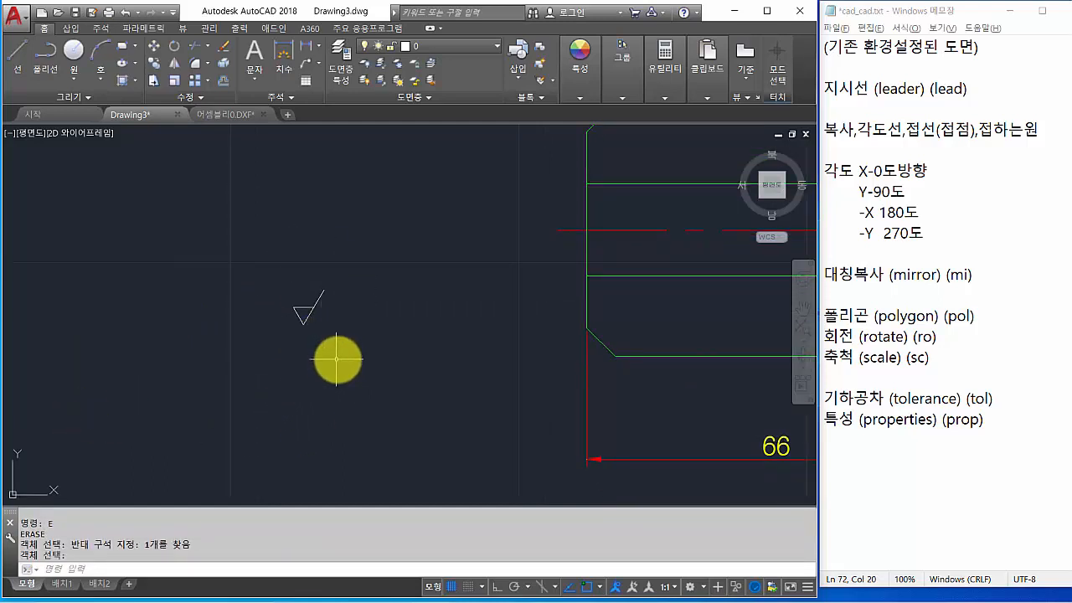
{"action": "middle_click_drag", "start_coordinate": [337, 359], "coordinate": [289, 363]}
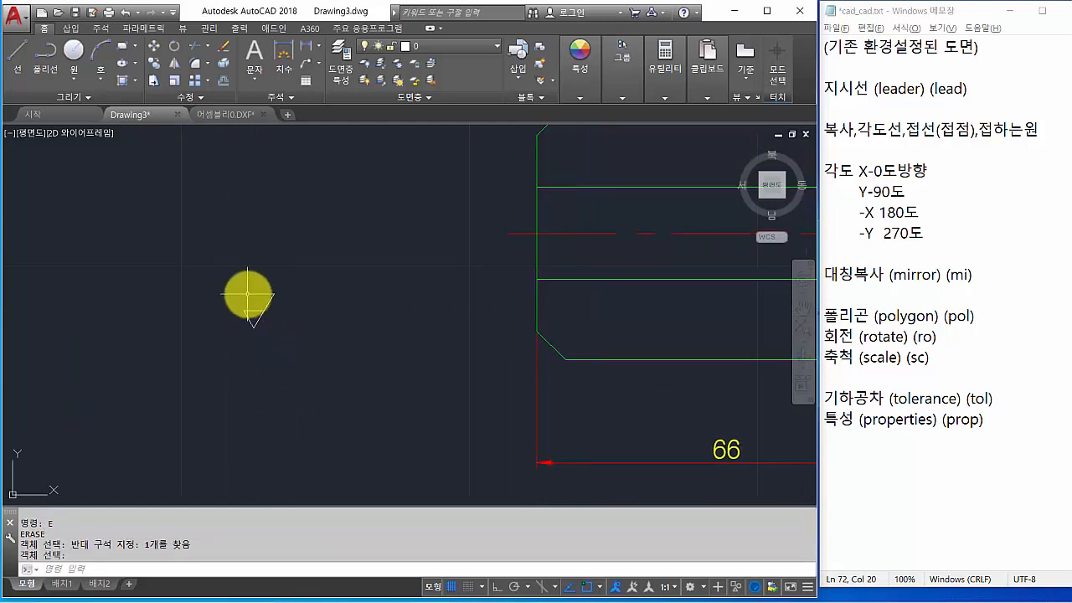
{"action": "scroll", "coordinate": [248, 294], "scroll_direction": "up", "scroll_amount": 2}
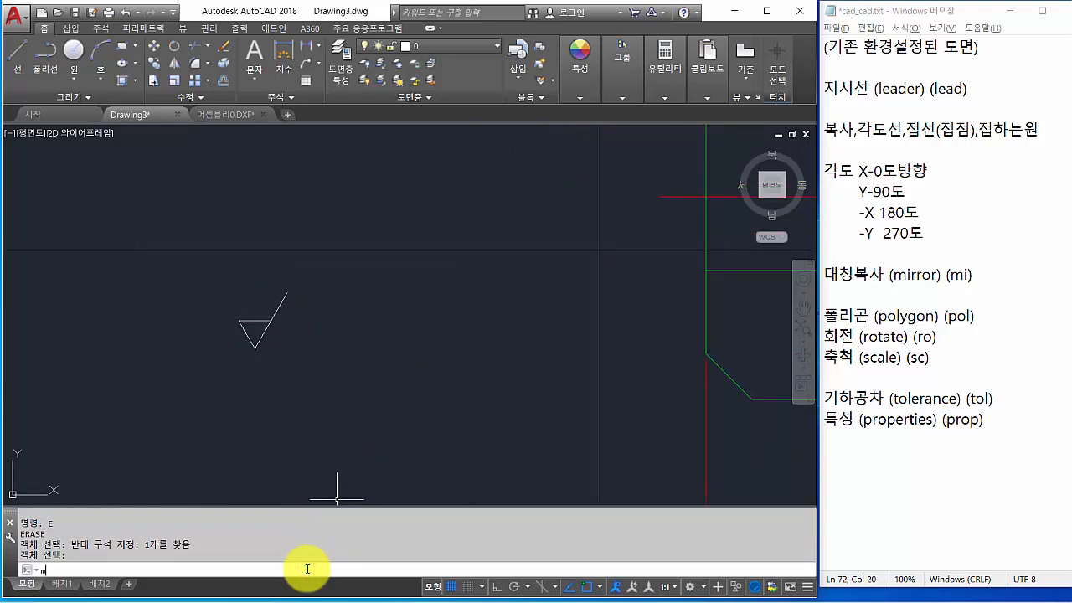
{"action": "type", "text": "t"}
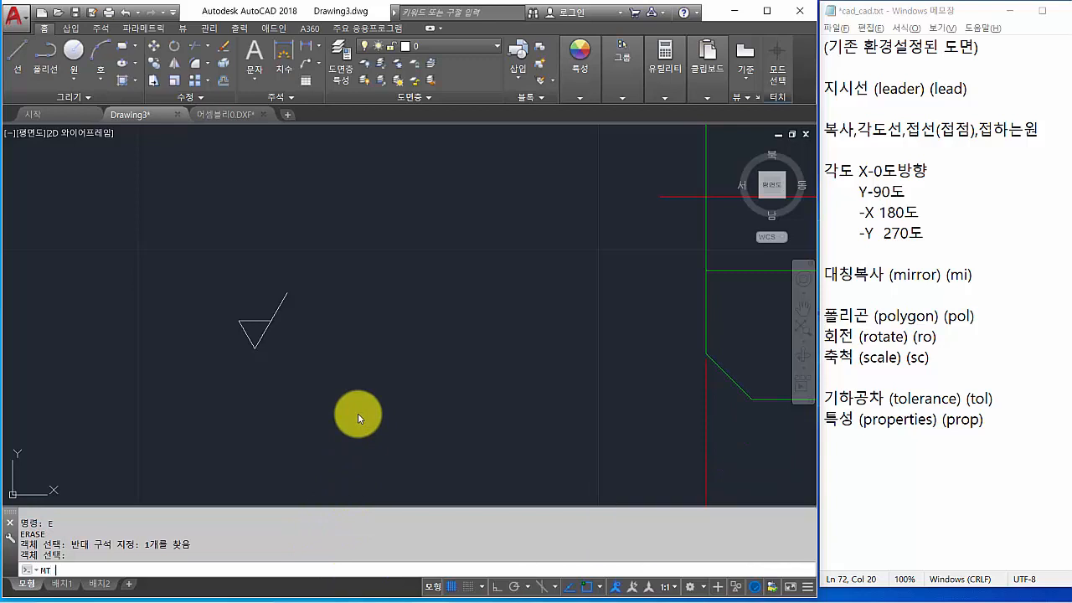
{"action": "key", "text": "Return"}
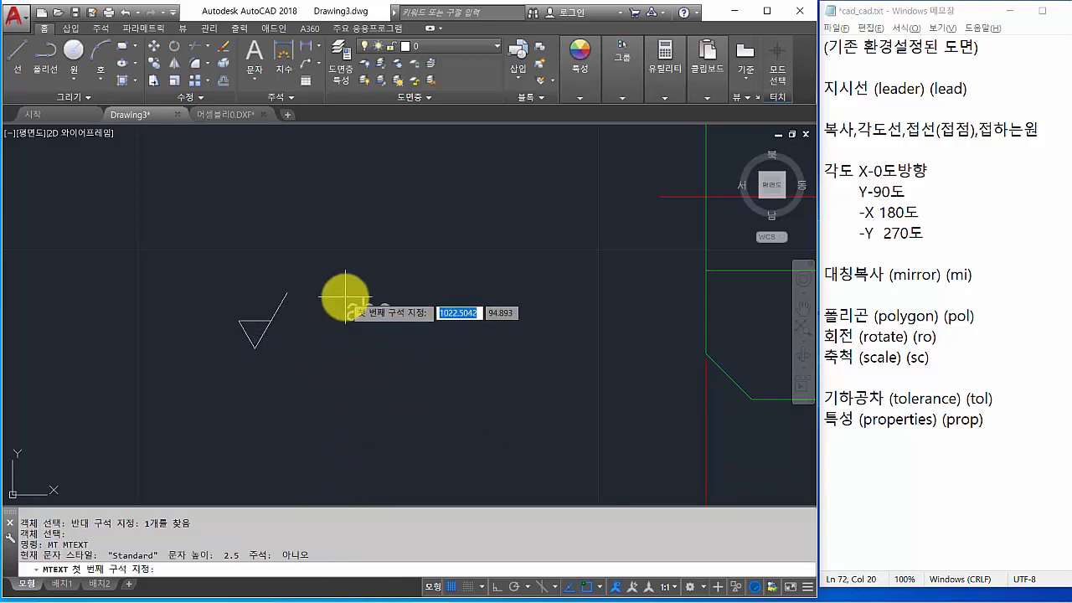
{"action": "left_click", "coordinate": [369, 273]}
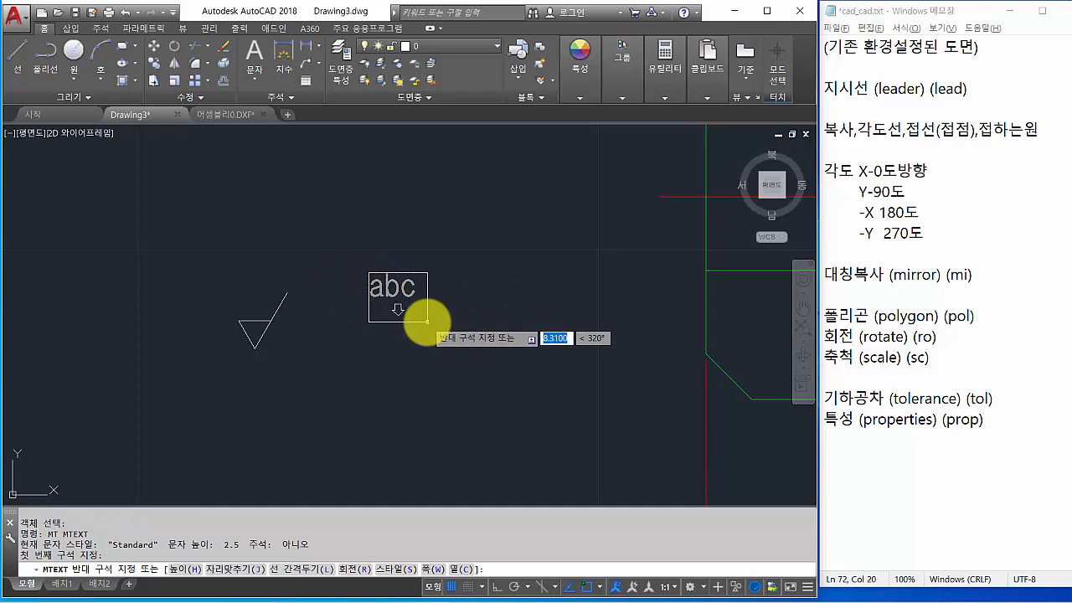
{"action": "left_click", "coordinate": [427, 321]}
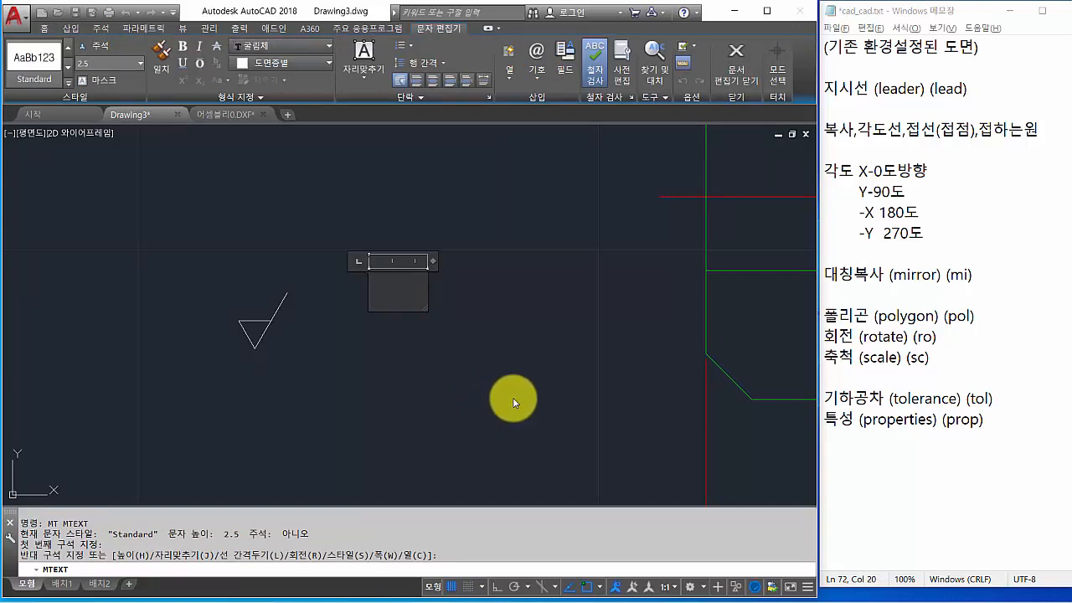
{"action": "type", "text": "W"}
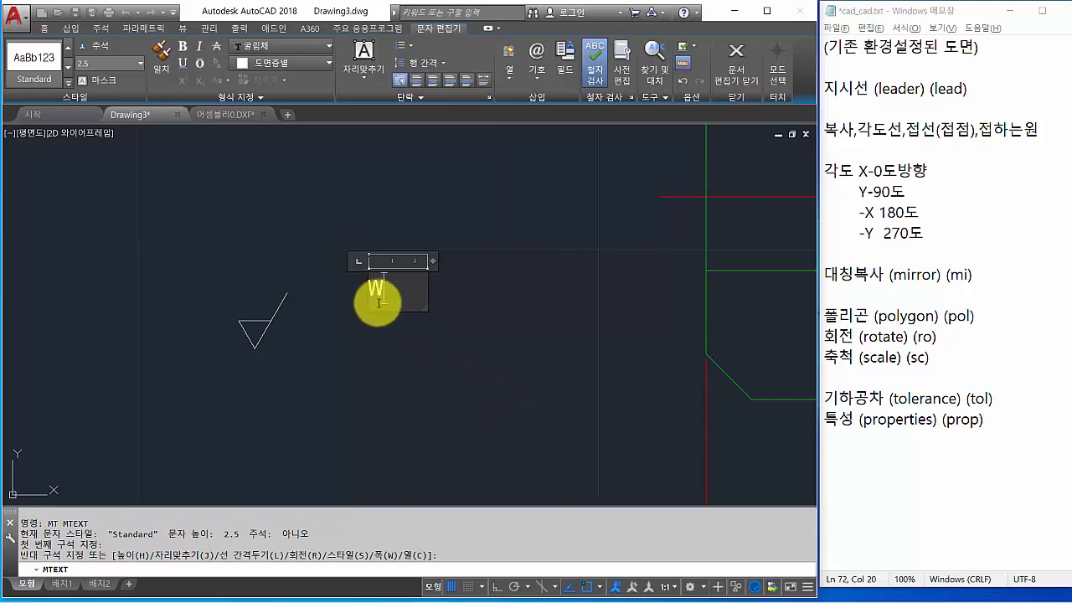
Set the text height of the letter W to 3.5 and finish the text edit
{"action": "scroll", "coordinate": [387, 293], "scroll_direction": "up", "scroll_amount": 1}
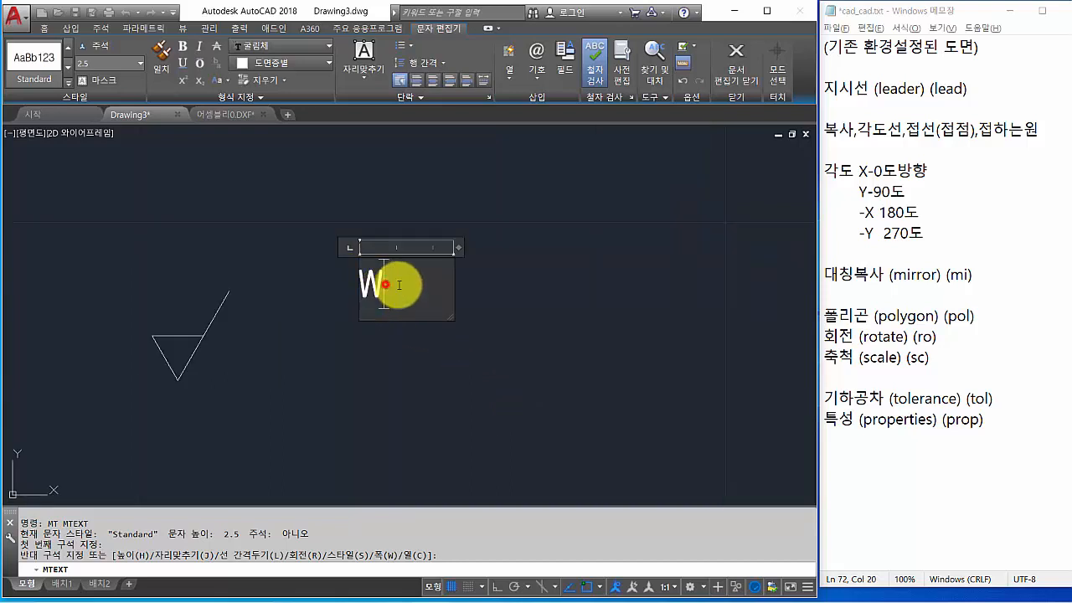
{"action": "left_click_drag", "start_coordinate": [405, 285], "coordinate": [358, 286]}
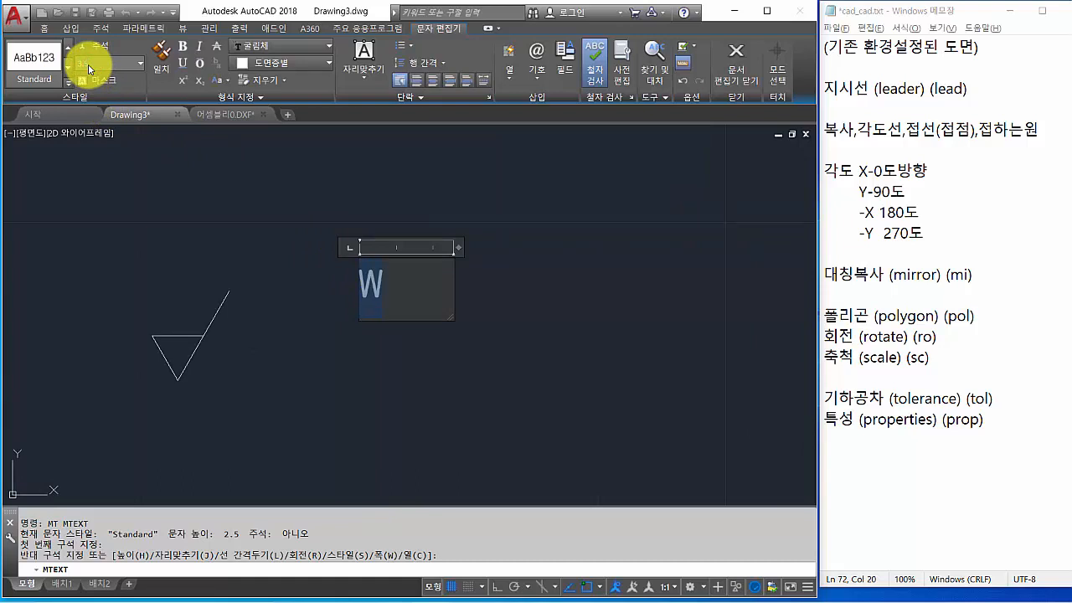
{"action": "key", "text": "Return"}
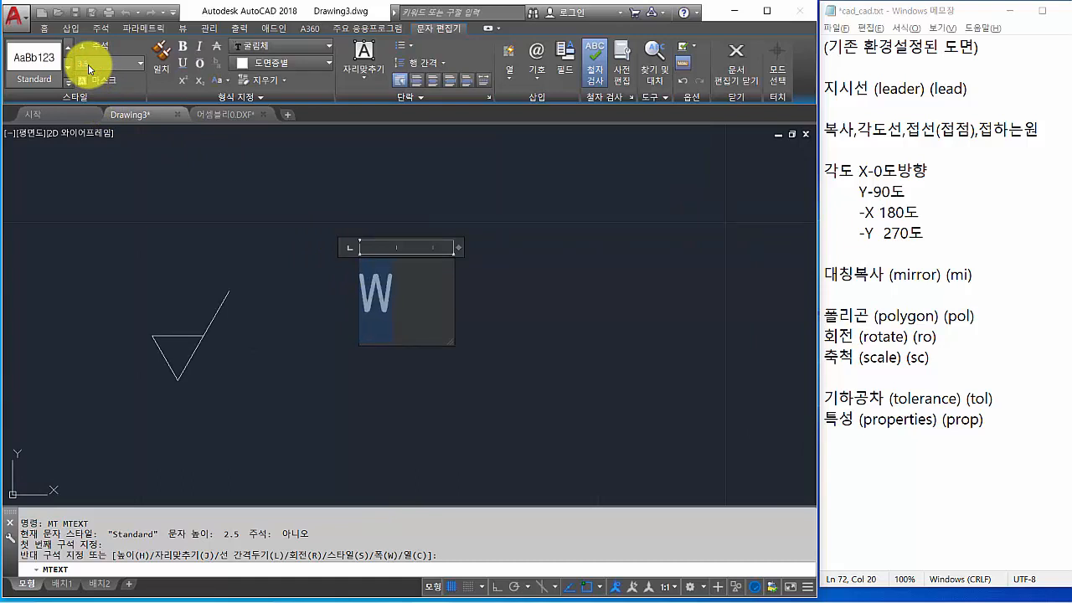
{"action": "left_click", "coordinate": [545, 346]}
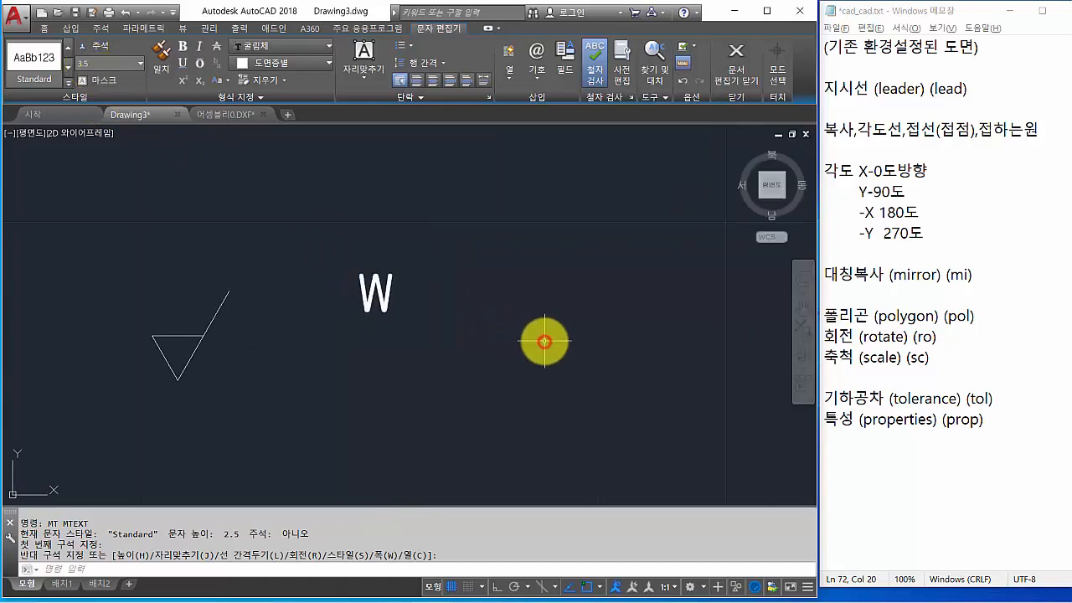
Move the letter W onto the surface finish symbol, centred just above the triangle's horizontal line
{"action": "scroll", "coordinate": [569, 342], "scroll_direction": "down", "scroll_amount": 3}
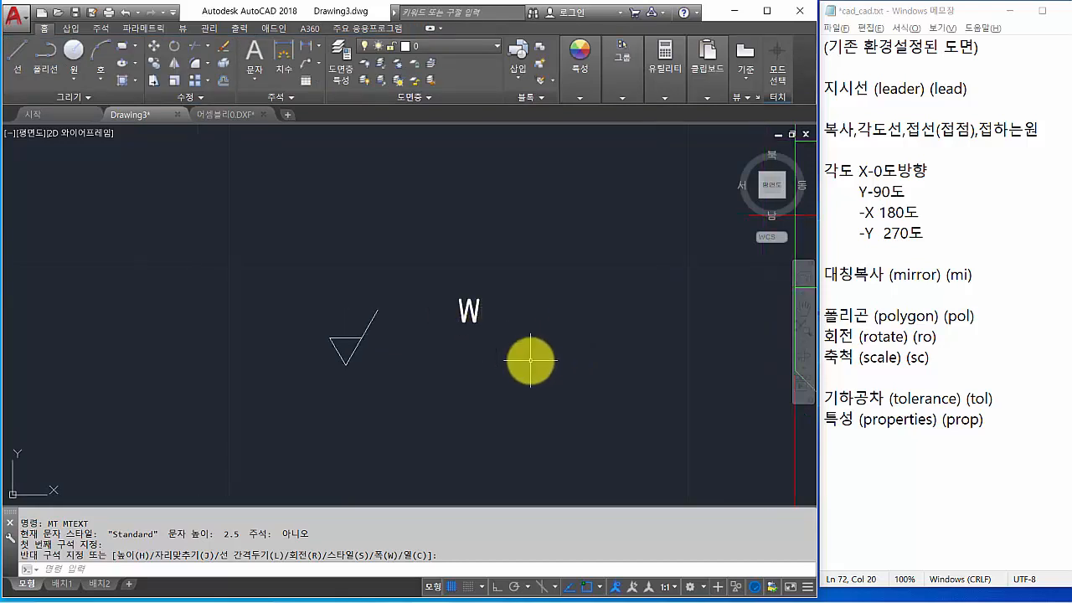
{"action": "type", "text": "m"}
{"action": "key", "text": "Return"}
{"action": "left_click", "coordinate": [474, 312]}
{"action": "key", "text": "Return"}
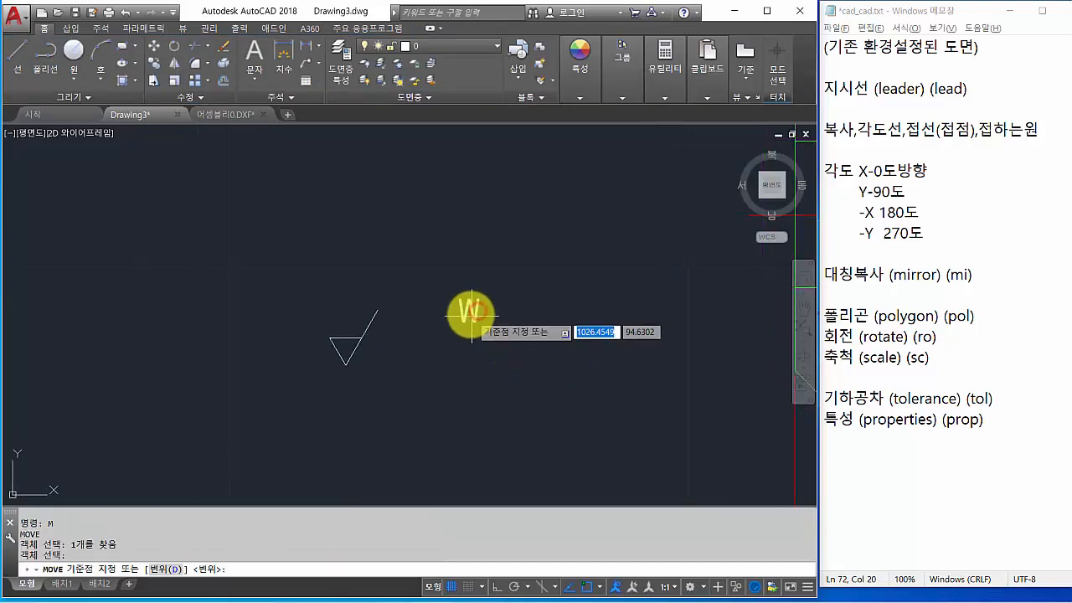
{"action": "left_click", "coordinate": [474, 312]}
{"action": "scroll", "coordinate": [381, 310], "scroll_direction": "up", "scroll_amount": 4}
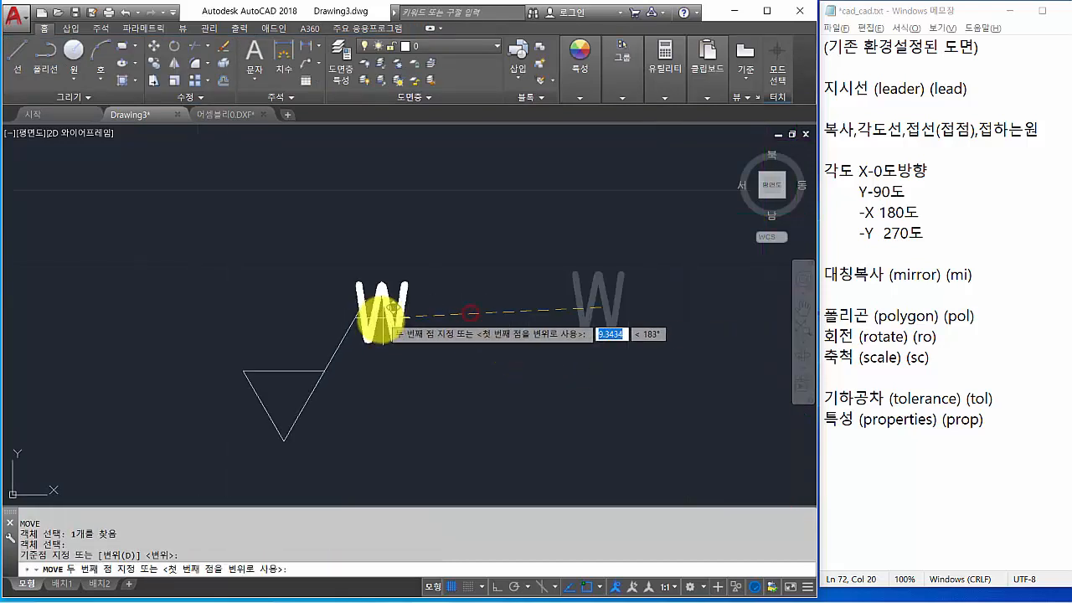
{"action": "left_click", "coordinate": [287, 328]}
Assign the surface finish symbol and its letter W to the 가는선 layer
{"action": "scroll", "coordinate": [377, 352], "scroll_direction": "down", "scroll_amount": 6}
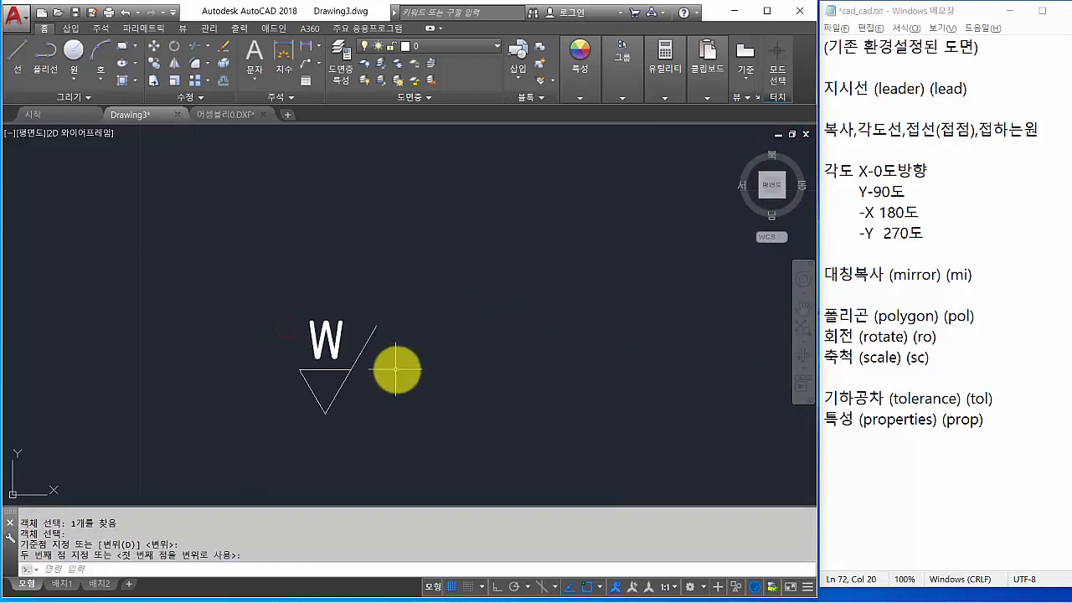
{"action": "scroll", "coordinate": [474, 326], "scroll_direction": "up", "scroll_amount": 2}
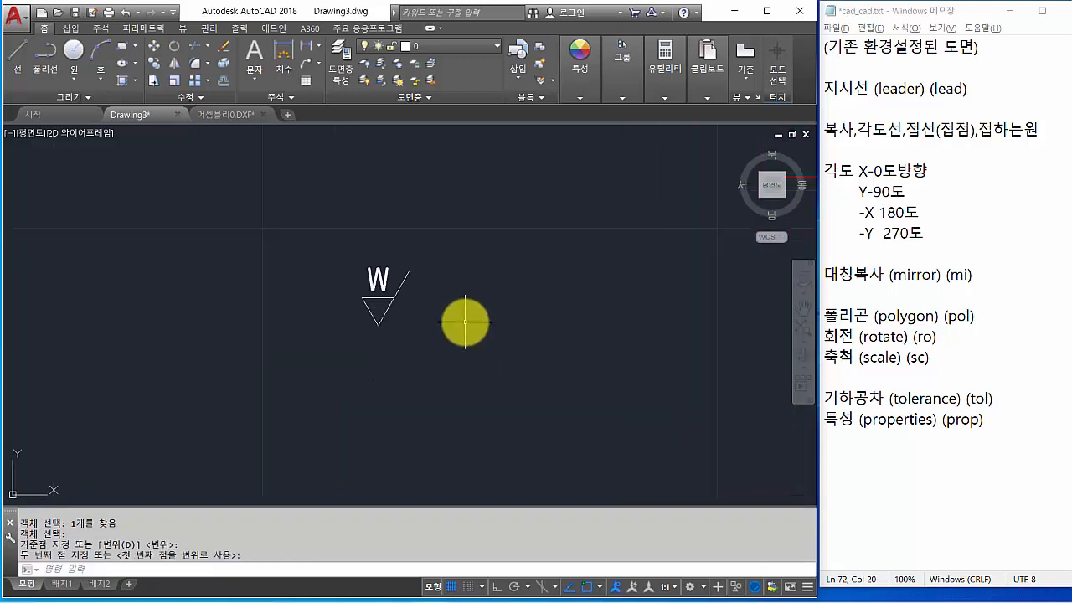
{"action": "left_click", "coordinate": [318, 223]}
{"action": "left_click", "coordinate": [443, 365]}
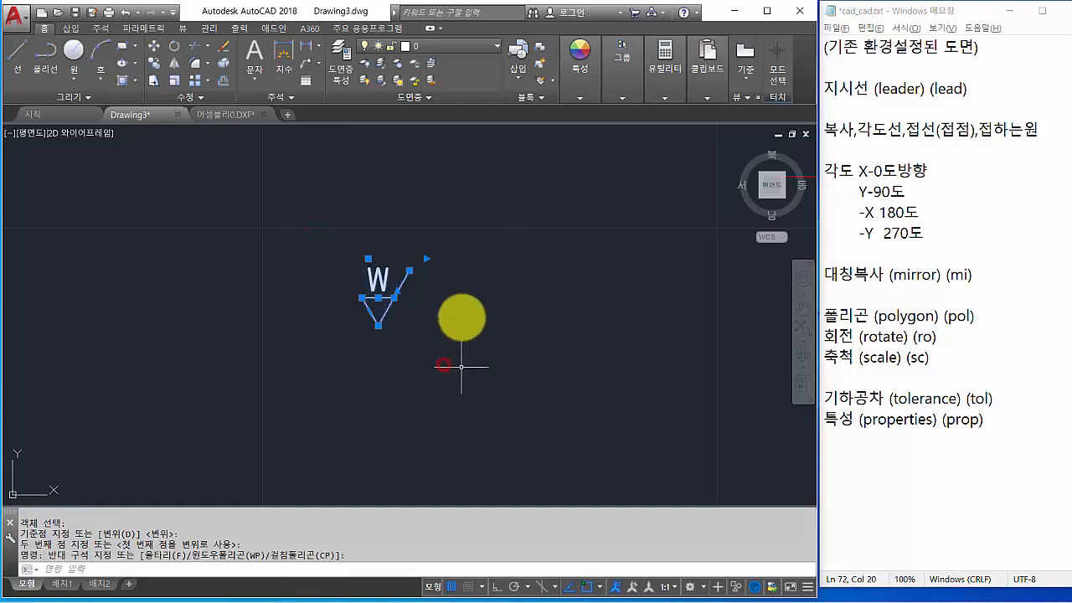
{"action": "left_click", "coordinate": [493, 47]}
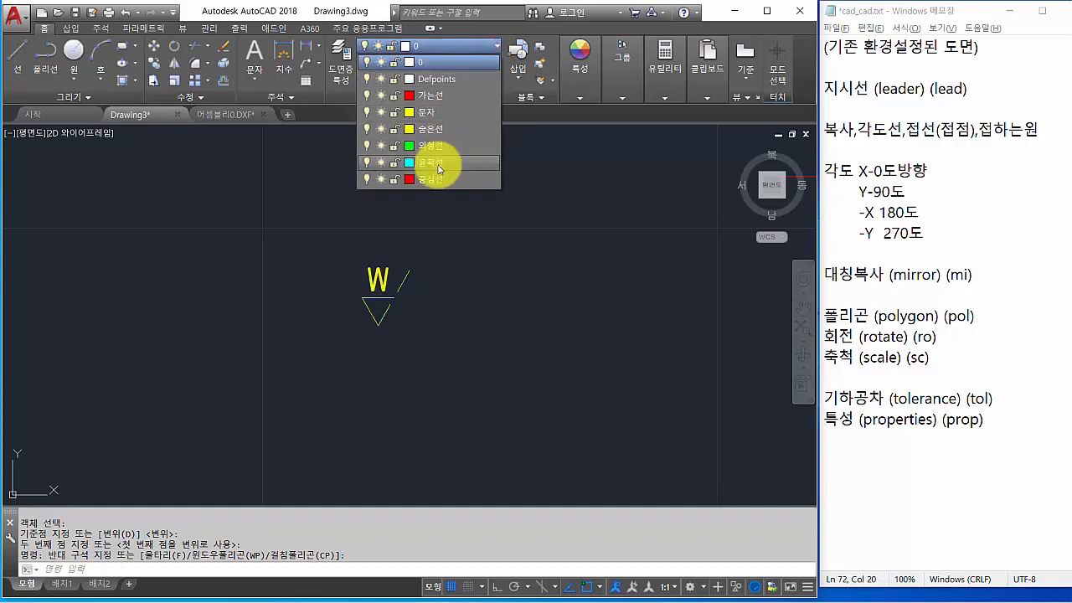
{"action": "left_click", "coordinate": [428, 95]}
{"action": "key", "text": "space"}
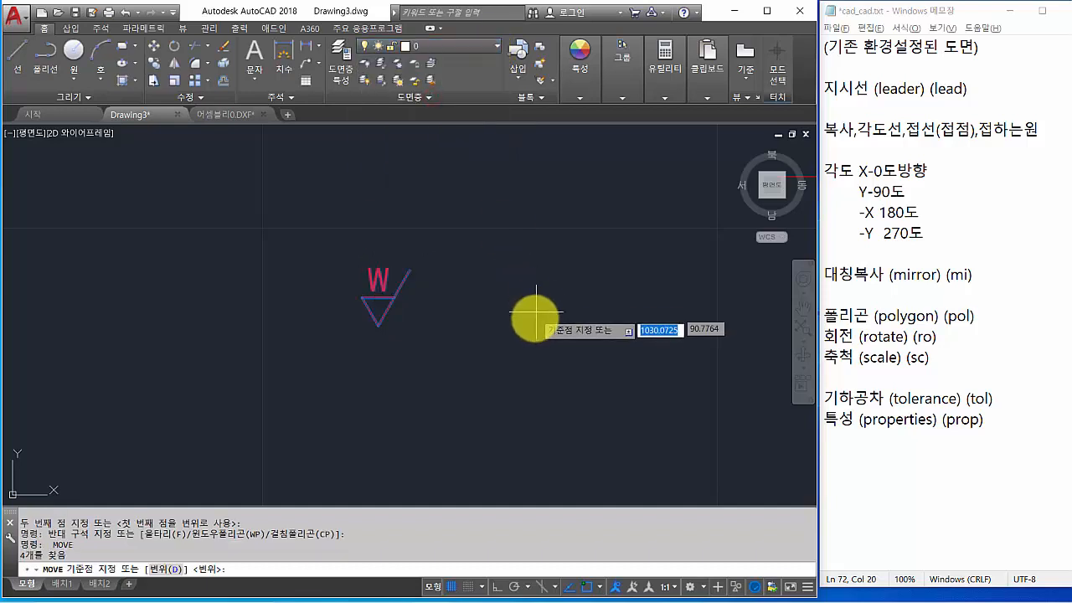
{"action": "key", "text": "Escape"}
{"action": "key", "text": "Escape"}
{"action": "scroll", "coordinate": [535, 320], "scroll_direction": "down", "scroll_amount": 4}
{"action": "middle_click_drag", "start_coordinate": [533, 321], "coordinate": [265, 295]}
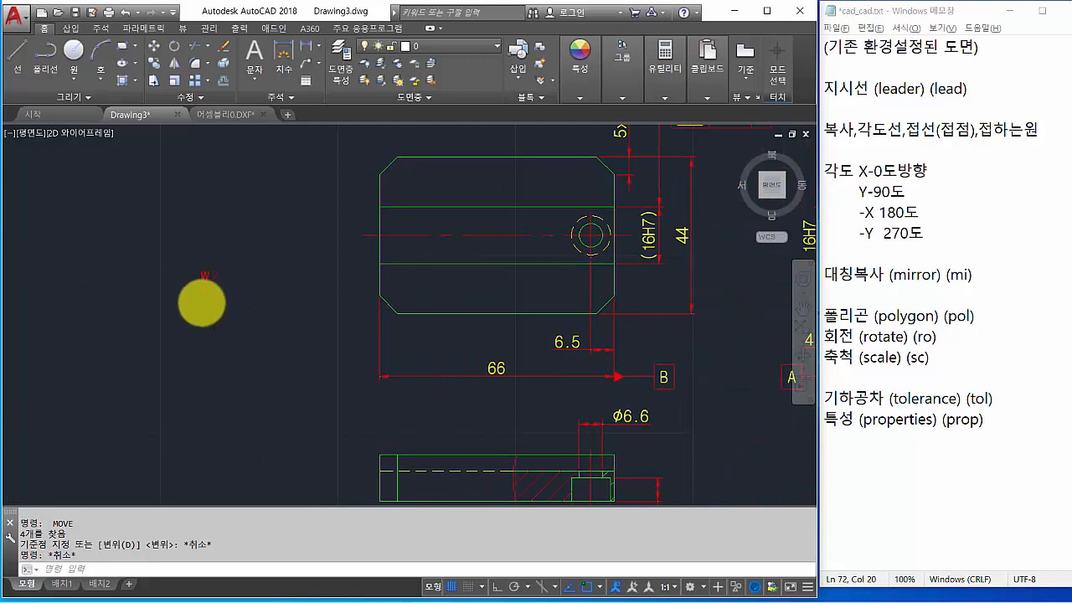
{"action": "scroll", "coordinate": [203, 302], "scroll_direction": "up", "scroll_amount": 2}
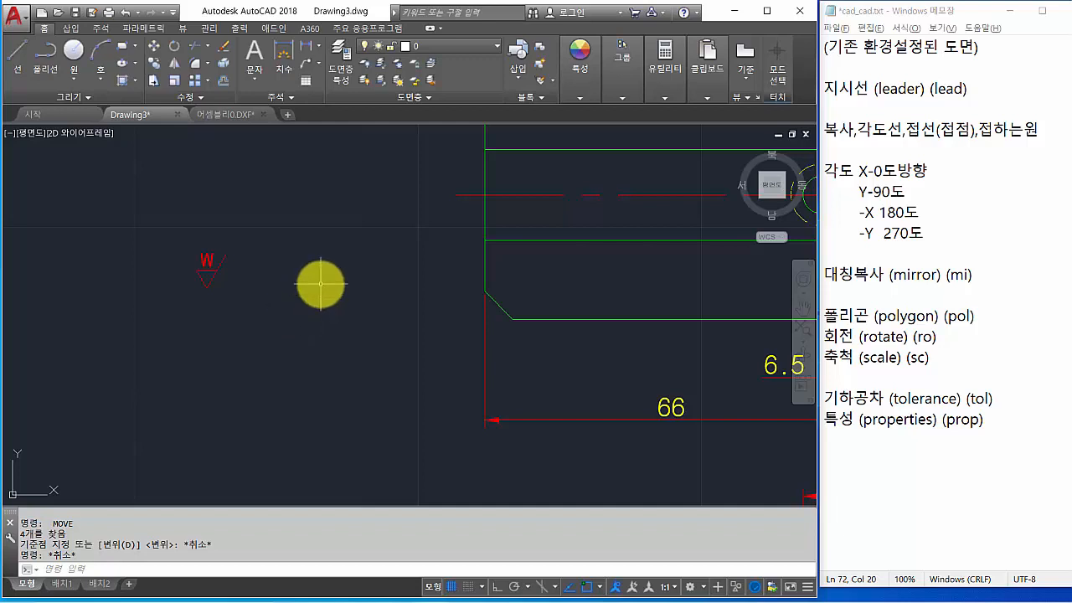
Switch to Notepad, add the line "배열 (arrayclassic)" at the end of the command notes, and dismiss the update notification
{"action": "left_click", "coordinate": [856, 467]}
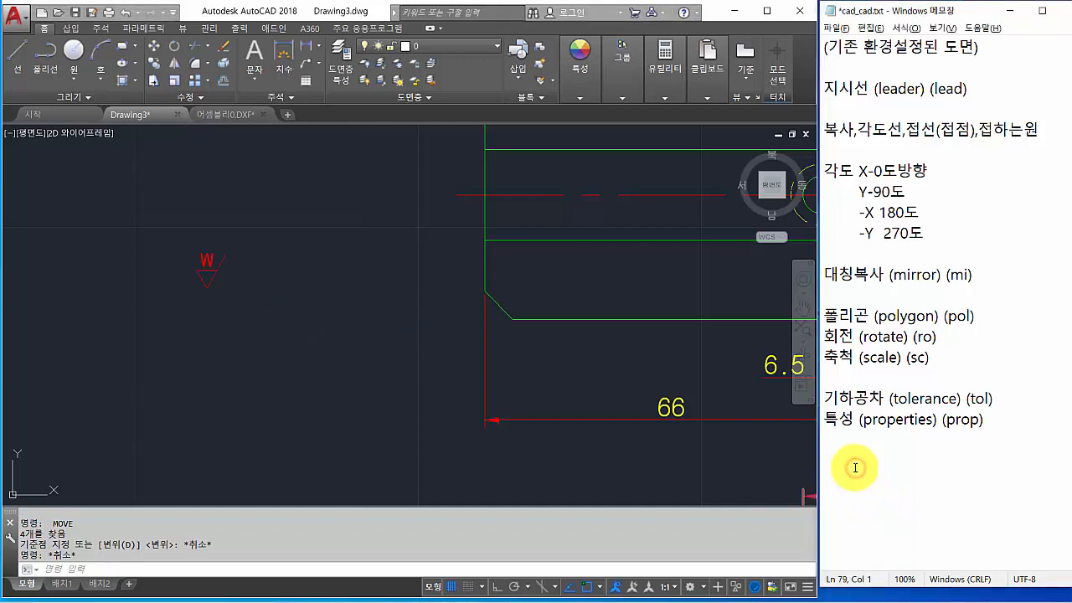
{"action": "type", "text": "qo"}
{"action": "key", "text": "BackSpace"}
{"action": "key", "text": "BackSpace"}
{"action": "type", "text": "배열"}
{"action": "type", "text": "(arrayclassic"}
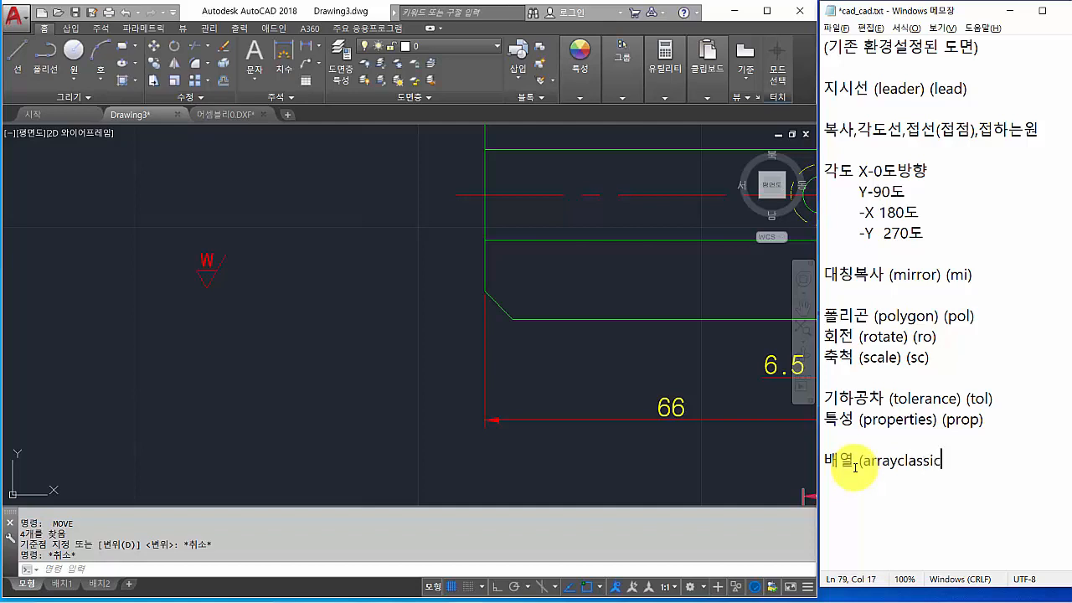
{"action": "type", "text": ")"}
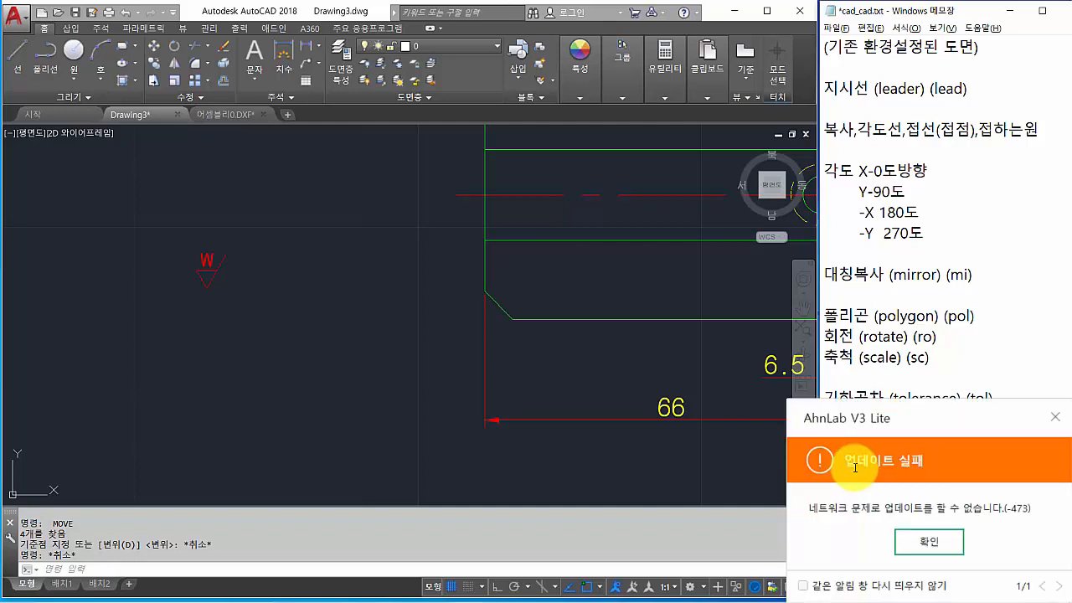
{"action": "left_click", "coordinate": [1054, 417]}
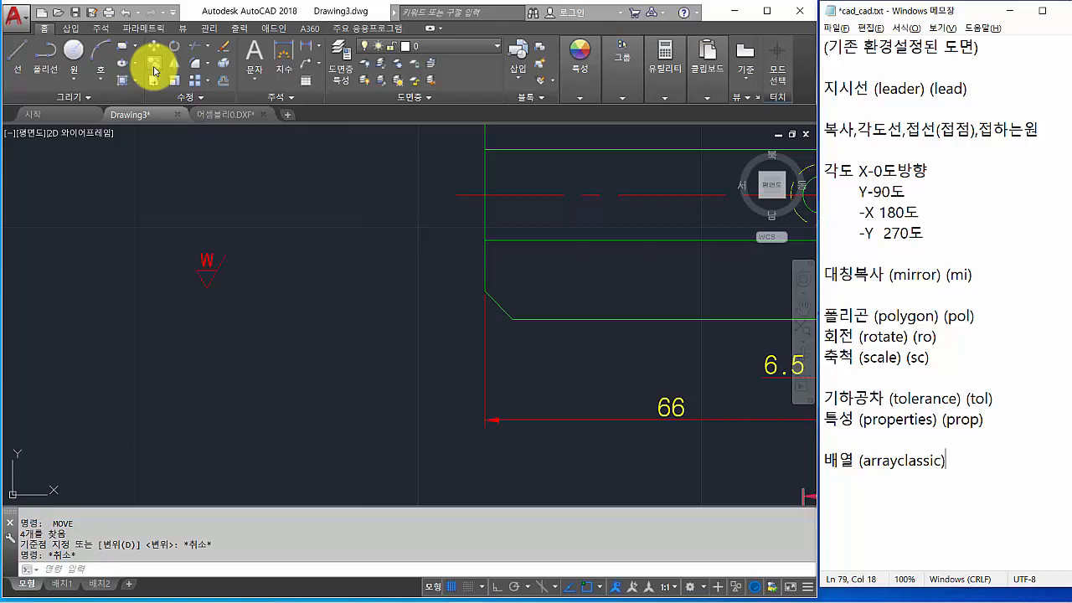
Start the ARRAYCLASSIC command, choose a polar array, and select the surface finish symbol together with its letter W
{"action": "left_click", "coordinate": [162, 570]}
{"action": "type", "text": "a"}
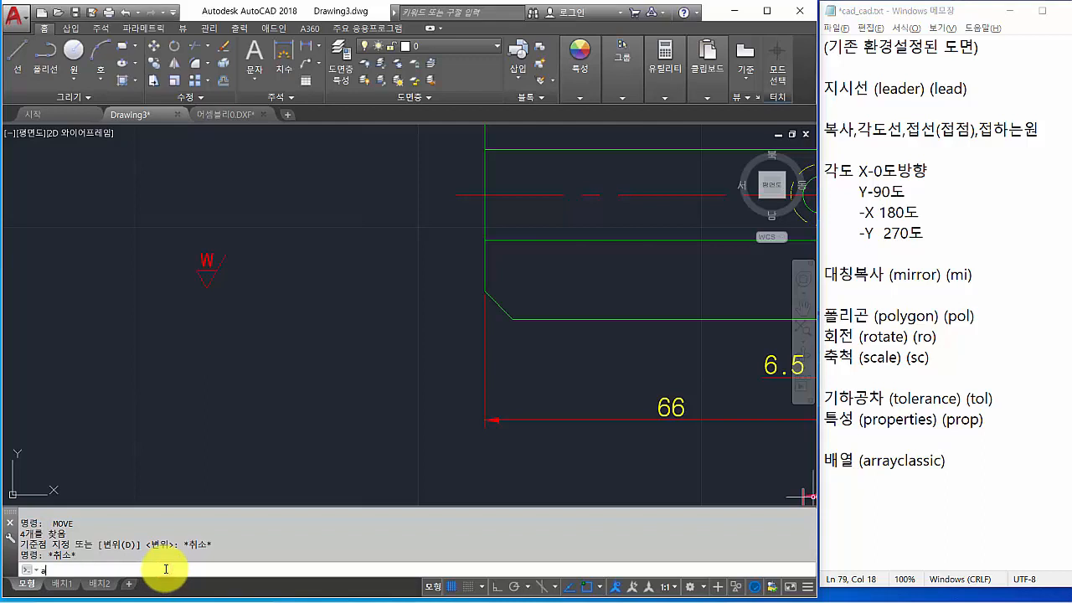
{"action": "type", "text": "rr"}
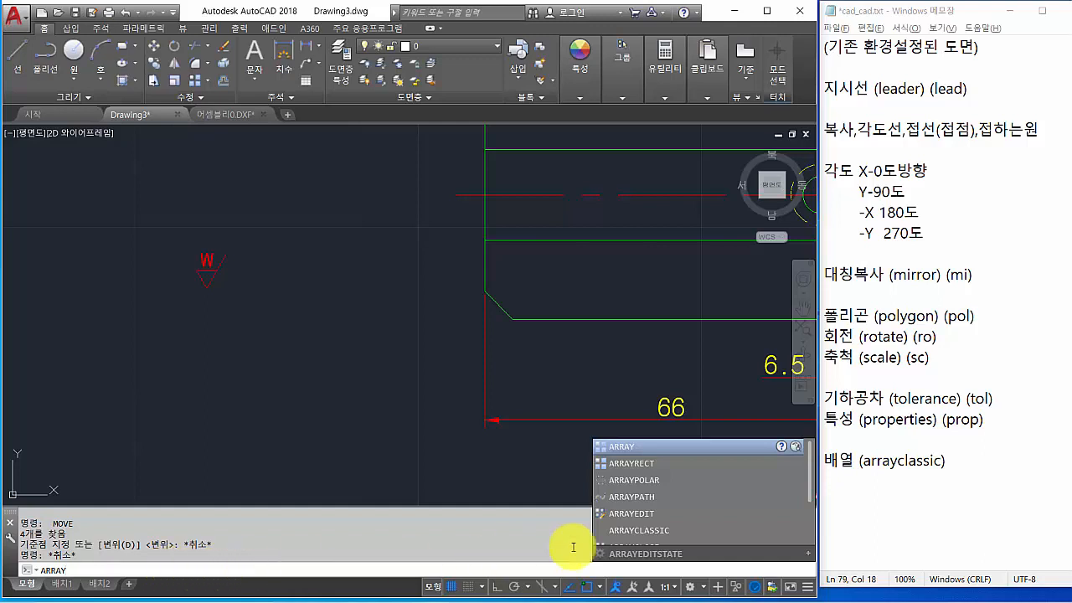
{"action": "scroll", "coordinate": [716, 523], "scroll_direction": "down", "scroll_amount": 3}
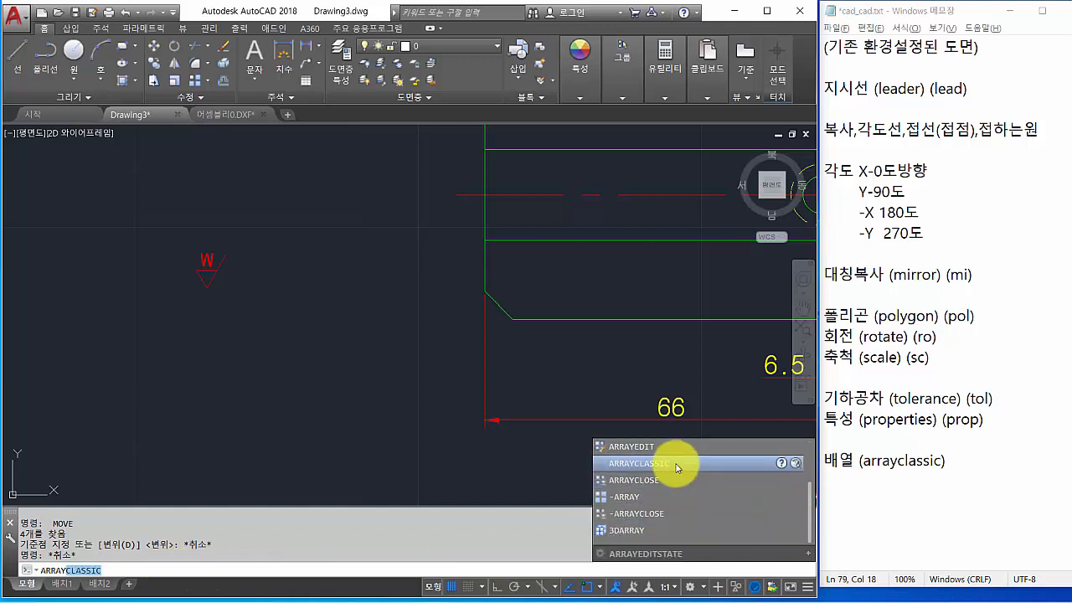
{"action": "left_click", "coordinate": [679, 466]}
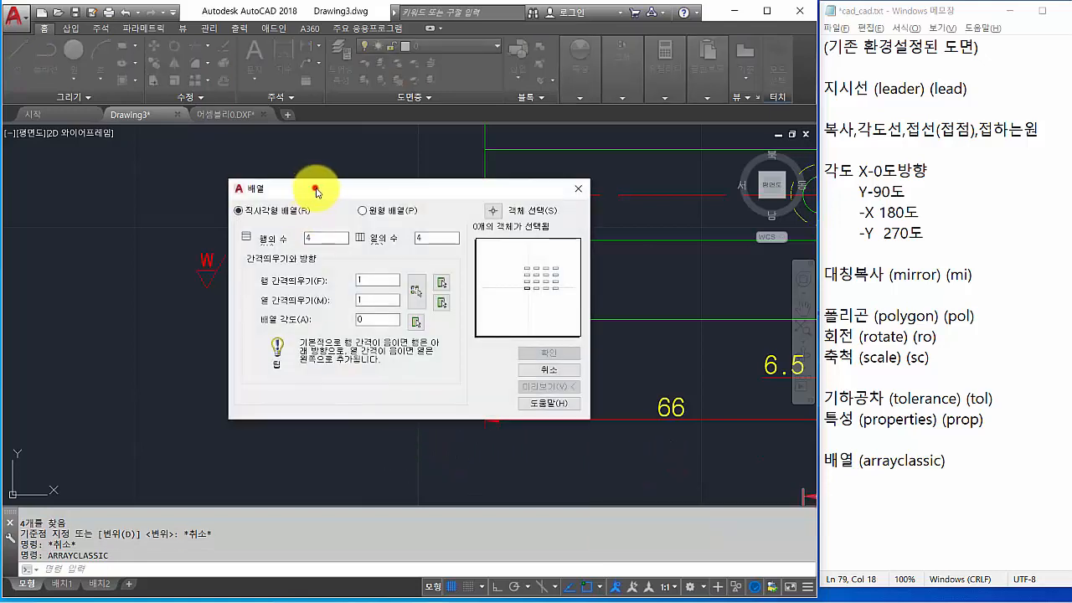
{"action": "left_click_drag", "start_coordinate": [313, 186], "coordinate": [392, 141]}
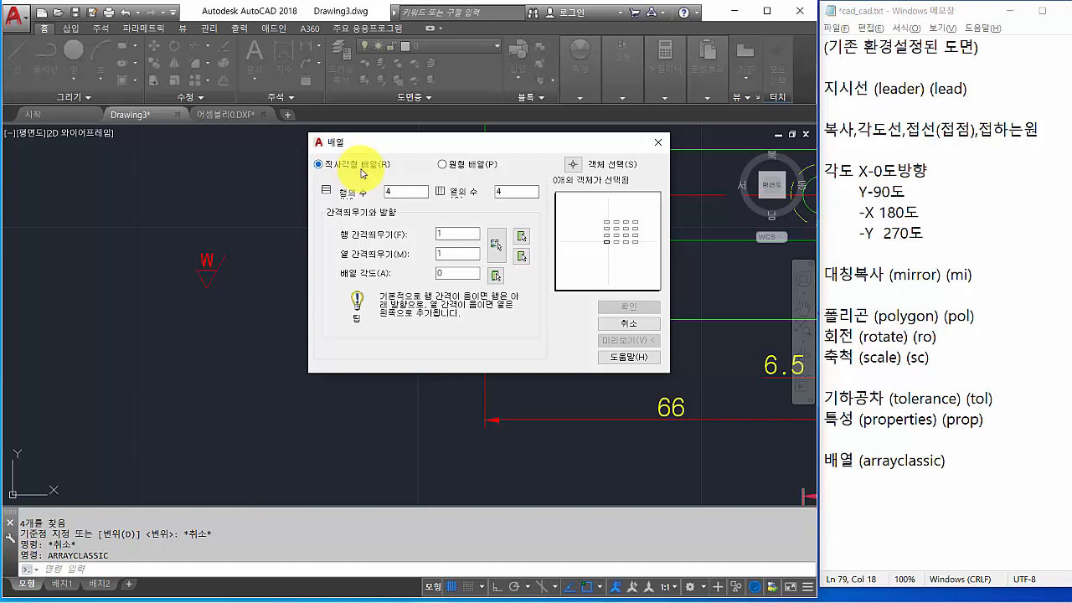
{"action": "left_click", "coordinate": [444, 165]}
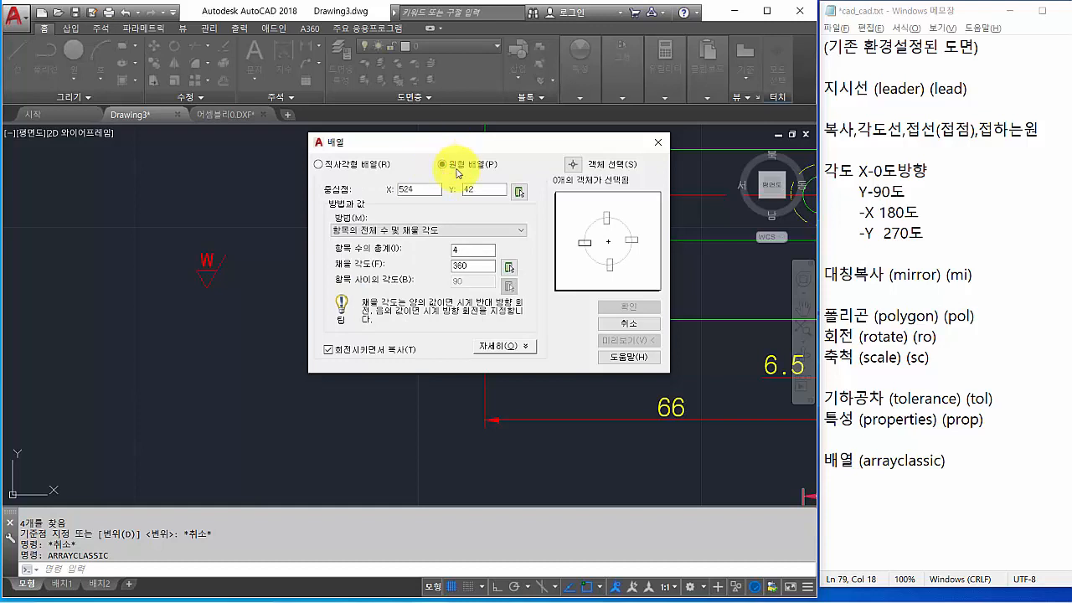
{"action": "left_click", "coordinate": [573, 167]}
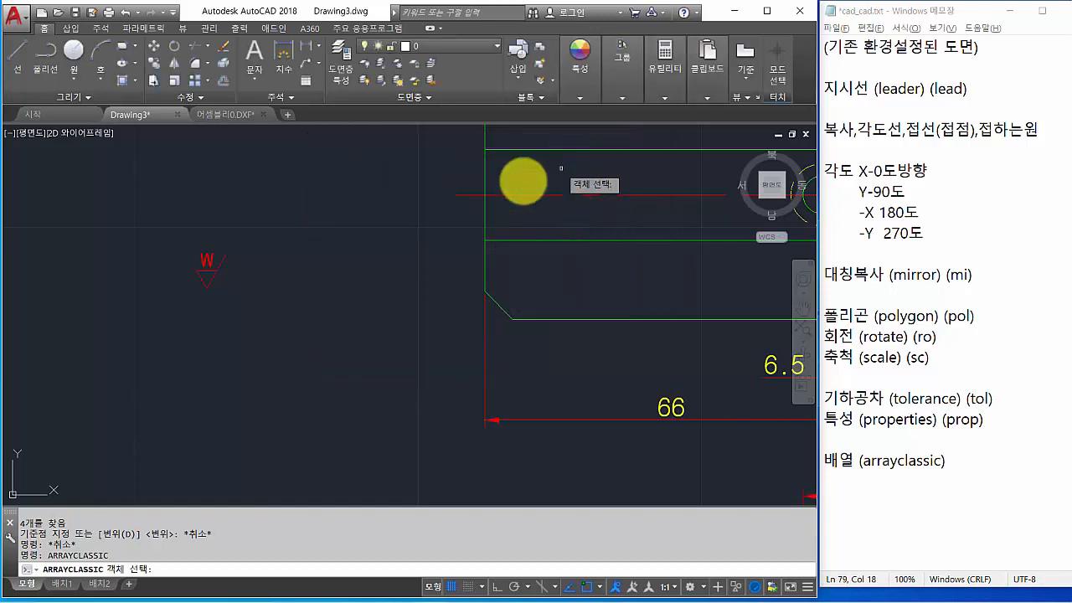
{"action": "left_click", "coordinate": [177, 226]}
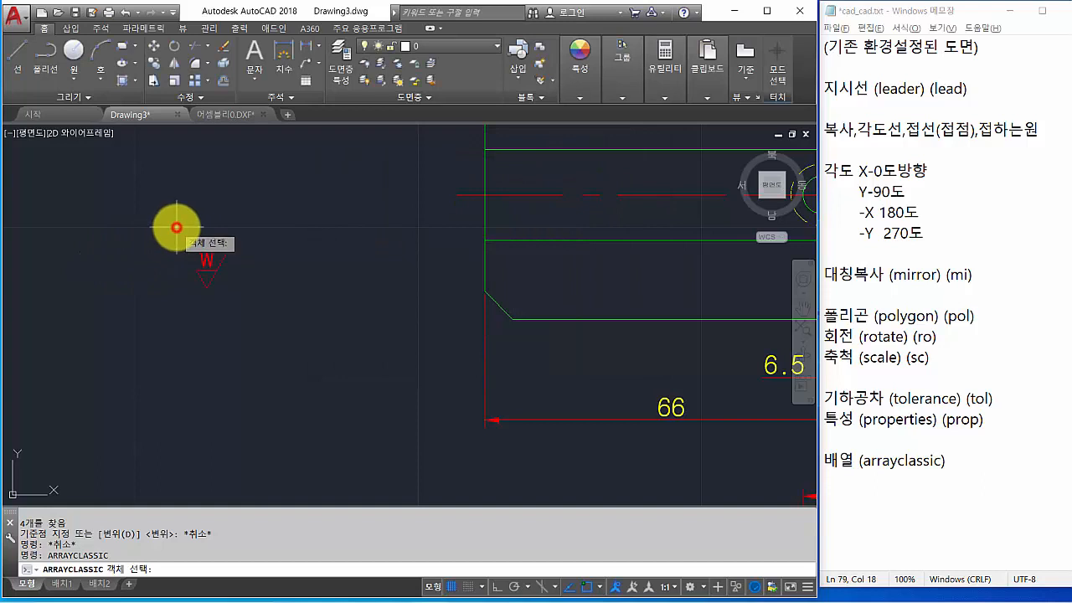
{"action": "left_click", "coordinate": [249, 310]}
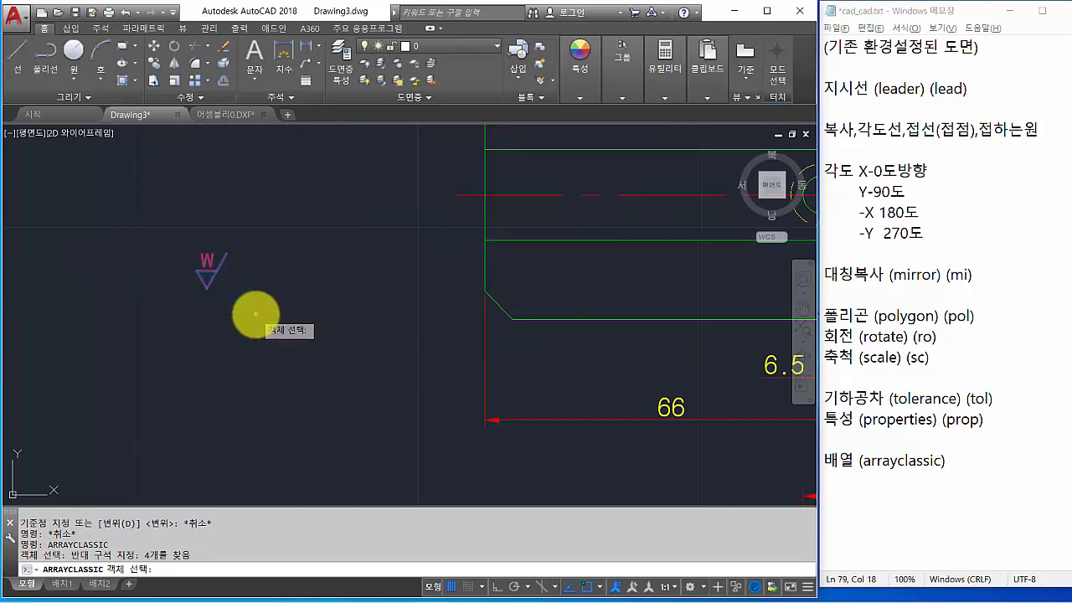
{"action": "key", "text": "Return"}
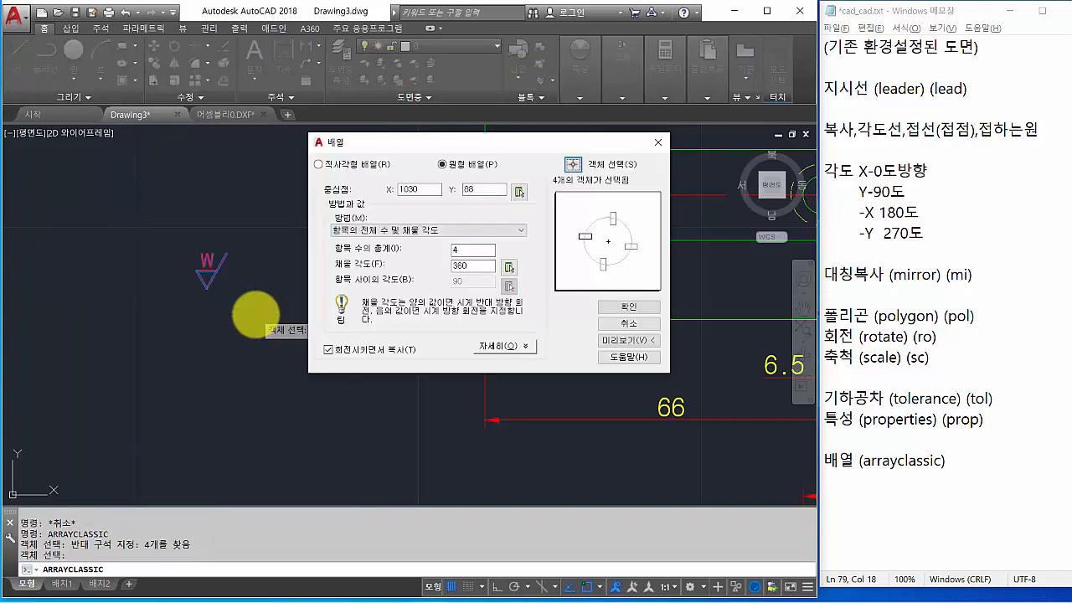
Set the array centre just below the symbol's tip and create the polar array with 4 items over 360 degrees, rotating the copies
{"action": "left_click", "coordinate": [520, 195]}
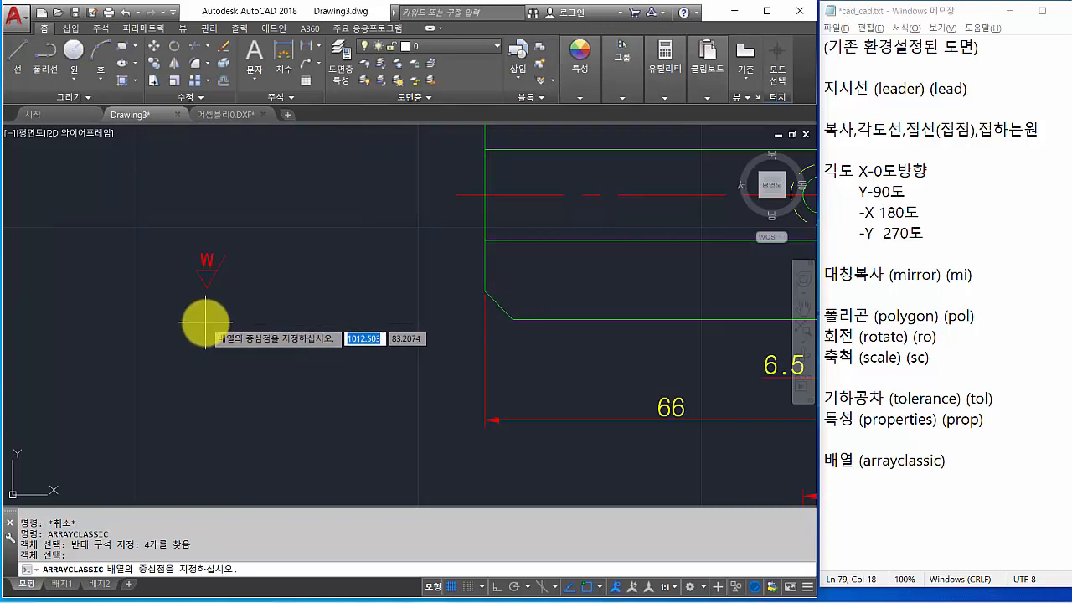
{"action": "left_click", "coordinate": [205, 322]}
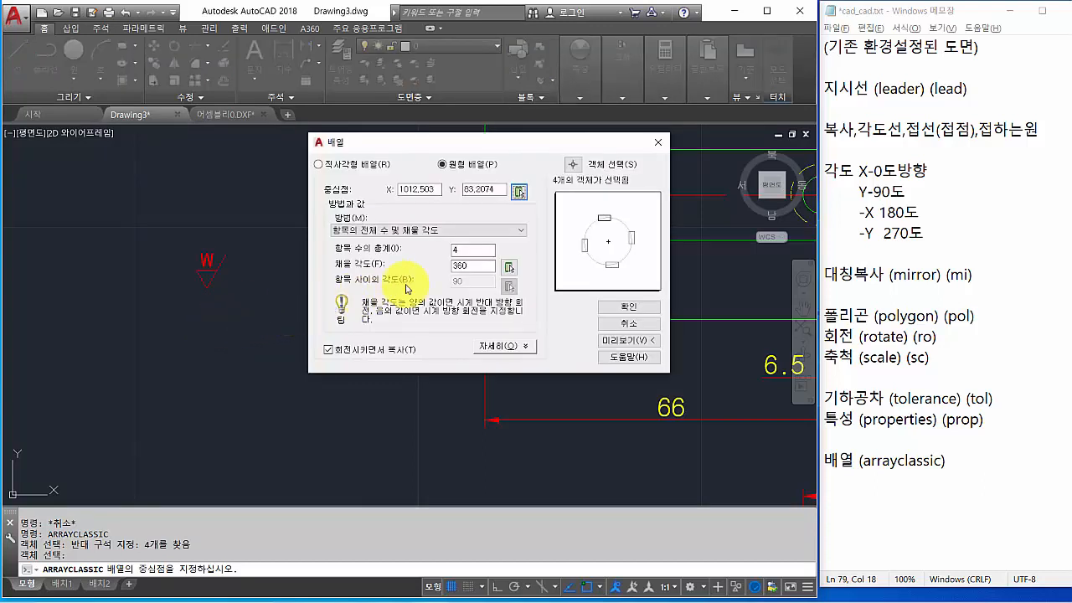
{"action": "double_click", "coordinate": [471, 253]}
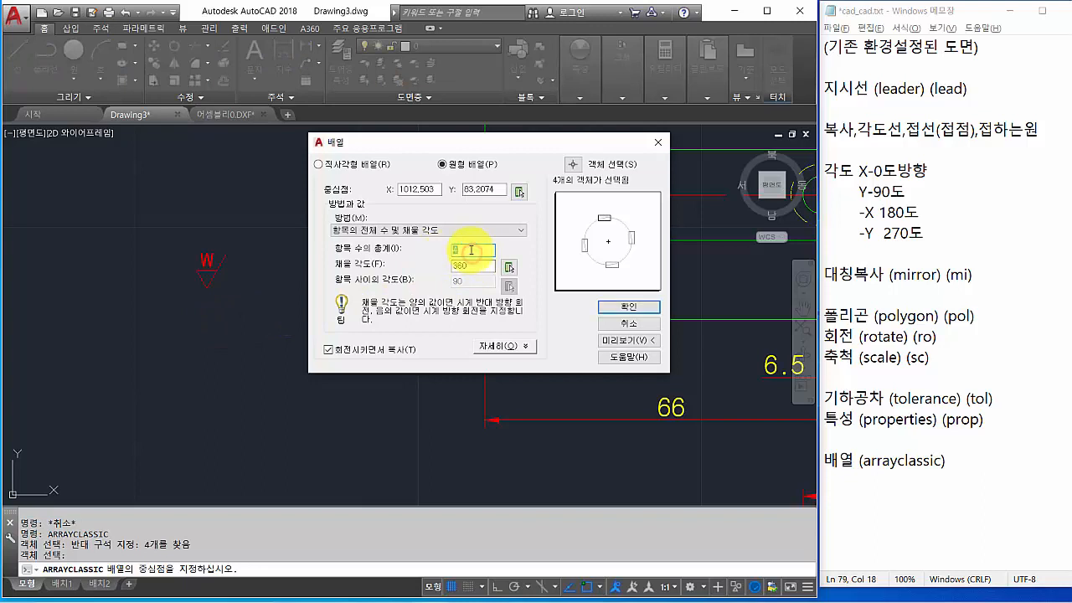
{"action": "left_click", "coordinate": [472, 252]}
{"action": "left_click", "coordinate": [627, 341]}
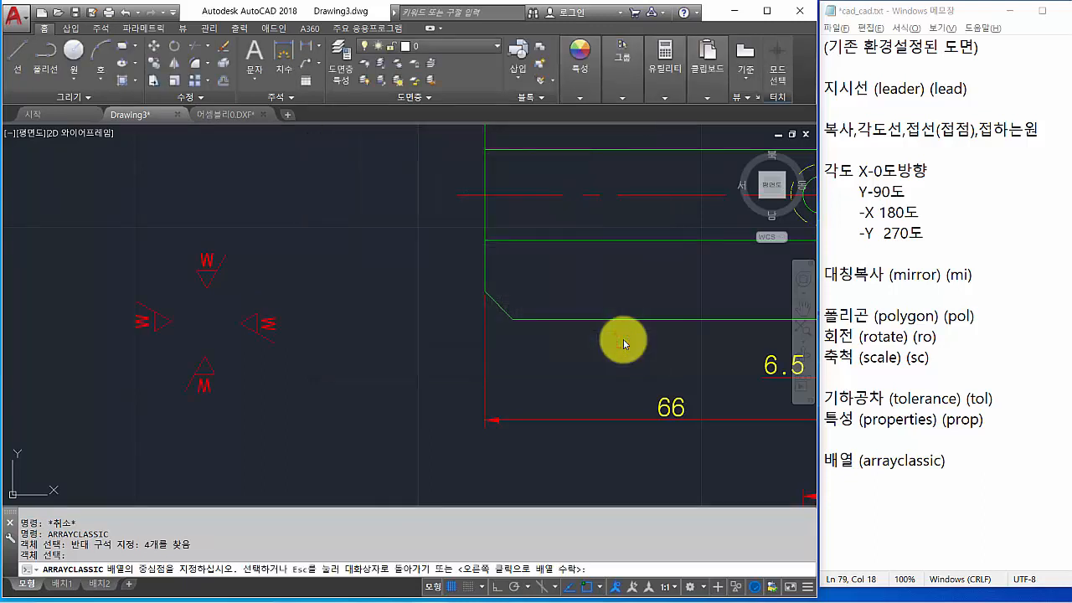
{"action": "key", "text": "Escape"}
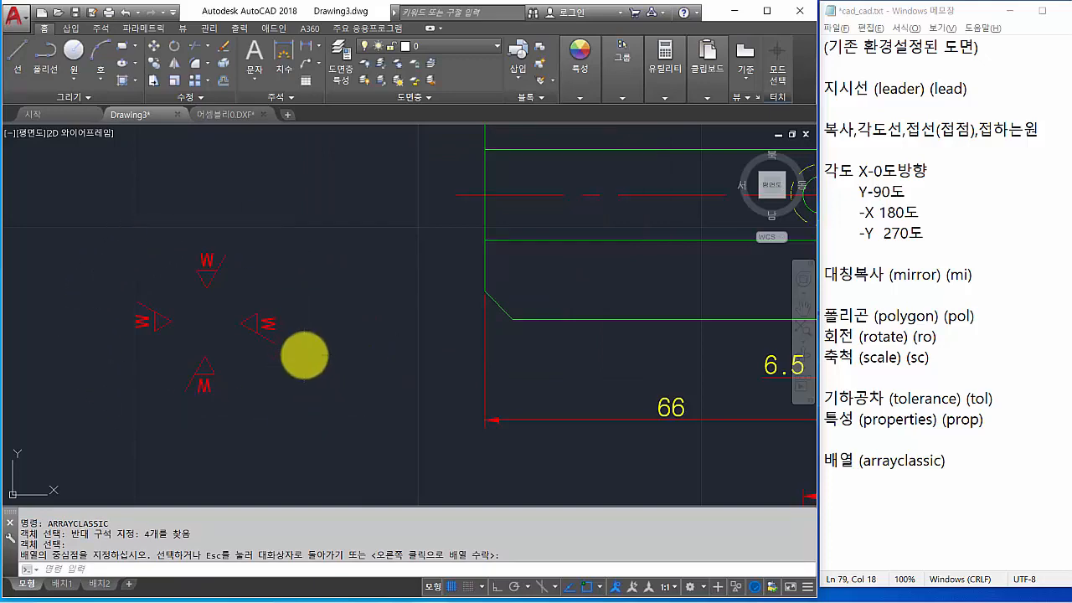
Compare the symbols with the reference image Image01.png and erase the wrongly oriented W from the right-hand and lower symbol copies
{"action": "key", "text": "alt+Tab"}
{"action": "key", "text": "alt+Tab"}
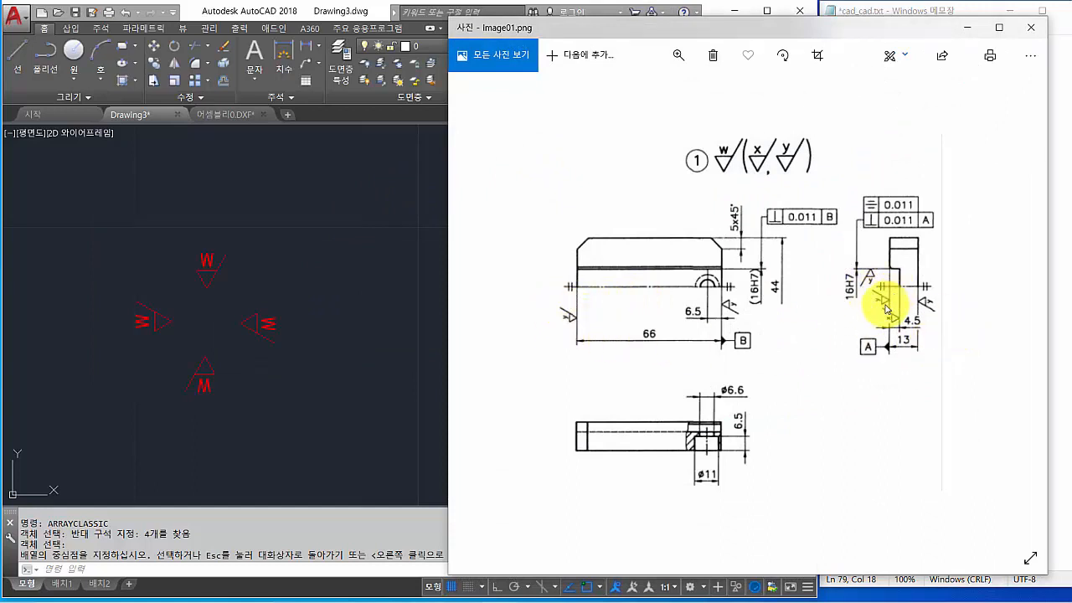
{"action": "left_click", "coordinate": [338, 196]}
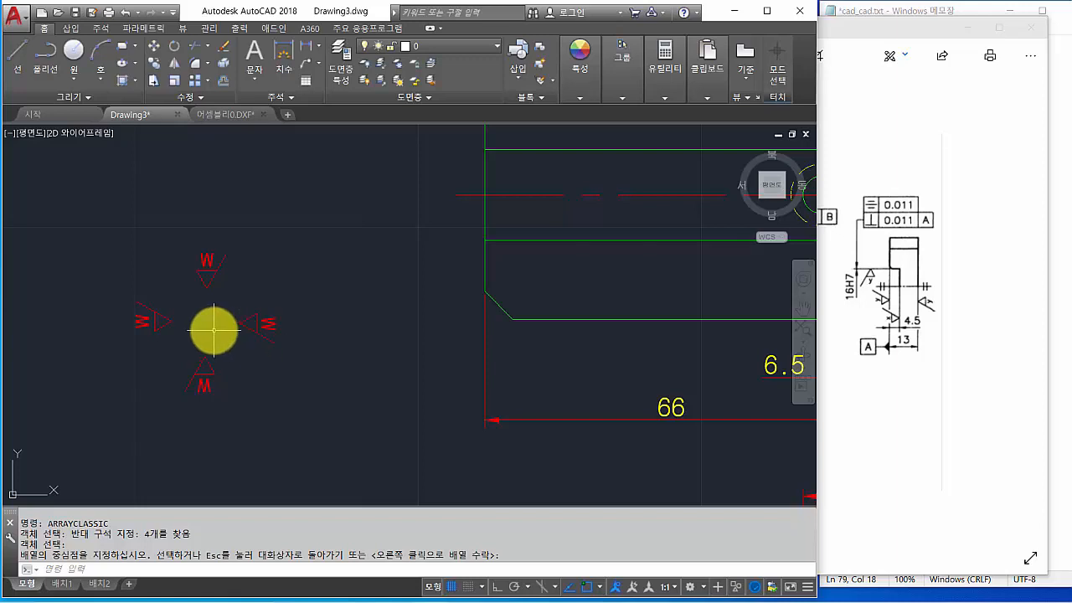
{"action": "scroll", "coordinate": [214, 329], "scroll_direction": "up", "scroll_amount": 4}
{"action": "scroll", "coordinate": [214, 329], "scroll_direction": "down", "scroll_amount": 2}
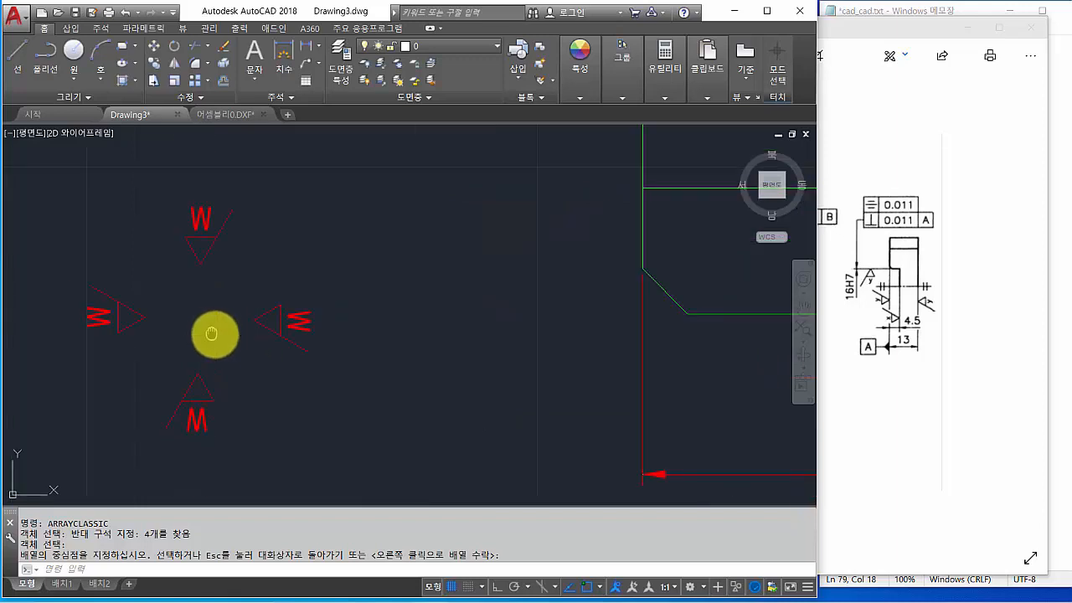
{"action": "middle_click_drag", "start_coordinate": [214, 329], "coordinate": [305, 315]}
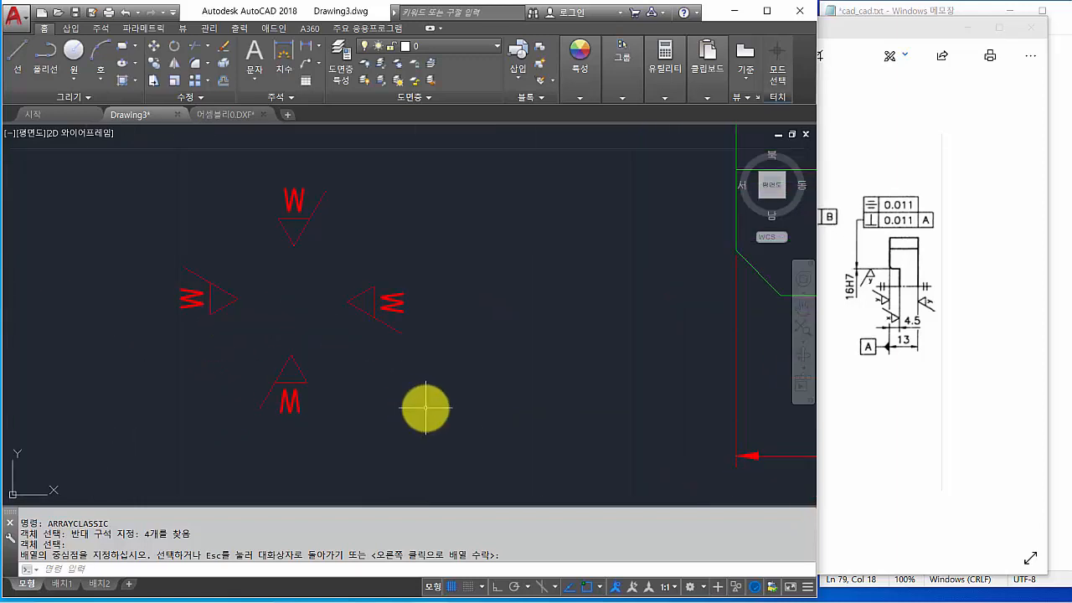
{"action": "type", "text": "e"}
{"action": "key", "text": "Return"}
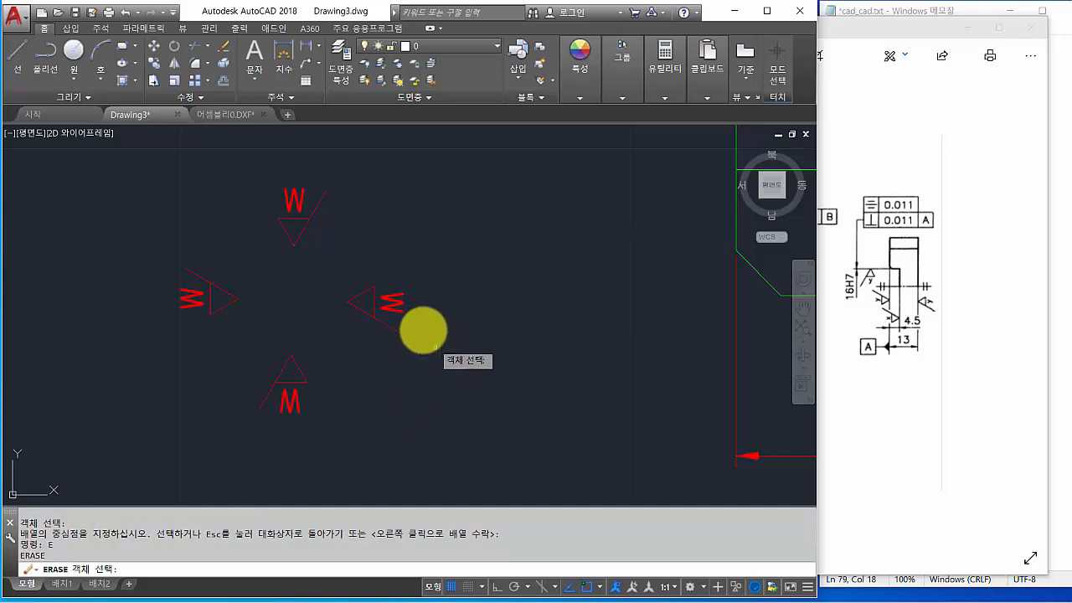
{"action": "left_click", "coordinate": [400, 305]}
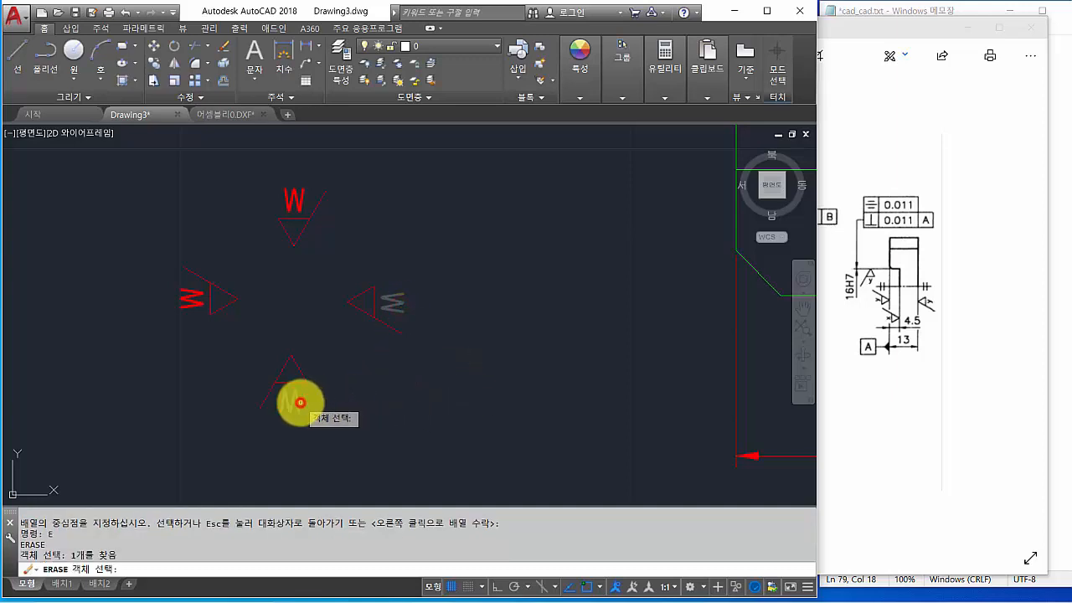
{"action": "left_click", "coordinate": [300, 402]}
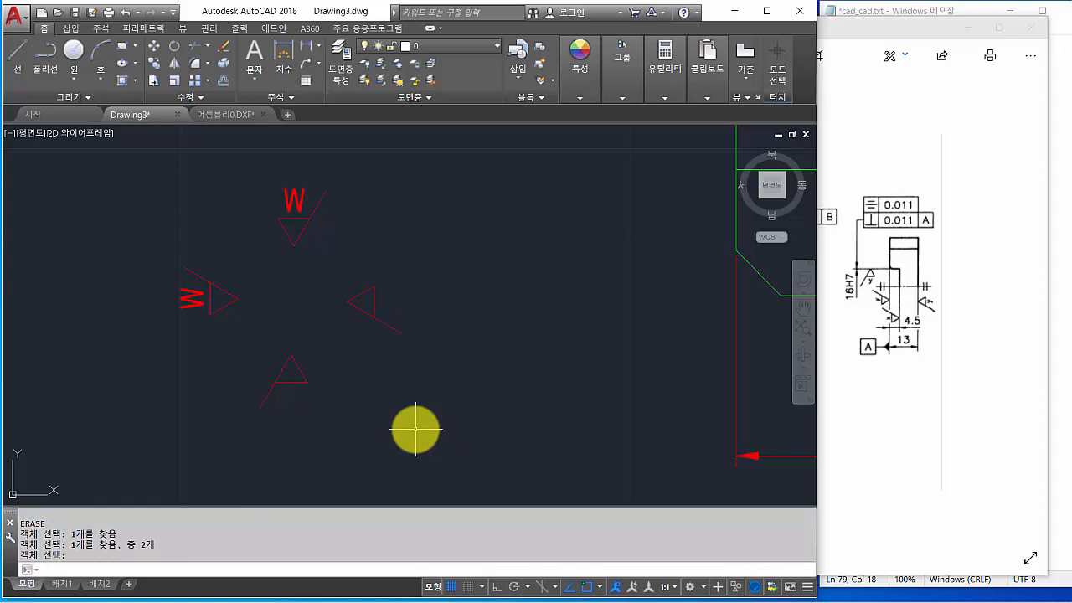
Copy the upright W from the upper symbol to just below the lower symbol's triangle
{"action": "type", "text": "o"}
{"action": "key", "text": "Return"}
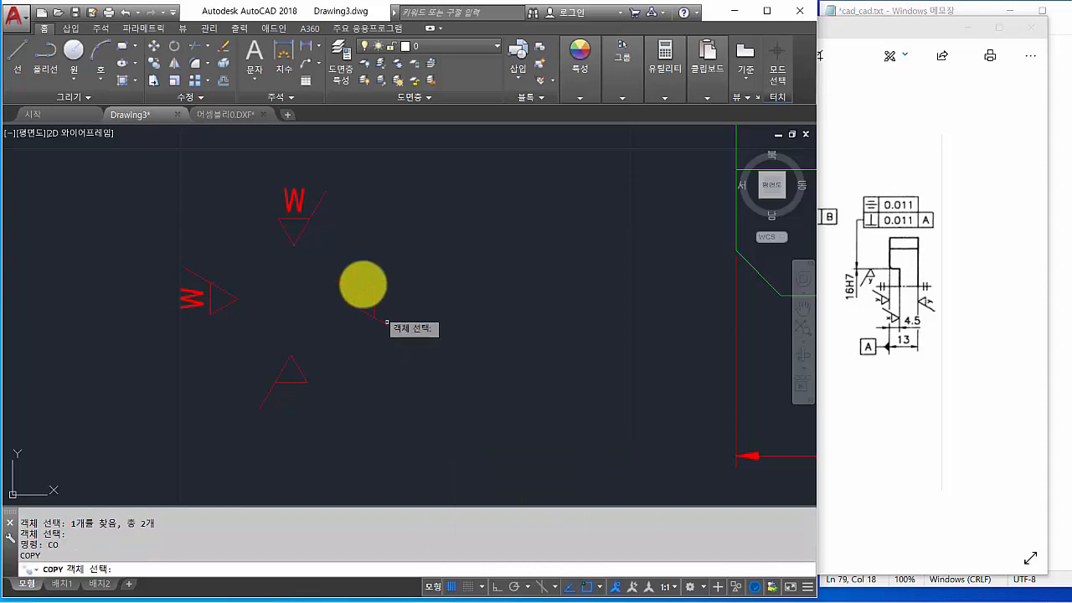
{"action": "left_click", "coordinate": [296, 200]}
{"action": "key", "text": "Return"}
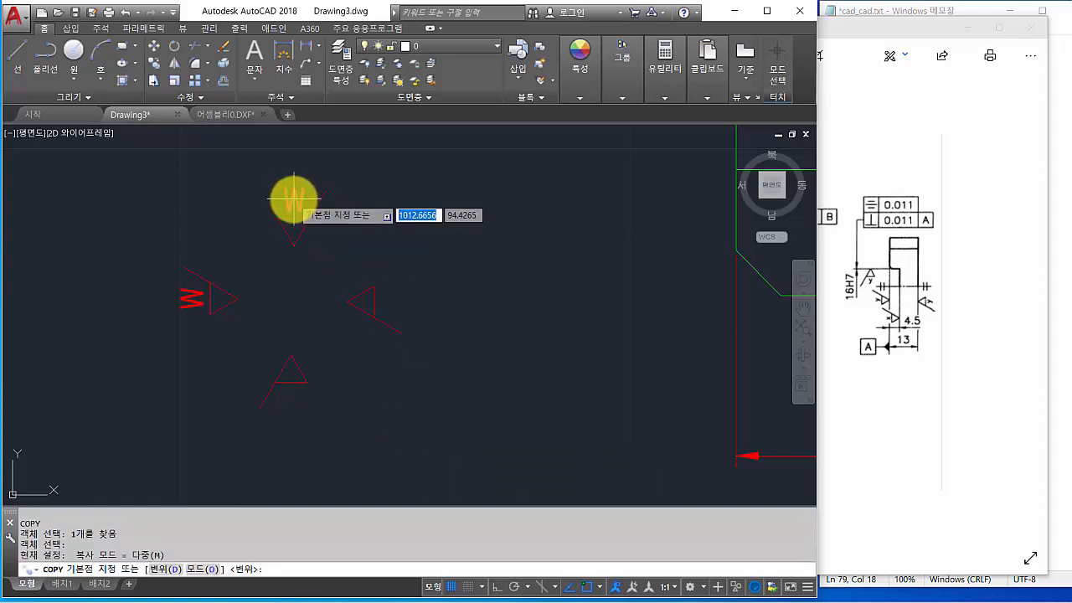
{"action": "left_click", "coordinate": [294, 199]}
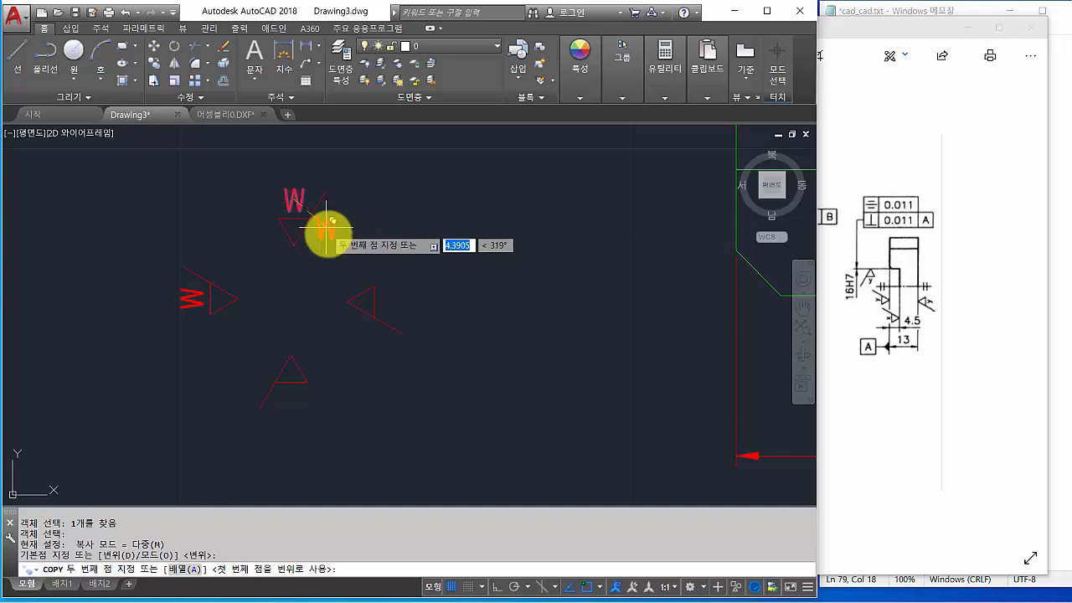
{"action": "left_click", "coordinate": [292, 405]}
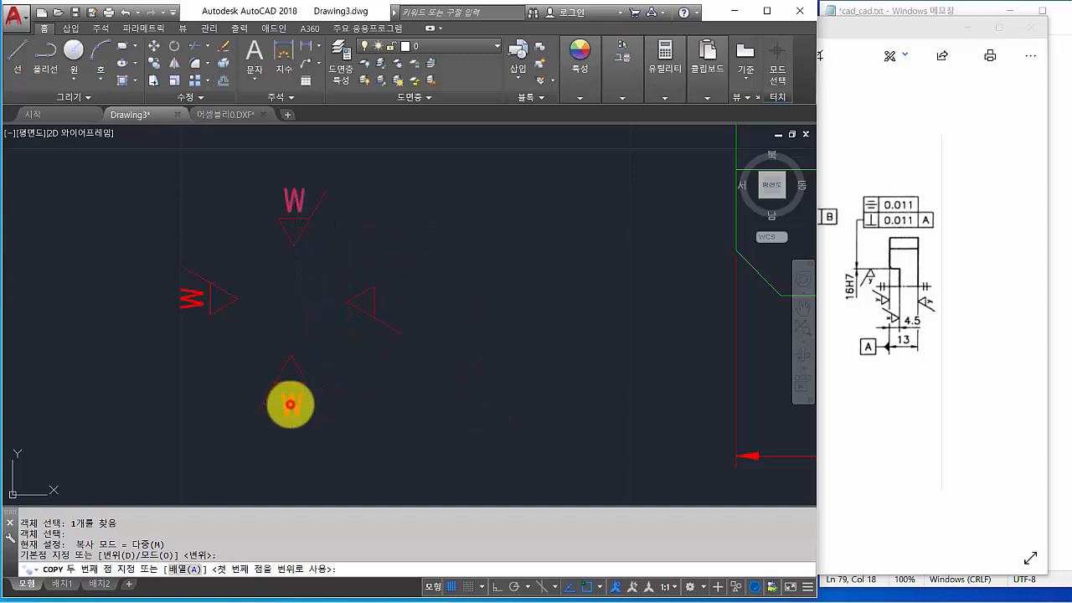
{"action": "key", "text": "Return"}
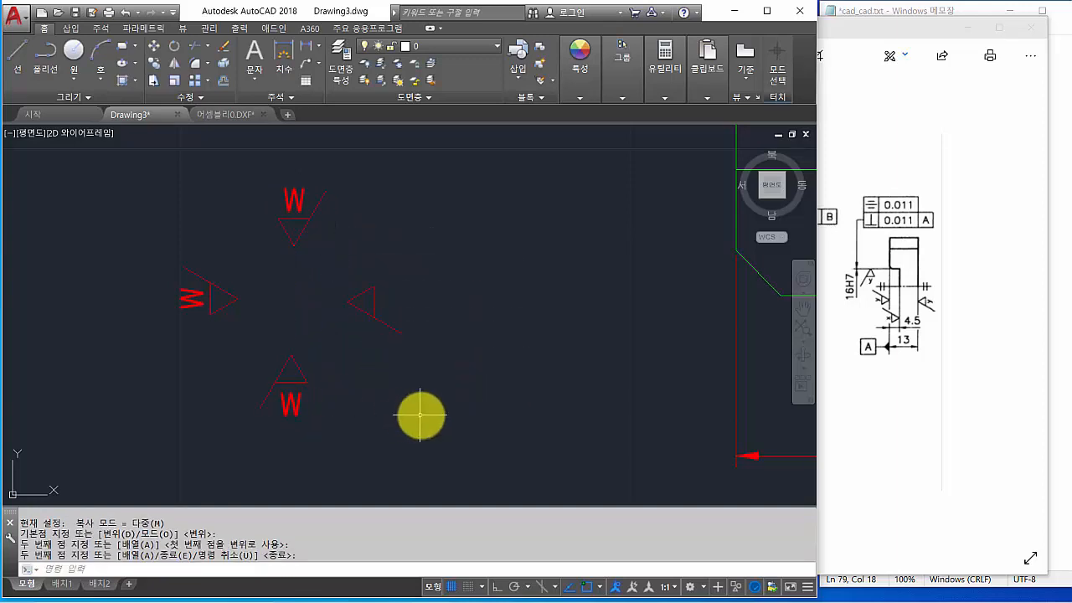
Copy the rotated W from the left-hand symbol to the right-hand symbol, beside its triangle
{"action": "key", "text": "Return"}
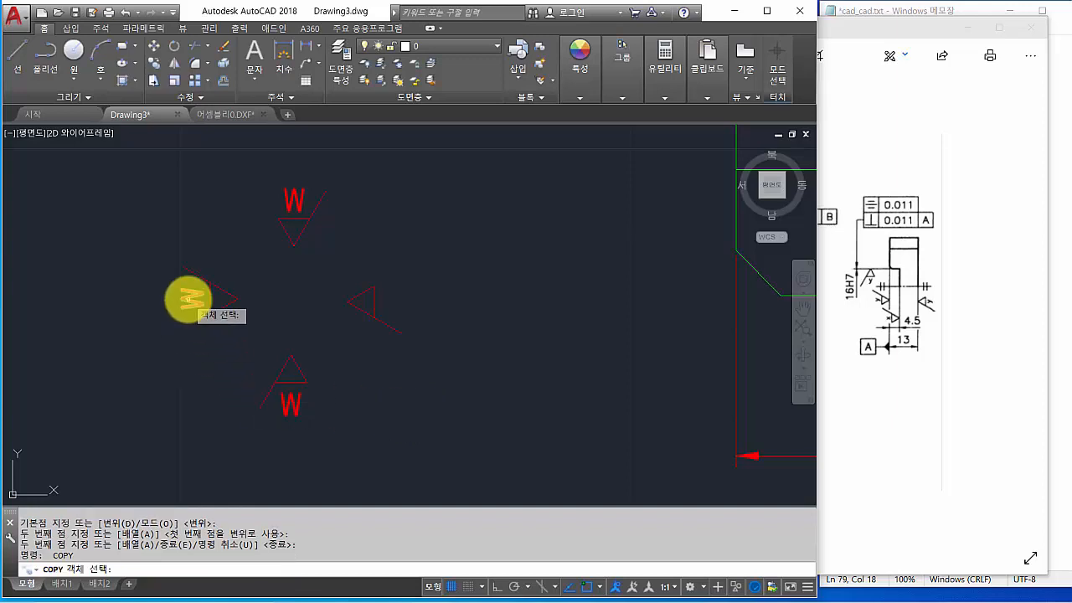
{"action": "left_click", "coordinate": [188, 298]}
{"action": "key", "text": "Return"}
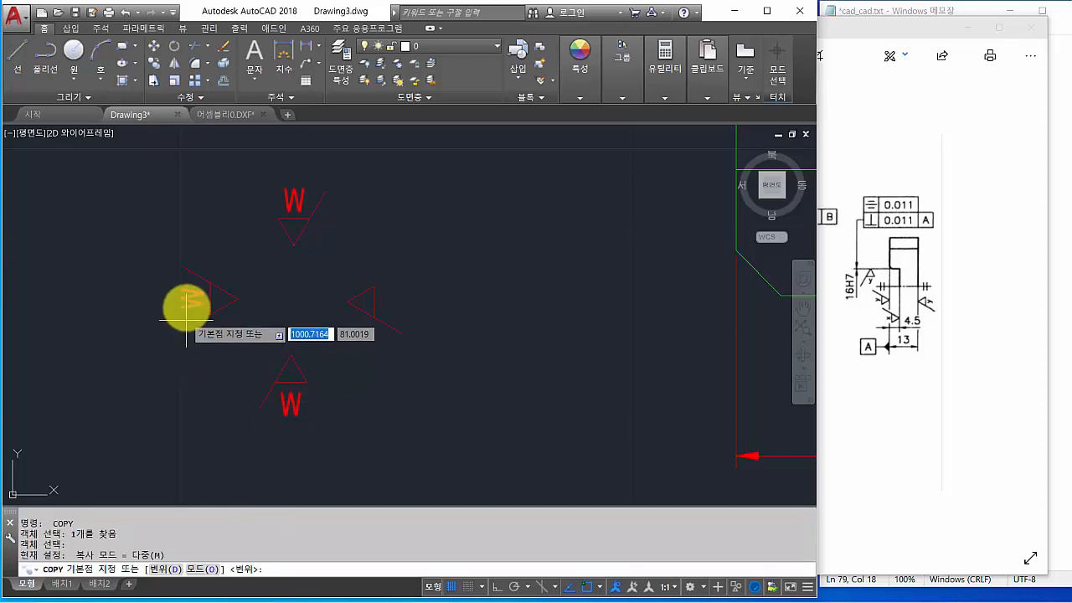
{"action": "left_click", "coordinate": [208, 300]}
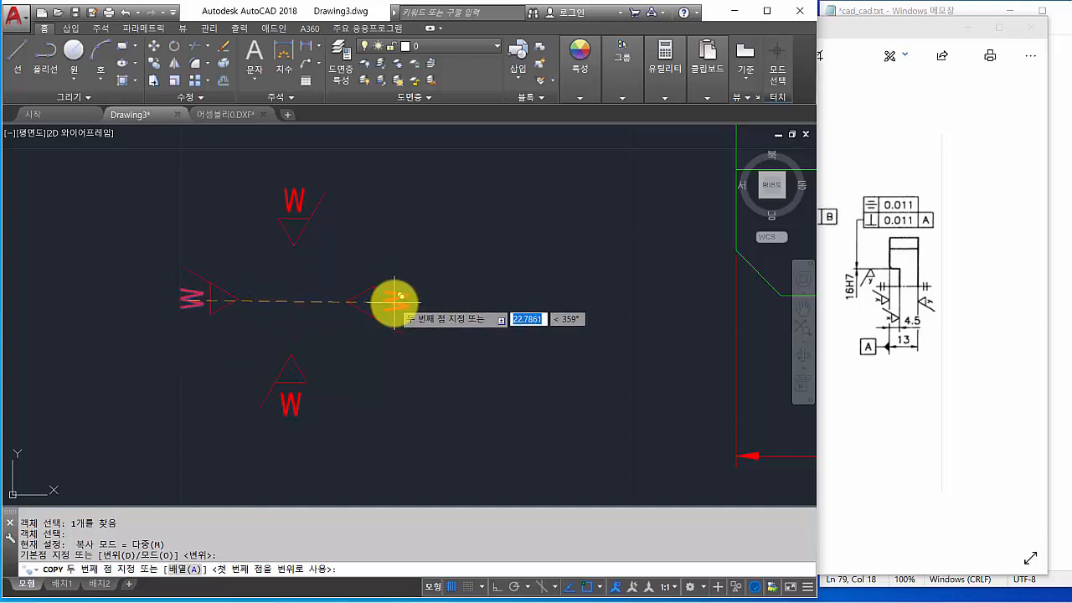
{"action": "left_click", "coordinate": [394, 300]}
{"action": "key", "text": "Return"}
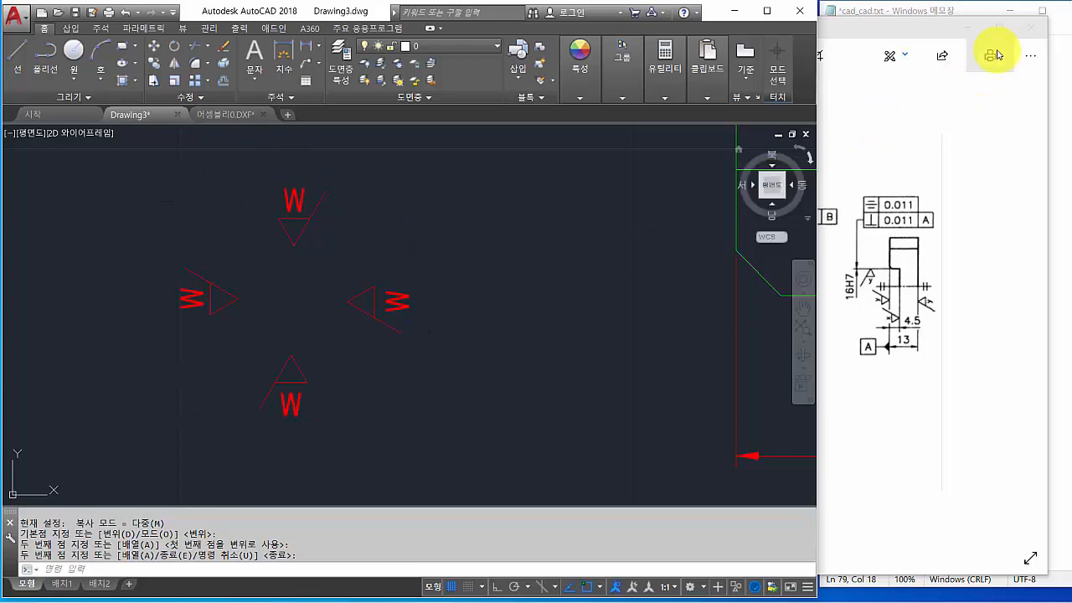
Minimize the reference image, add the line "--표면거칠기(pol,mt,배열)" to the Notepad notes, and return to the AutoCAD drawing
{"action": "left_click", "coordinate": [965, 29]}
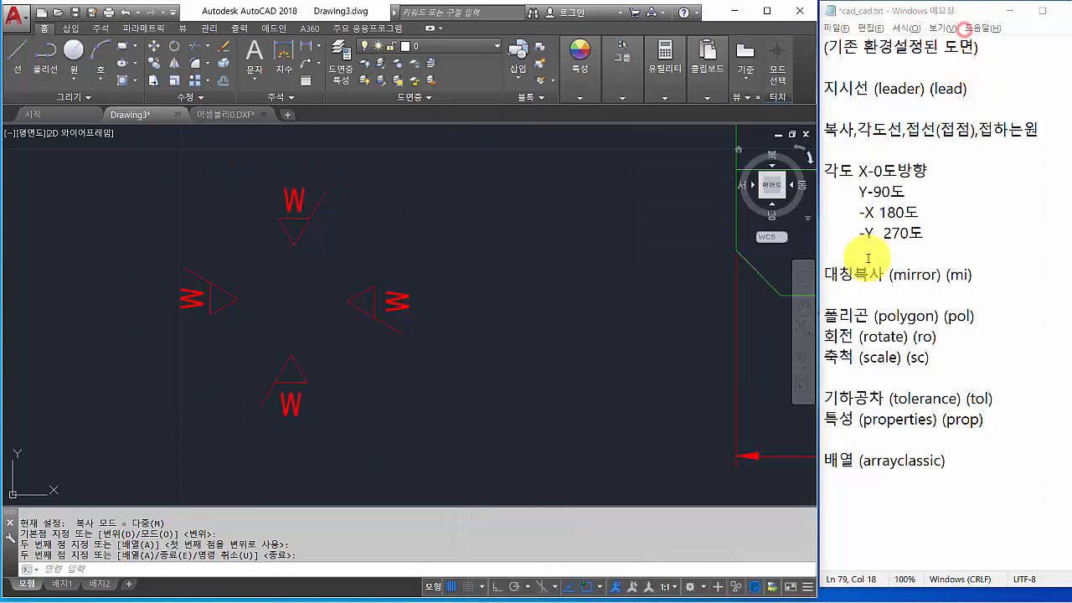
{"action": "left_click", "coordinate": [854, 480]}
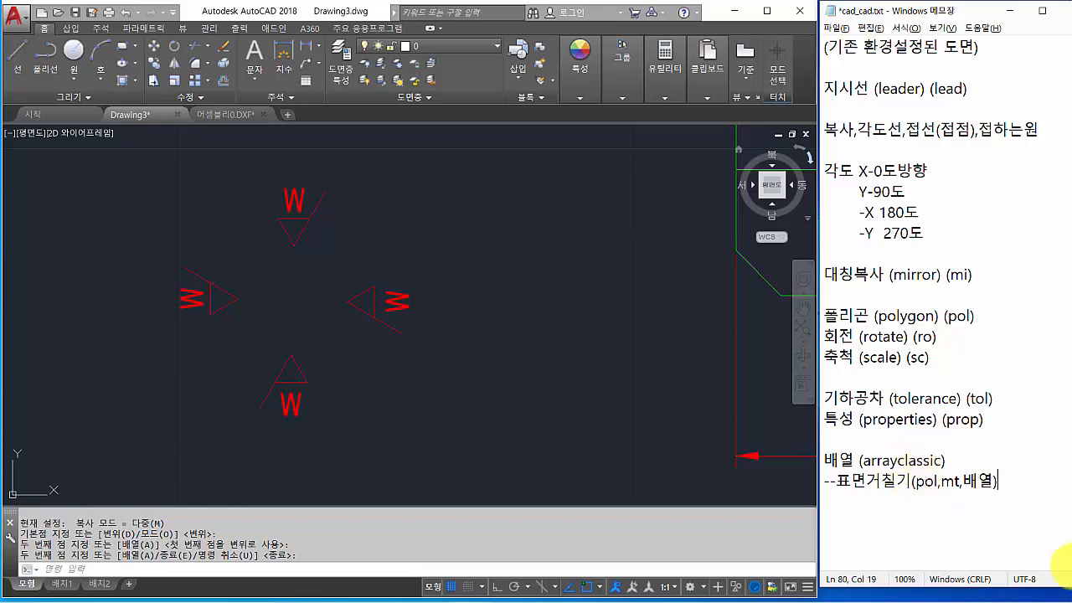
{"action": "left_click", "coordinate": [570, 411]}
{"action": "scroll", "coordinate": [581, 407], "scroll_direction": "down", "scroll_amount": 4}
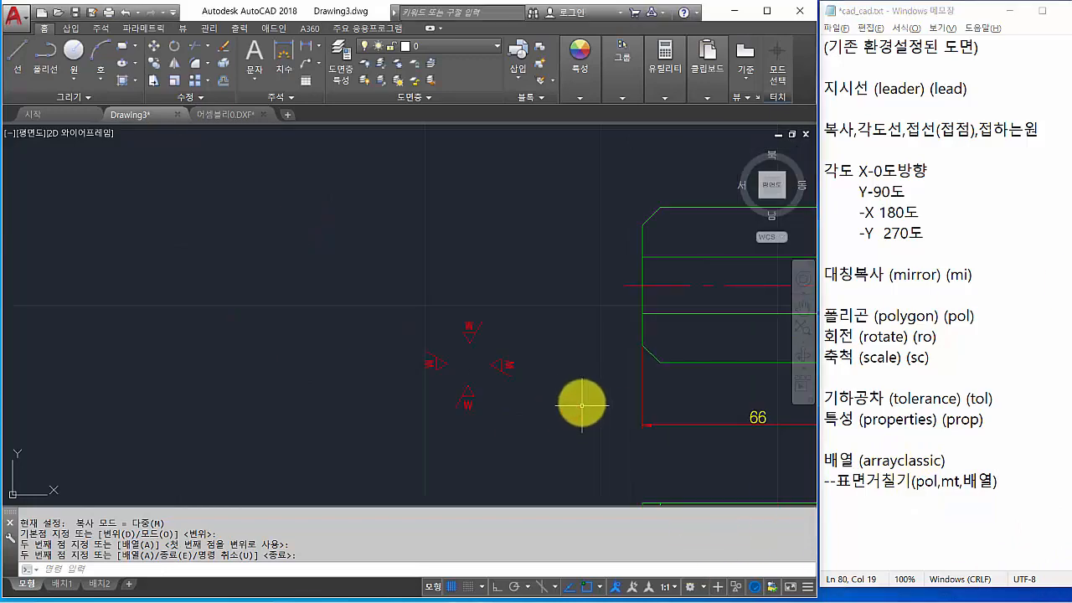
{"action": "middle_click_drag", "start_coordinate": [581, 407], "coordinate": [240, 363]}
{"action": "scroll", "coordinate": [211, 349], "scroll_direction": "up", "scroll_amount": 2}
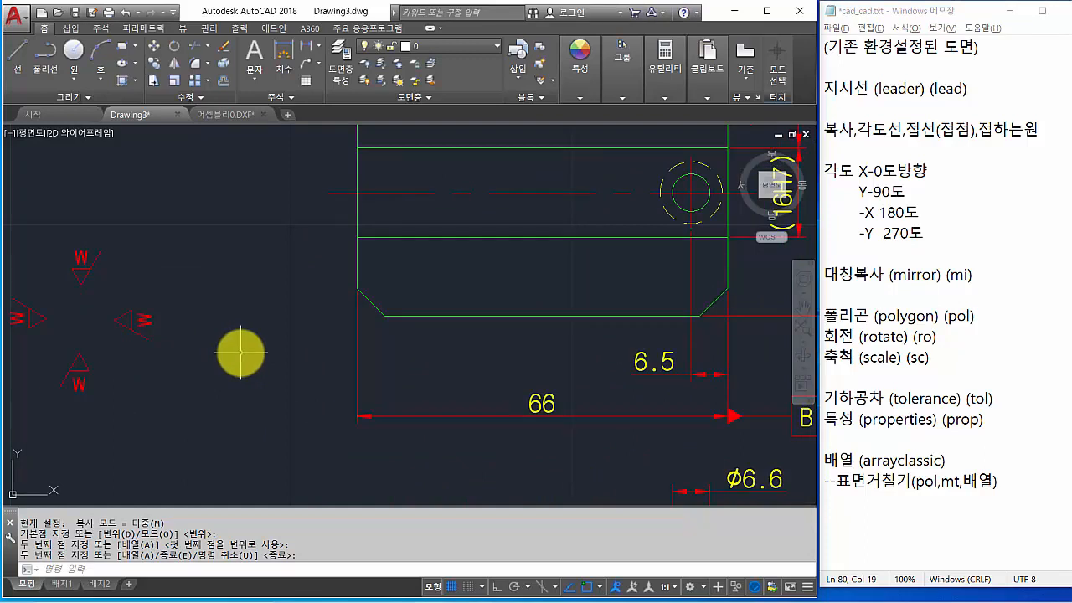
Copy the left-hand W symbol by its triangle tip onto the left extension line of the 66 dimension, using the Nearest snap
{"action": "middle_click_drag", "start_coordinate": [241, 352], "coordinate": [345, 366]}
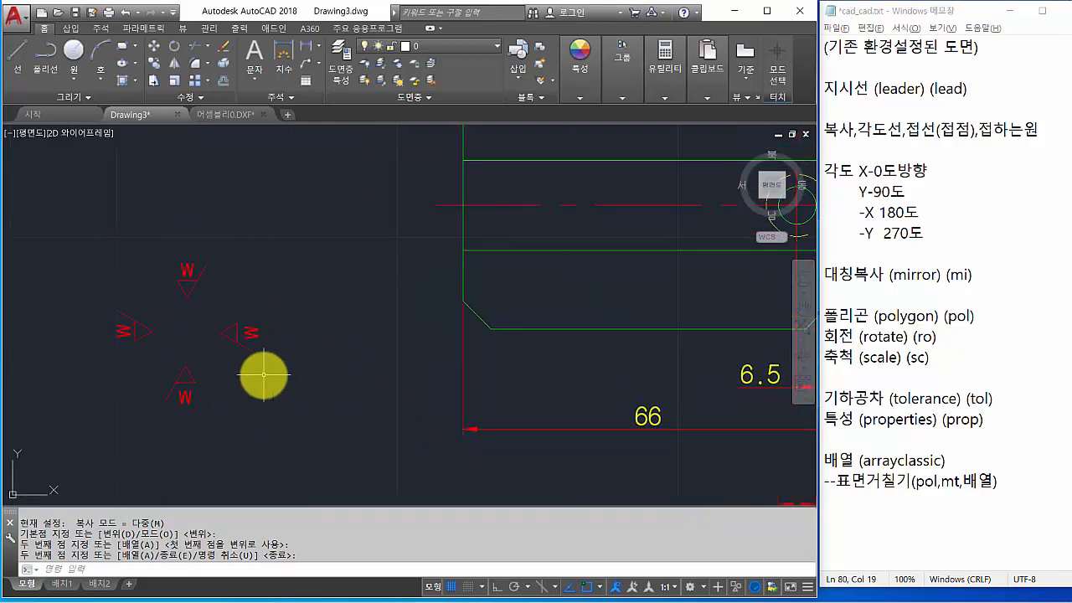
{"action": "type", "text": "o"}
{"action": "key", "text": "space"}
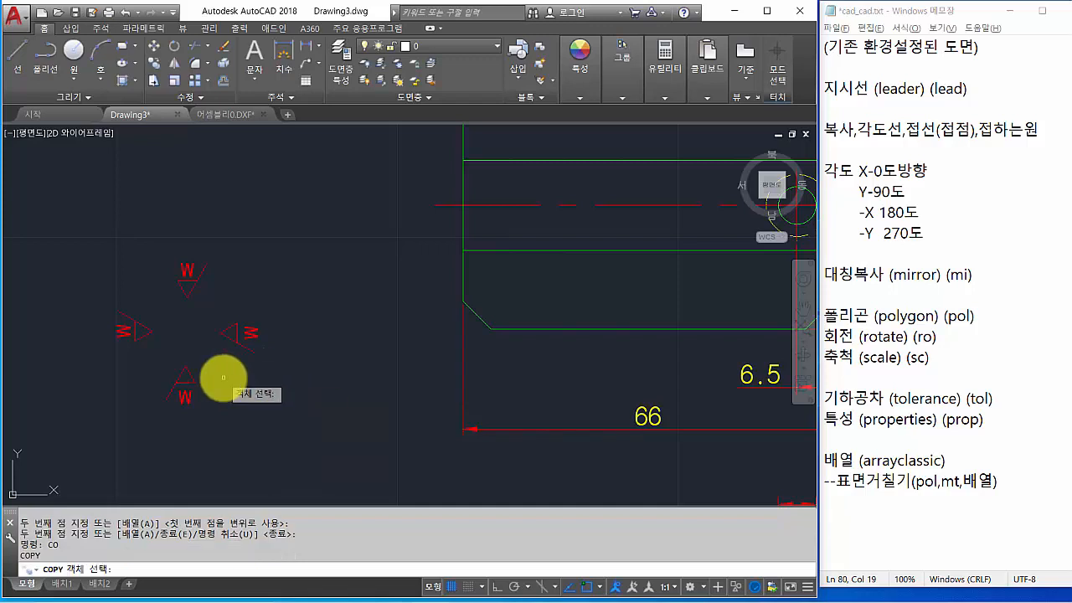
{"action": "left_click", "coordinate": [158, 303]}
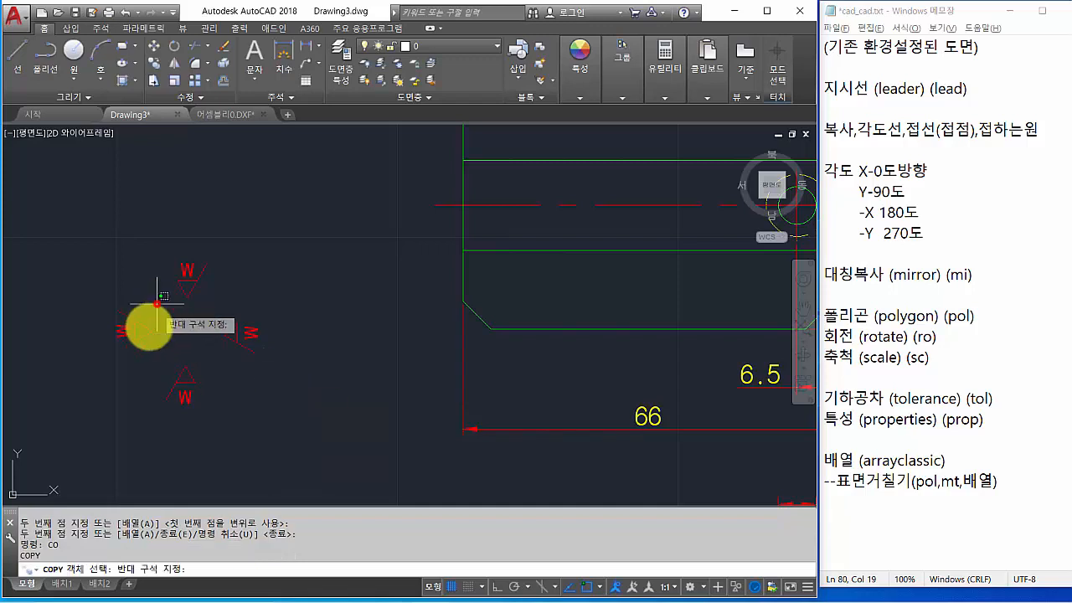
{"action": "left_click", "coordinate": [105, 361]}
{"action": "key", "text": "space"}
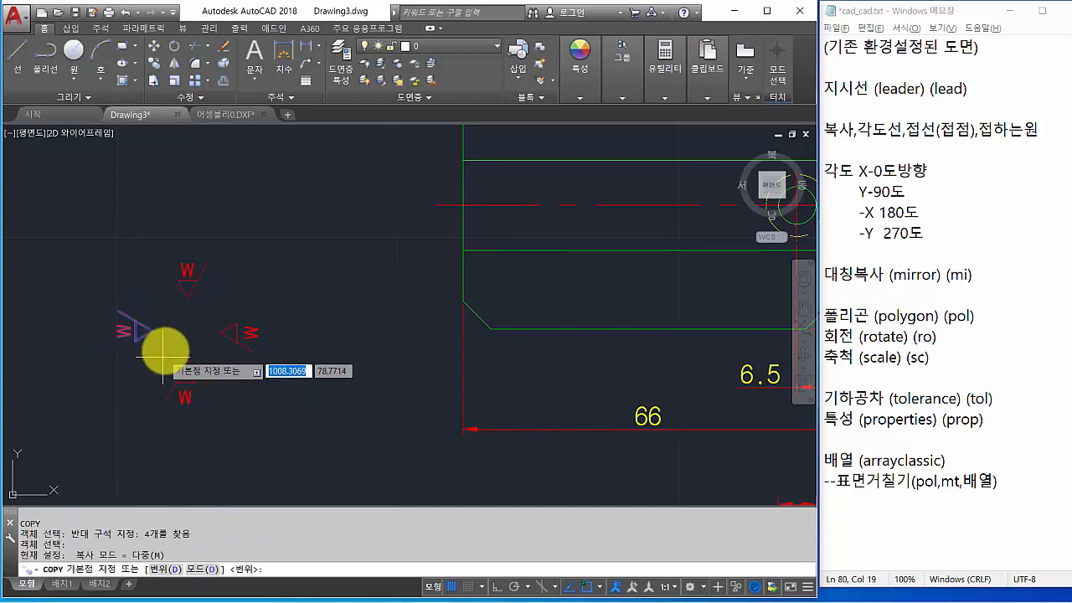
{"action": "left_click", "coordinate": [155, 332]}
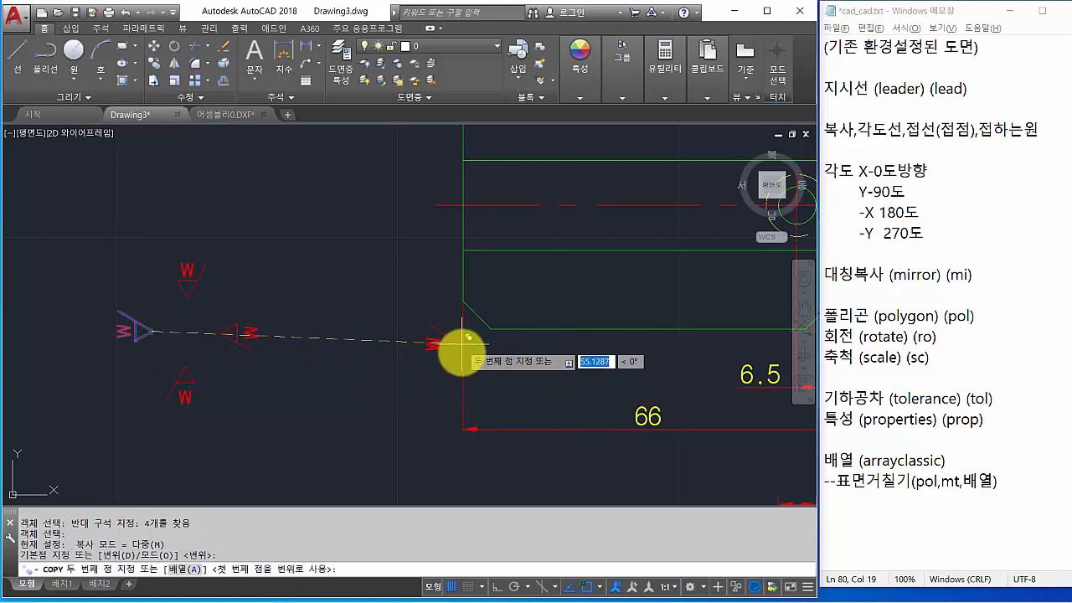
{"action": "scroll", "coordinate": [463, 381], "scroll_direction": "up", "scroll_amount": 2}
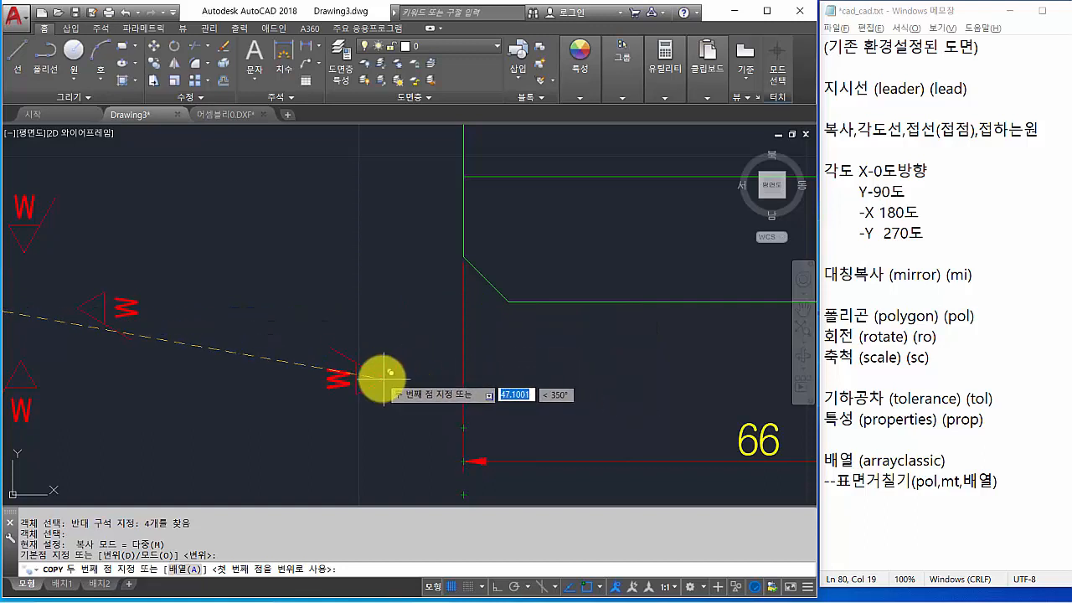
{"action": "right_click", "coordinate": [360, 355], "text": "shift"}
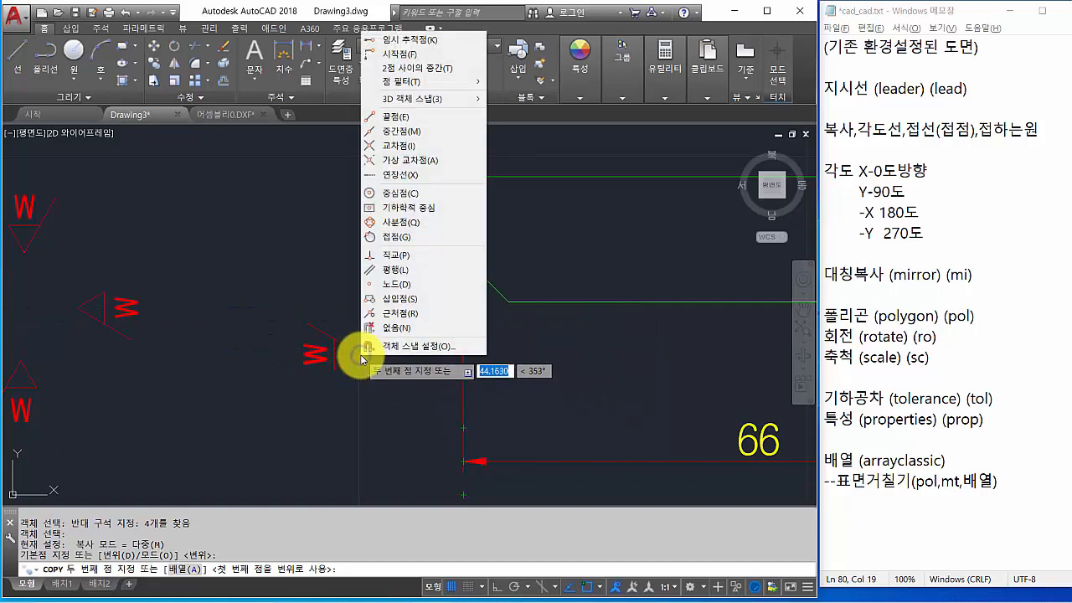
{"action": "left_click", "coordinate": [420, 316]}
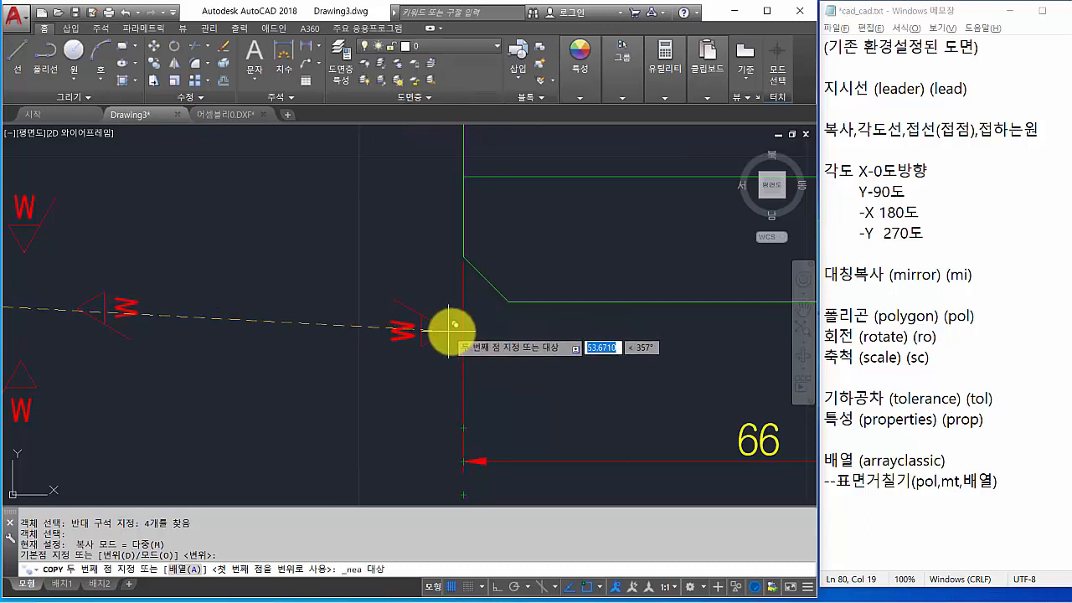
{"action": "left_click", "coordinate": [463, 365]}
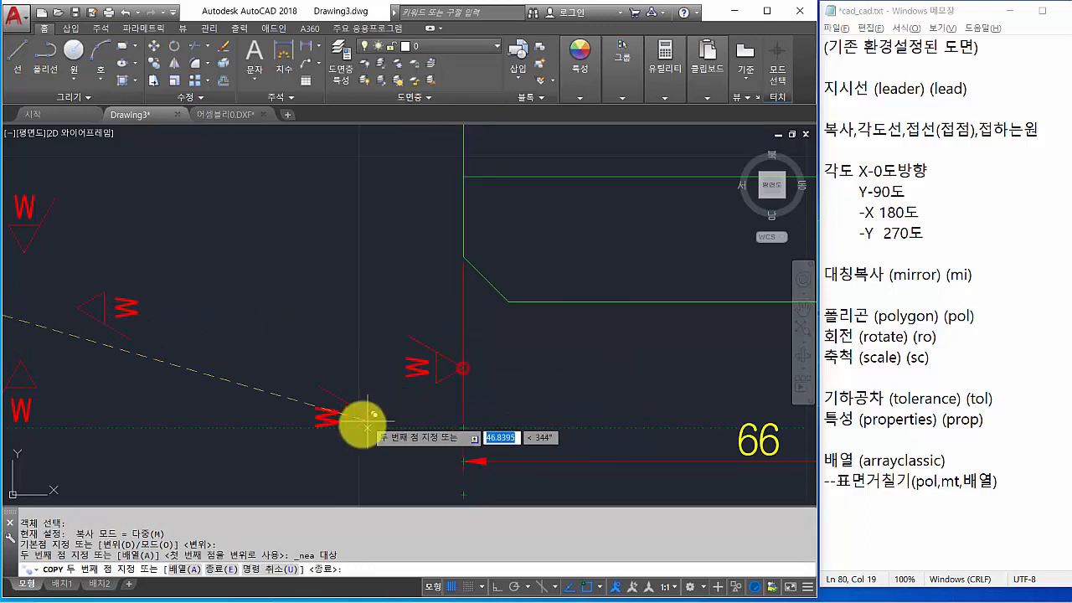
{"action": "key", "text": "Return"}
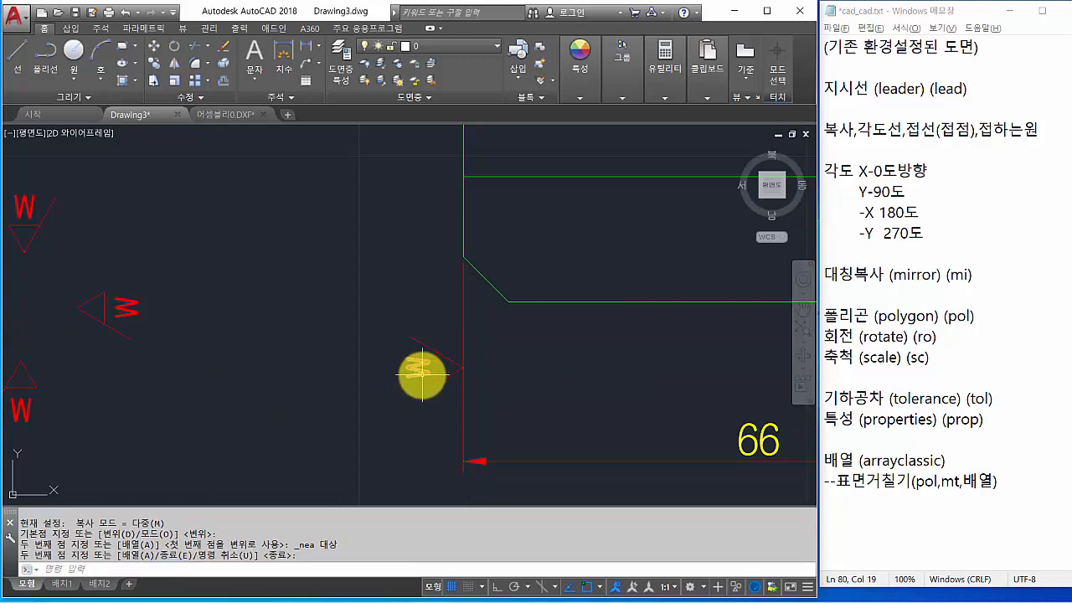
Change the text of the symbol copy on the 66 dimension's left extension line to y
{"action": "double_click", "coordinate": [423, 374]}
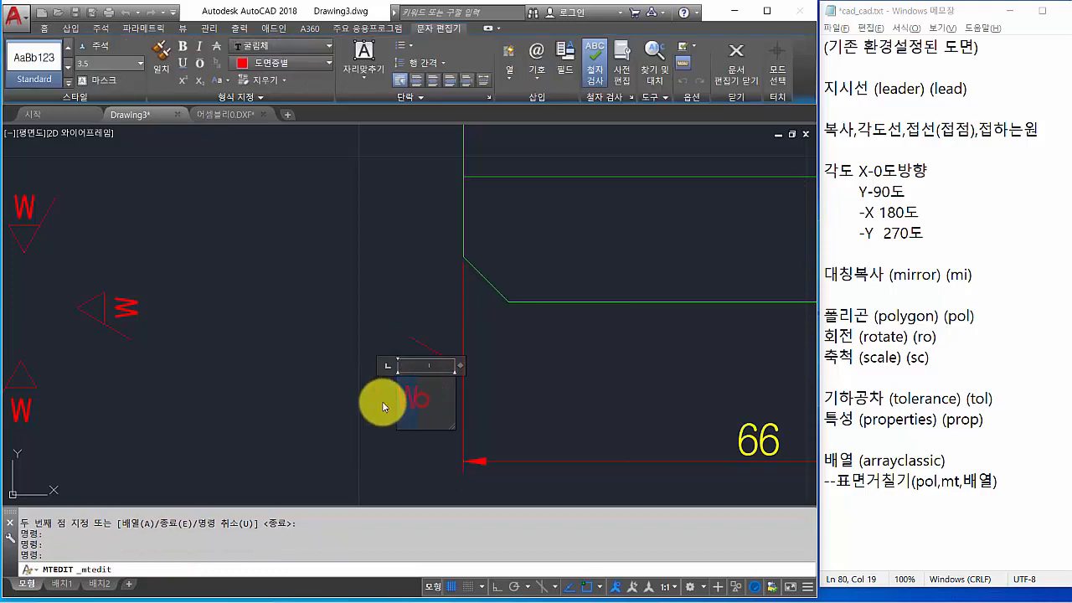
{"action": "type", "text": "y"}
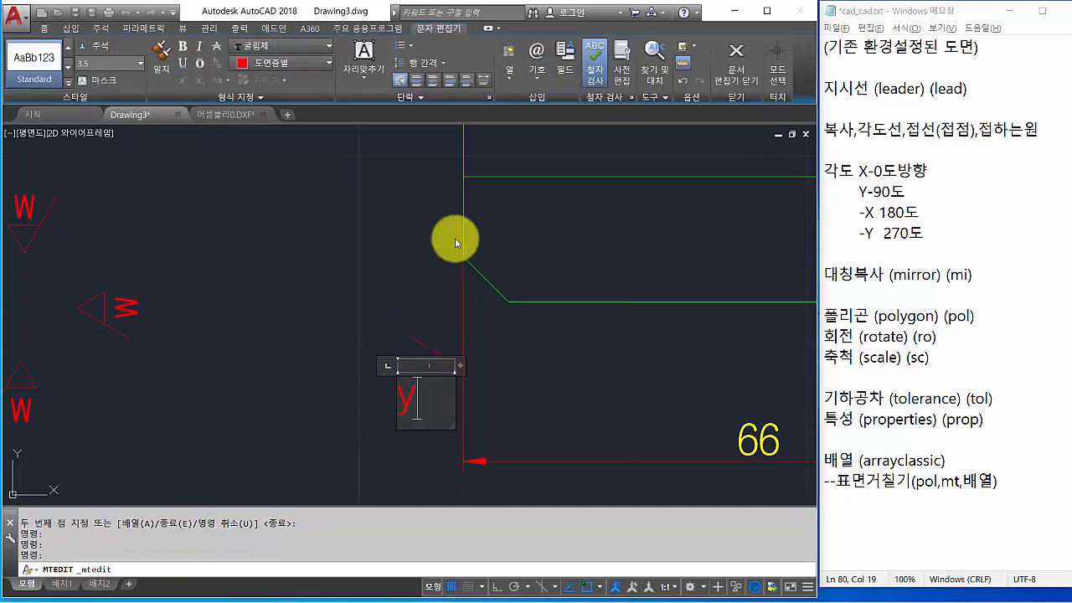
{"action": "left_click", "coordinate": [279, 286]}
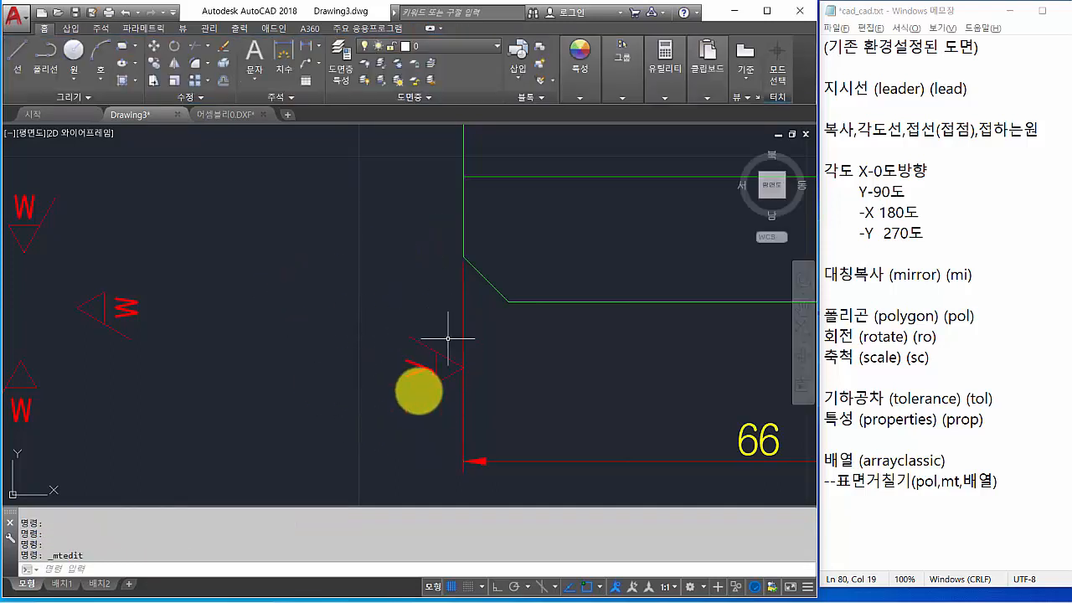
Bring up the reference image image01.png, move it aside to check the symbols on the front view, and return to the AutoCAD drawing
{"action": "key", "text": "alt+Tab"}
{"action": "key", "text": "Tab"}
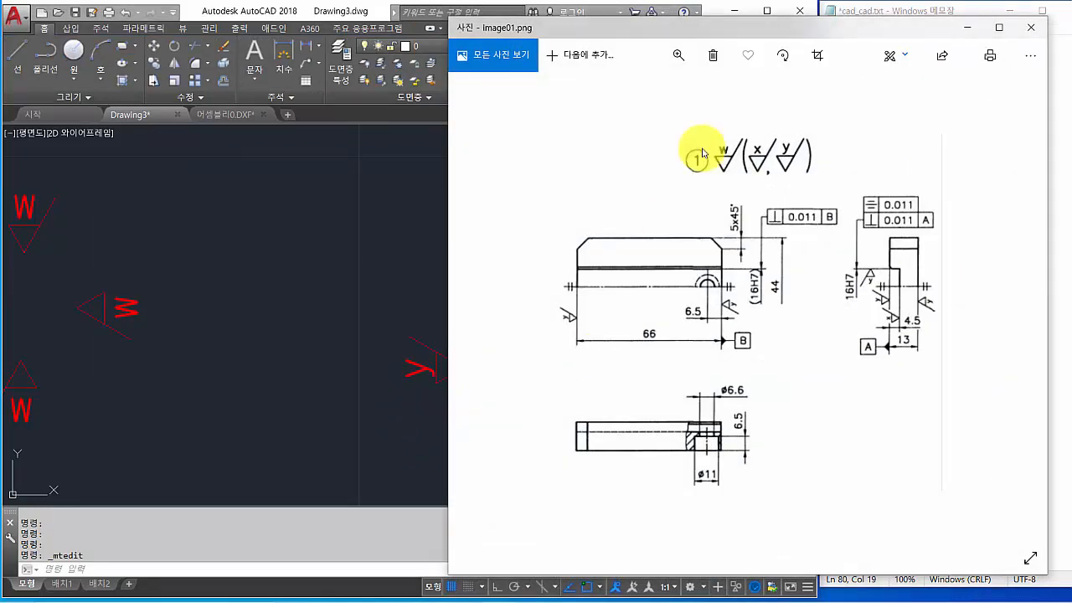
{"action": "left_click_drag", "start_coordinate": [675, 28], "coordinate": [784, 24]}
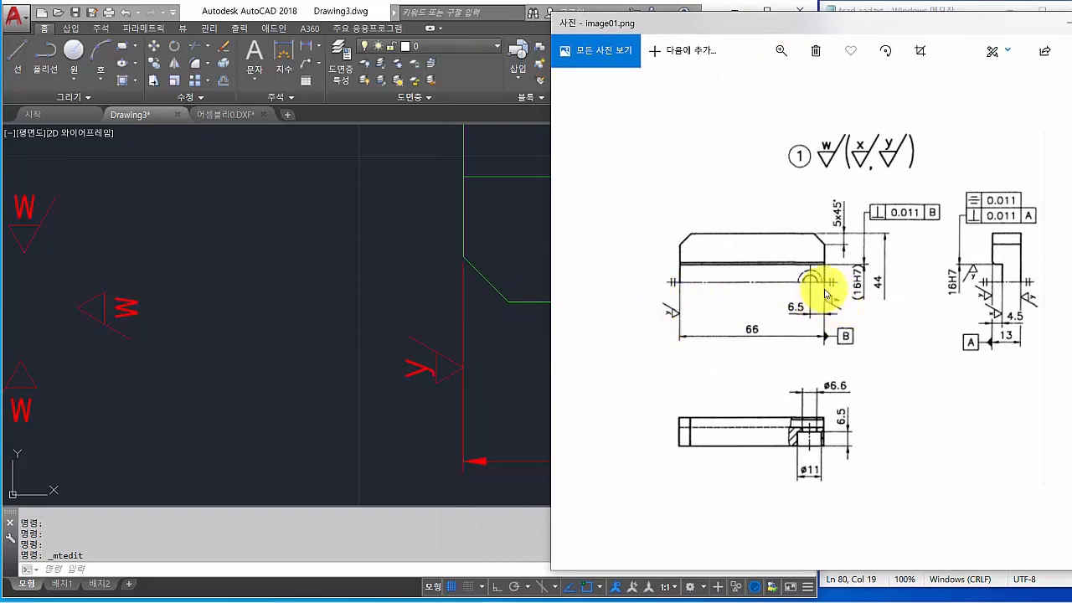
{"action": "left_click", "coordinate": [236, 321]}
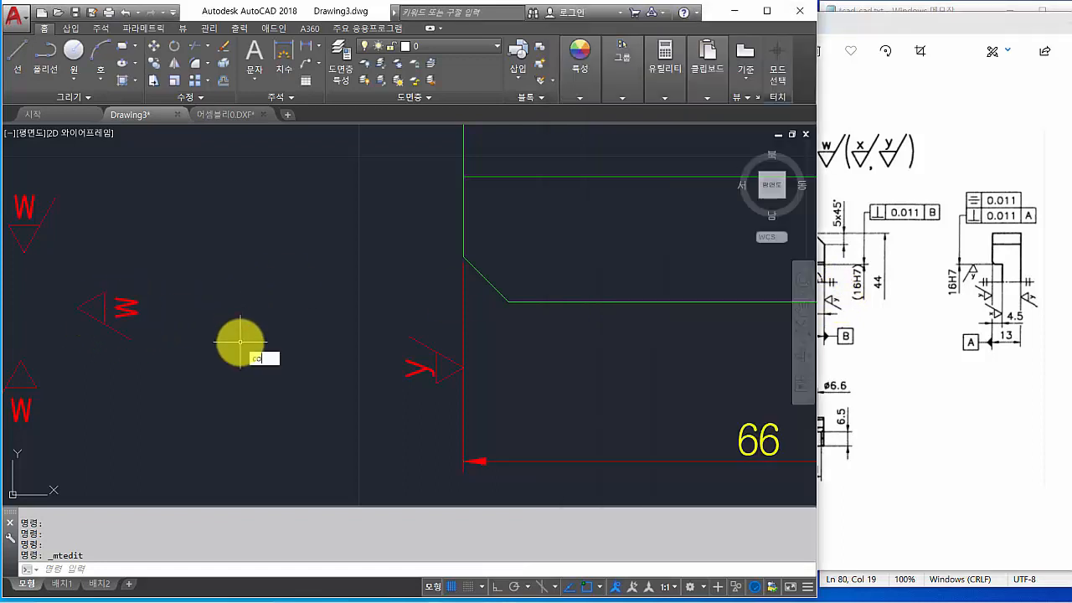
Copy the right-hand W symbol by its triangle tip onto the right extension line of the 66 dimension, using the Nearest snap
{"action": "key", "text": "Return"}
{"action": "left_click", "coordinate": [161, 262]}
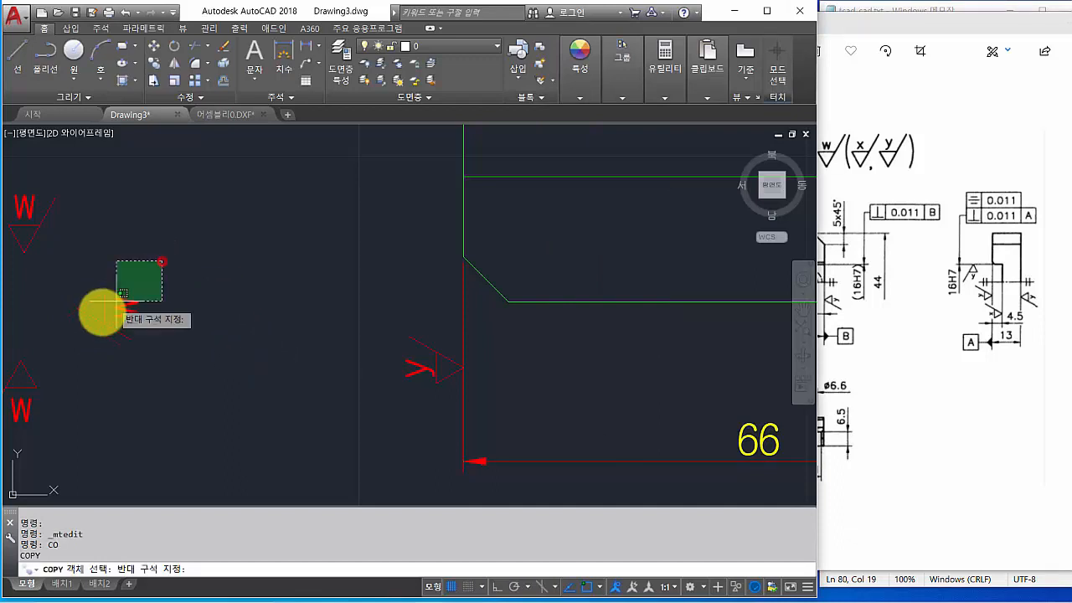
{"action": "left_click", "coordinate": [62, 348]}
{"action": "key", "text": "Return"}
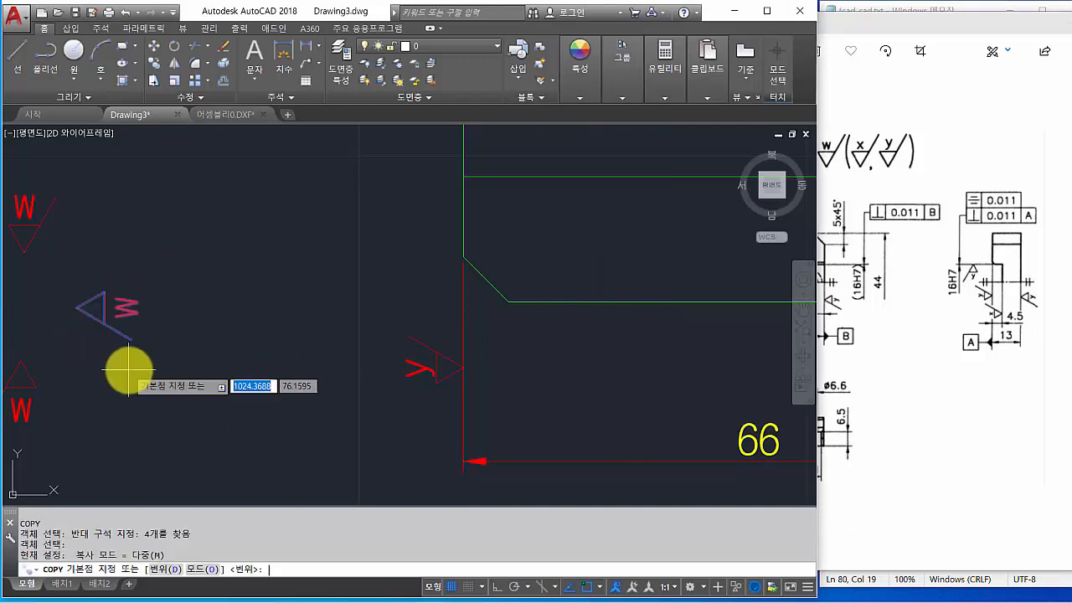
{"action": "scroll", "coordinate": [192, 376], "scroll_direction": "up", "scroll_amount": 2}
{"action": "scroll", "coordinate": [206, 376], "scroll_direction": "down", "scroll_amount": 2}
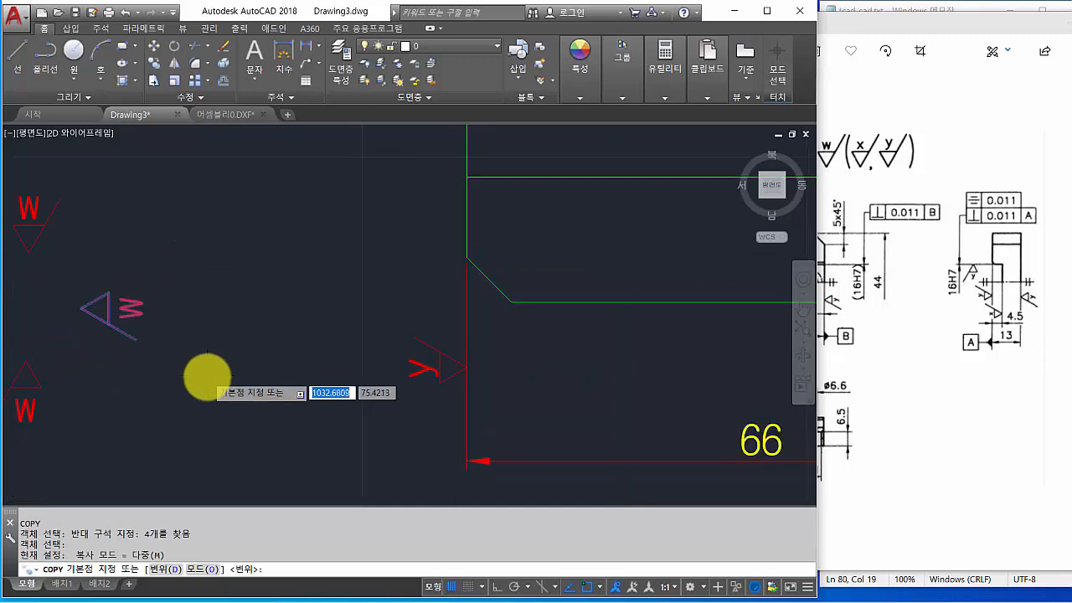
{"action": "scroll", "coordinate": [207, 376], "scroll_direction": "down", "scroll_amount": 2}
{"action": "left_click", "coordinate": [128, 334]}
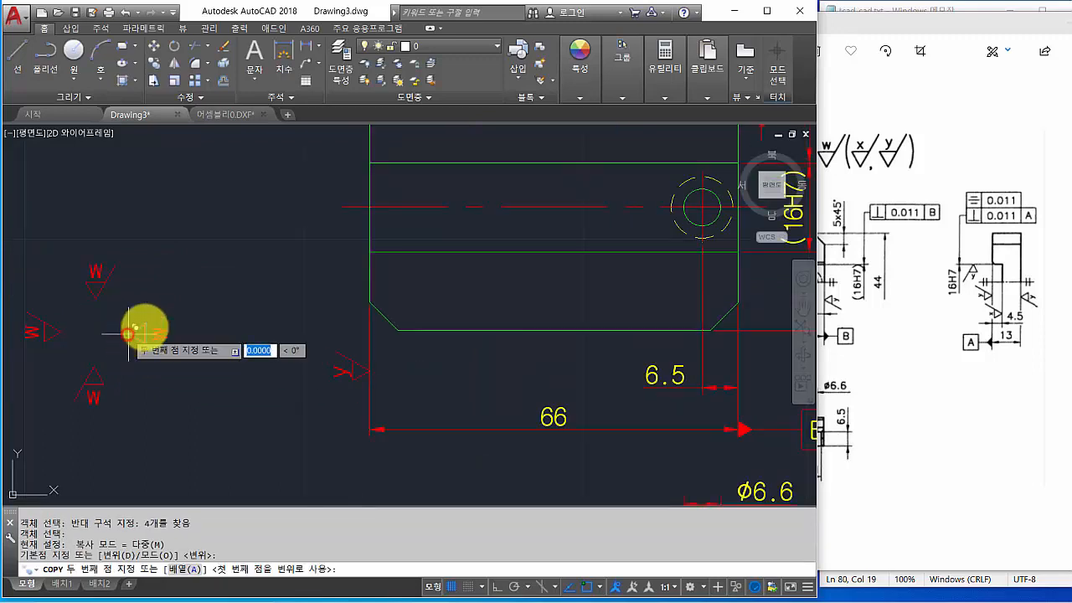
{"action": "middle_click_drag", "start_coordinate": [253, 301], "coordinate": [116, 299]}
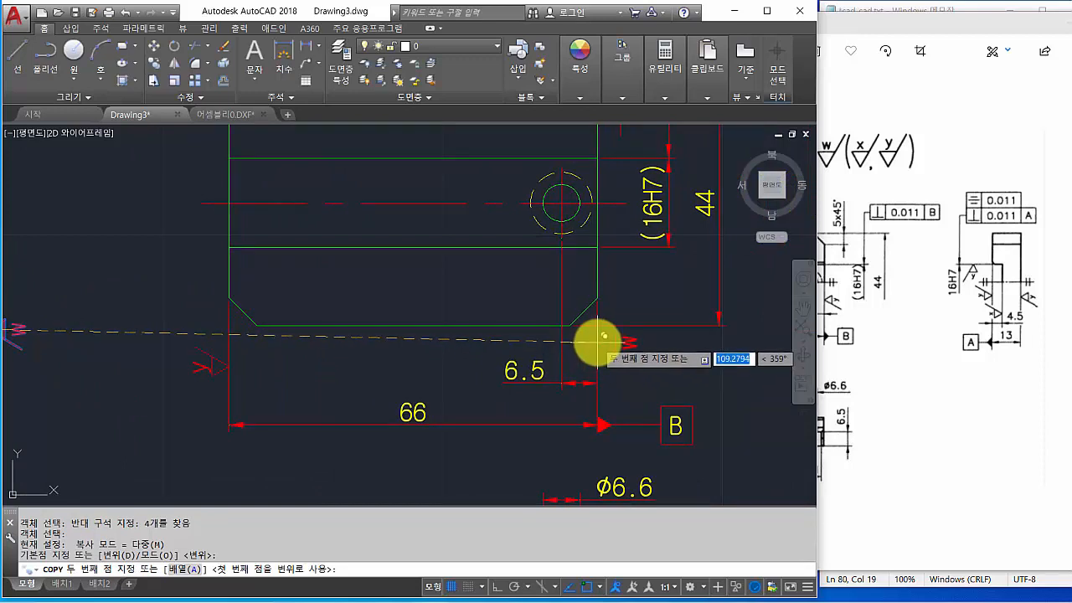
{"action": "scroll", "coordinate": [594, 347], "scroll_direction": "up", "scroll_amount": 2}
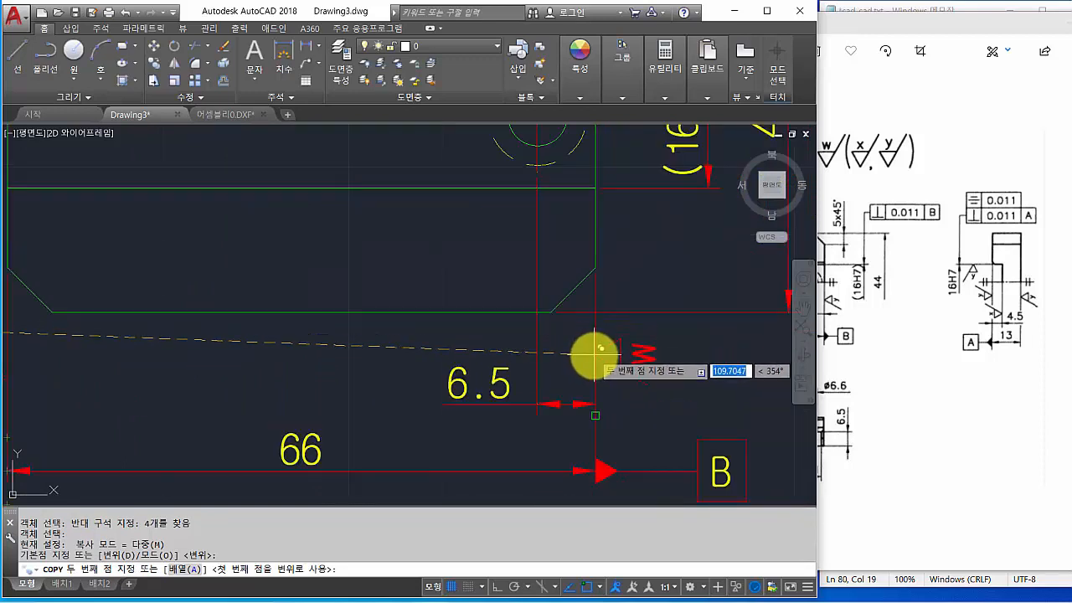
{"action": "right_click", "coordinate": [637, 360], "text": "shift"}
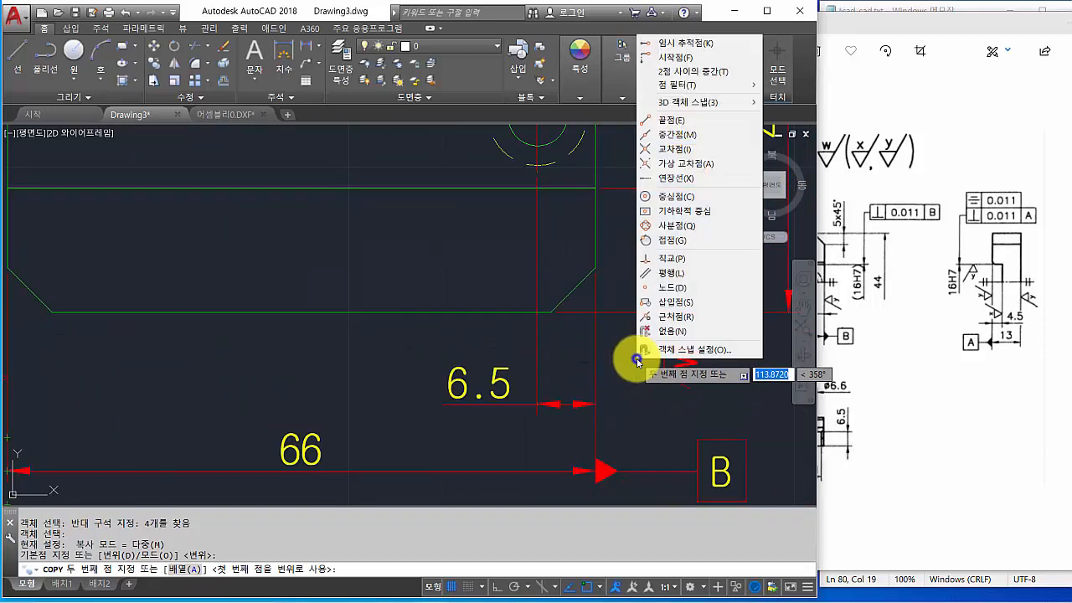
{"action": "left_click", "coordinate": [682, 318]}
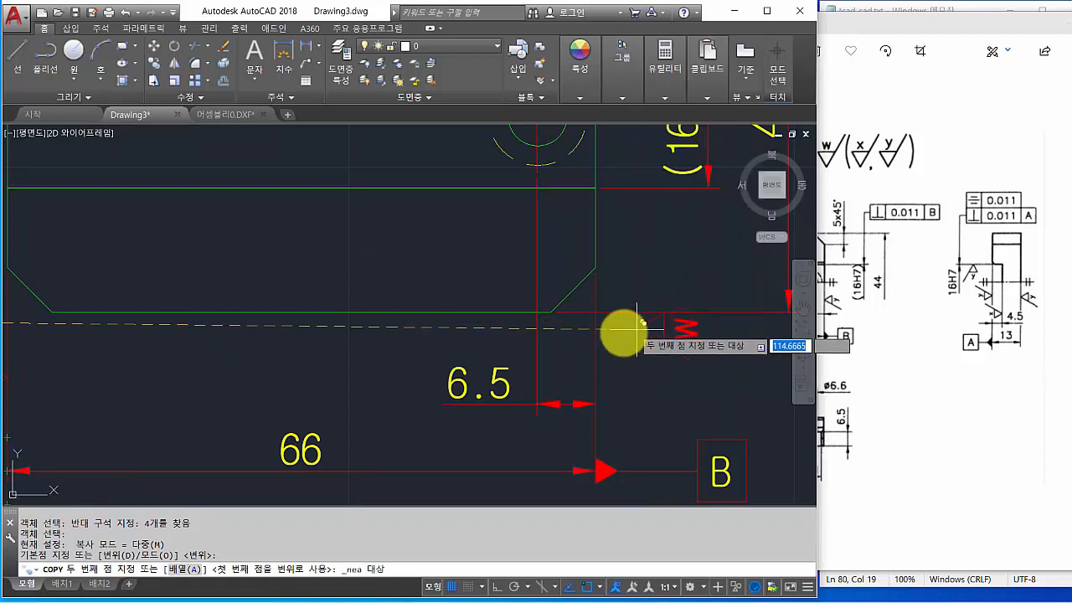
{"action": "left_click", "coordinate": [598, 350]}
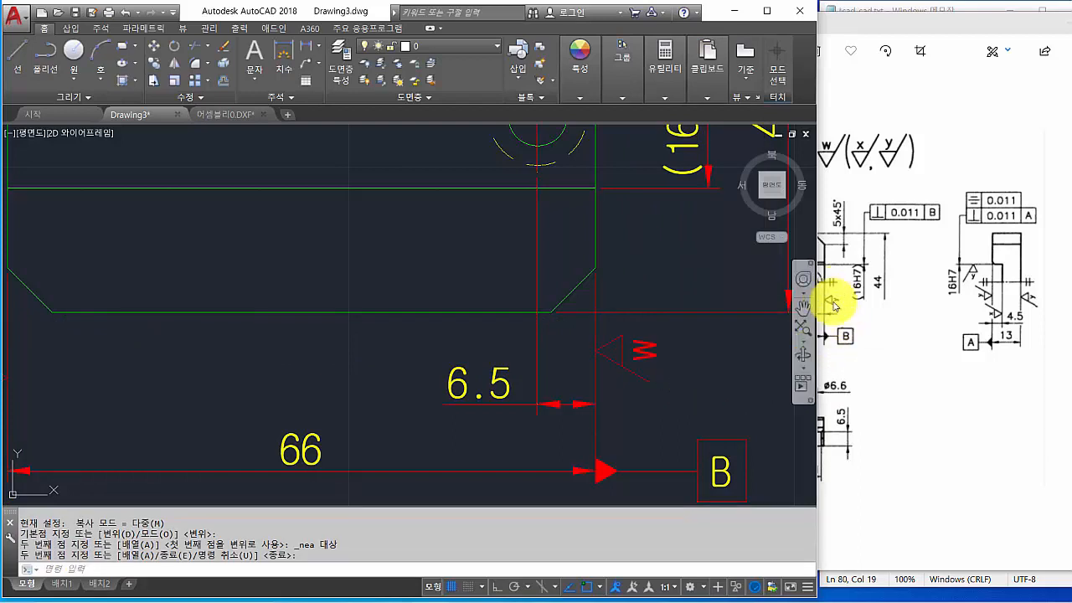
{"action": "key", "text": "Return"}
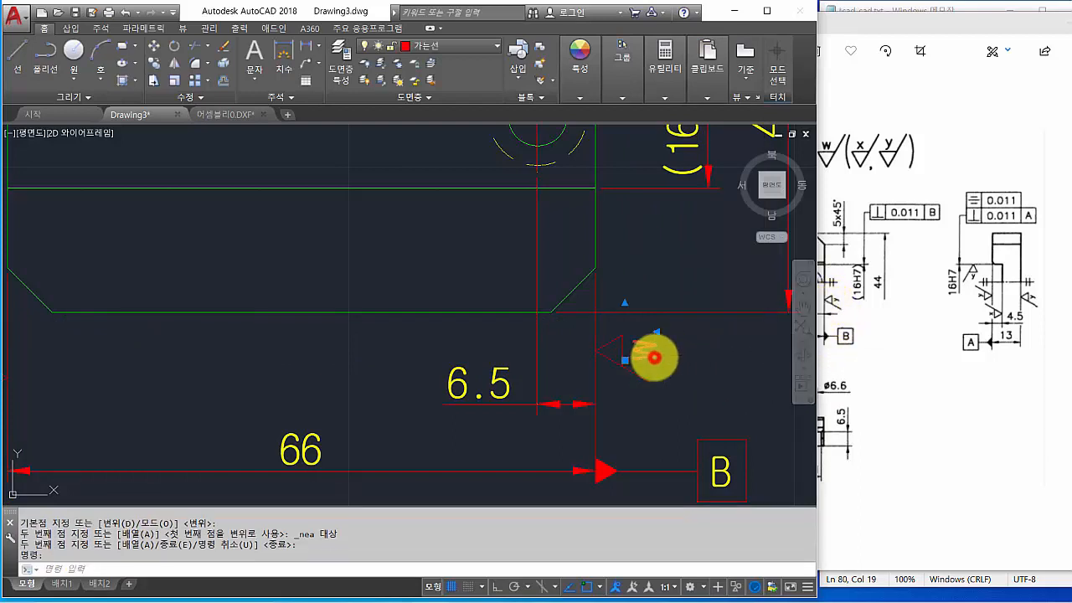
Change the text of the symbol copy on the 66 dimension's right extension line to y
{"action": "double_click", "coordinate": [653, 359]}
{"action": "left_click_drag", "start_coordinate": [649, 380], "coordinate": [603, 381]}
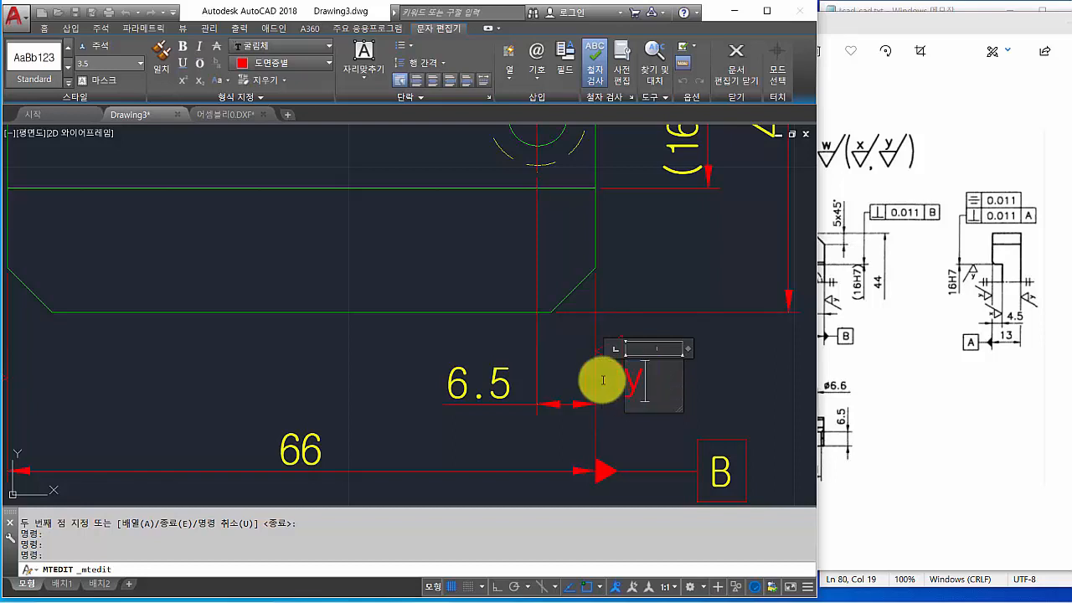
{"action": "left_click", "coordinate": [736, 364]}
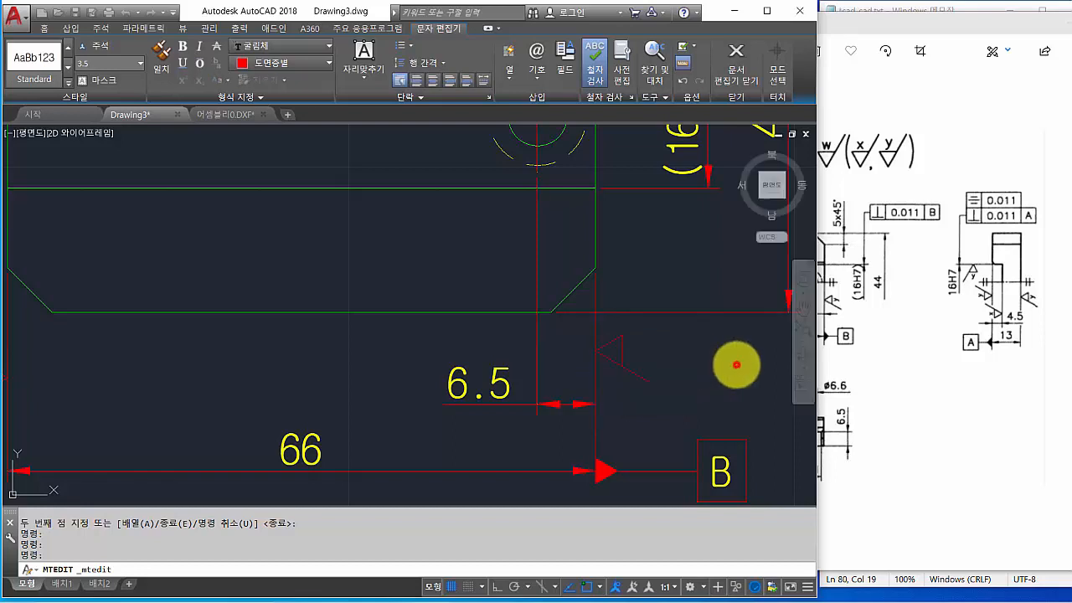
Copy the y symbol from the 66 dimension's right extension line by its triangle tip onto the 13 dimension's right extension line, using the Nearest snap
{"action": "scroll", "coordinate": [686, 364], "scroll_direction": "down", "scroll_amount": 4}
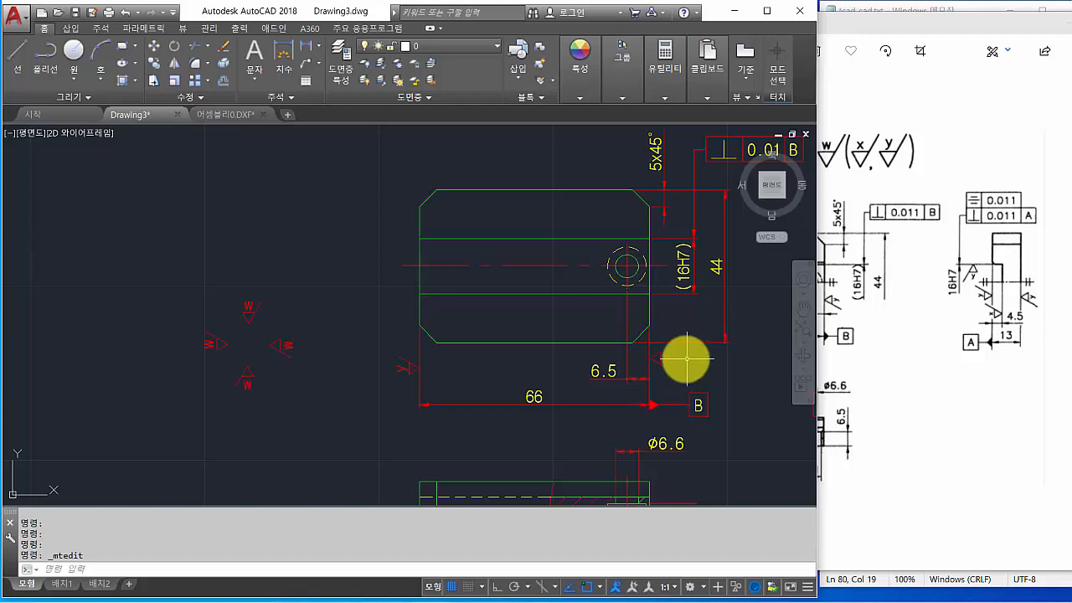
{"action": "middle_click_drag", "start_coordinate": [658, 347], "coordinate": [539, 347]}
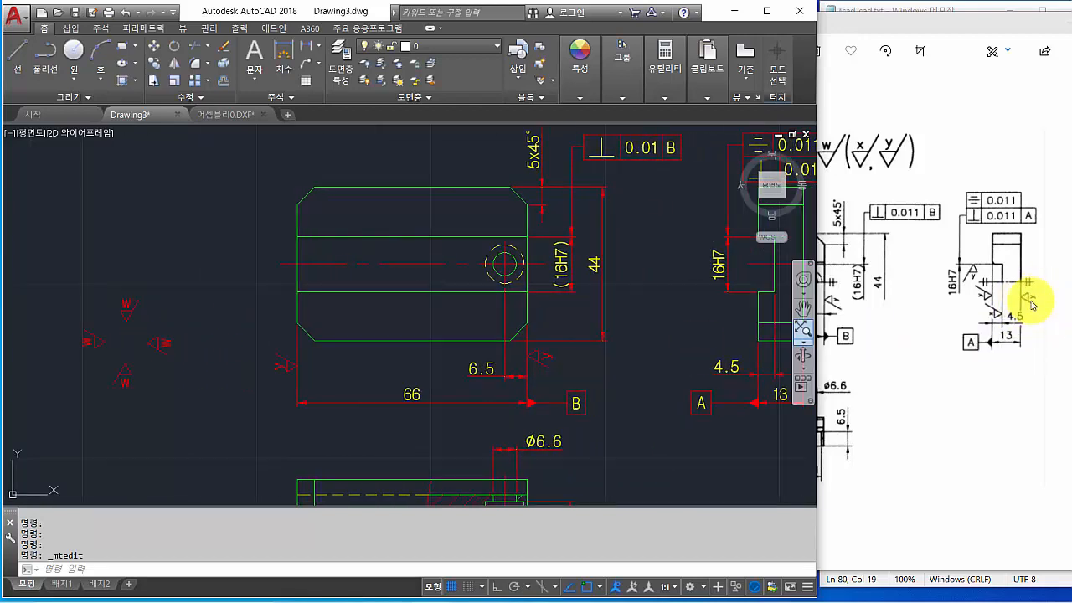
{"action": "middle_click_drag", "start_coordinate": [622, 391], "coordinate": [474, 352]}
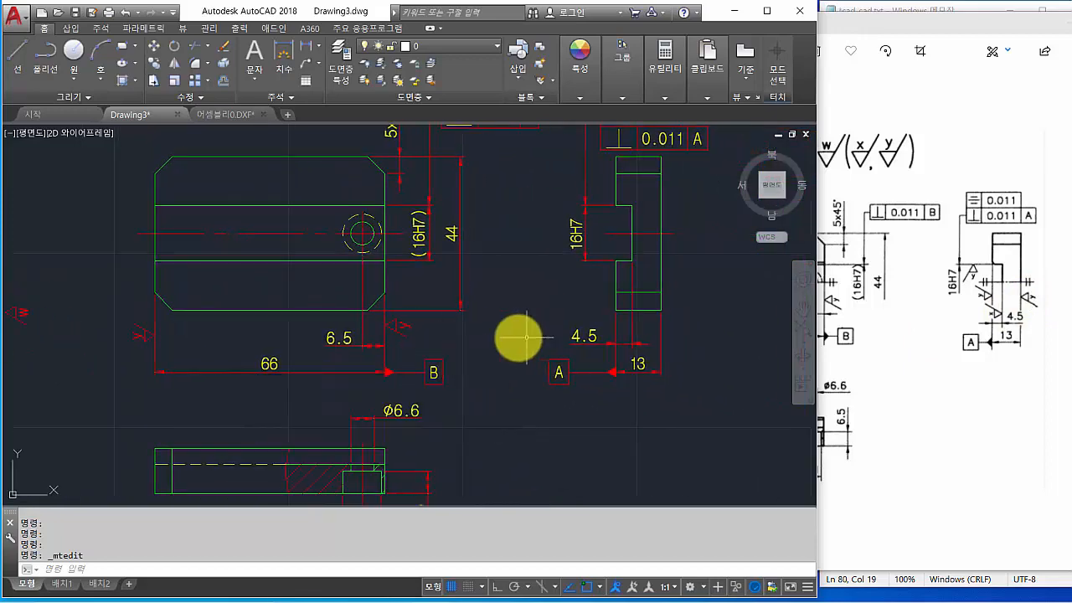
{"action": "type", "text": "o"}
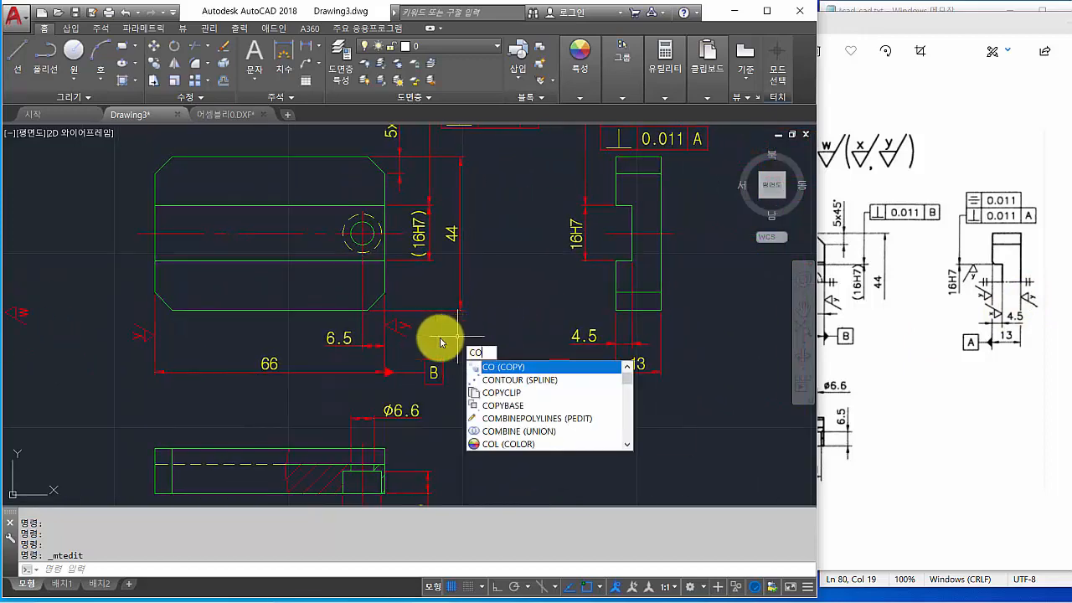
{"action": "key", "text": "Return"}
{"action": "scroll", "coordinate": [412, 335], "scroll_direction": "up", "scroll_amount": 3}
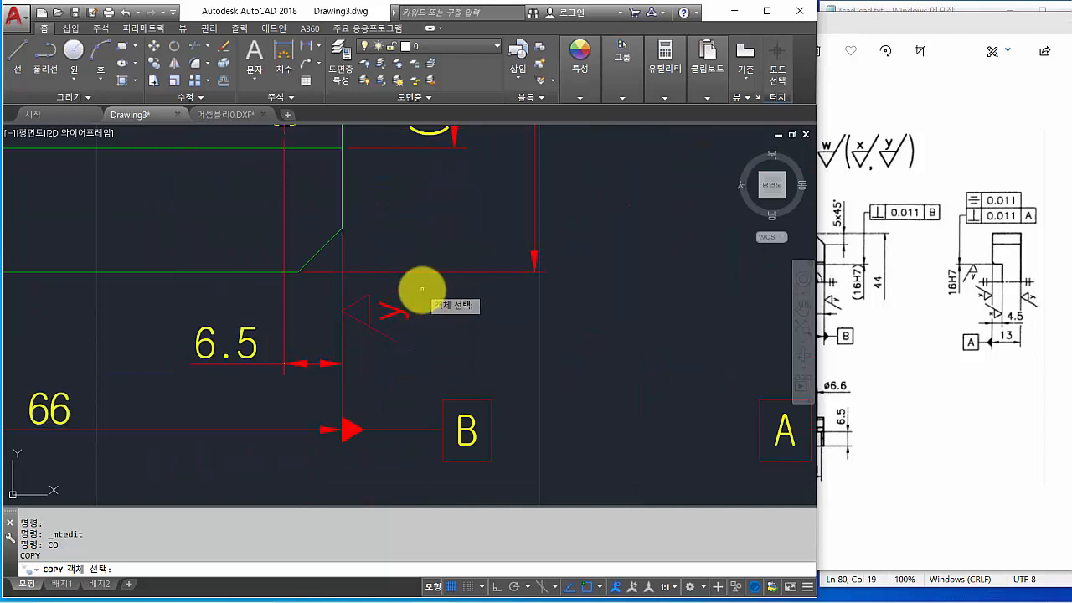
{"action": "left_click", "coordinate": [362, 339]}
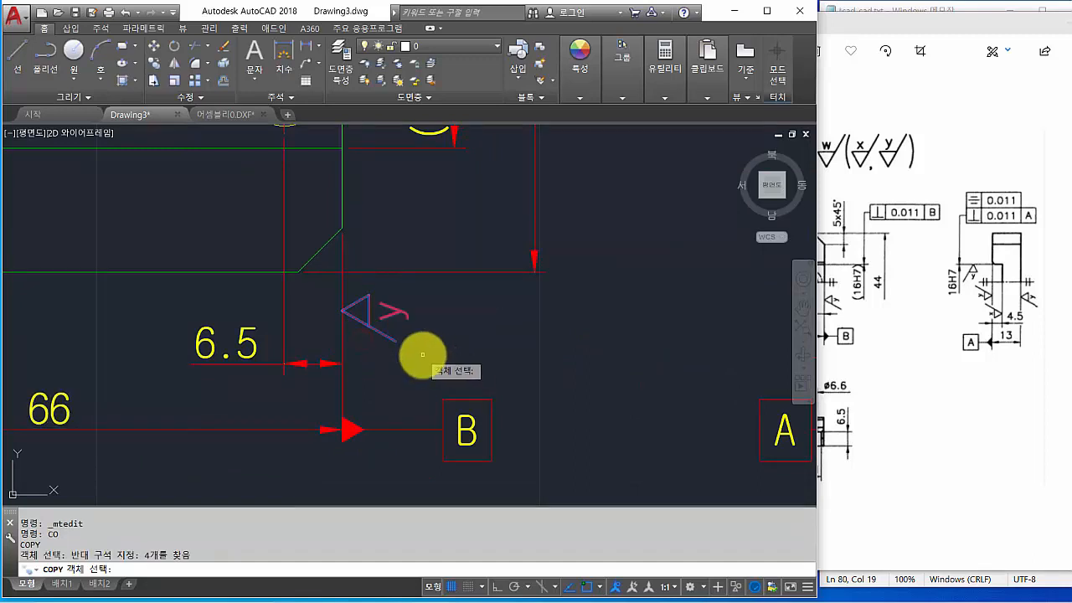
{"action": "key", "text": "Return"}
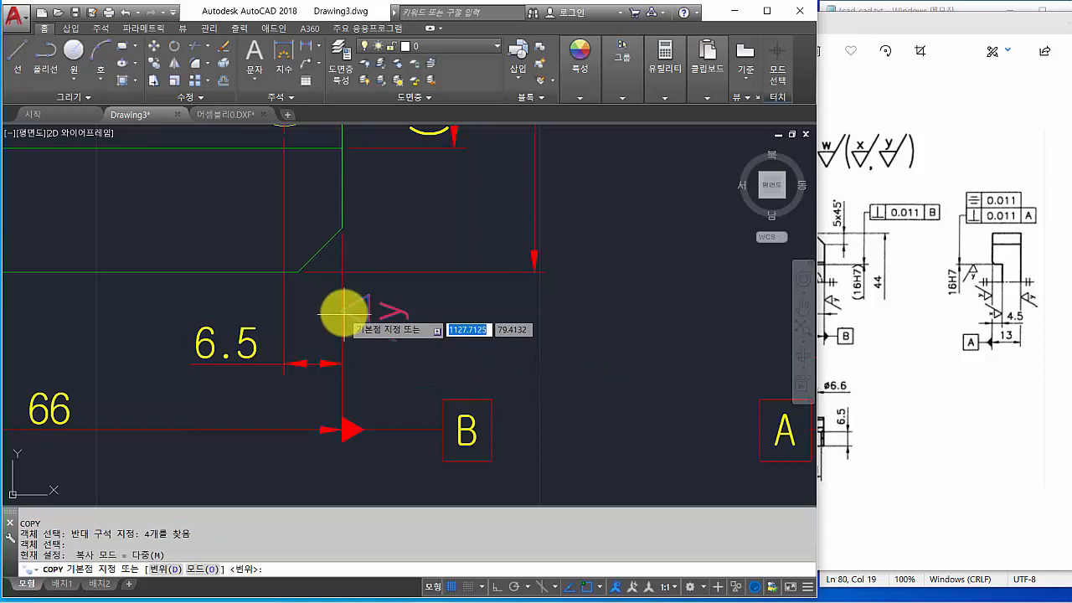
{"action": "left_click", "coordinate": [344, 310]}
{"action": "scroll", "coordinate": [402, 318], "scroll_direction": "down", "scroll_amount": 4}
{"action": "middle_click_drag", "start_coordinate": [464, 333], "coordinate": [384, 343]}
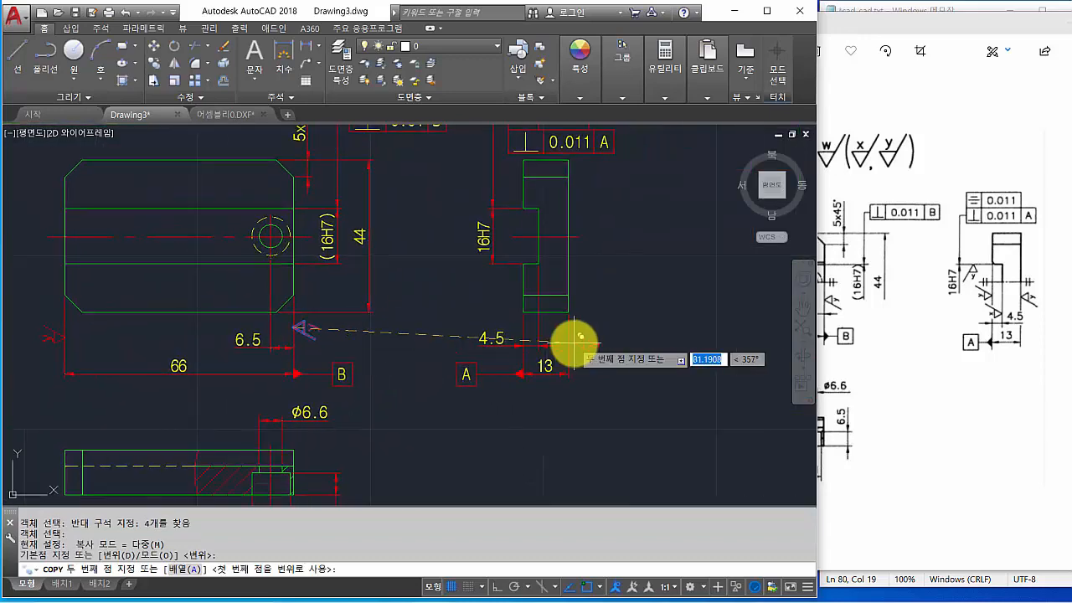
{"action": "middle_click_drag", "start_coordinate": [583, 287], "coordinate": [584, 313]}
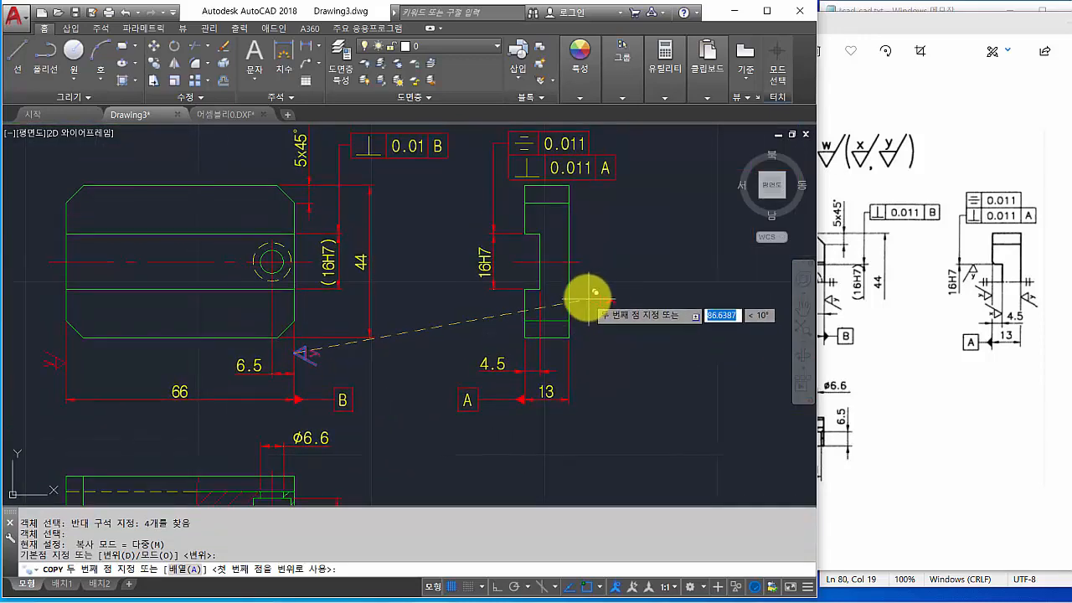
{"action": "scroll", "coordinate": [580, 298], "scroll_direction": "up", "scroll_amount": 2}
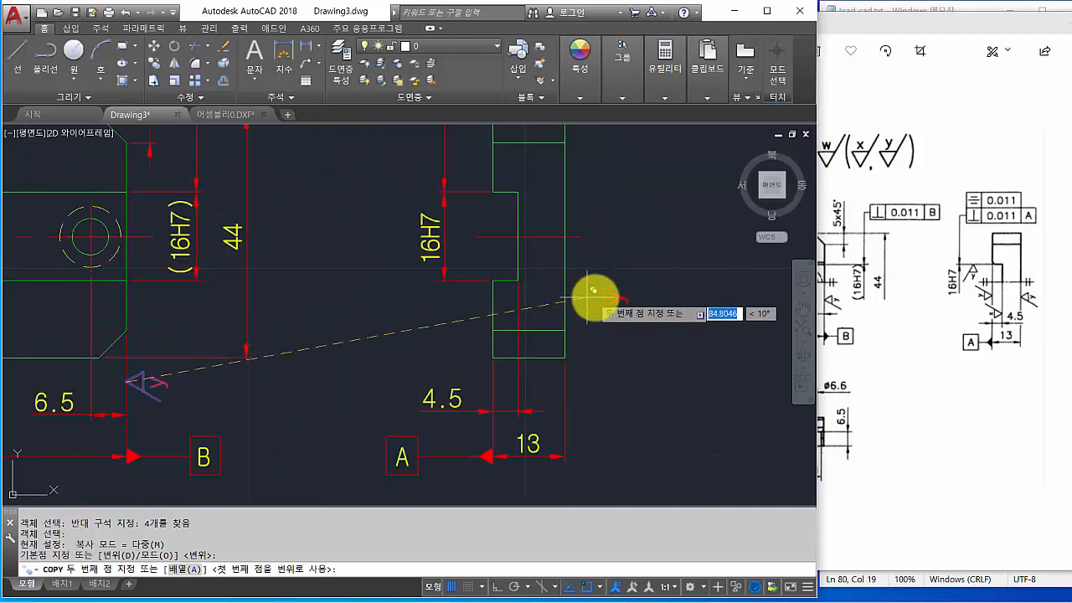
{"action": "right_click", "coordinate": [609, 289], "text": "shift"}
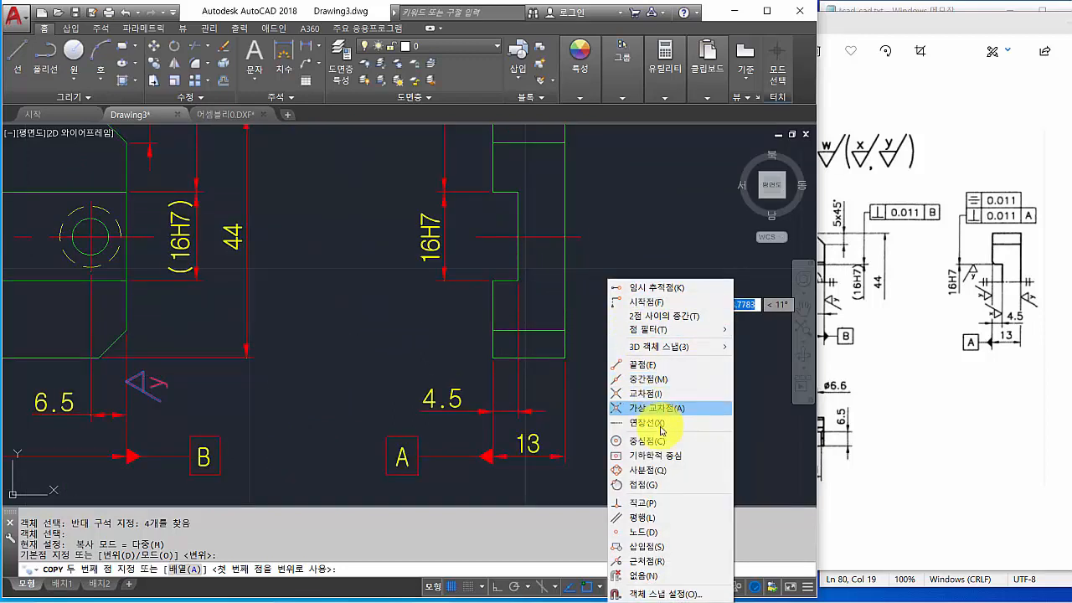
{"action": "left_click", "coordinate": [657, 561]}
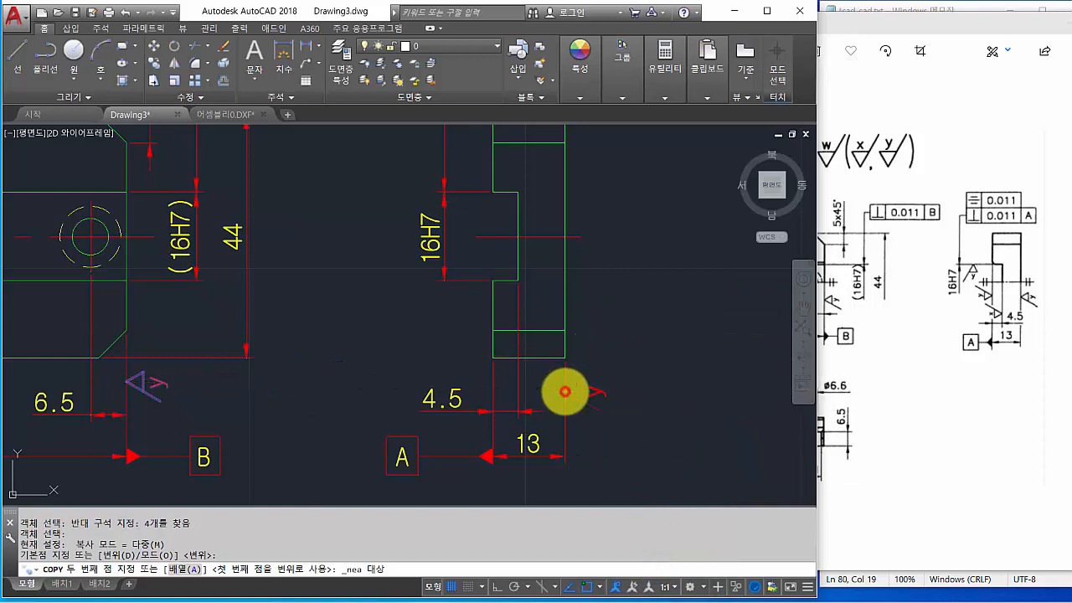
{"action": "left_click", "coordinate": [562, 388]}
{"action": "key", "text": "Return"}
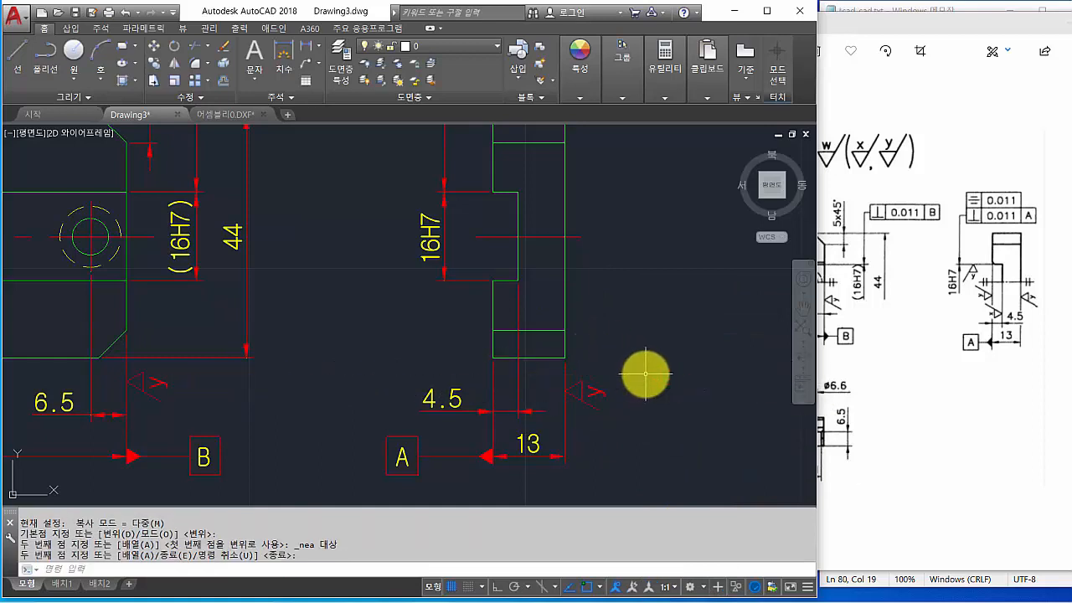
Copy the left-hand W source symbol by its triangle tip onto the 4.5 dimension's right extension line below the side view's slot, using the Nearest snap
{"action": "mouse_move", "coordinate": [330, 368]}
{"action": "middle_mouse_down"}
{"action": "mouse_move", "coordinate": [502, 353]}
{"action": "mouse_move", "coordinate": [516, 364]}
{"action": "middle_mouse_up"}
{"action": "scroll", "coordinate": [411, 366], "scroll_direction": "up", "scroll_amount": 2}
{"action": "scroll", "coordinate": [184, 376], "scroll_direction": "down", "scroll_amount": 4}
{"action": "middle_click_drag", "start_coordinate": [179, 377], "coordinate": [297, 376]}
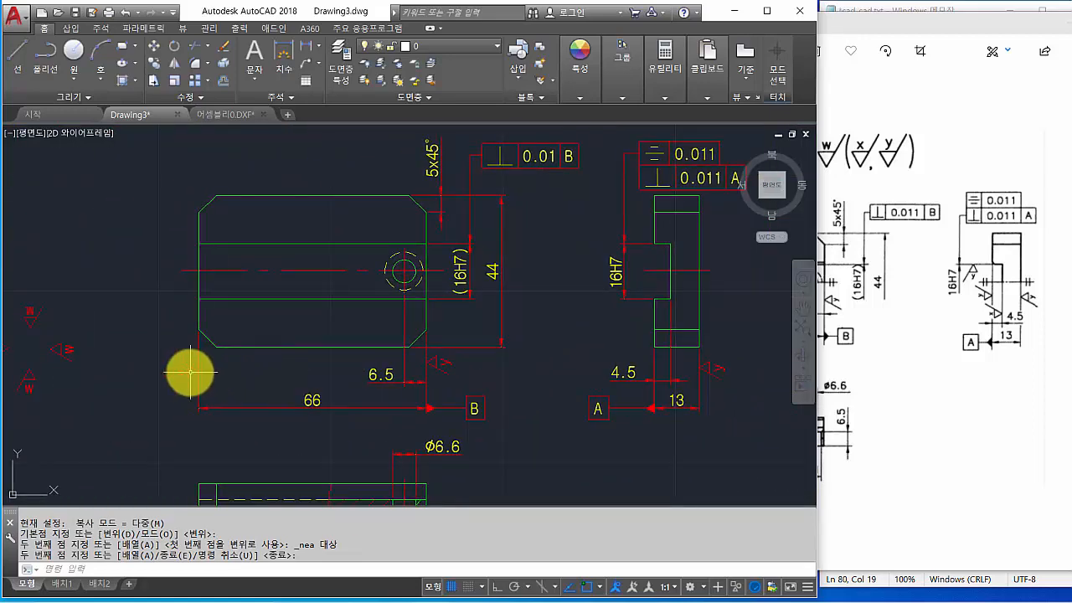
{"action": "scroll", "coordinate": [192, 376], "scroll_direction": "up", "scroll_amount": 2}
{"action": "scroll", "coordinate": [169, 381], "scroll_direction": "down", "scroll_amount": 2}
{"action": "middle_click_drag", "start_coordinate": [168, 381], "coordinate": [282, 375]}
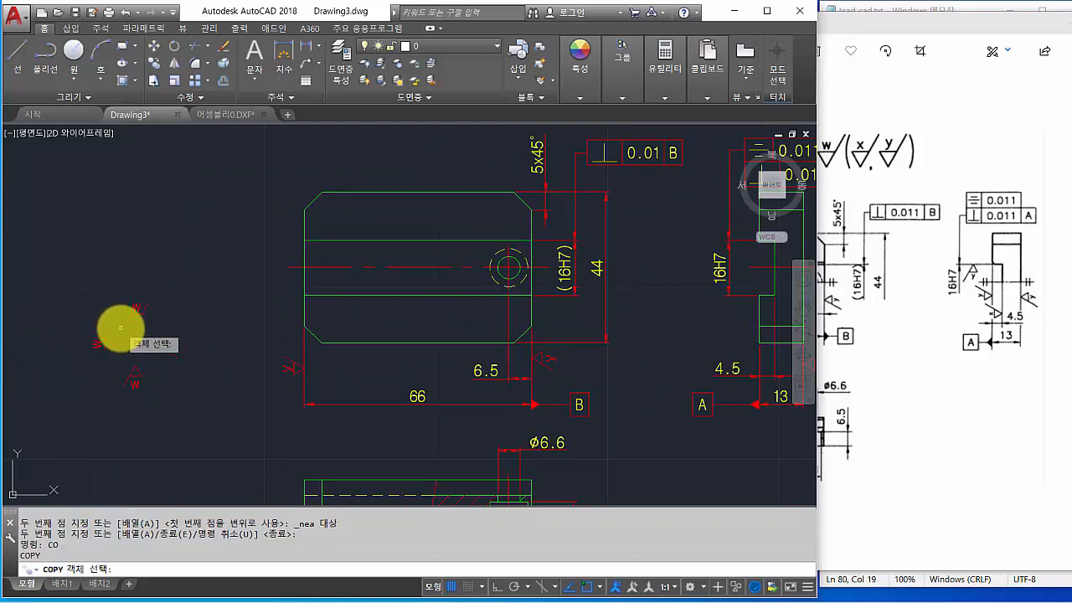
{"action": "left_click", "coordinate": [122, 325]}
{"action": "left_click", "coordinate": [79, 355]}
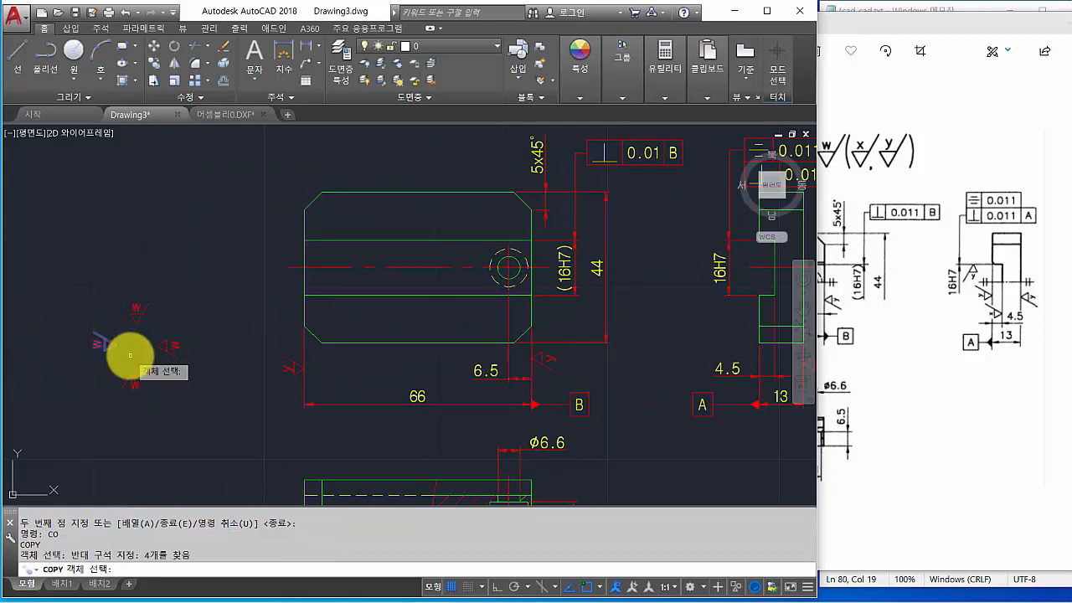
{"action": "key", "text": "Return"}
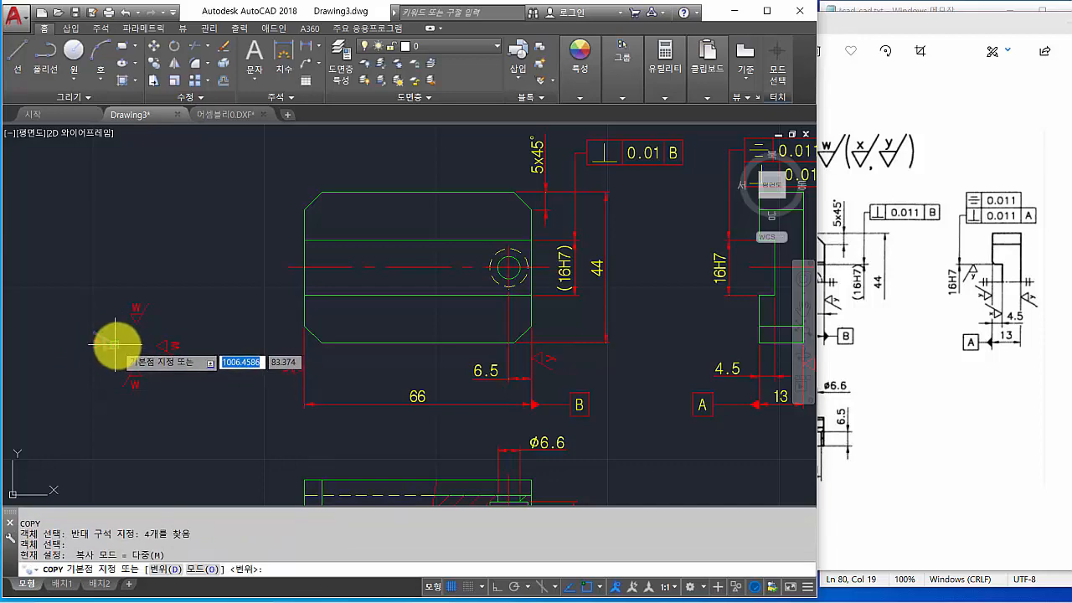
{"action": "left_click", "coordinate": [117, 345]}
{"action": "middle_click_drag", "start_coordinate": [598, 340], "coordinate": [212, 352]}
{"action": "scroll", "coordinate": [382, 319], "scroll_direction": "up", "scroll_amount": 4}
{"action": "scroll", "coordinate": [352, 319], "scroll_direction": "down", "scroll_amount": 2}
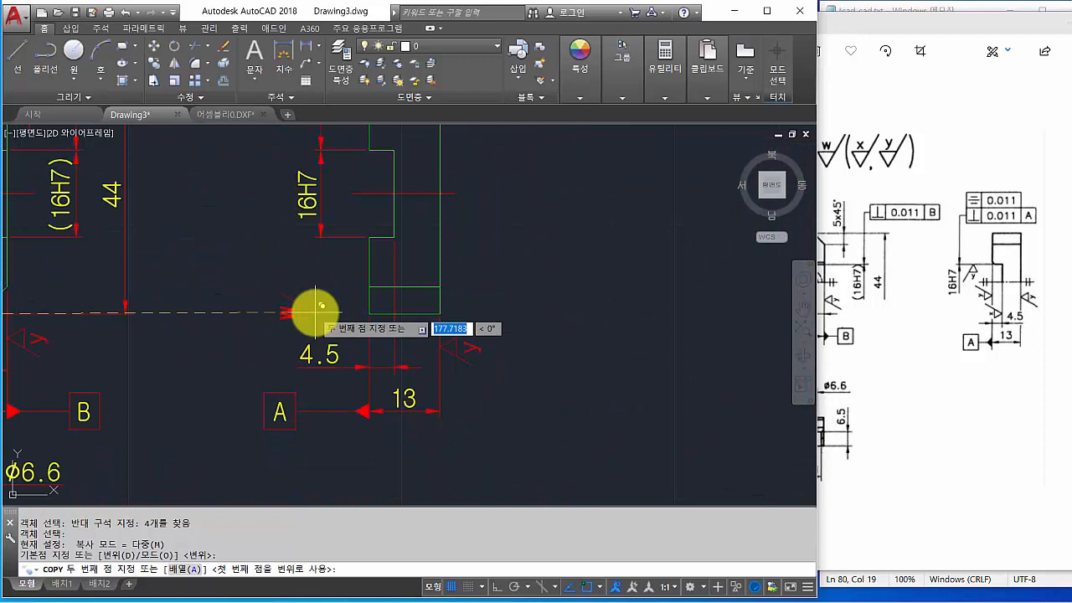
{"action": "right_click", "coordinate": [262, 305], "text": "shift"}
{"action": "left_click", "coordinate": [317, 560]}
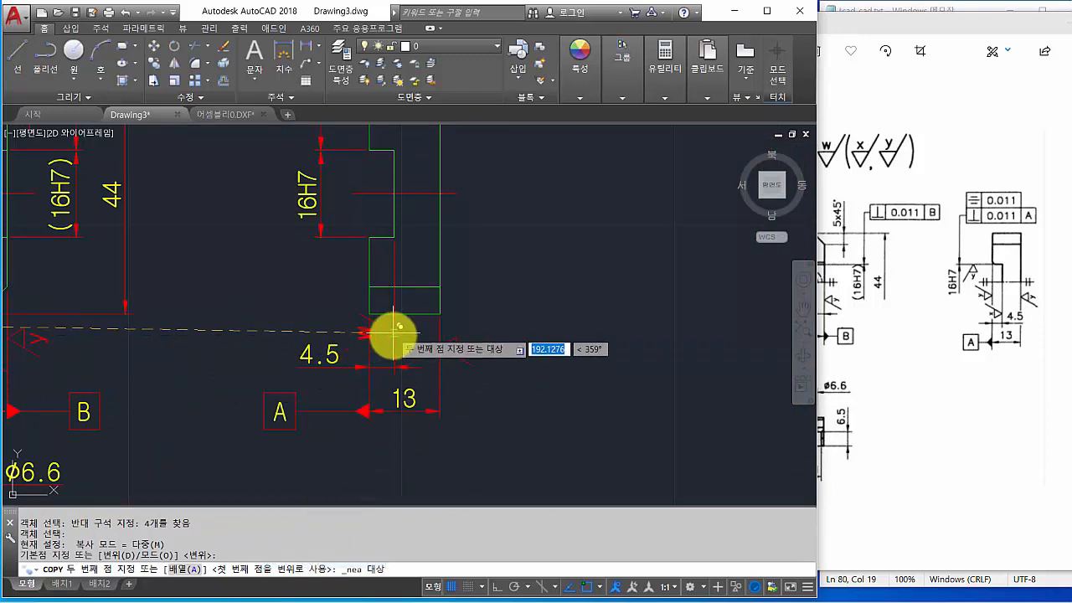
{"action": "left_click", "coordinate": [394, 260]}
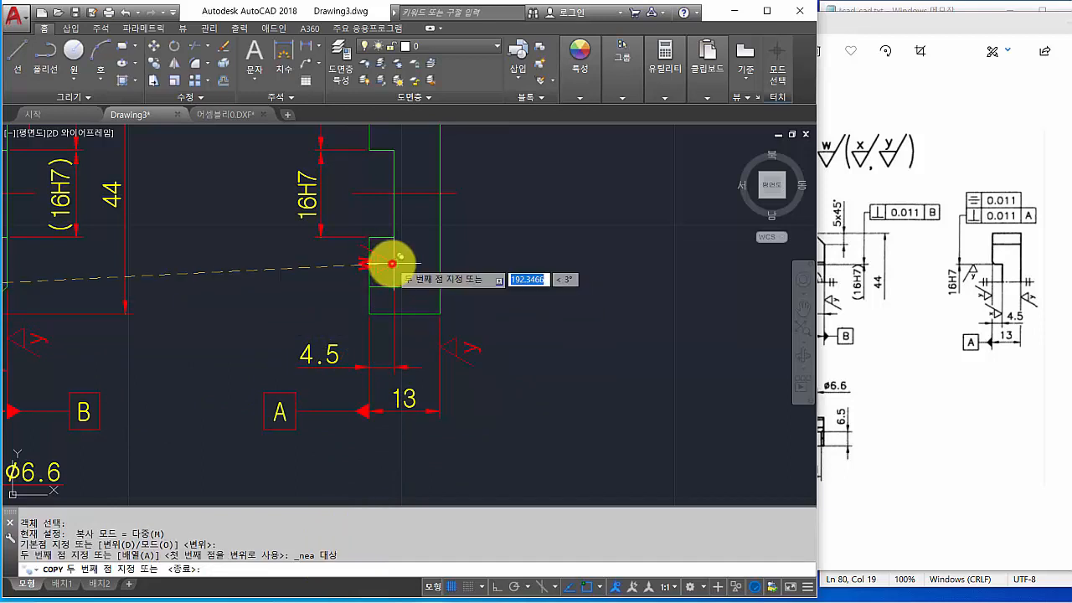
Place another copy of the W symbol on the 13 dimension's left extension line with the Nearest snap and finish copying
{"action": "right_click", "coordinate": [263, 304], "text": "shift"}
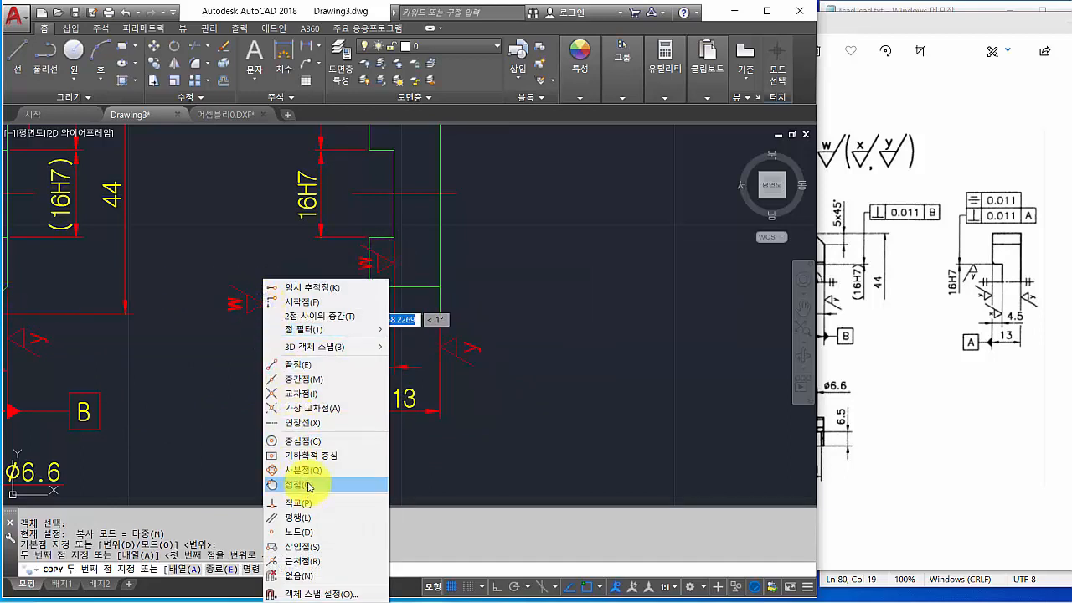
{"action": "left_click", "coordinate": [314, 561]}
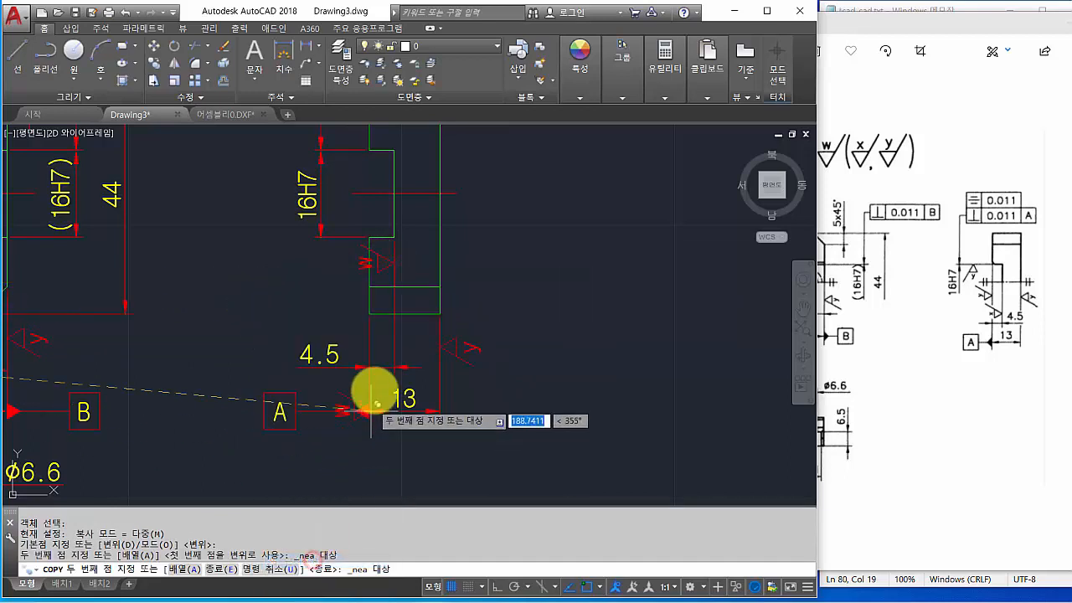
{"action": "left_click", "coordinate": [374, 334]}
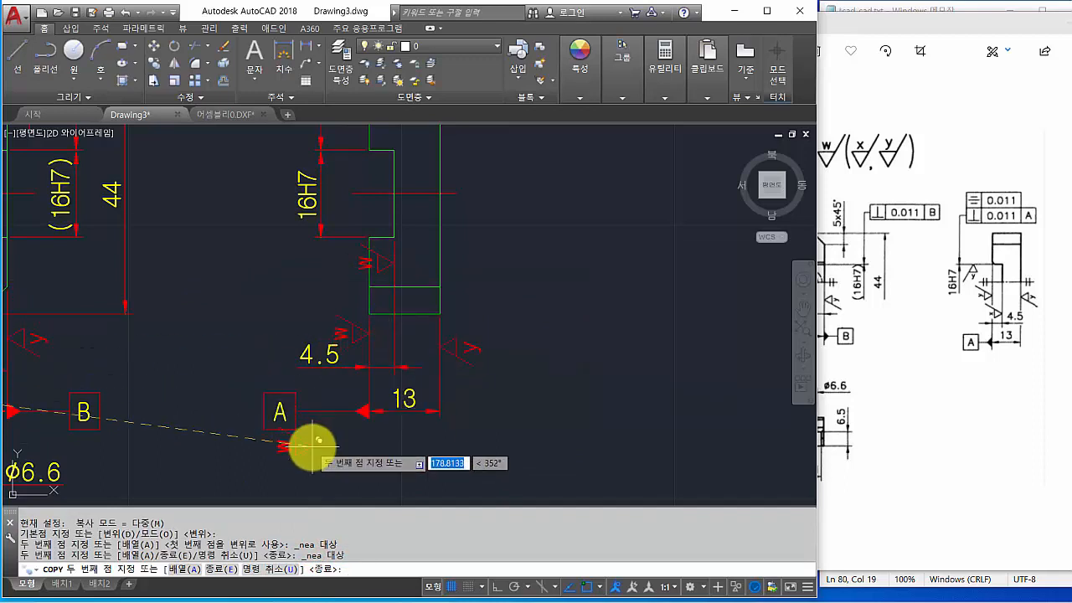
{"action": "key", "text": "Return"}
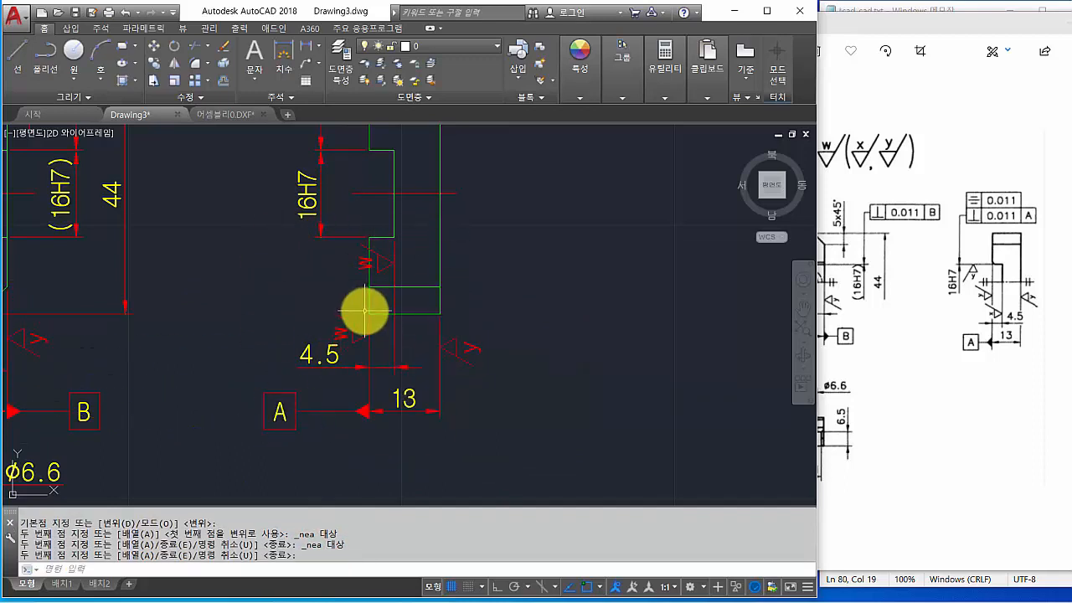
Change the symbol text at the 4.5 dimension's right extension line to y, and edit the text of the copy on the 13 dimension's left extension line
{"action": "scroll", "coordinate": [366, 304], "scroll_direction": "up", "scroll_amount": 2}
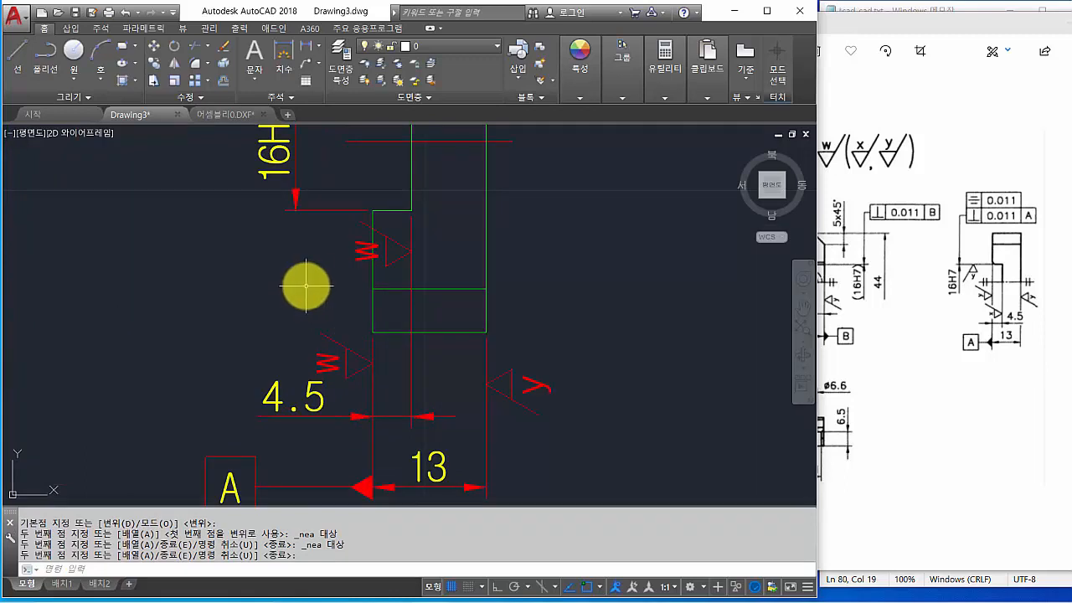
{"action": "double_click", "coordinate": [356, 262]}
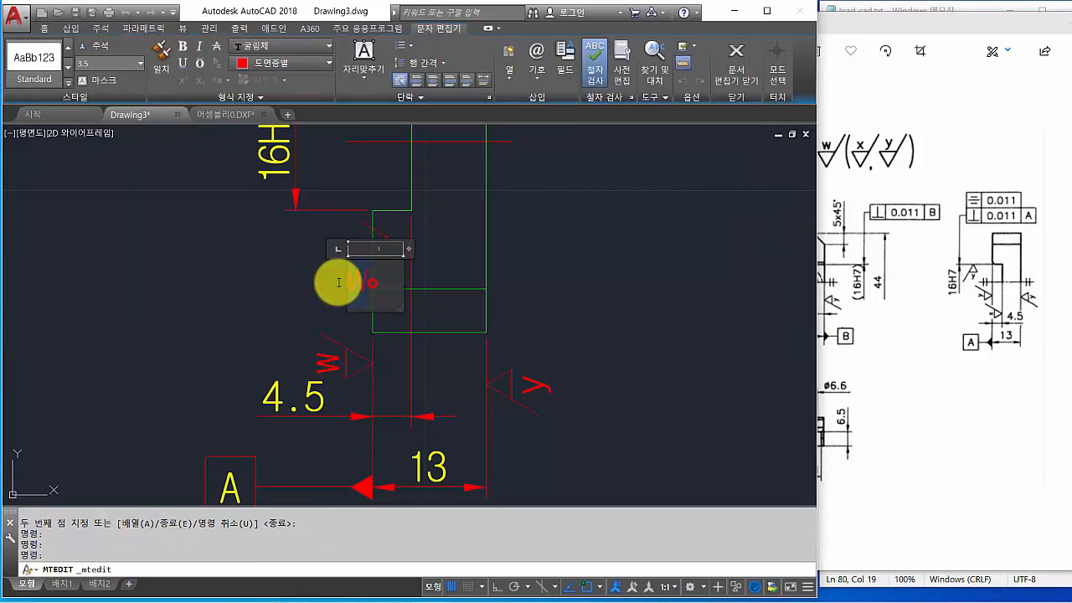
{"action": "type", "text": "y"}
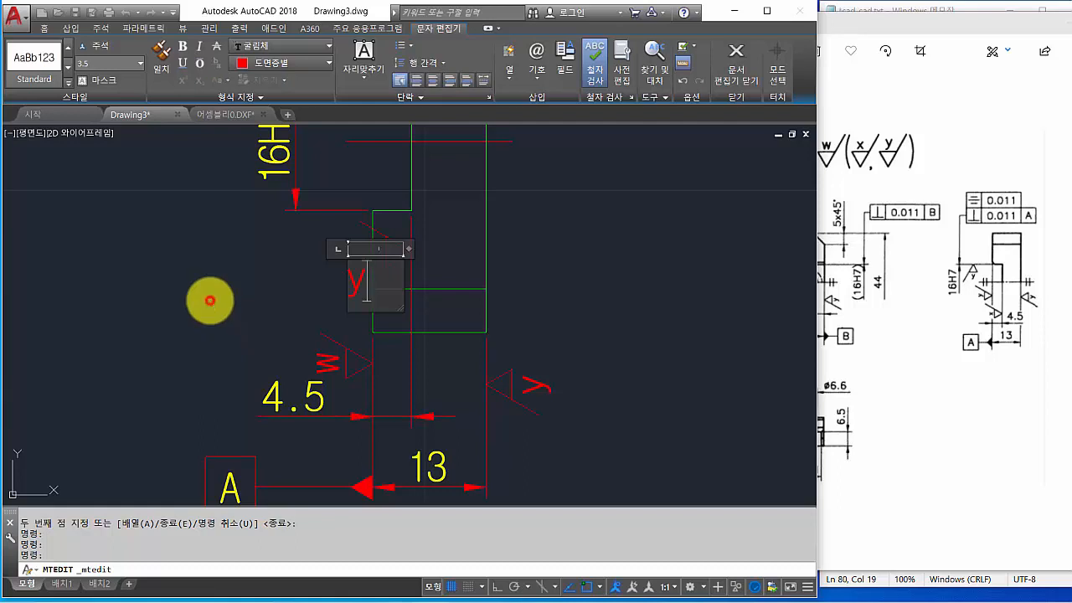
{"action": "left_click", "coordinate": [209, 300]}
{"action": "double_click", "coordinate": [327, 362]}
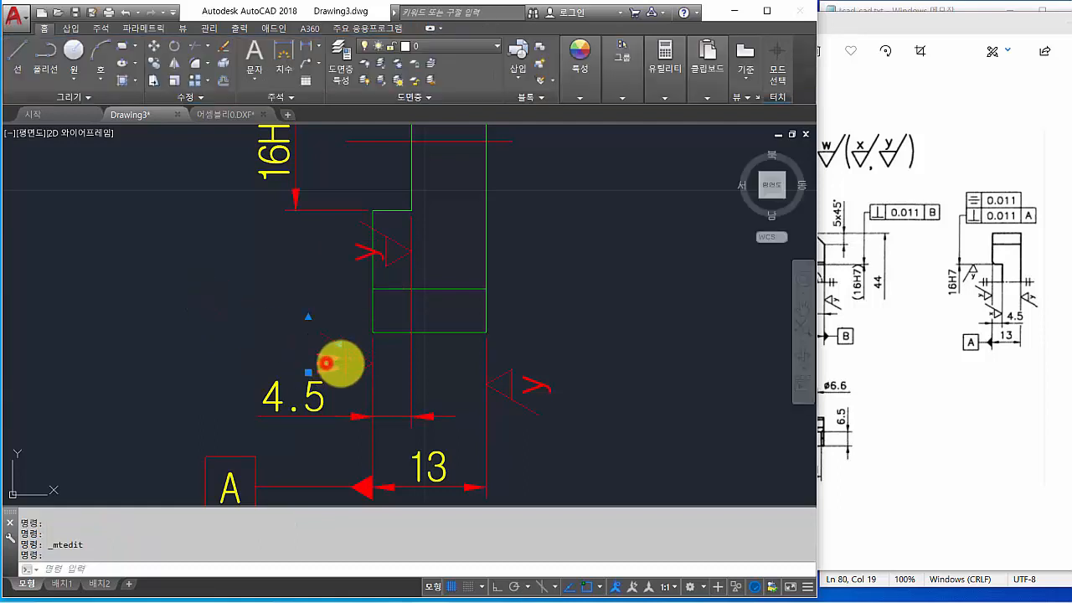
{"action": "left_click", "coordinate": [196, 317]}
Bring up the reference image image01.png to check its surface finish symbols against the whole drawing, and return to the AutoCAD drawing
{"action": "scroll", "coordinate": [196, 317], "scroll_direction": "down", "scroll_amount": 4}
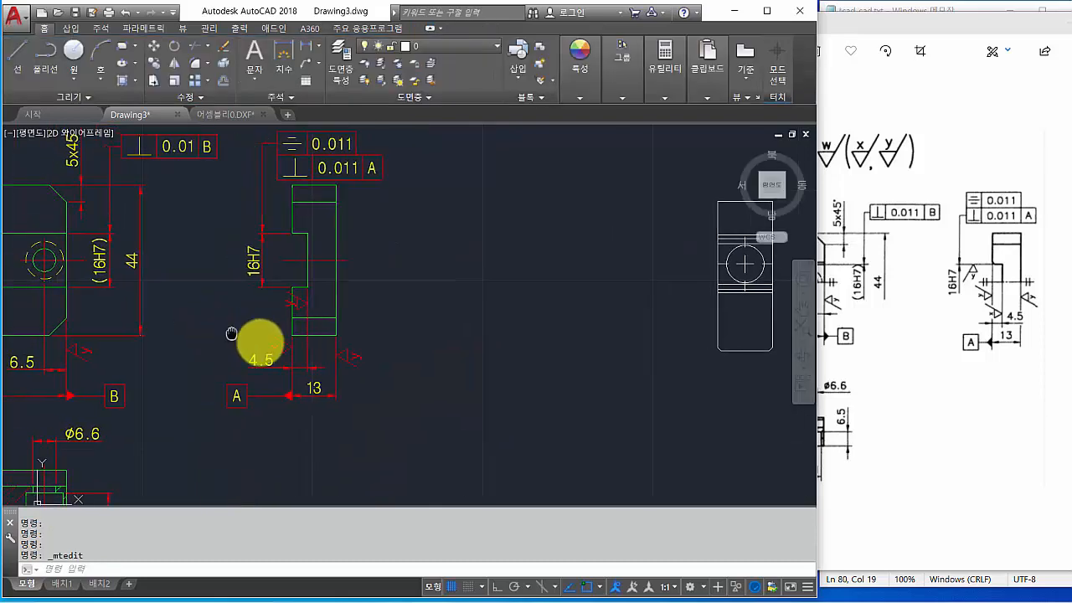
{"action": "middle_click_drag", "start_coordinate": [259, 340], "coordinate": [461, 334]}
{"action": "scroll", "coordinate": [462, 333], "scroll_direction": "down", "scroll_amount": 3}
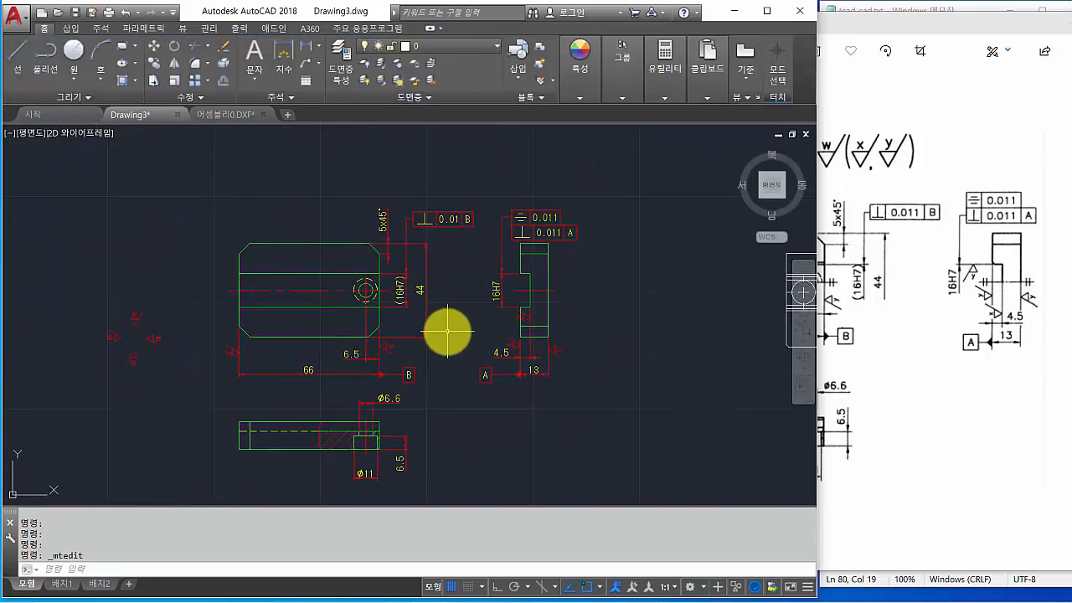
{"action": "left_click", "coordinate": [887, 27]}
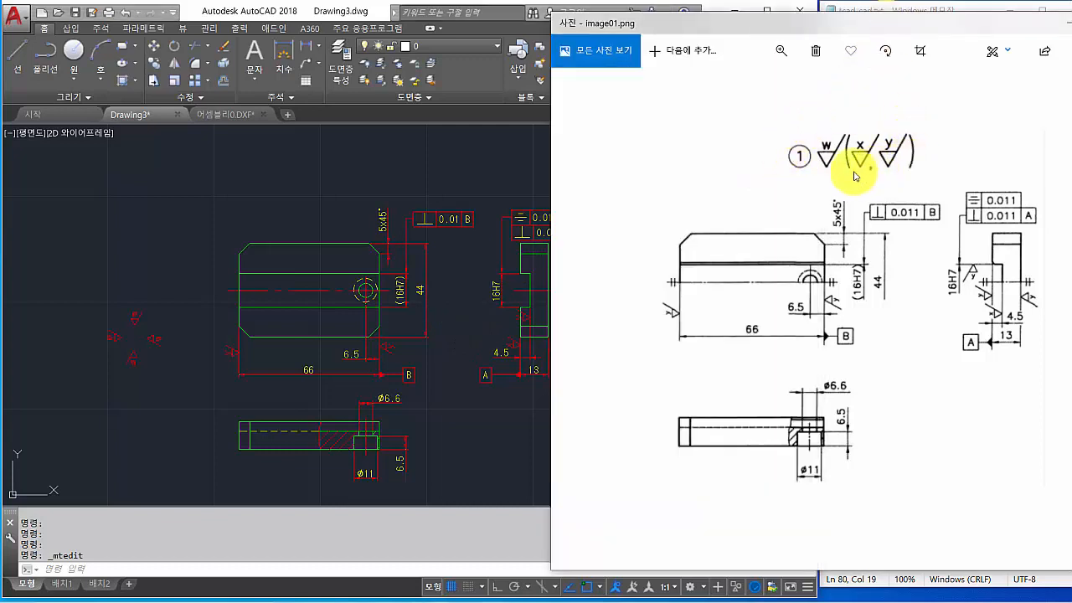
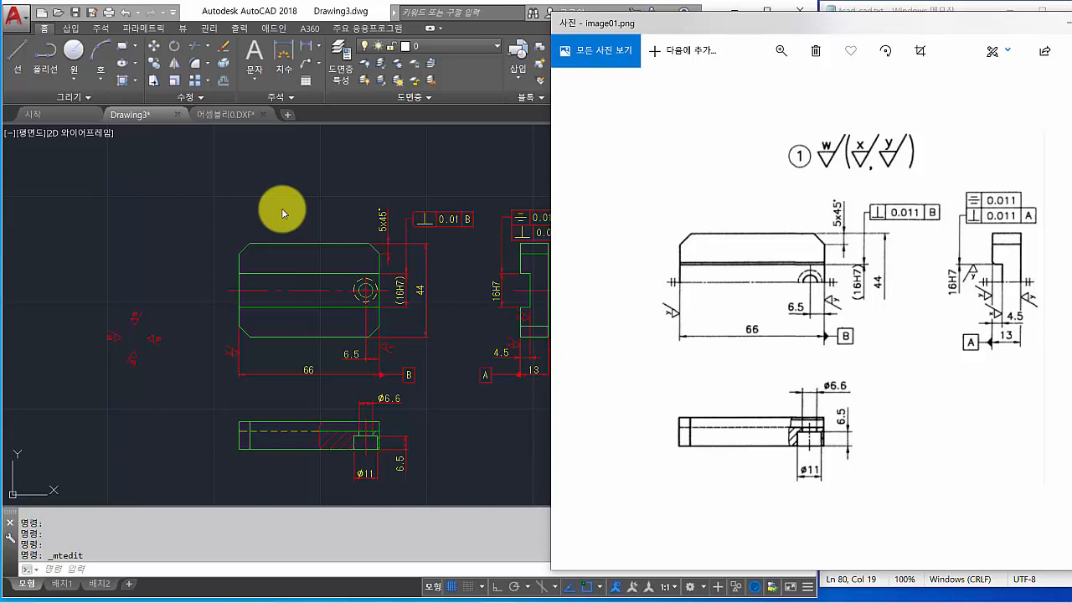
{"action": "left_click", "coordinate": [318, 176]}
Copy the upright W source symbol by its triangle tip into the empty space above the front view and finish copying
{"action": "mouse_move", "coordinate": [318, 175]}
{"action": "middle_mouse_down"}
{"action": "mouse_move", "coordinate": [263, 263]}
{"action": "mouse_move", "coordinate": [340, 211]}
{"action": "middle_mouse_up"}
{"action": "scroll", "coordinate": [157, 372], "scroll_direction": "up", "scroll_amount": 3}
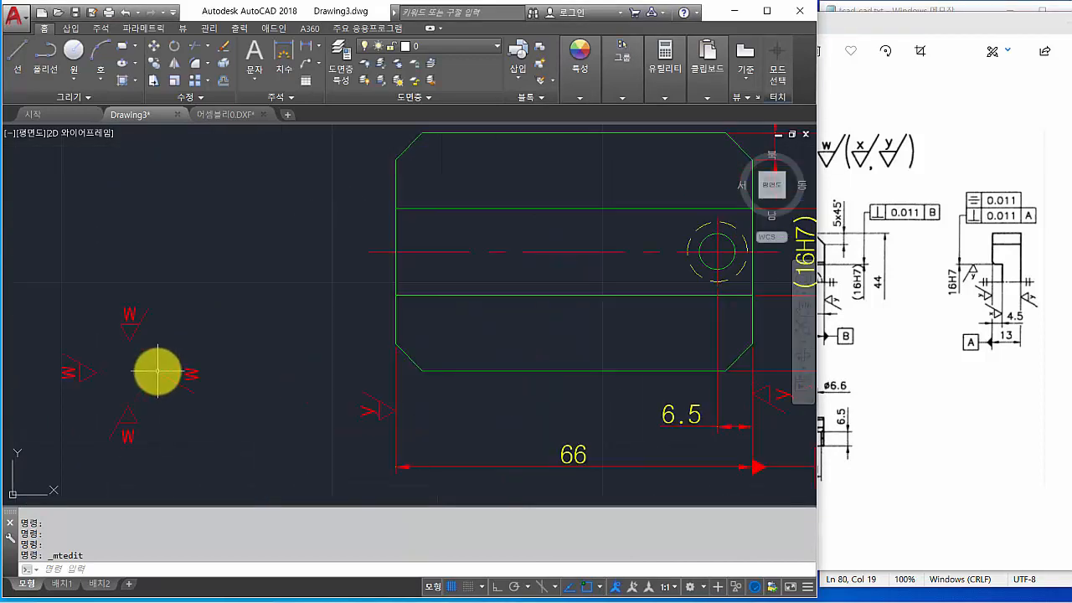
{"action": "type", "text": "CO"}
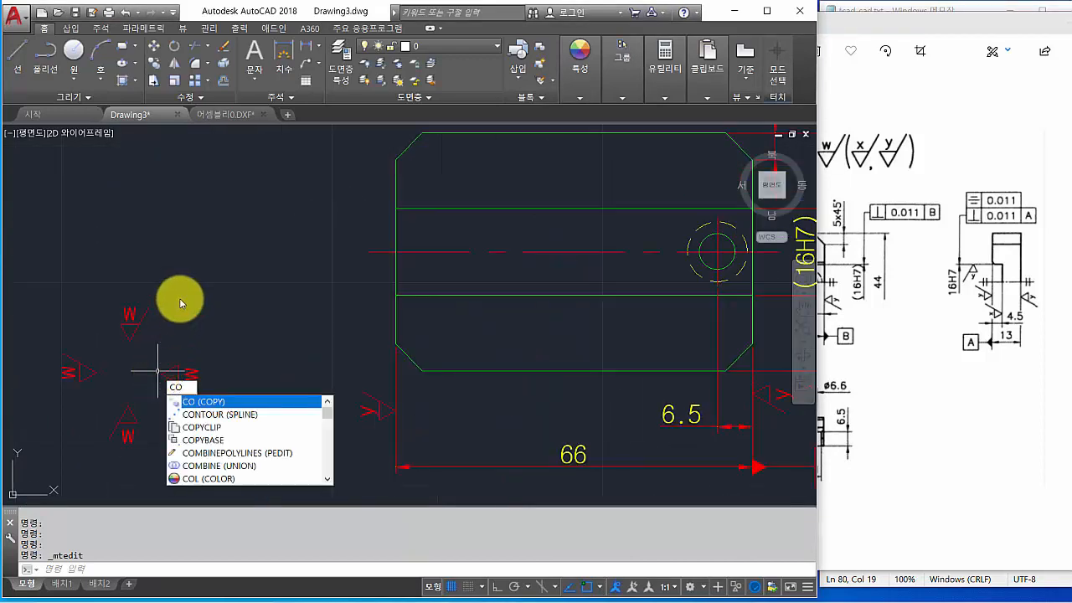
{"action": "key", "text": "Return"}
{"action": "left_click", "coordinate": [165, 290]}
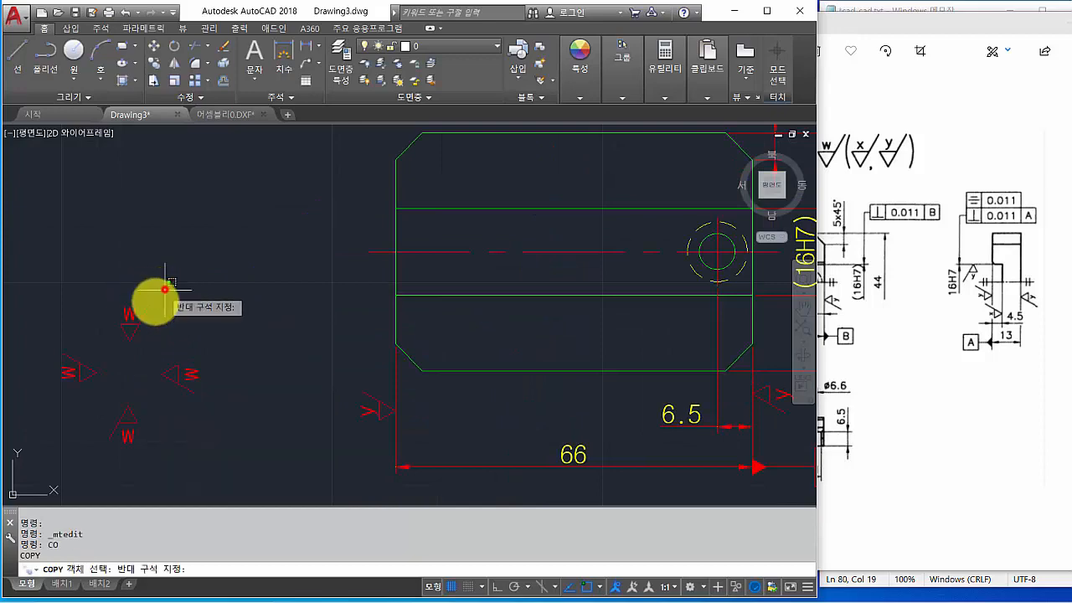
{"action": "left_click", "coordinate": [109, 360]}
{"action": "key", "text": "Return"}
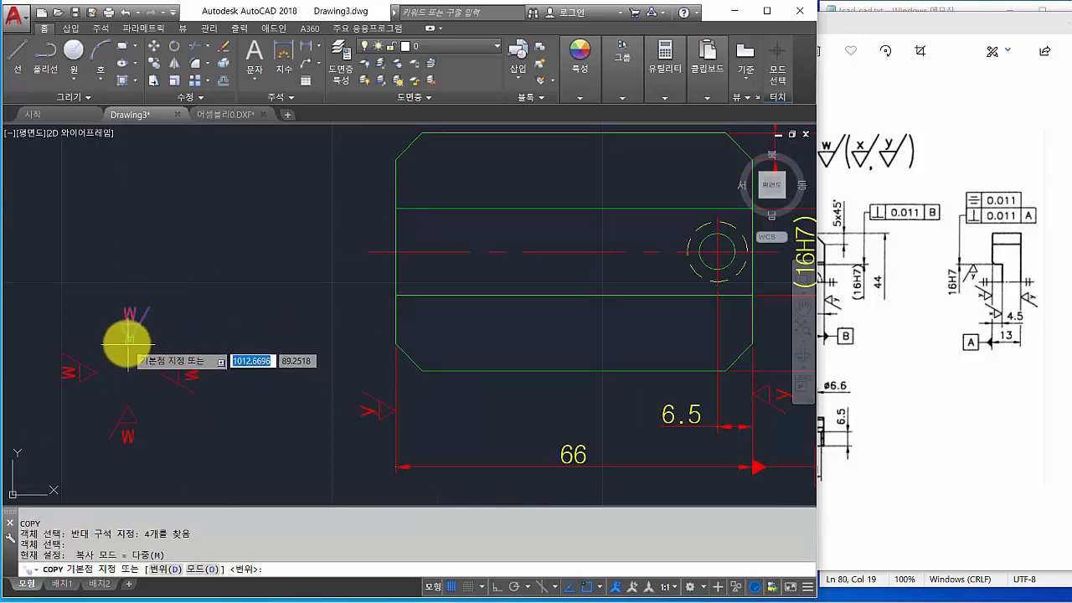
{"action": "left_click", "coordinate": [128, 343]}
{"action": "scroll", "coordinate": [143, 360], "scroll_direction": "down", "scroll_amount": 4}
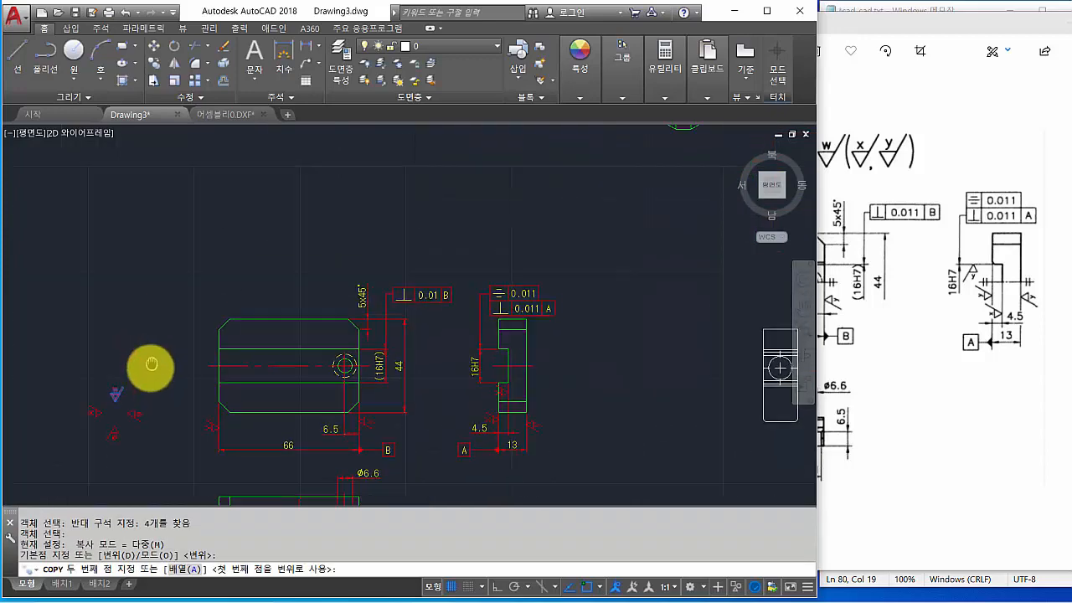
{"action": "left_click", "coordinate": [300, 242]}
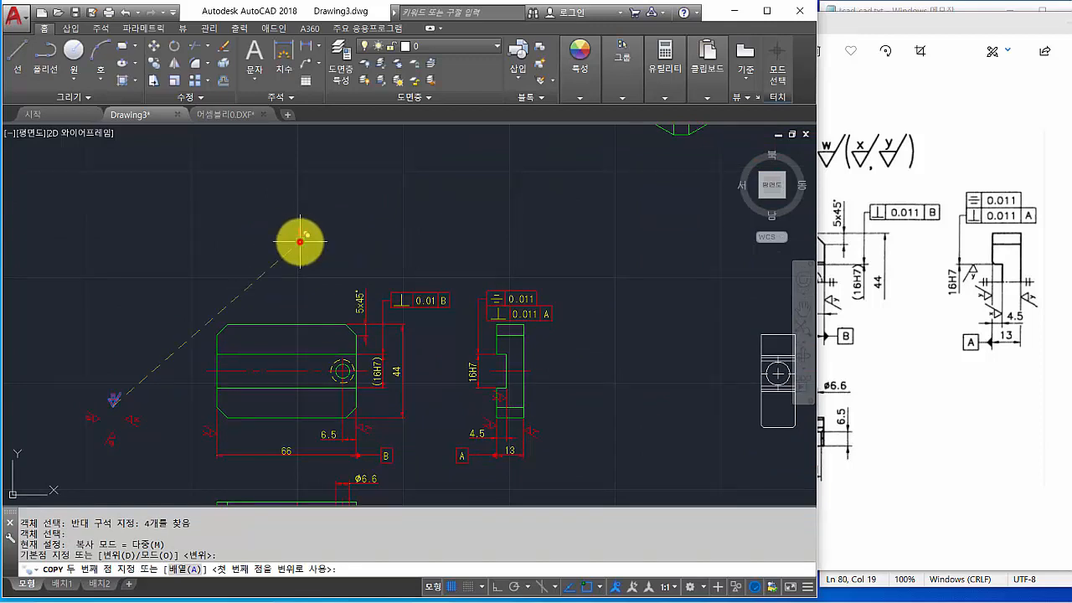
{"action": "key", "text": "Return"}
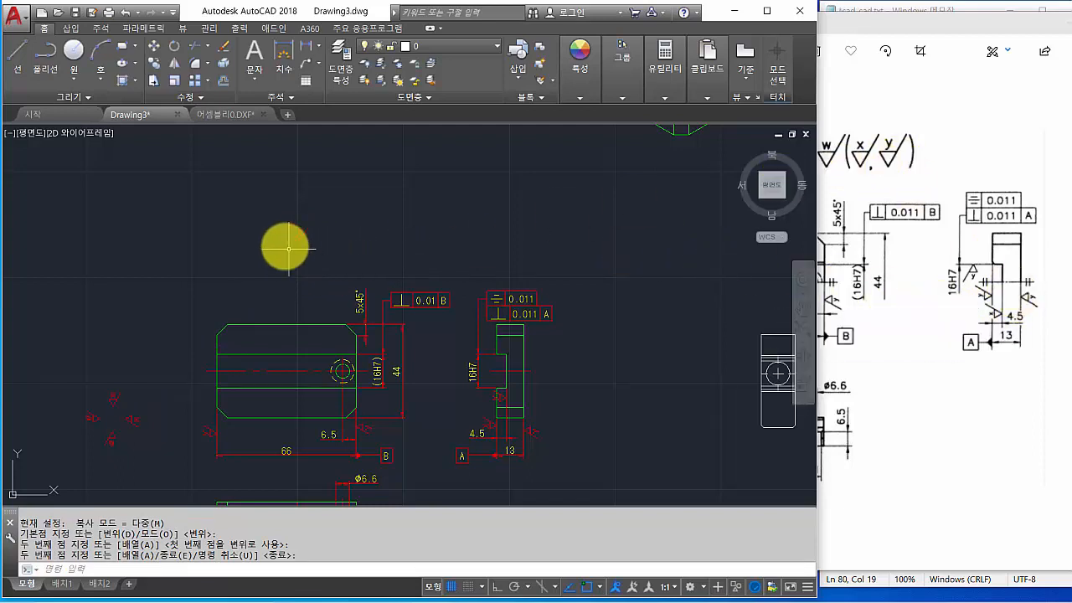
Scale the copied W symbol above the front view by a factor of 2 about its triangle tip
{"action": "scroll", "coordinate": [300, 243], "scroll_direction": "up", "scroll_amount": 5}
{"action": "middle_click_drag", "start_coordinate": [300, 243], "coordinate": [311, 304]}
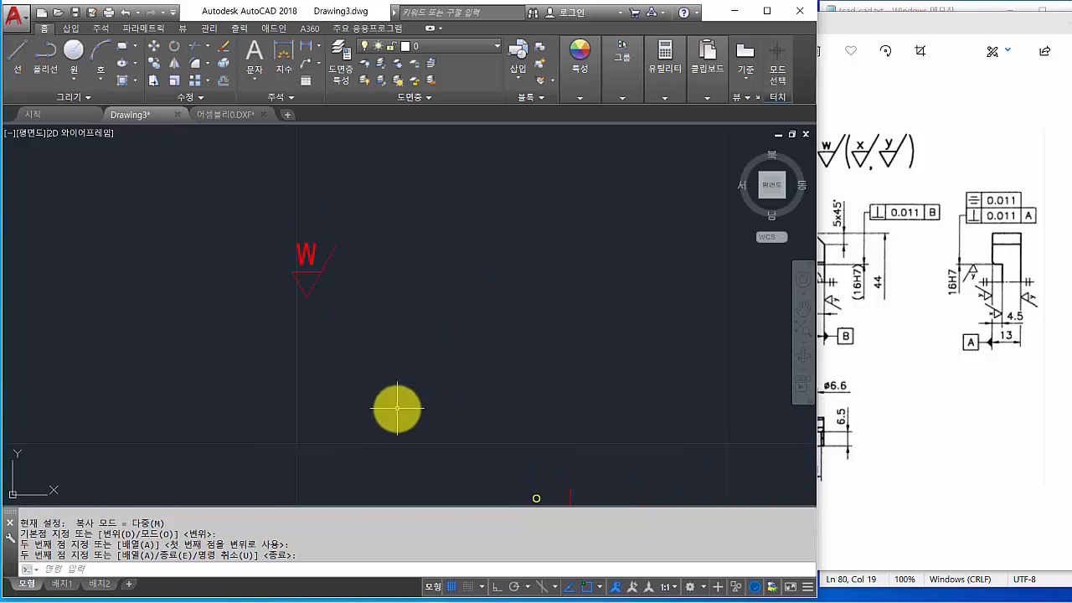
{"action": "left_click", "coordinate": [332, 570]}
{"action": "type", "text": "sc"}
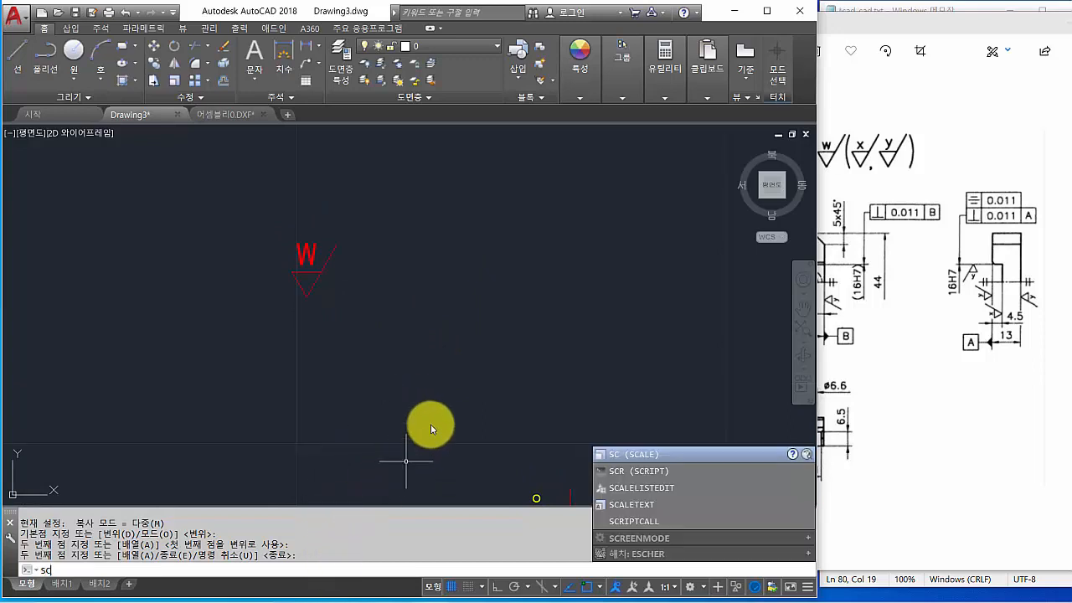
{"action": "key", "text": "Return"}
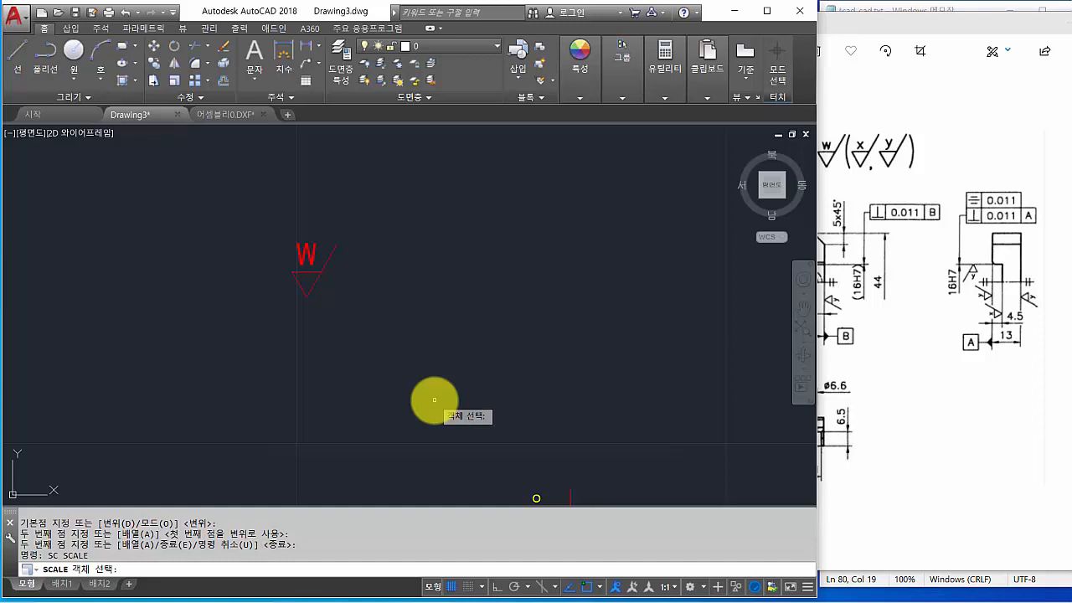
{"action": "left_click", "coordinate": [247, 215]}
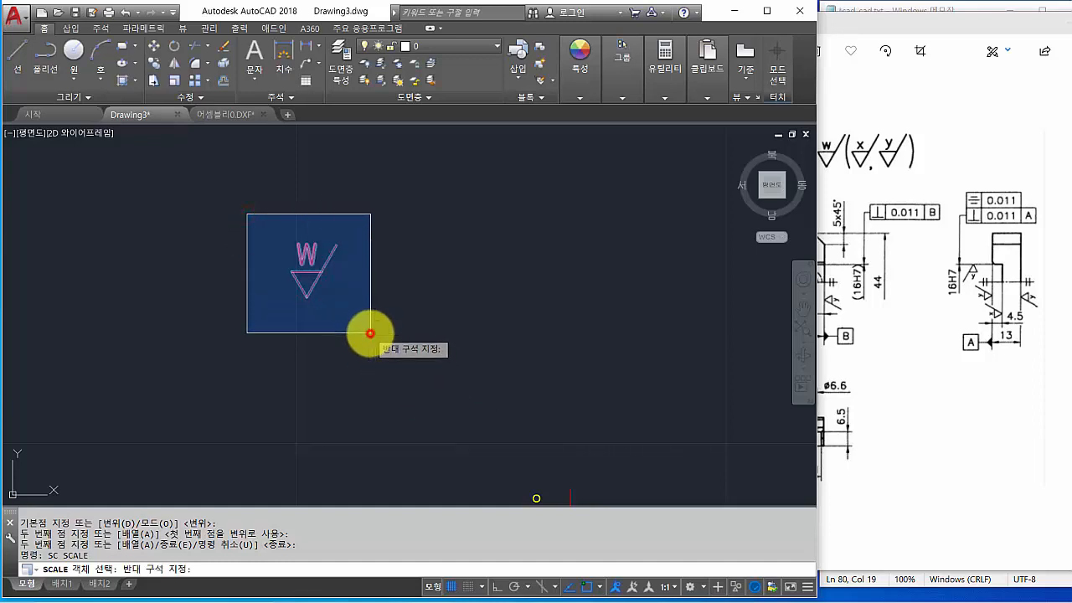
{"action": "left_click", "coordinate": [369, 332]}
{"action": "key", "text": "Return"}
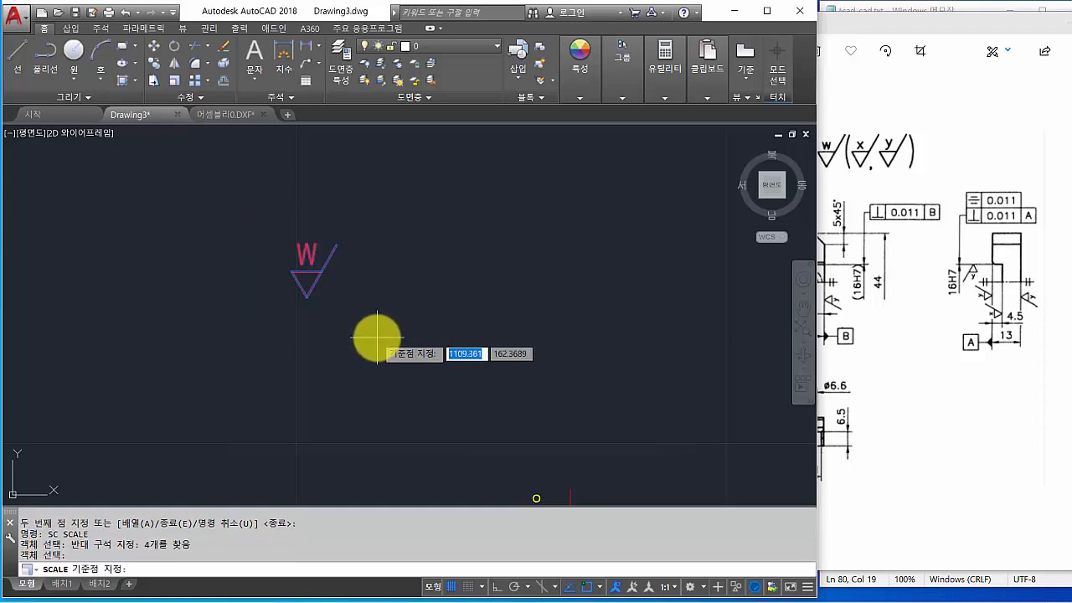
{"action": "left_click", "coordinate": [307, 295]}
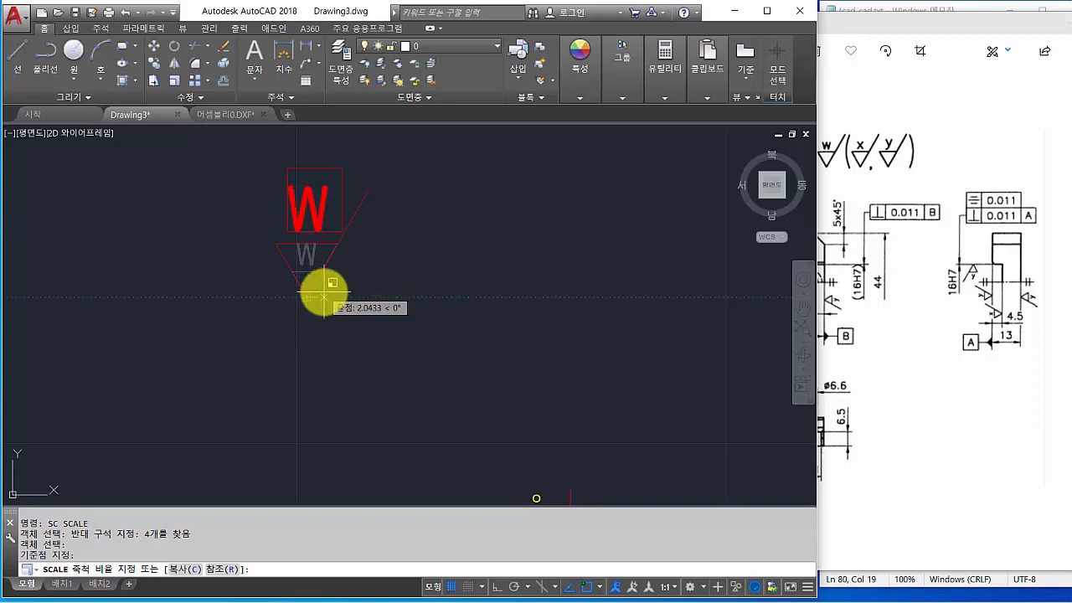
{"action": "type", "text": "2"}
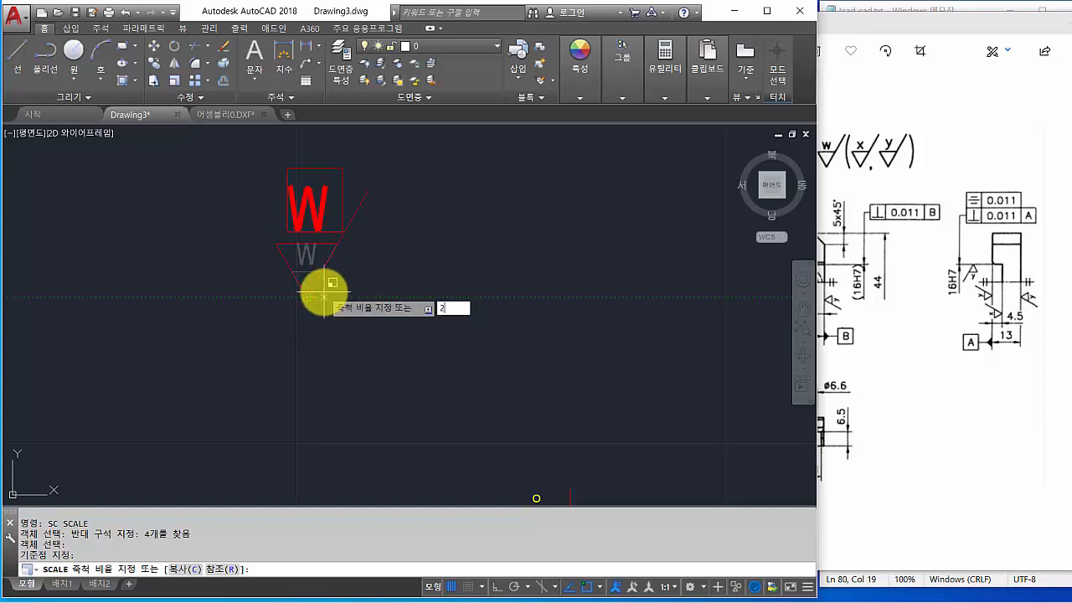
{"action": "key", "text": "Return"}
Copy the enlarged W symbol twice horizontally to its right with Ortho on, about 19 and 37 units from the original triangle tip
{"action": "scroll", "coordinate": [335, 299], "scroll_direction": "down", "scroll_amount": 5}
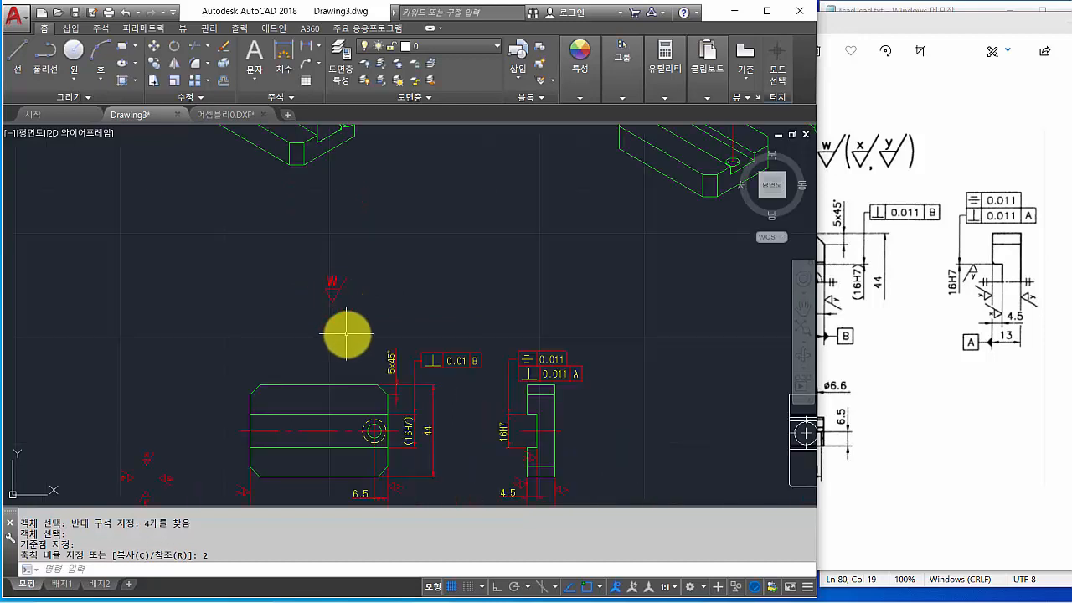
{"action": "scroll", "coordinate": [344, 331], "scroll_direction": "up", "scroll_amount": 2}
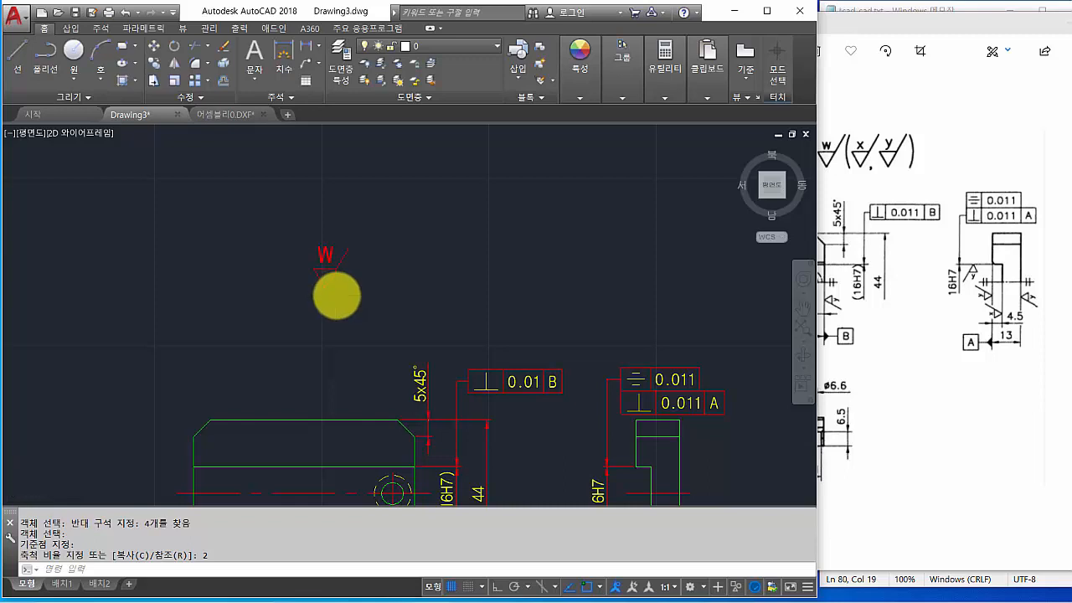
{"action": "scroll", "coordinate": [327, 303], "scroll_direction": "up", "scroll_amount": 2}
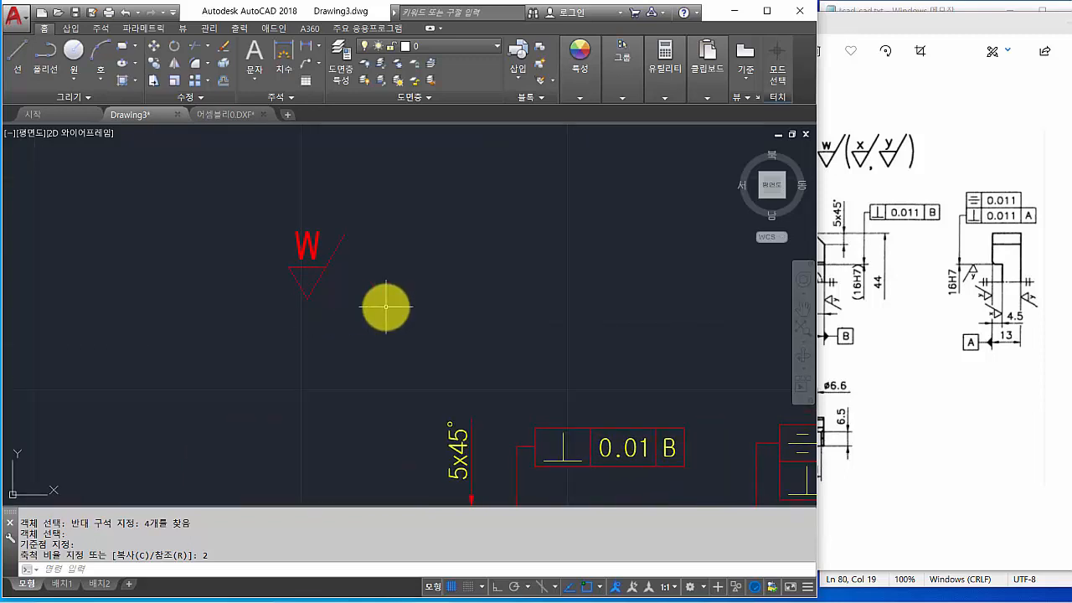
{"action": "key", "text": "Return"}
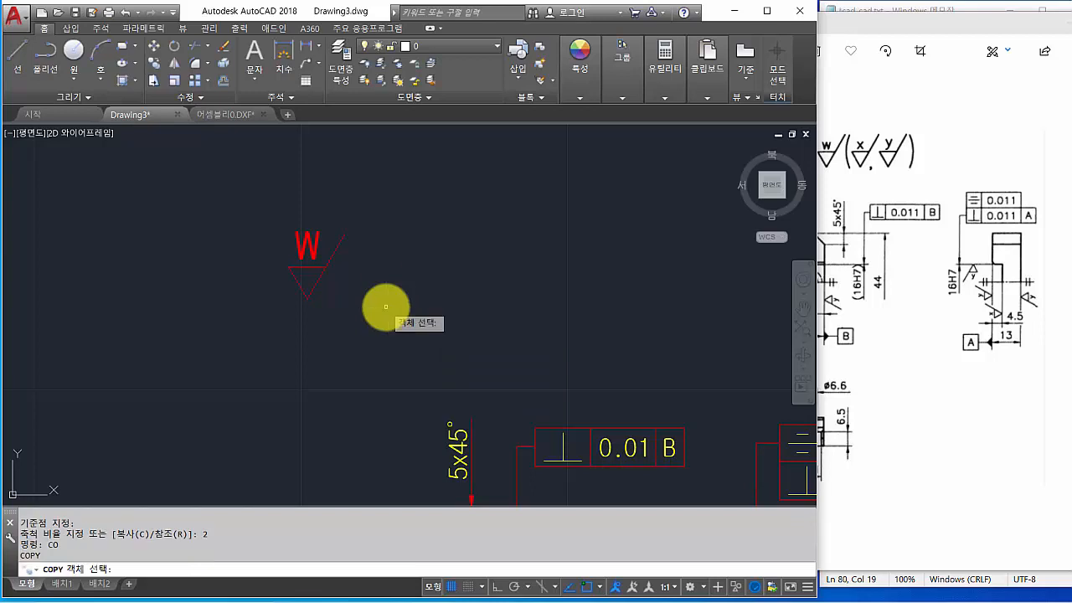
{"action": "left_click", "coordinate": [369, 201]}
{"action": "left_click", "coordinate": [263, 312]}
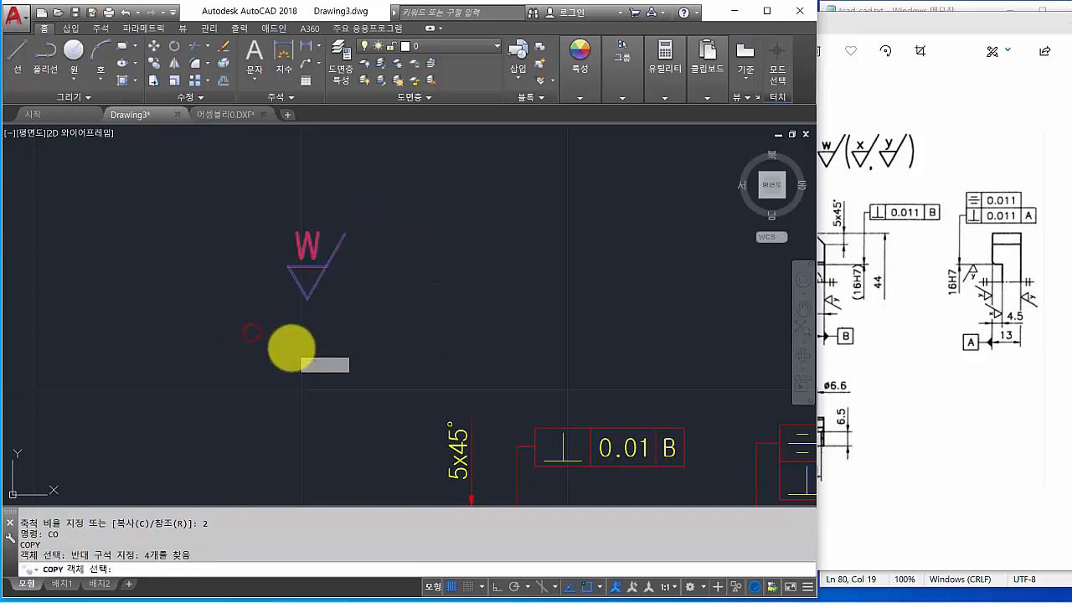
{"action": "key", "text": "Return"}
{"action": "left_click", "coordinate": [308, 299]}
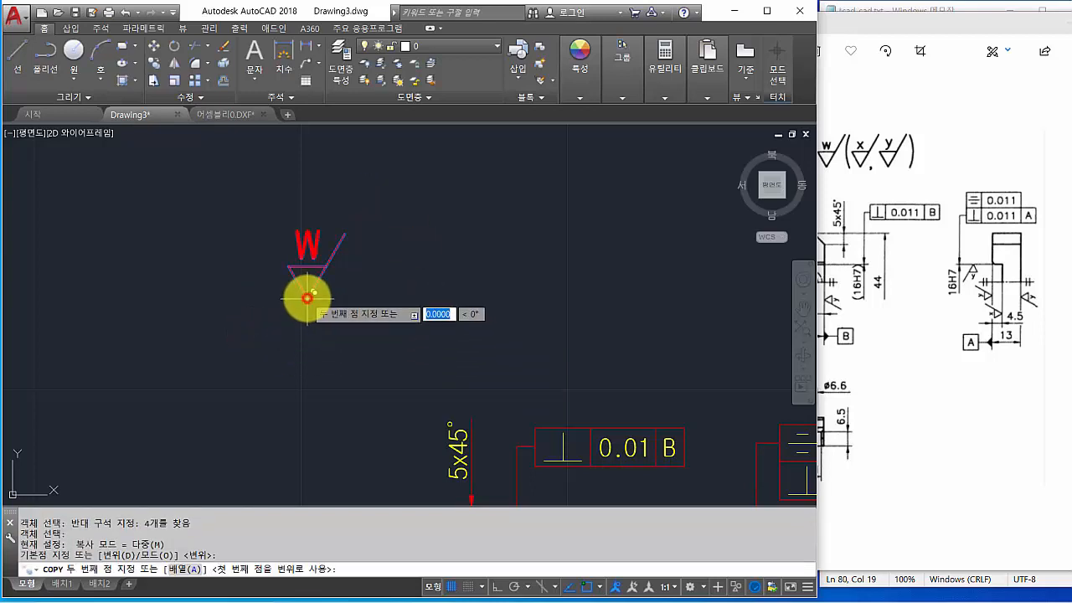
{"action": "key", "text": "F8"}
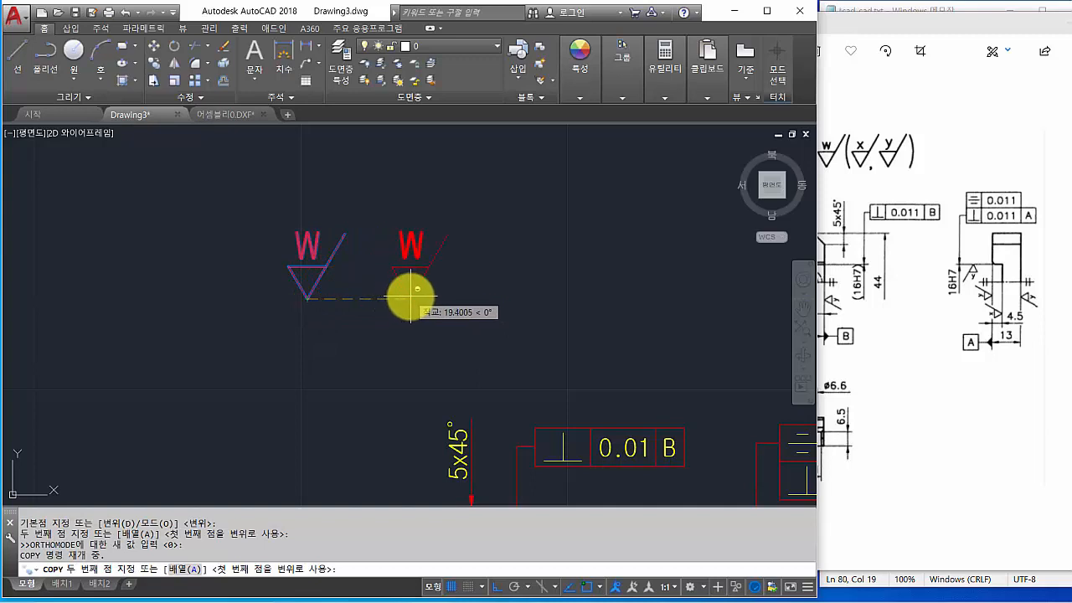
{"action": "left_click", "coordinate": [410, 298]}
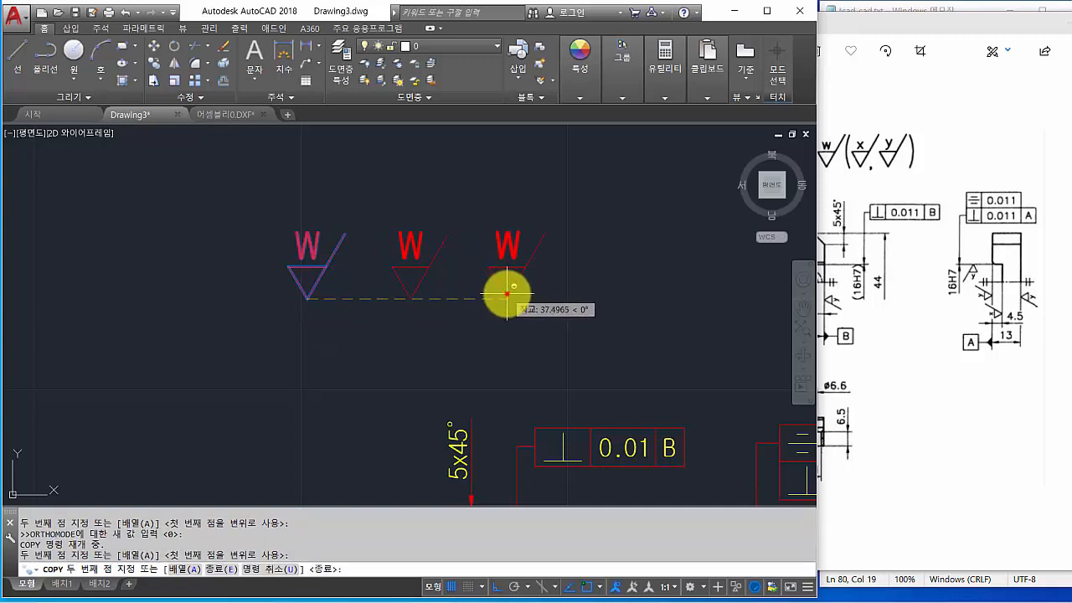
{"action": "left_click", "coordinate": [507, 297]}
{"action": "key", "text": "Return"}
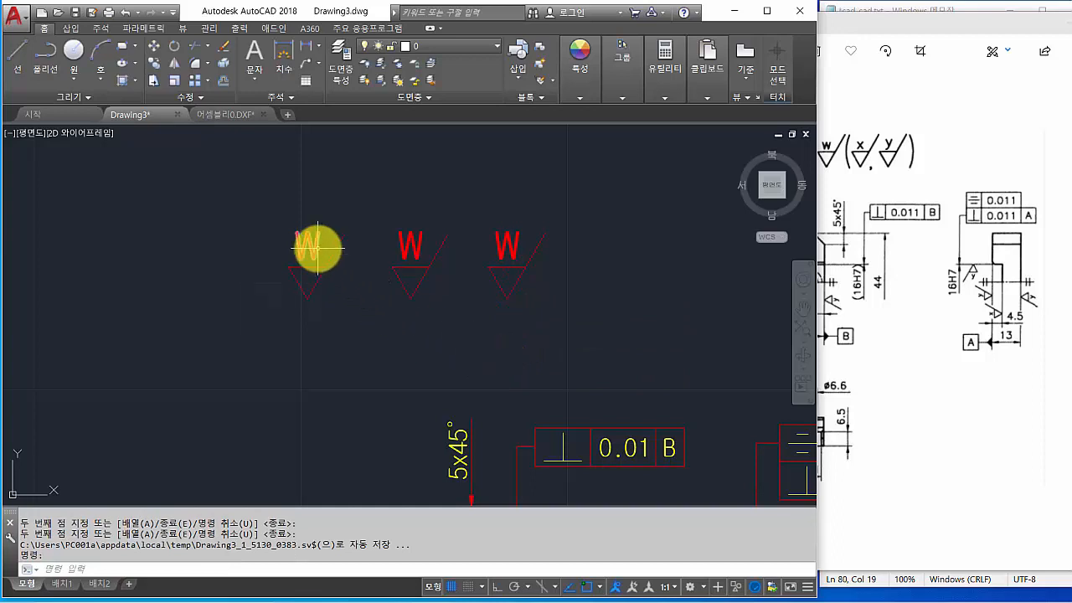
Change the letter of the middle enlarged symbol to x and that of the rightmost one to y
{"action": "double_click", "coordinate": [415, 250]}
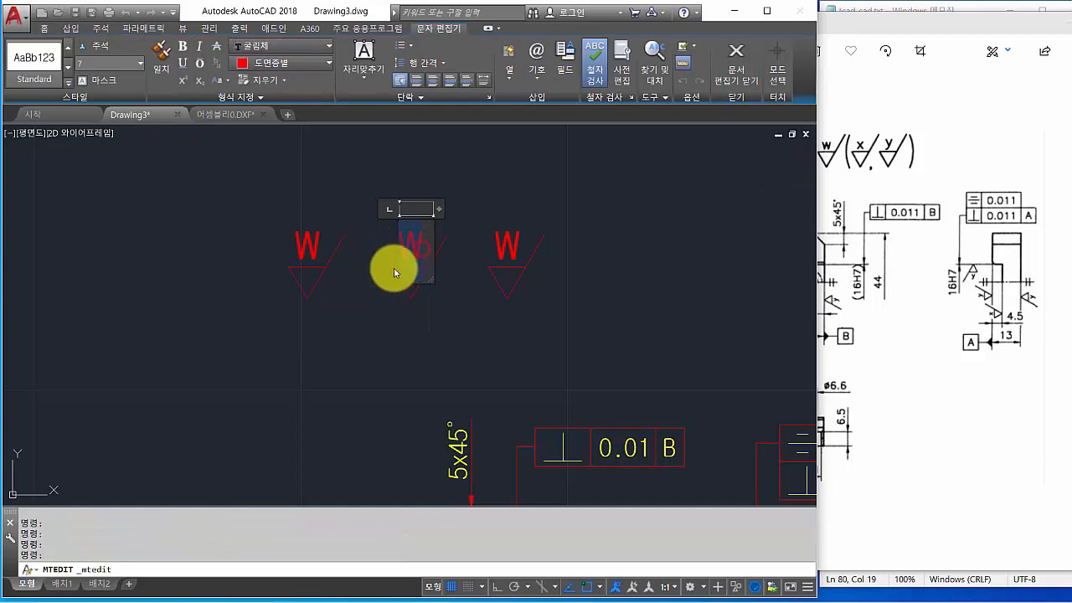
{"action": "type", "text": "X"}
{"action": "left_click", "coordinate": [527, 347]}
{"action": "left_click", "coordinate": [518, 245]}
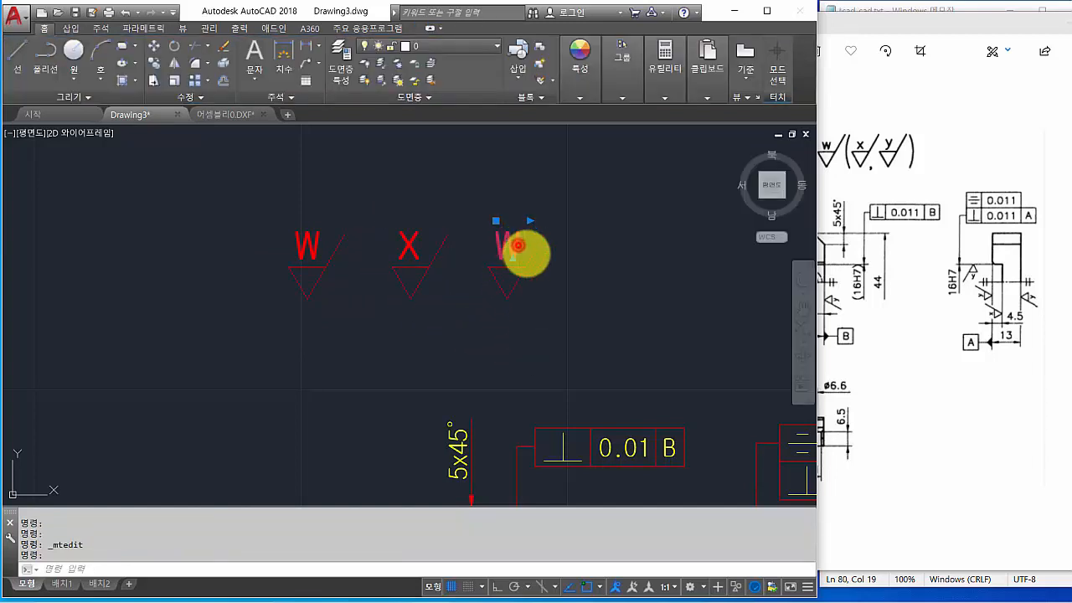
{"action": "double_click", "coordinate": [517, 245]}
{"action": "key", "text": "BackSpace"}
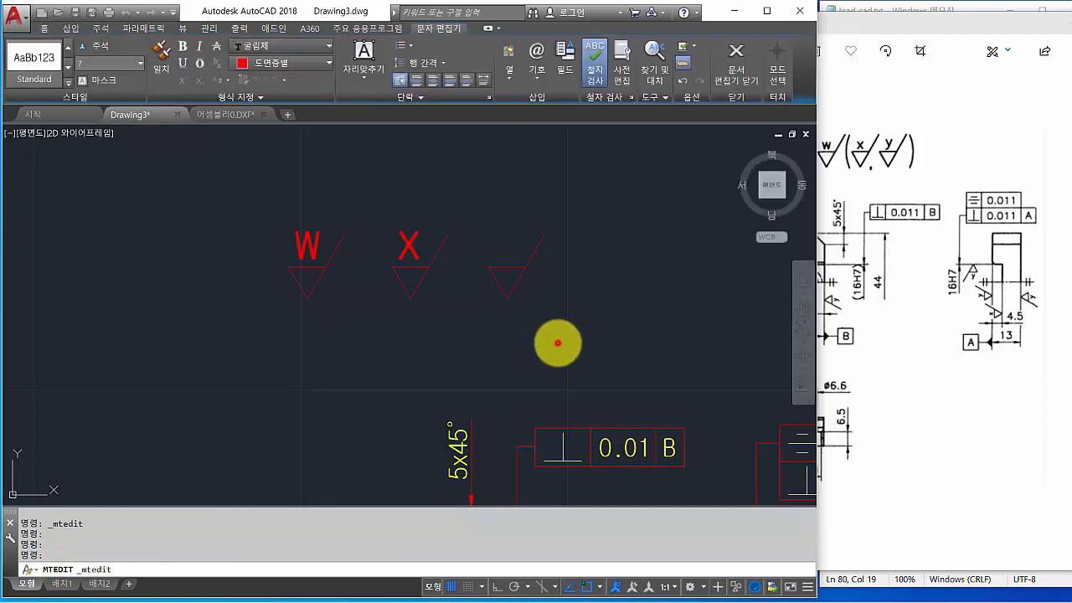
{"action": "type", "text": "y"}
{"action": "left_click", "coordinate": [558, 343]}
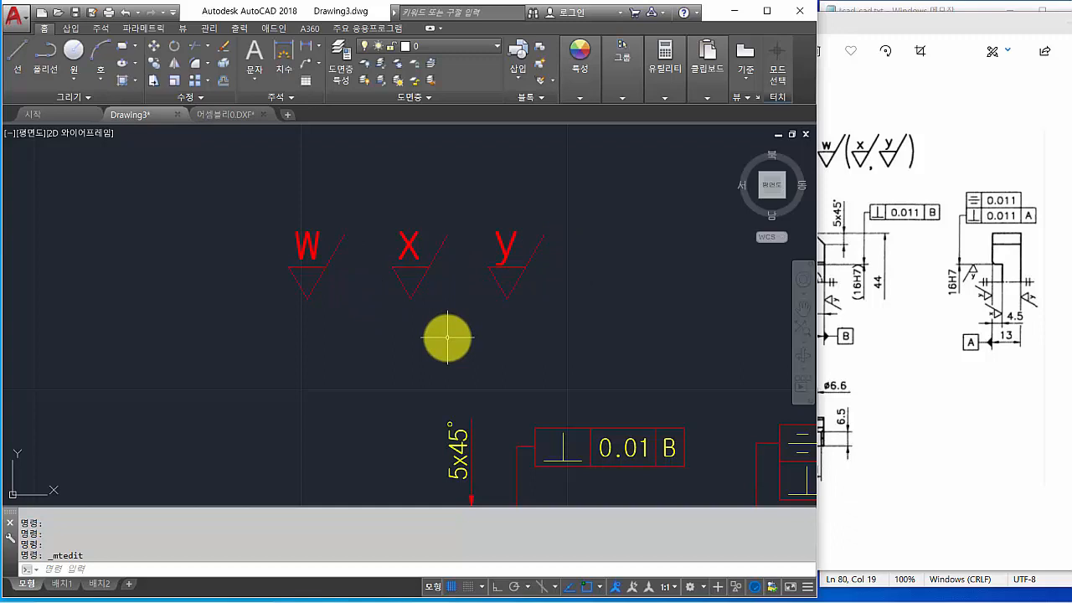
Add multiline text with an opening parenthesis "(" below the enlarged W symbol and increase its text height
{"action": "key", "text": "Return"}
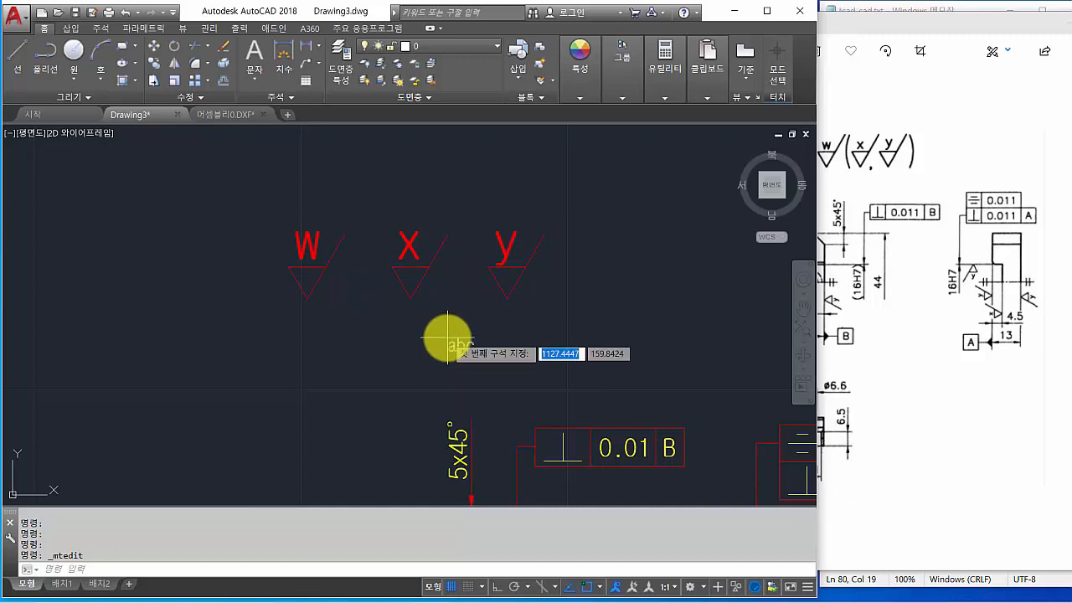
{"action": "left_click", "coordinate": [332, 338]}
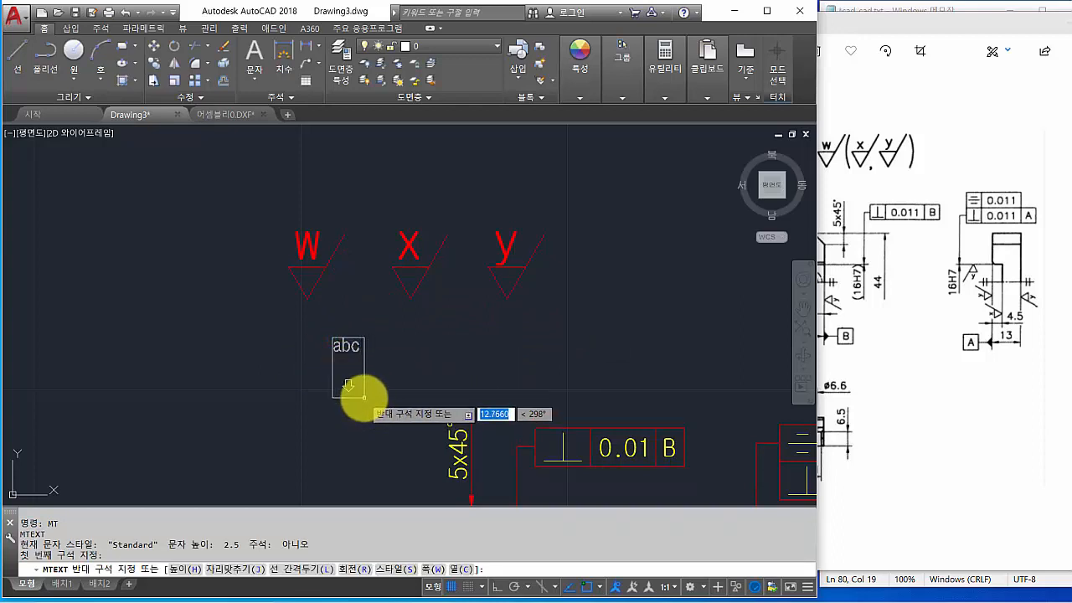
{"action": "left_click", "coordinate": [364, 397]}
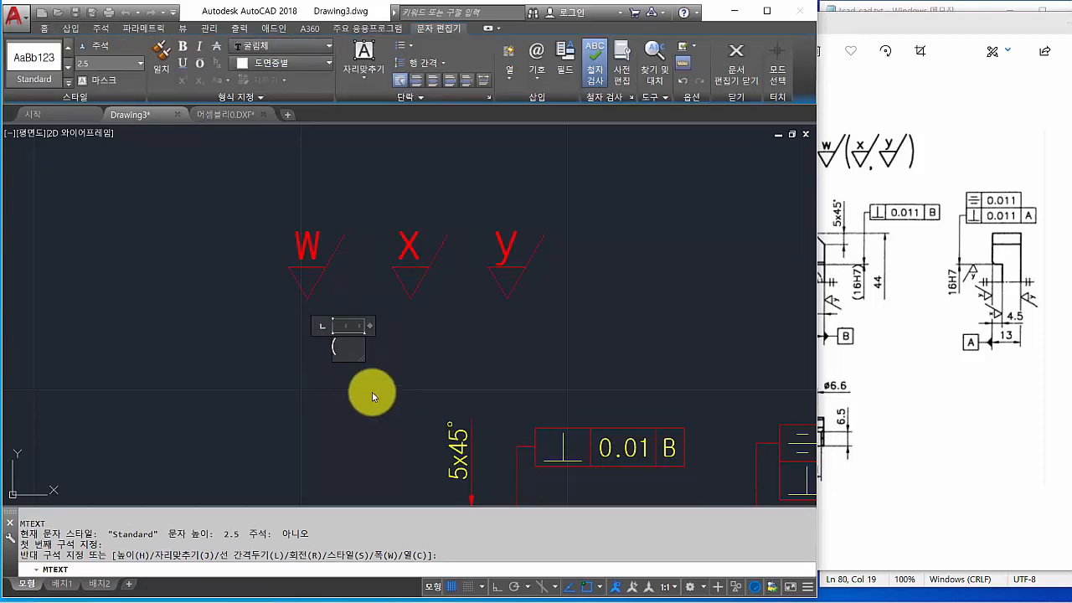
{"action": "left_click_drag", "start_coordinate": [340, 342], "coordinate": [289, 342]}
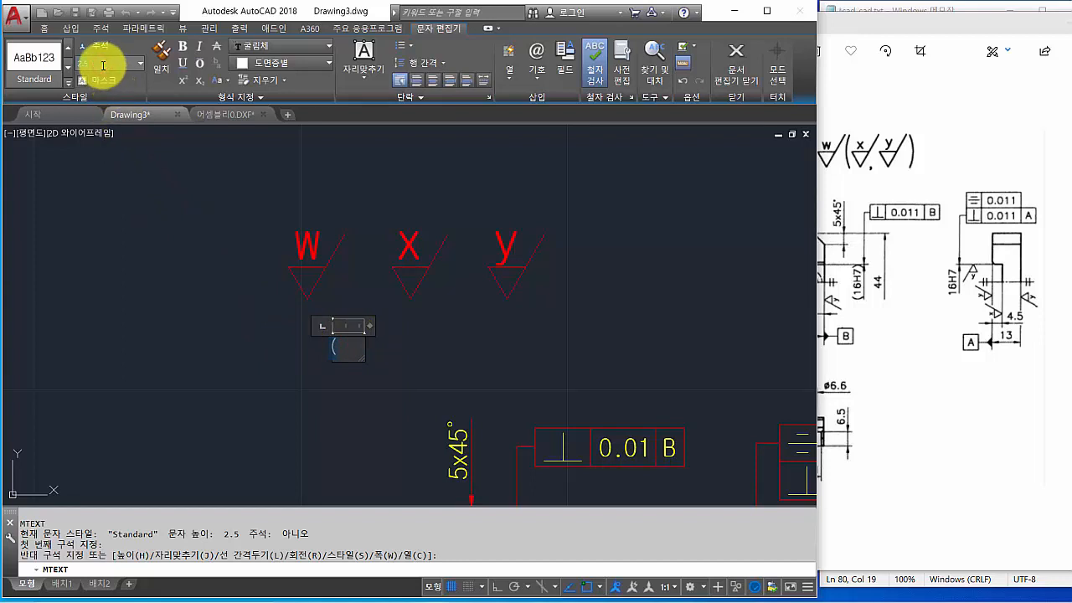
{"action": "key", "text": "Return"}
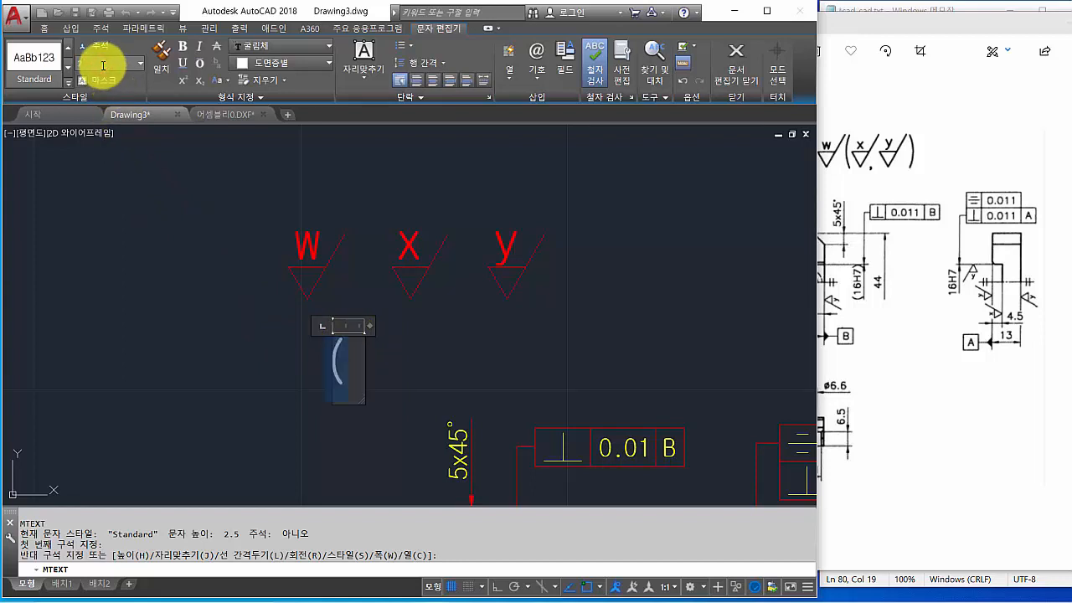
{"action": "left_click", "coordinate": [214, 408]}
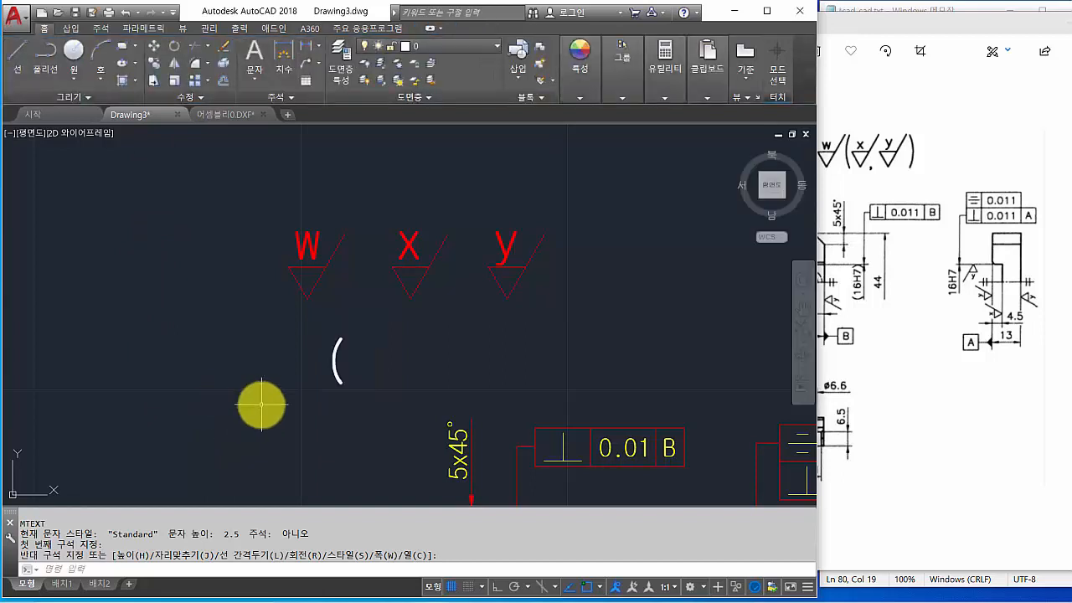
Move the opening parenthesis up into the gap between the enlarged W and x symbols
{"action": "key", "text": "Return"}
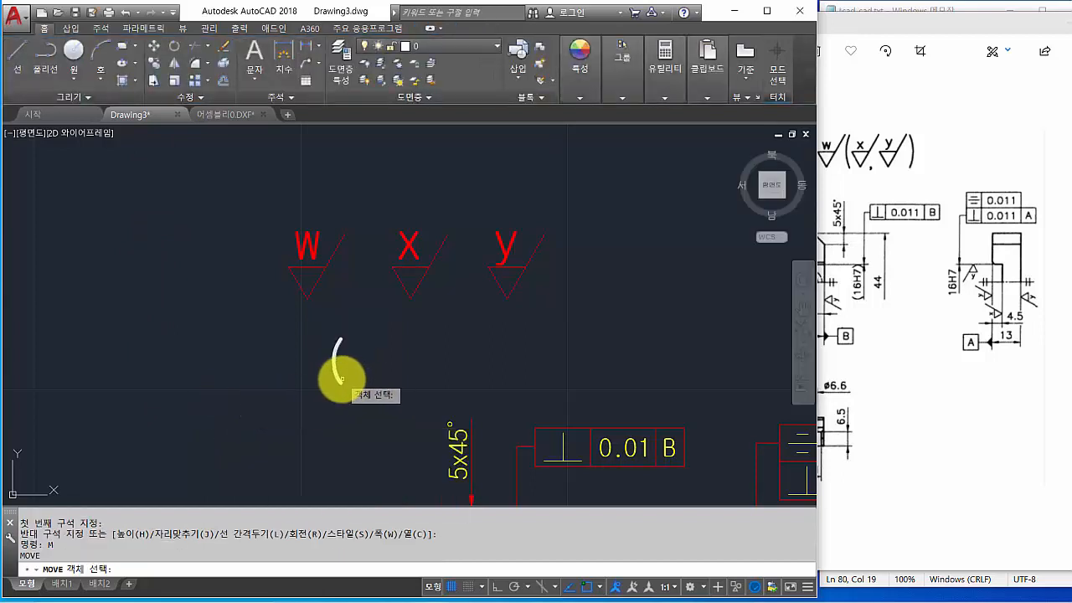
{"action": "left_click", "coordinate": [338, 376]}
{"action": "key", "text": "Return"}
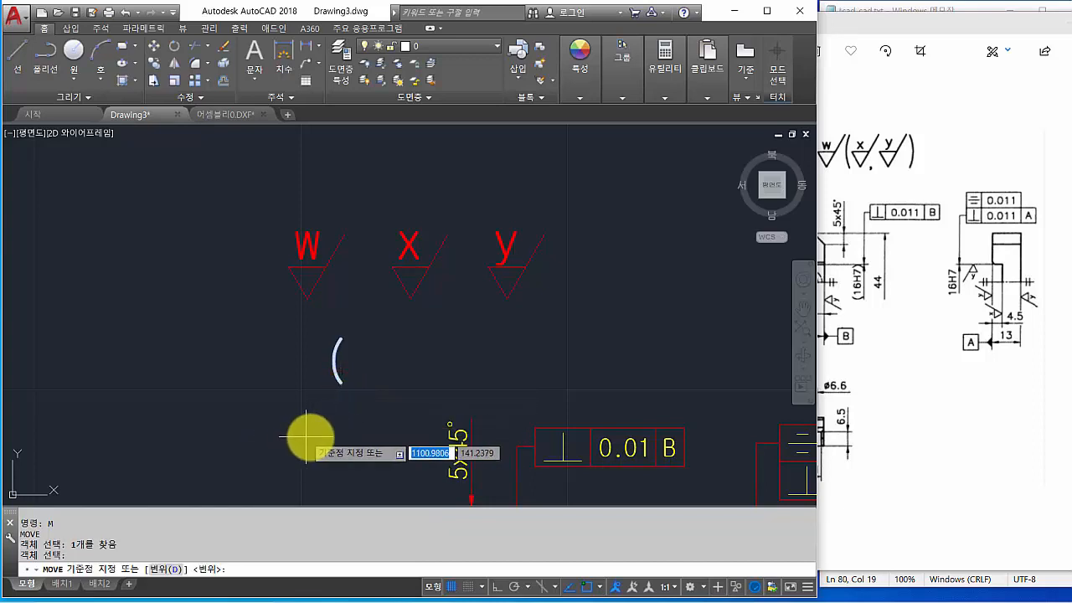
{"action": "left_click", "coordinate": [339, 379]}
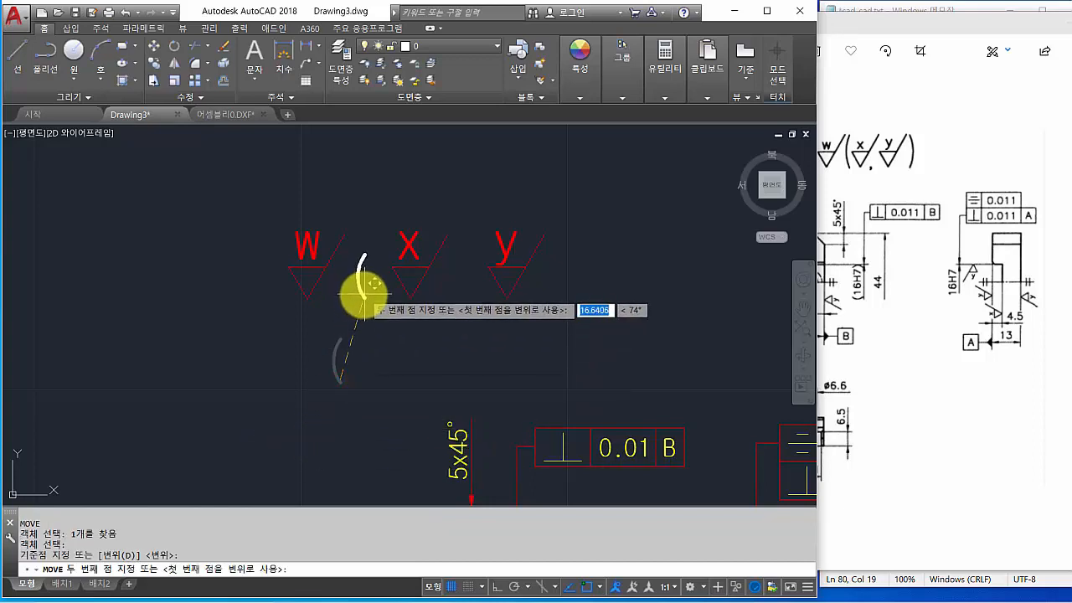
{"action": "left_click", "coordinate": [363, 297]}
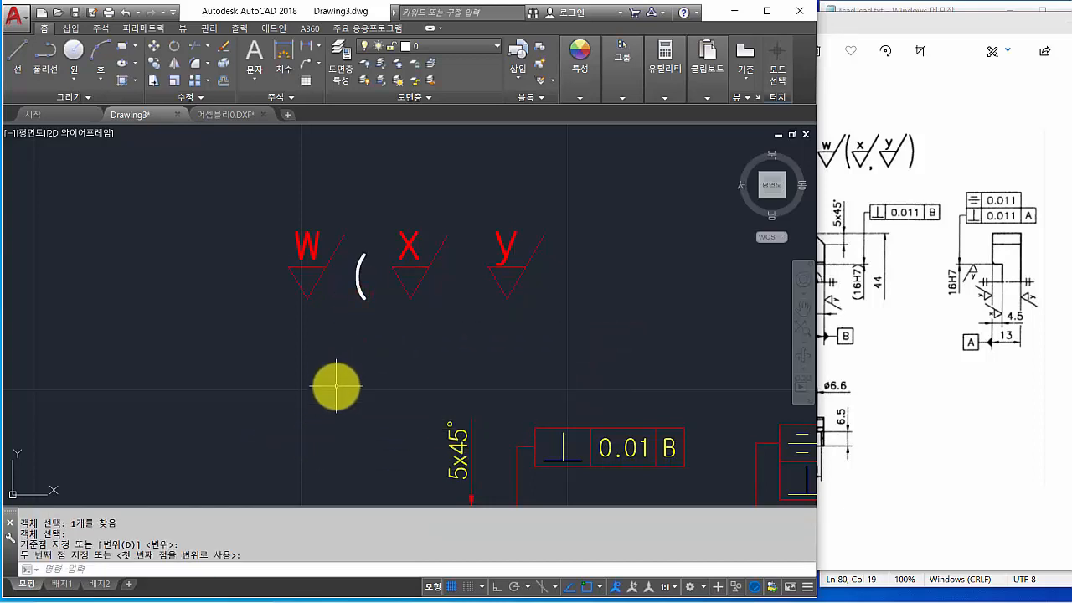
Copy the opening parenthesis horizontally with Ortho on, once between the x and y symbols and once after the y symbol
{"action": "type", "text": "co"}
{"action": "key", "text": "Return"}
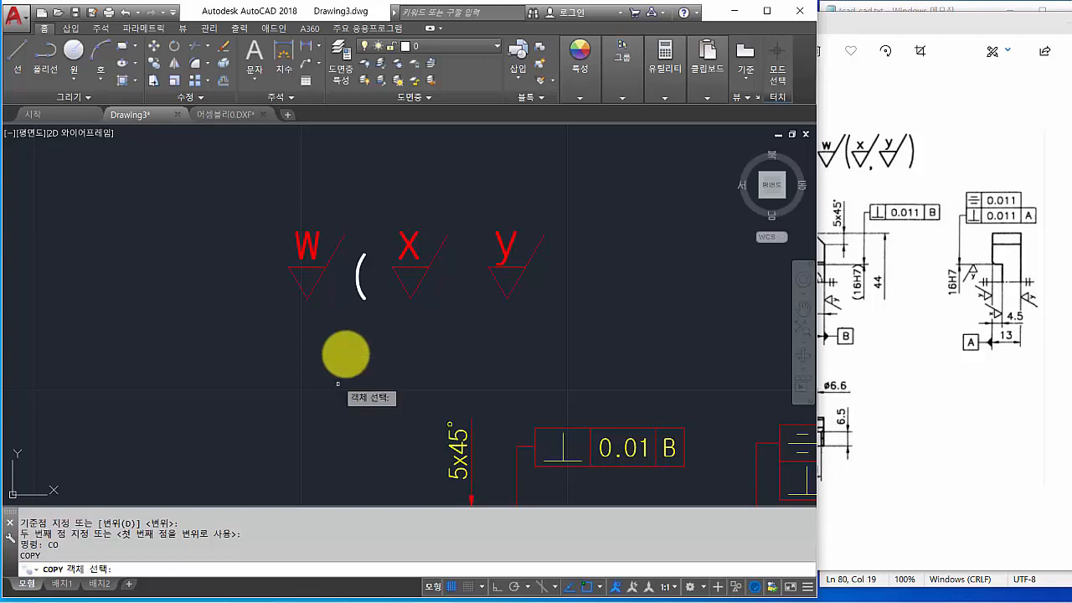
{"action": "left_click", "coordinate": [359, 281]}
{"action": "key", "text": "Return"}
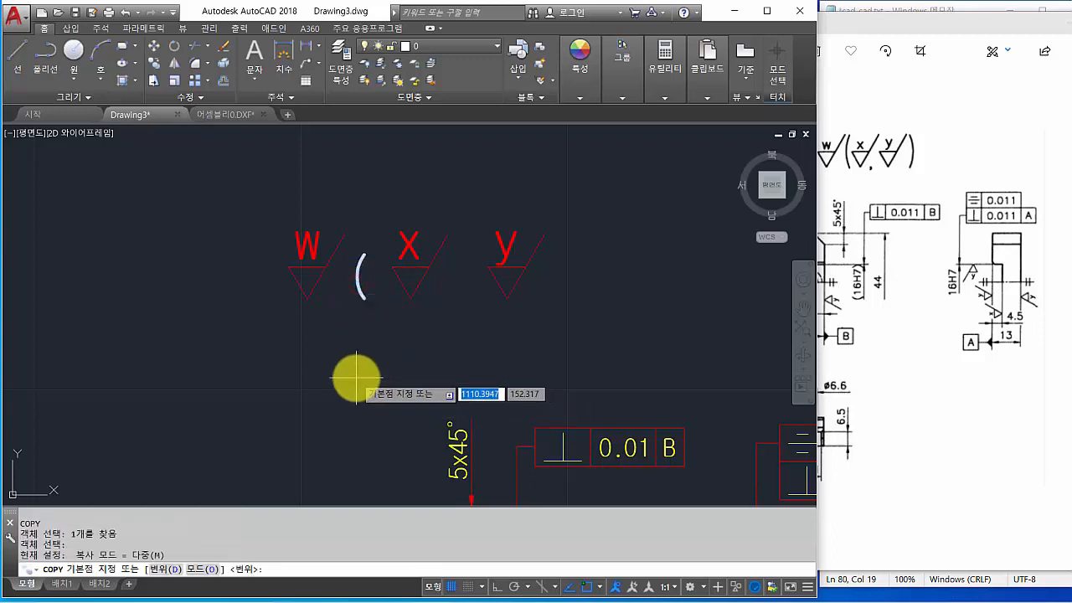
{"action": "left_click", "coordinate": [355, 376]}
{"action": "key", "text": "F8"}
{"action": "left_click", "coordinate": [459, 377]}
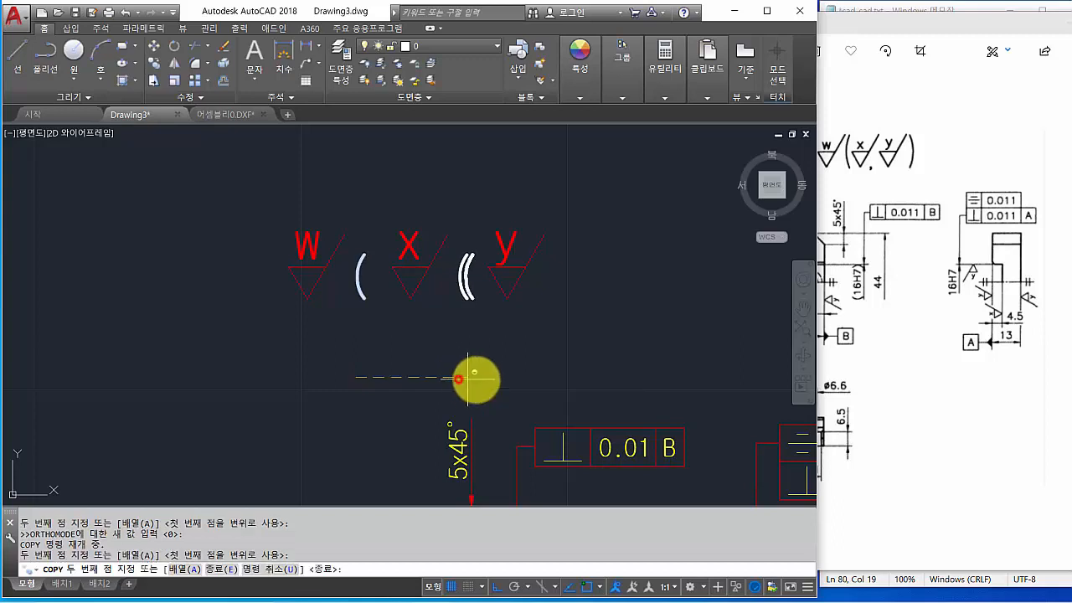
{"action": "left_click", "coordinate": [555, 378]}
{"action": "key", "text": "Return"}
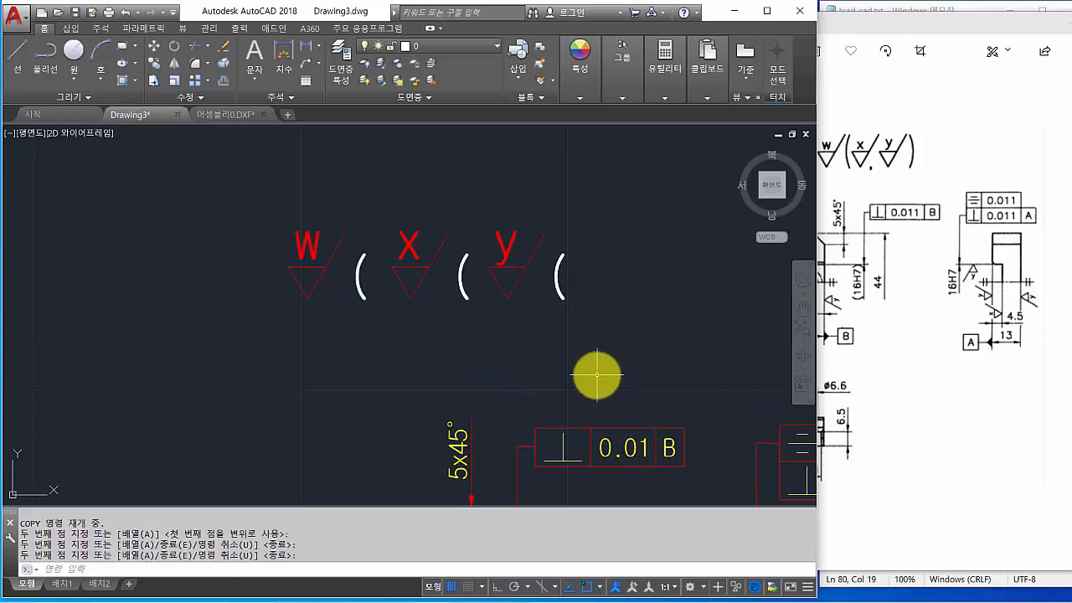
Change the rightmost parenthesis copy to ")" and the copy between the x and y symbols to a comma
{"action": "double_click", "coordinate": [564, 283]}
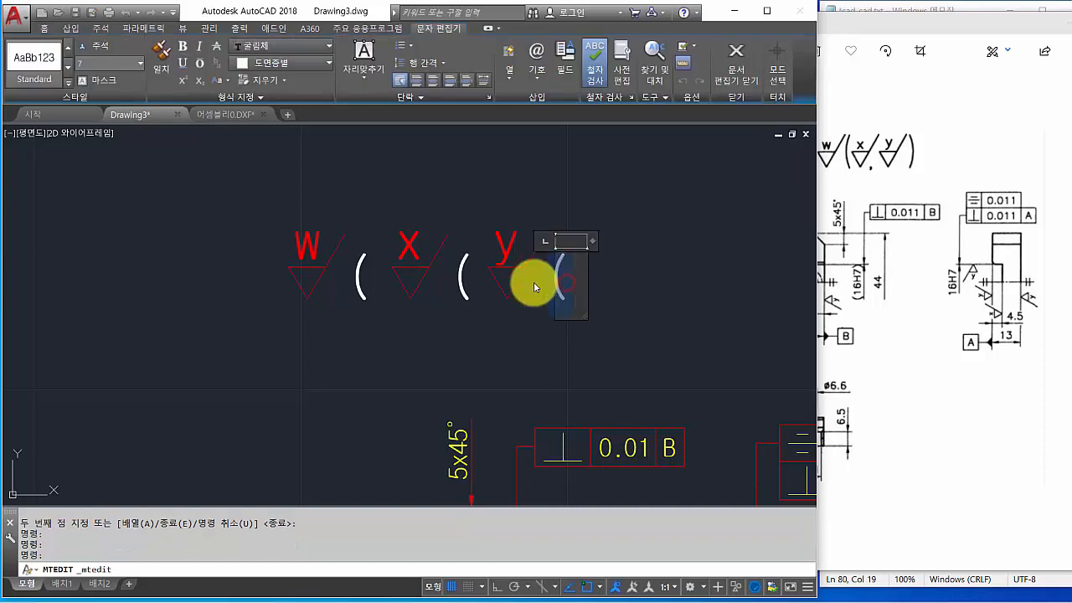
{"action": "type", "text": ")"}
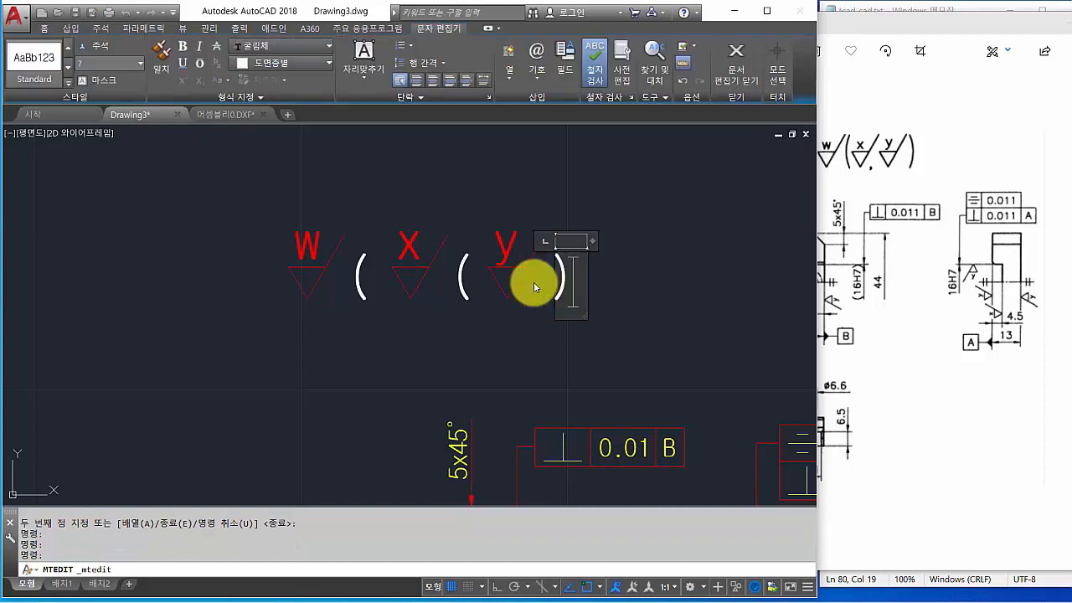
{"action": "left_click", "coordinate": [457, 362]}
{"action": "double_click", "coordinate": [462, 290]}
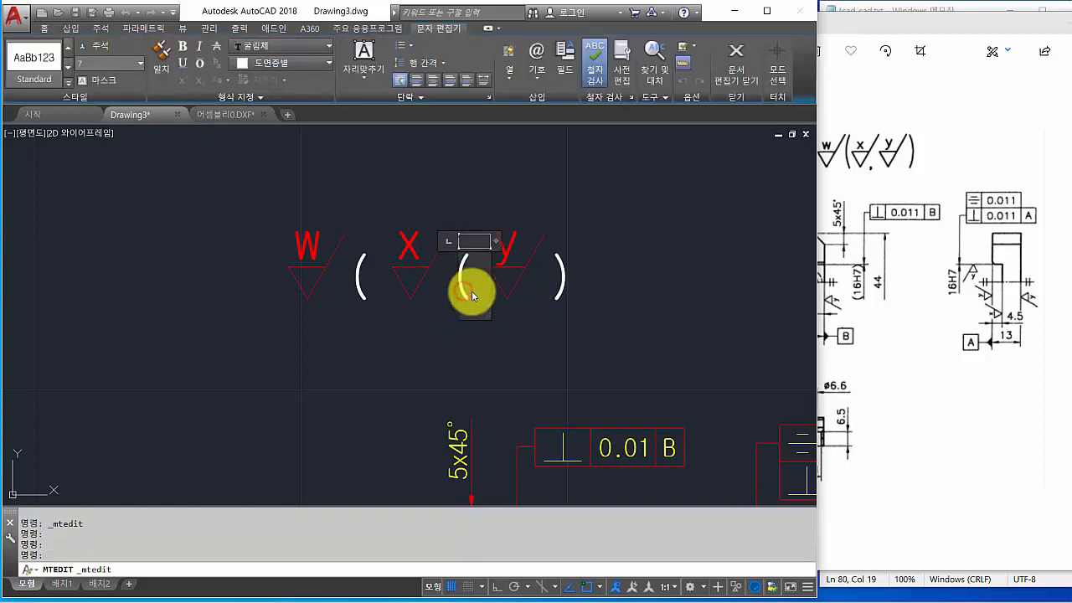
{"action": "type", "text": ","}
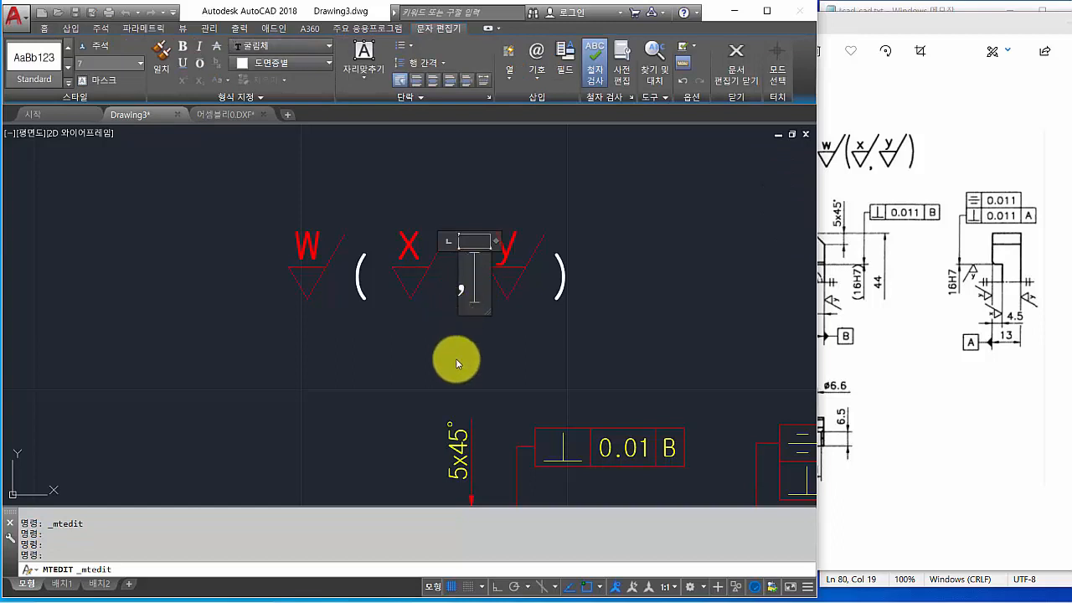
{"action": "left_click", "coordinate": [457, 359]}
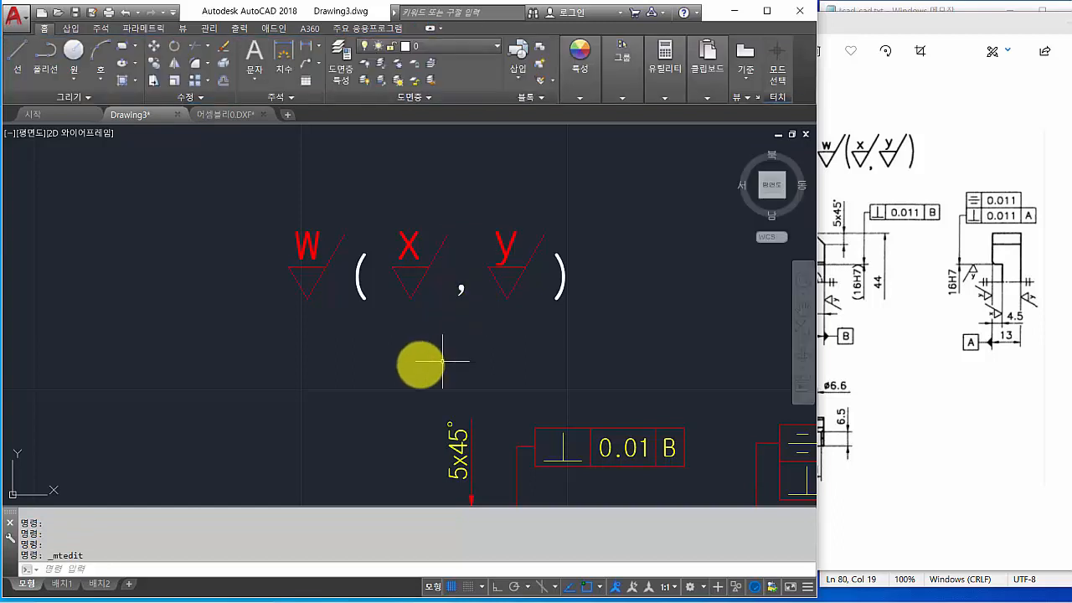
Draw a circle of radius 8 in the empty area below and left of the surface finish note
{"action": "middle_click_drag", "start_coordinate": [330, 337], "coordinate": [452, 335]}
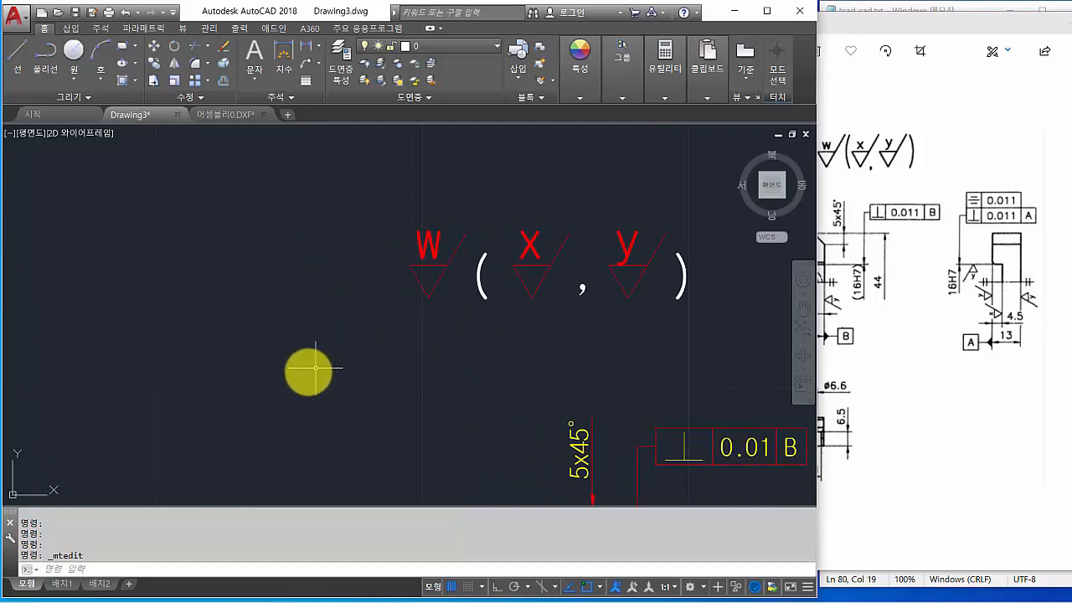
{"action": "key", "text": "Return"}
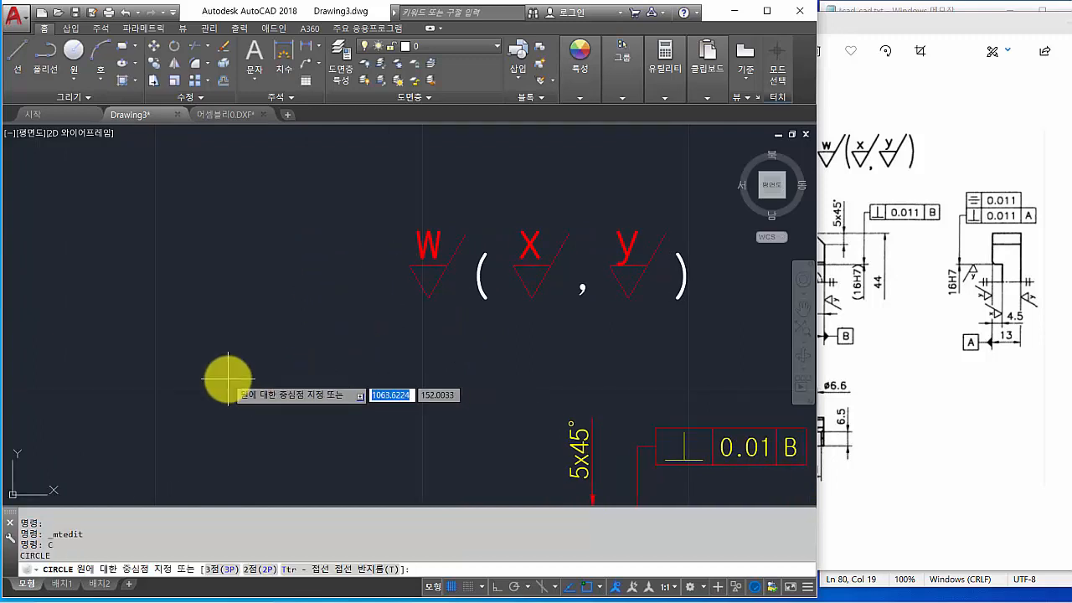
{"action": "left_click", "coordinate": [226, 378]}
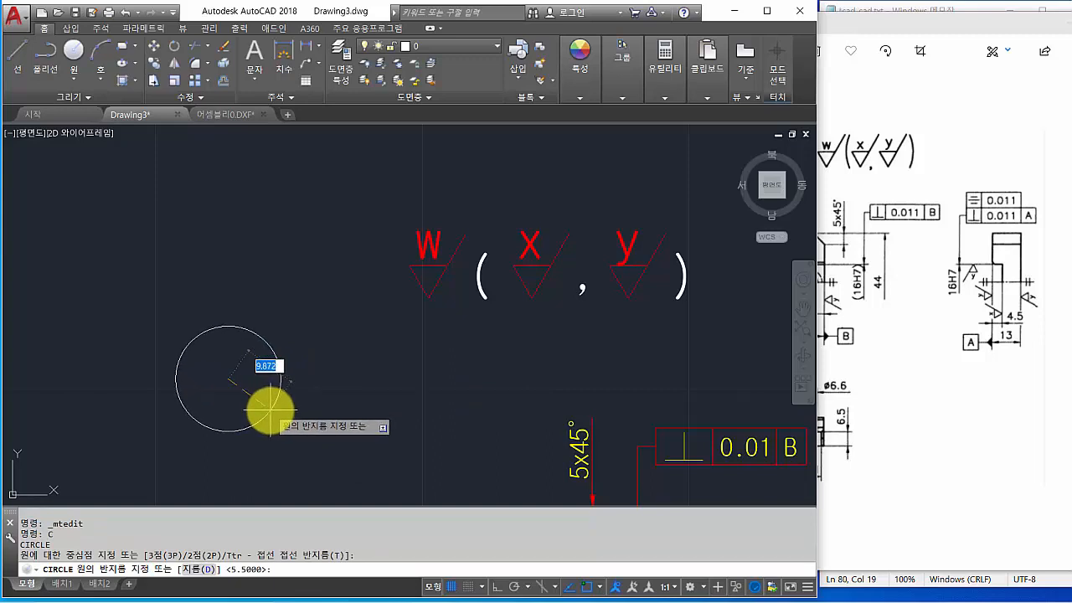
{"action": "key", "text": "Return"}
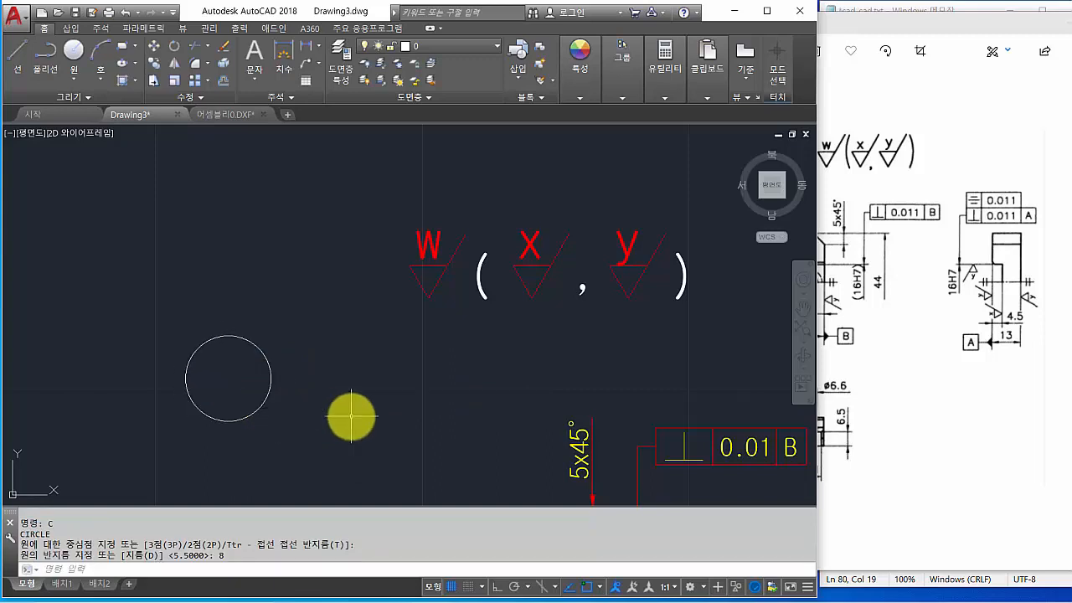
Copy the letter W of the enlarged symbol into the centre of the new circle
{"action": "type", "text": "co"}
{"action": "key", "text": "Return"}
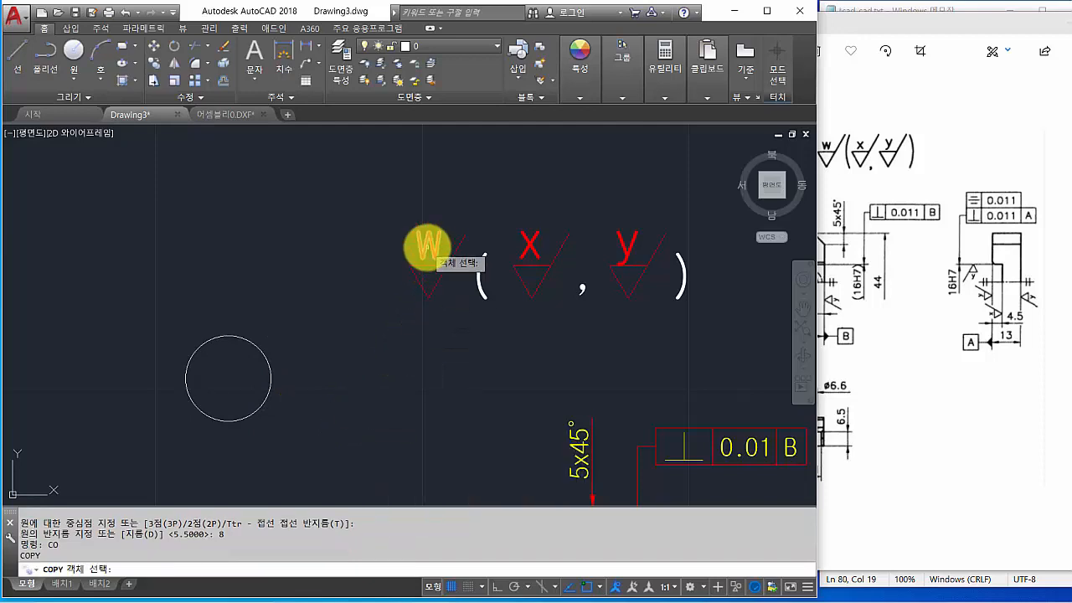
{"action": "left_click", "coordinate": [427, 247]}
{"action": "key", "text": "Return"}
{"action": "left_click", "coordinate": [426, 243]}
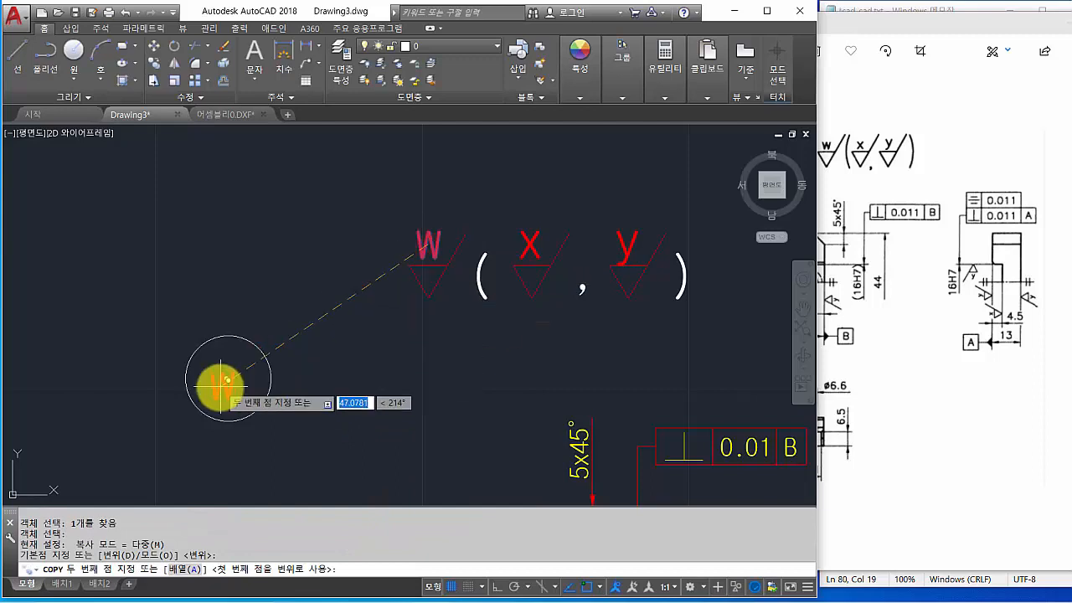
{"action": "left_click", "coordinate": [227, 379]}
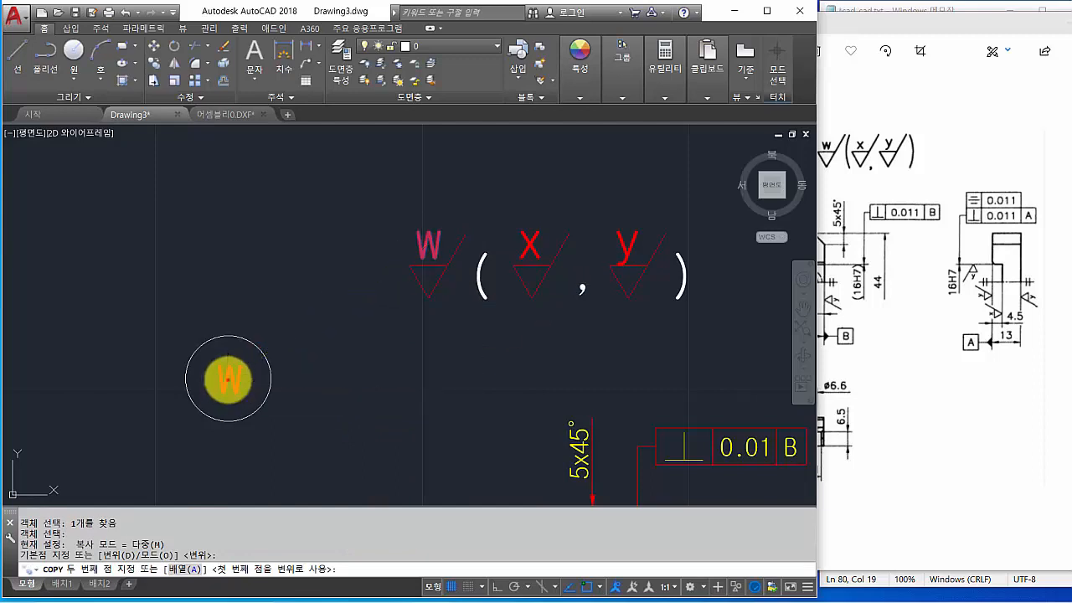
{"action": "key", "text": "Return"}
Change the letter inside the circle to 1
{"action": "left_click", "coordinate": [238, 389]}
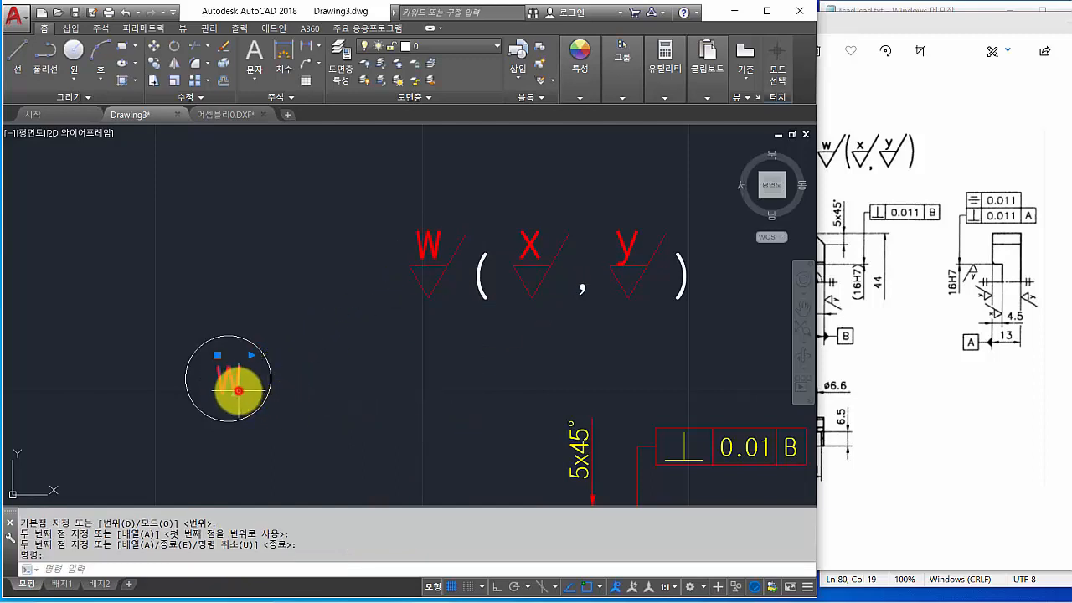
{"action": "double_click", "coordinate": [238, 390]}
{"action": "type", "text": "1"}
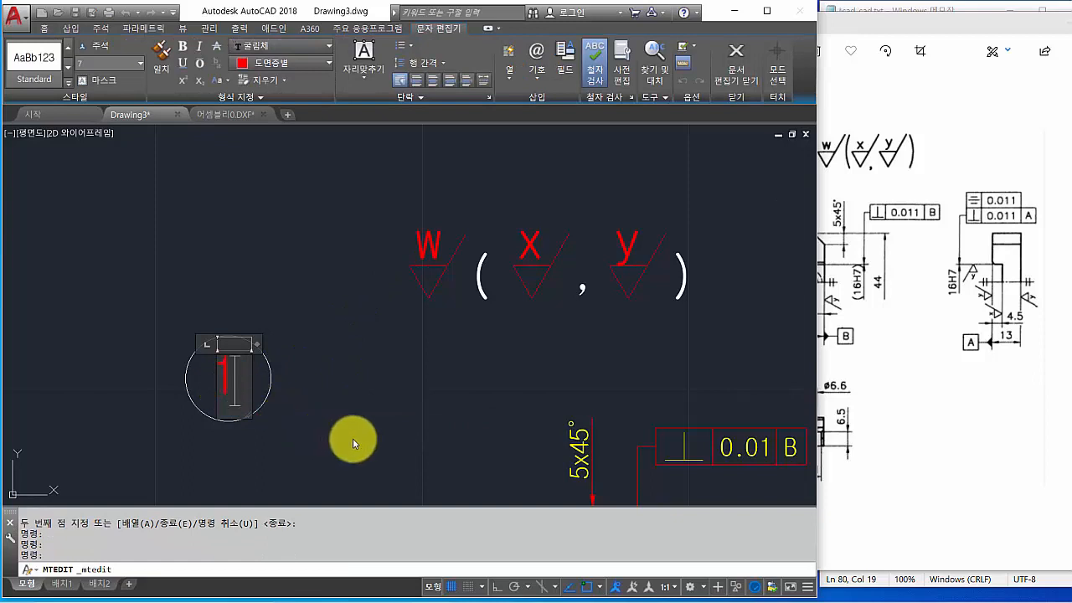
{"action": "left_click", "coordinate": [355, 431]}
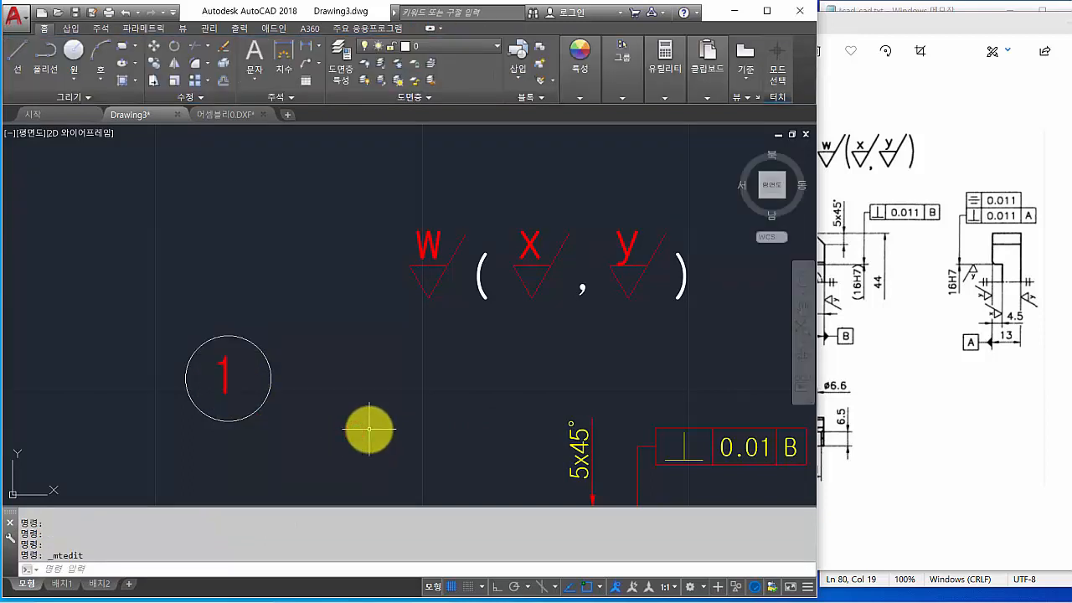
Move the number 1 slightly so that it sits centred inside its circle
{"action": "type", "text": "M"}
{"action": "key", "text": "Return"}
{"action": "left_click", "coordinate": [227, 378]}
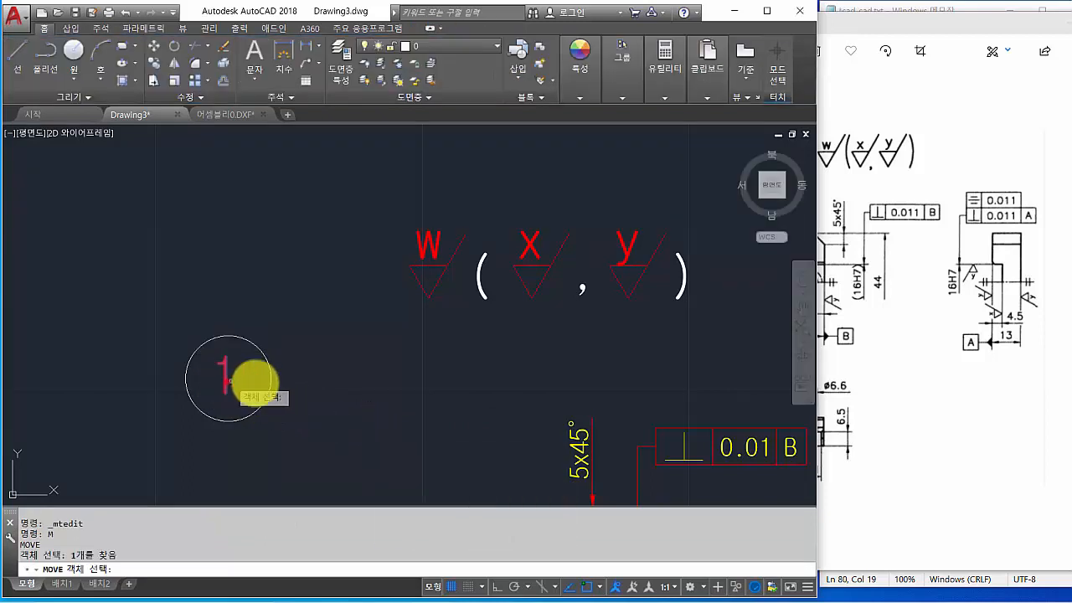
{"action": "key", "text": "Return"}
{"action": "left_click", "coordinate": [369, 390]}
{"action": "left_click", "coordinate": [374, 393]}
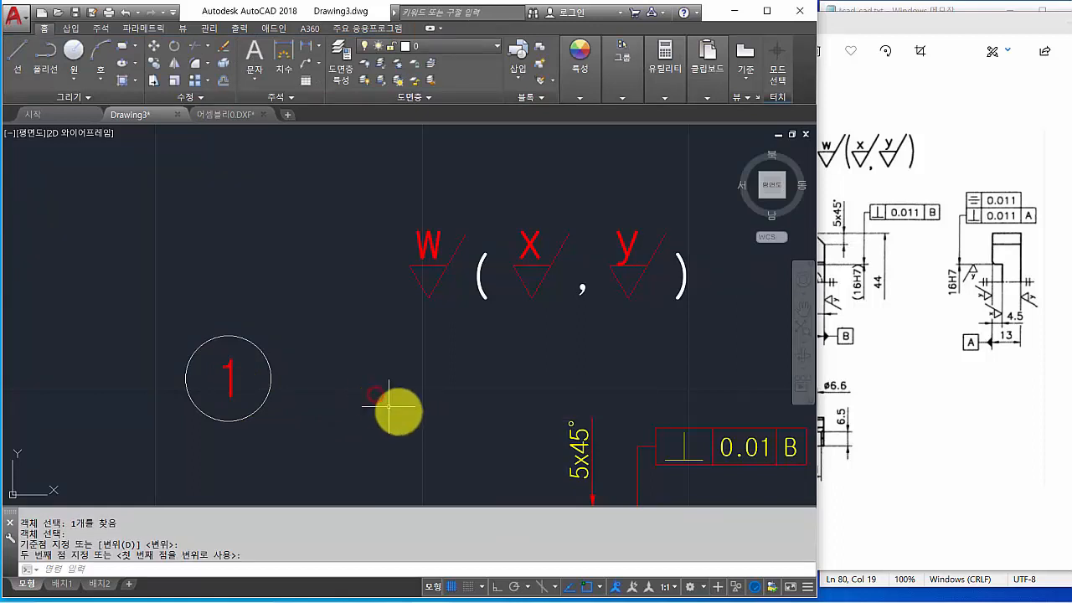
Move the circle together with its number 1 to just left of the enlarged W symbol, in line with the note
{"action": "key", "text": "Return"}
{"action": "left_click", "coordinate": [144, 327]}
{"action": "left_click", "coordinate": [337, 444]}
{"action": "key", "text": "Return"}
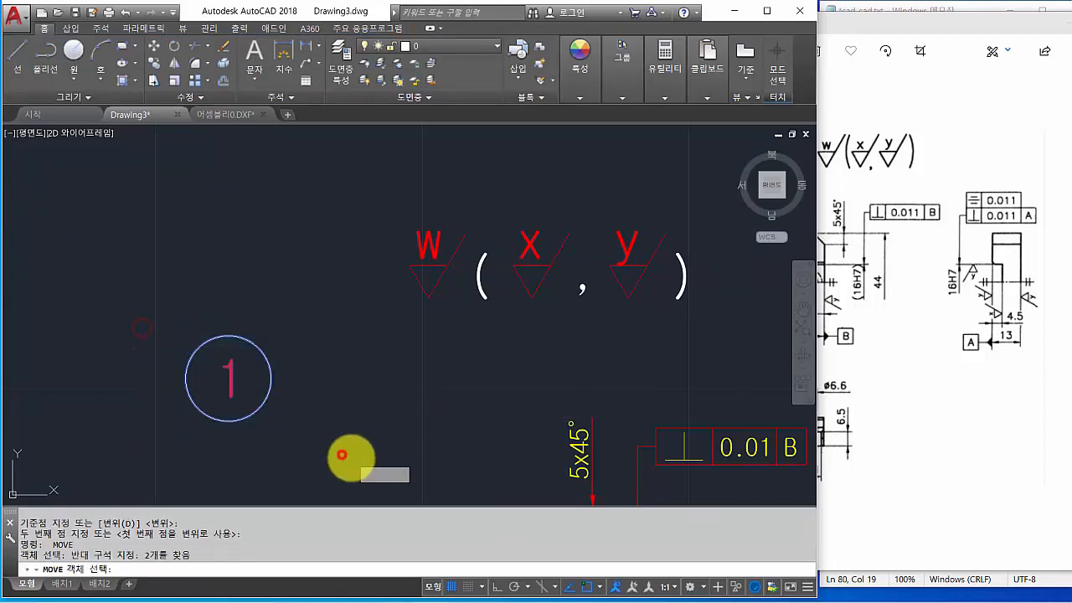
{"action": "left_click", "coordinate": [351, 458]}
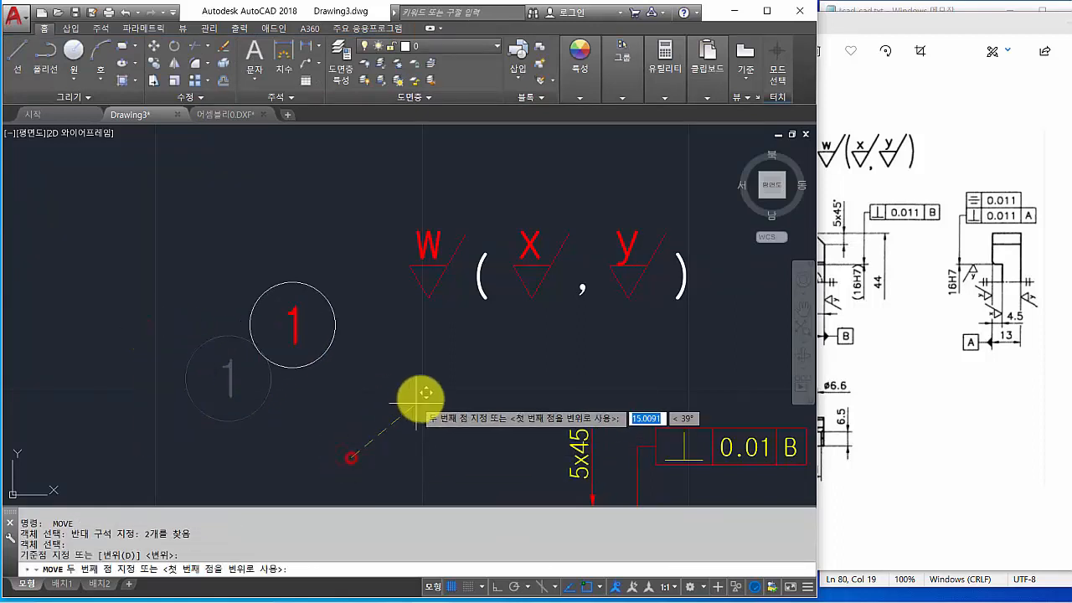
{"action": "left_click", "coordinate": [457, 343]}
Assign the circled number and the entire surface finish note to the 외형선 layer
{"action": "scroll", "coordinate": [455, 352], "scroll_direction": "down", "scroll_amount": 4}
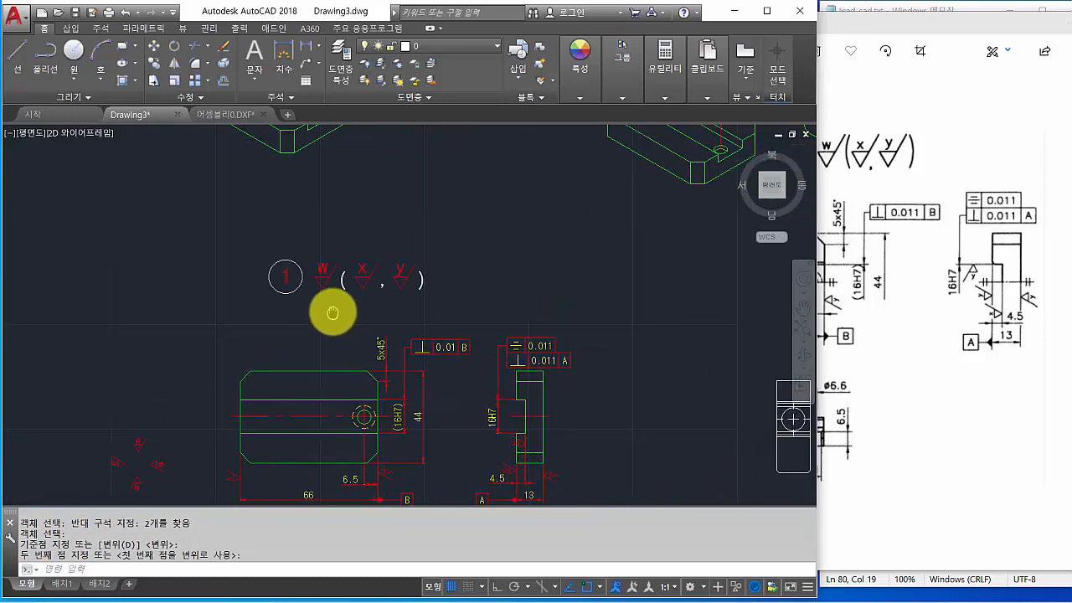
{"action": "middle_click_drag", "start_coordinate": [459, 349], "coordinate": [427, 304]}
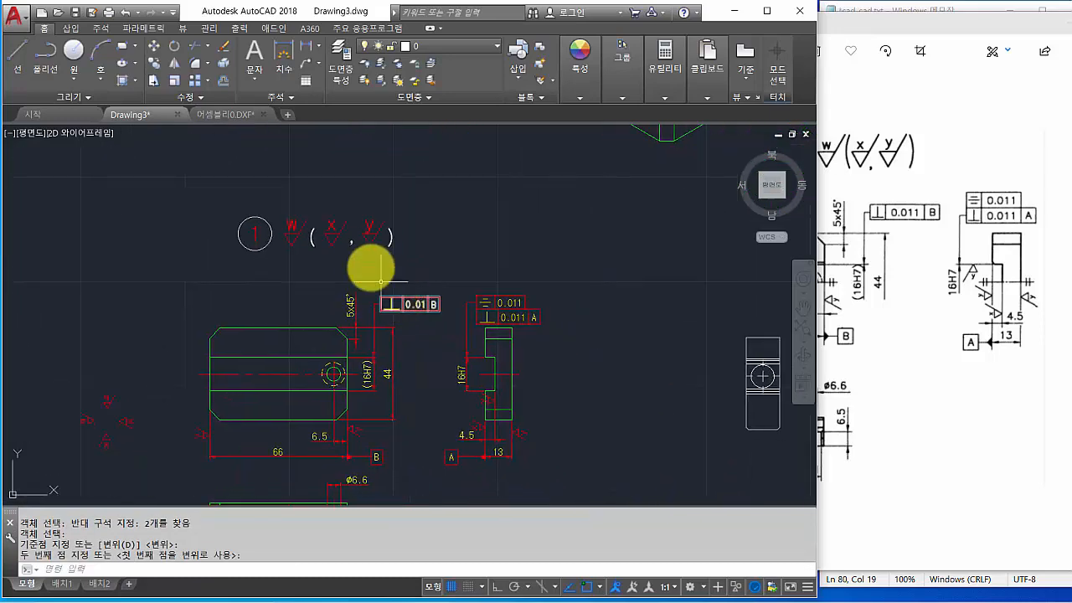
{"action": "middle_click_drag", "start_coordinate": [440, 243], "coordinate": [322, 252]}
{"action": "scroll", "coordinate": [387, 245], "scroll_direction": "down", "scroll_amount": 2}
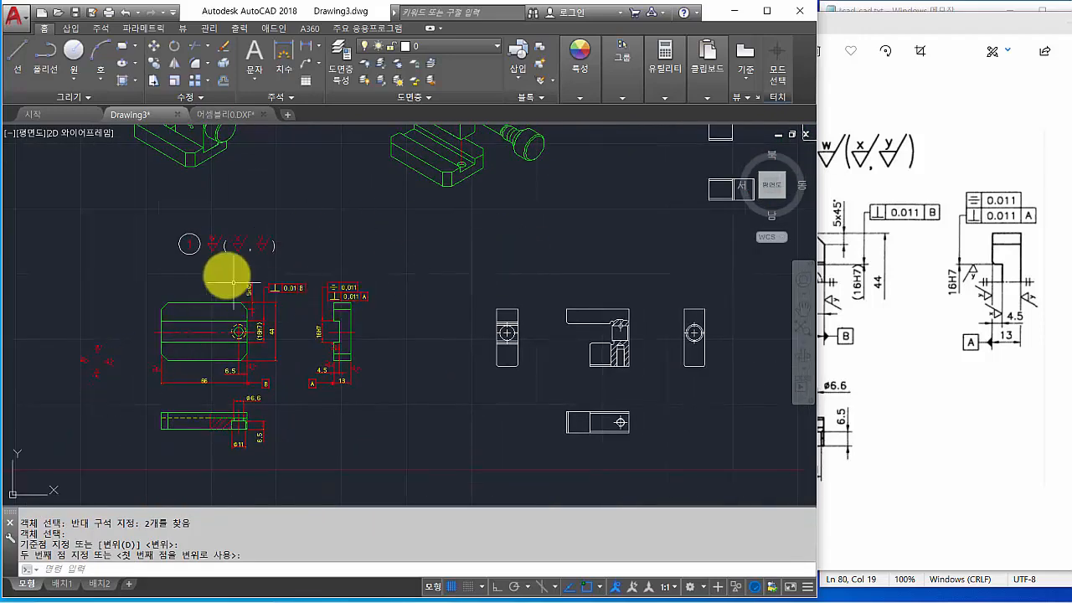
{"action": "scroll", "coordinate": [223, 263], "scroll_direction": "up", "scroll_amount": 4}
{"action": "middle_click_drag", "start_coordinate": [224, 263], "coordinate": [360, 342]}
{"action": "left_click", "coordinate": [205, 242]}
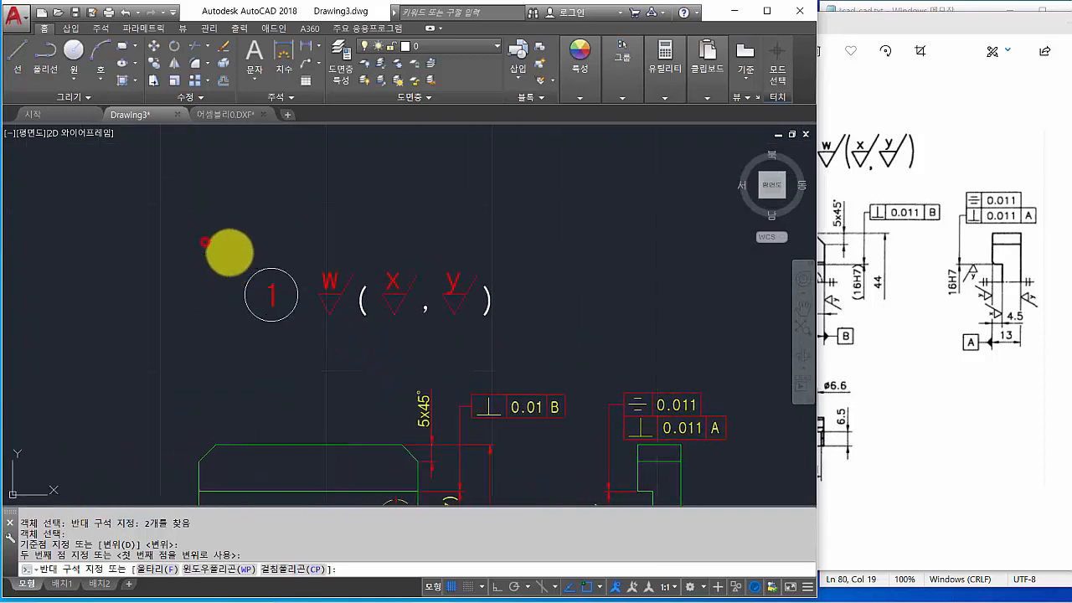
{"action": "left_click", "coordinate": [515, 329]}
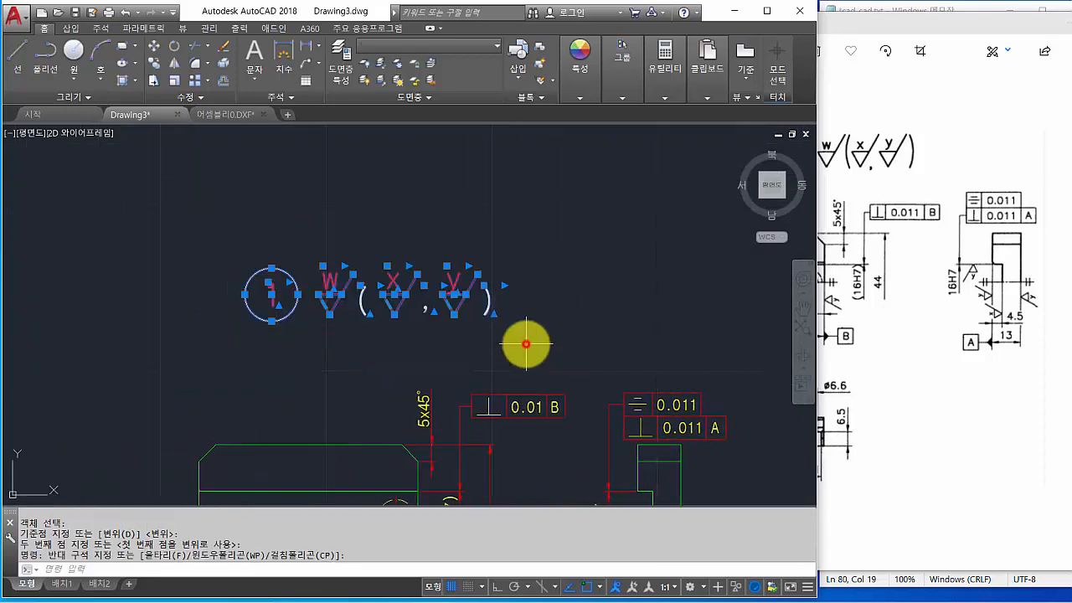
{"action": "left_click", "coordinate": [467, 48]}
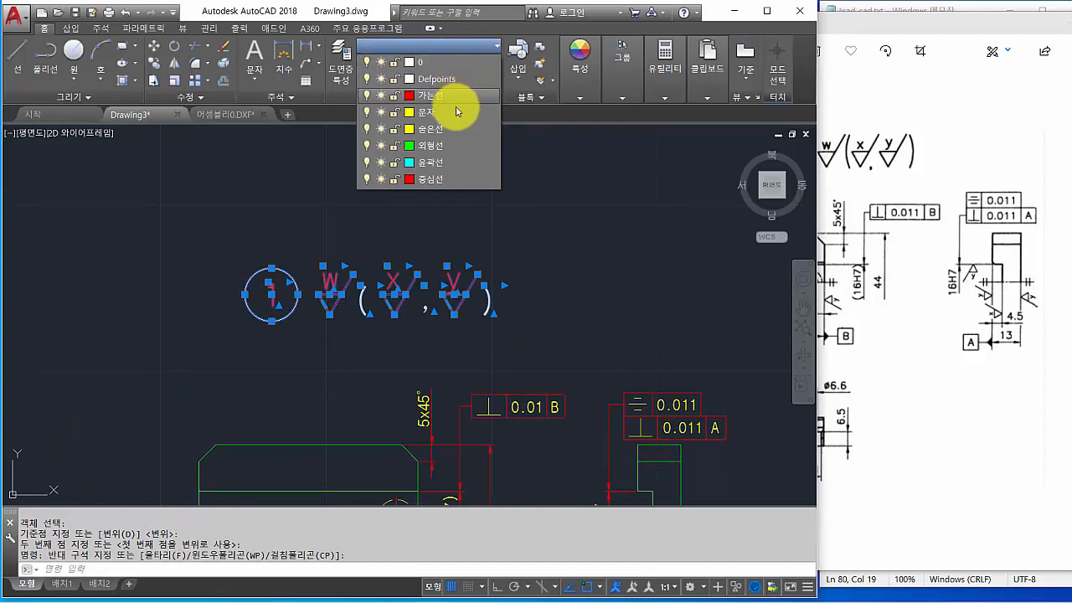
{"action": "left_click", "coordinate": [454, 148]}
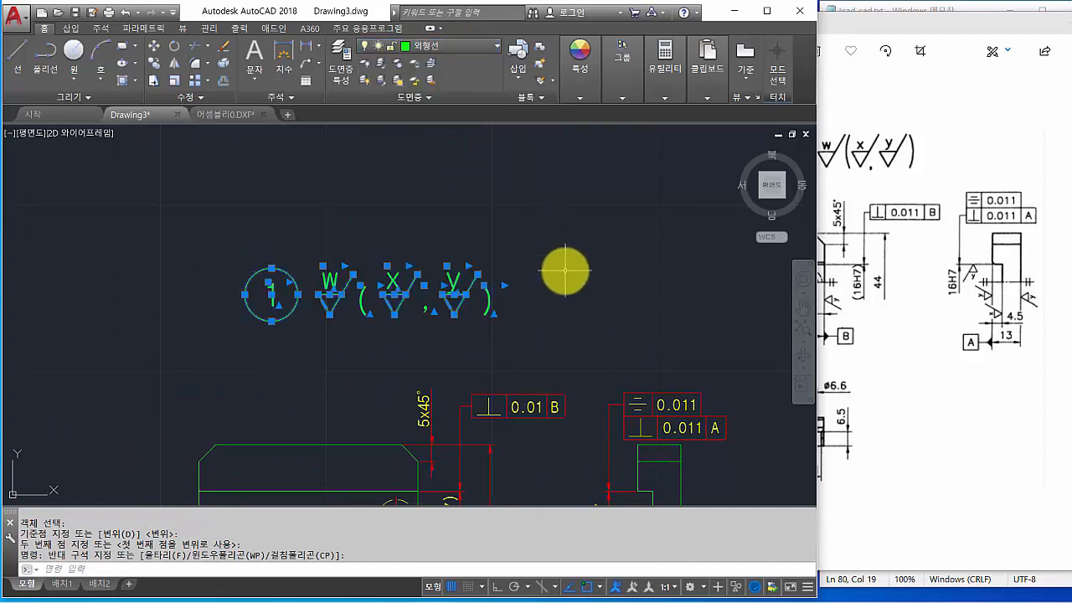
{"action": "key", "text": "Escape"}
Move the circled number and the whole finish note to the right, centred above the front and side views
{"action": "scroll", "coordinate": [565, 282], "scroll_direction": "down", "scroll_amount": 1}
{"action": "middle_click_drag", "start_coordinate": [565, 282], "coordinate": [385, 245]}
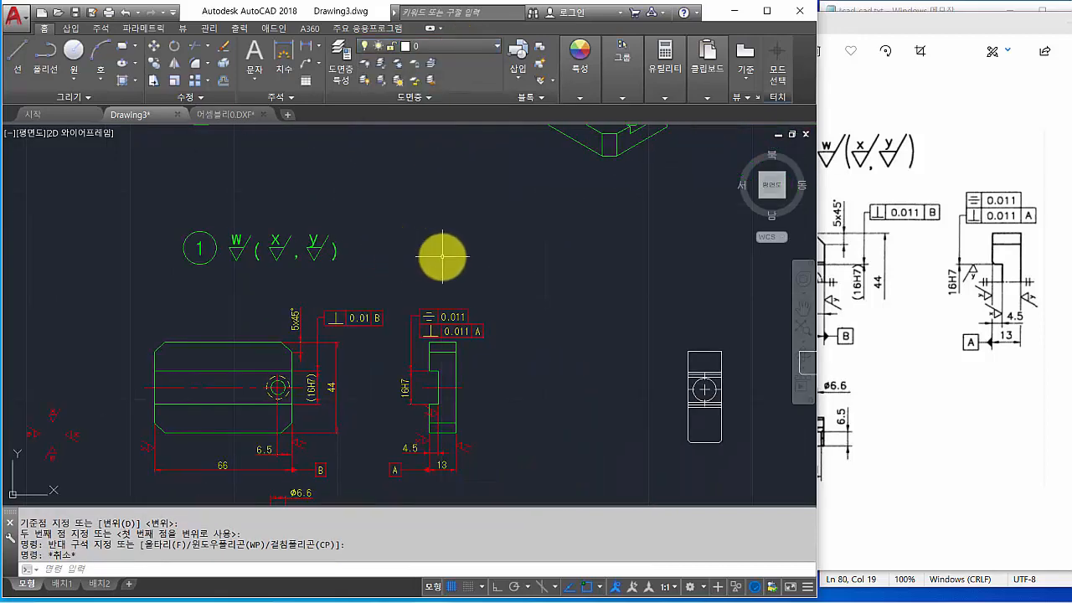
{"action": "type", "text": "M"}
{"action": "key", "text": "Return"}
{"action": "left_click", "coordinate": [383, 200]}
{"action": "left_click", "coordinate": [151, 283]}
{"action": "key", "text": "Return"}
{"action": "left_click", "coordinate": [307, 176]}
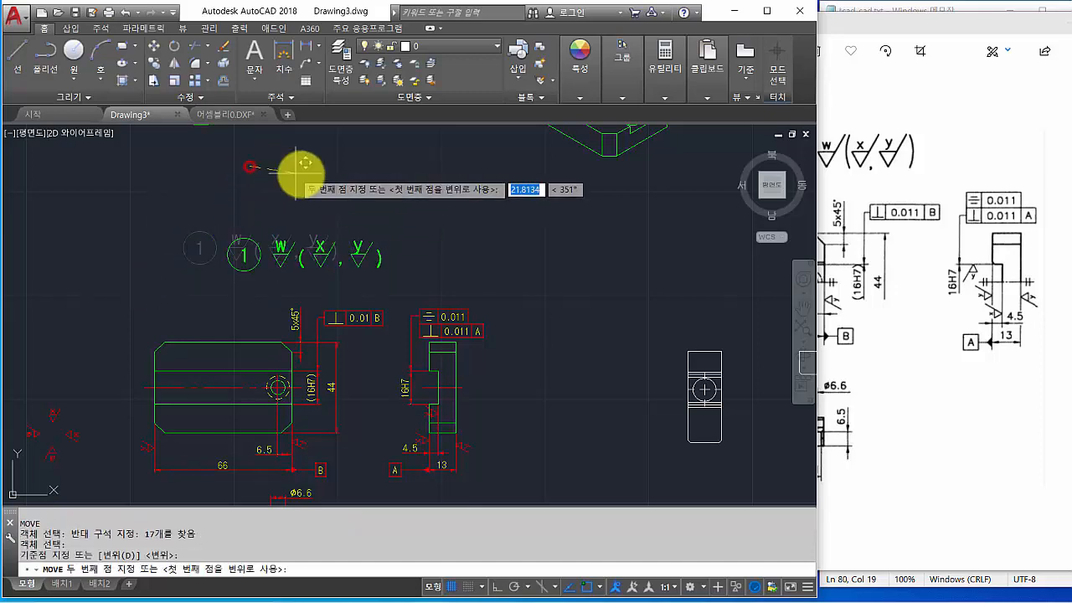
{"action": "mouse_move", "coordinate": [391, 233]}
{"action": "middle_mouse_down"}
{"action": "mouse_move", "coordinate": [477, 183]}
{"action": "mouse_move", "coordinate": [482, 147]}
{"action": "middle_mouse_up"}
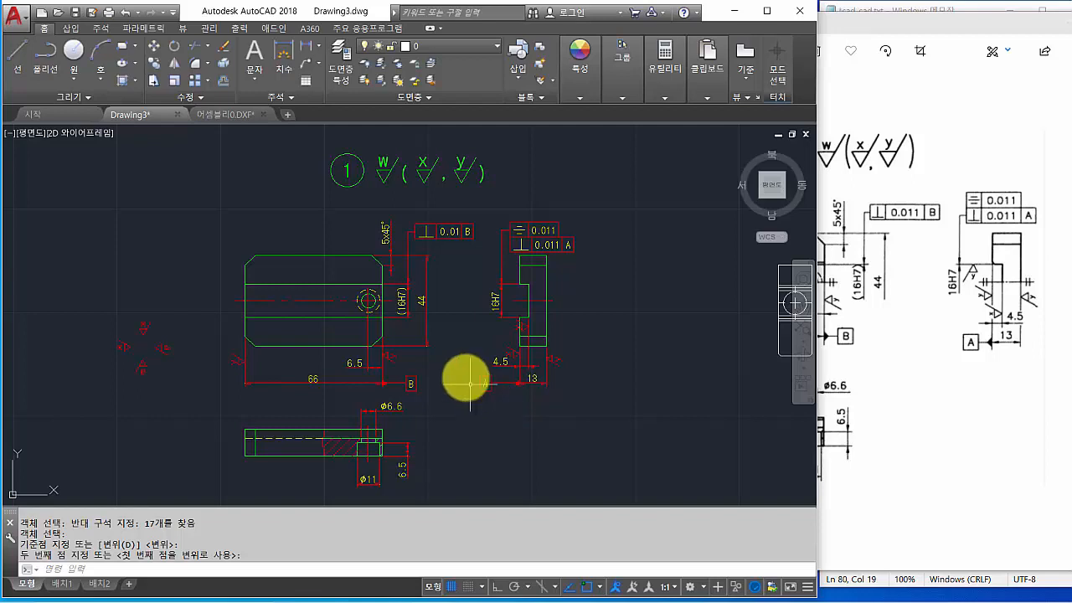
{"action": "scroll", "coordinate": [455, 335], "scroll_direction": "down", "scroll_amount": 4}
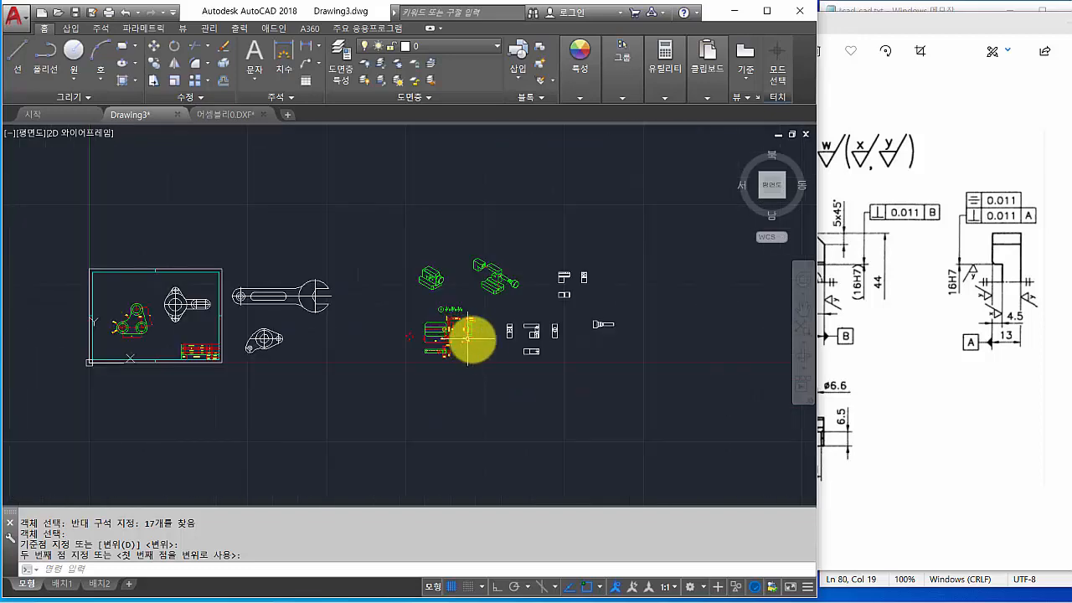
{"action": "scroll", "coordinate": [492, 338], "scroll_direction": "up", "scroll_amount": 5}
{"action": "scroll", "coordinate": [465, 338], "scroll_direction": "up", "scroll_amount": 3}
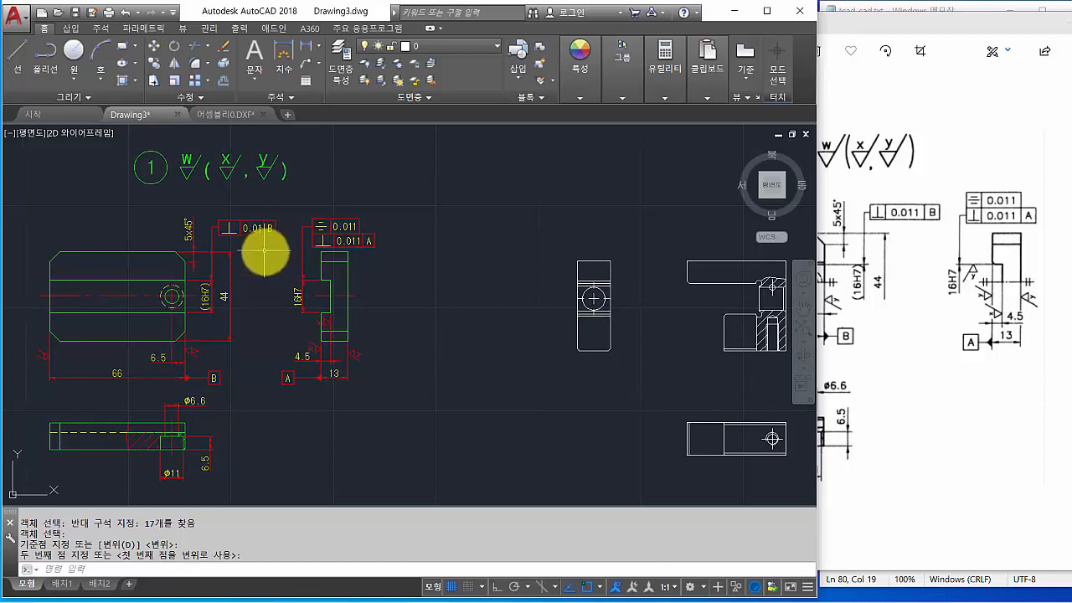
{"action": "middle_click_drag", "start_coordinate": [263, 240], "coordinate": [371, 263]}
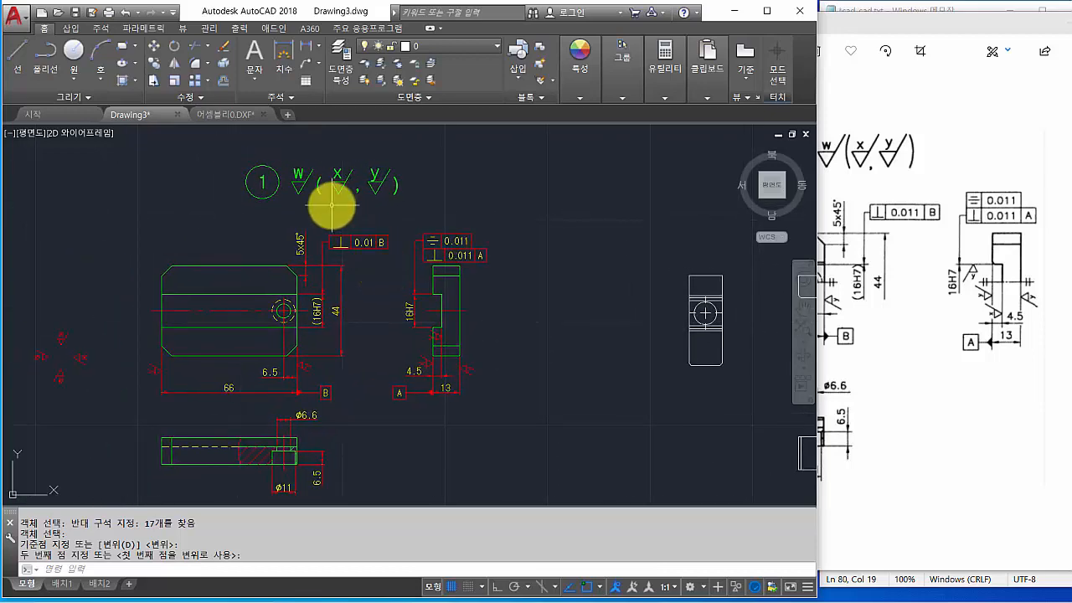